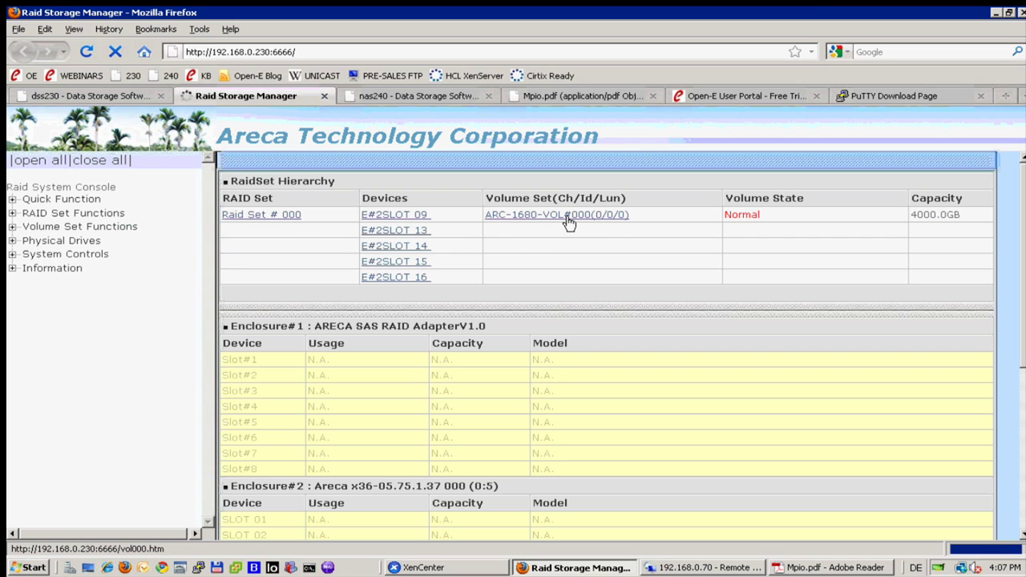
Step: Confirm volume set ARC-1680-VOL#000 (4000.0GB RAID 5) shows Normal, then close the Areca RAID manager
{"action": "left_click", "coordinate": [567, 222]}
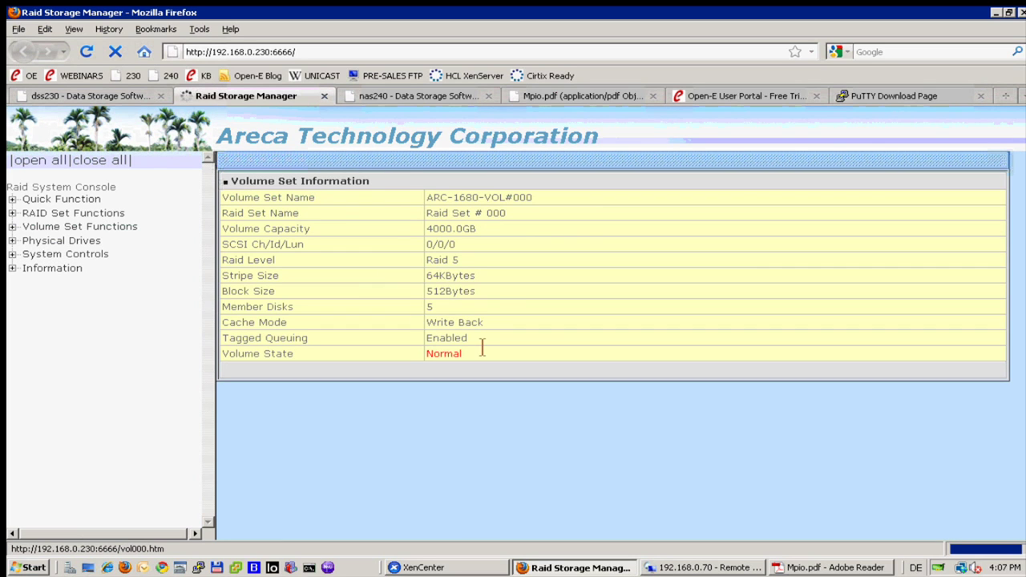
{"action": "left_click", "coordinate": [323, 95]}
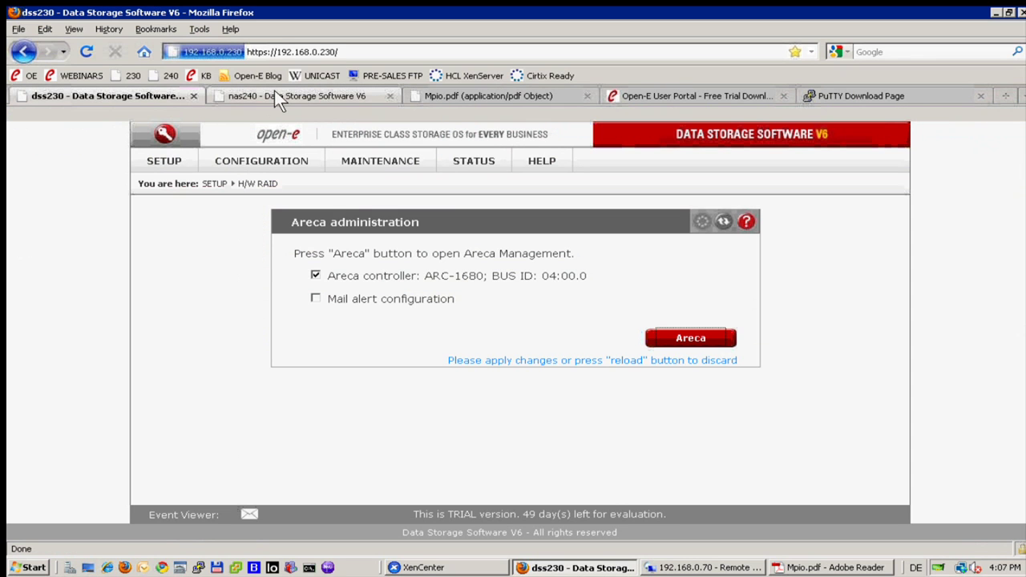
Step: On nas240, display software RAID unit MD0 with its four 465.76 GB RAID0 member disks
{"action": "left_click", "coordinate": [274, 91]}
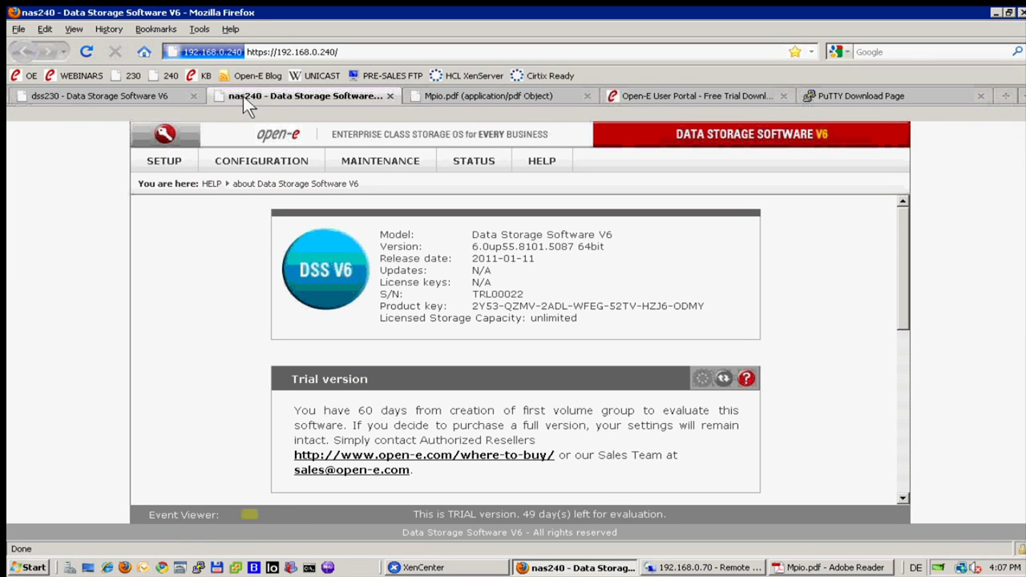
{"action": "left_click", "coordinate": [166, 158]}
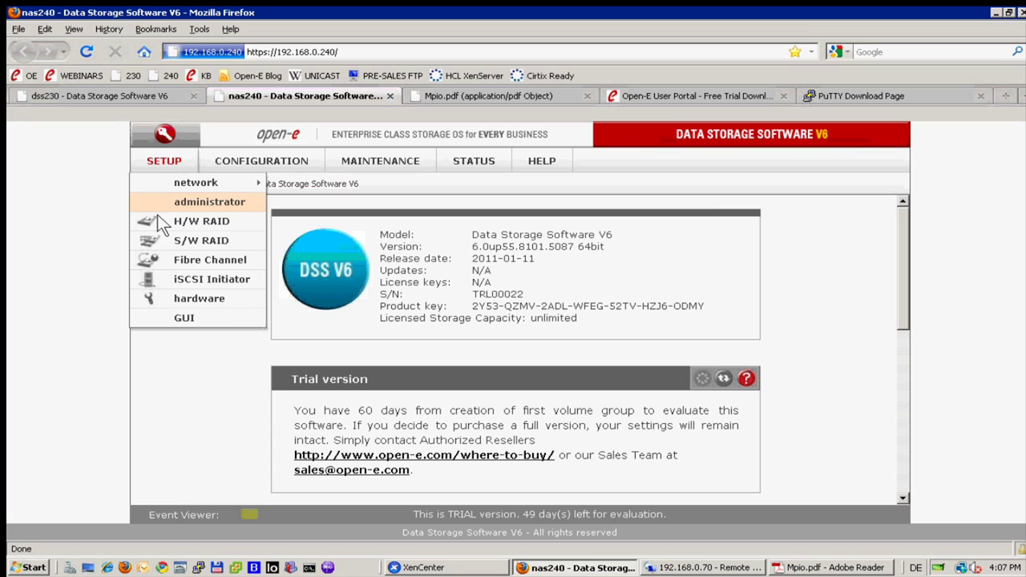
{"action": "left_click", "coordinate": [173, 238]}
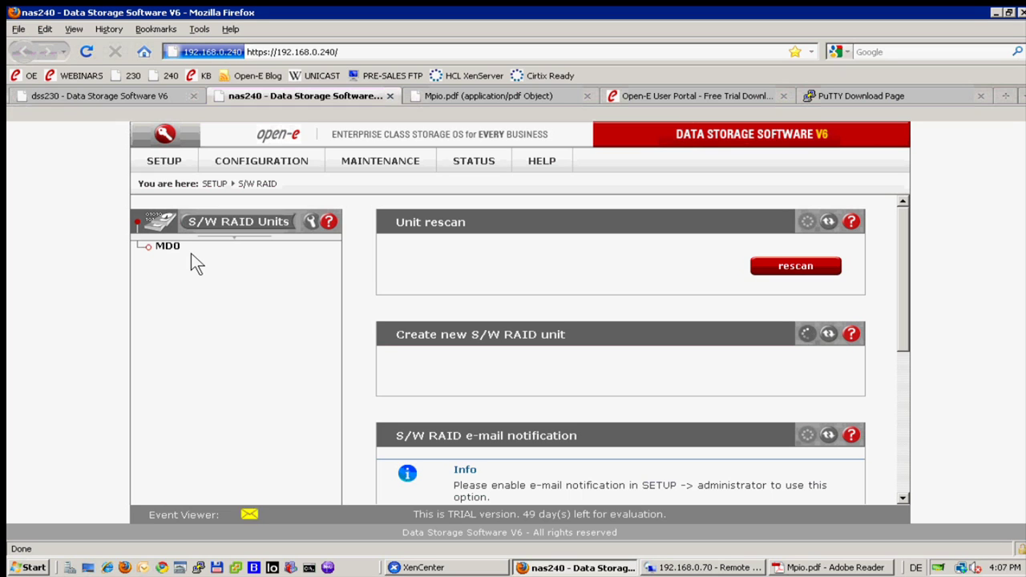
{"action": "left_click", "coordinate": [177, 249]}
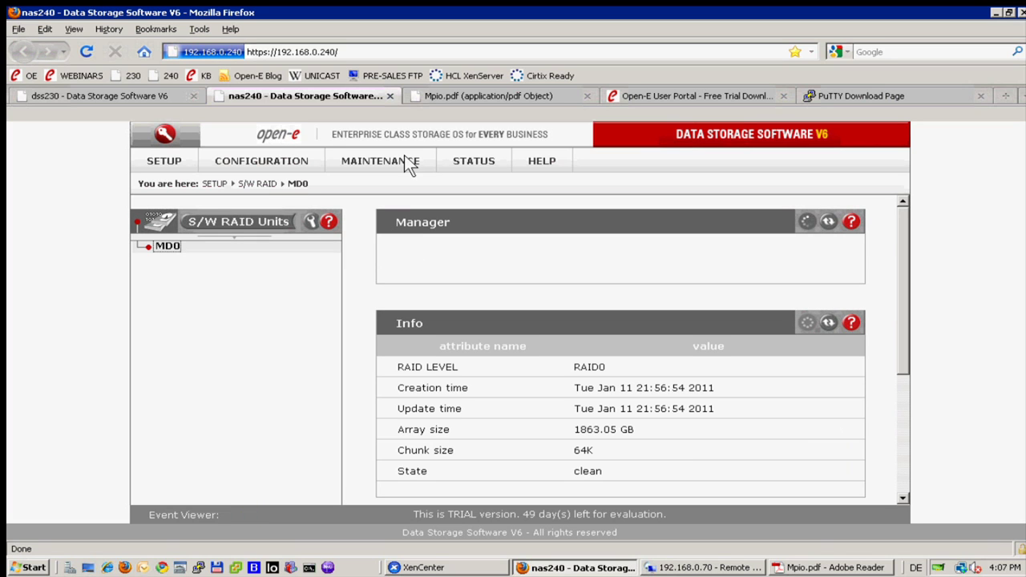
Step: Glance at dss230, then return to nas240 and bring up its SETUP menu
{"action": "left_click", "coordinate": [134, 95]}
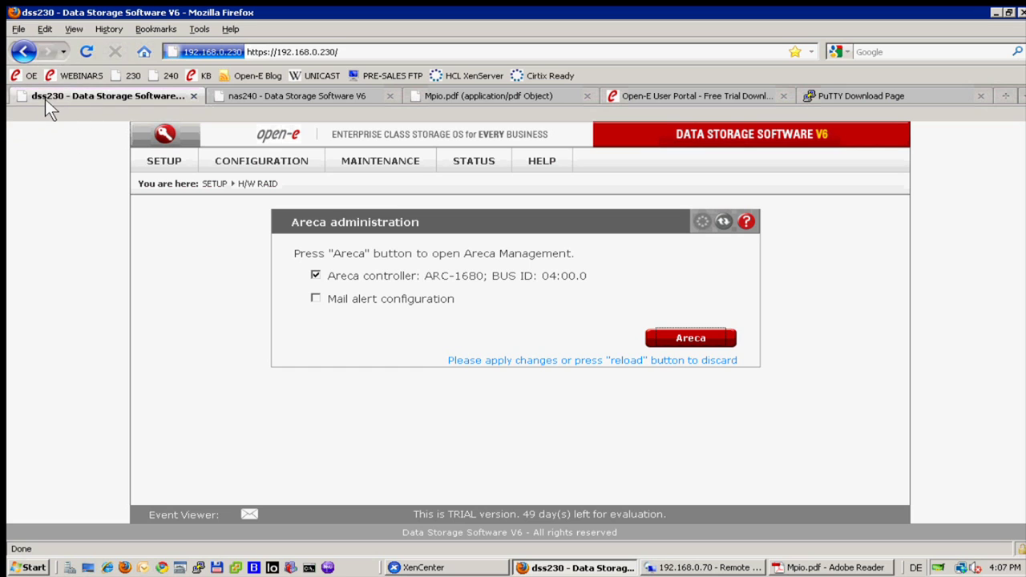
{"action": "left_click", "coordinate": [243, 97]}
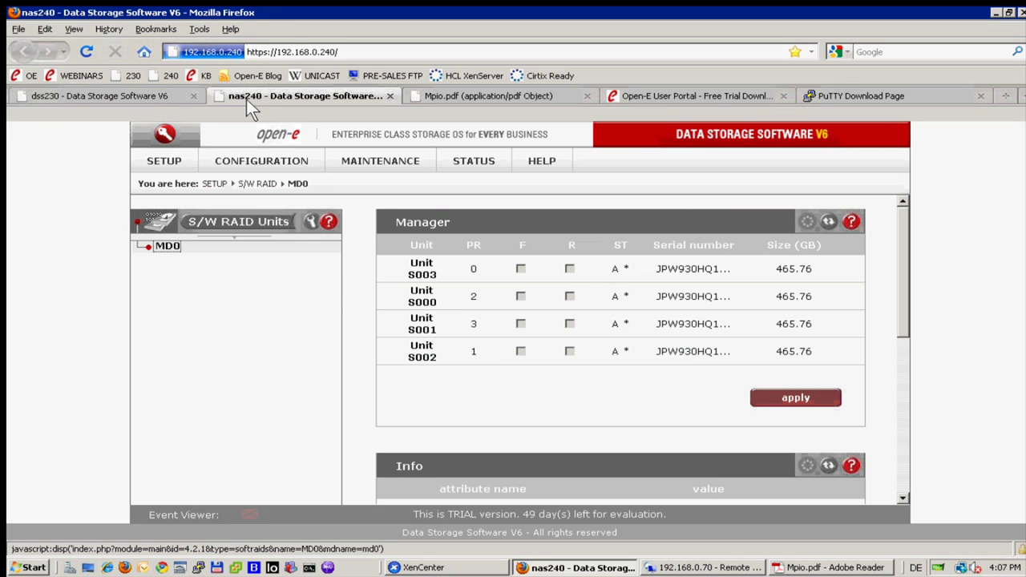
{"action": "left_click", "coordinate": [163, 161]}
Step: Show nas240's network Interfaces page and highlight its server name nas240
{"action": "mouse_move", "coordinate": [188, 182]}
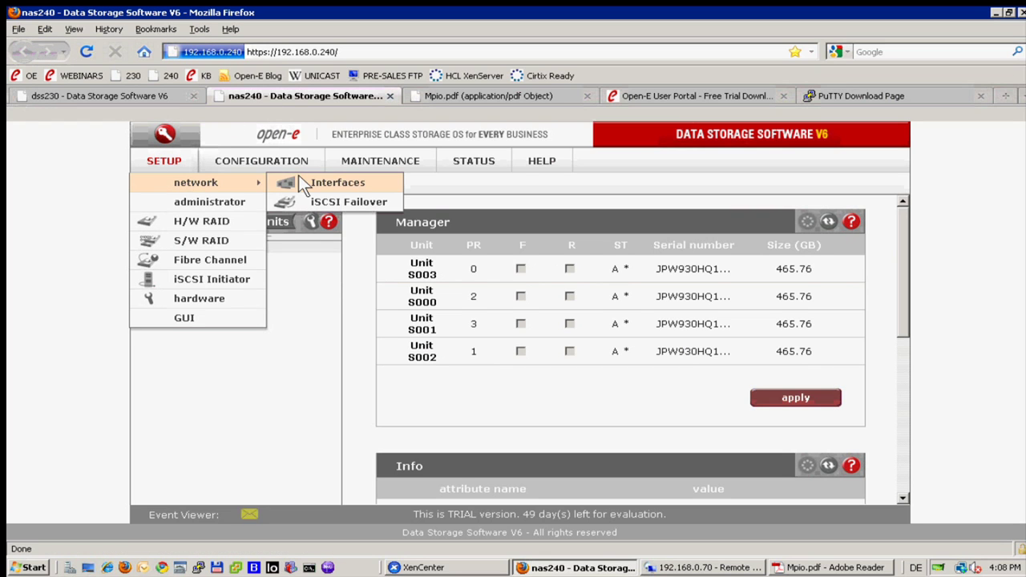
{"action": "left_click", "coordinate": [300, 183]}
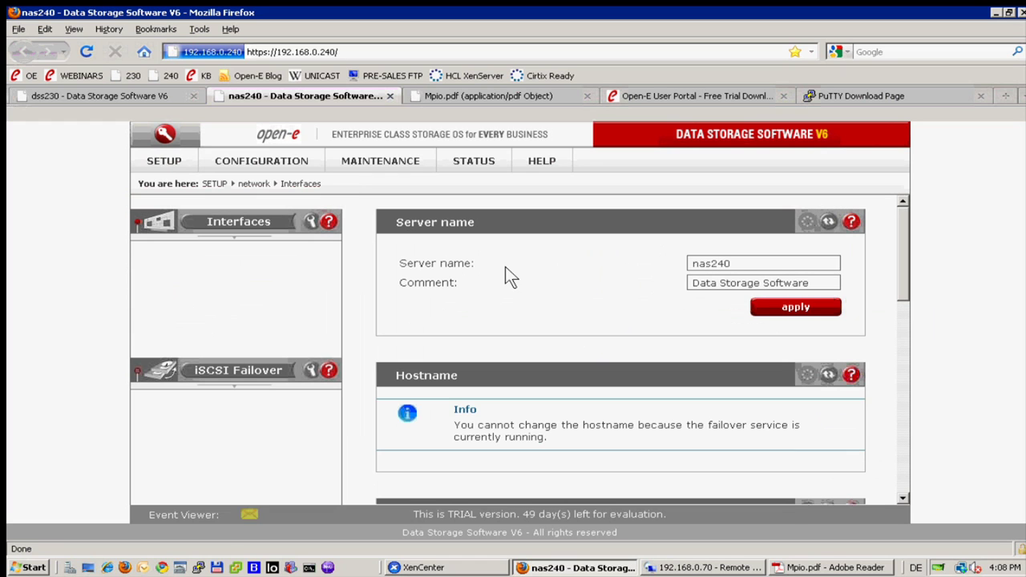
{"action": "key", "text": "shift+Home"}
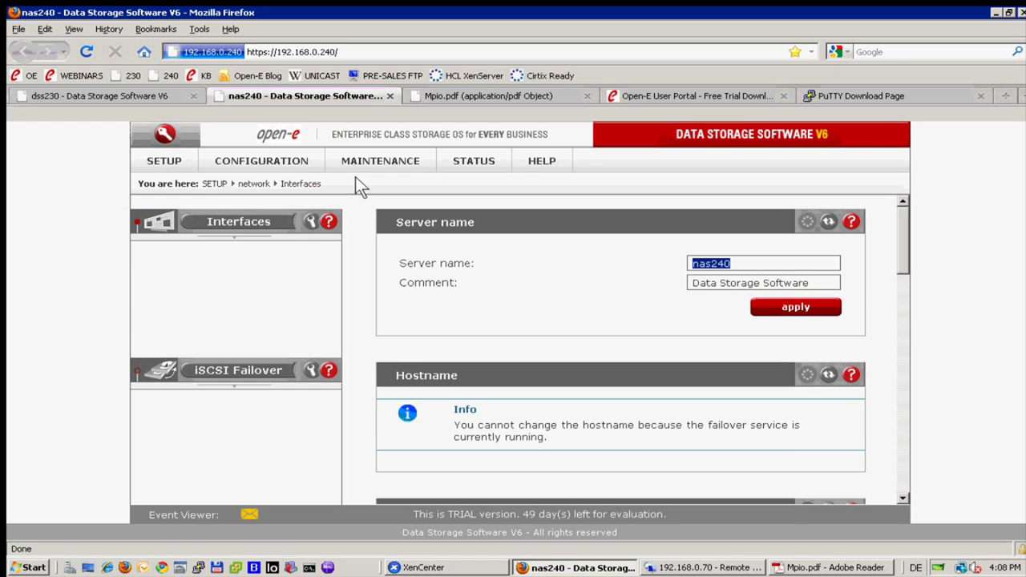
{"action": "left_click", "coordinate": [163, 161]}
{"action": "mouse_move", "coordinate": [181, 176]}
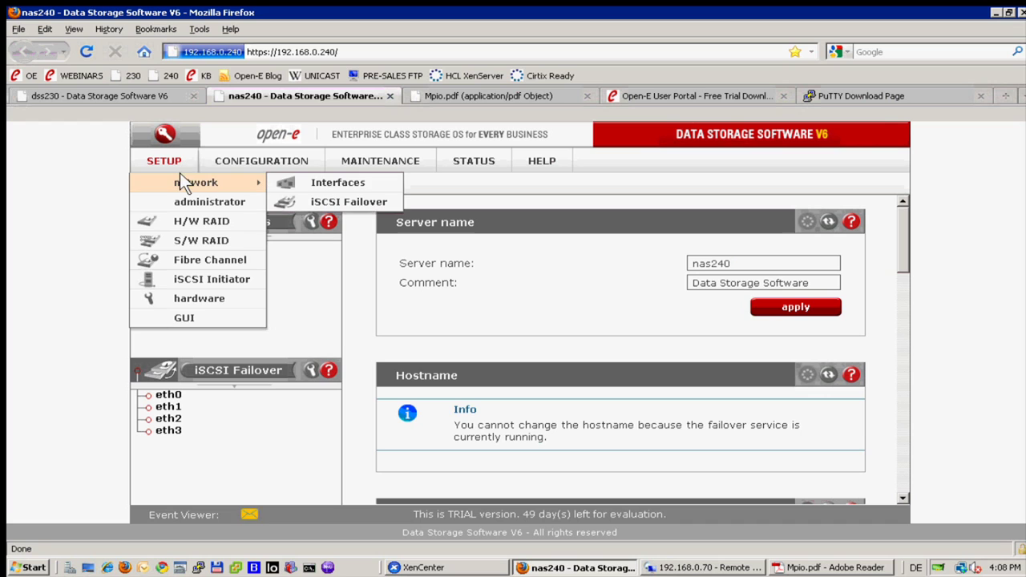
{"action": "left_click", "coordinate": [333, 183]}
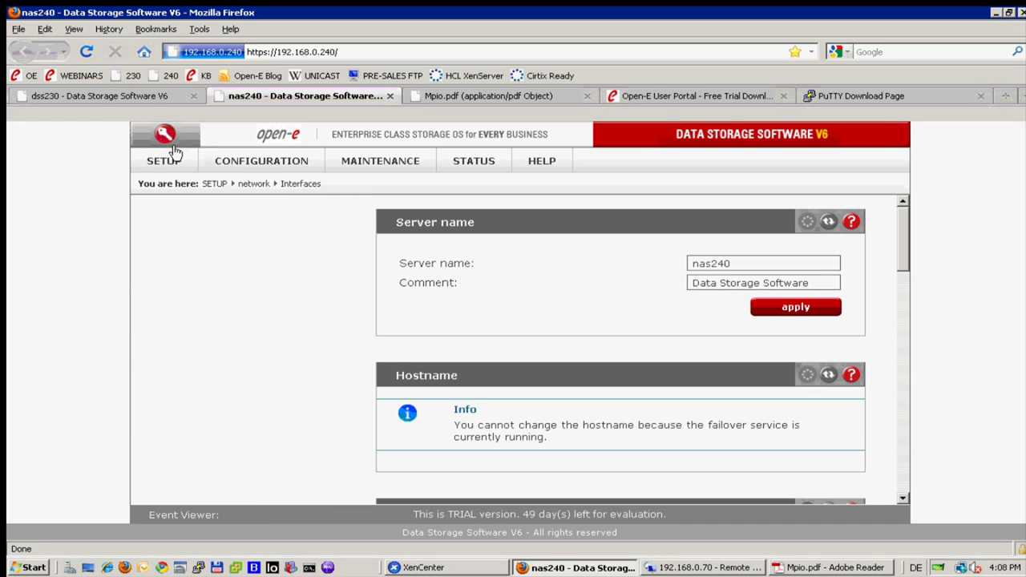
Step: Show dss230's network Interfaces page and select its server name dss230
{"action": "left_click", "coordinate": [99, 92]}
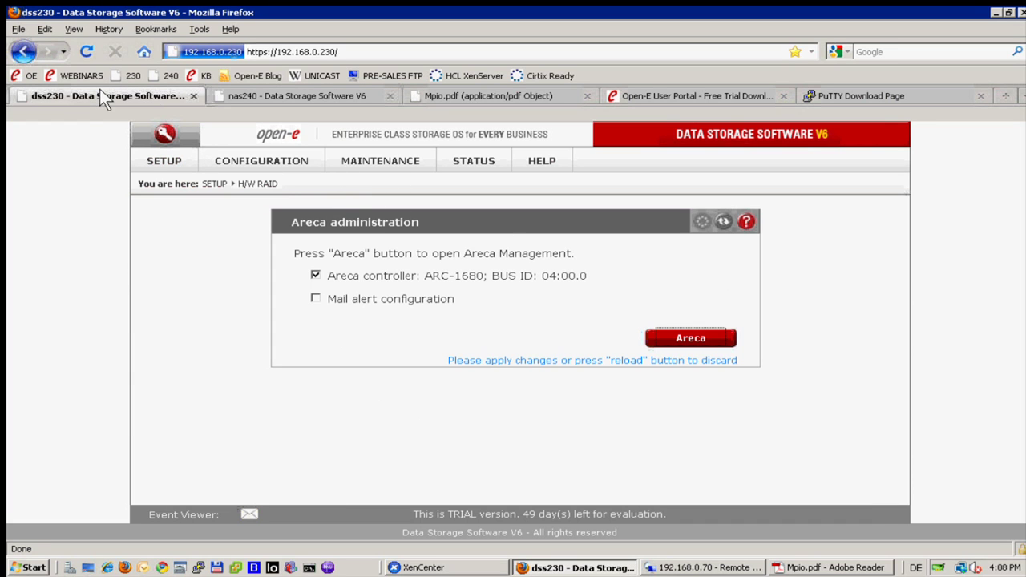
{"action": "left_click", "coordinate": [158, 160]}
{"action": "mouse_move", "coordinate": [160, 181]}
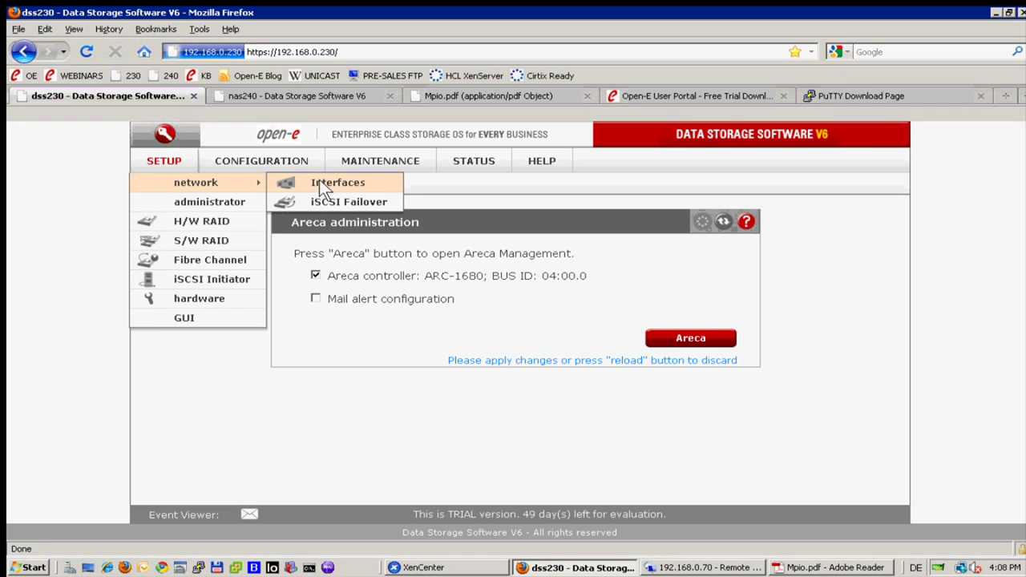
{"action": "left_click", "coordinate": [316, 181]}
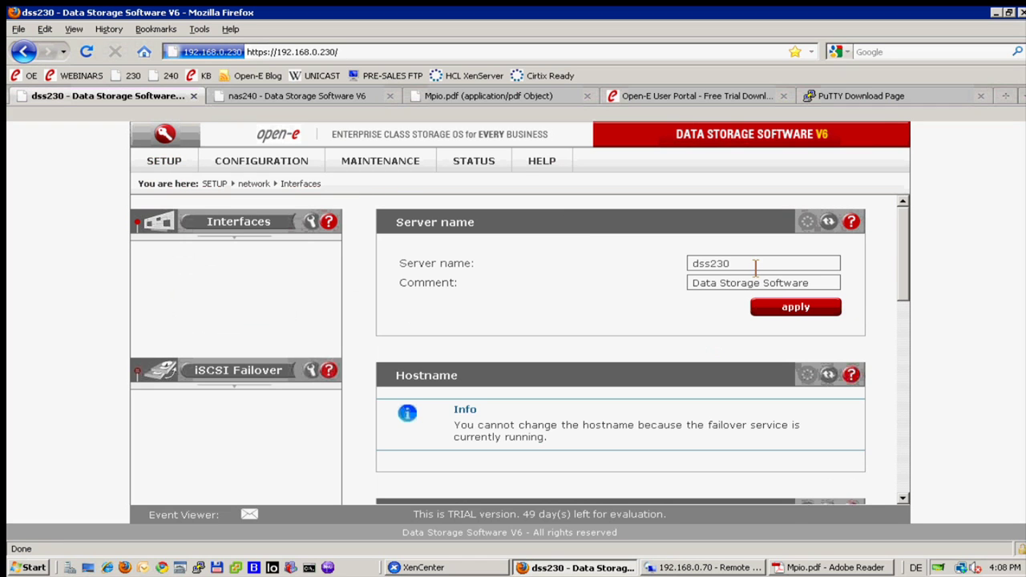
{"action": "left_click_drag", "start_coordinate": [731, 265], "coordinate": [682, 265]}
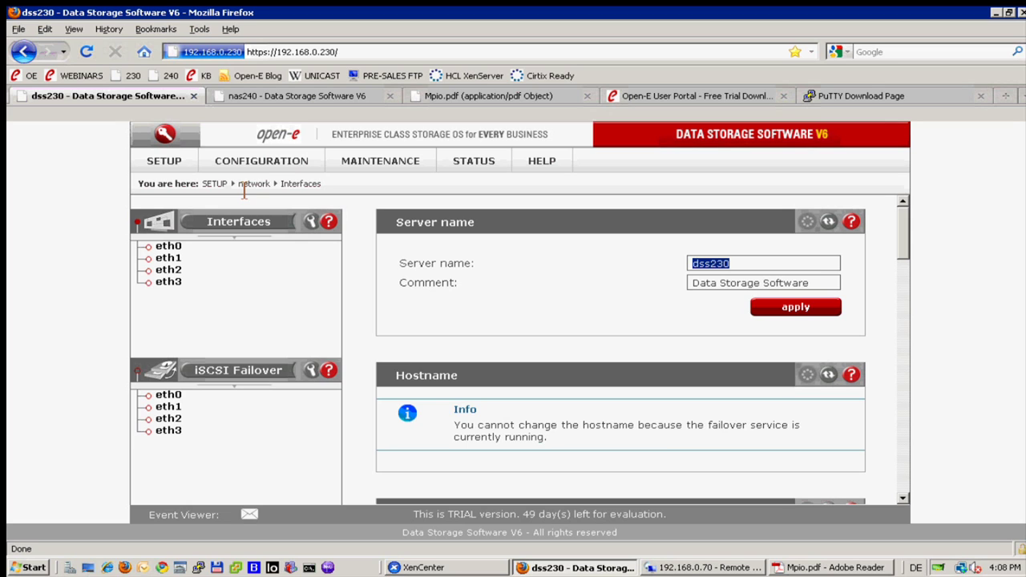
{"action": "left_click", "coordinate": [157, 154]}
{"action": "mouse_move", "coordinate": [246, 158]}
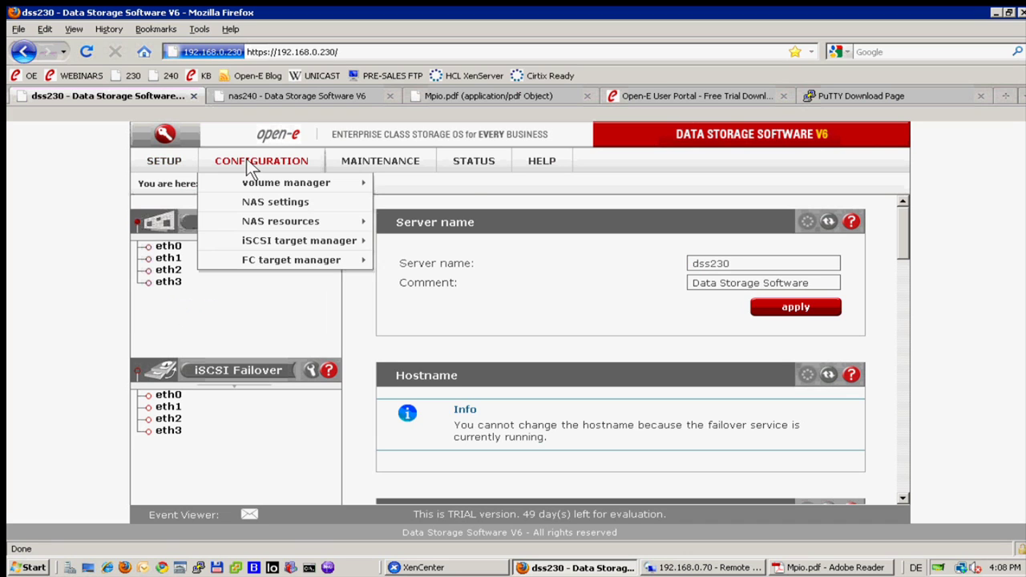
{"action": "mouse_move", "coordinate": [476, 159]}
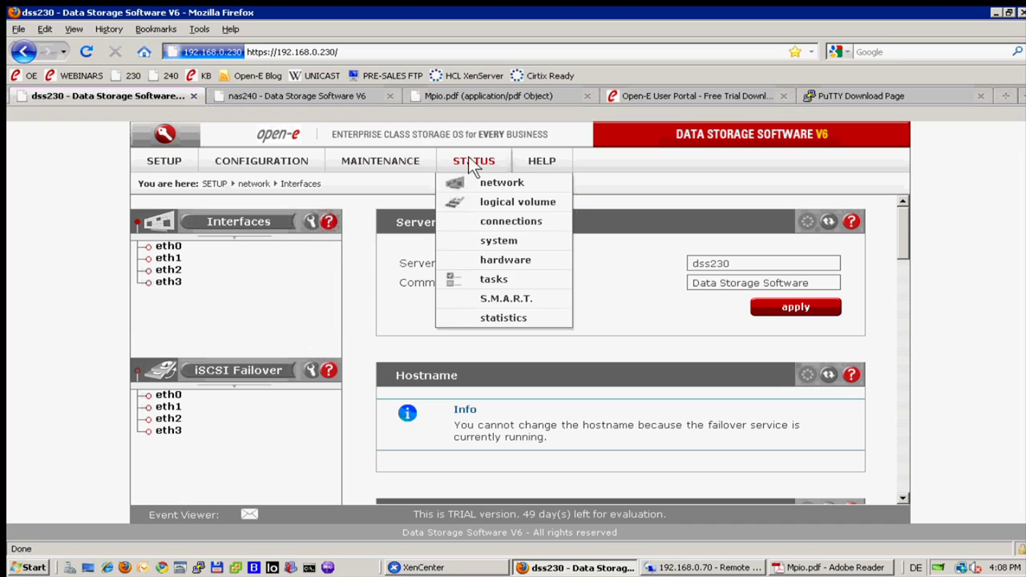
{"action": "mouse_move", "coordinate": [157, 163]}
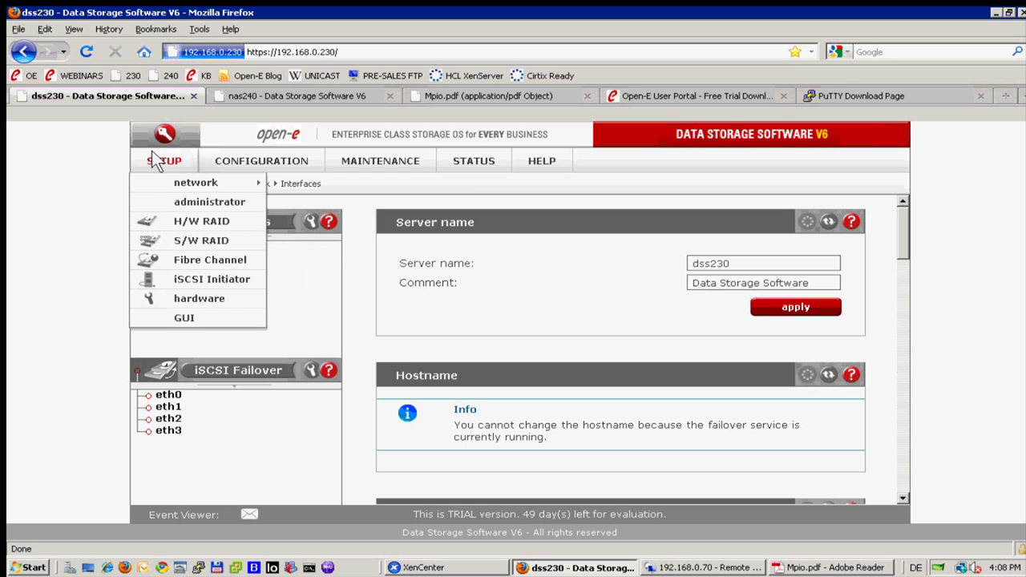
{"action": "mouse_move", "coordinate": [168, 180]}
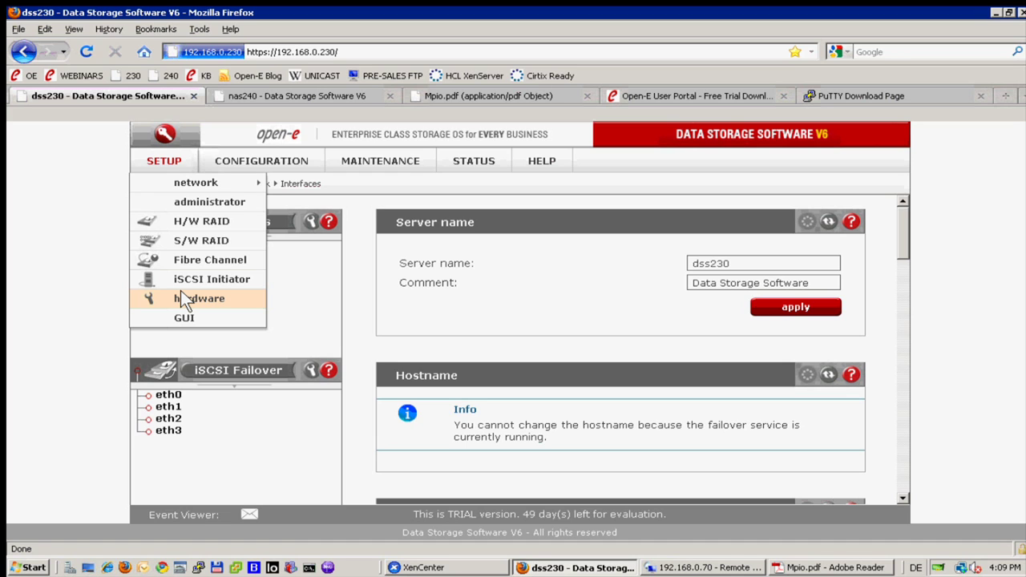
{"action": "left_click", "coordinate": [186, 298]}
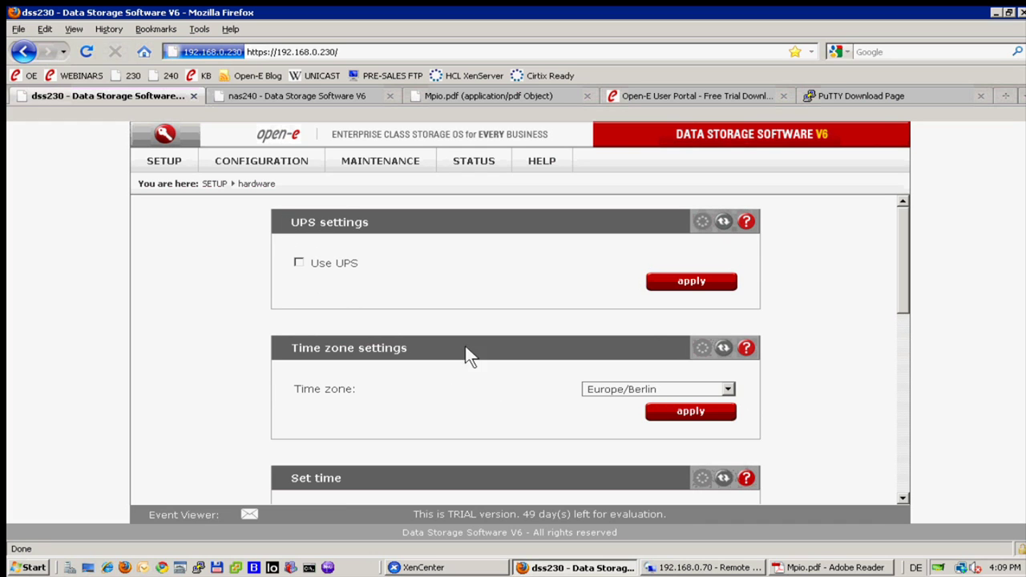
{"action": "scroll", "coordinate": [469, 360], "scroll_direction": "down", "scroll_amount": 2}
{"action": "scroll", "coordinate": [467, 357], "scroll_direction": "down", "scroll_amount": 4}
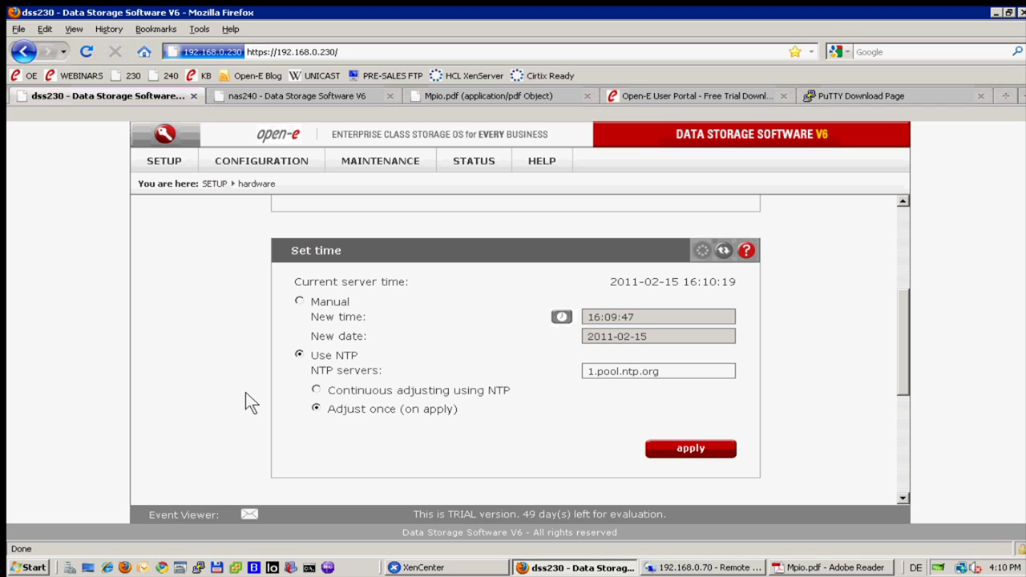
{"action": "scroll", "coordinate": [246, 392], "scroll_direction": "down", "scroll_amount": 1}
{"action": "scroll", "coordinate": [245, 392], "scroll_direction": "up", "scroll_amount": 1}
{"action": "scroll", "coordinate": [213, 356], "scroll_direction": "down", "scroll_amount": 3}
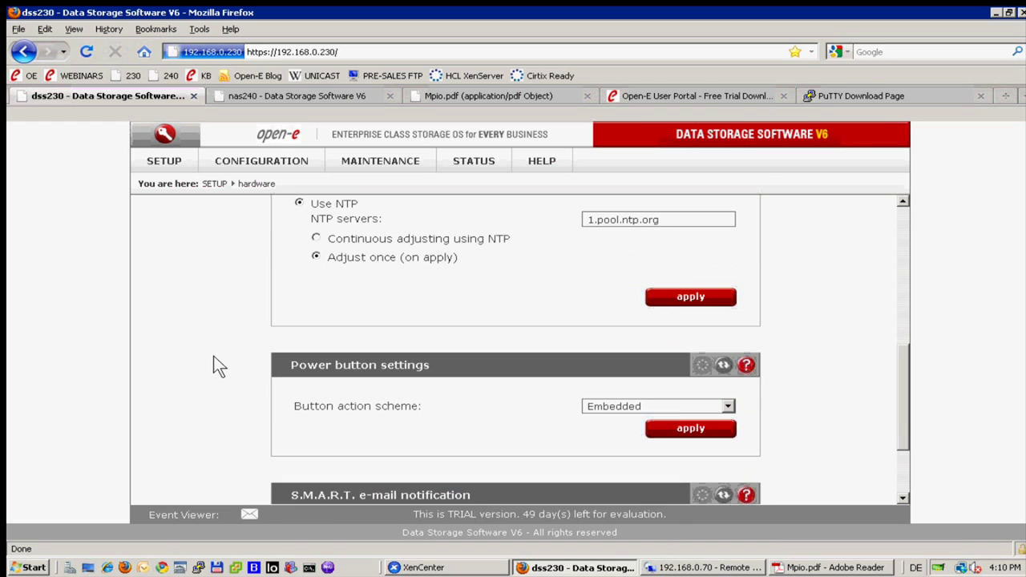
{"action": "scroll", "coordinate": [213, 356], "scroll_direction": "up", "scroll_amount": 1}
{"action": "scroll", "coordinate": [213, 355], "scroll_direction": "up", "scroll_amount": 5}
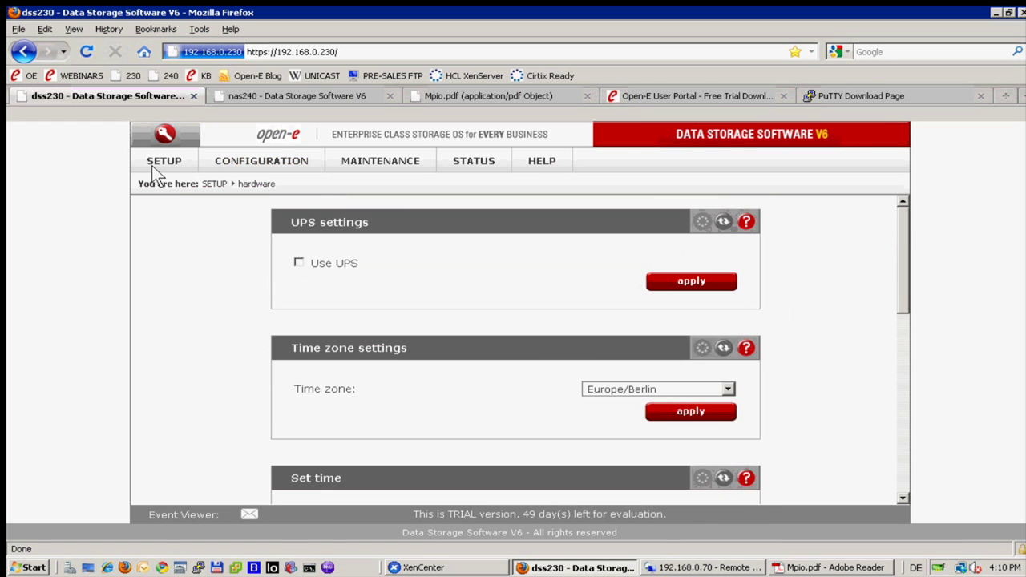
Step: Browse each CONFIGURATION submenu on dss230, then display the MAINTENANCE task list
{"action": "mouse_move", "coordinate": [233, 155]}
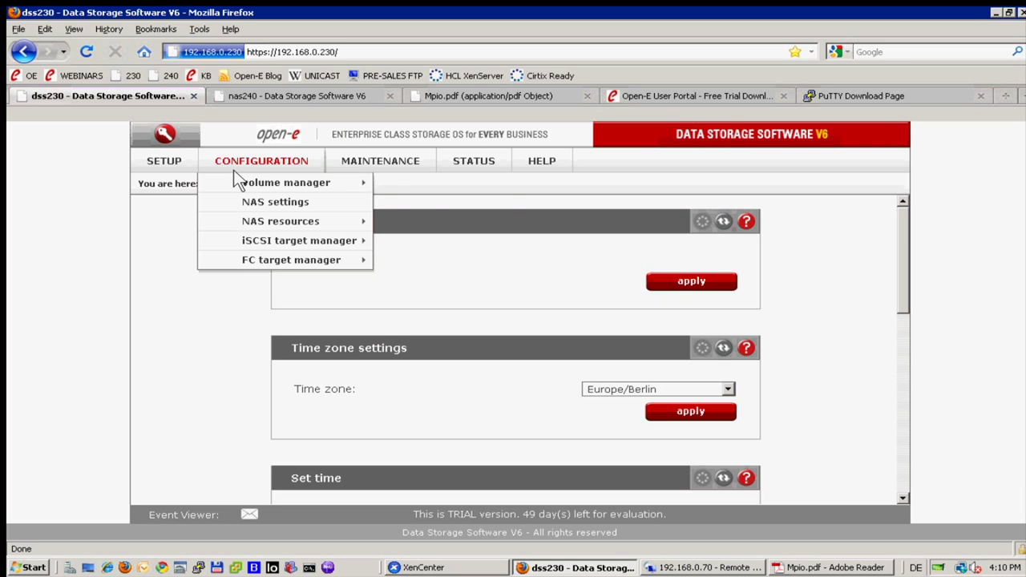
{"action": "mouse_move", "coordinate": [237, 176]}
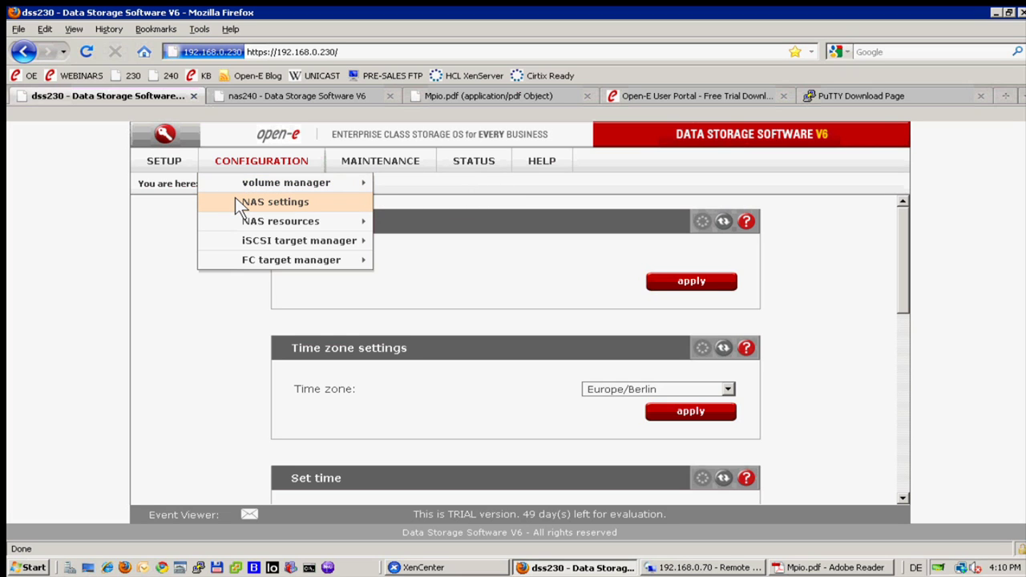
{"action": "mouse_move", "coordinate": [234, 211]}
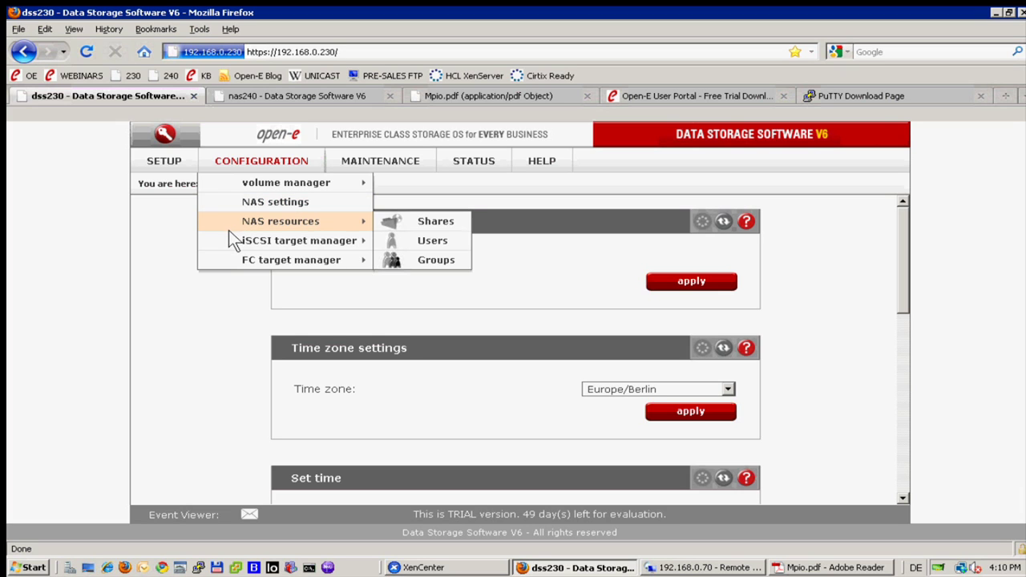
{"action": "mouse_move", "coordinate": [231, 236]}
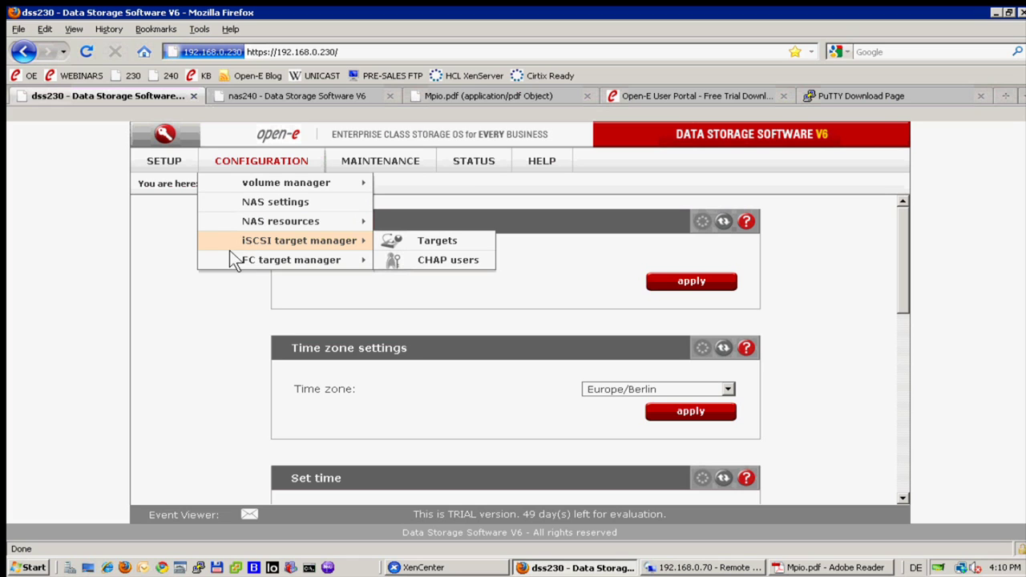
{"action": "mouse_move", "coordinate": [271, 233]}
{"action": "mouse_move", "coordinate": [259, 261]}
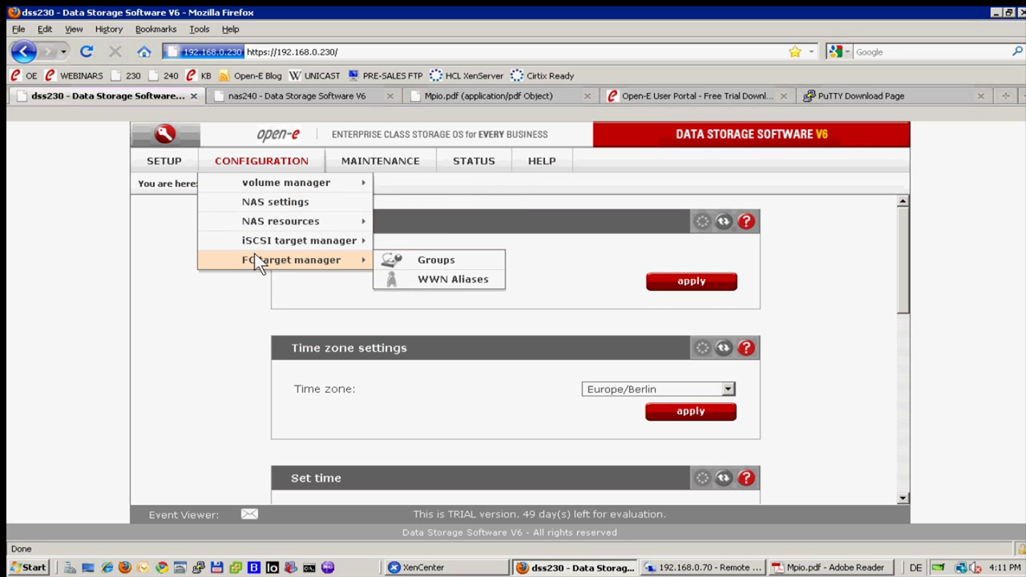
{"action": "mouse_move", "coordinate": [358, 152]}
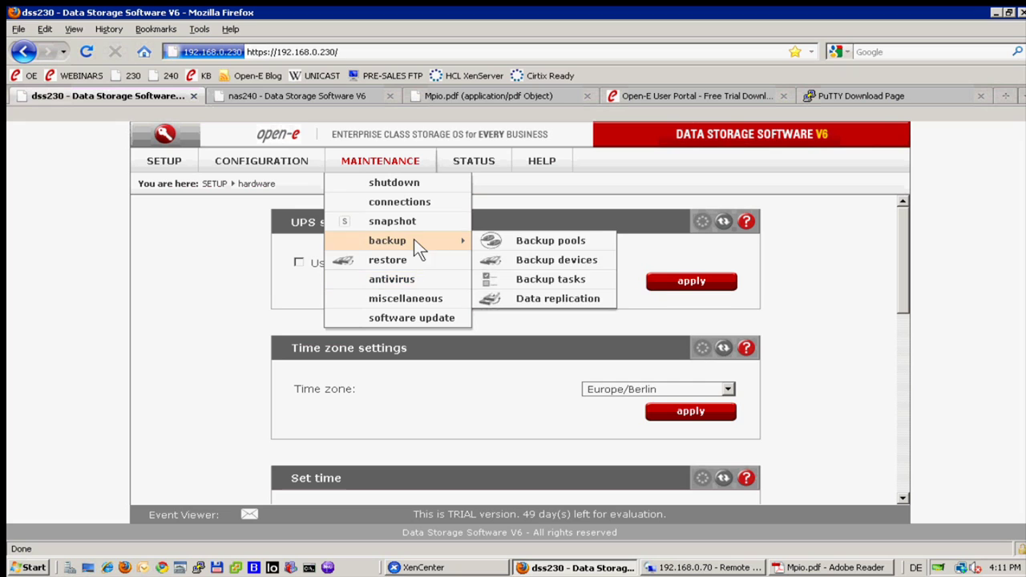
Step: Save SETUP and CONFIGURATION settings with Download enabled, storing settings.cnf to disk
{"action": "left_click", "coordinate": [419, 298]}
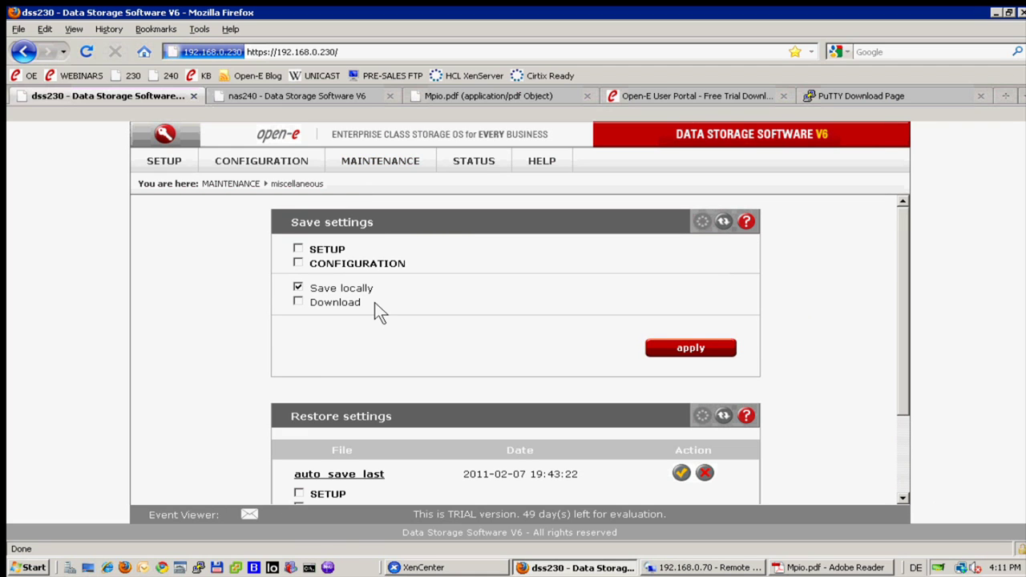
{"action": "scroll", "coordinate": [374, 302], "scroll_direction": "down", "scroll_amount": 1}
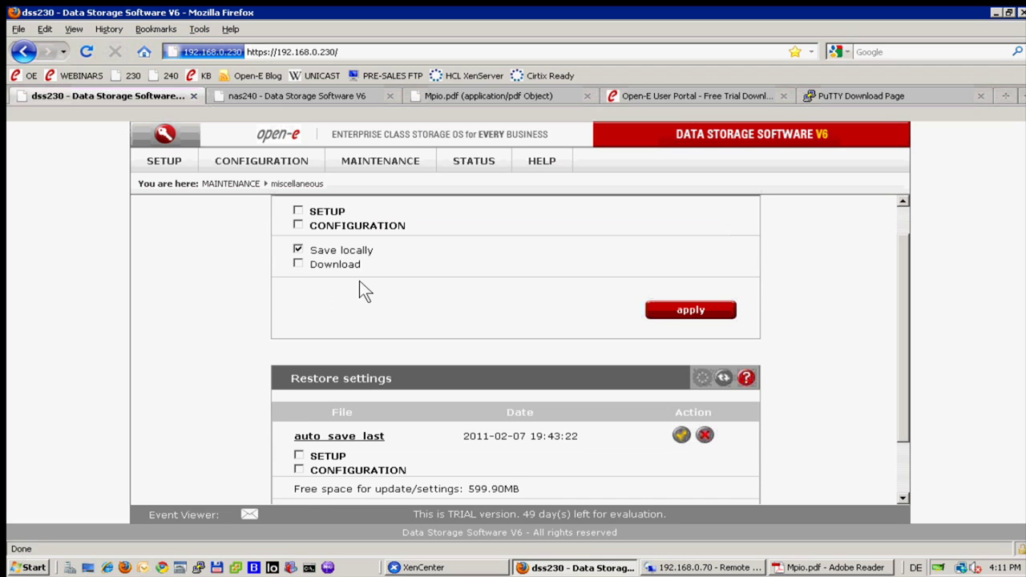
{"action": "scroll", "coordinate": [359, 280], "scroll_direction": "up", "scroll_amount": 1}
{"action": "left_click", "coordinate": [297, 248]}
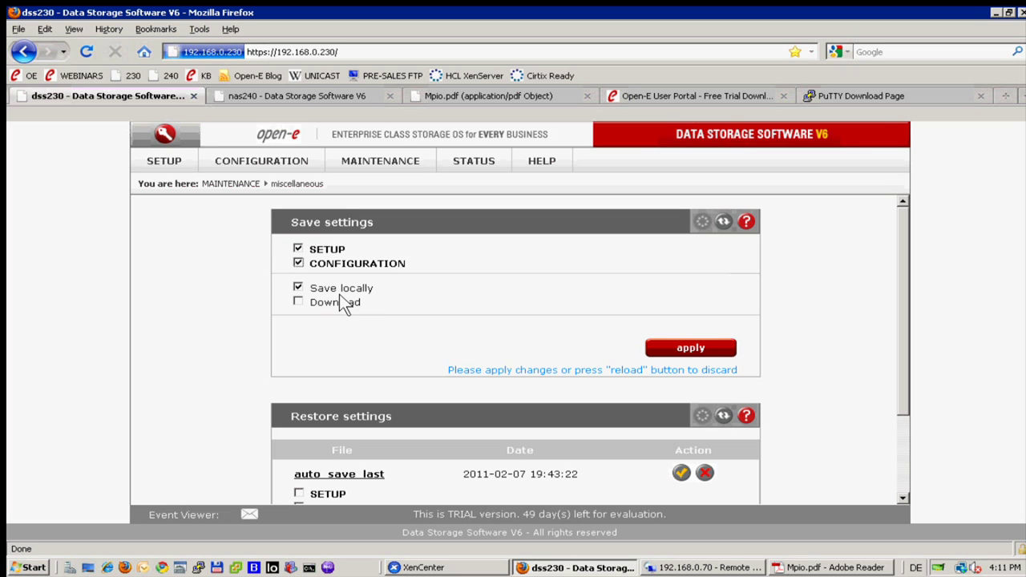
{"action": "left_click", "coordinate": [296, 302]}
{"action": "left_click", "coordinate": [659, 343]}
{"action": "scroll", "coordinate": [262, 323], "scroll_direction": "down", "scroll_amount": 2}
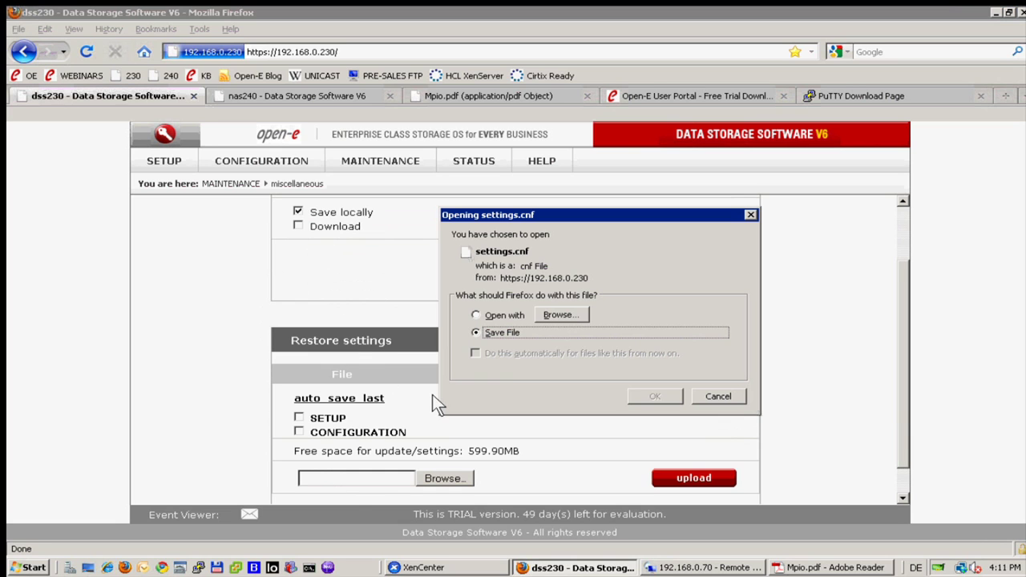
{"action": "scroll", "coordinate": [360, 353], "scroll_direction": "down", "scroll_amount": 2}
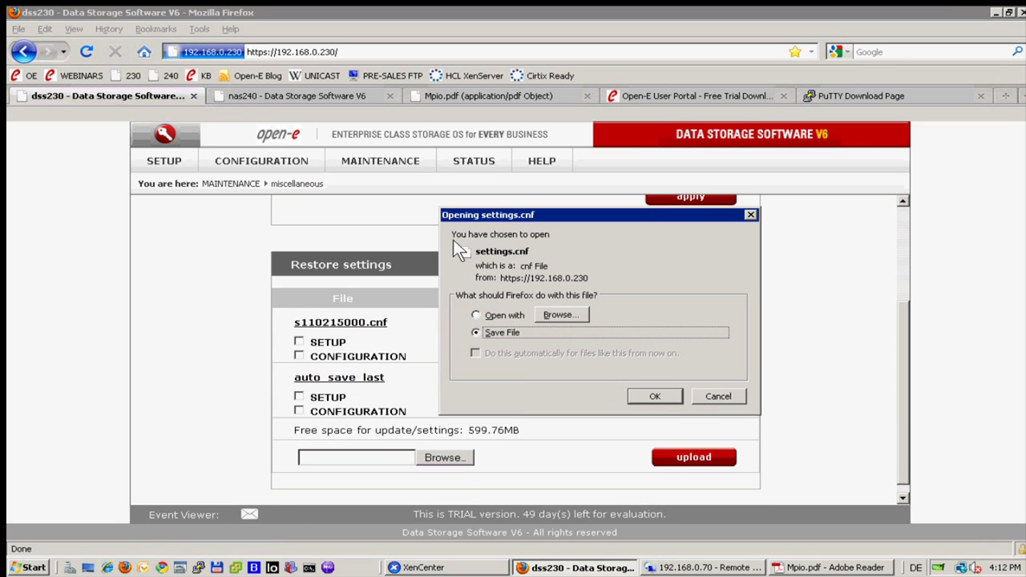
{"action": "left_click", "coordinate": [655, 393]}
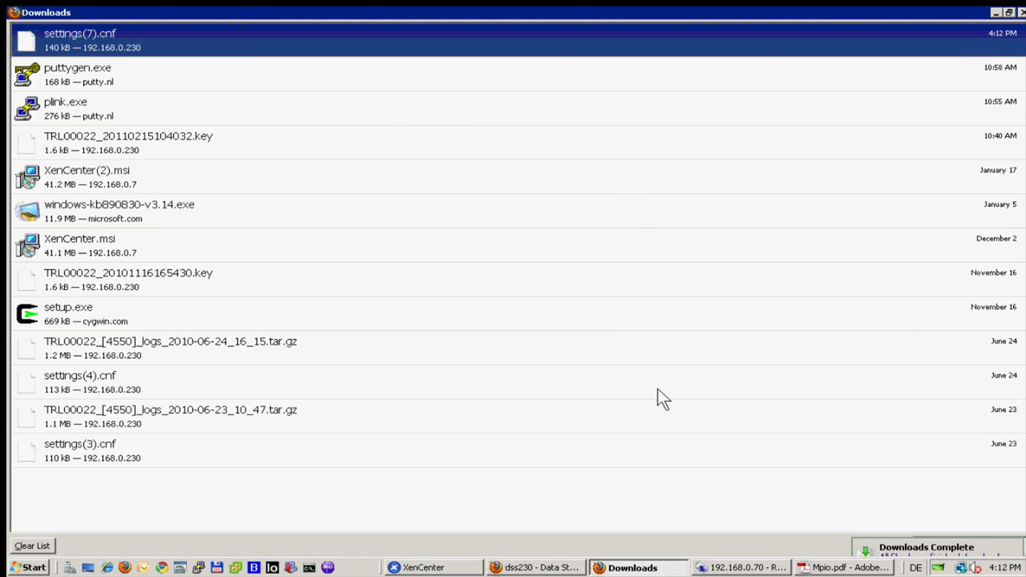
{"action": "left_click", "coordinate": [996, 12]}
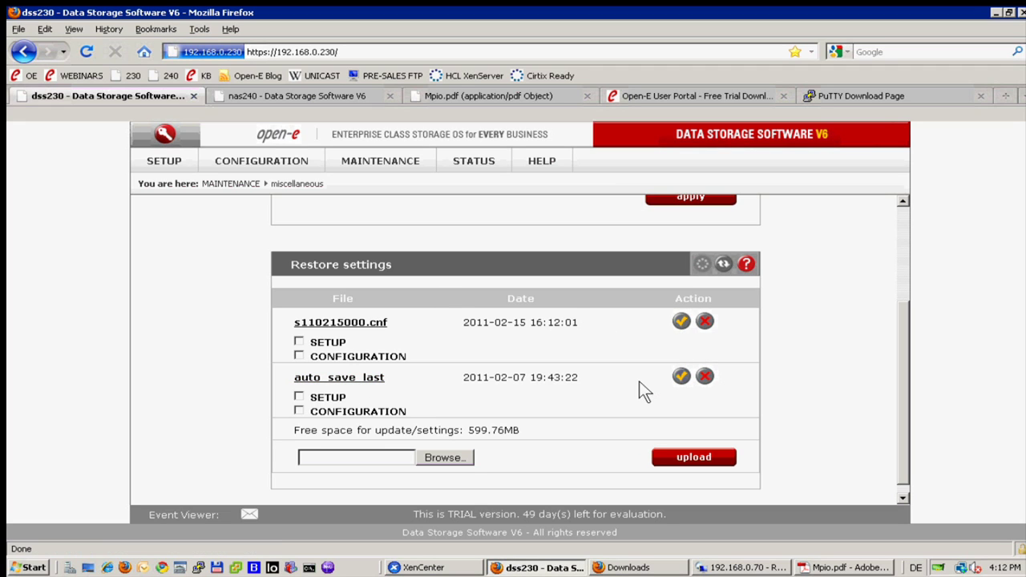
Step: Delete the old auto_save_last settings backup and confirm the deletion
{"action": "left_click", "coordinate": [706, 378]}
{"action": "left_click", "coordinate": [477, 300]}
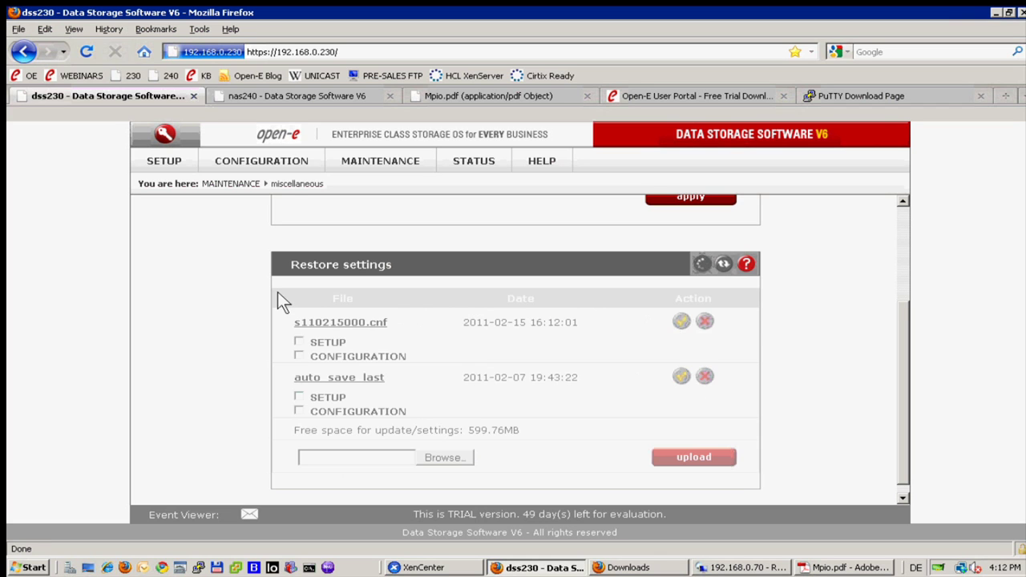
{"action": "scroll", "coordinate": [338, 264], "scroll_direction": "up", "scroll_amount": 2}
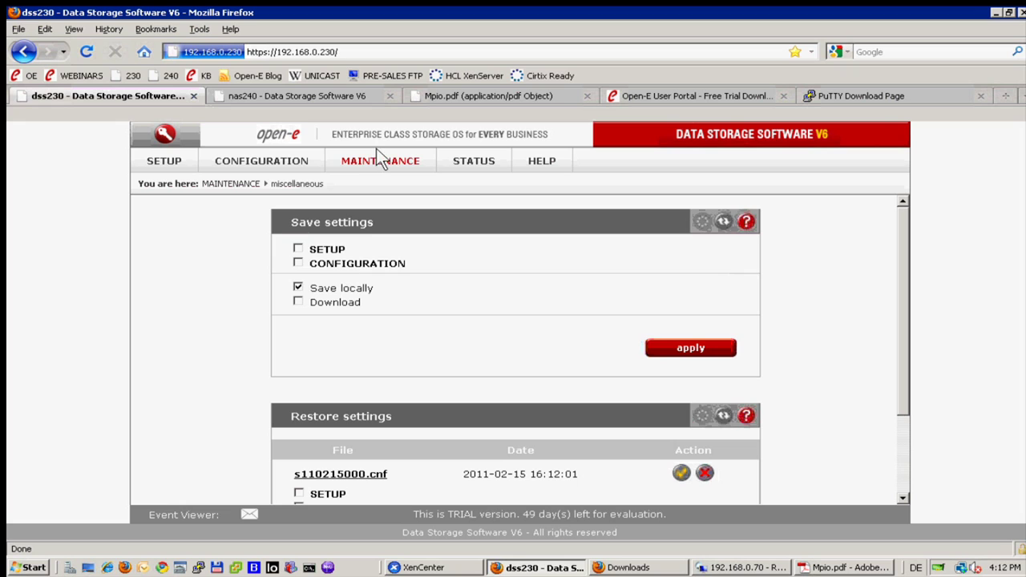
Step: Show dss230's hardware status page and scroll down to its Logs panel
{"action": "left_click", "coordinate": [471, 168]}
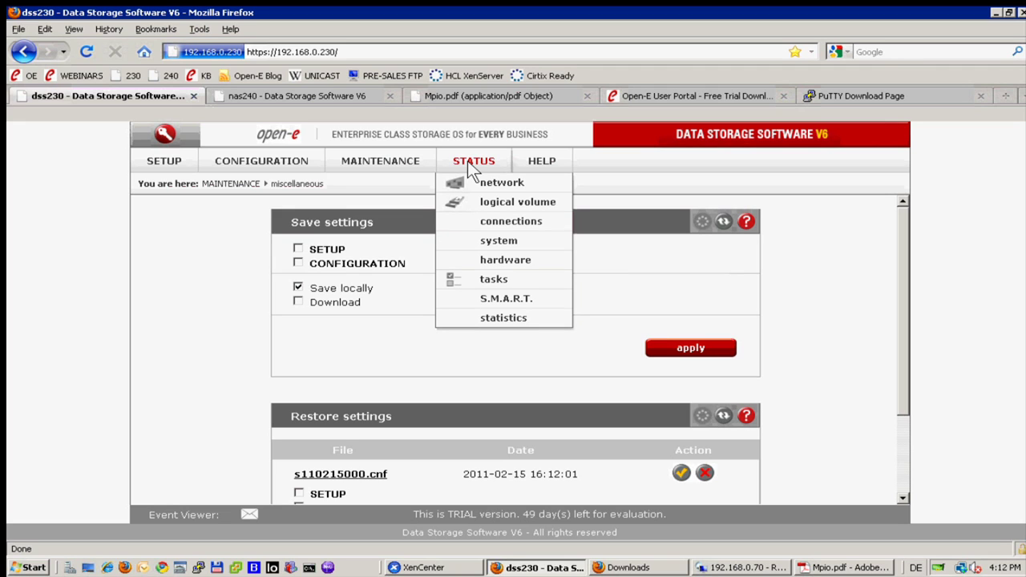
{"action": "left_click", "coordinate": [511, 258]}
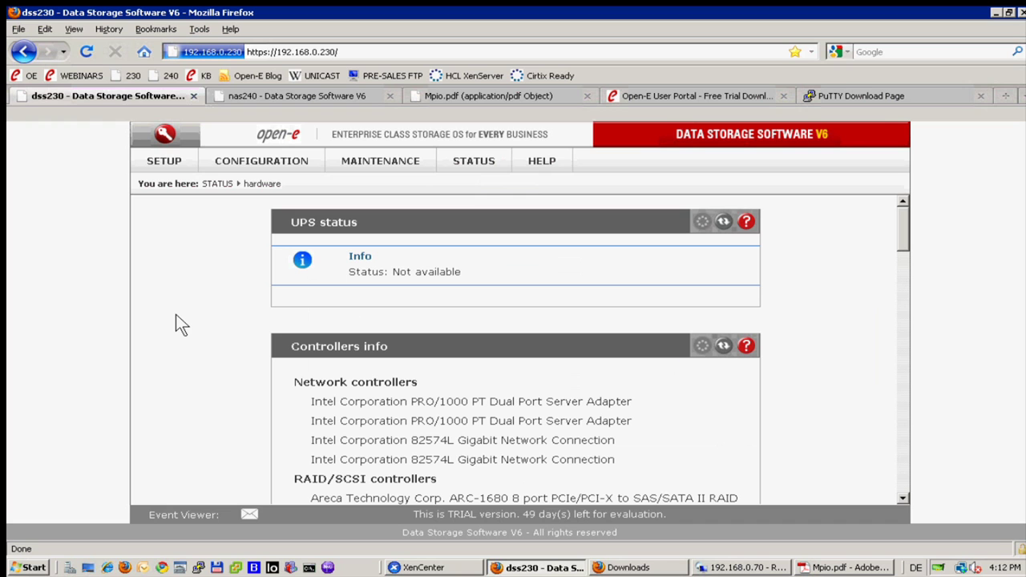
{"action": "scroll", "coordinate": [175, 314], "scroll_direction": "down", "scroll_amount": 6}
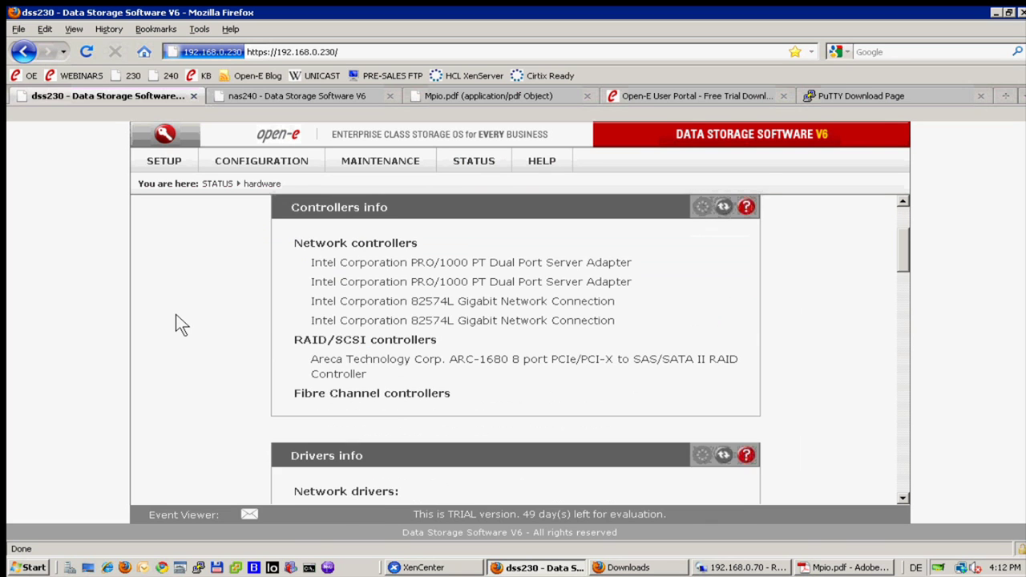
{"action": "scroll", "coordinate": [175, 315], "scroll_direction": "down", "scroll_amount": 5}
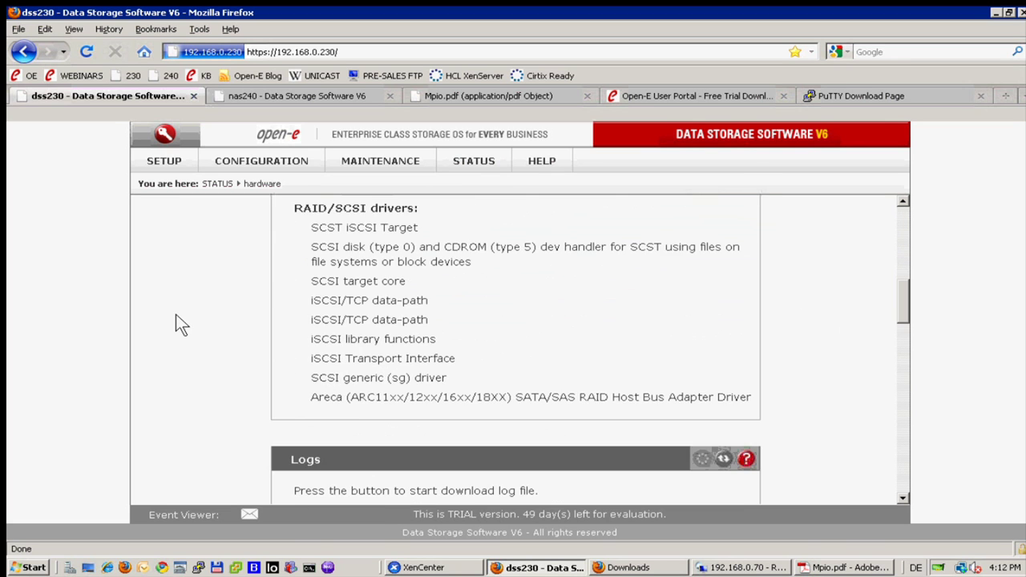
{"action": "scroll", "coordinate": [176, 314], "scroll_direction": "down", "scroll_amount": 2}
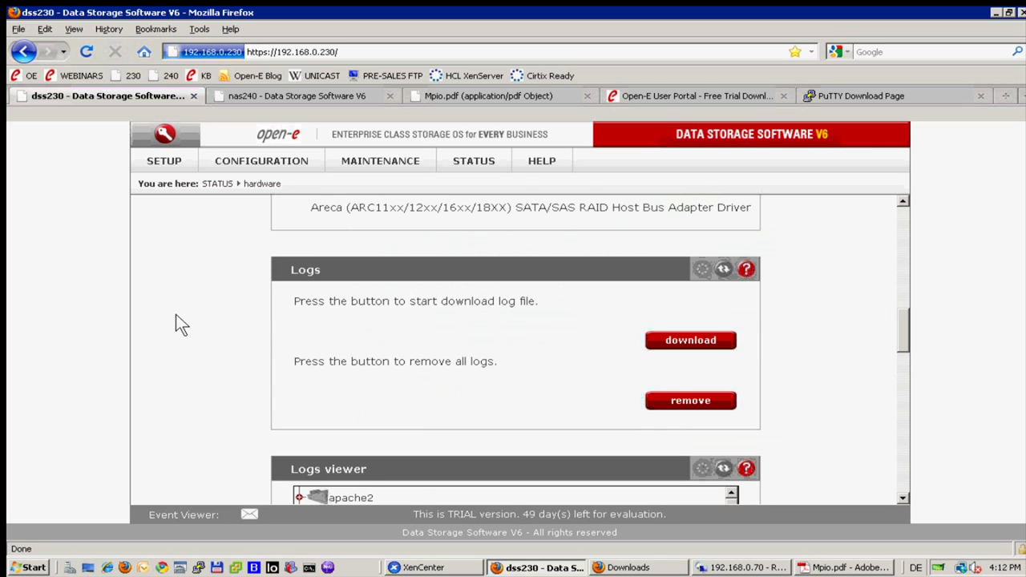
Step: Generate the system log package, view the About page, and save the log file
{"action": "left_click", "coordinate": [677, 345]}
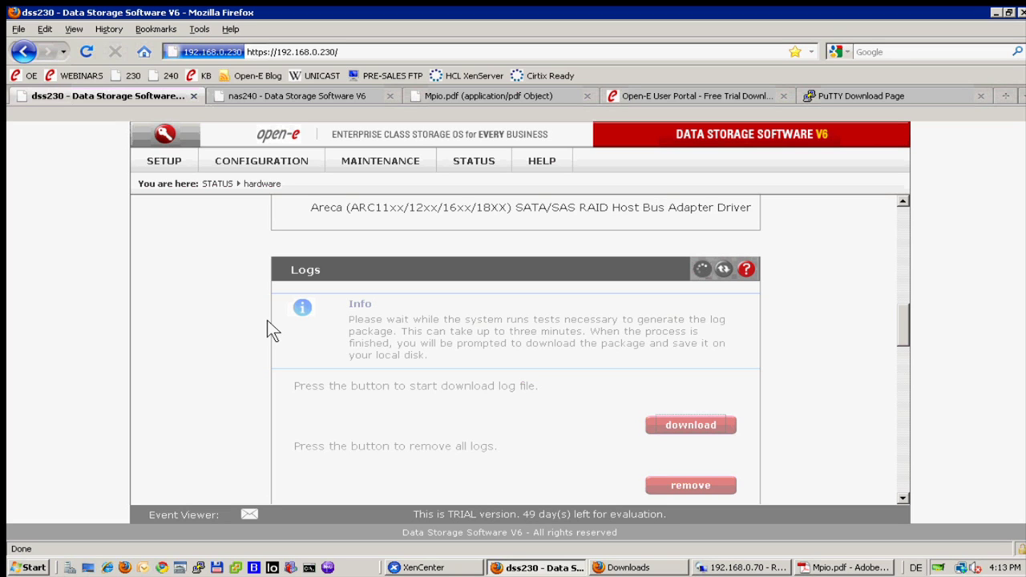
{"action": "left_click", "coordinate": [538, 159]}
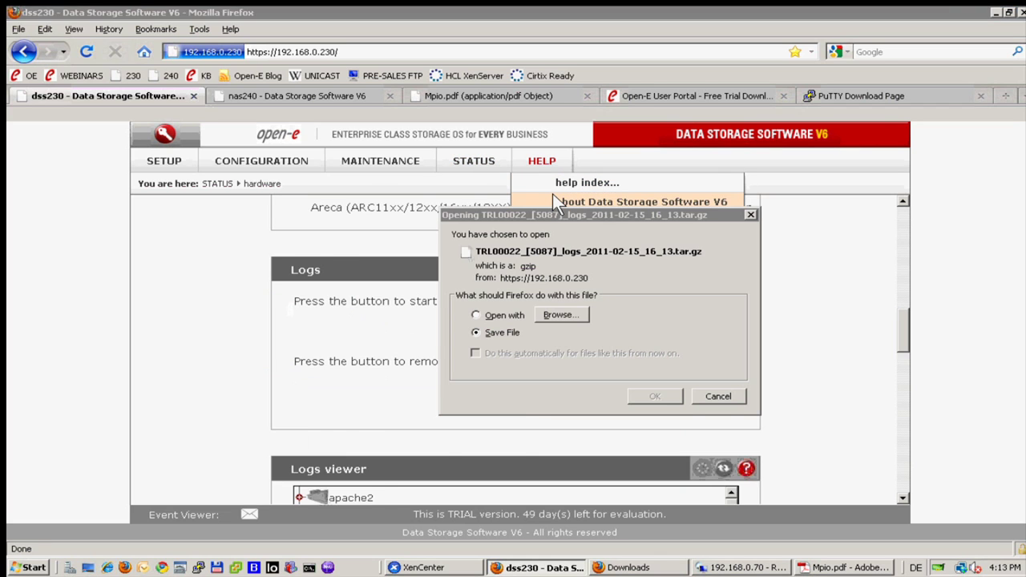
{"action": "left_click", "coordinate": [553, 198]}
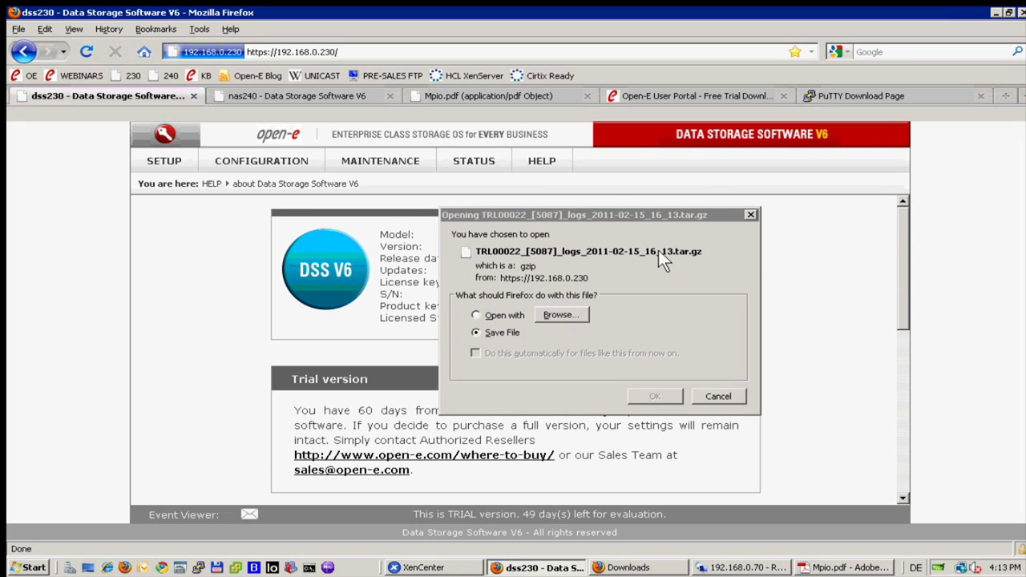
{"action": "left_click", "coordinate": [475, 332]}
{"action": "left_click", "coordinate": [647, 396]}
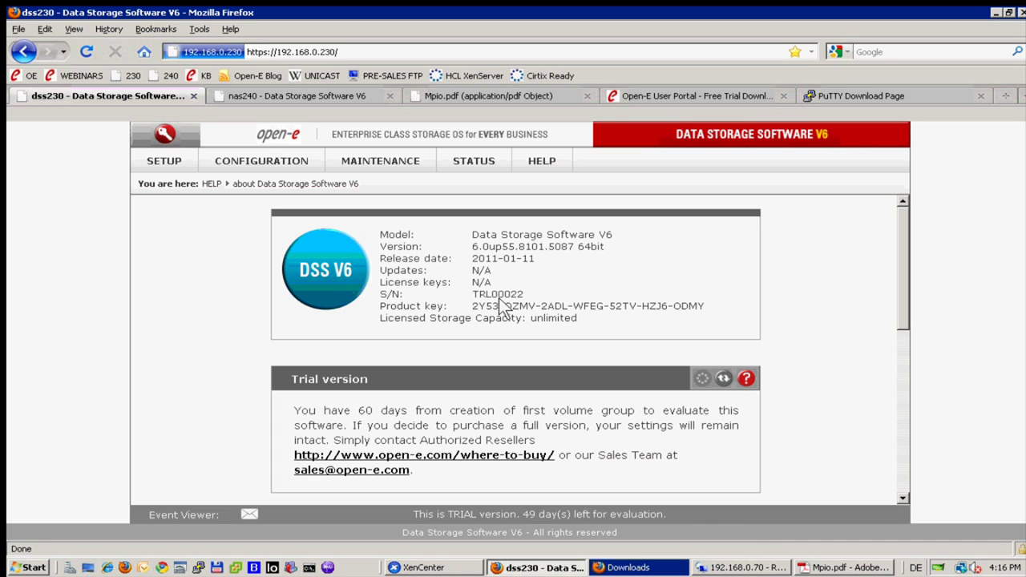
Step: Switch to the Open-E User Portal free-trial downloads page listing the DSS V6 up55 build 5087 images
{"action": "left_click", "coordinate": [629, 95]}
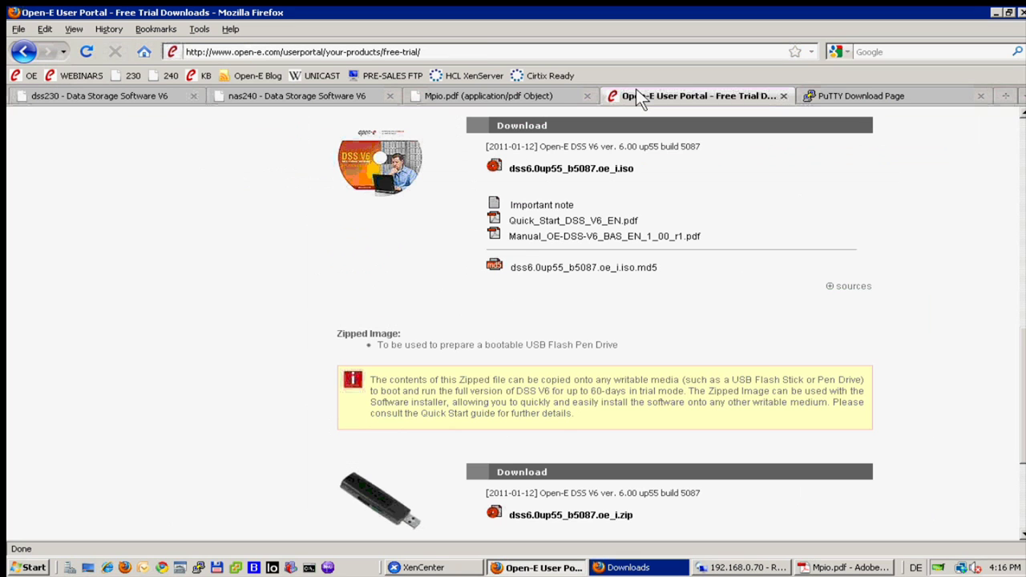
{"action": "scroll", "coordinate": [249, 238], "scroll_direction": "up", "scroll_amount": 10}
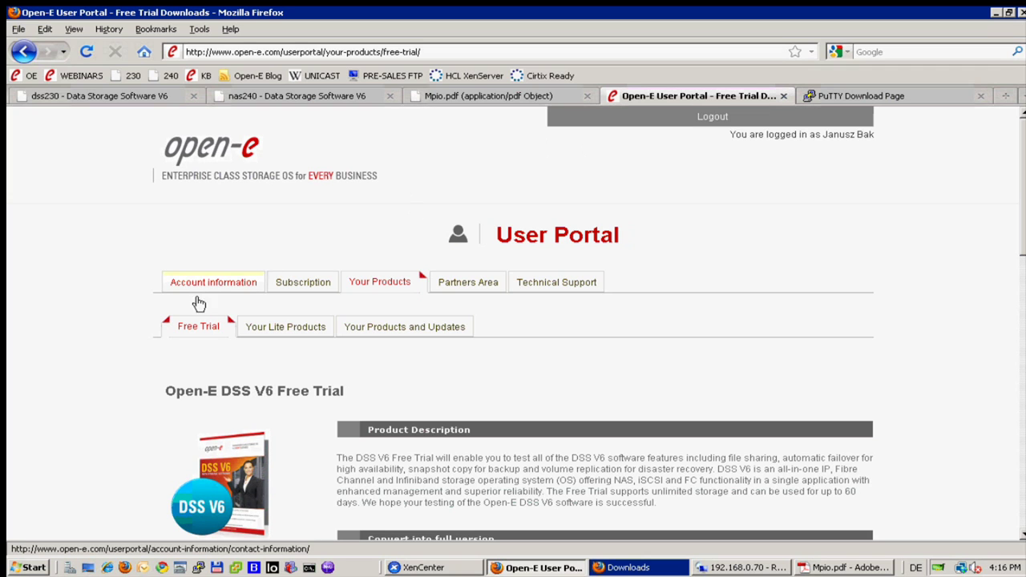
{"action": "left_click", "coordinate": [371, 298]}
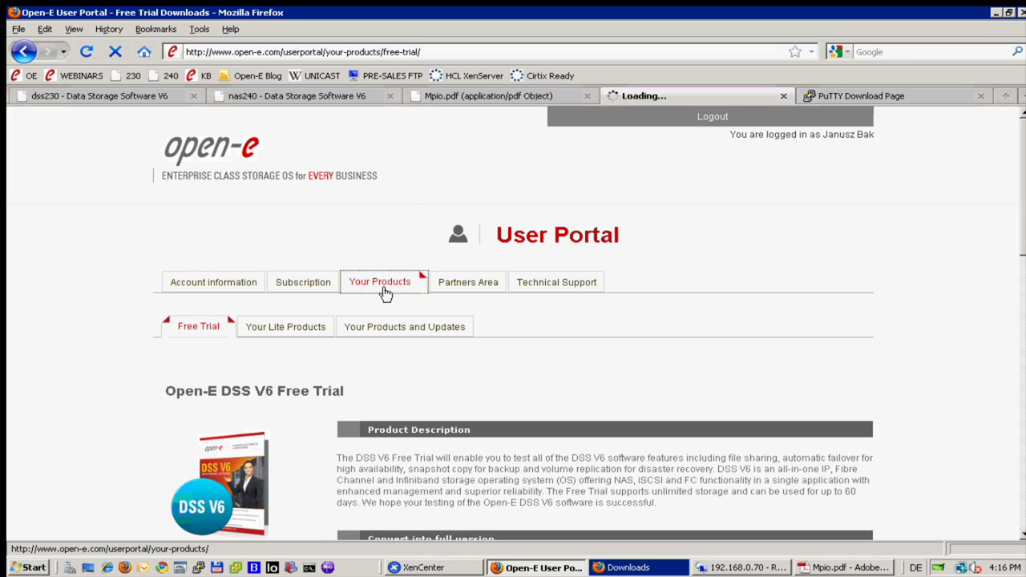
{"action": "left_click", "coordinate": [200, 341]}
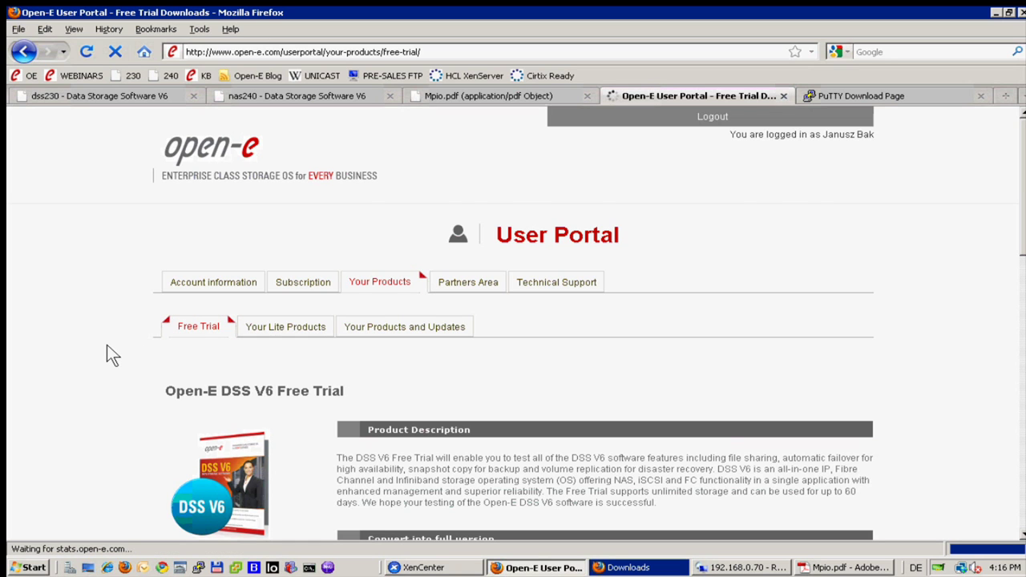
{"action": "scroll", "coordinate": [107, 346], "scroll_direction": "down", "scroll_amount": 6}
{"action": "scroll", "coordinate": [107, 347], "scroll_direction": "down", "scroll_amount": 10}
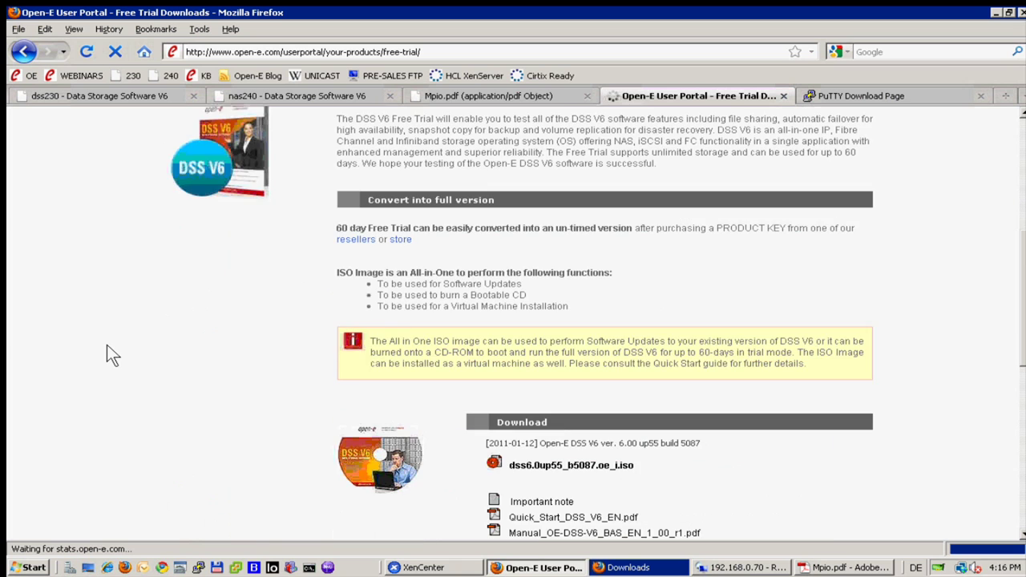
{"action": "scroll", "coordinate": [113, 355], "scroll_direction": "up", "scroll_amount": 2}
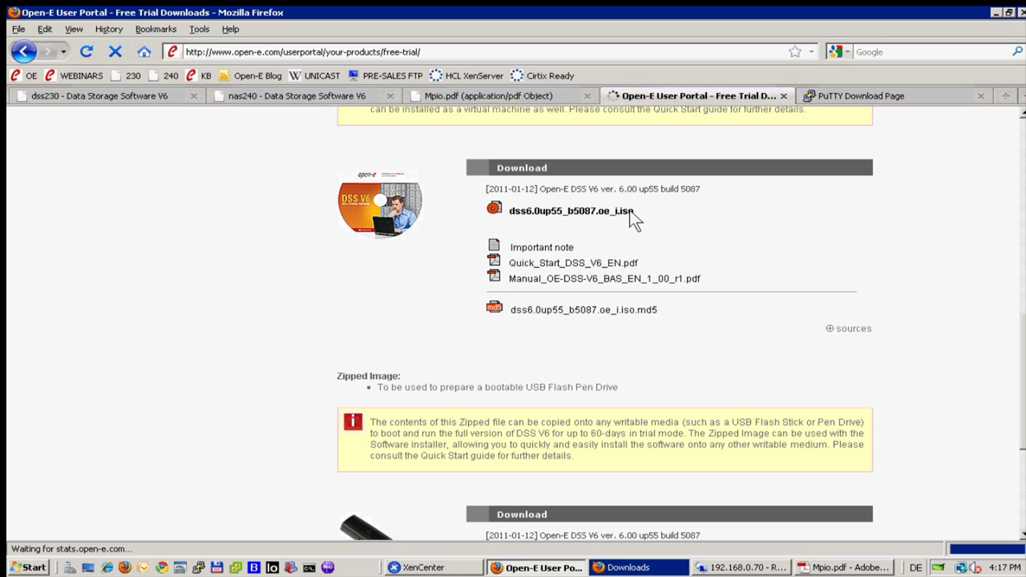
{"action": "scroll", "coordinate": [617, 328], "scroll_direction": "down", "scroll_amount": 4}
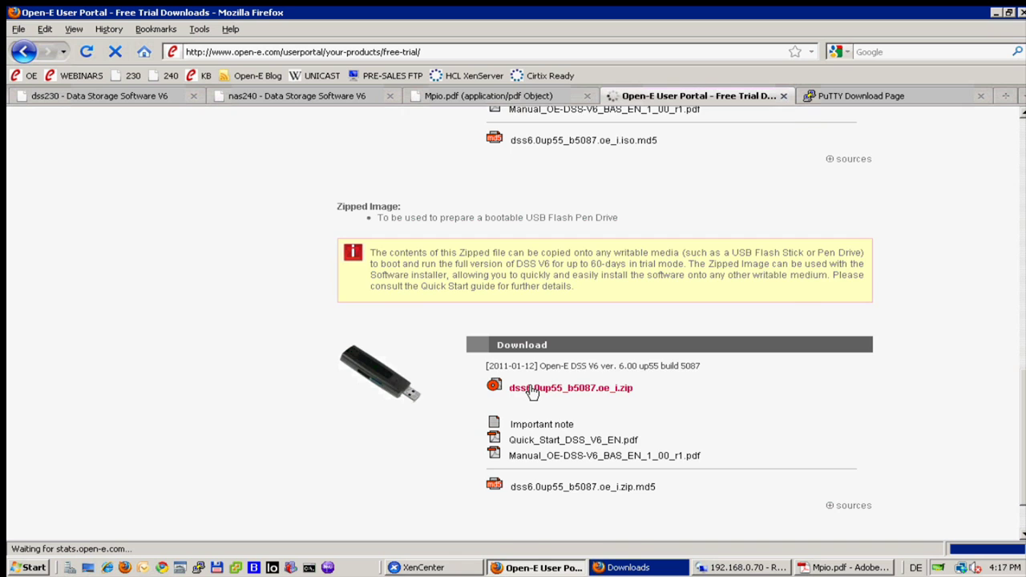
{"action": "scroll", "coordinate": [525, 383], "scroll_direction": "up", "scroll_amount": 2}
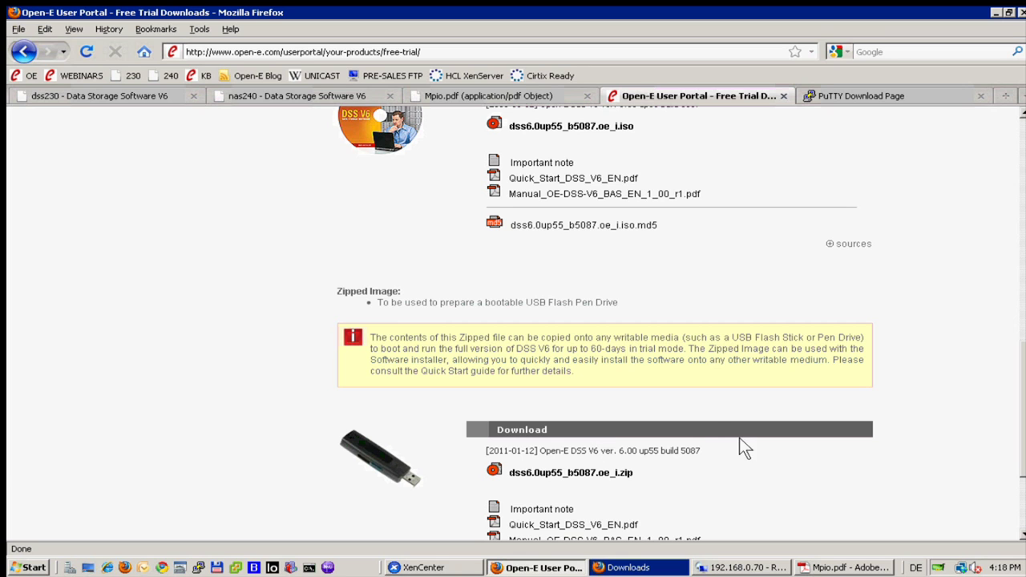
{"action": "scroll", "coordinate": [600, 341], "scroll_direction": "up", "scroll_amount": 2}
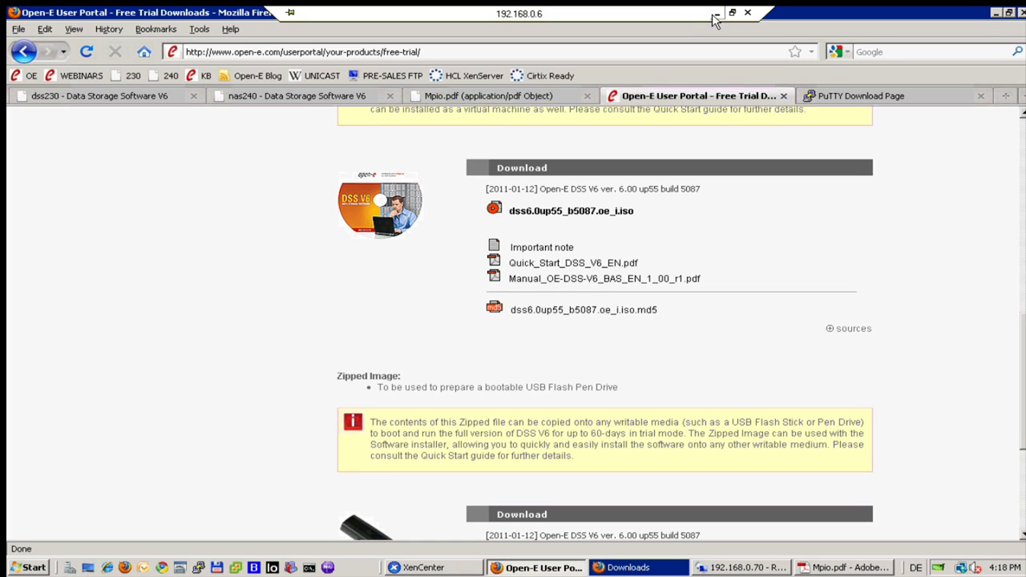
Step: Minimize Firefox and the remote session, then open Quick_Start_DSS_V6_EN PDF from the local desktop
{"action": "left_click", "coordinate": [996, 13]}
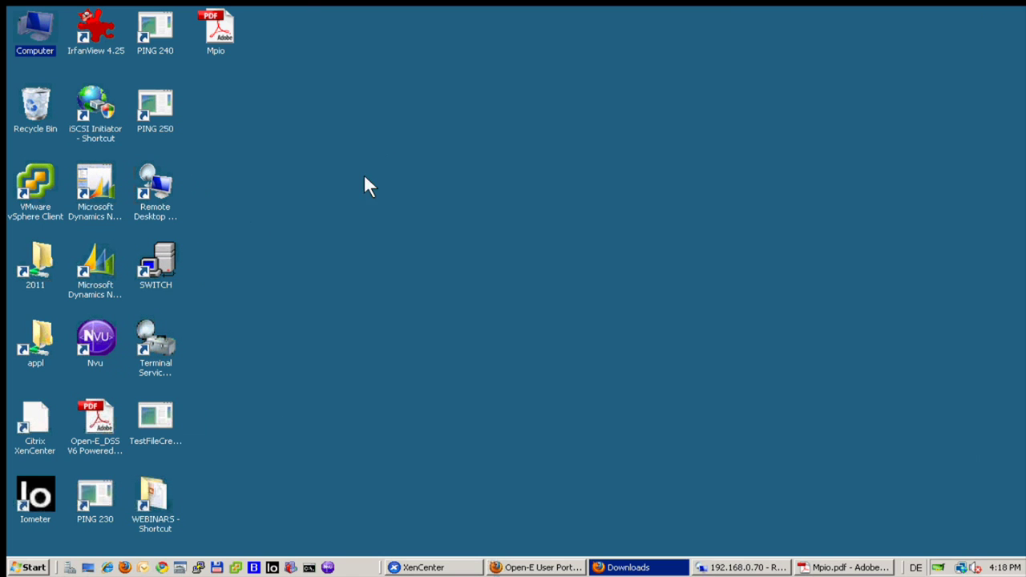
{"action": "left_click", "coordinate": [81, 410]}
{"action": "mouse_move", "coordinate": [716, 7]}
{"action": "left_click", "coordinate": [717, 14]}
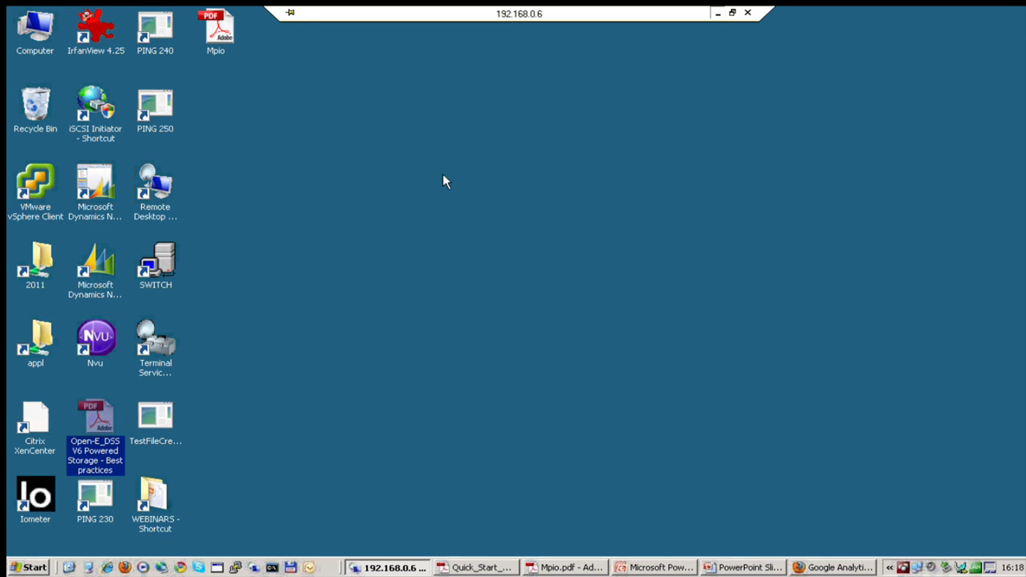
{"action": "key", "text": "alt+Tab"}
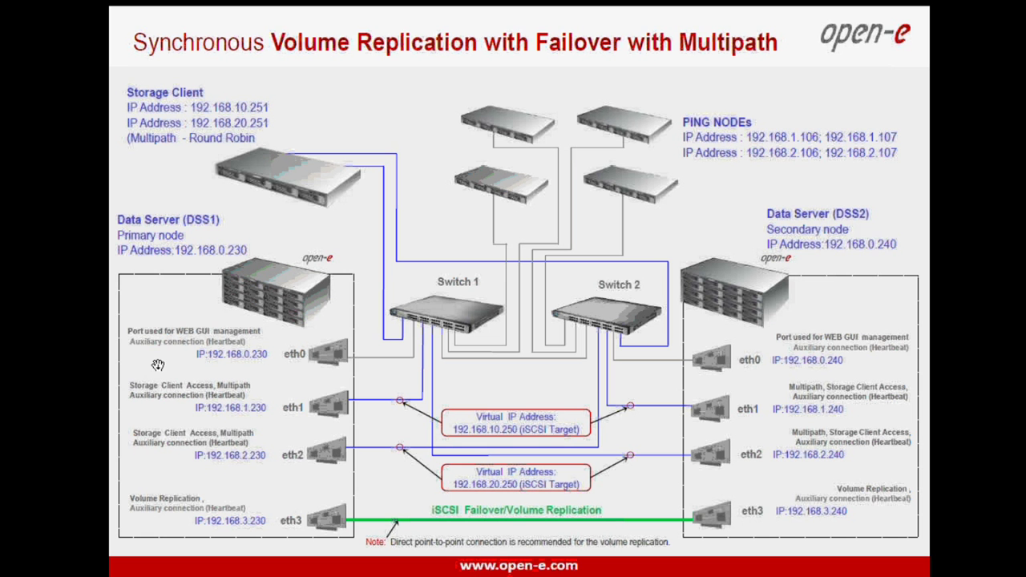
{"action": "key", "text": "alt+Tab"}
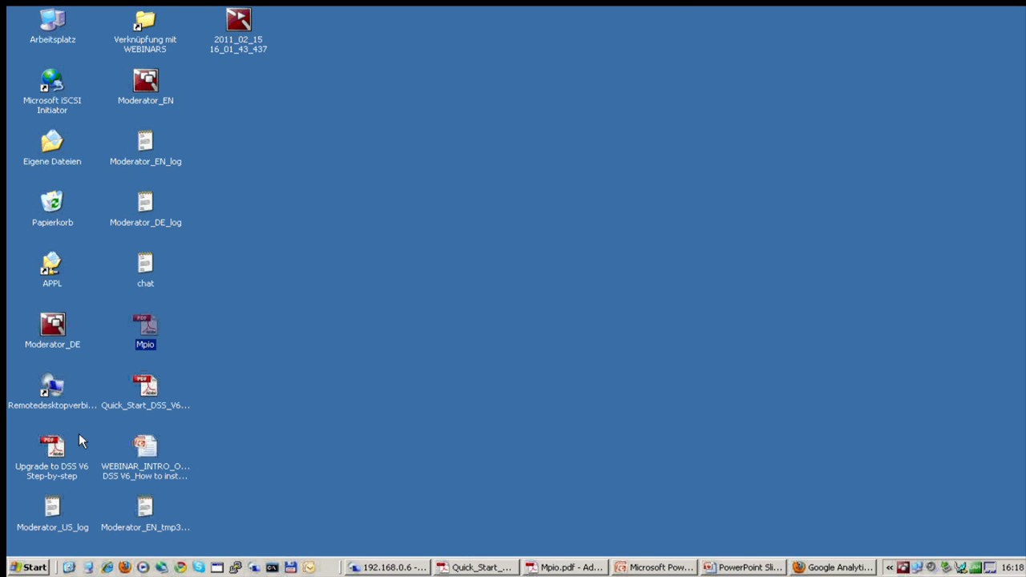
{"action": "double_click", "coordinate": [161, 386]}
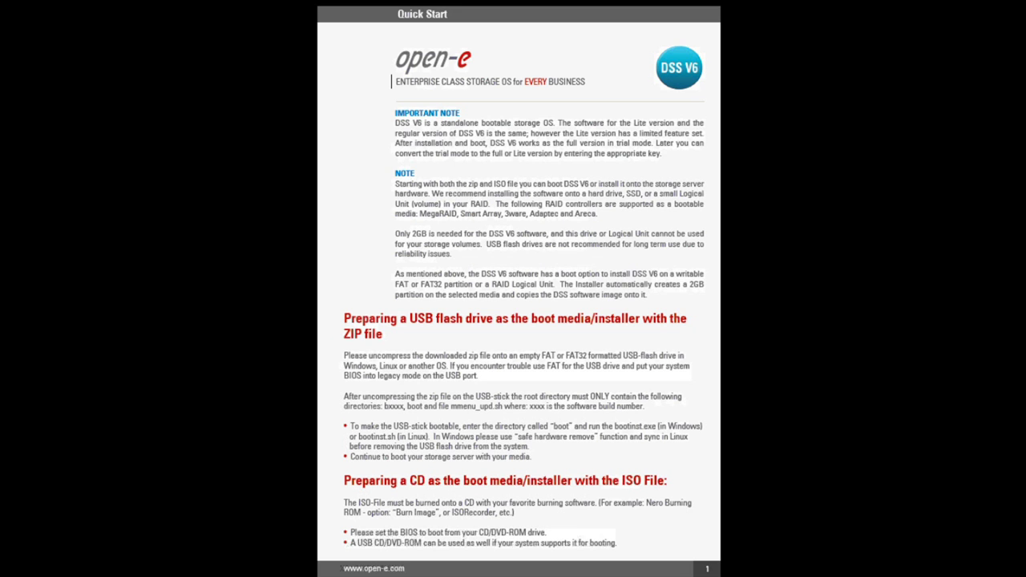
Step: Page through the Quick Start guide from Booting DSS to the NAS and iSCSI steps, then exit full screen
{"action": "key", "text": "Page_Down"}
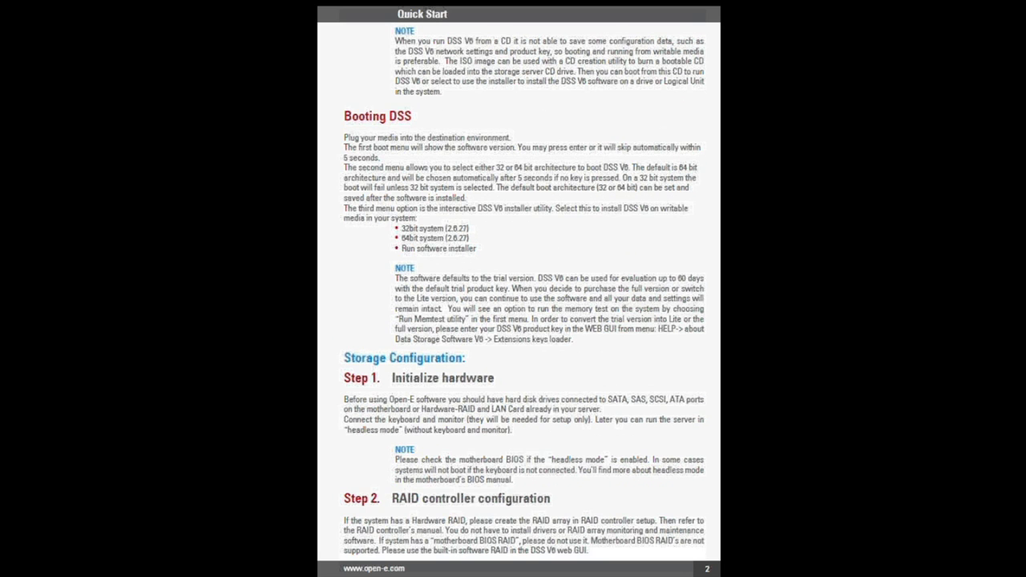
{"action": "key", "text": "Page_Down"}
{"action": "key", "text": "Page_Down"}
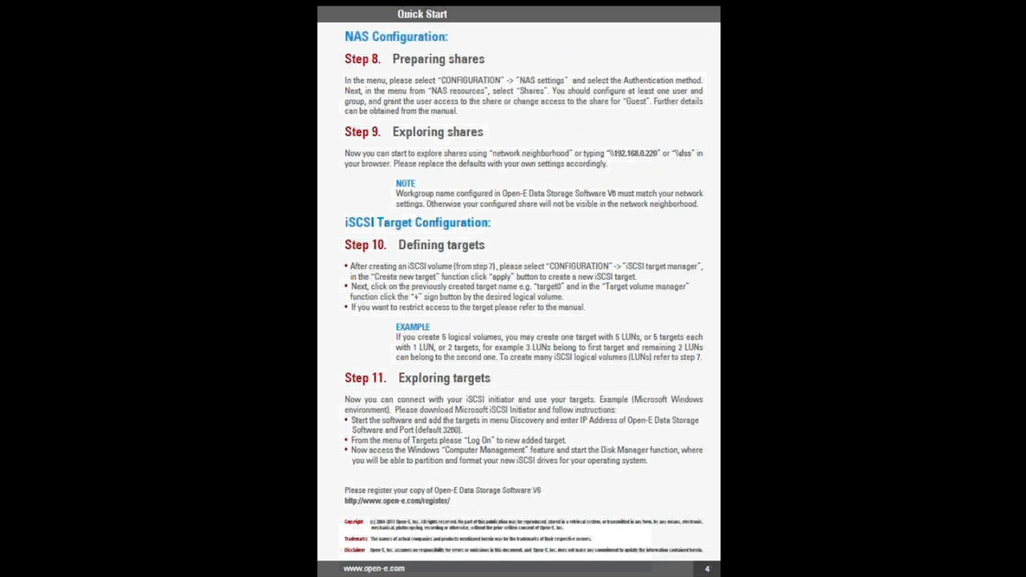
{"action": "key", "text": "Page_Up"}
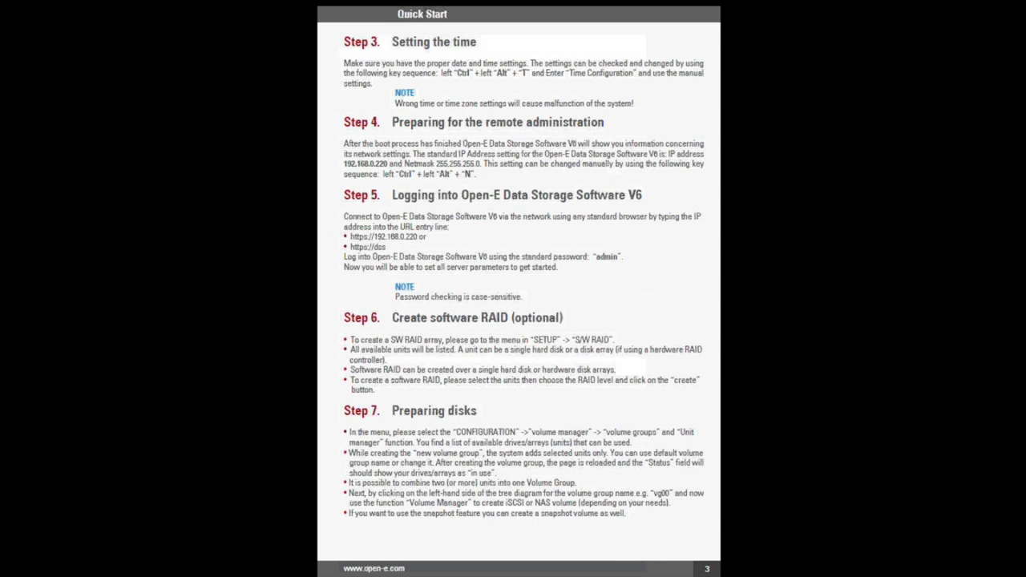
{"action": "key", "text": "Home"}
{"action": "key", "text": "Page_Down"}
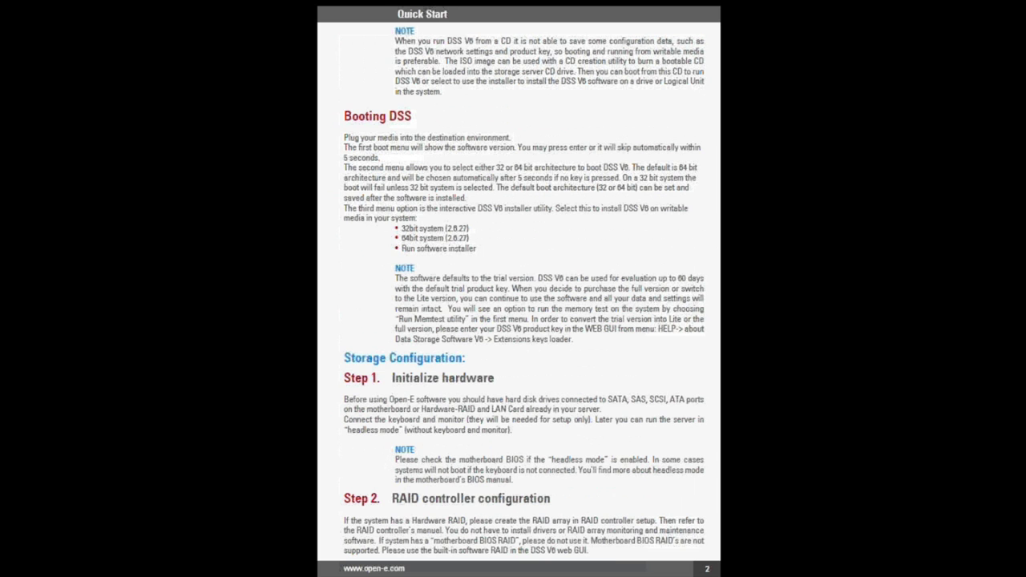
{"action": "key", "text": "Page_Down"}
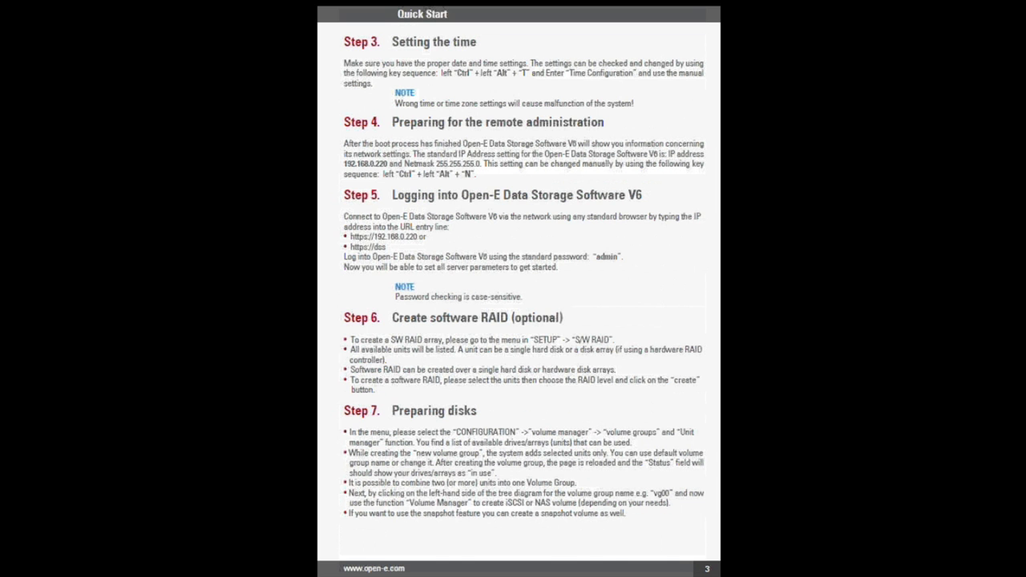
{"action": "key", "text": "Page_Down"}
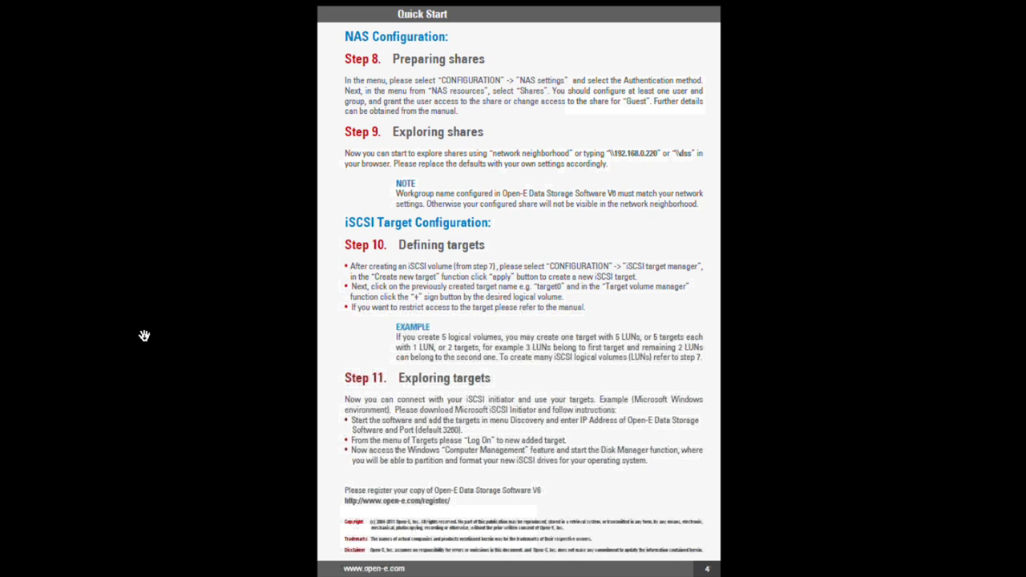
{"action": "key", "text": "Escape"}
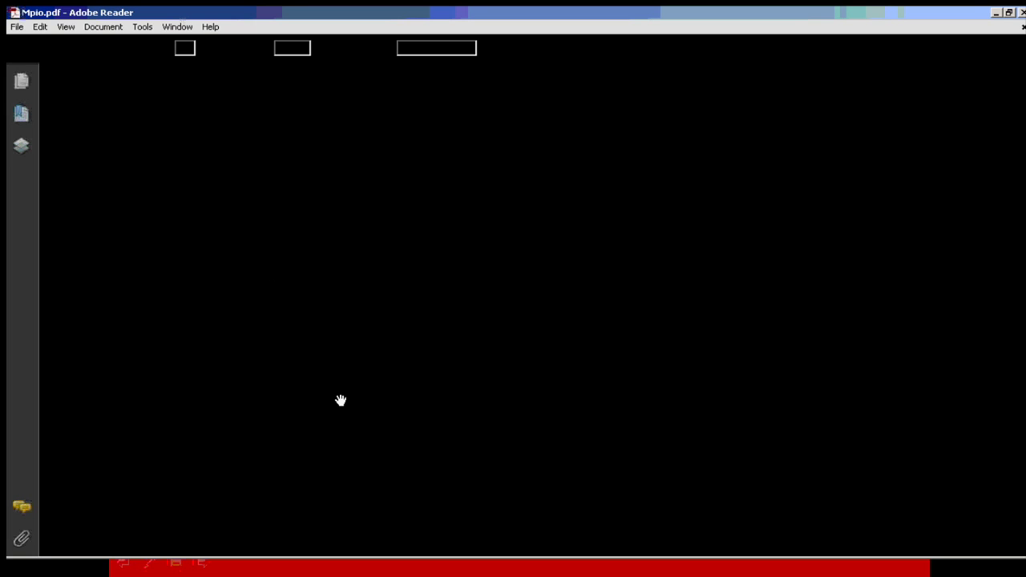
Step: Switch from Adobe Reader back to the Open-E User Portal free-trial downloads page in Firefox
{"action": "key", "text": "alt+Tab"}
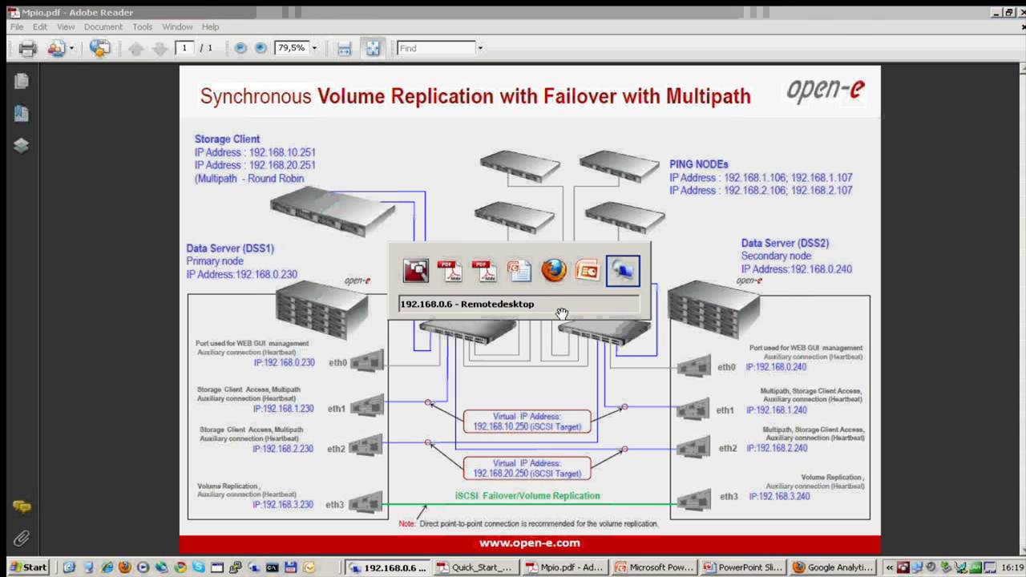
{"action": "left_click", "coordinate": [593, 567]}
{"action": "left_click", "coordinate": [553, 567]}
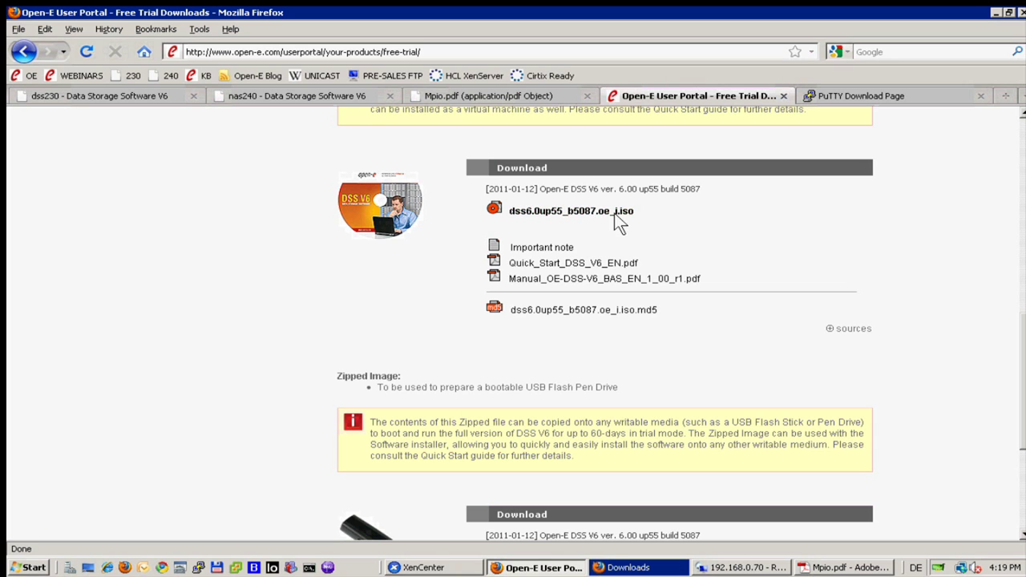
Step: Leave the remote session's full-screen view and minimize all windows to show the local desktop
{"action": "scroll", "coordinate": [507, 467], "scroll_direction": "down", "scroll_amount": 5}
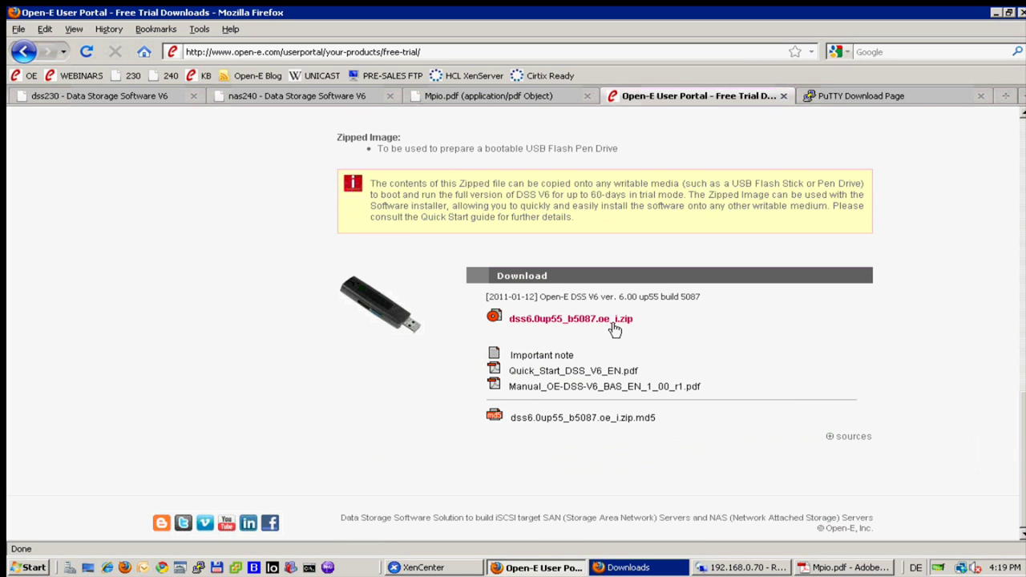
{"action": "mouse_move", "coordinate": [730, 17]}
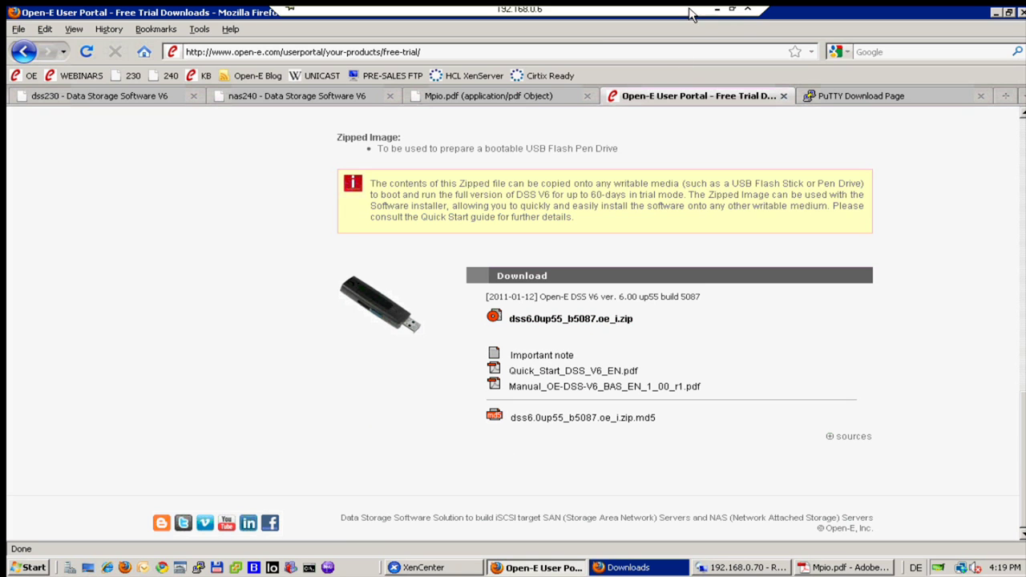
{"action": "left_click", "coordinate": [731, 15]}
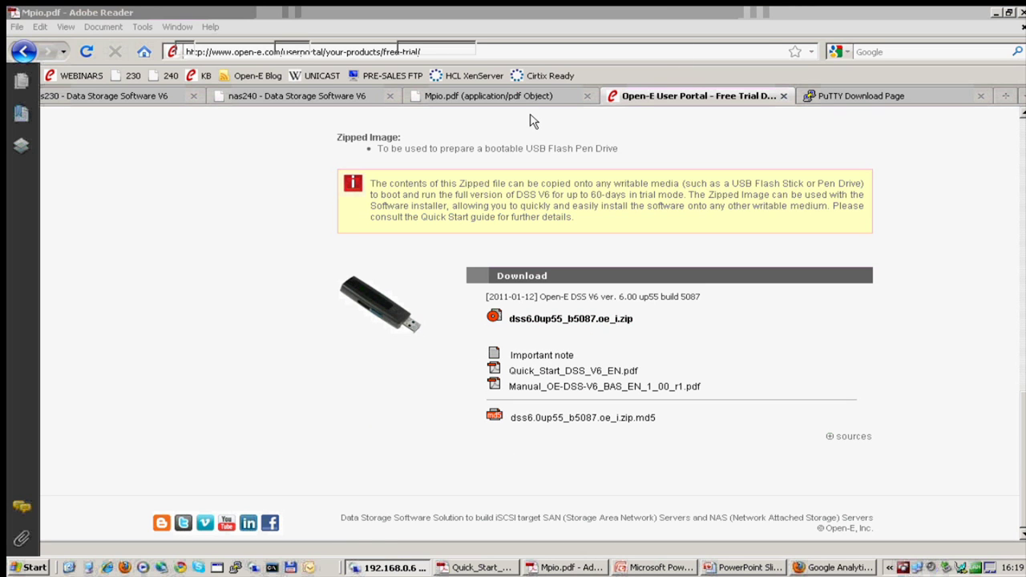
{"action": "key", "text": "super+d"}
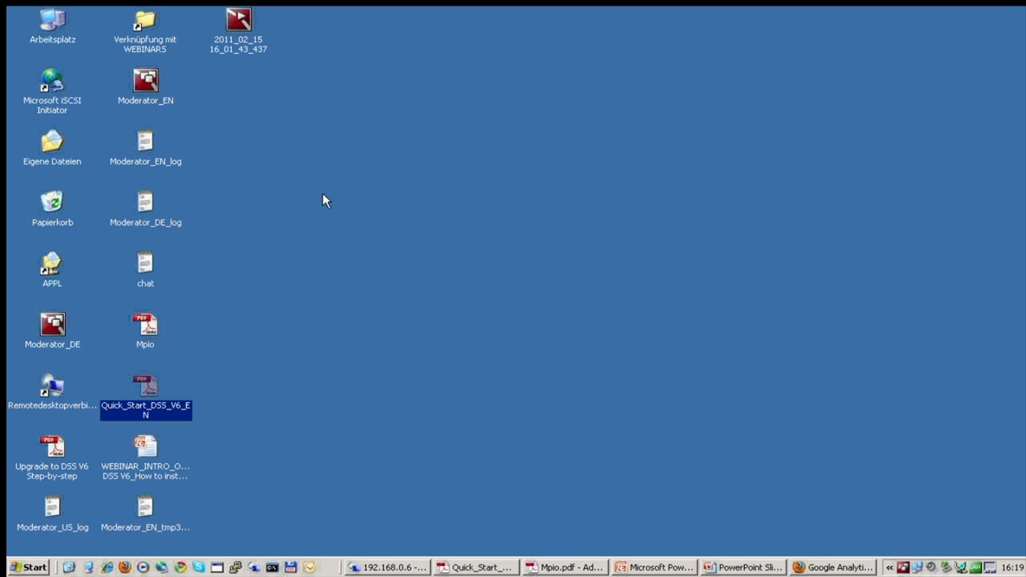
Step: Launch Total Commander and dismiss the Drive not found errors for drives f and g
{"action": "left_click", "coordinate": [291, 568]}
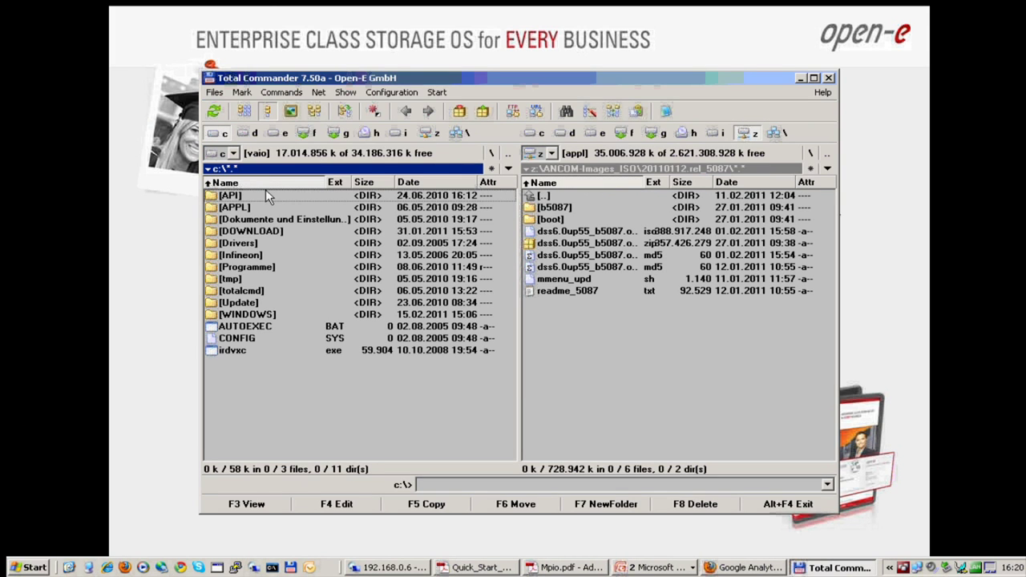
{"action": "left_click", "coordinate": [310, 134]}
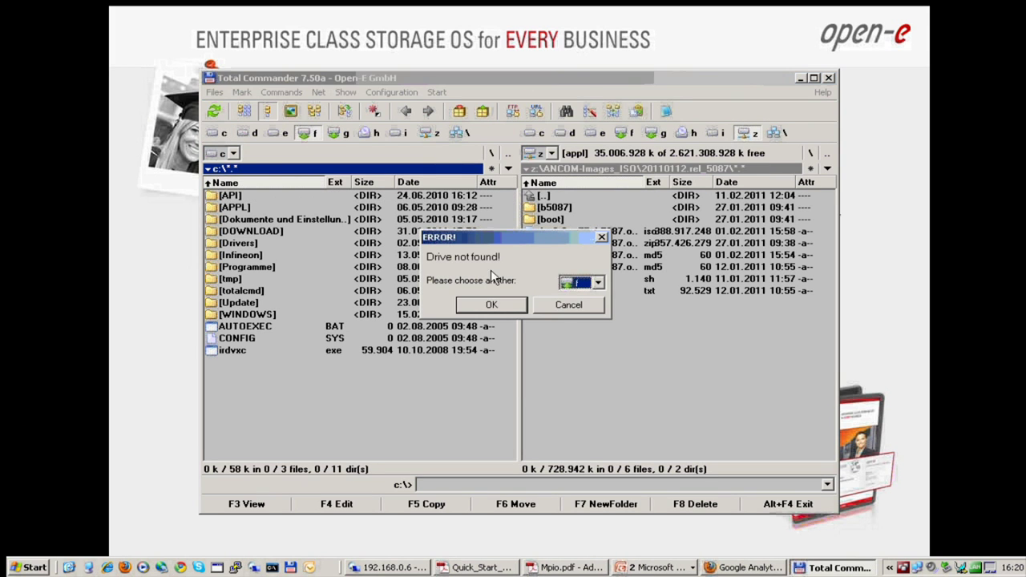
{"action": "left_click", "coordinate": [566, 305]}
{"action": "left_click", "coordinate": [338, 133]}
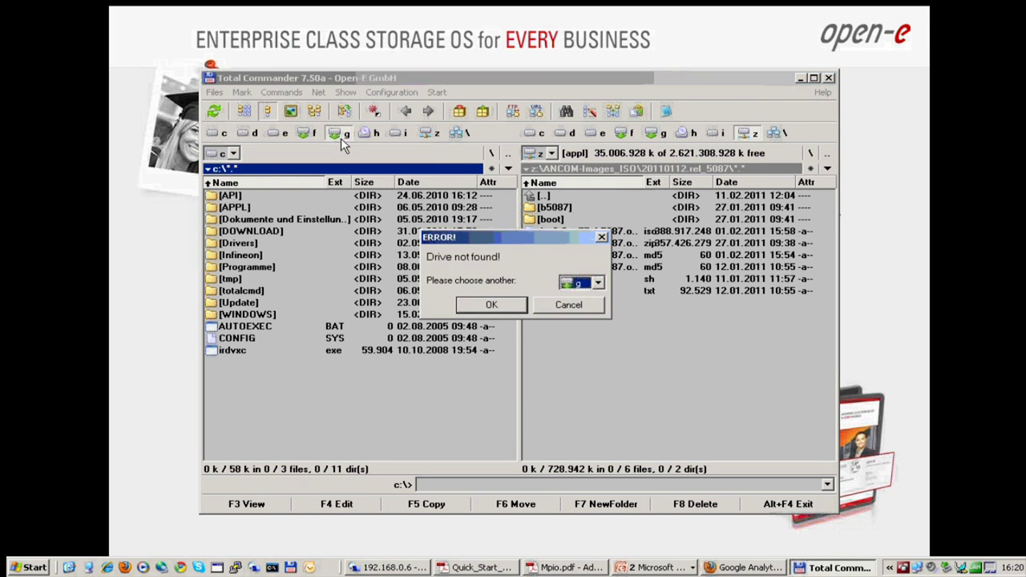
{"action": "left_click", "coordinate": [565, 305]}
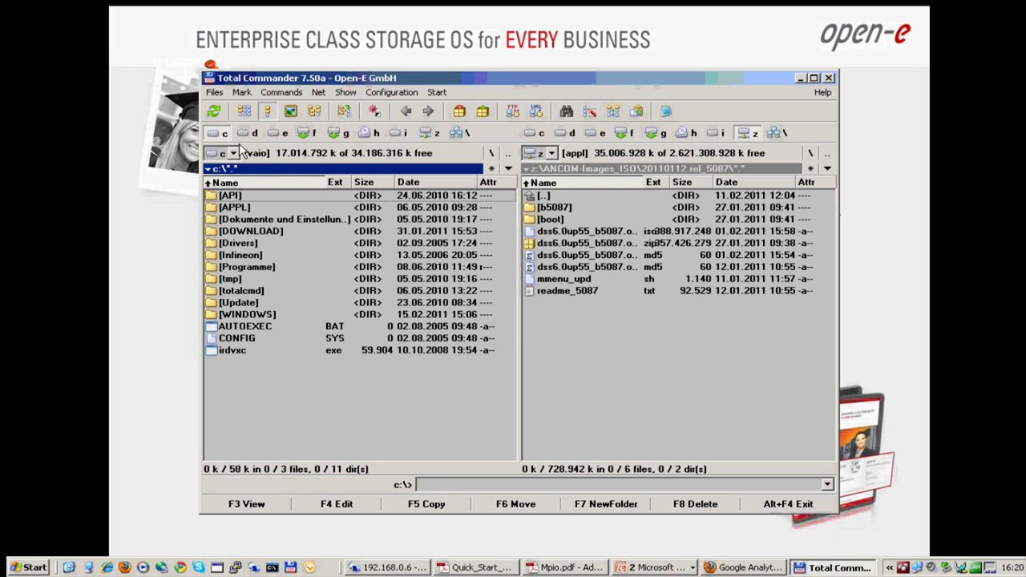
{"action": "left_click", "coordinate": [303, 133]}
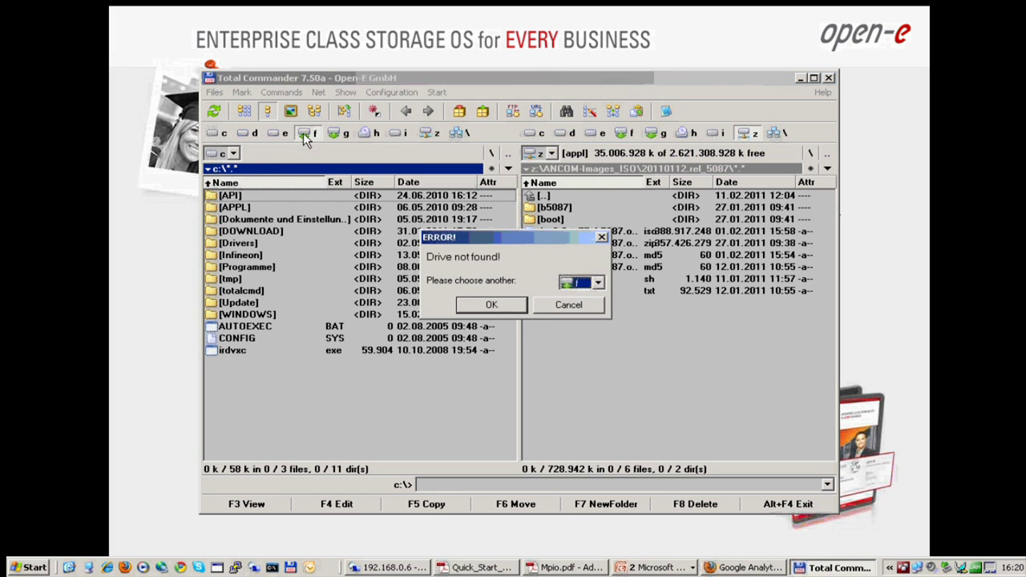
{"action": "left_click", "coordinate": [566, 305]}
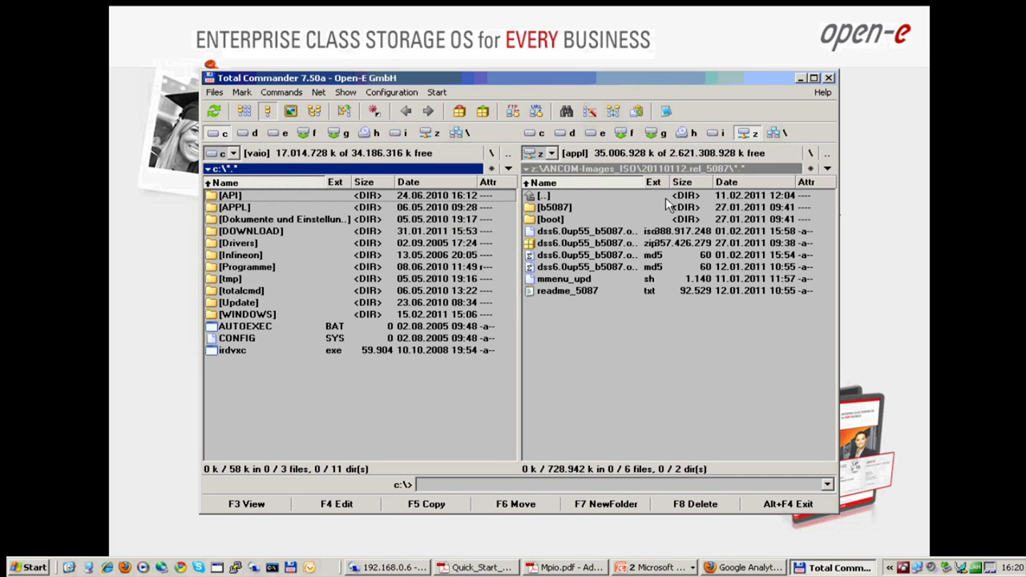
Step: Widen the Name column, the window and the z: ISO folder panel, then make that panel active
{"action": "left_click_drag", "start_coordinate": [644, 182], "coordinate": [691, 241]}
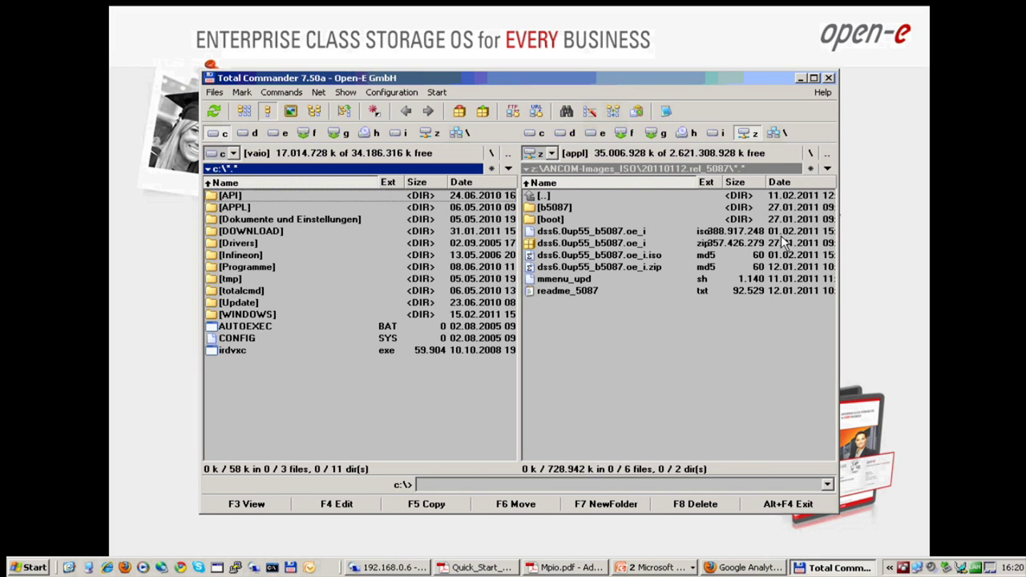
{"action": "left_click_drag", "start_coordinate": [840, 232], "coordinate": [953, 232]}
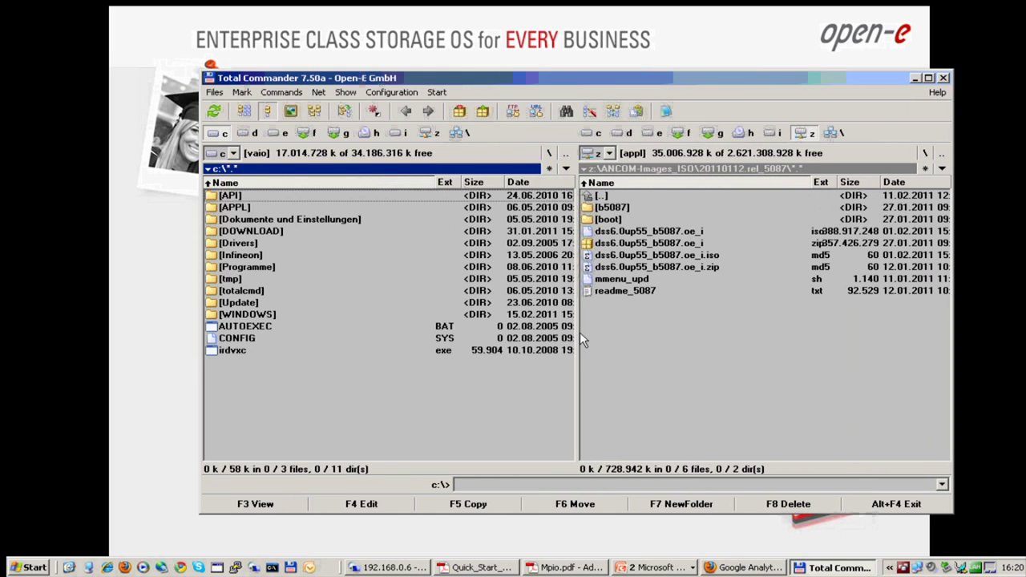
{"action": "left_click_drag", "start_coordinate": [583, 336], "coordinate": [445, 319]}
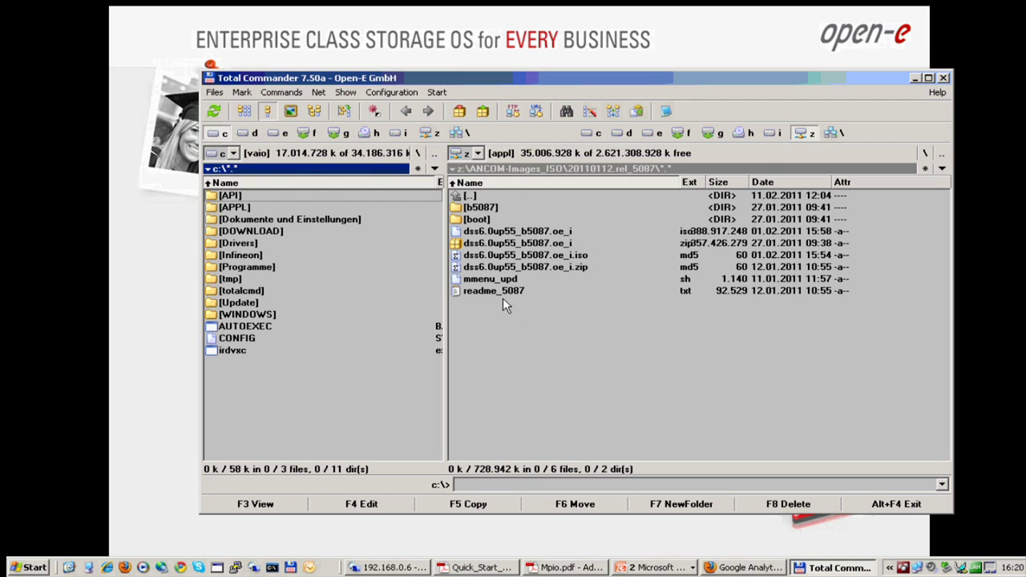
{"action": "key", "text": "Tab"}
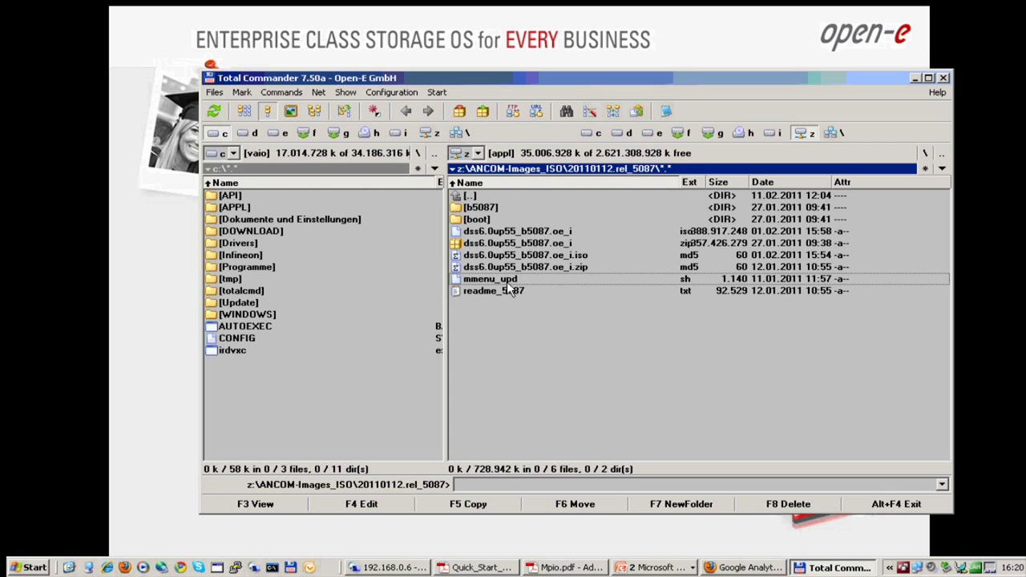
Step: Browse the ISO's boot and b5087 folders, ending on bootinst in the boot folder
{"action": "left_click", "coordinate": [485, 206]}
{"action": "left_click", "coordinate": [485, 224]}
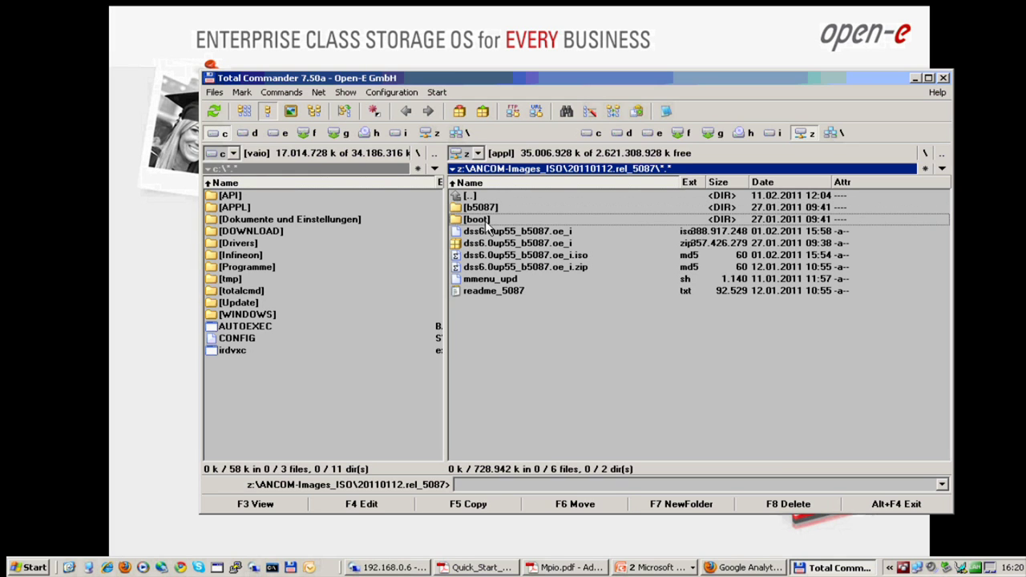
{"action": "double_click", "coordinate": [485, 224]}
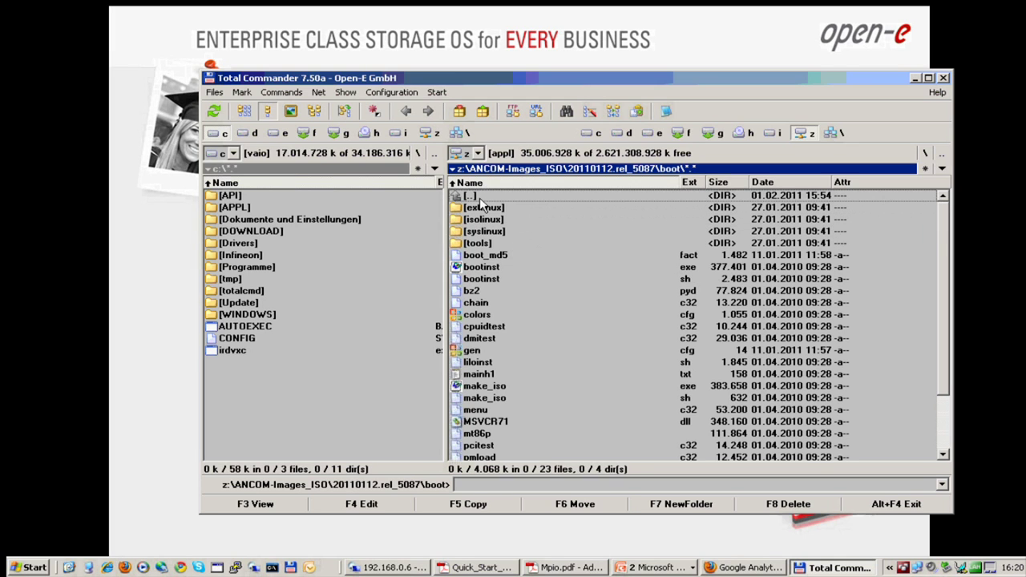
{"action": "double_click", "coordinate": [479, 197]}
{"action": "left_click", "coordinate": [492, 206]}
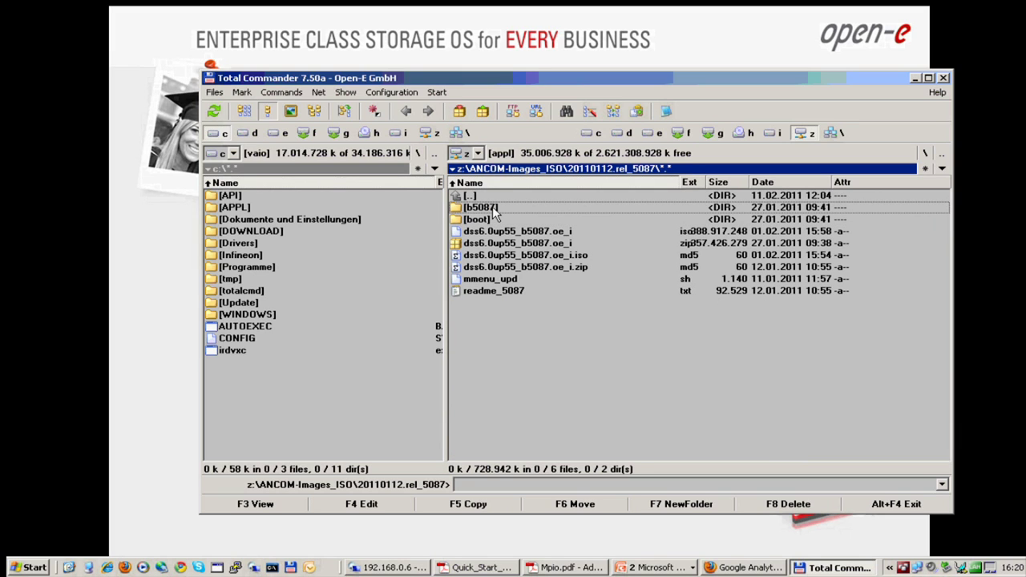
{"action": "double_click", "coordinate": [492, 206]}
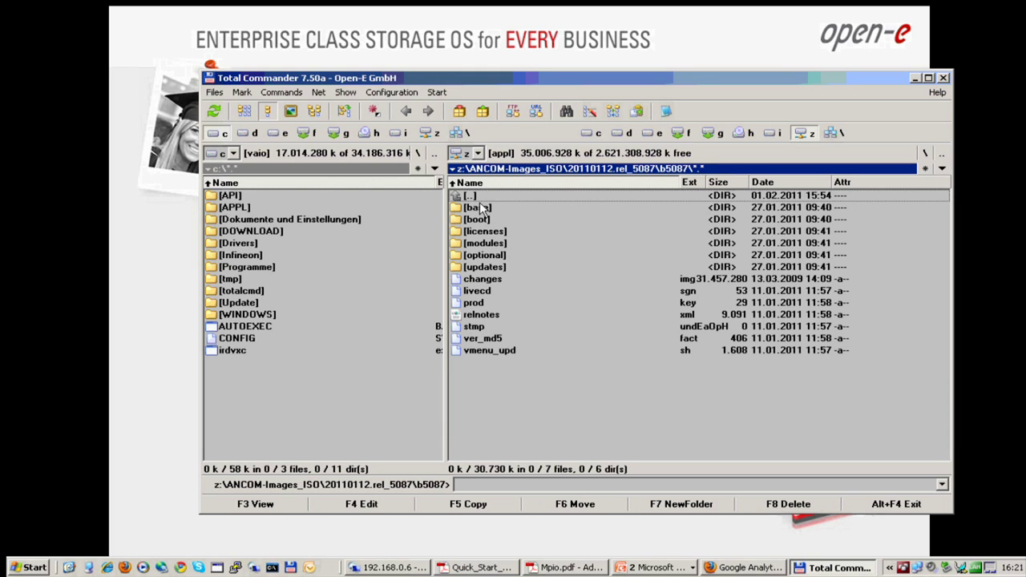
{"action": "double_click", "coordinate": [472, 197]}
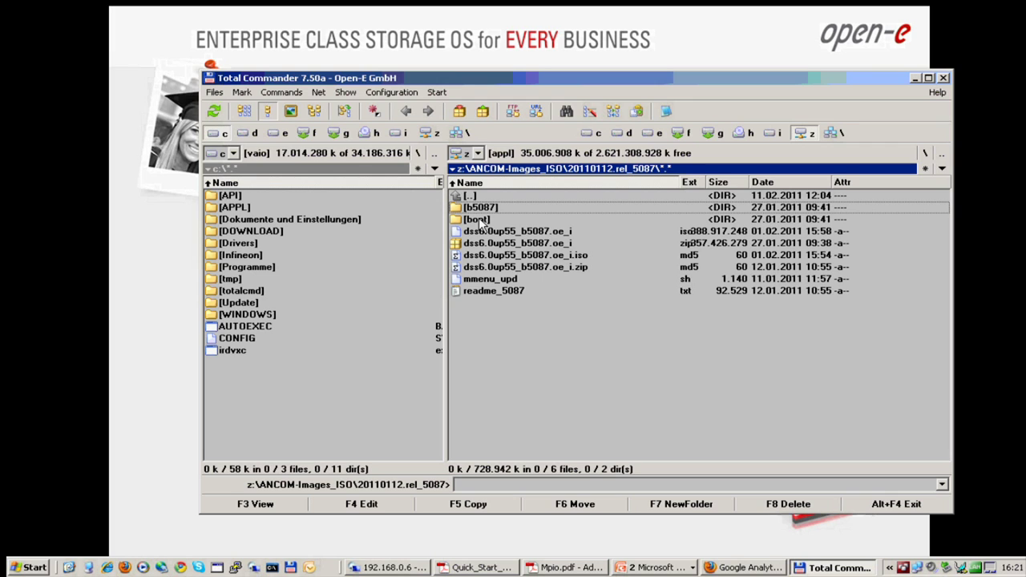
{"action": "double_click", "coordinate": [489, 218]}
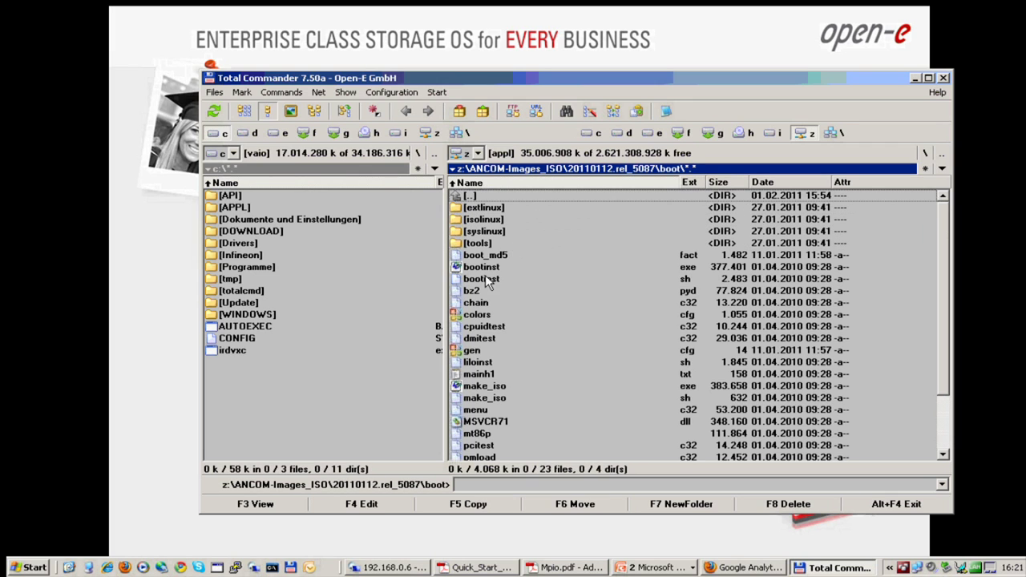
{"action": "left_click", "coordinate": [489, 268]}
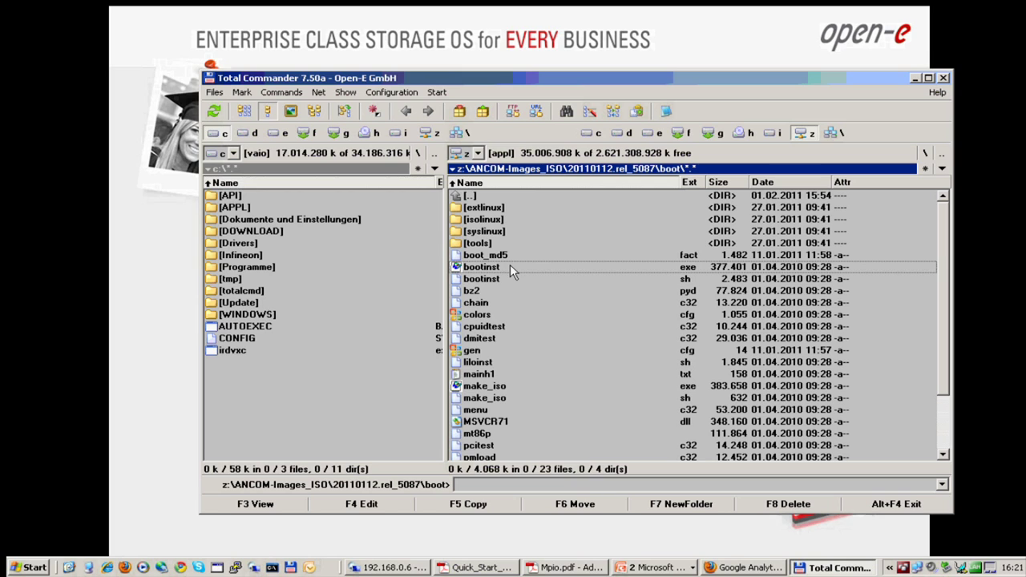
Step: Dismiss the safe USB removal list and close Total Commander
{"action": "left_click", "coordinate": [951, 569]}
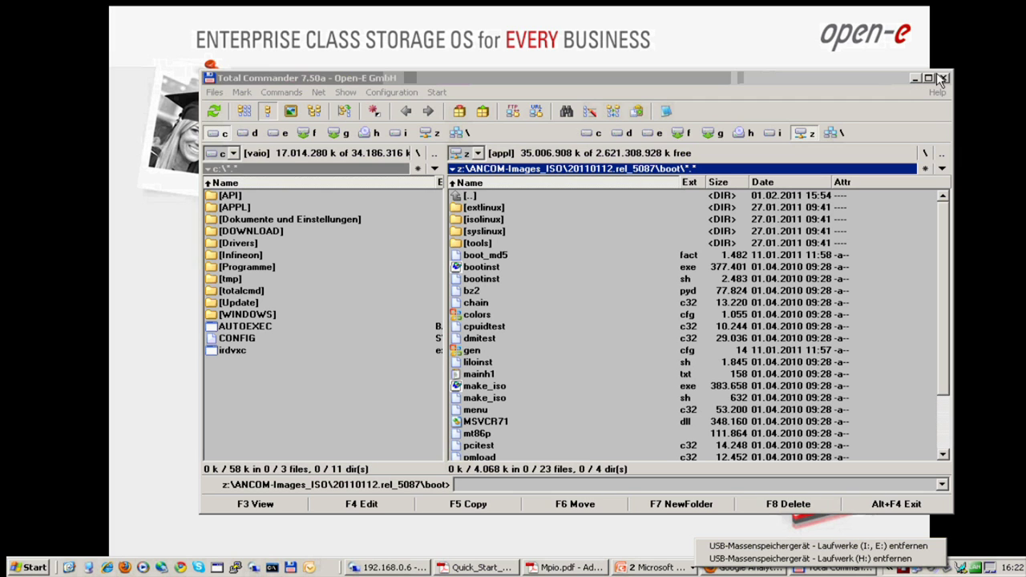
{"action": "left_click", "coordinate": [944, 79]}
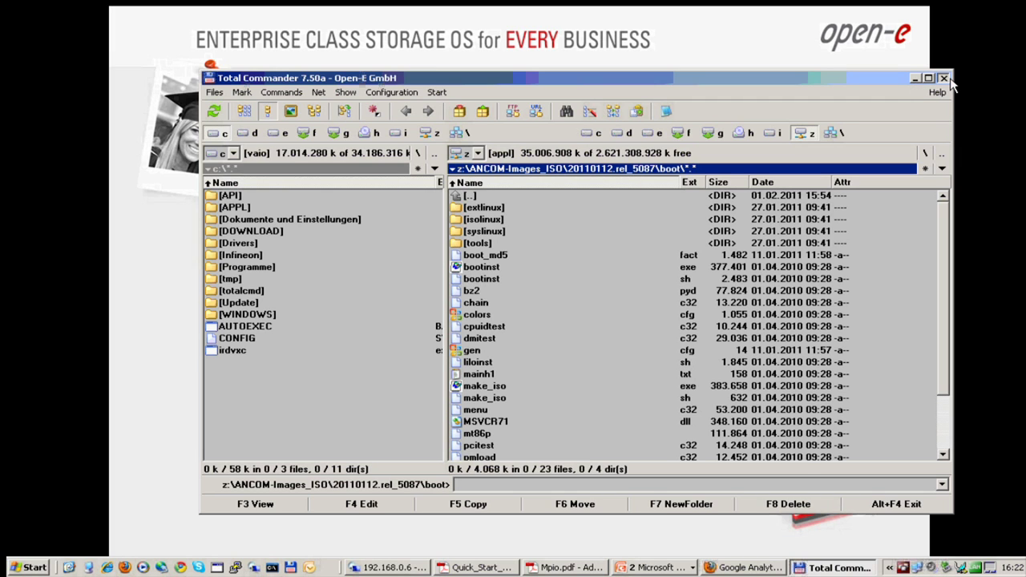
{"action": "left_click", "coordinate": [944, 78]}
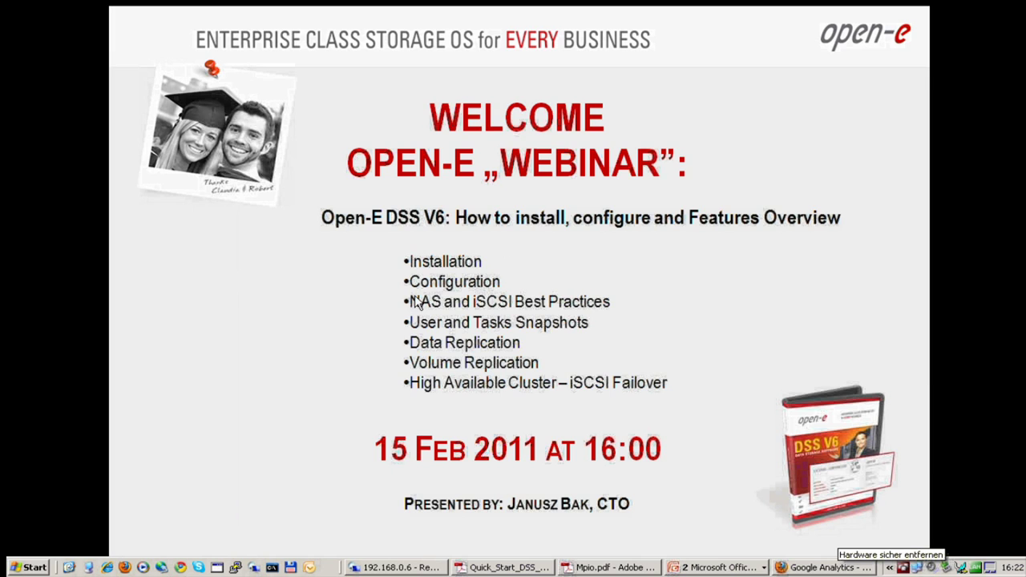
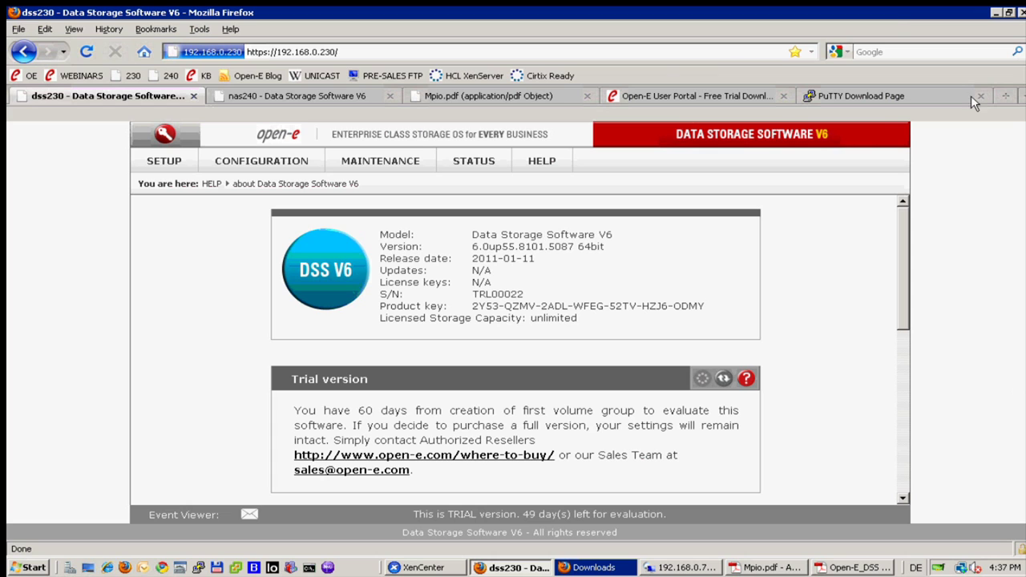
Step: Show the Open-E free trial downloads page and list the recent Open-E Blog posts
{"action": "left_click", "coordinate": [653, 93]}
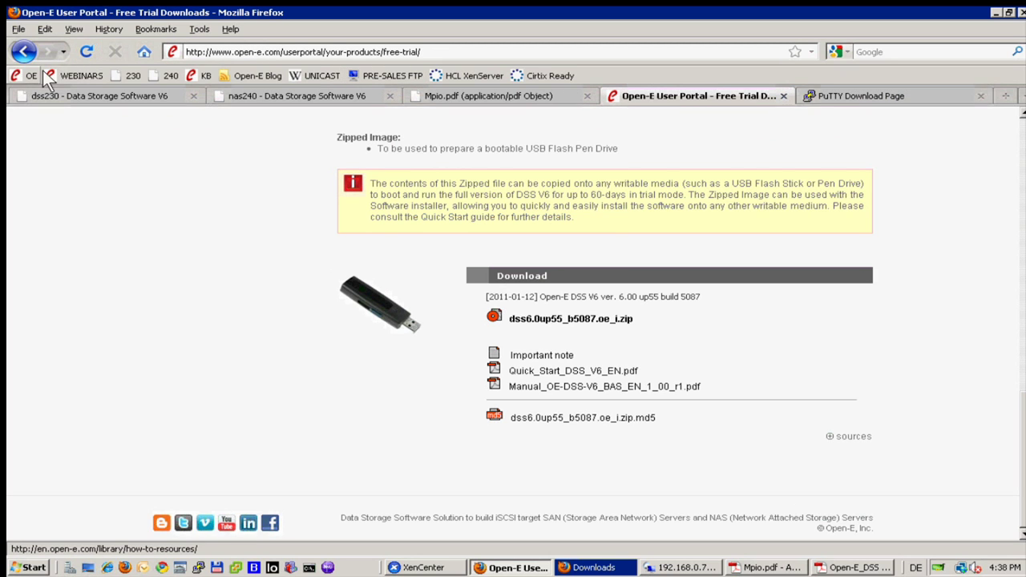
{"action": "left_click", "coordinate": [245, 74]}
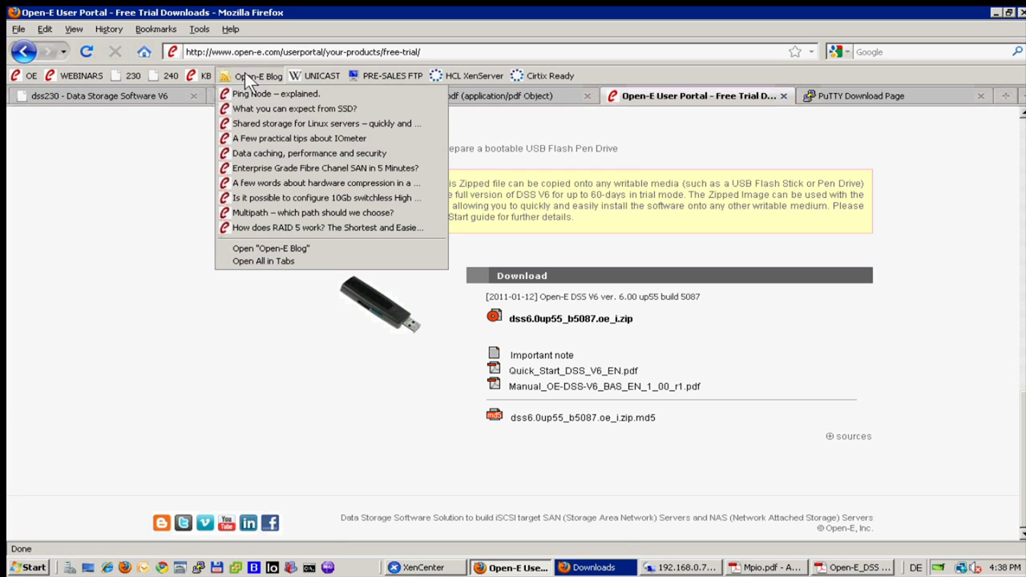
Step: Open 'What you can expect from SSD?' and read down to its endurance and price table
{"action": "left_click", "coordinate": [279, 109]}
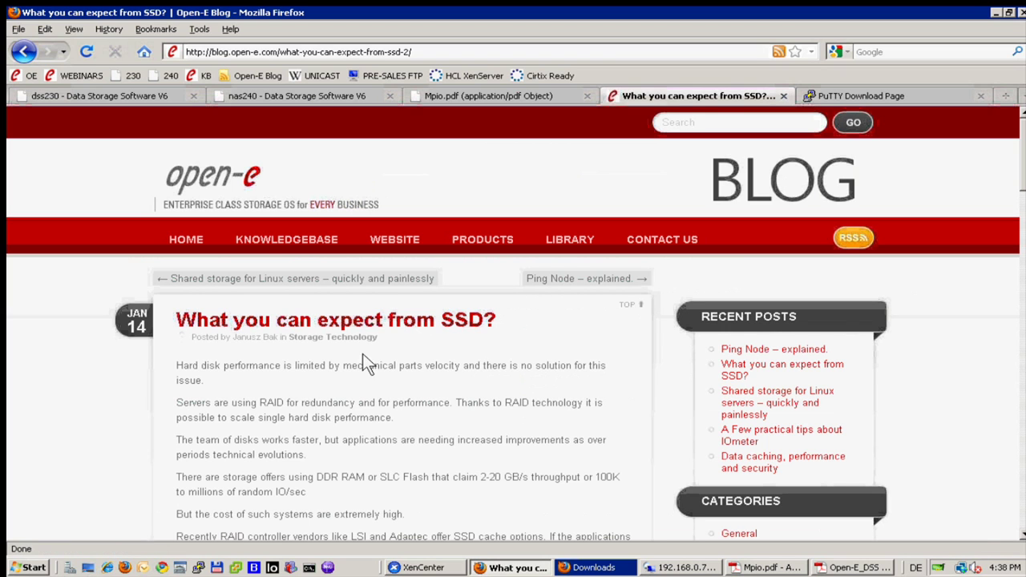
{"action": "scroll", "coordinate": [375, 396], "scroll_direction": "down", "scroll_amount": 2}
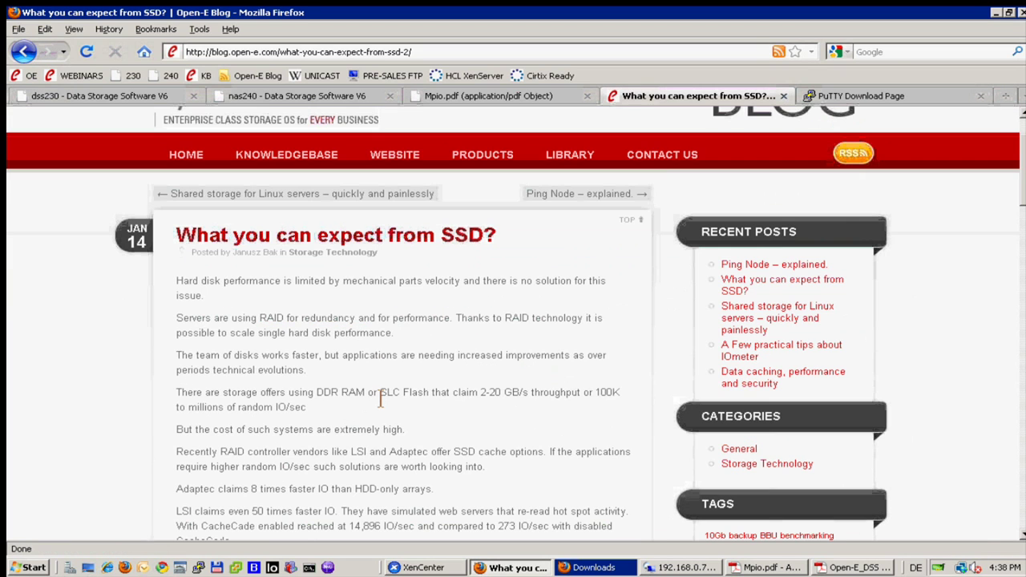
{"action": "scroll", "coordinate": [380, 398], "scroll_direction": "down", "scroll_amount": 2}
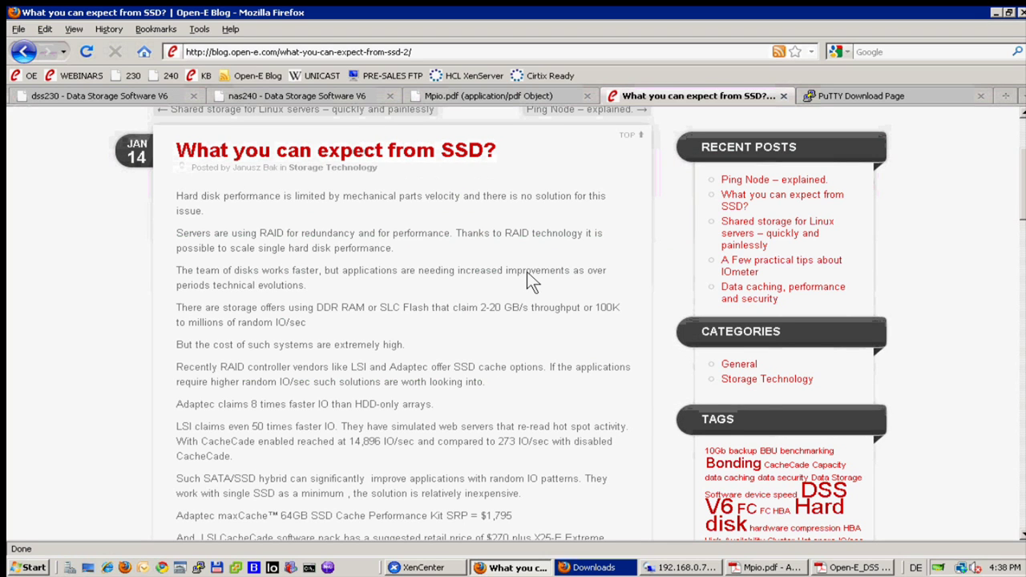
{"action": "scroll", "coordinate": [497, 324], "scroll_direction": "down", "scroll_amount": 2}
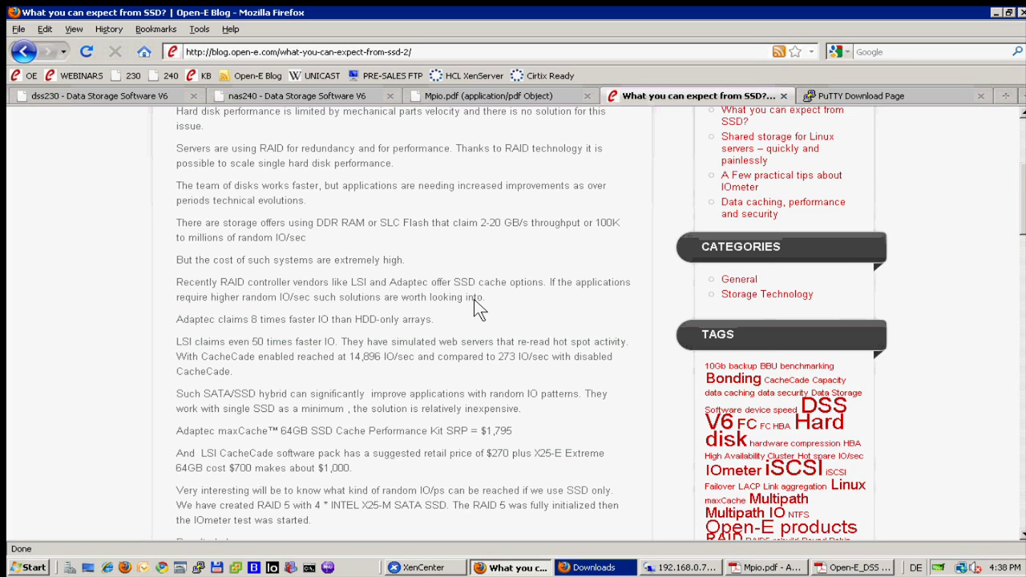
{"action": "scroll", "coordinate": [481, 305], "scroll_direction": "down", "scroll_amount": 2}
{"action": "scroll", "coordinate": [489, 309], "scroll_direction": "down", "scroll_amount": 2}
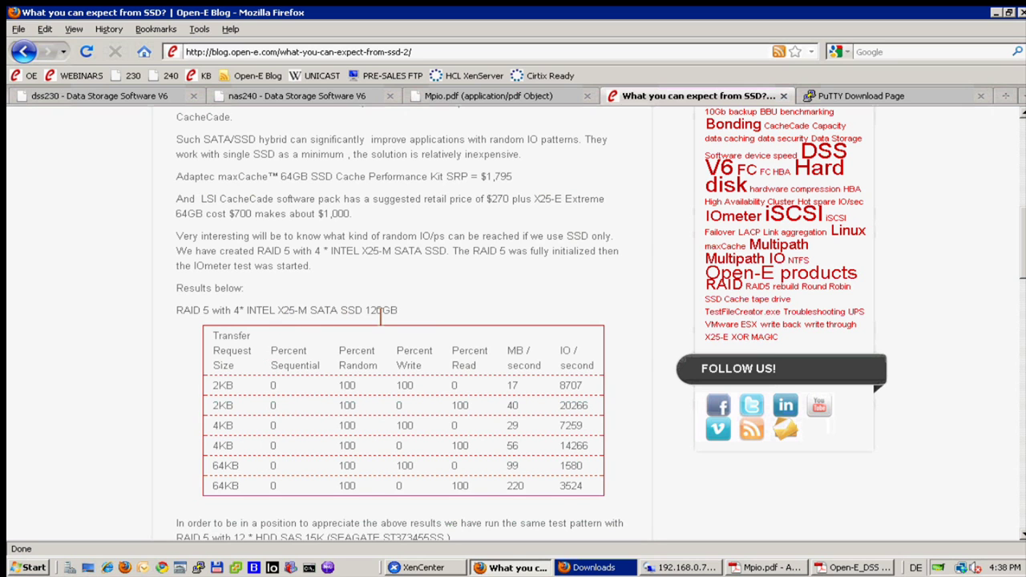
{"action": "scroll", "coordinate": [297, 306], "scroll_direction": "down", "scroll_amount": 2}
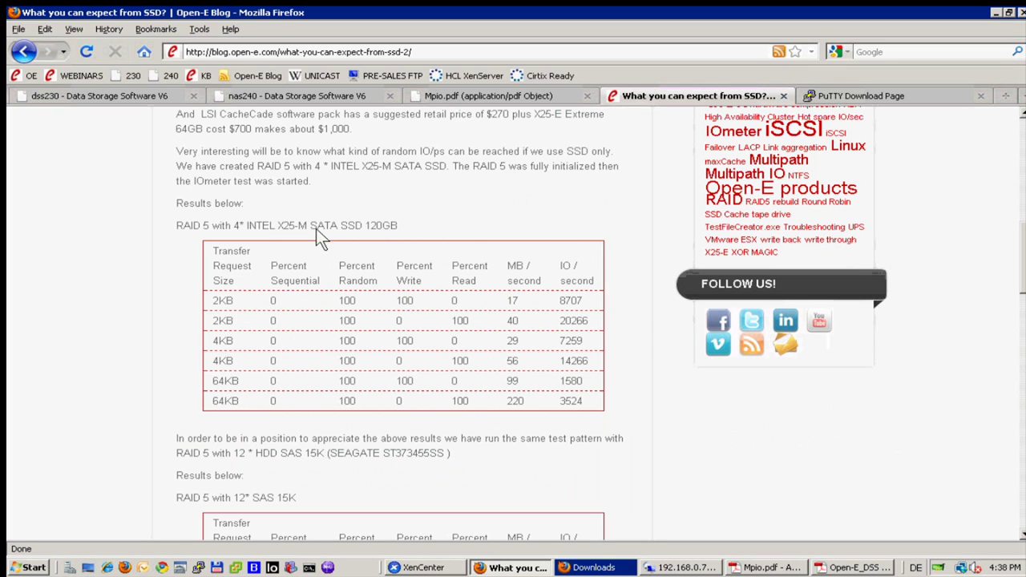
{"action": "scroll", "coordinate": [354, 230], "scroll_direction": "down", "scroll_amount": 2}
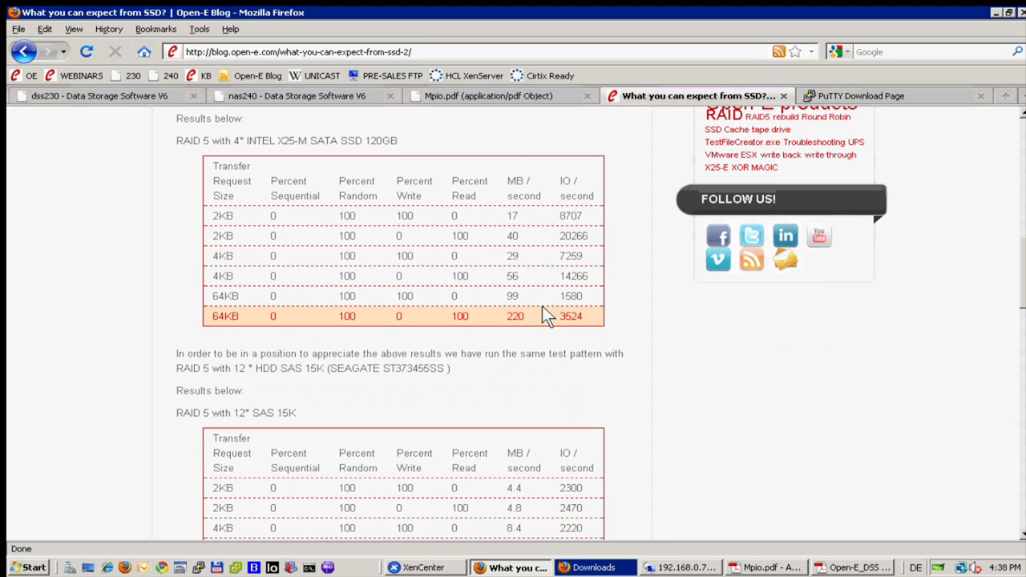
{"action": "scroll", "coordinate": [539, 315], "scroll_direction": "down", "scroll_amount": 6}
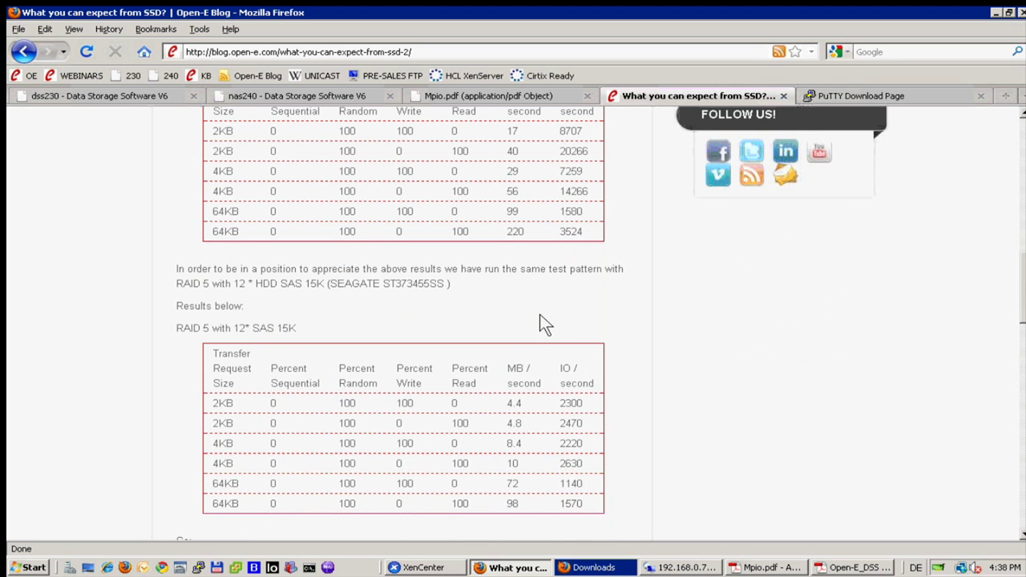
{"action": "scroll", "coordinate": [539, 317], "scroll_direction": "down", "scroll_amount": 6}
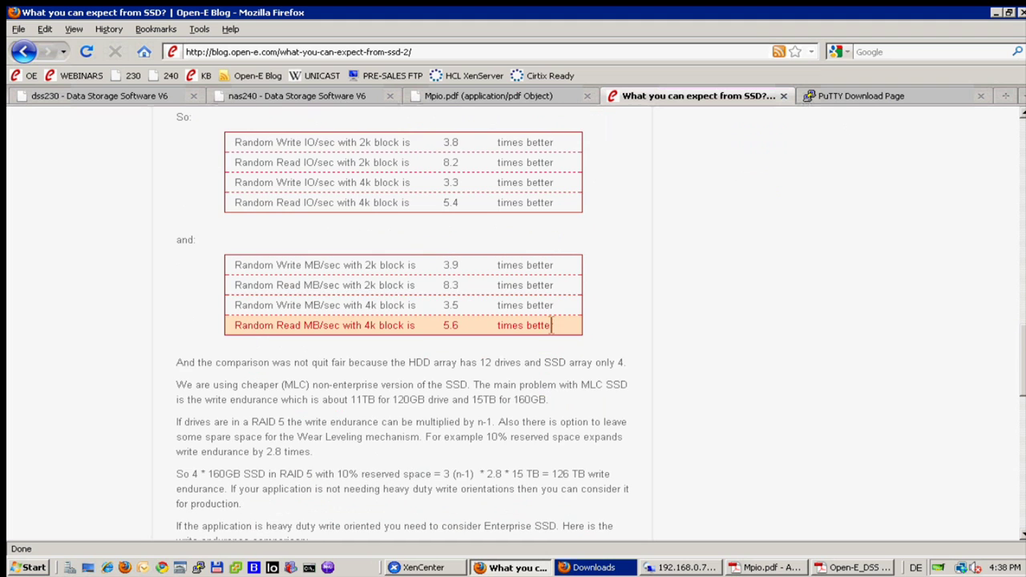
{"action": "scroll", "coordinate": [537, 325], "scroll_direction": "down", "scroll_amount": 2}
{"action": "scroll", "coordinate": [529, 321], "scroll_direction": "down", "scroll_amount": 8}
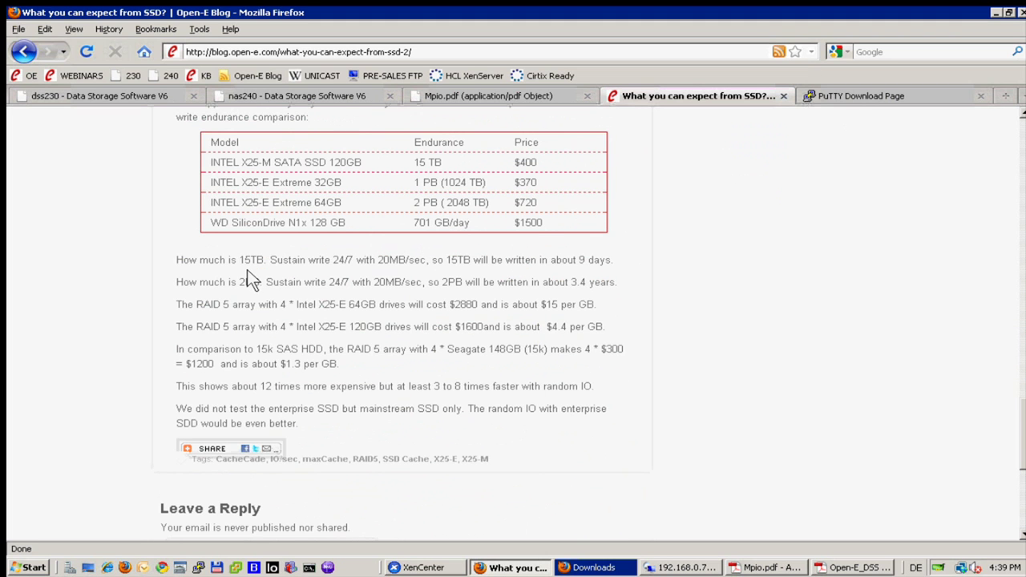
{"action": "scroll", "coordinate": [247, 270], "scroll_direction": "up", "scroll_amount": 2}
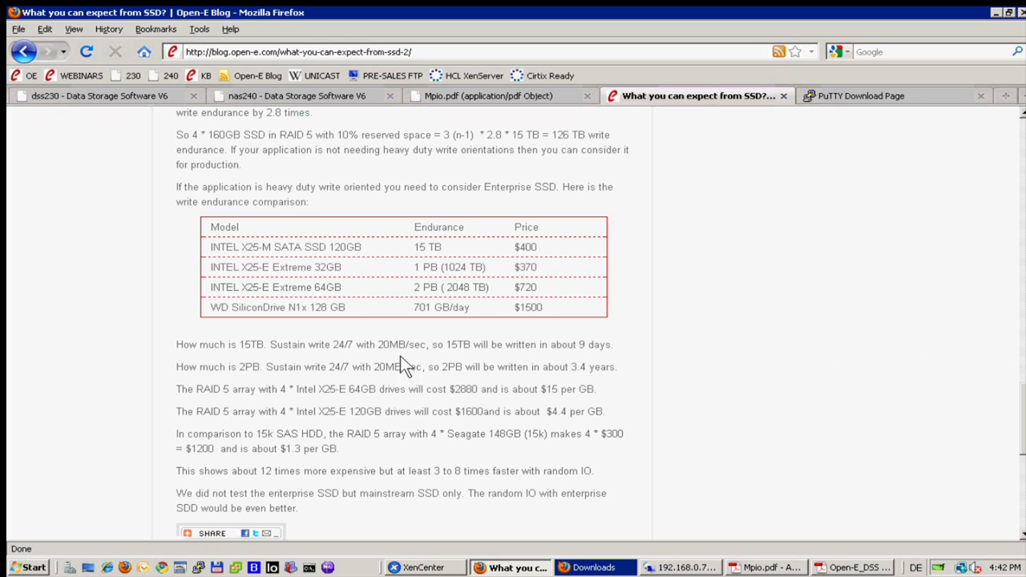
Step: Return to the dss230 Data Storage Software V6 web console's About page
{"action": "left_click", "coordinate": [104, 92]}
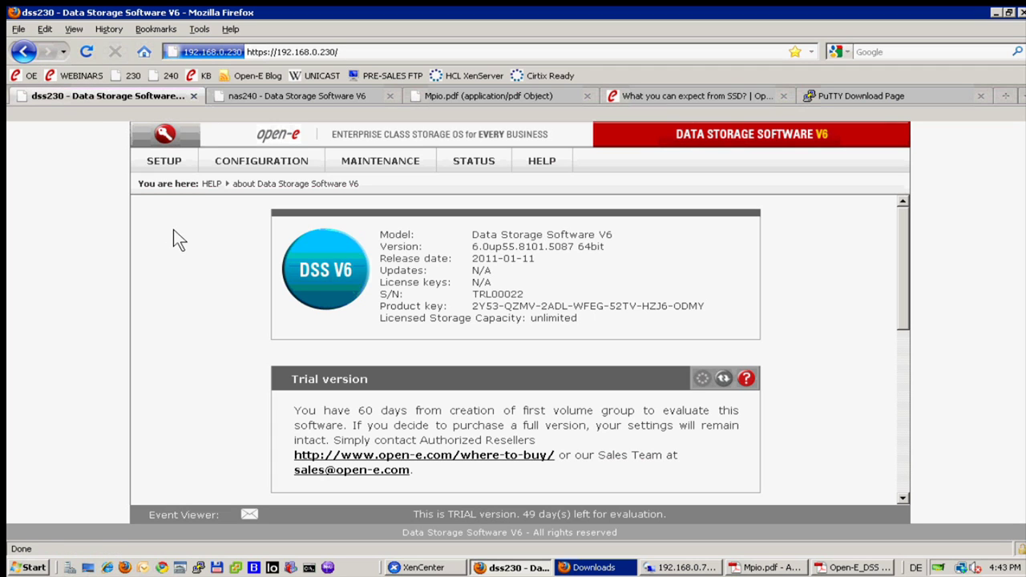
{"action": "left_click", "coordinate": [302, 95]}
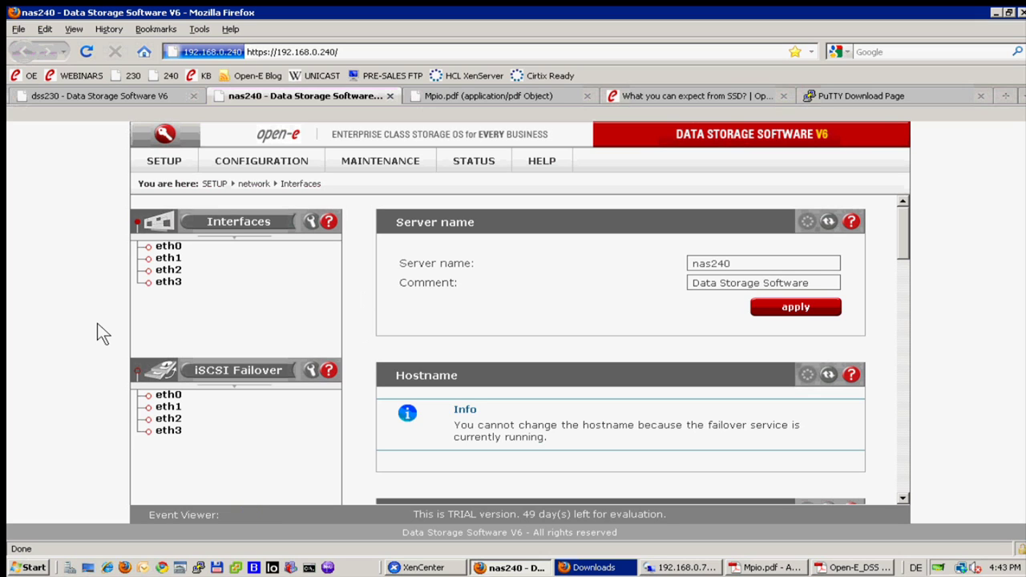
{"action": "left_click", "coordinate": [68, 91]}
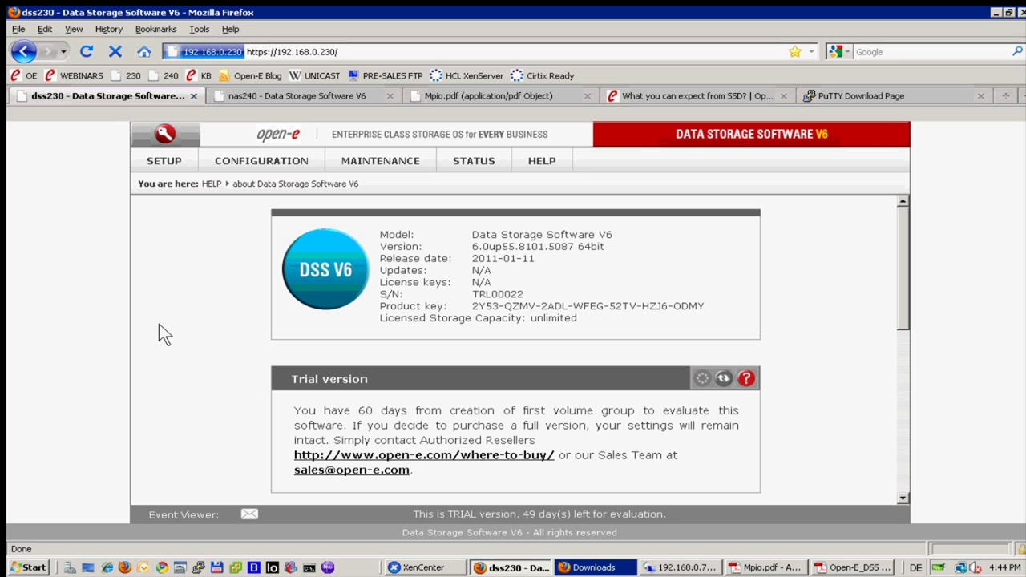
Step: Bring up the CONFIGURATION menu options
{"action": "left_click", "coordinate": [257, 153]}
Step: Review vg00's volumes: lv0000 200 GB, lv0001 150 GB and snapshot snap00000 10 GB
{"action": "mouse_move", "coordinate": [248, 179]}
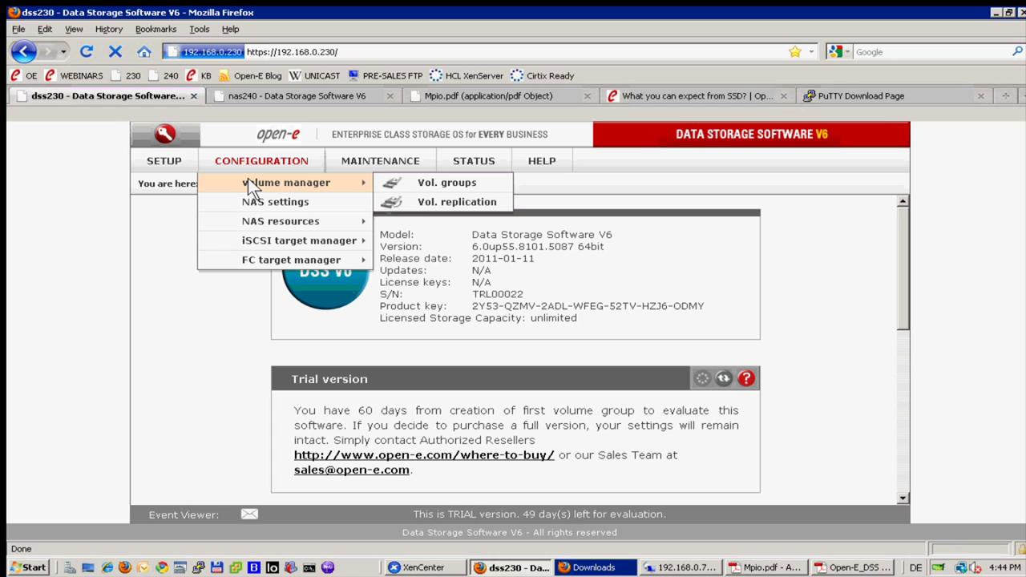
{"action": "left_click", "coordinate": [412, 182]}
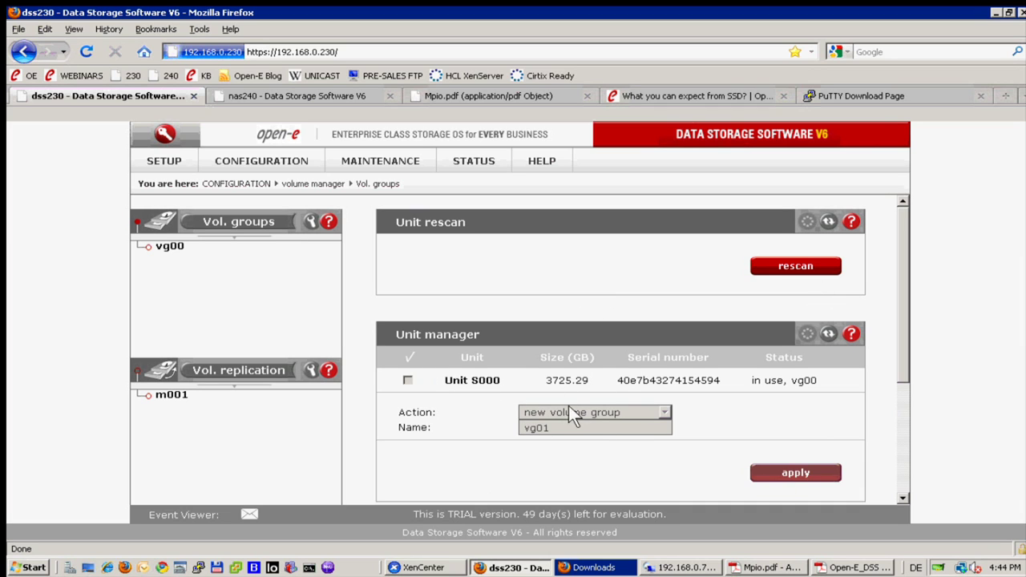
{"action": "left_click", "coordinate": [170, 248]}
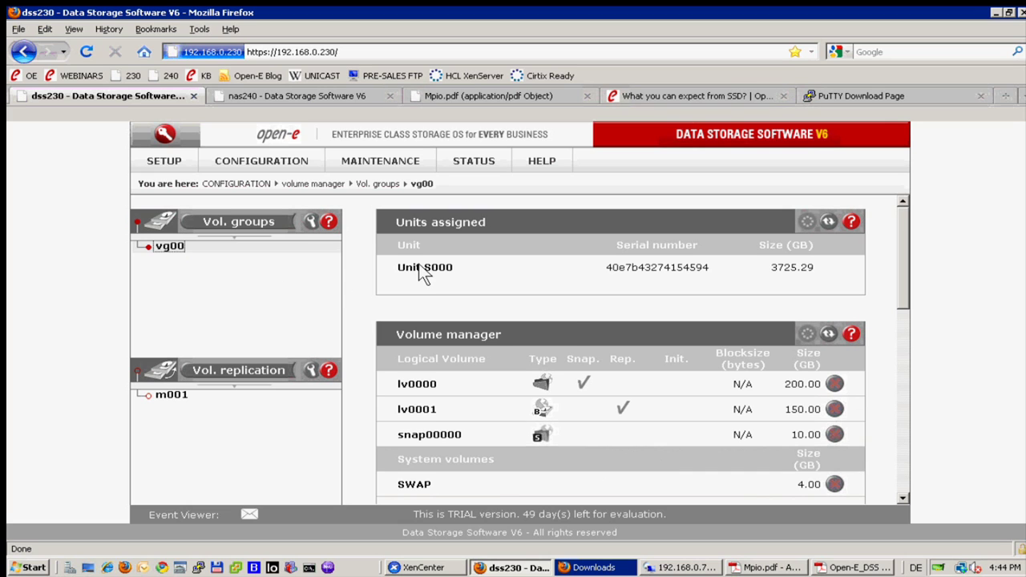
{"action": "scroll", "coordinate": [589, 335], "scroll_direction": "down", "scroll_amount": 1}
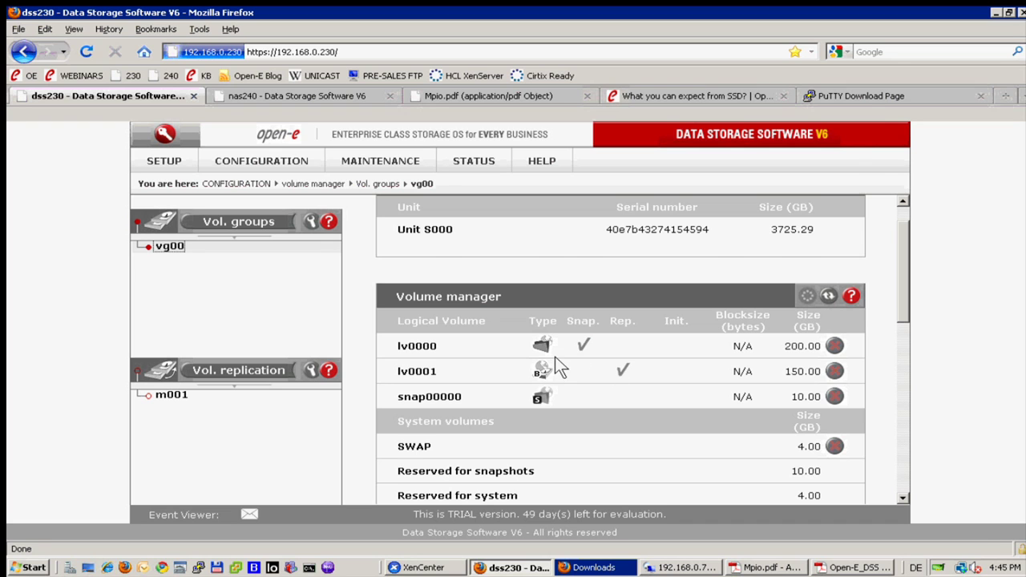
{"action": "scroll", "coordinate": [557, 359], "scroll_direction": "down", "scroll_amount": 6}
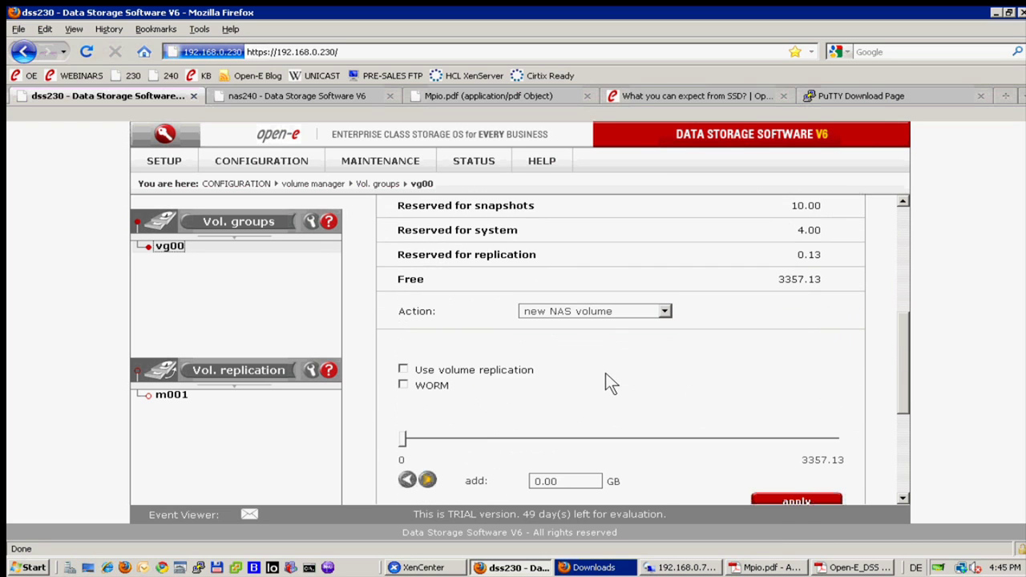
{"action": "scroll", "coordinate": [607, 371], "scroll_direction": "up", "scroll_amount": 5}
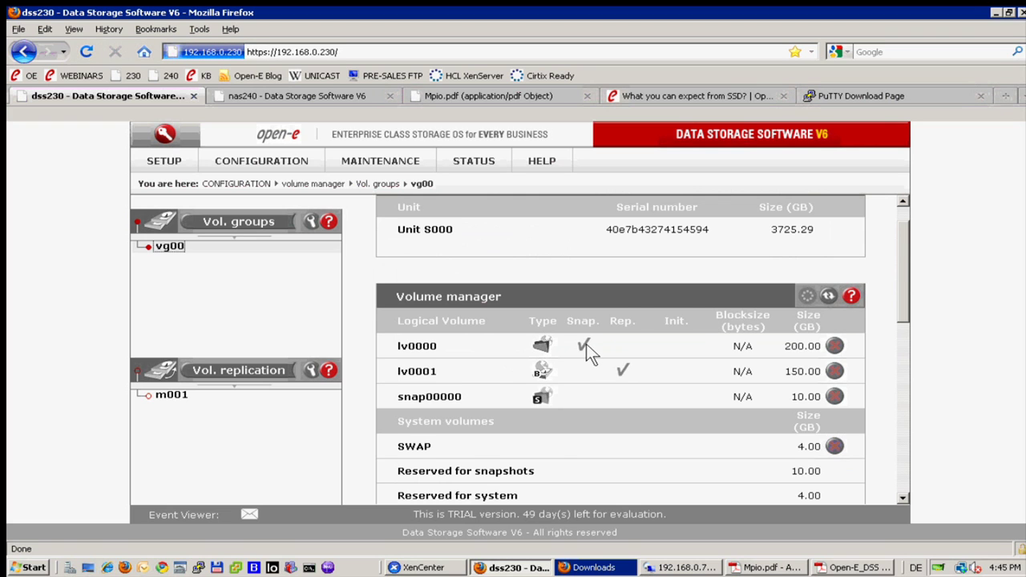
{"action": "scroll", "coordinate": [585, 344], "scroll_direction": "down", "scroll_amount": 5}
{"action": "scroll", "coordinate": [624, 443], "scroll_direction": "down", "scroll_amount": 4}
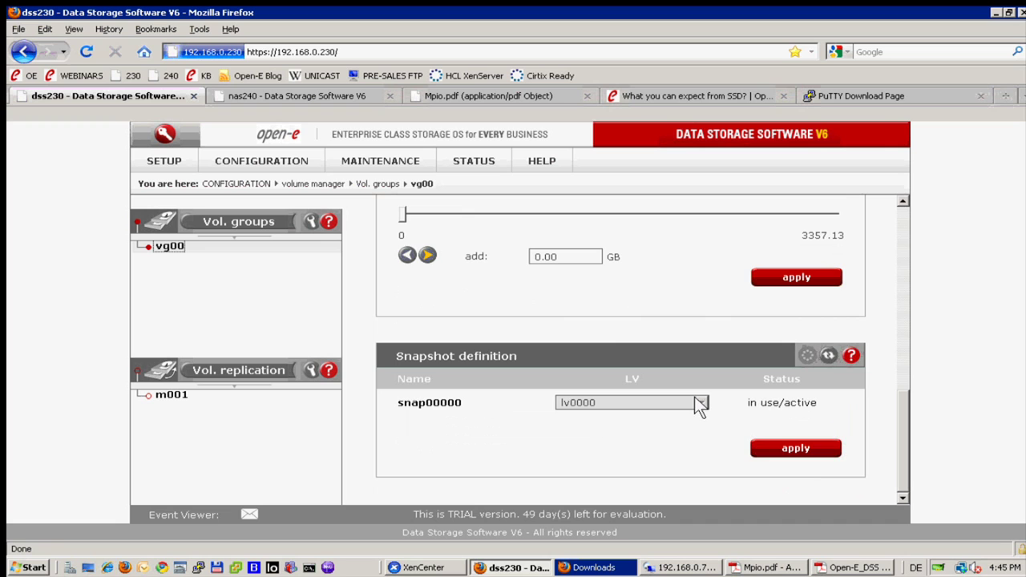
{"action": "scroll", "coordinate": [687, 386], "scroll_direction": "up", "scroll_amount": 5}
{"action": "scroll", "coordinate": [679, 391], "scroll_direction": "up", "scroll_amount": 5}
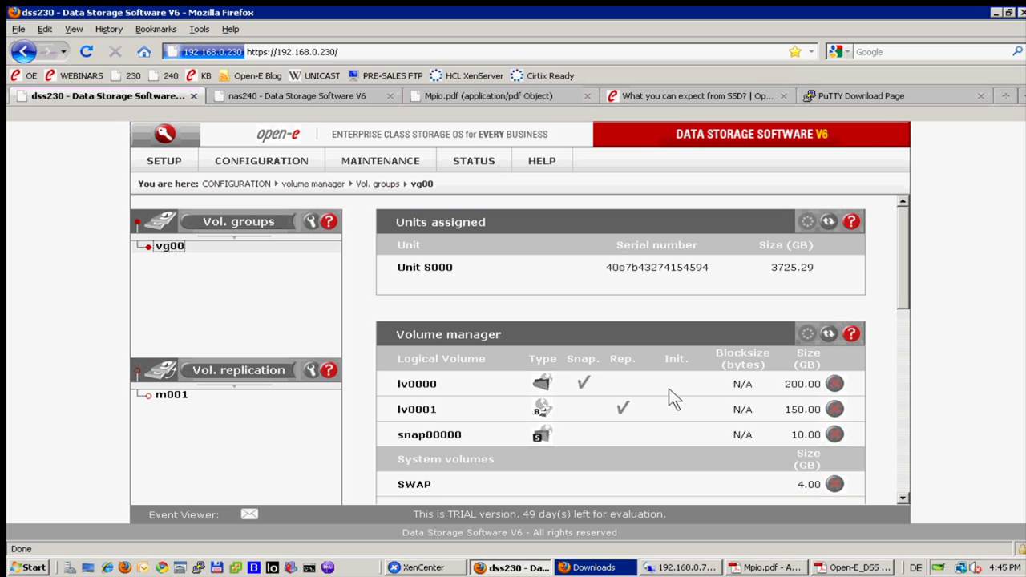
Step: On the snapshot tasks page, expand then collapse snap00000's details (lv0000, 10.00 GB, active)
{"action": "left_click", "coordinate": [344, 159]}
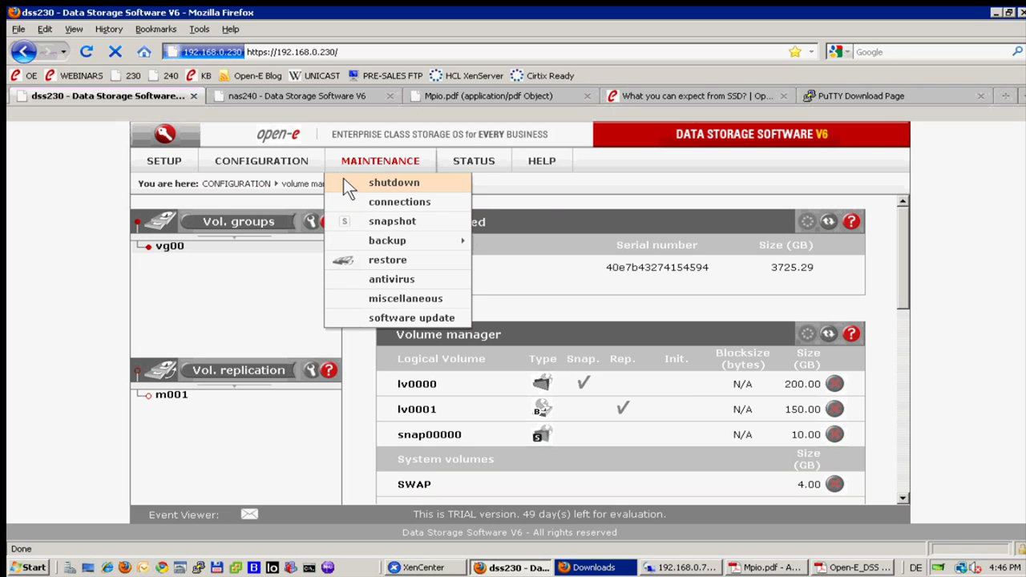
{"action": "mouse_move", "coordinate": [261, 153]}
{"action": "mouse_move", "coordinate": [347, 161]}
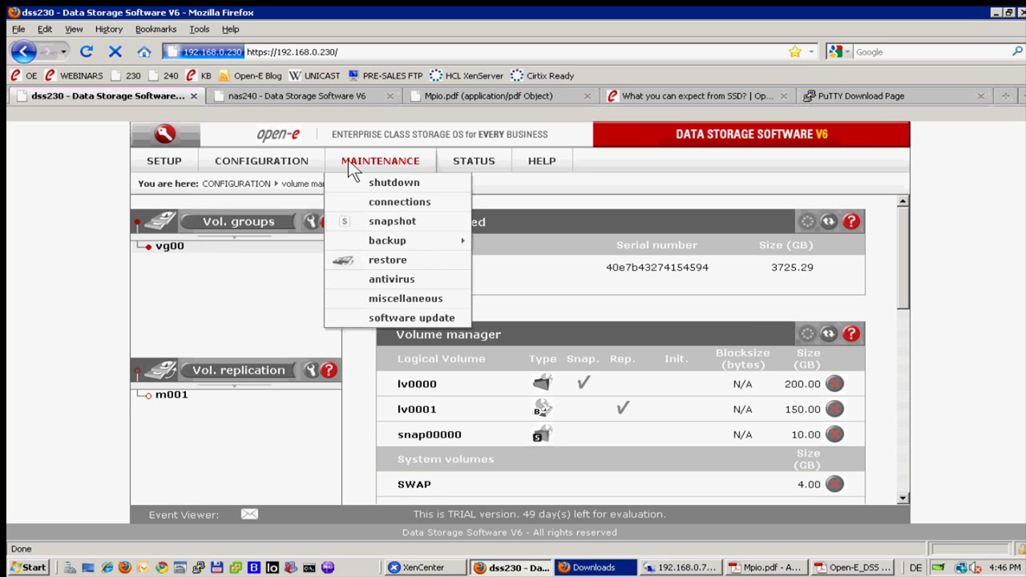
{"action": "left_click", "coordinate": [348, 213]}
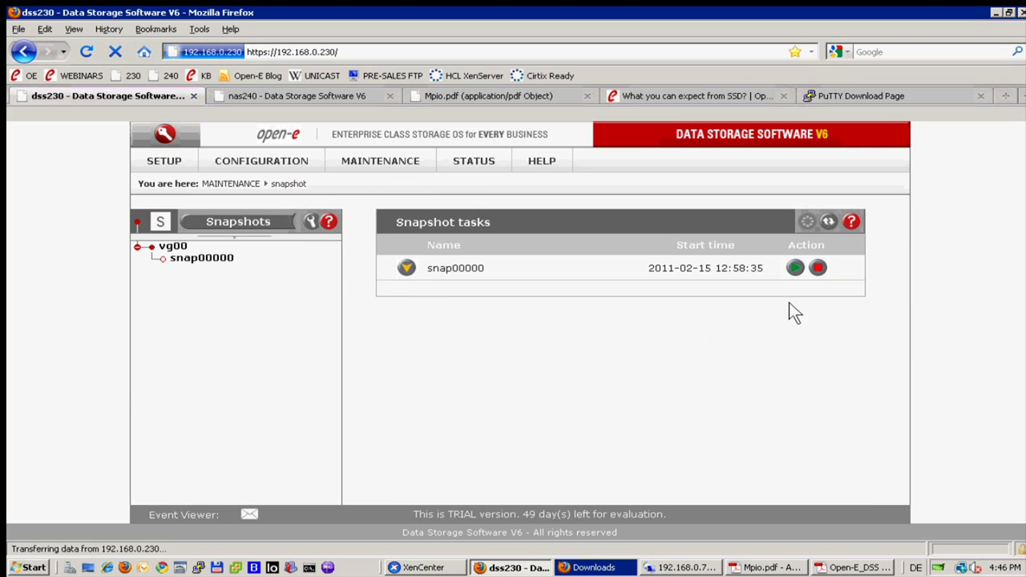
{"action": "left_click", "coordinate": [406, 268]}
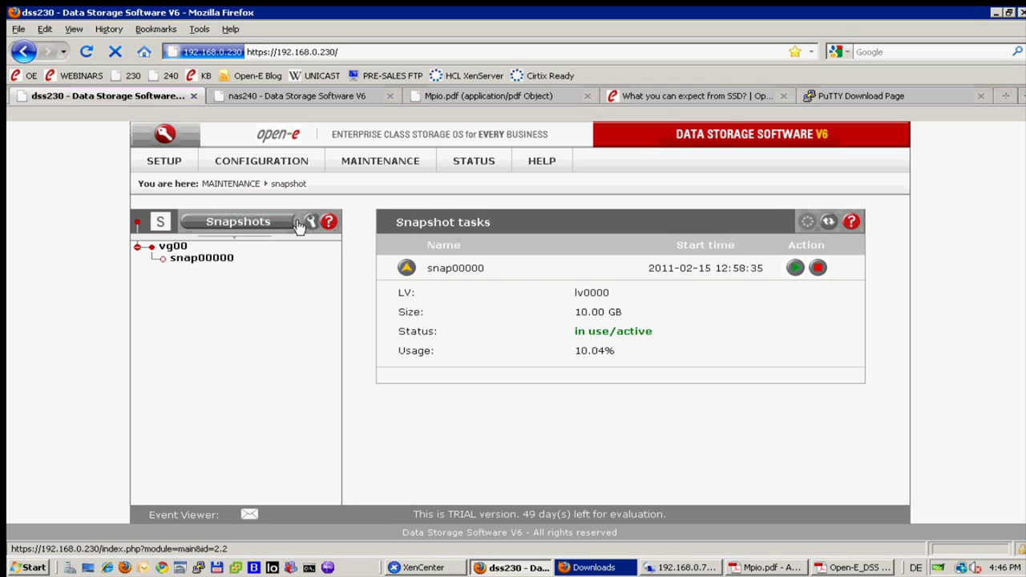
{"action": "left_click", "coordinate": [407, 268]}
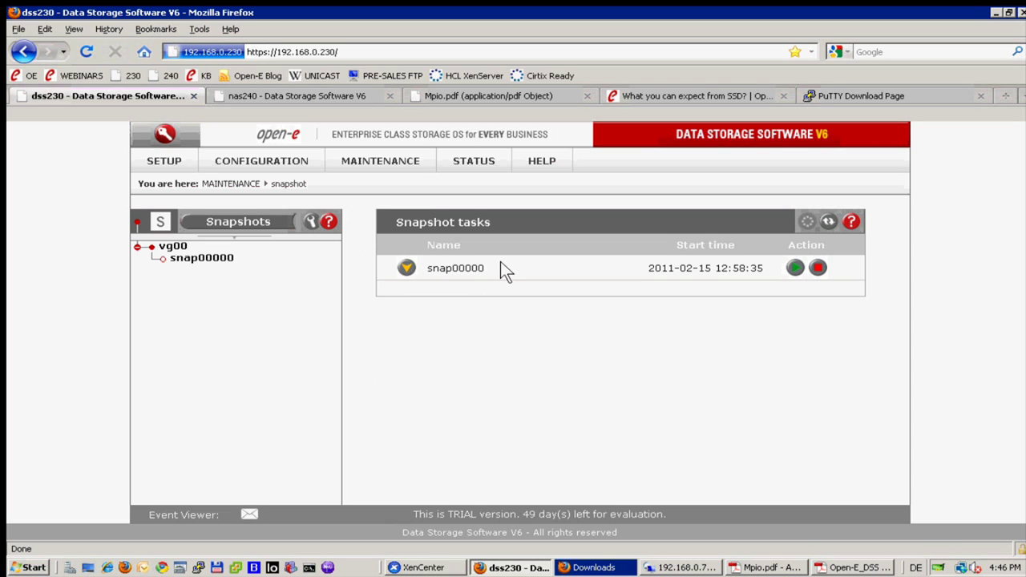
{"action": "mouse_move", "coordinate": [268, 154]}
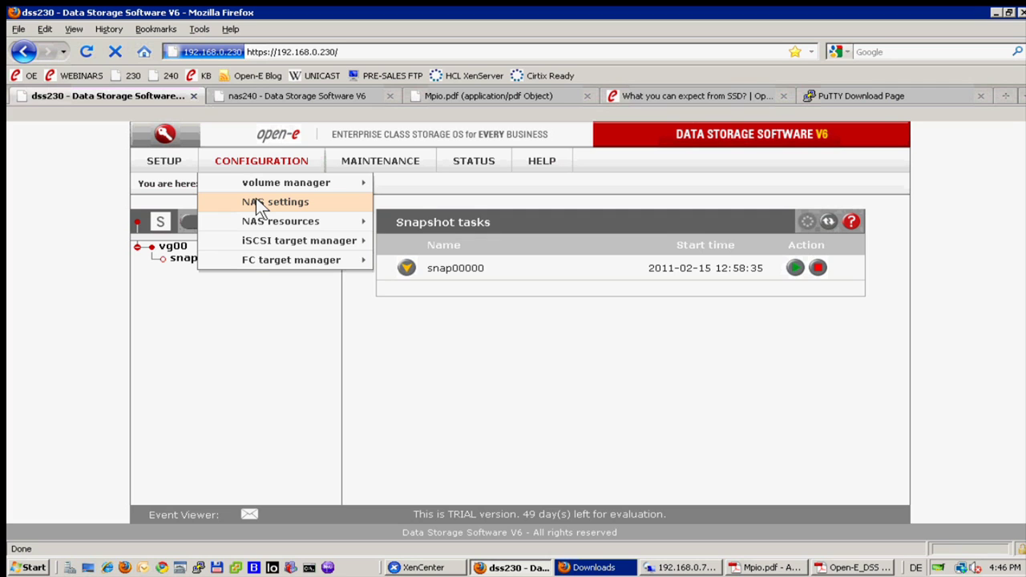
Step: Show NAS settings, highlighting the Windows (ADS) authentication with realm OE.LOCAL
{"action": "left_click", "coordinate": [256, 201]}
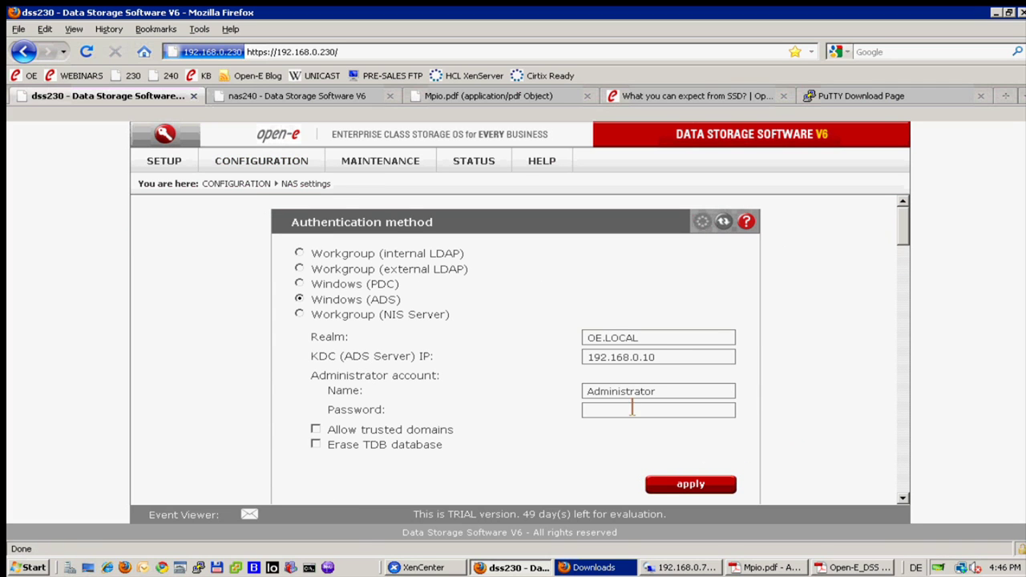
{"action": "left_click_drag", "start_coordinate": [403, 298], "coordinate": [347, 299]}
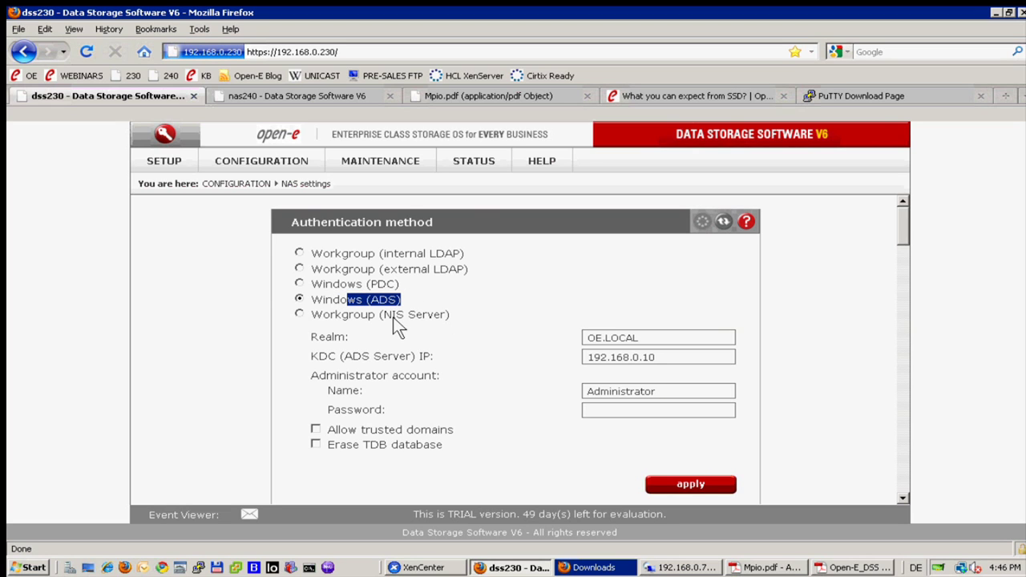
{"action": "left_click", "coordinate": [258, 158]}
Step: On the Shares page, inspect the snap00 share's /snap00000/ path
{"action": "mouse_move", "coordinate": [260, 221]}
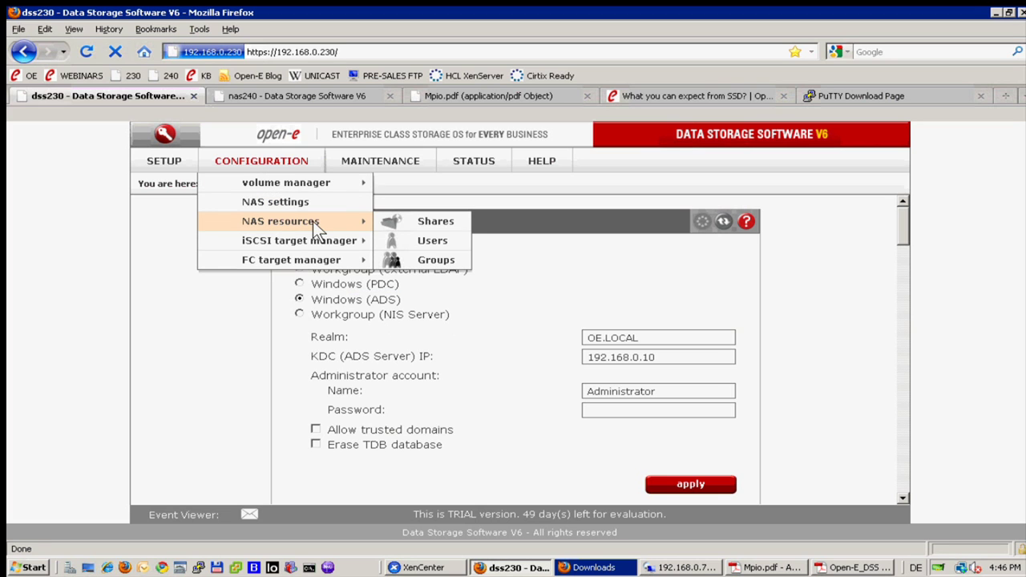
{"action": "left_click", "coordinate": [406, 221]}
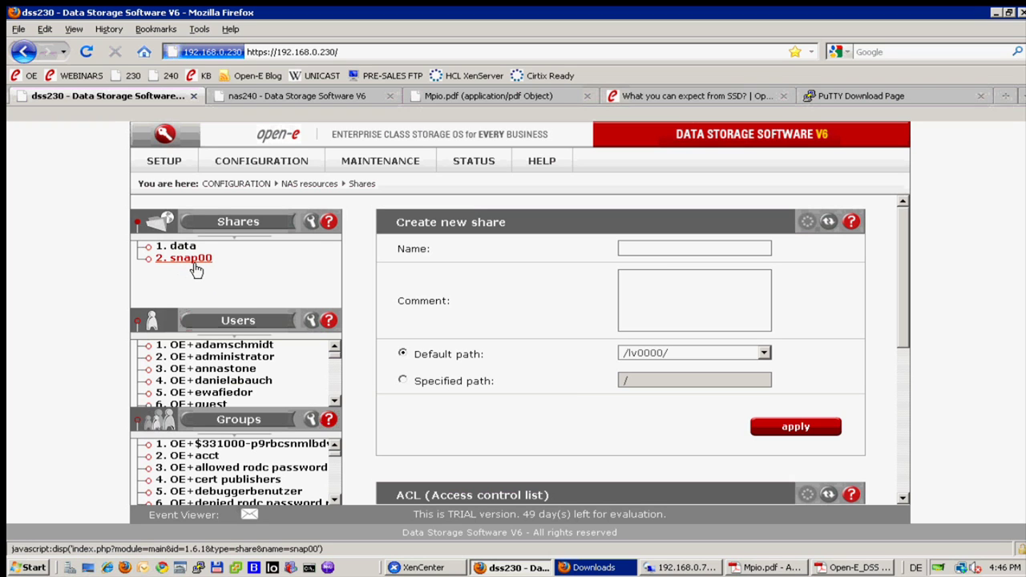
{"action": "left_click", "coordinate": [183, 258]}
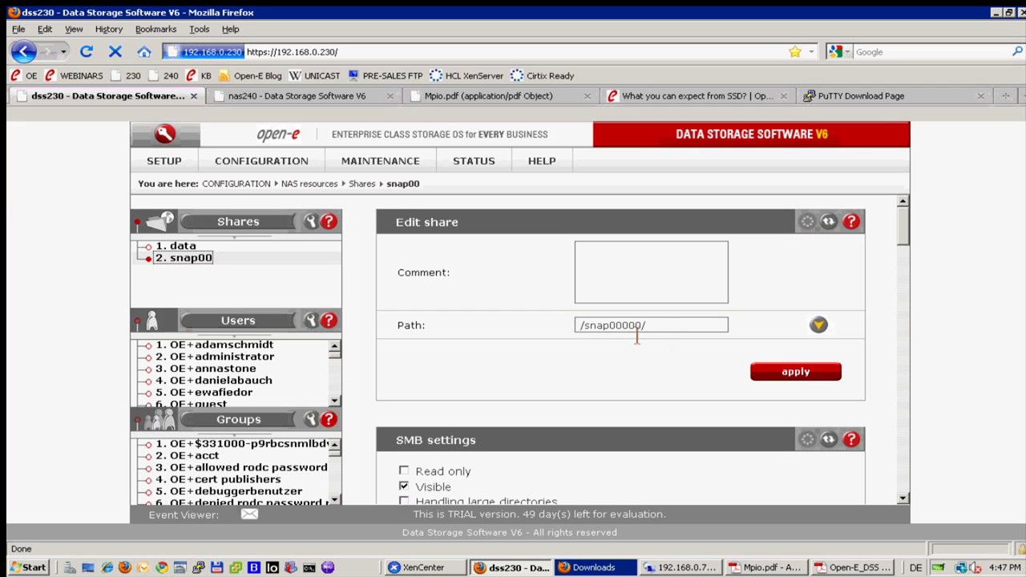
{"action": "left_click_drag", "start_coordinate": [663, 328], "coordinate": [545, 320]}
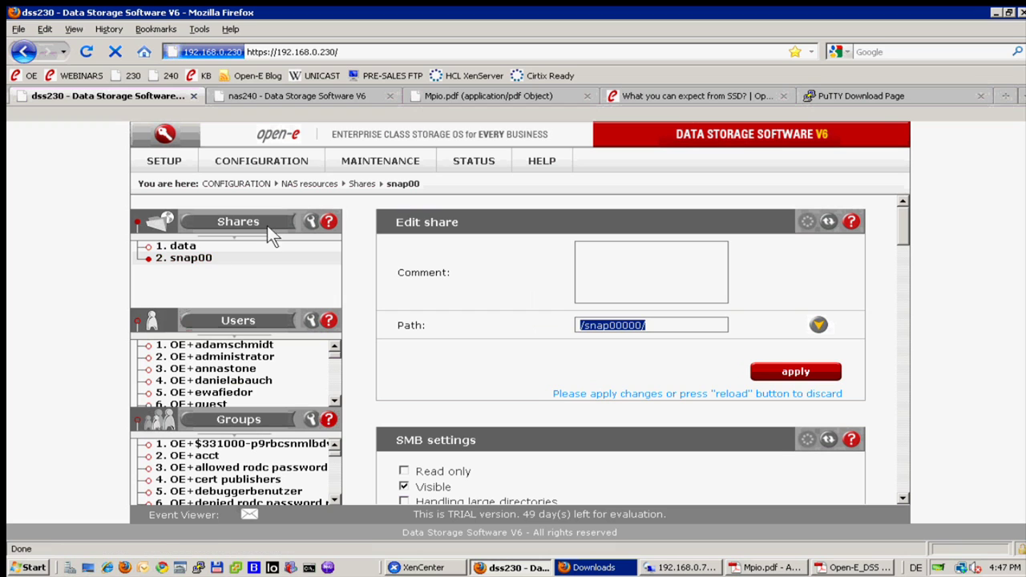
Step: Start a new share set to use a specified path
{"action": "left_click", "coordinate": [240, 230]}
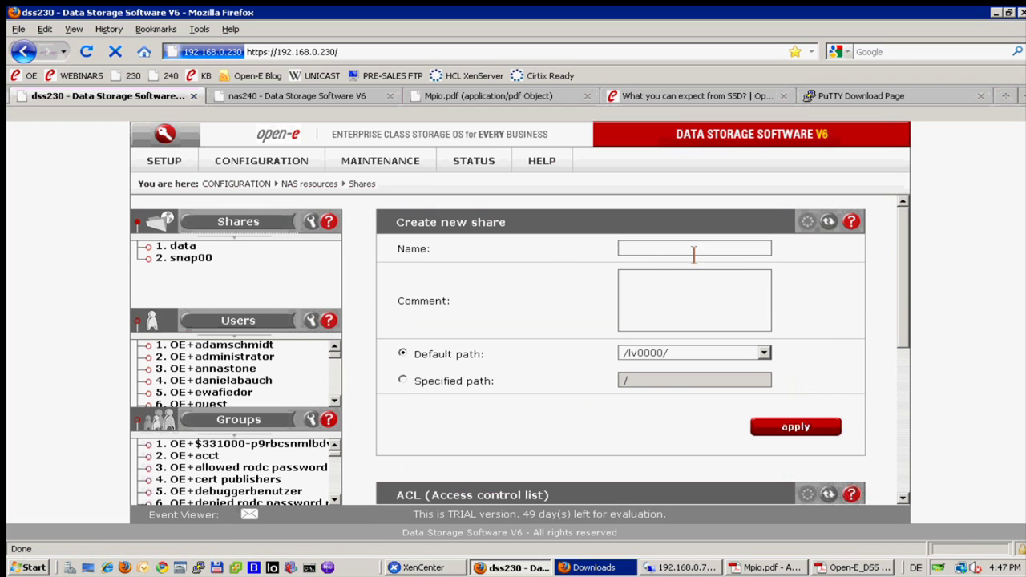
{"action": "left_click", "coordinate": [628, 248]}
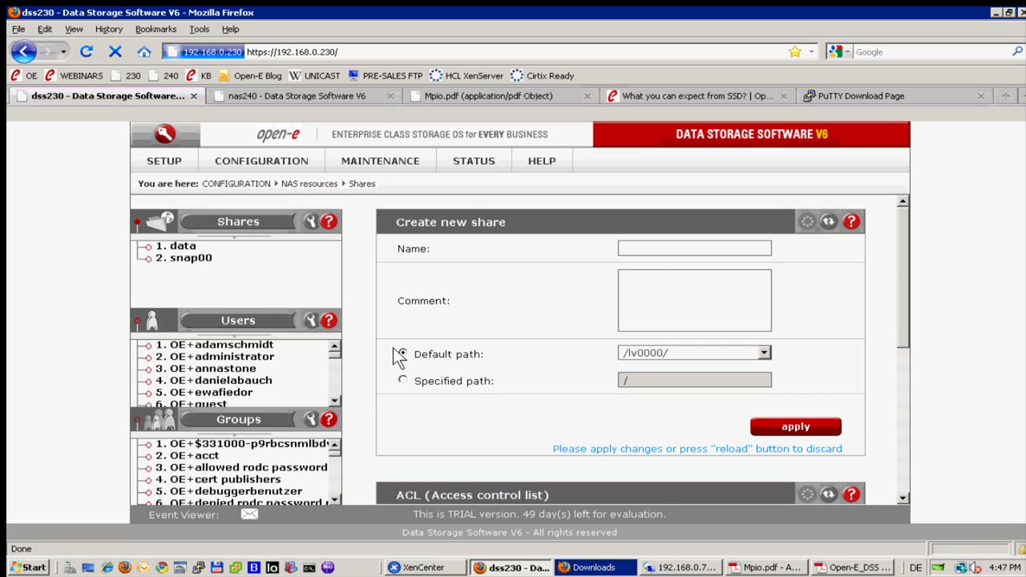
{"action": "left_click", "coordinate": [402, 382]}
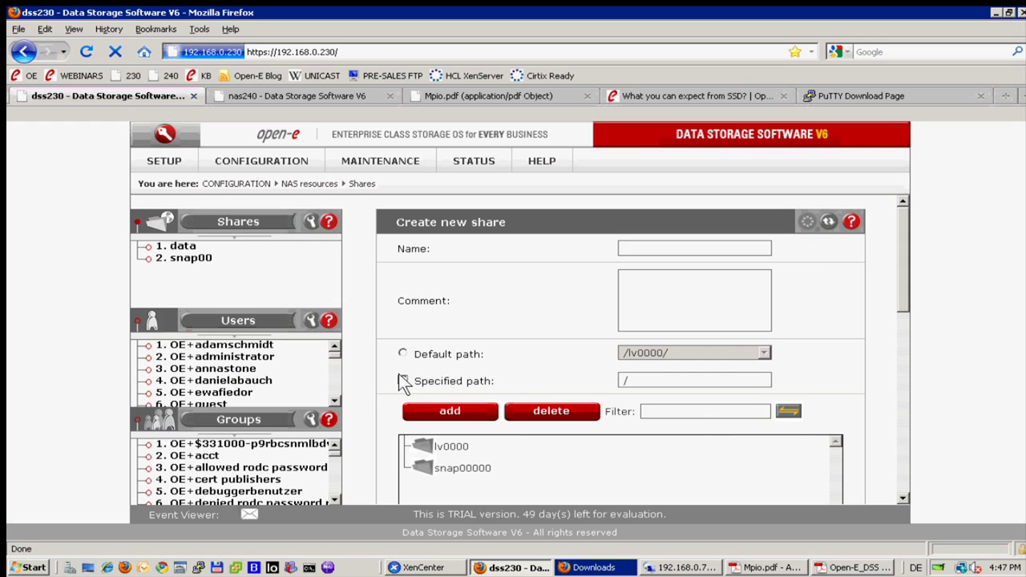
Step: Create the share 'test-snap' on the snap00000 volume path and apply it
{"action": "scroll", "coordinate": [469, 327], "scroll_direction": "down", "scroll_amount": 1}
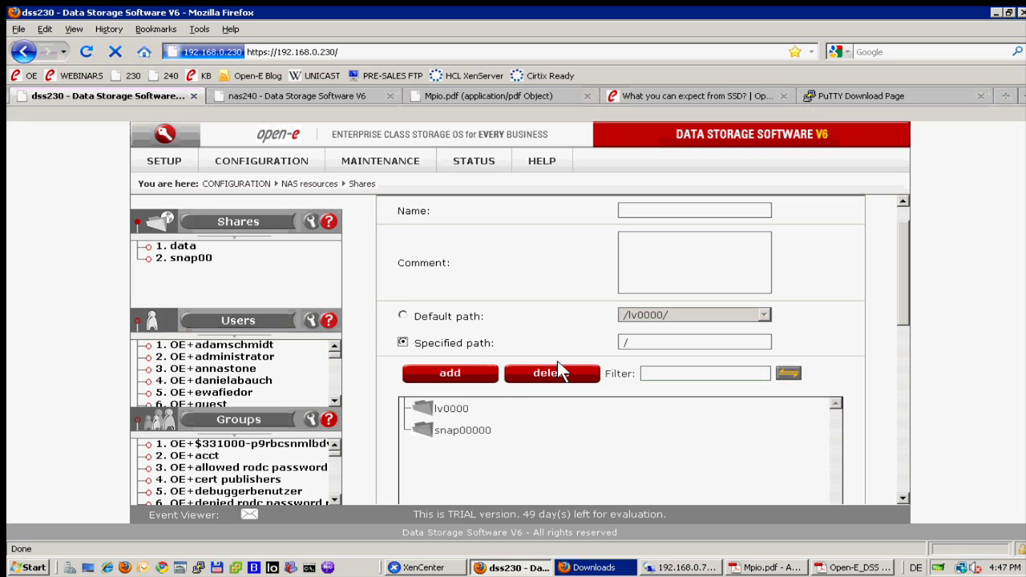
{"action": "left_click", "coordinate": [465, 431]}
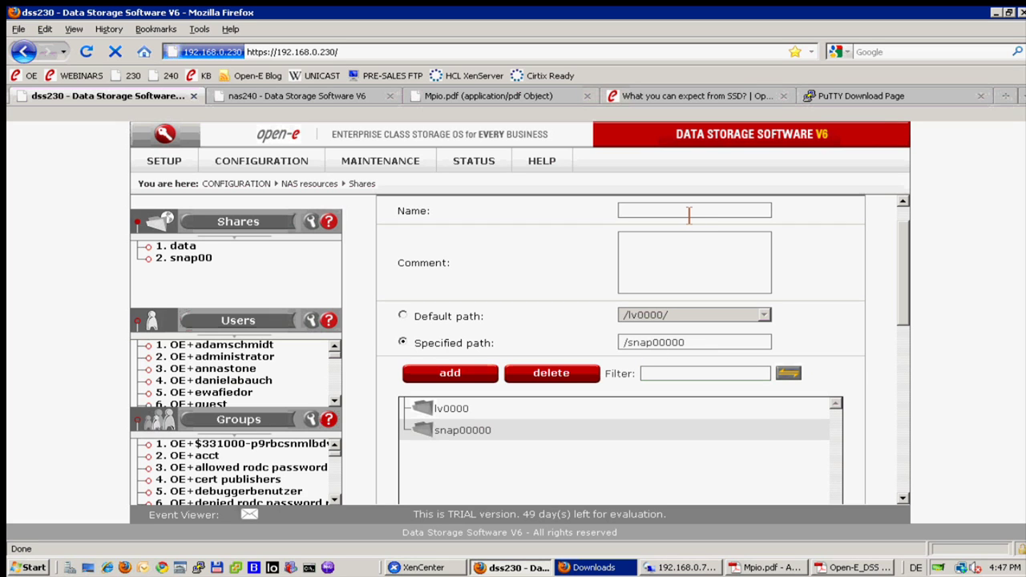
{"action": "type", "text": "tes"}
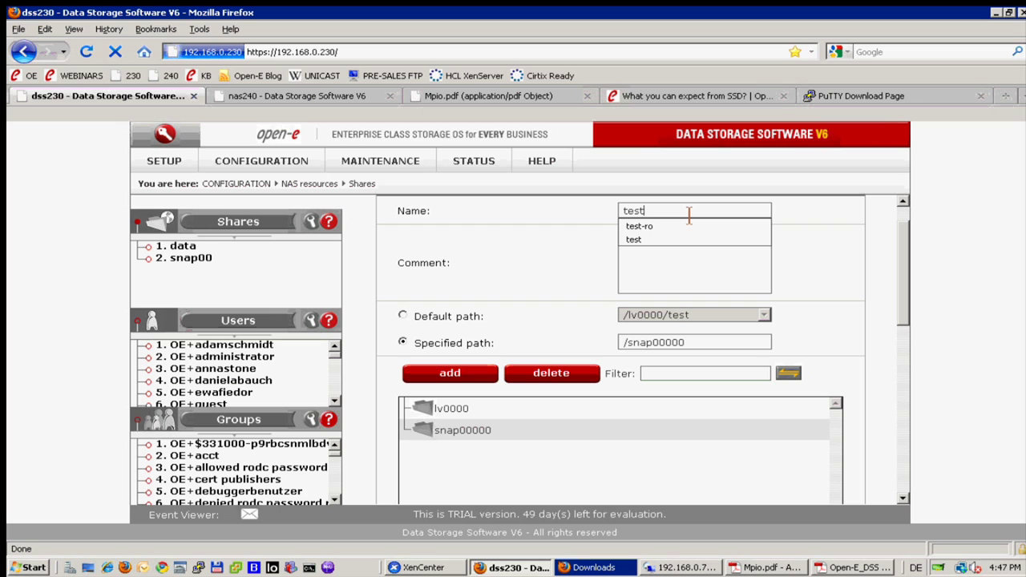
{"action": "type", "text": "t-snap"}
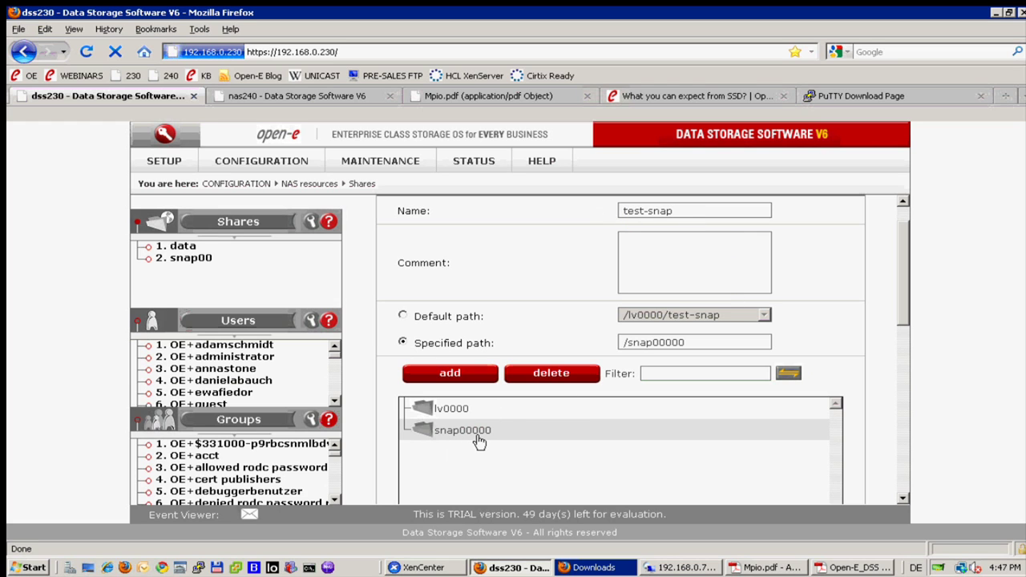
{"action": "scroll", "coordinate": [481, 437], "scroll_direction": "down", "scroll_amount": 3}
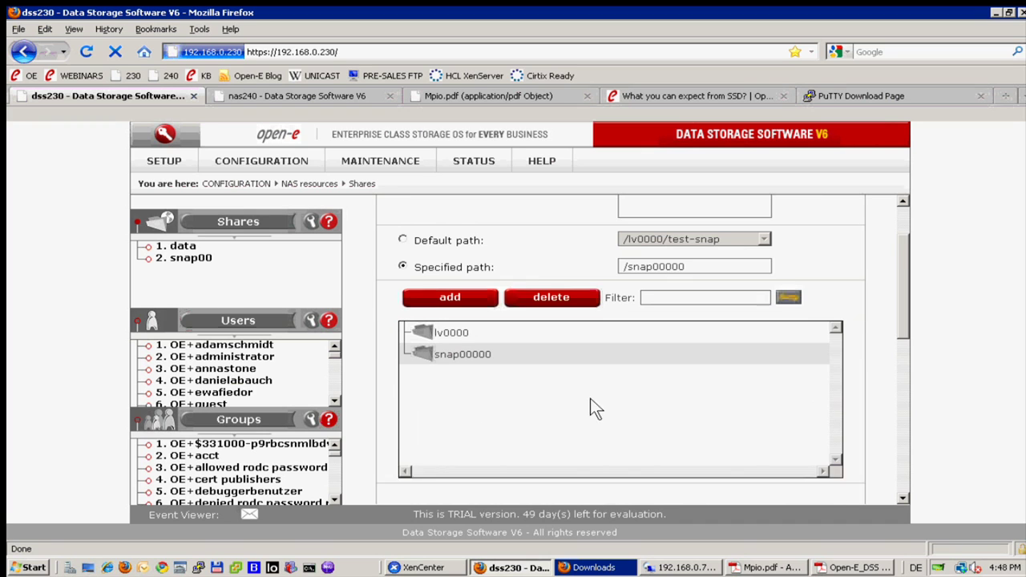
{"action": "left_click", "coordinate": [757, 478]}
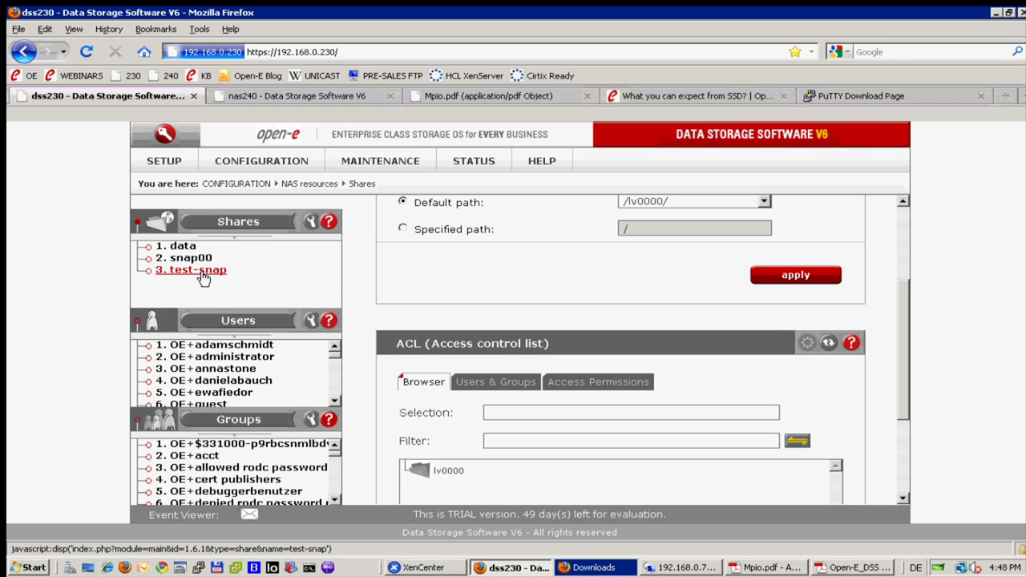
Step: Remove the test-snap share, confirming the deletion and dismissing the trial warning
{"action": "left_click", "coordinate": [204, 272]}
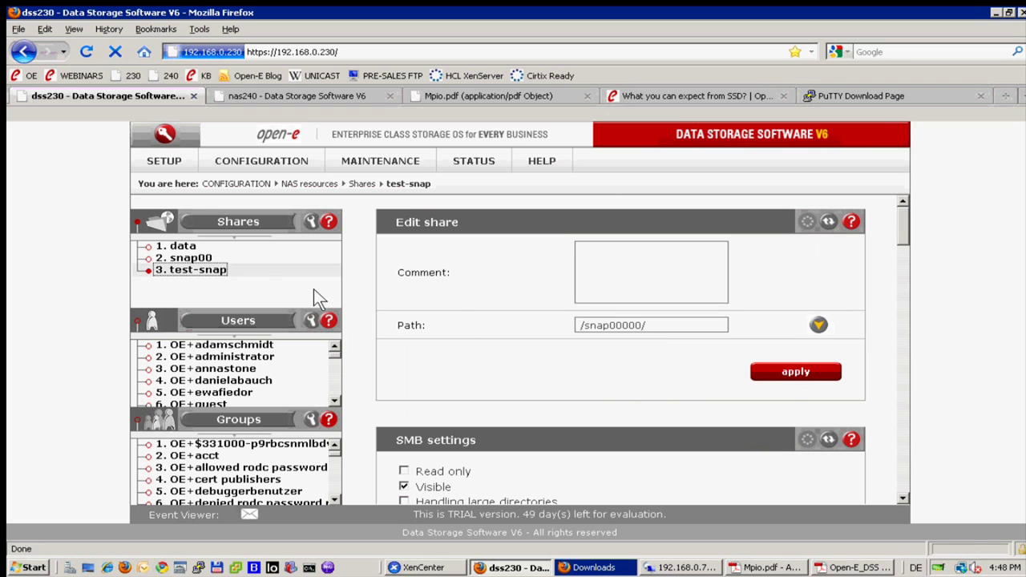
{"action": "left_click", "coordinate": [187, 258]}
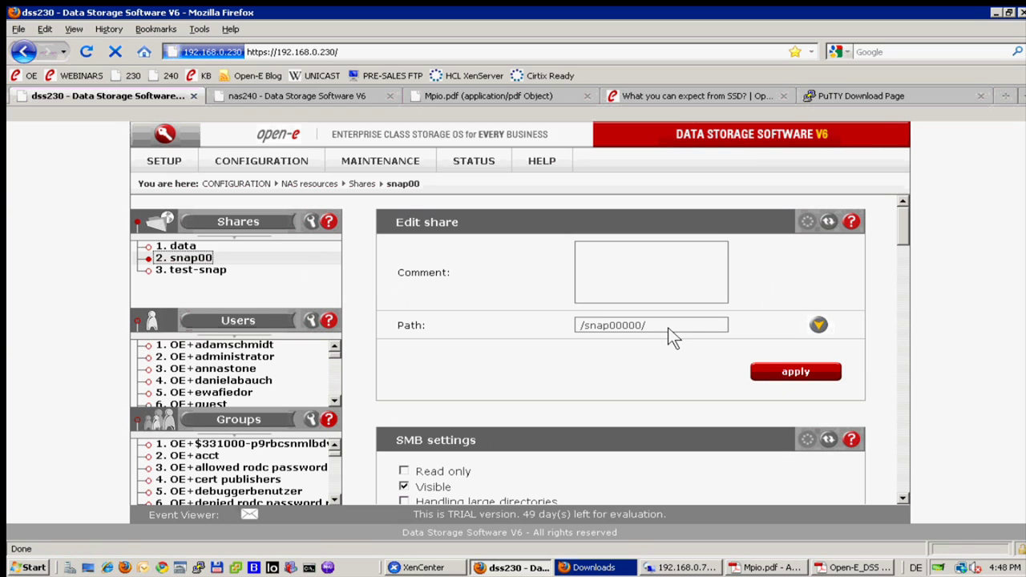
{"action": "left_click", "coordinate": [226, 272]}
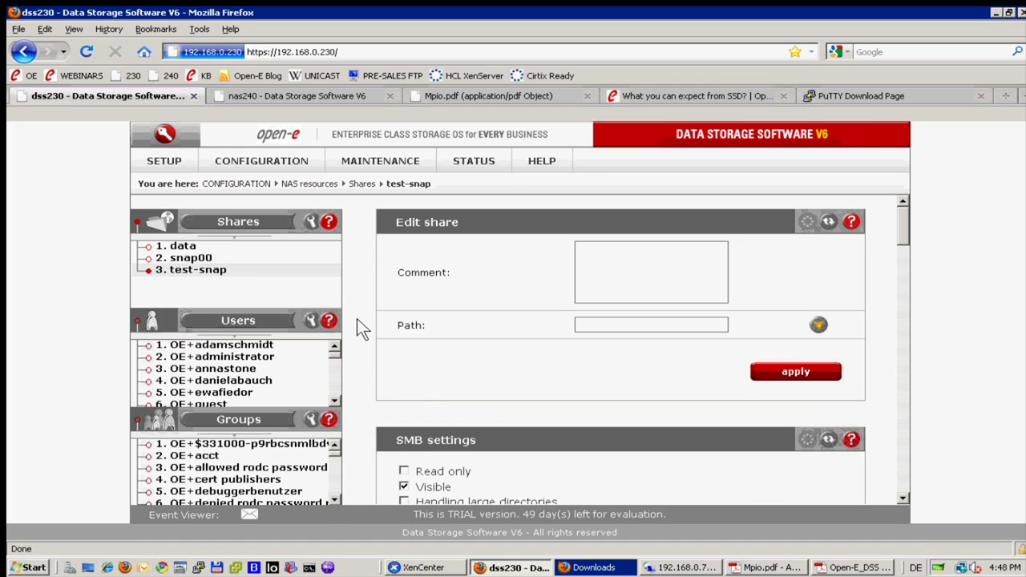
{"action": "scroll", "coordinate": [358, 333], "scroll_direction": "down", "scroll_amount": 10}
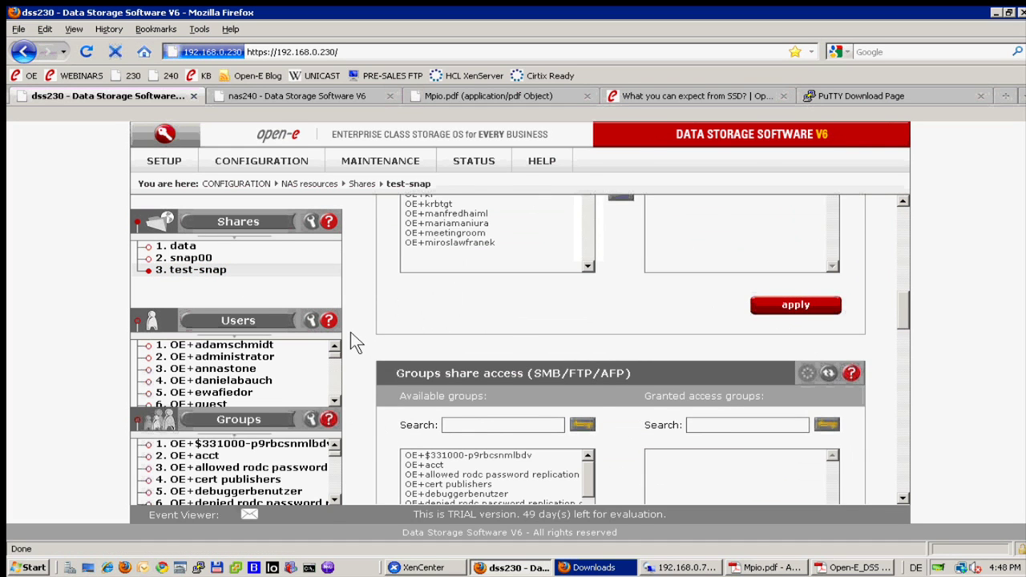
{"action": "scroll", "coordinate": [351, 333], "scroll_direction": "down", "scroll_amount": 10}
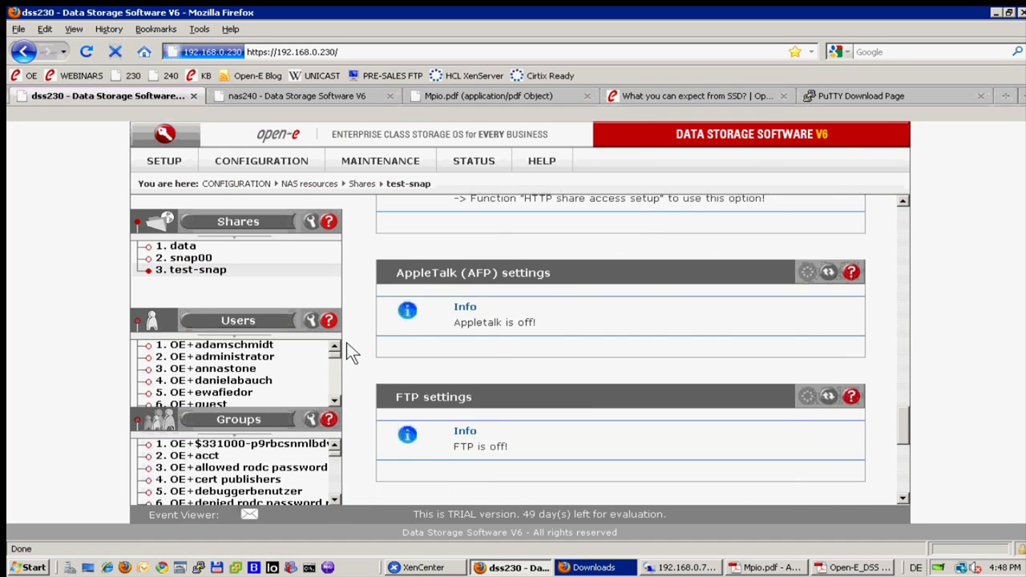
{"action": "scroll", "coordinate": [347, 345], "scroll_direction": "down", "scroll_amount": 5}
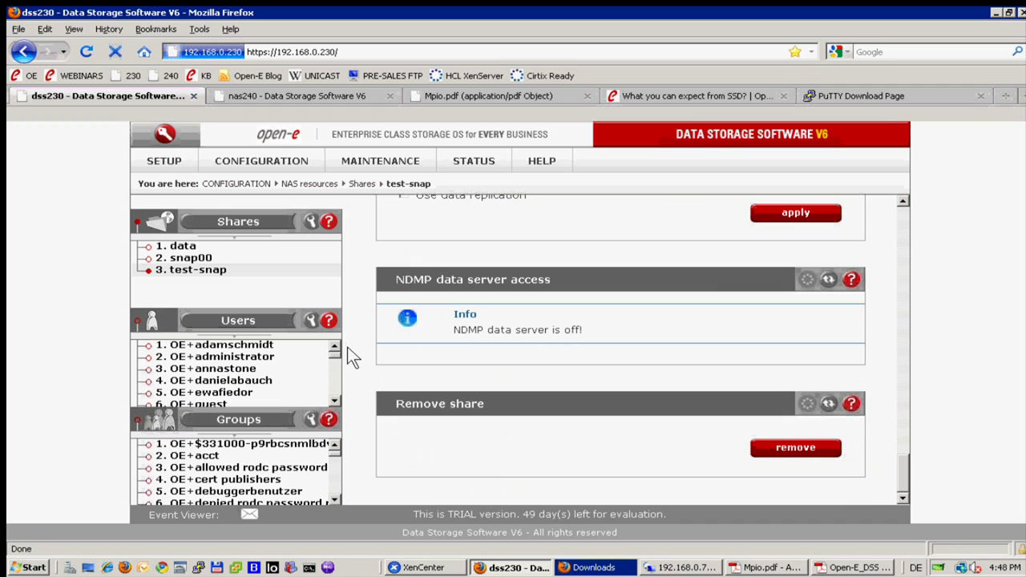
{"action": "left_click", "coordinate": [800, 450]}
{"action": "left_click", "coordinate": [486, 297]}
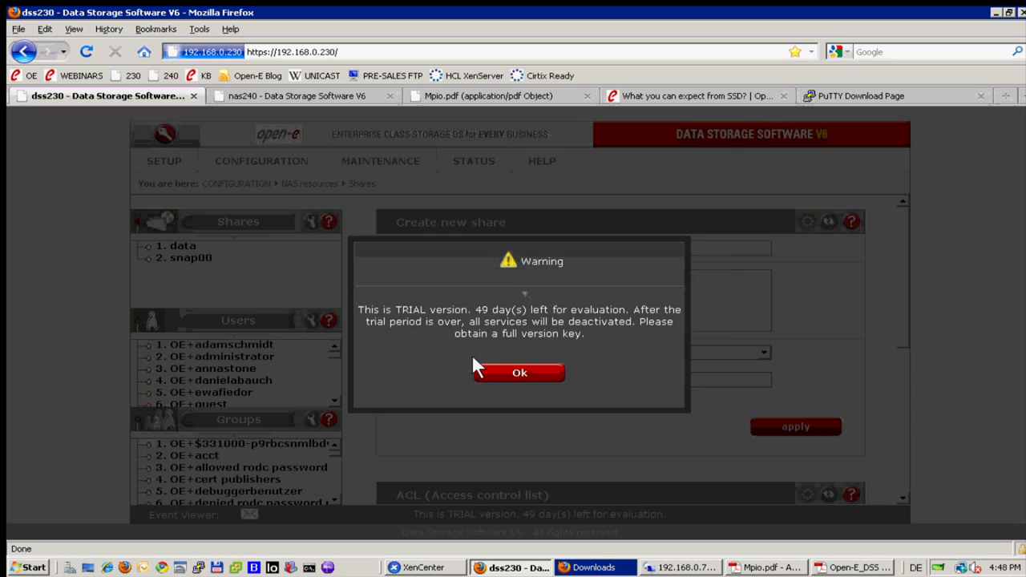
{"action": "left_click", "coordinate": [481, 370]}
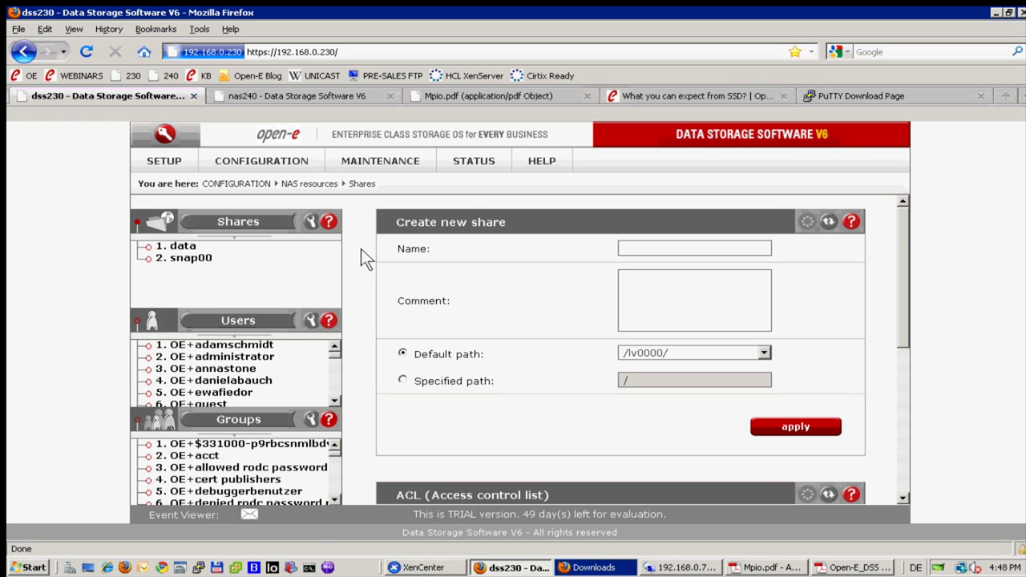
Step: Find the single user granted access in the data share's Users share access list
{"action": "left_click", "coordinate": [183, 250]}
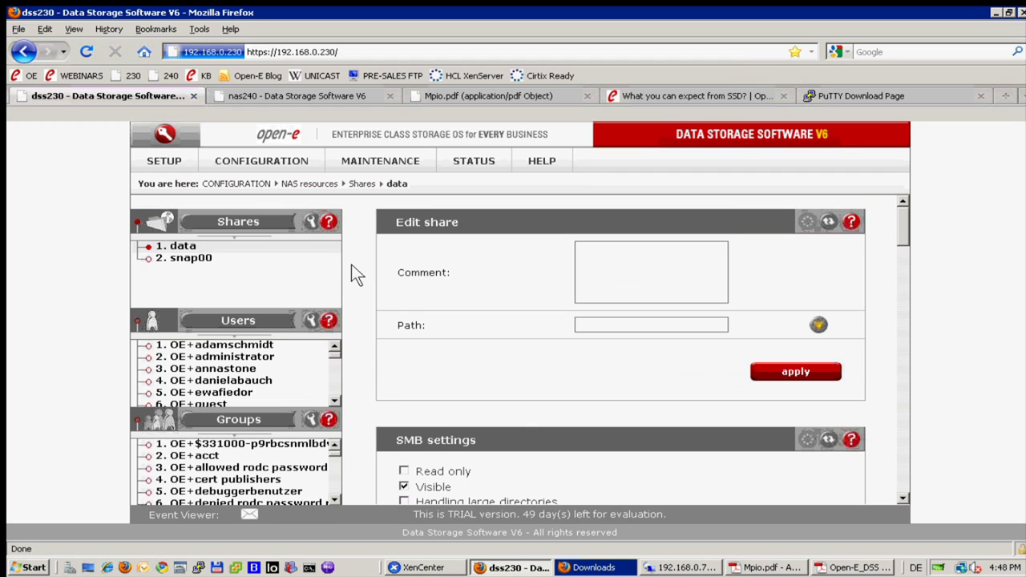
{"action": "scroll", "coordinate": [351, 265], "scroll_direction": "down", "scroll_amount": 4}
{"action": "scroll", "coordinate": [350, 264], "scroll_direction": "down", "scroll_amount": 3}
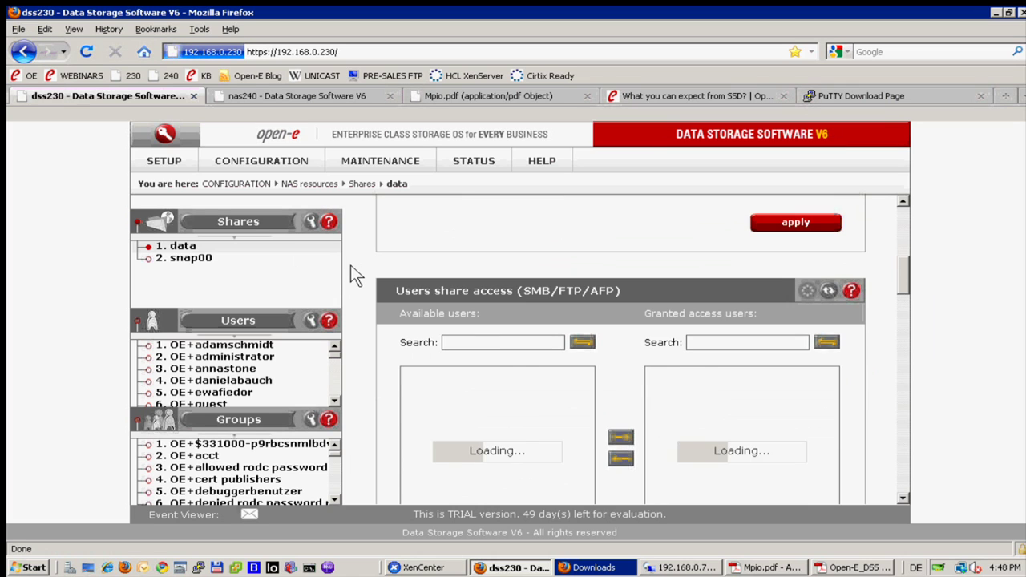
{"action": "left_click", "coordinate": [680, 373]}
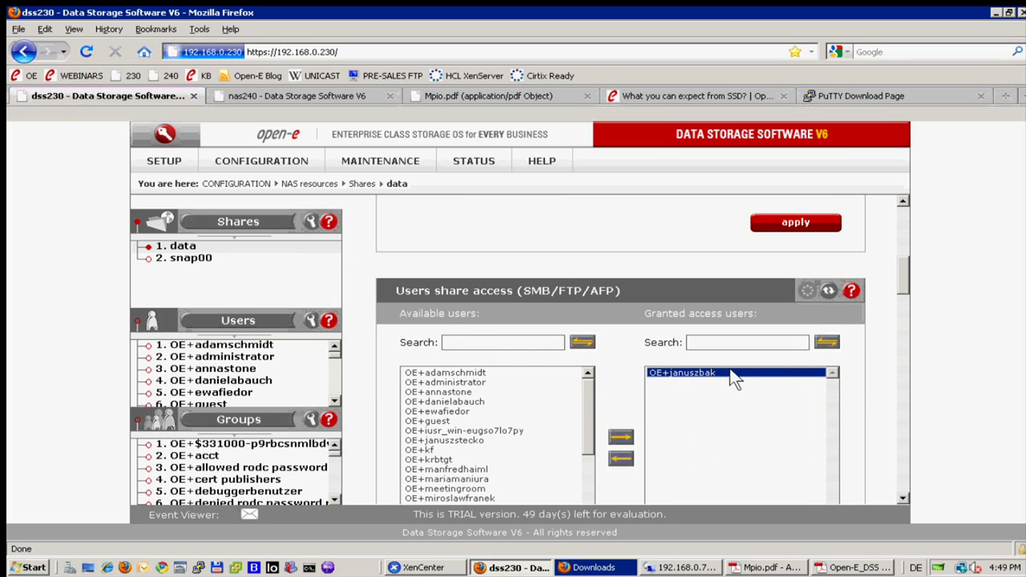
Step: Confirm snap00's Users share access lists the same single domain user
{"action": "left_click", "coordinate": [192, 258]}
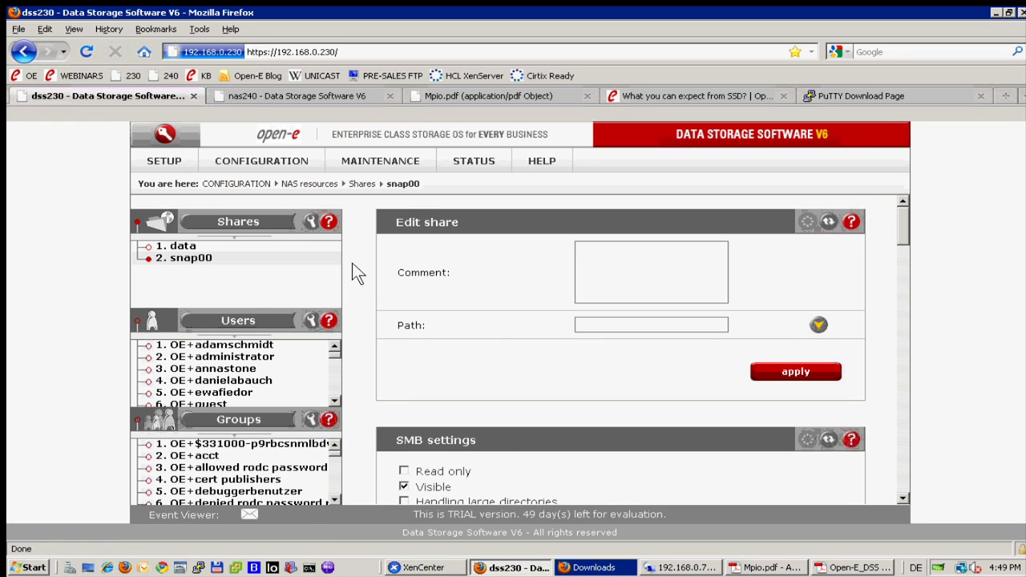
{"action": "scroll", "coordinate": [352, 263], "scroll_direction": "down", "scroll_amount": 10}
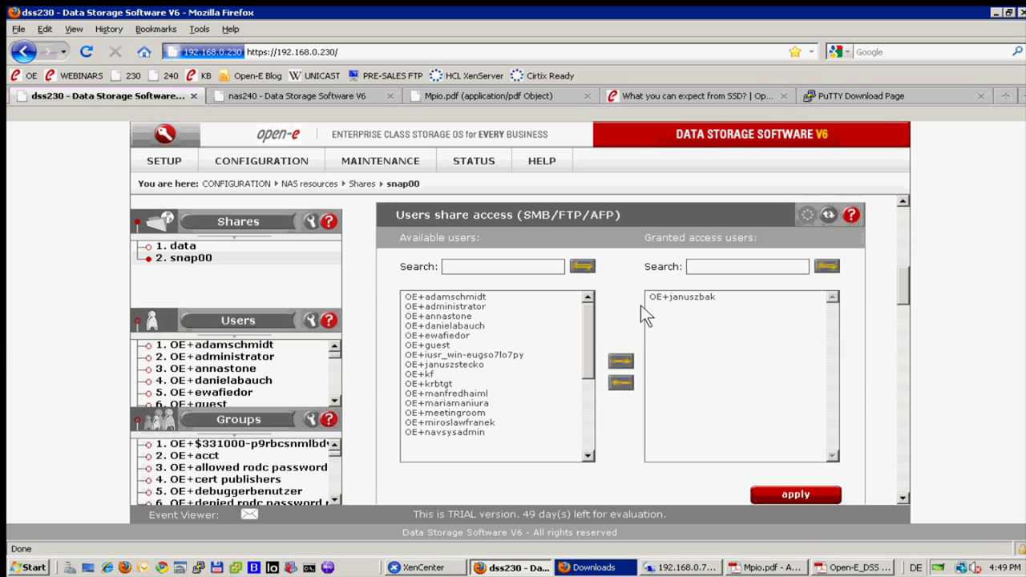
{"action": "left_click", "coordinate": [673, 298]}
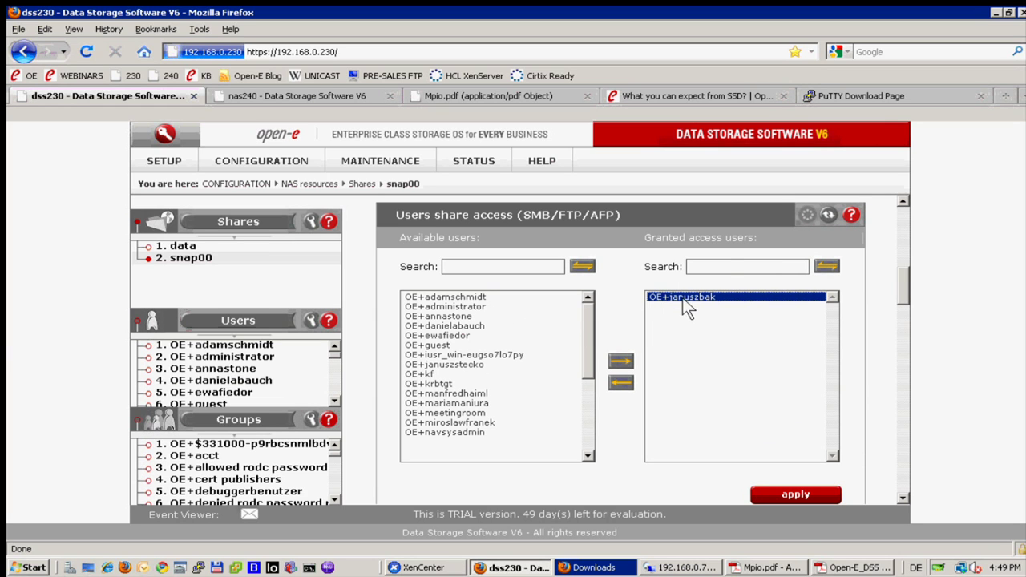
Step: Minimize Firefox and open an Explorer window from the Start menu's Explore option
{"action": "left_click", "coordinate": [994, 13]}
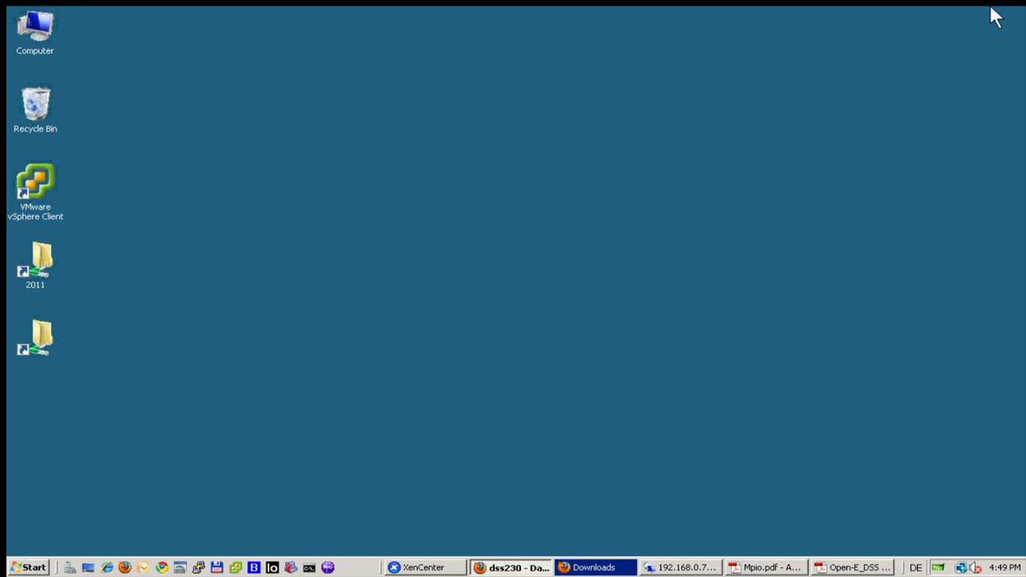
{"action": "left_click", "coordinate": [408, 319]}
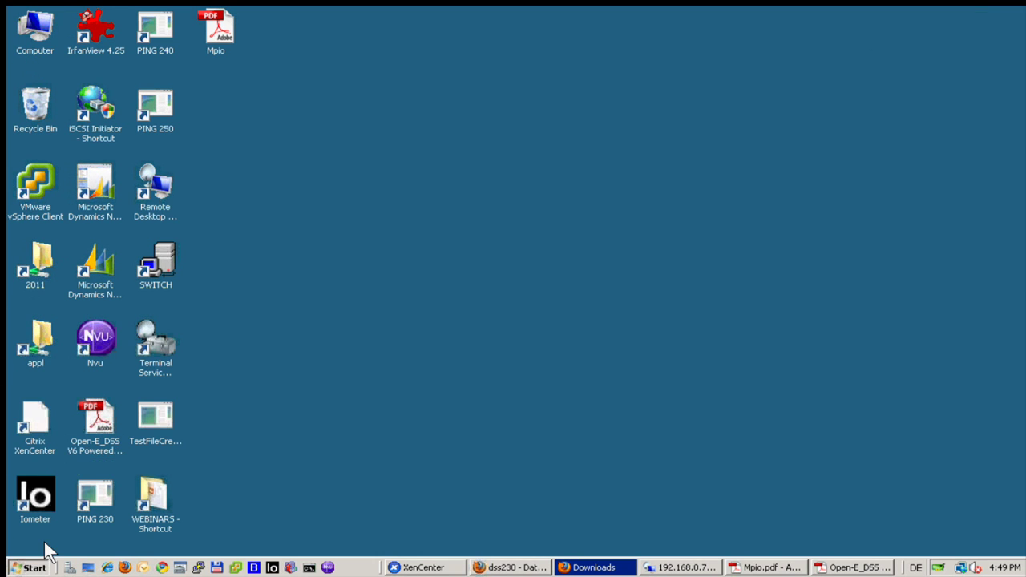
{"action": "left_click", "coordinate": [16, 567]}
{"action": "right_click", "coordinate": [10, 569]}
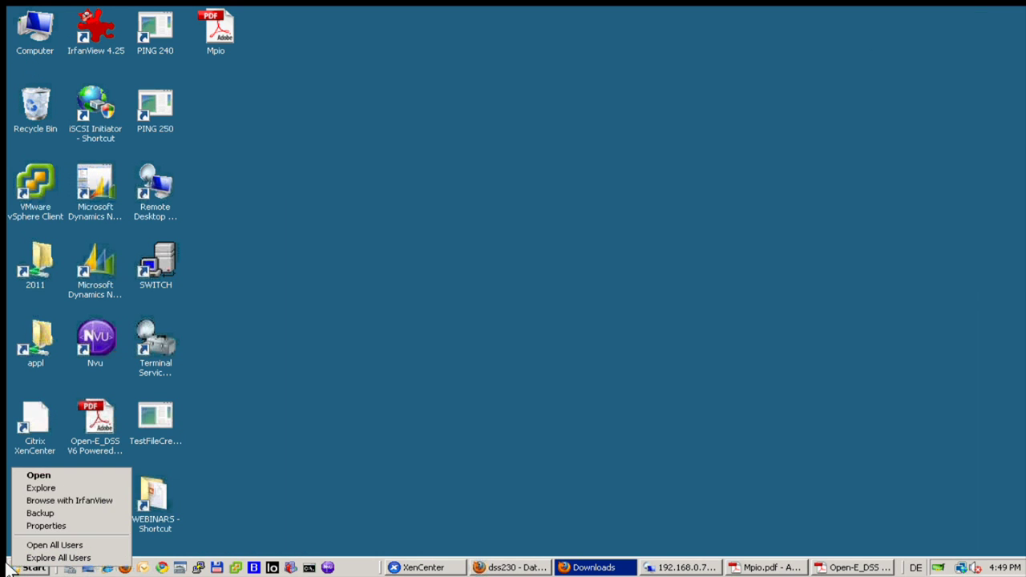
{"action": "left_click", "coordinate": [42, 487]}
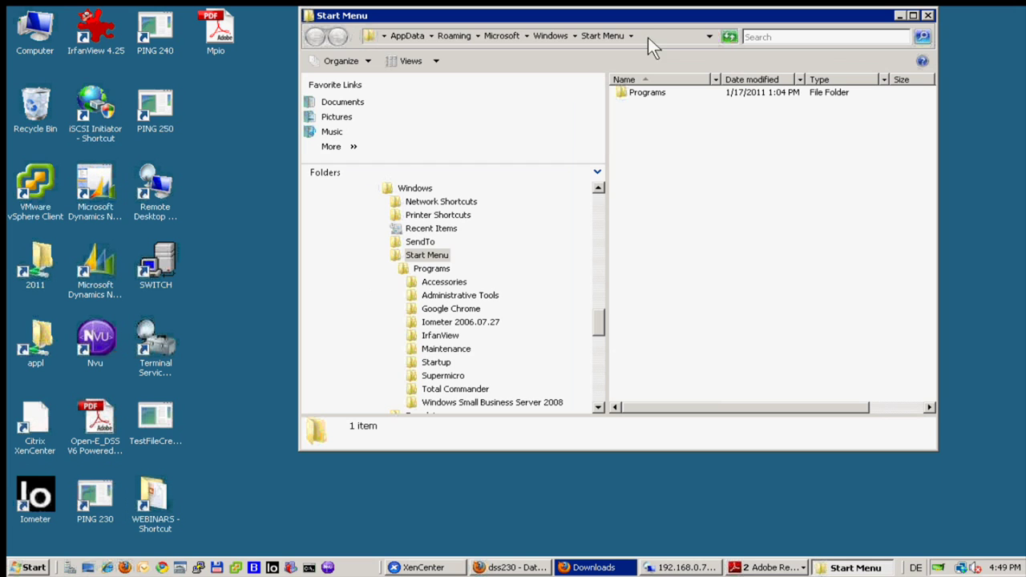
Step: Navigate Explorer to \\dss230\data and move the window down-left
{"action": "left_click", "coordinate": [658, 39]}
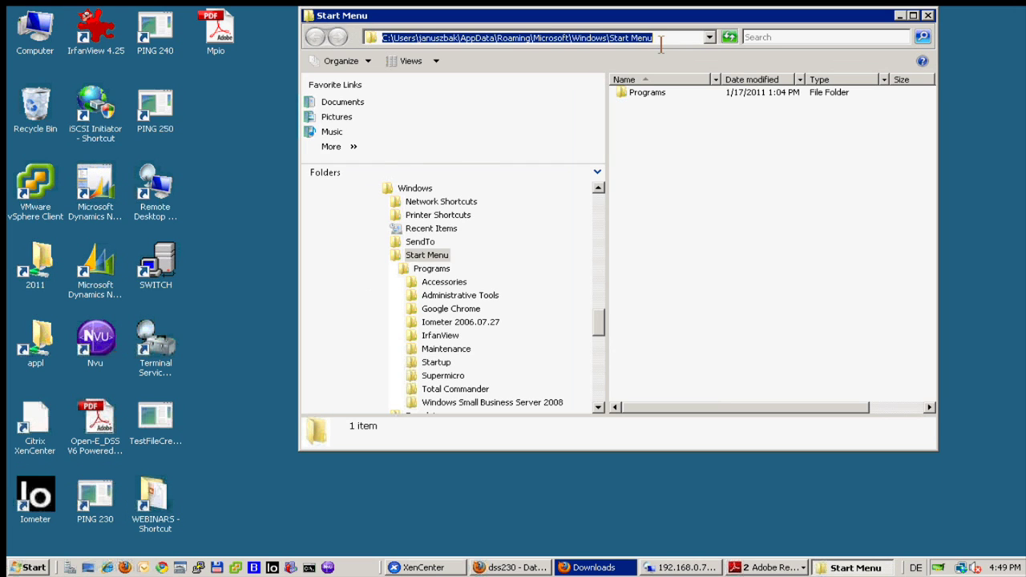
{"action": "type", "text": "\\\\ds"}
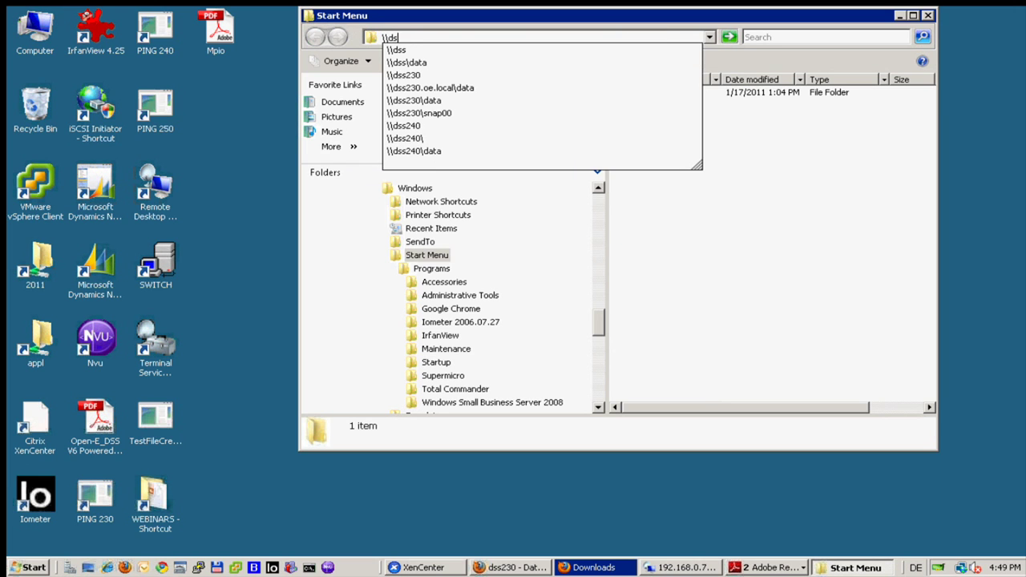
{"action": "type", "text": "s230\\da"}
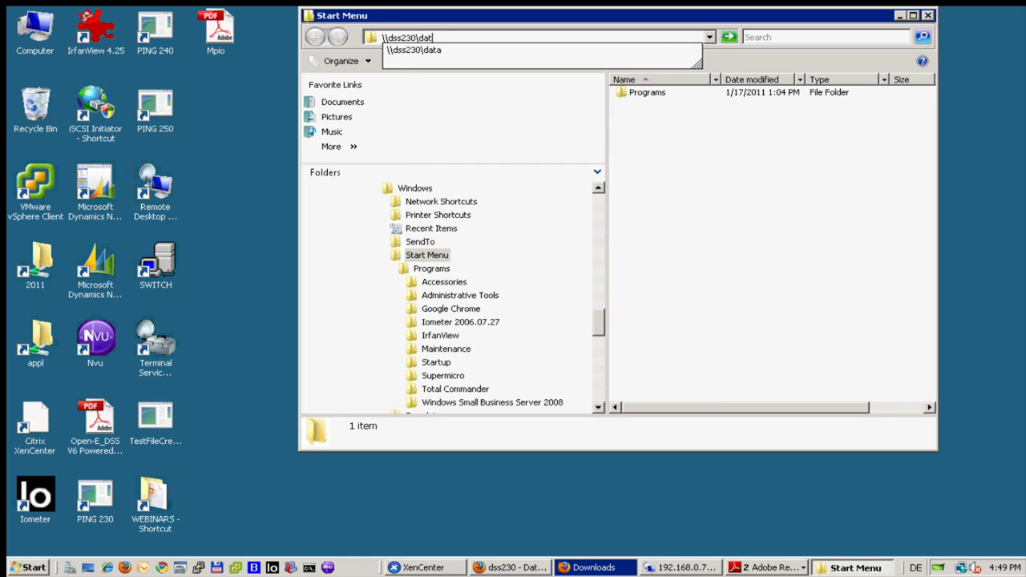
{"action": "type", "text": "t"}
{"action": "key", "text": "Return"}
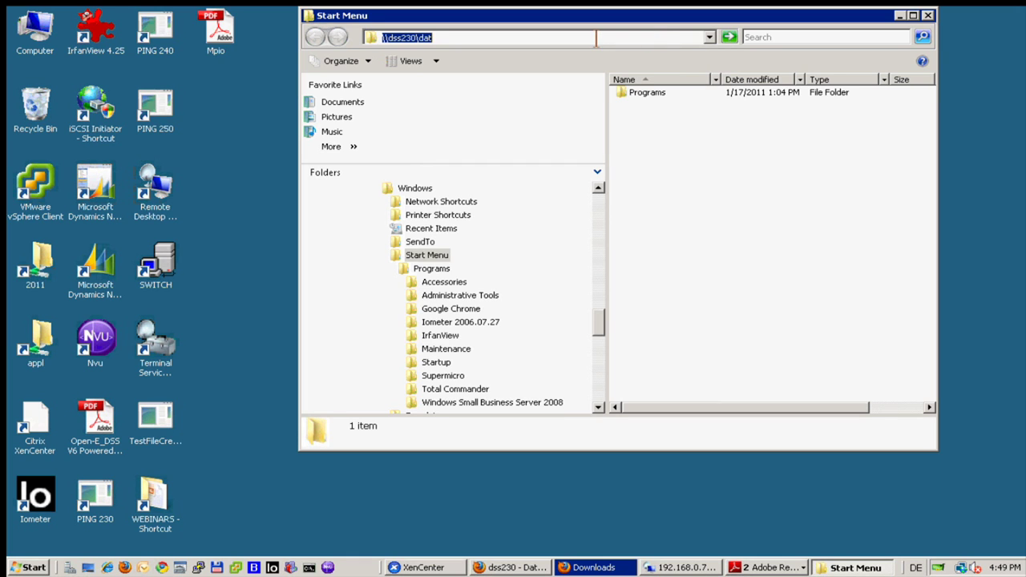
{"action": "left_click", "coordinate": [596, 39]}
{"action": "type", "text": "a"}
{"action": "key", "text": "Return"}
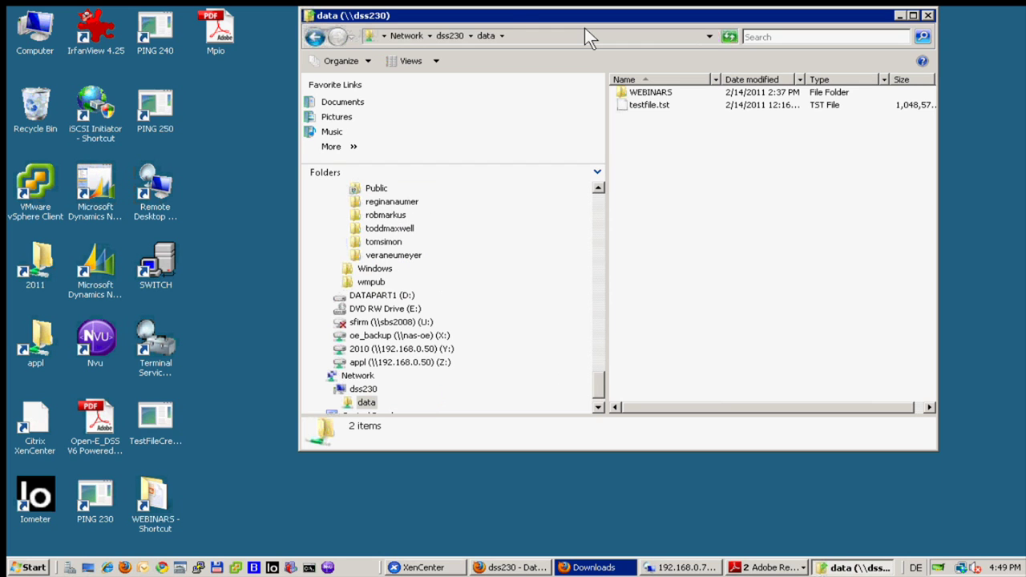
{"action": "mouse_move", "coordinate": [502, 6]}
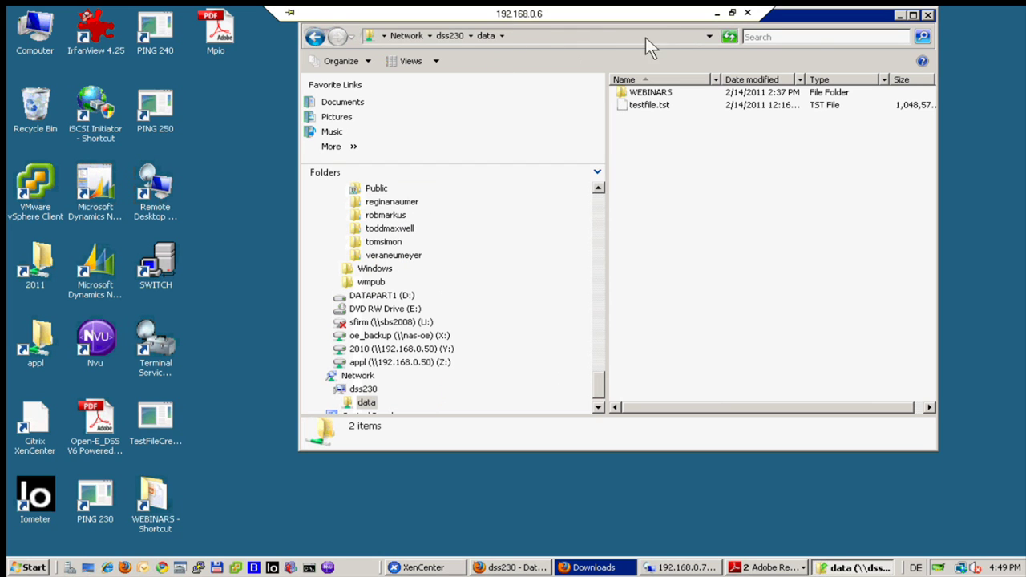
{"action": "left_click_drag", "start_coordinate": [745, 14], "coordinate": [646, 71]}
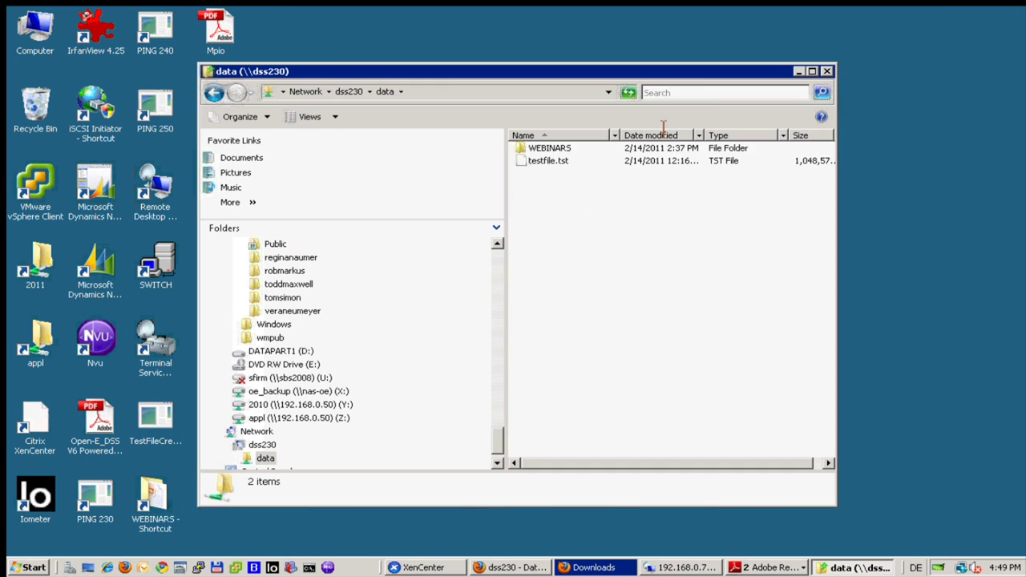
Step: Open the WEBINARS folder, then return to the data share listing
{"action": "double_click", "coordinate": [553, 149]}
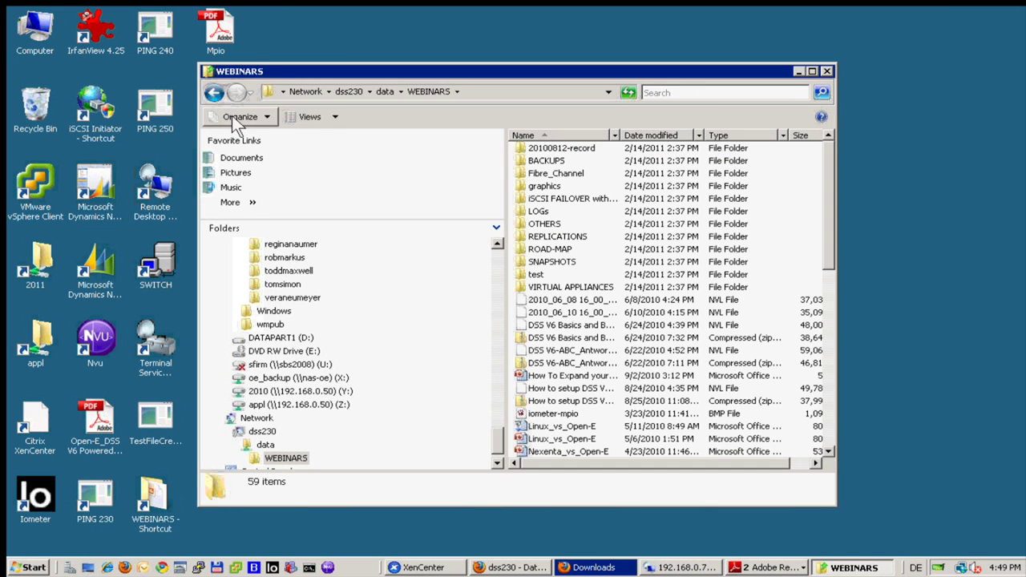
{"action": "left_click", "coordinate": [214, 93]}
{"action": "left_click", "coordinate": [543, 181]}
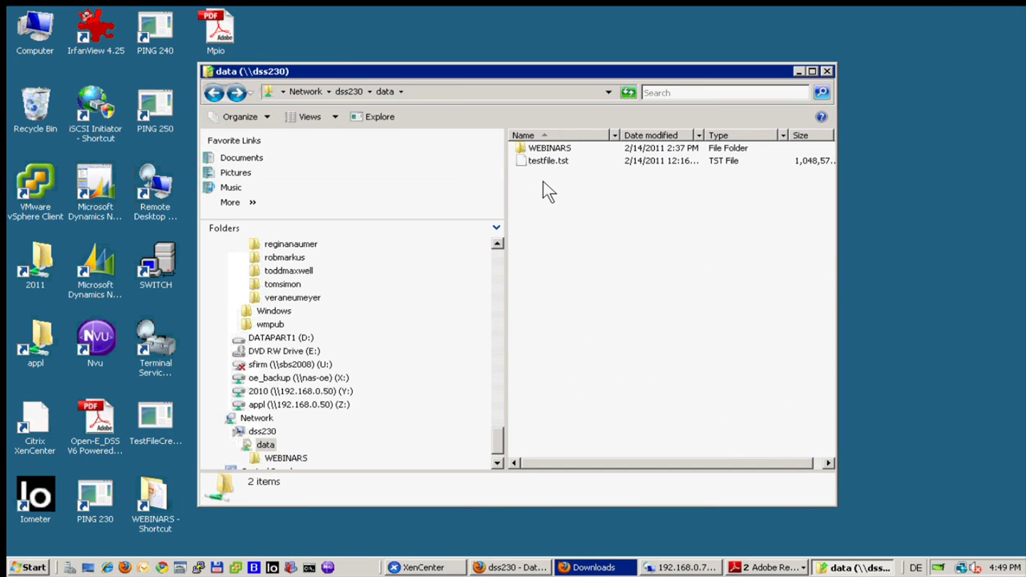
{"action": "left_click", "coordinate": [491, 91]}
Step: Trim the address to \\dss230\ and open the snap00 share from the suggestions
{"action": "left_click", "coordinate": [504, 94]}
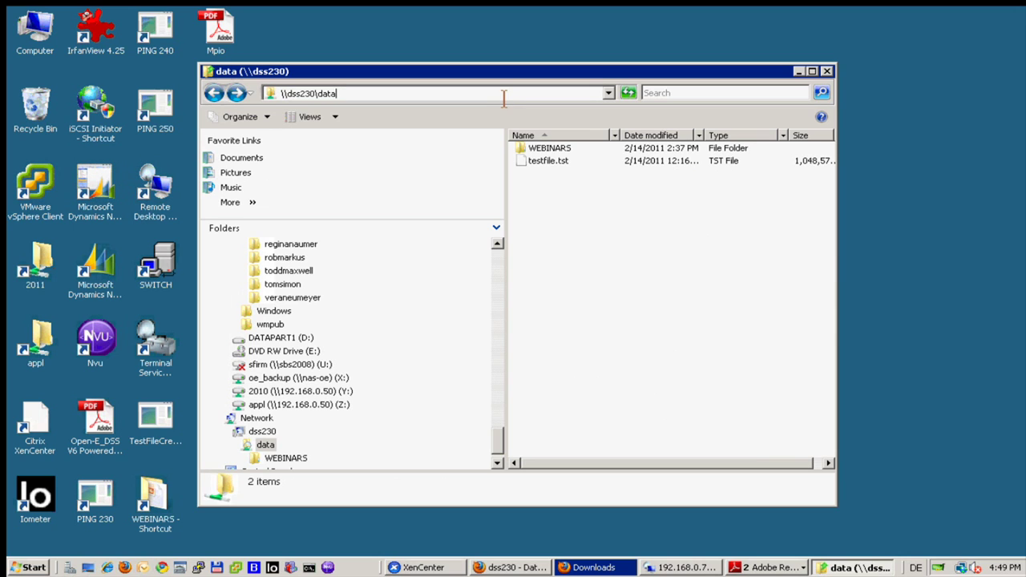
{"action": "key", "text": "BackSpace"}
{"action": "key", "text": "BackSpace"}
{"action": "key", "text": "BackSpace"}
{"action": "key", "text": "BackSpace"}
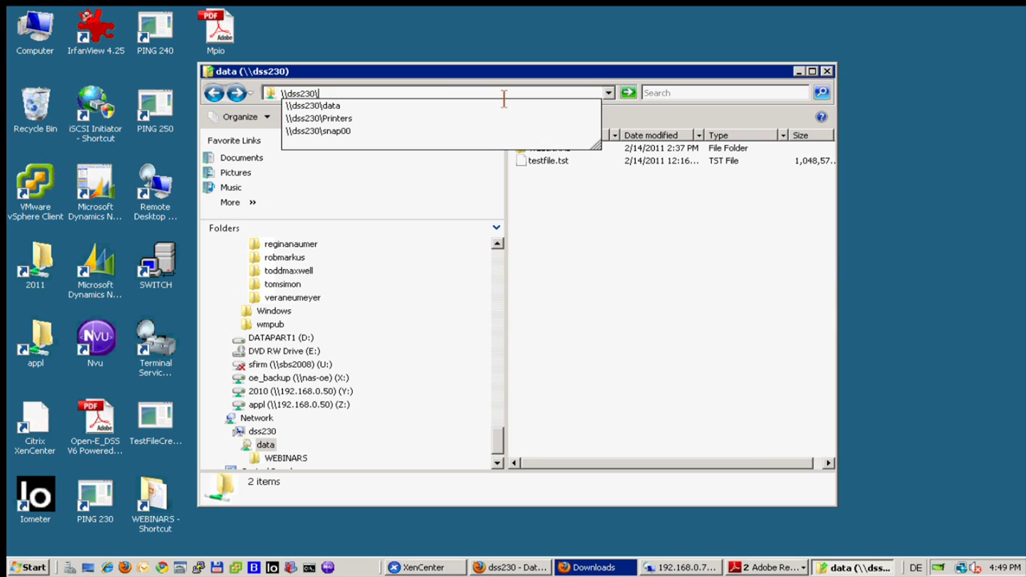
{"action": "key", "text": "Down"}
{"action": "key", "text": "Down"}
{"action": "key", "text": "Down"}
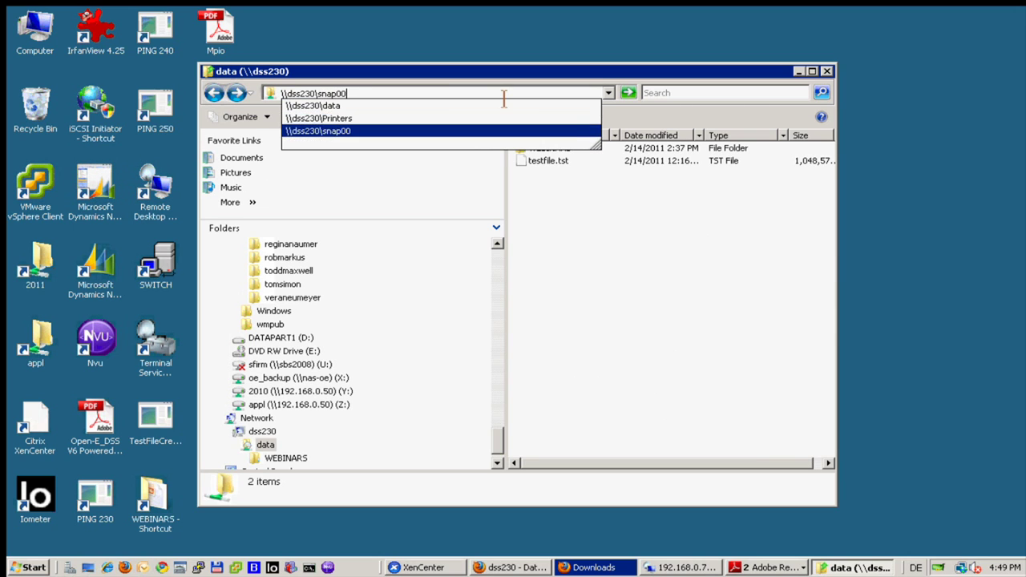
{"action": "key", "text": "Return"}
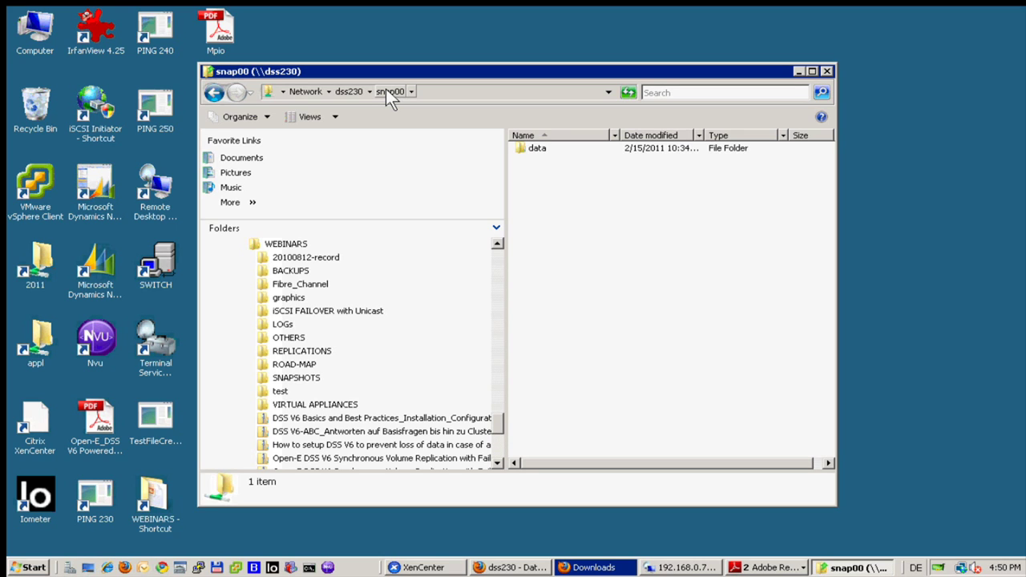
Step: Open the snapshot's data folder and then its WEBINARS folder (60 items)
{"action": "double_click", "coordinate": [535, 149]}
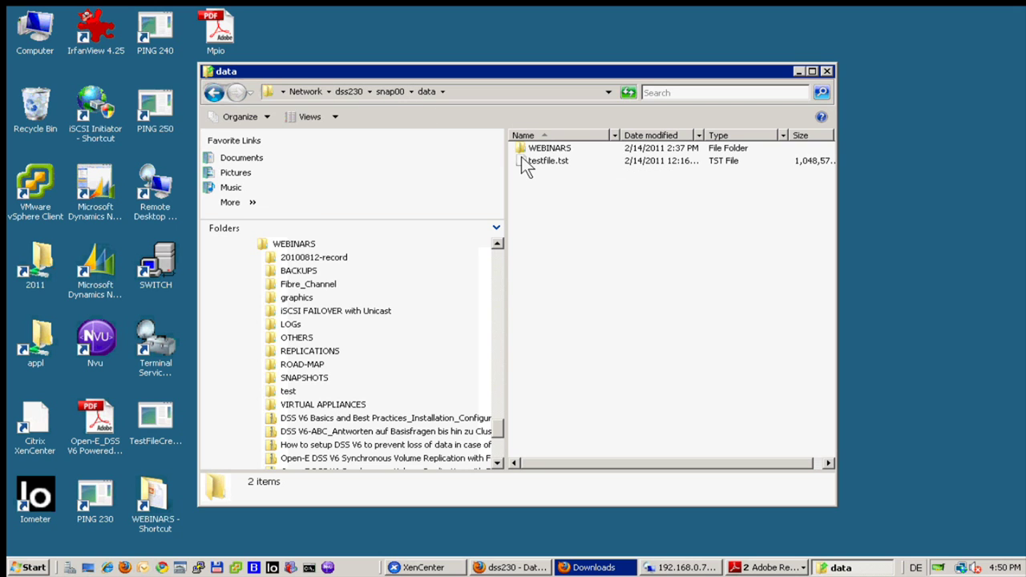
{"action": "mouse_move", "coordinate": [522, 158]}
{"action": "double_click", "coordinate": [535, 150]}
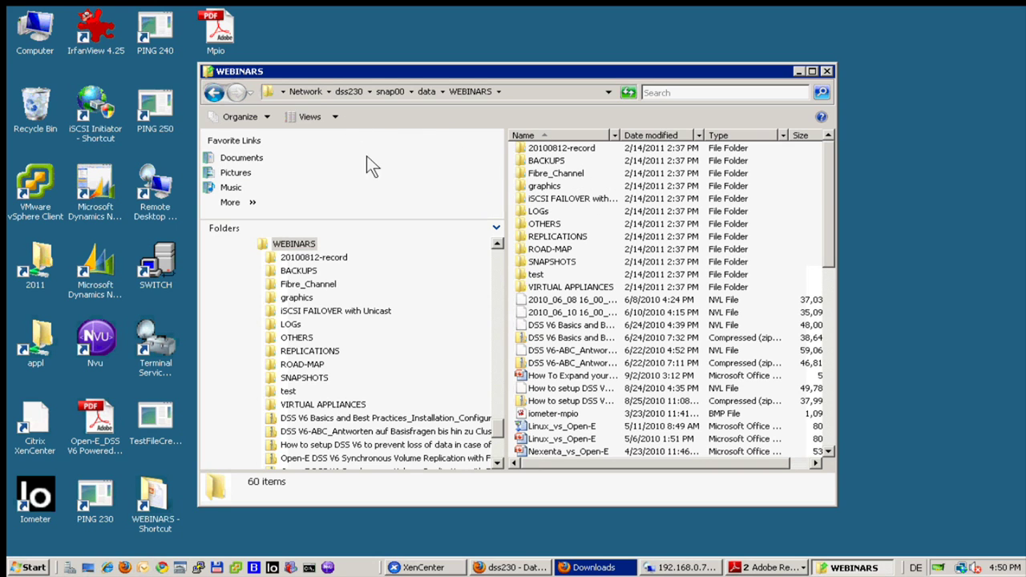
Step: Go back from the snapshot's WEBINARS folder to the original \\dss230\data share
{"action": "left_click", "coordinate": [211, 86]}
{"action": "left_click", "coordinate": [211, 86]}
{"action": "left_click", "coordinate": [211, 86]}
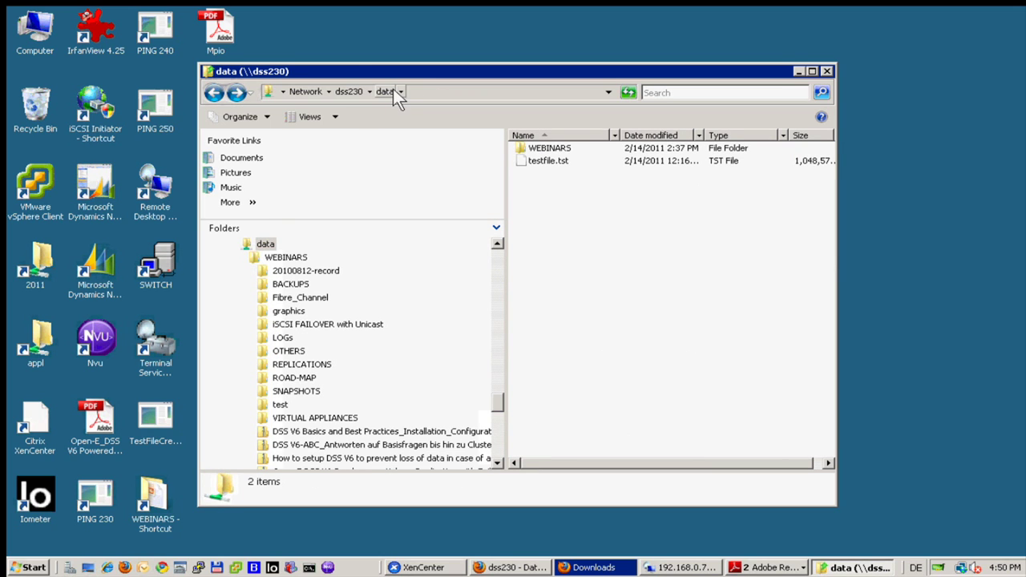
Step: Permanently delete WEBINARS and testfile.tst, confirming both prompts including the Thumbs file
{"action": "left_click", "coordinate": [549, 149]}
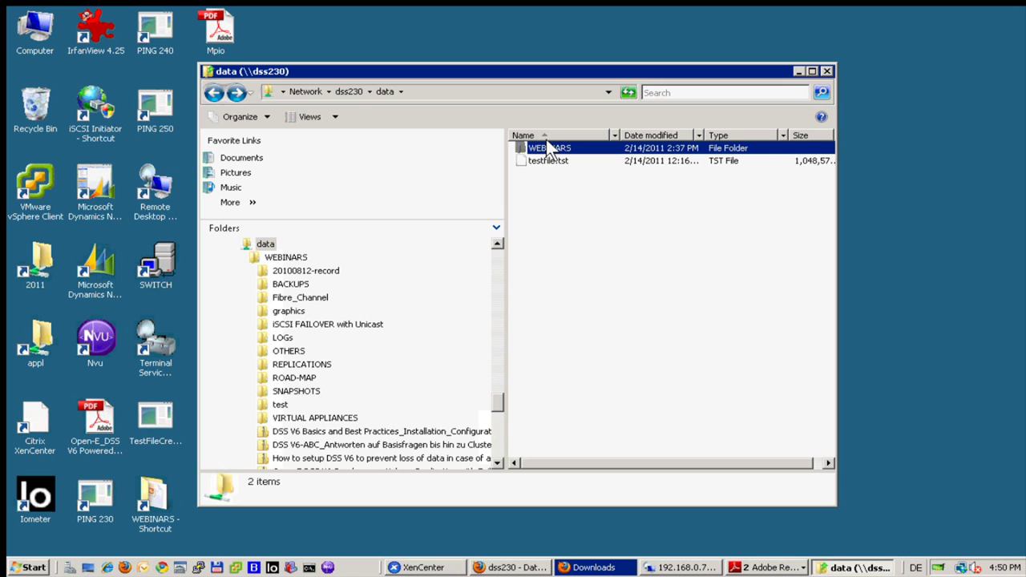
{"action": "key", "text": "ctrl+a"}
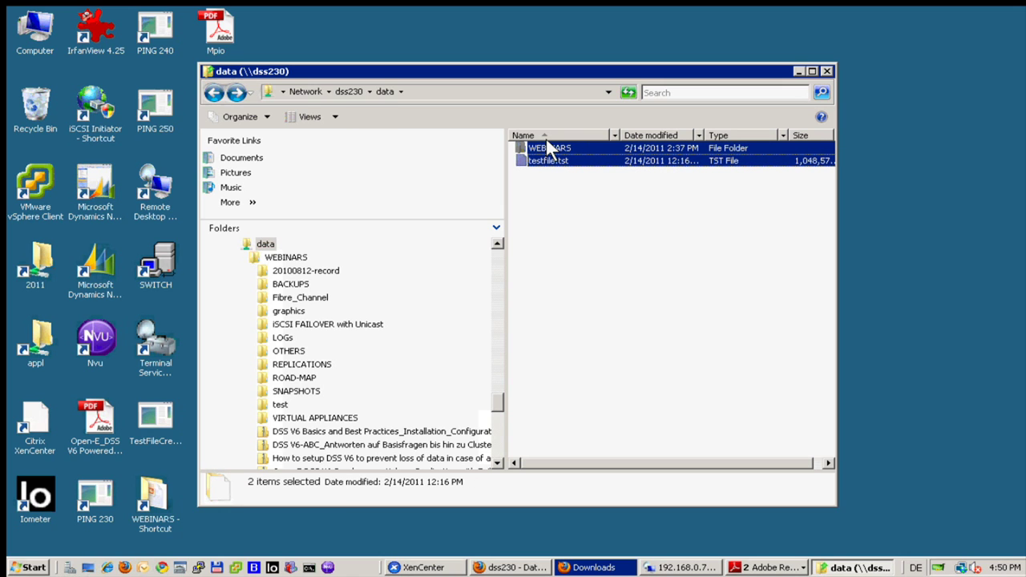
{"action": "key", "text": "Delete"}
{"action": "key", "text": "Return"}
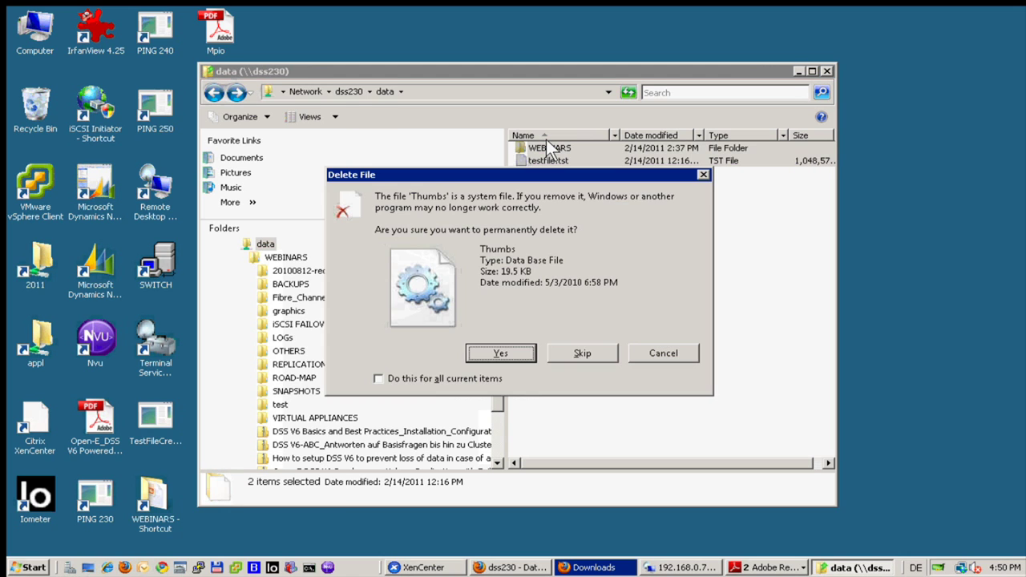
{"action": "key", "text": "Return"}
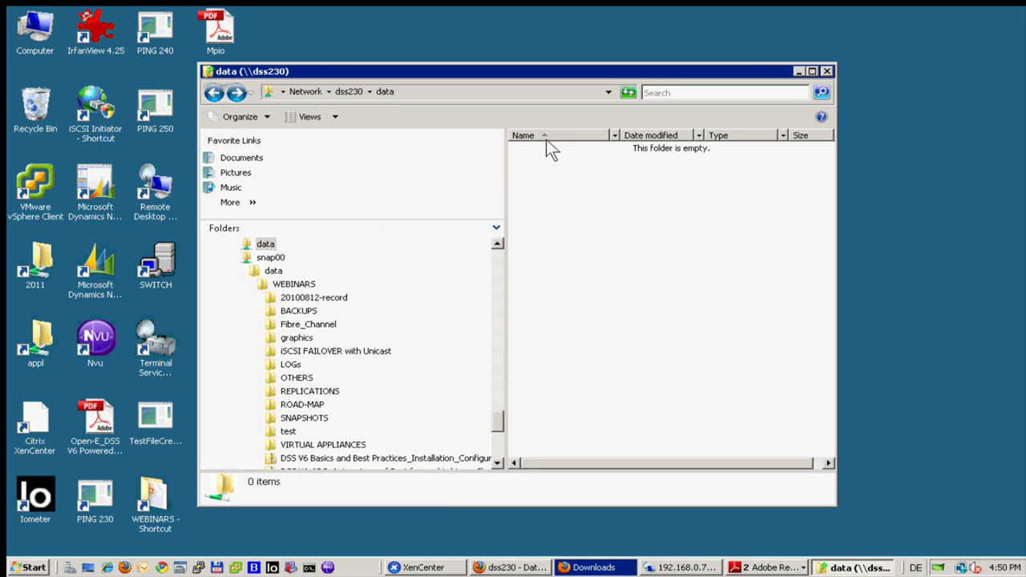
Step: Open \\dss230\snap00 via the address suggestions and enter its data folder
{"action": "left_click", "coordinate": [606, 92]}
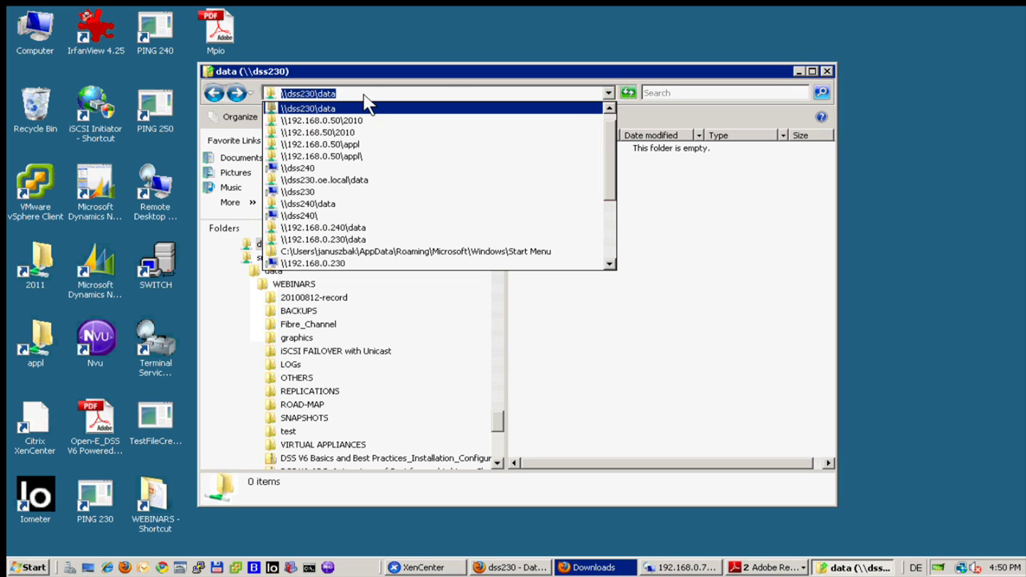
{"action": "left_click", "coordinate": [403, 96]}
{"action": "left_click", "coordinate": [403, 97]}
{"action": "key", "text": "BackSpace"}
{"action": "key", "text": "BackSpace"}
{"action": "key", "text": "BackSpace"}
{"action": "key", "text": "BackSpace"}
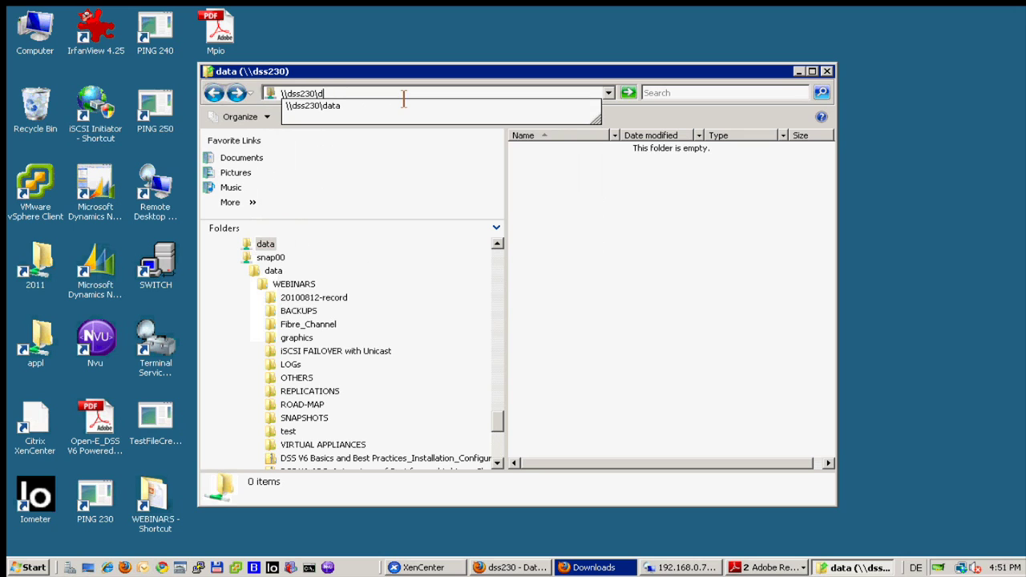
{"action": "key", "text": "Up"}
{"action": "key", "text": "Down"}
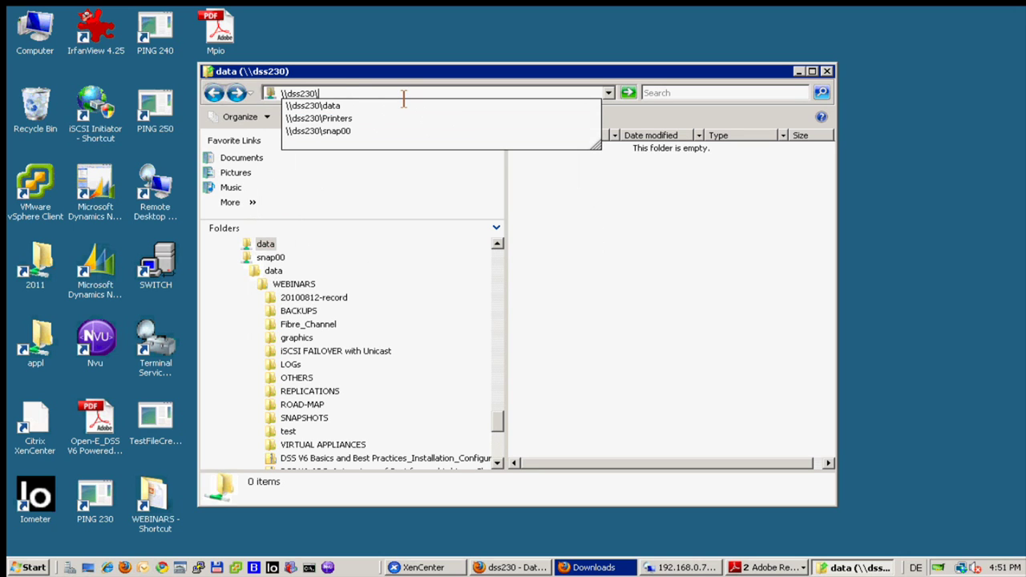
{"action": "key", "text": "Up"}
{"action": "key", "text": "Down"}
{"action": "key", "text": "Down"}
{"action": "key", "text": "Down"}
{"action": "key", "text": "Down"}
{"action": "key", "text": "Return"}
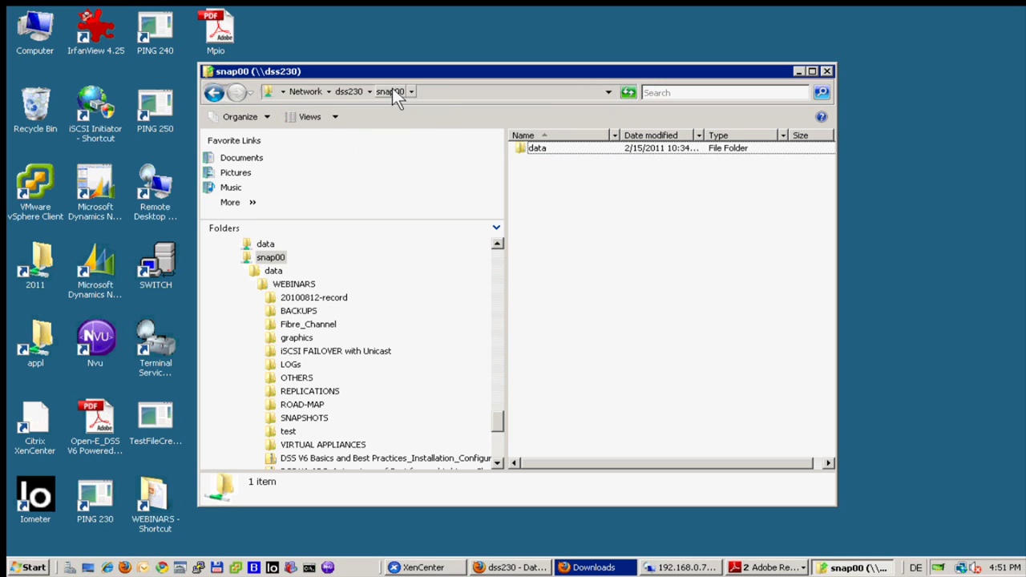
{"action": "double_click", "coordinate": [530, 149]}
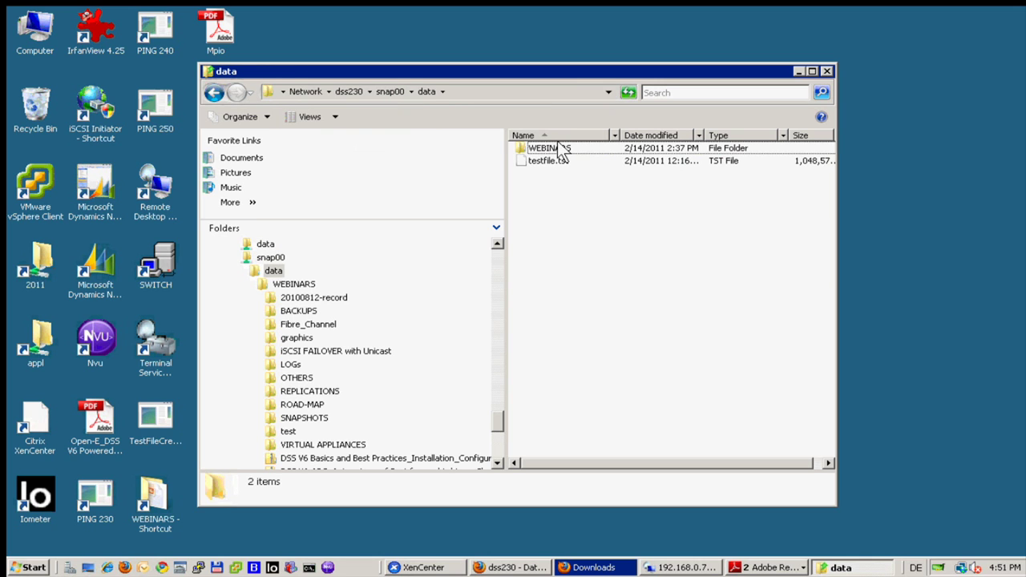
Step: Select WEBINARS and testfile.tst in the snapshot and copy them
{"action": "left_click", "coordinate": [559, 146]}
{"action": "key", "text": "Down"}
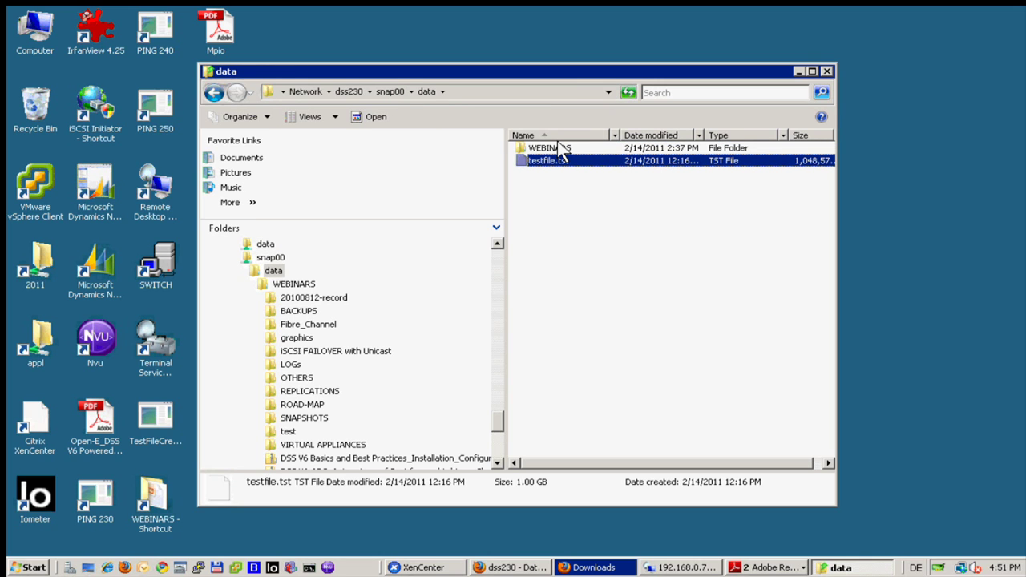
{"action": "key", "text": "Up"}
{"action": "key", "text": "shift+Down"}
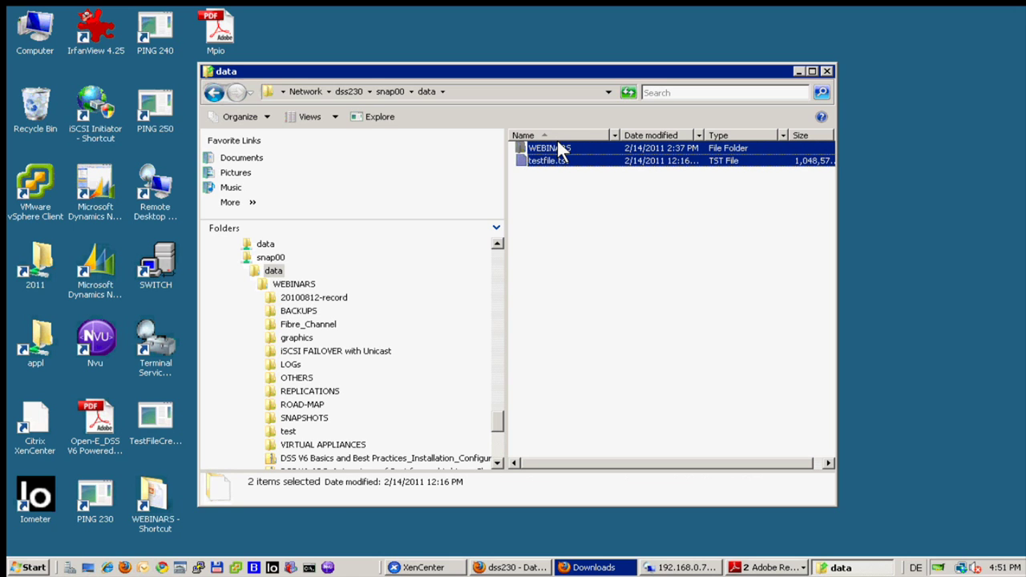
{"action": "right_click", "coordinate": [599, 158]}
{"action": "left_click", "coordinate": [629, 213]}
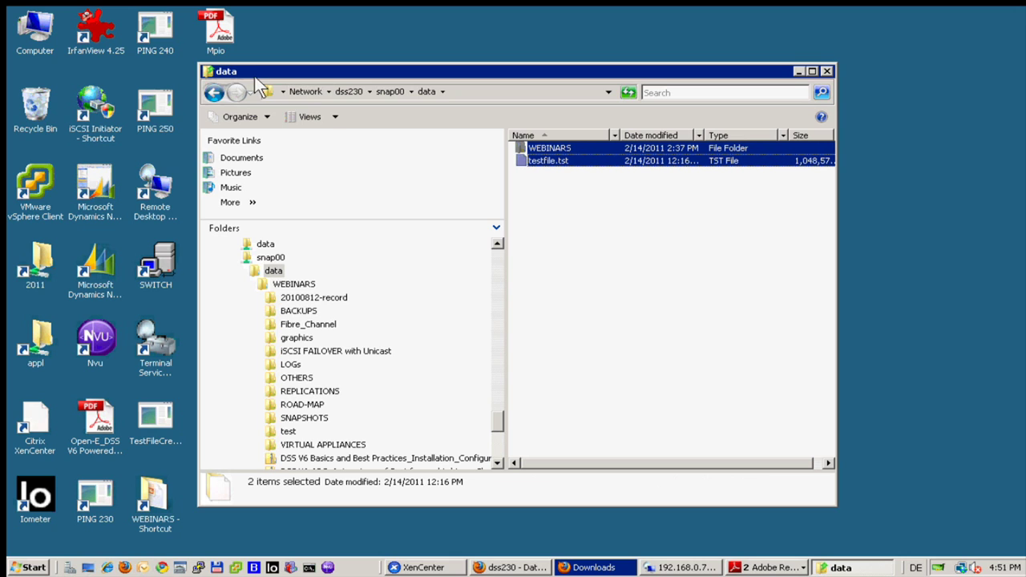
Step: Return to the empty \\dss230\data share without pasting yet
{"action": "left_click", "coordinate": [214, 93]}
{"action": "left_click", "coordinate": [214, 94]}
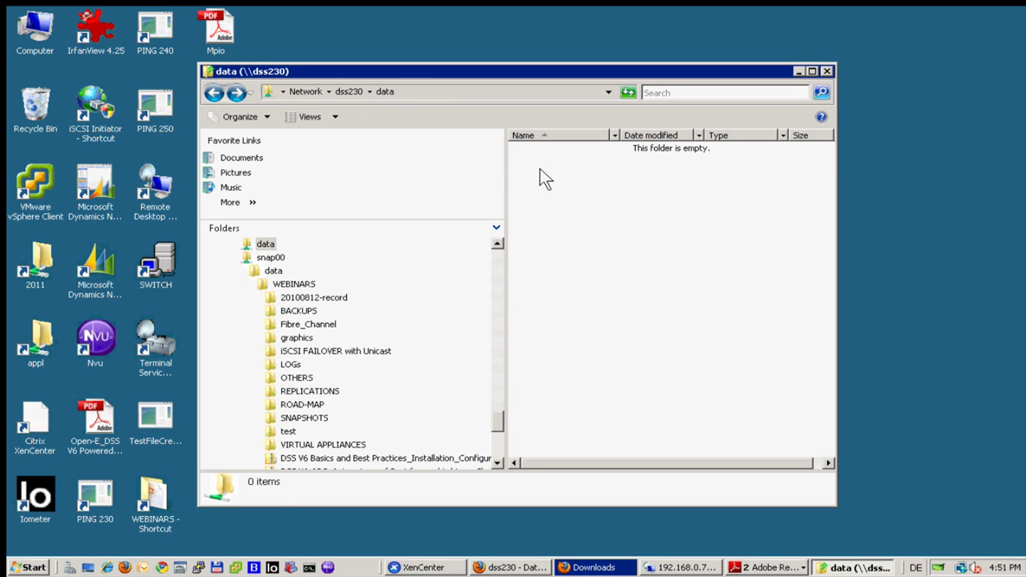
{"action": "right_click", "coordinate": [552, 171]}
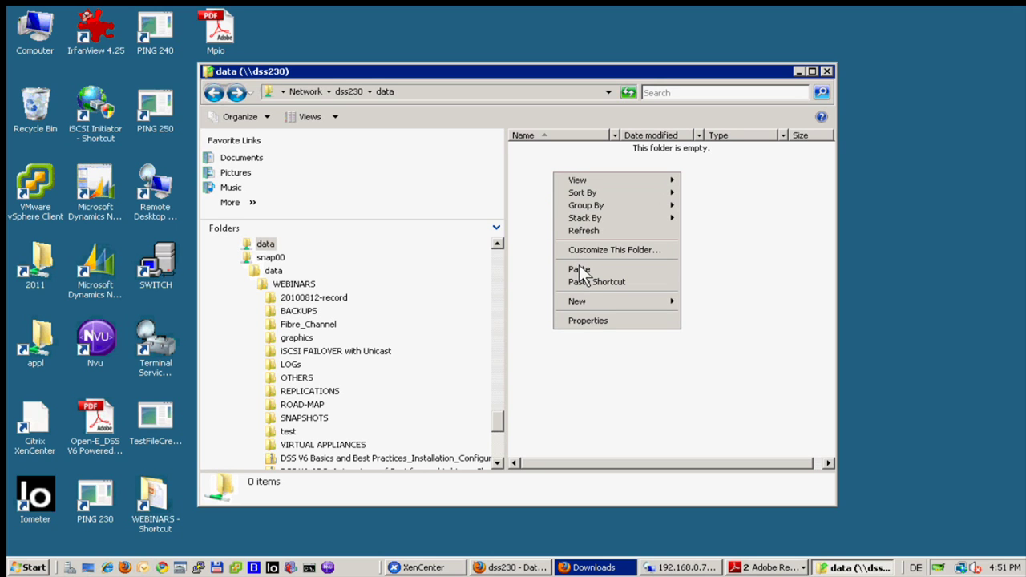
{"action": "left_click", "coordinate": [526, 184]}
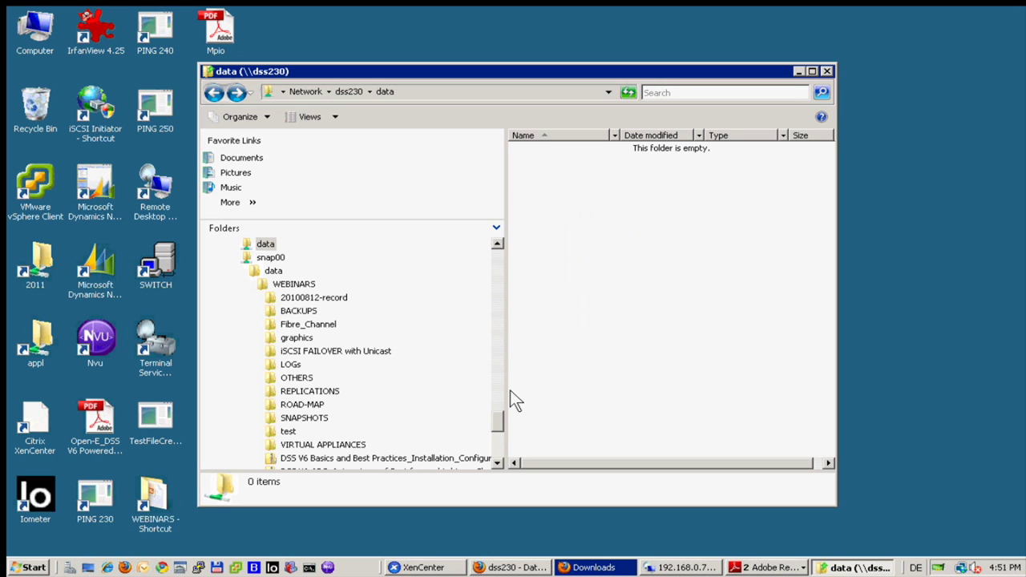
Step: Open MAINTENANCE > snapshot and expand snap00000's details, showing 10.05% usage on lv0000
{"action": "left_click", "coordinate": [509, 568]}
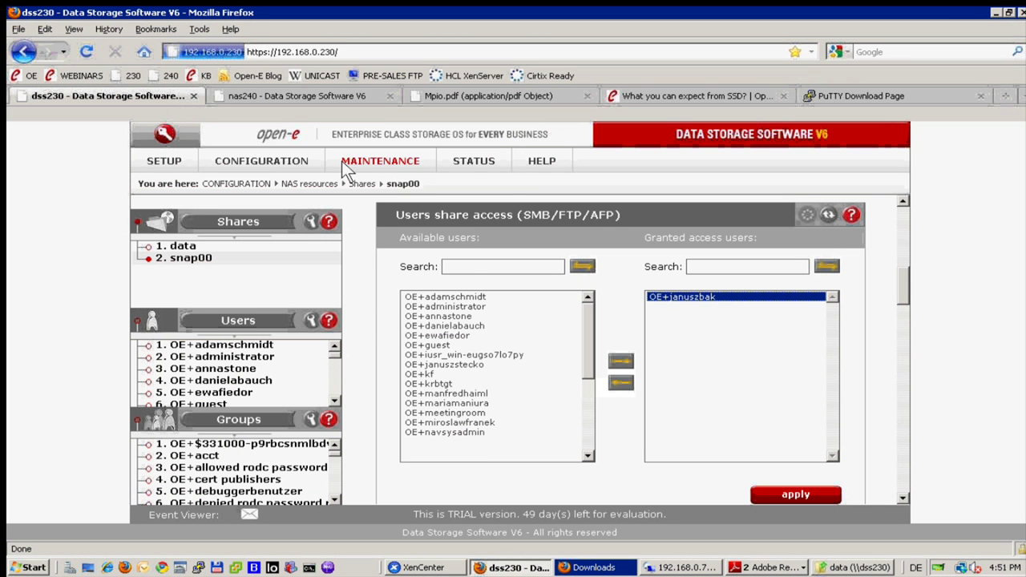
{"action": "left_click", "coordinate": [343, 160]}
{"action": "mouse_move", "coordinate": [364, 247]}
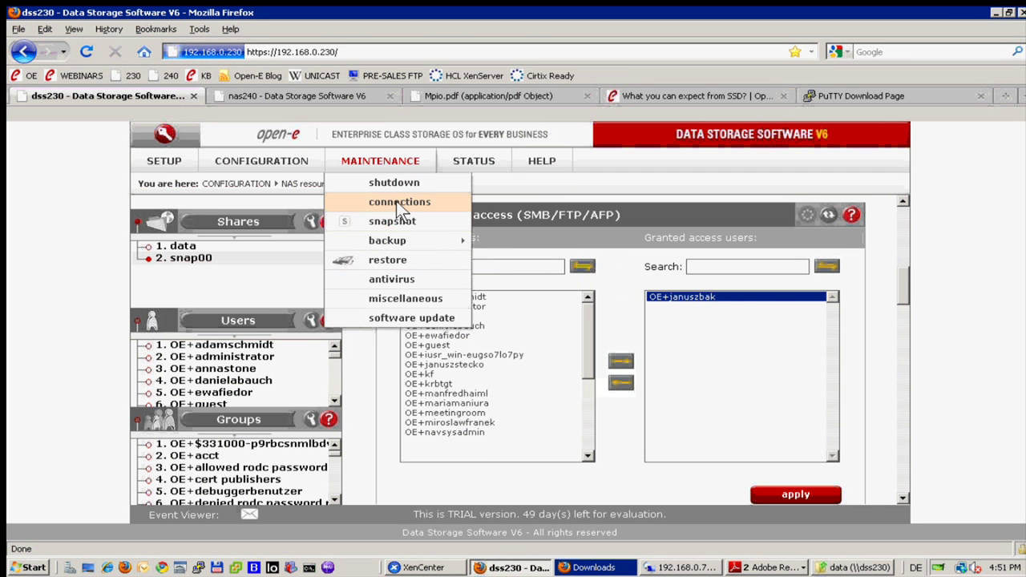
{"action": "left_click", "coordinate": [404, 221]}
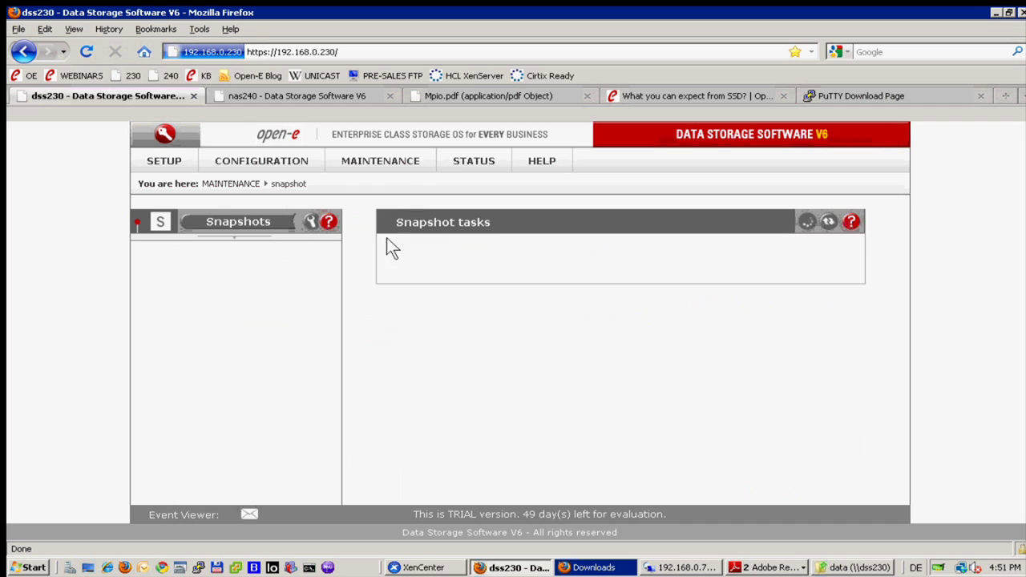
{"action": "left_click", "coordinate": [406, 268]}
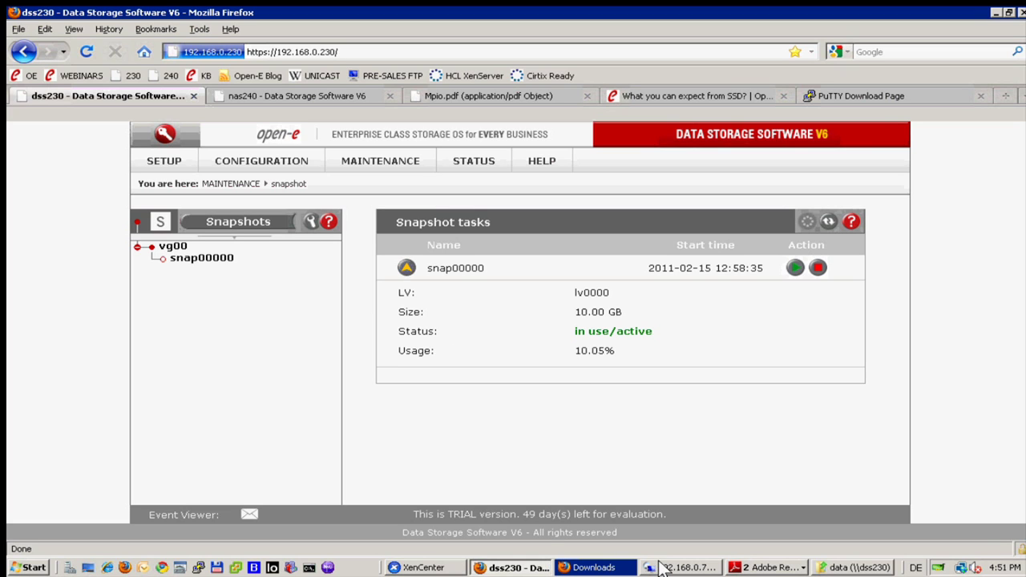
{"action": "key", "text": "alt+Tab"}
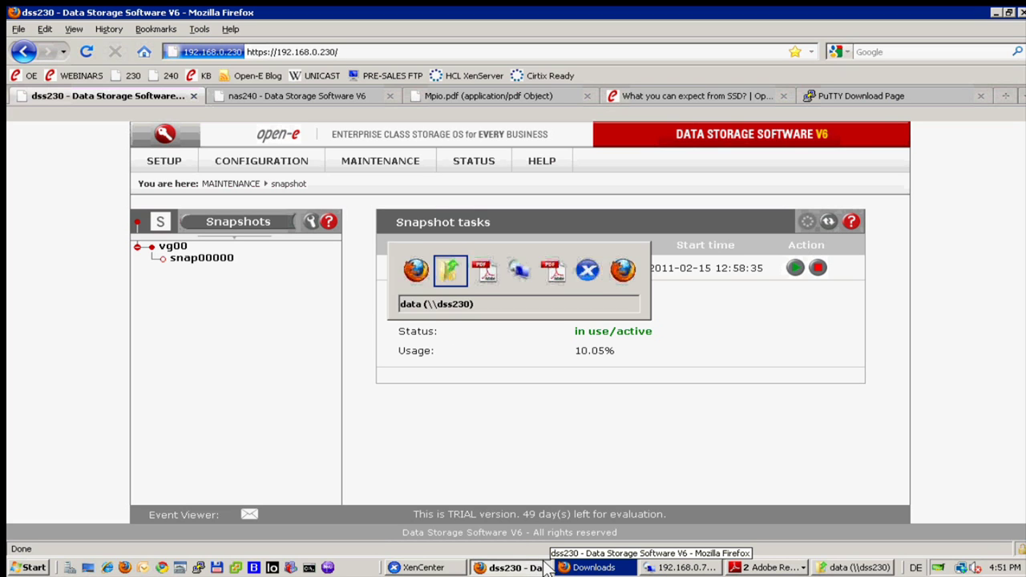
Step: Paste the 257 items (2.60 GB) into the data share and show the copy details
{"action": "right_click", "coordinate": [548, 215]}
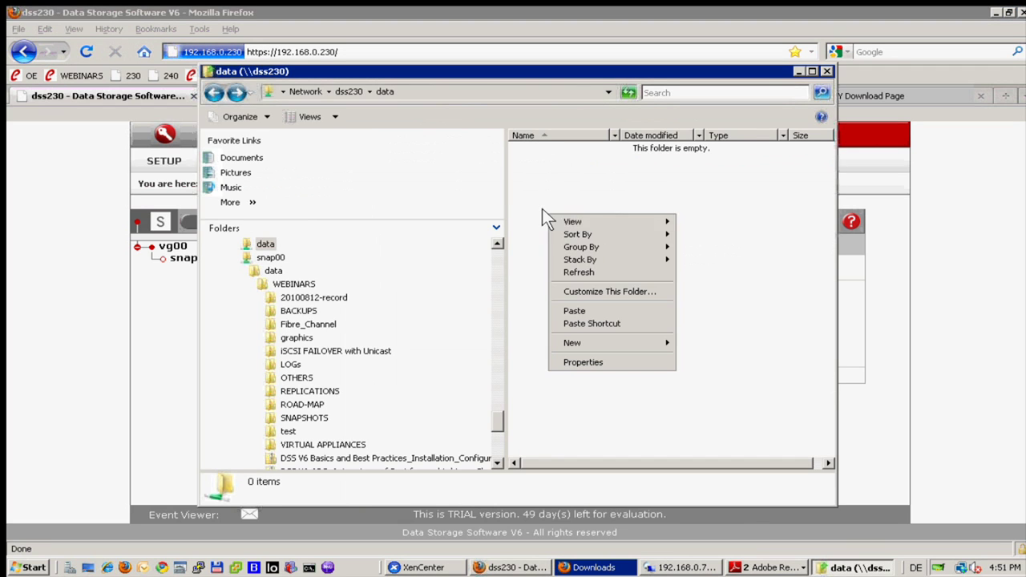
{"action": "left_click", "coordinate": [576, 308]}
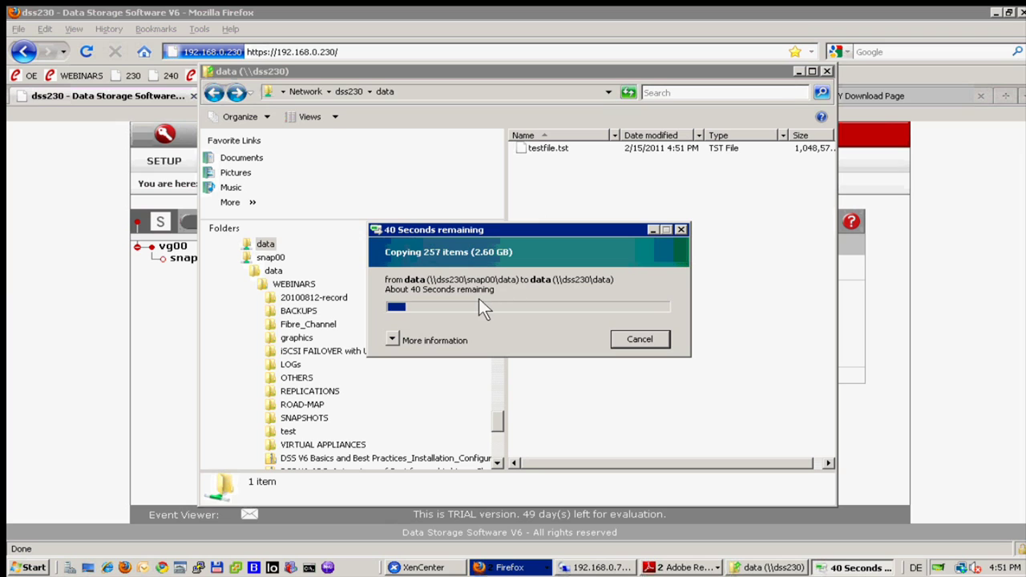
{"action": "left_click", "coordinate": [392, 339]}
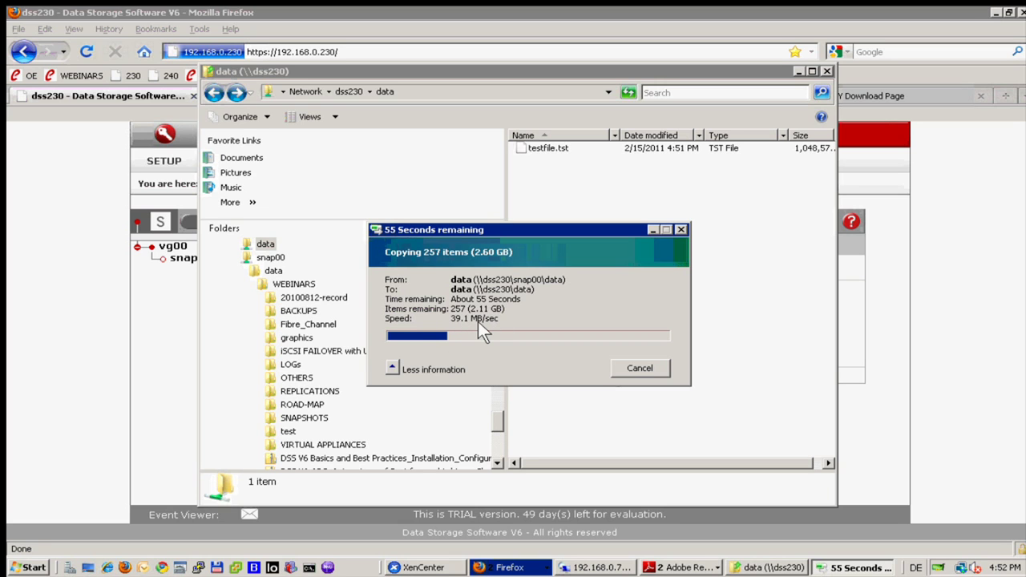
{"action": "left_click", "coordinate": [158, 356]}
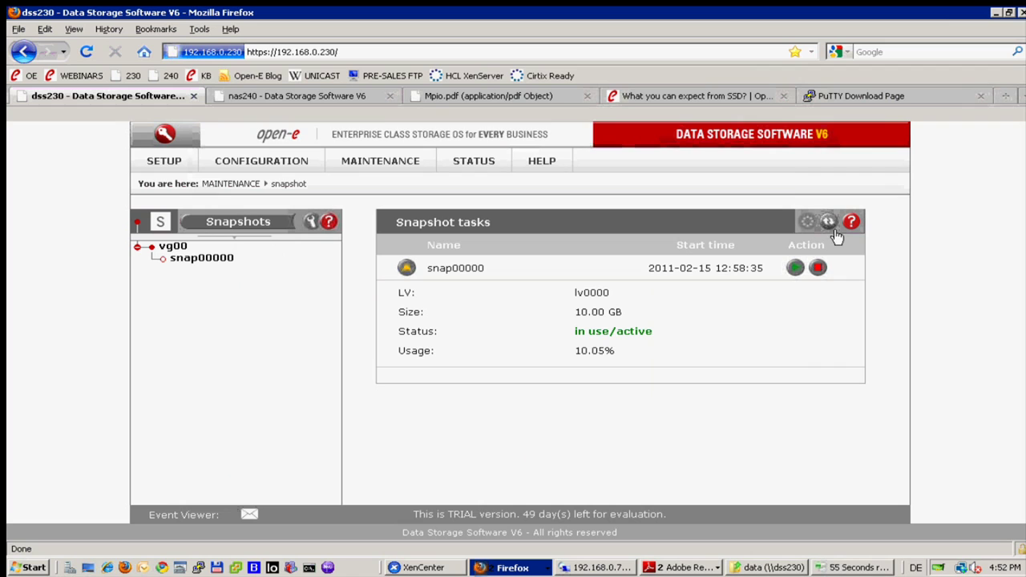
Step: Repeatedly reload snap00000's details to watch its usage grow during the copy
{"action": "left_click", "coordinate": [406, 269]}
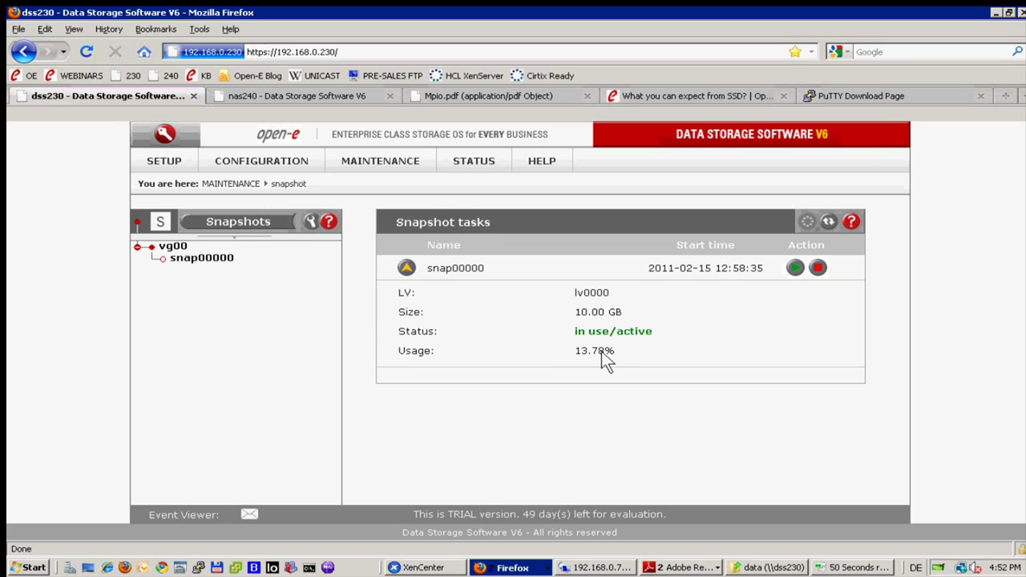
{"action": "left_click", "coordinate": [407, 268]}
{"action": "left_click", "coordinate": [406, 269]}
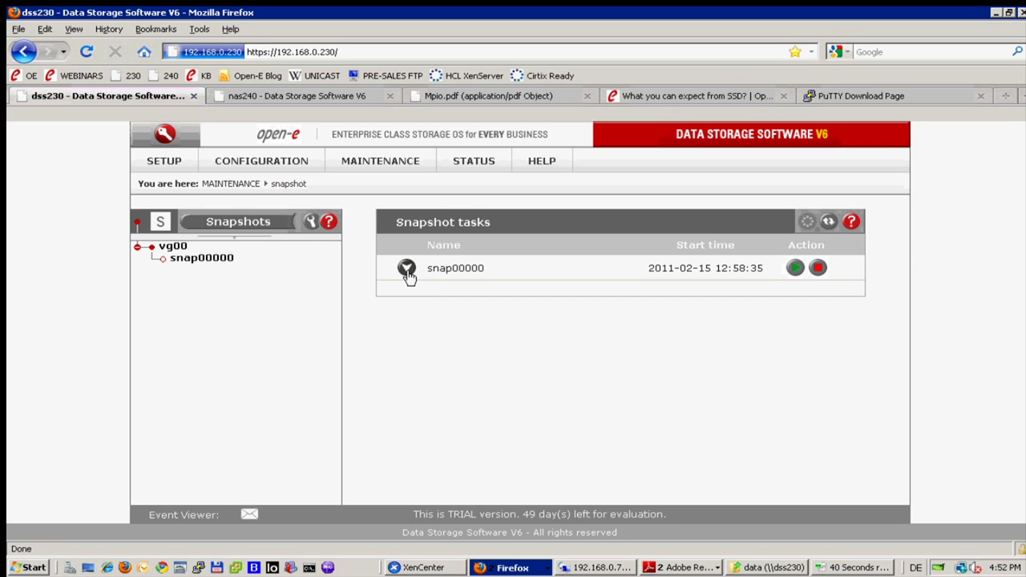
{"action": "left_click", "coordinate": [407, 269]}
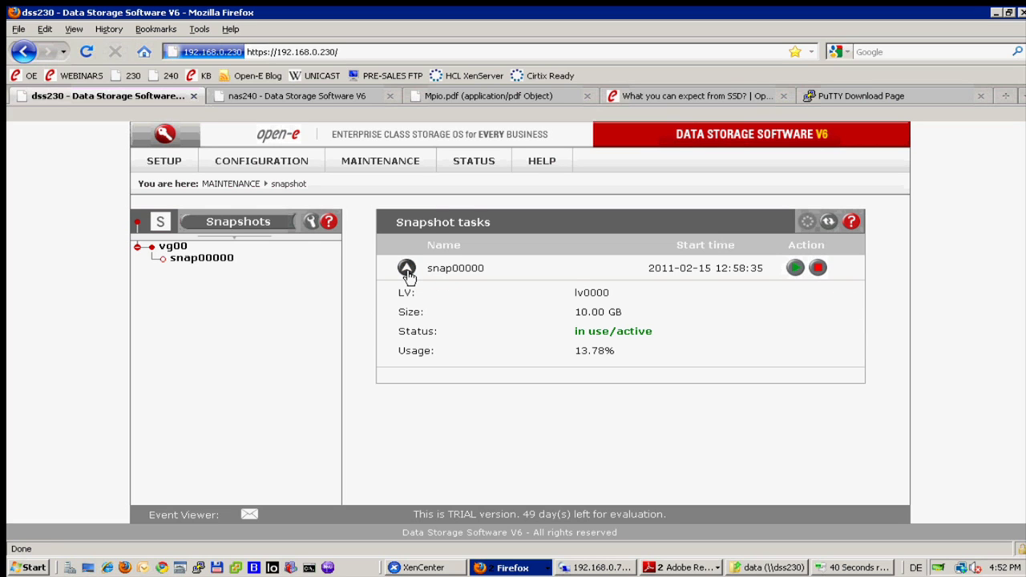
{"action": "key", "text": "alt+Tab"}
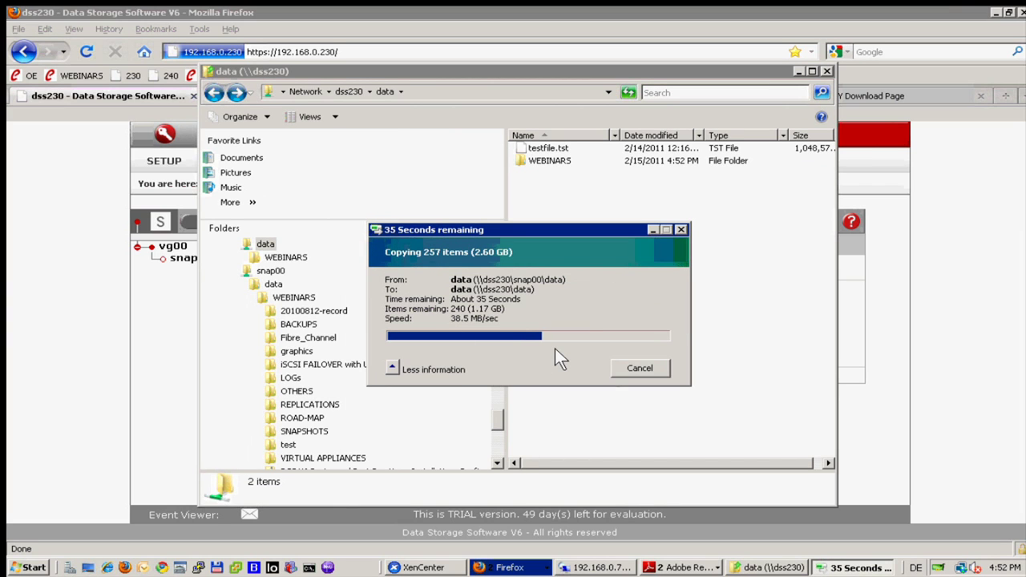
{"action": "key", "text": "alt+Tab"}
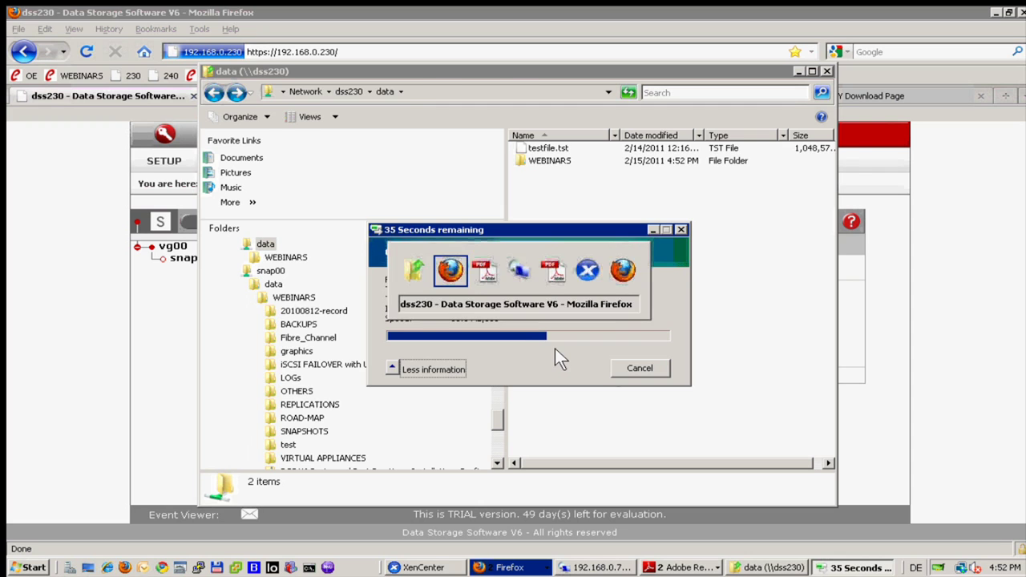
{"action": "left_click", "coordinate": [406, 269]}
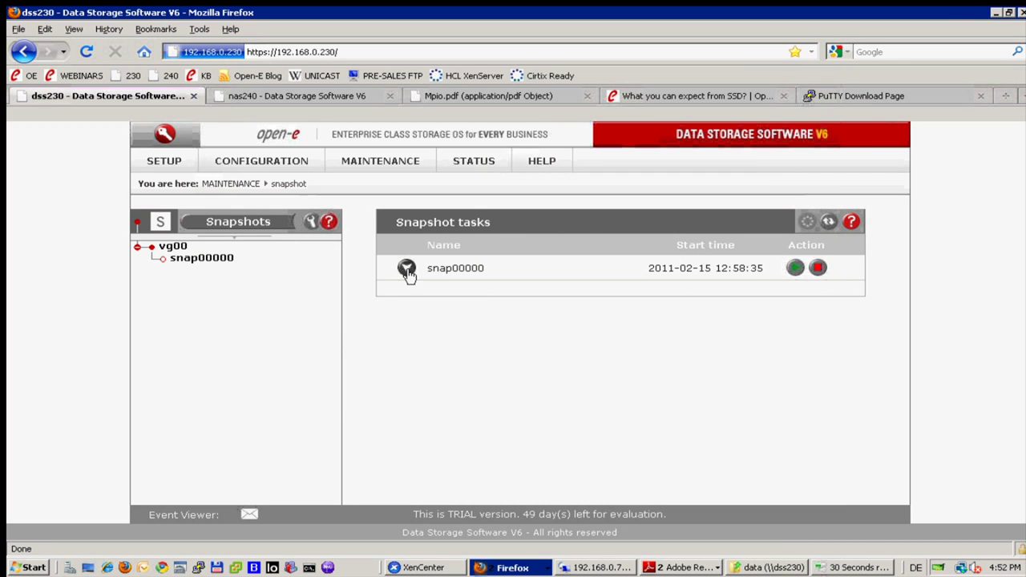
{"action": "left_click", "coordinate": [407, 270]}
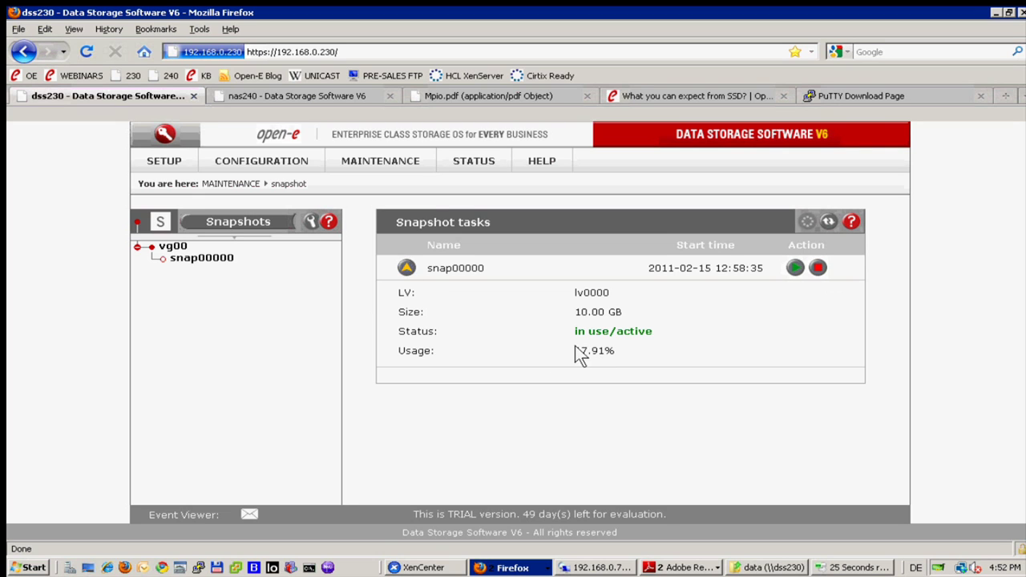
{"action": "left_click", "coordinate": [405, 273]}
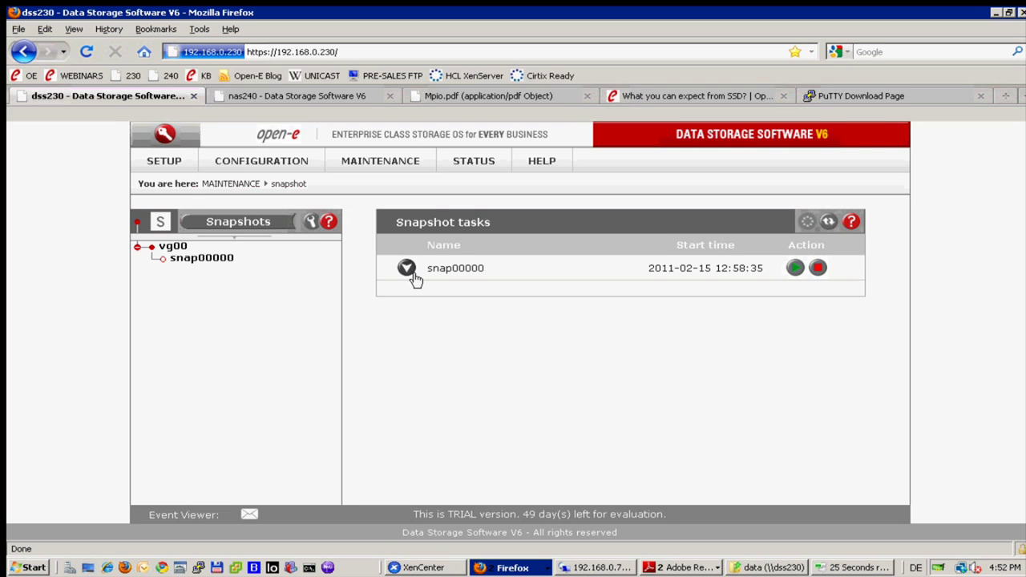
{"action": "left_click", "coordinate": [408, 270]}
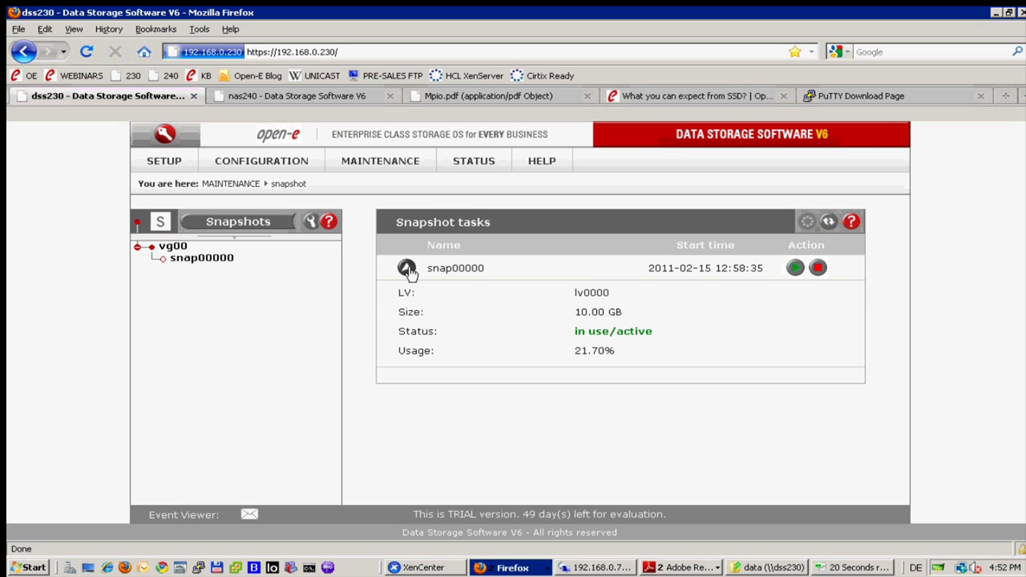
{"action": "left_click", "coordinate": [407, 271]}
{"action": "left_click", "coordinate": [407, 269]}
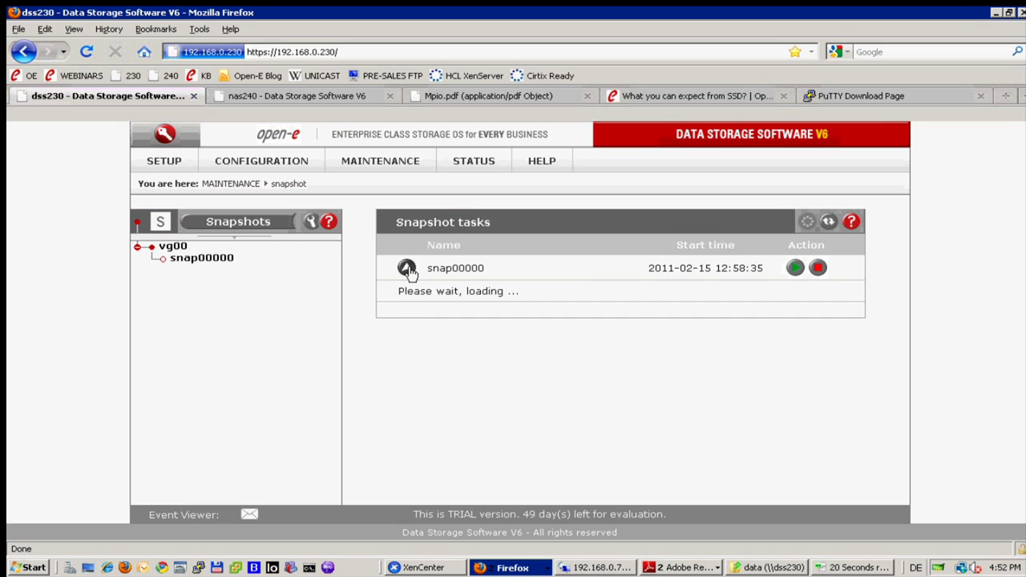
Step: Check the restored data share, then reload snap00000's details to read 26.90% usage
{"action": "key", "text": "alt+Tab"}
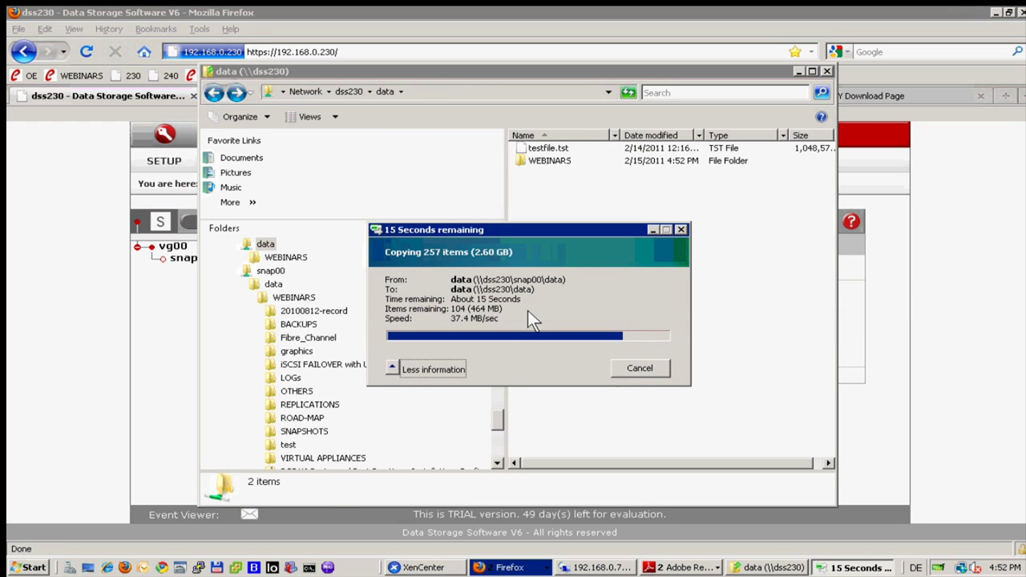
{"action": "key", "text": "alt+Tab"}
{"action": "left_click", "coordinate": [407, 270]}
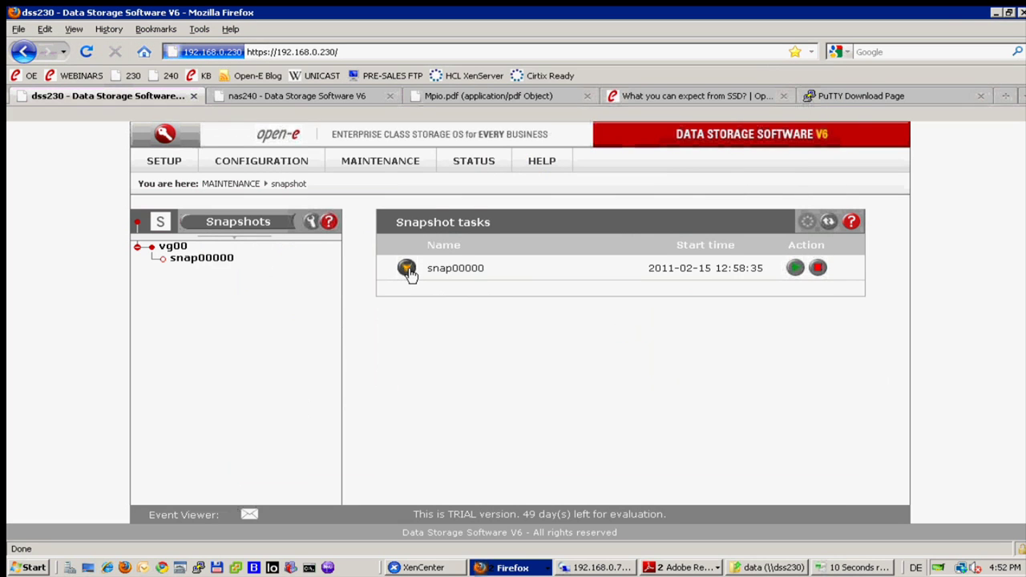
{"action": "left_click", "coordinate": [407, 271]}
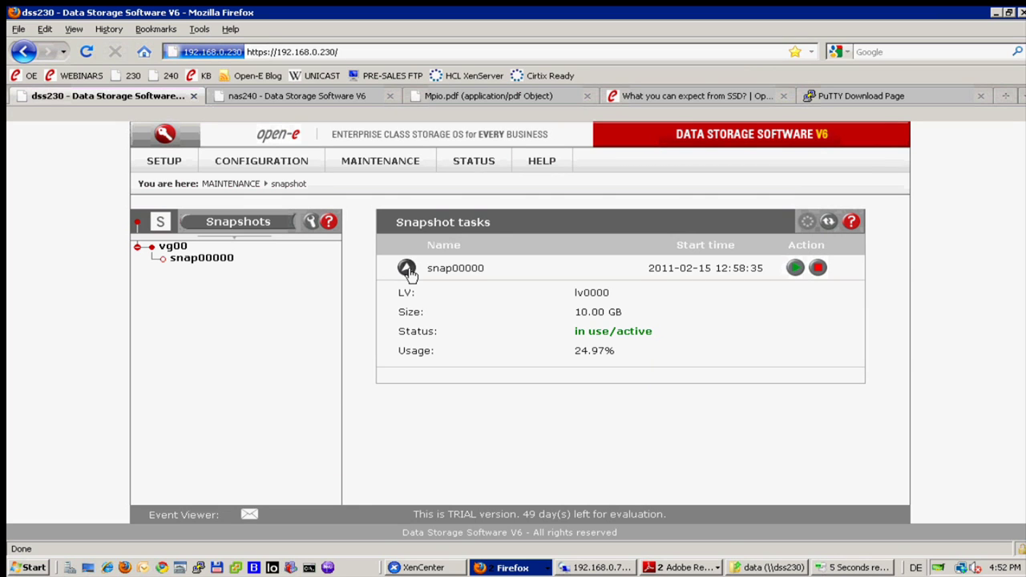
{"action": "left_click", "coordinate": [407, 271]}
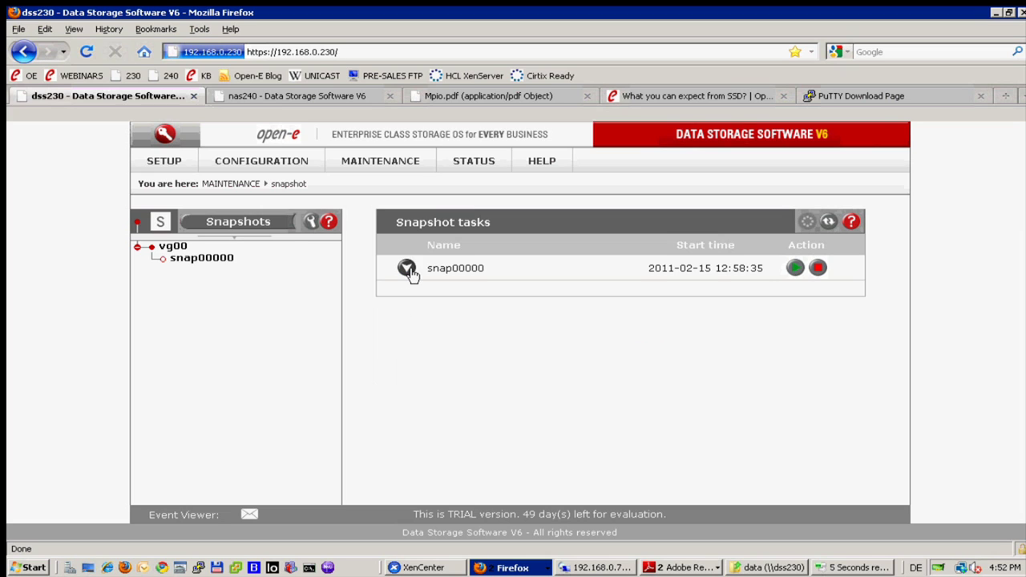
{"action": "left_click", "coordinate": [407, 271]}
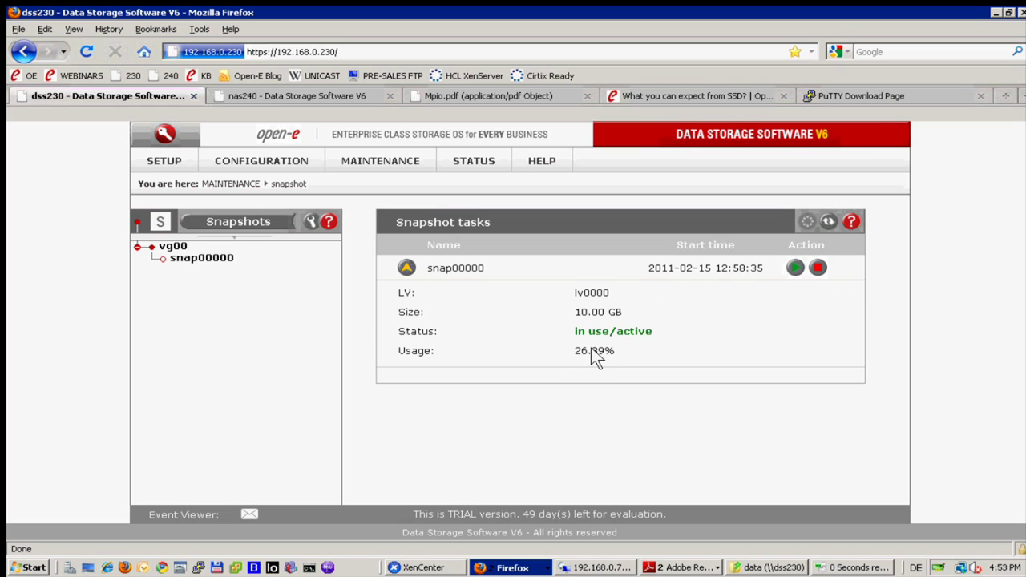
{"action": "key", "text": "alt+Tab"}
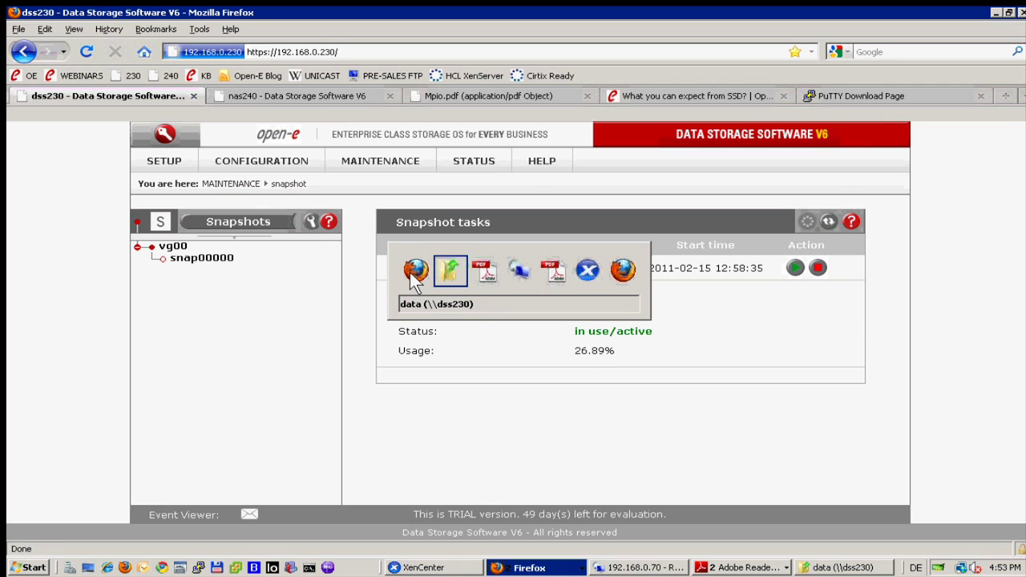
{"action": "left_click", "coordinate": [570, 176]}
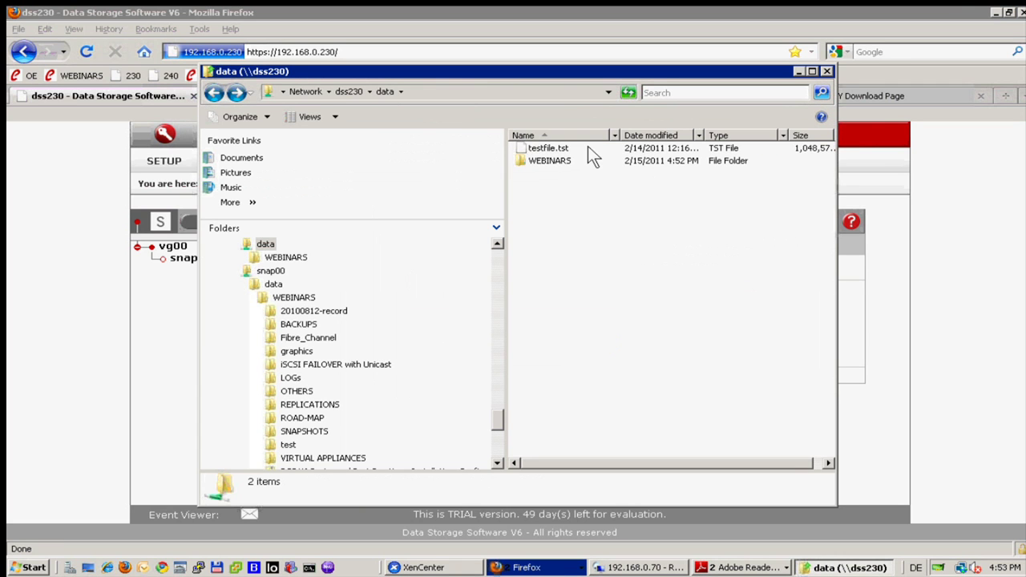
{"action": "key", "text": "alt+Tab"}
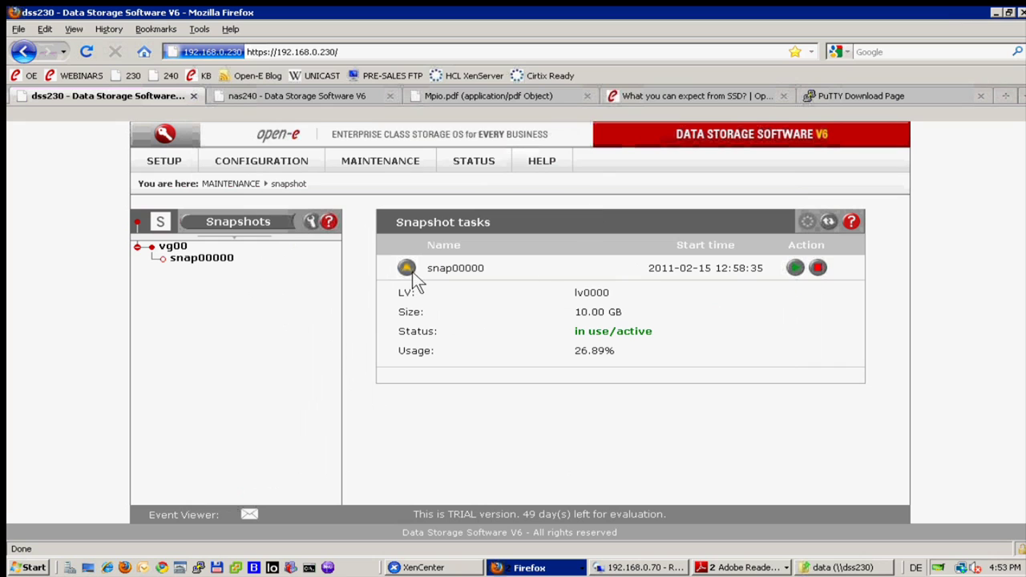
{"action": "left_click", "coordinate": [406, 269]}
{"action": "left_click", "coordinate": [407, 269]}
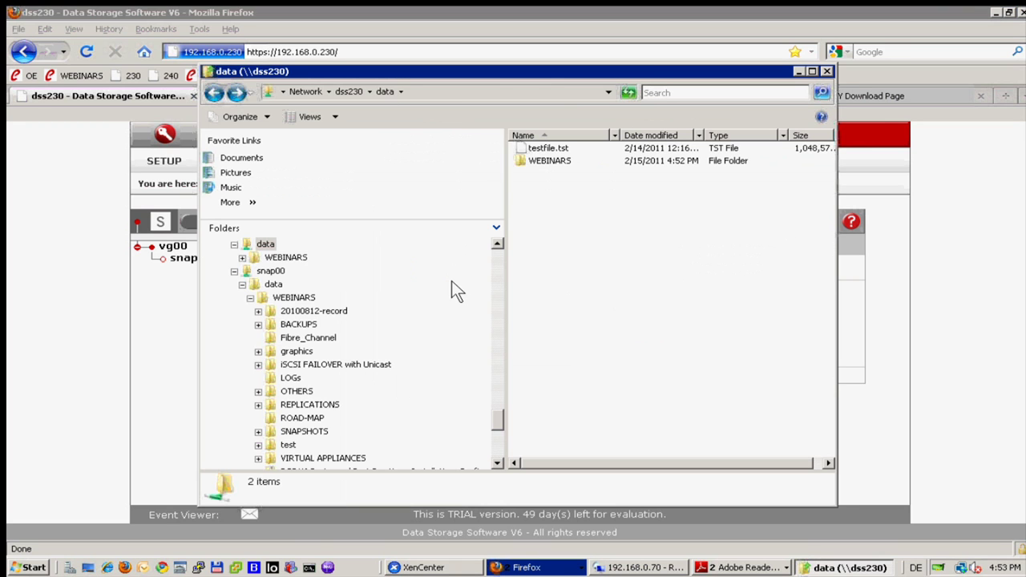
Step: Open WEBINARS, go back, and cancel an accidental delete of both items
{"action": "double_click", "coordinate": [549, 160]}
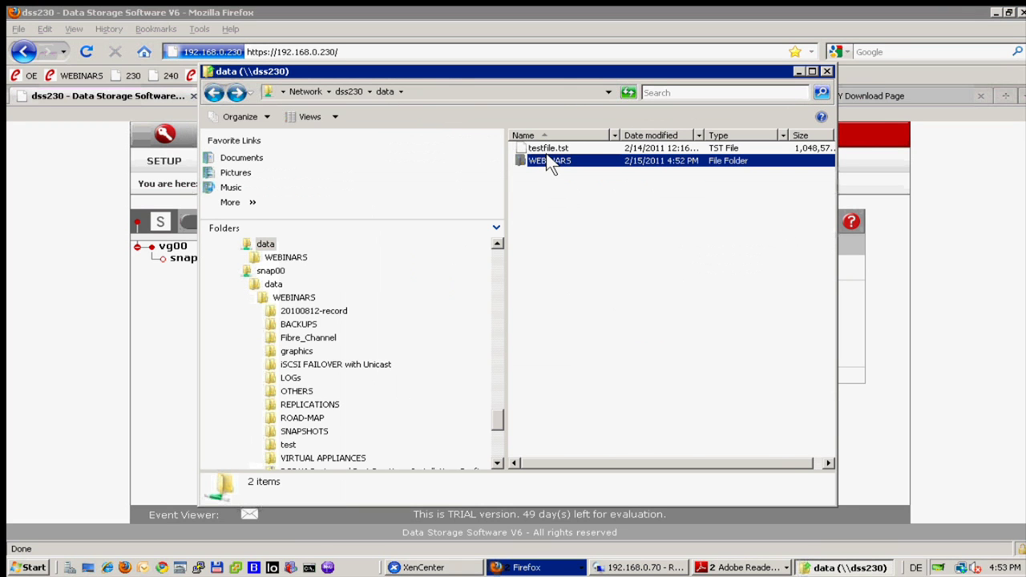
{"action": "left_click", "coordinate": [213, 93]}
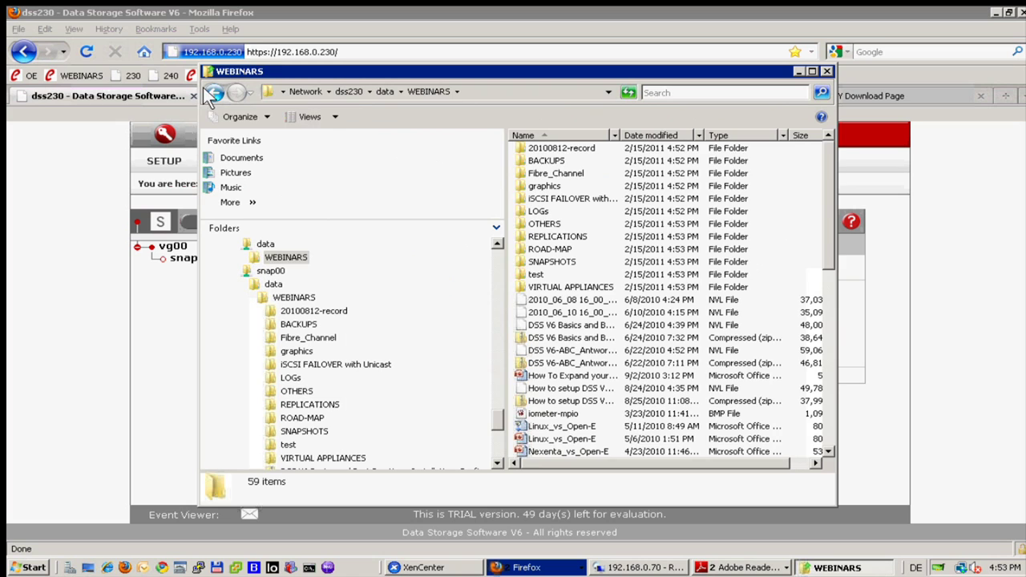
{"action": "left_click", "coordinate": [561, 151]}
{"action": "key", "text": "ctrl+a"}
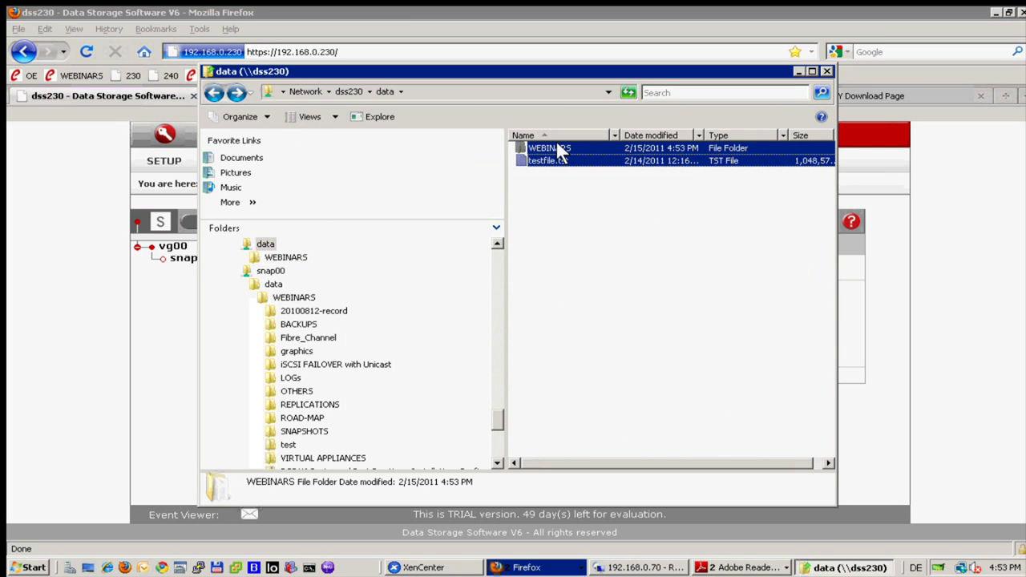
{"action": "key", "text": "Delete"}
{"action": "key", "text": "Escape"}
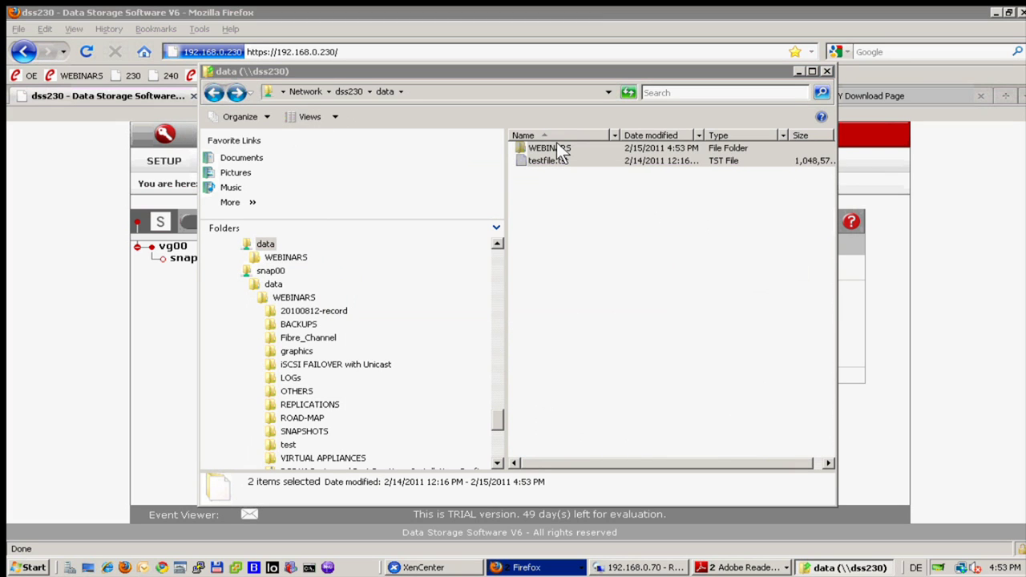
Step: Delete only testfile.tst from the data share, then go forward into WEBINARS (59 items)
{"action": "left_click", "coordinate": [561, 151]}
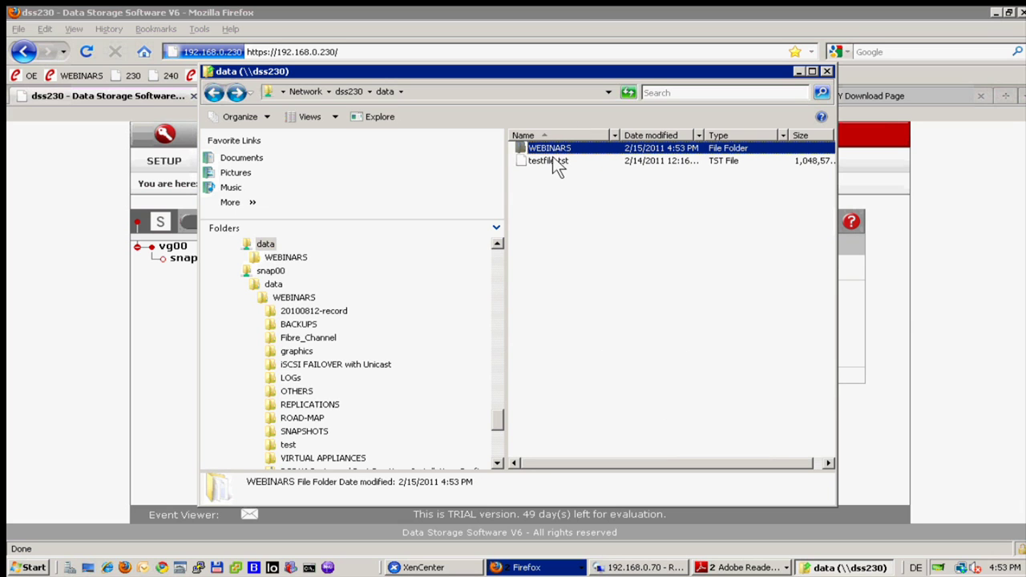
{"action": "left_click", "coordinate": [545, 161]}
{"action": "key", "text": "Delete"}
{"action": "key", "text": "Return"}
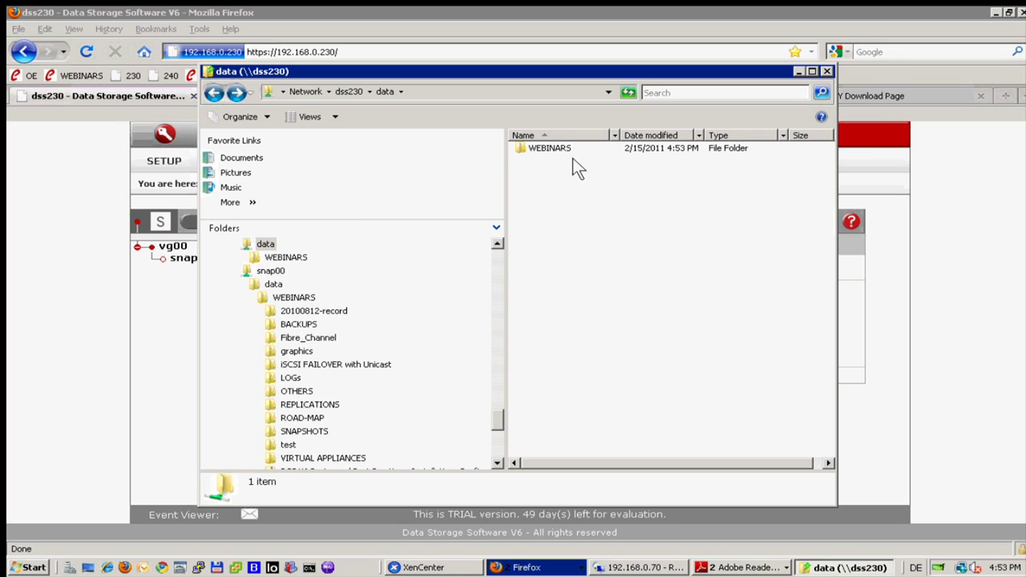
{"action": "left_click", "coordinate": [237, 93]}
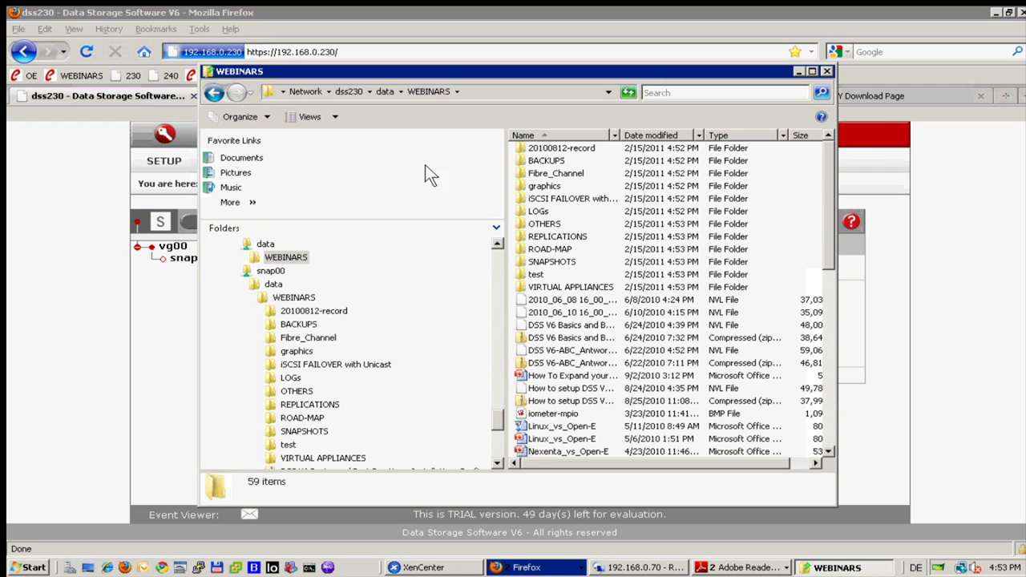
Step: Enter \\dss230 in the address bar and open the snap00 share from the suggestions
{"action": "left_click", "coordinate": [454, 89]}
{"action": "left_click", "coordinate": [367, 92]}
{"action": "left_click", "coordinate": [398, 91]}
{"action": "left_click", "coordinate": [484, 80]}
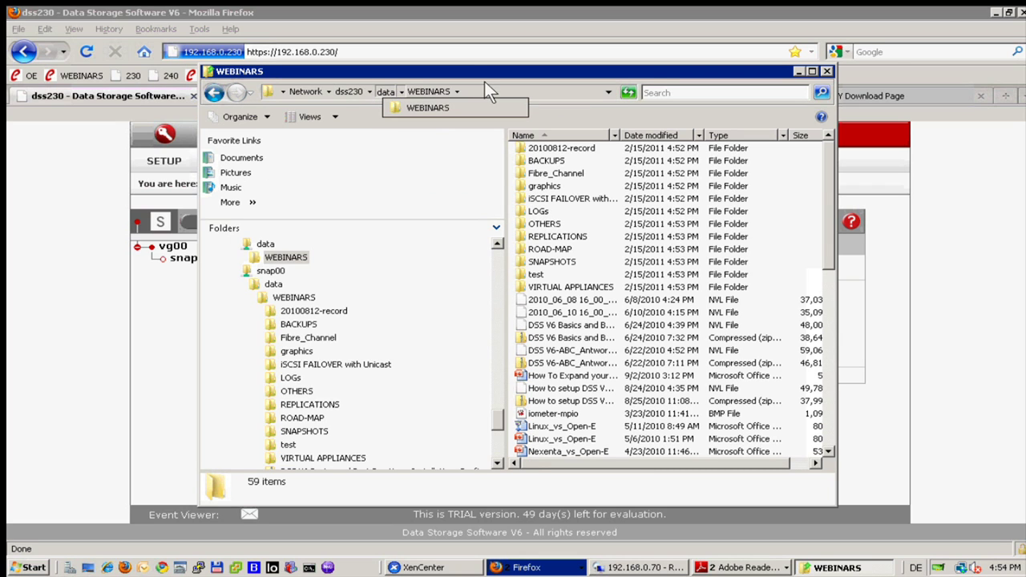
{"action": "left_click", "coordinate": [484, 81]}
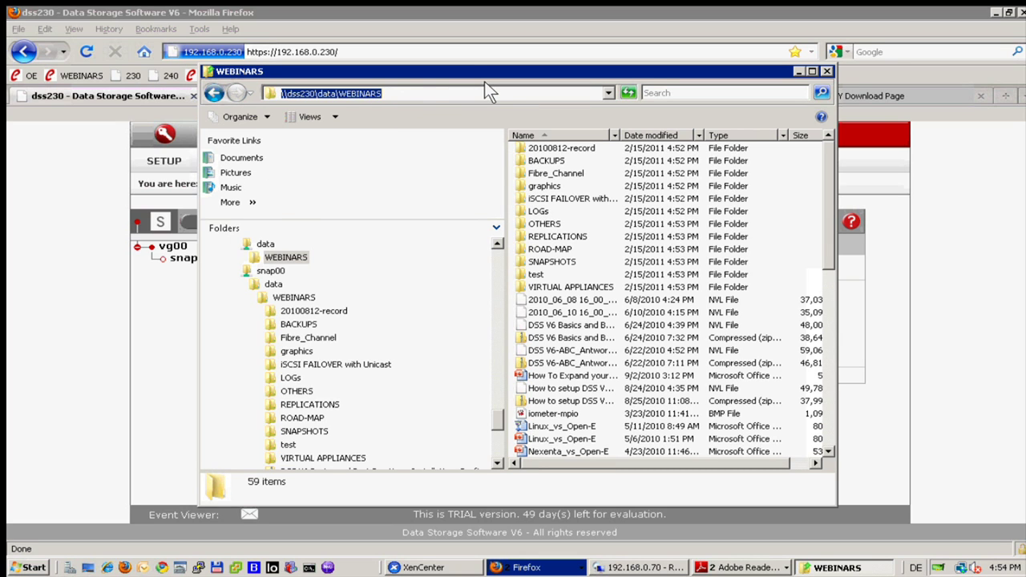
{"action": "type", "text": "\\\\"}
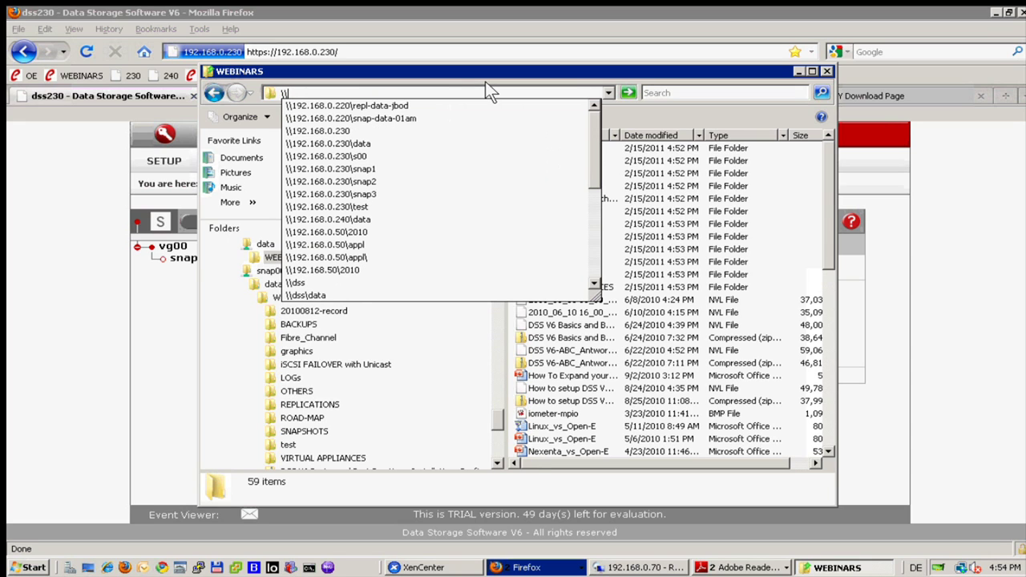
{"action": "type", "text": "d"}
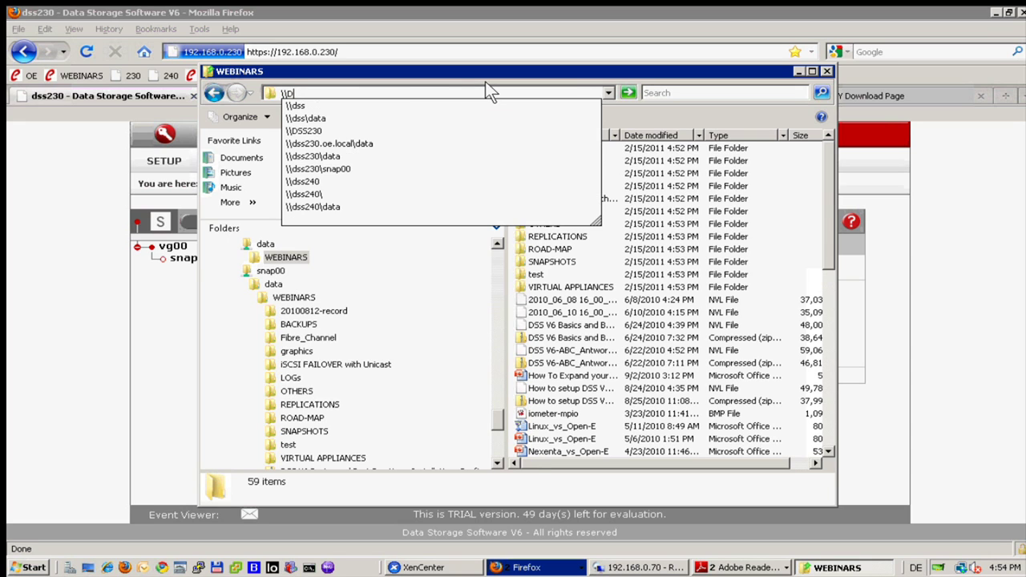
{"action": "type", "text": "s"}
{"action": "key", "text": "BackSpace"}
{"action": "key", "text": "BackSpace"}
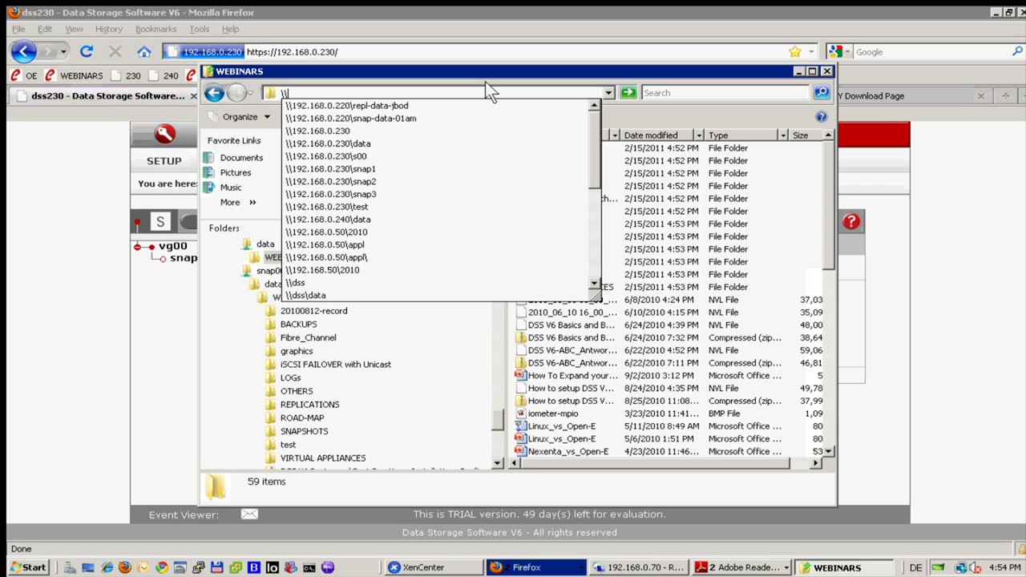
{"action": "type", "text": "ds"}
{"action": "key", "text": "BackSpace"}
{"action": "key", "text": "BackSpace"}
{"action": "type", "text": "d"}
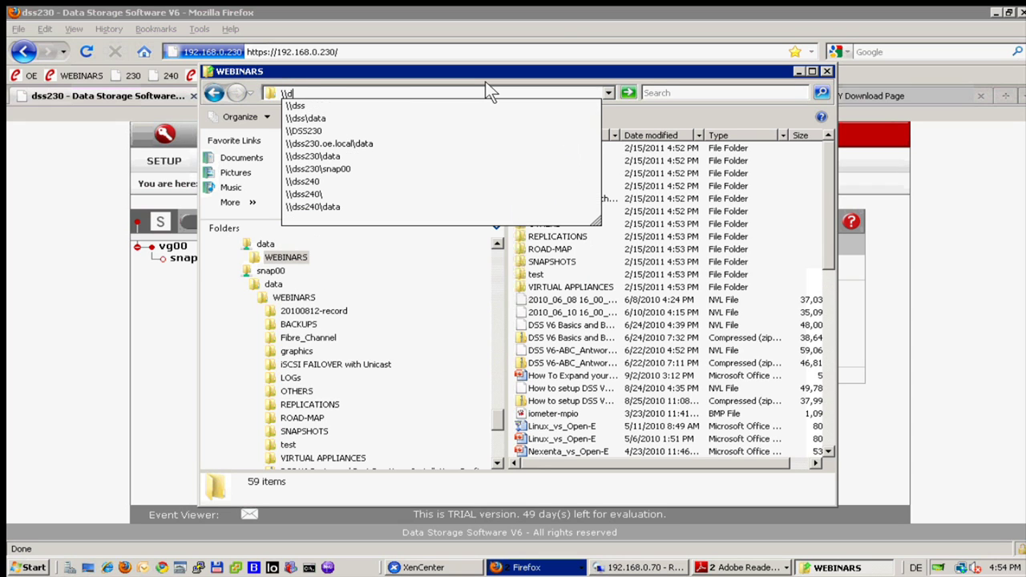
{"action": "type", "text": "ss\\"}
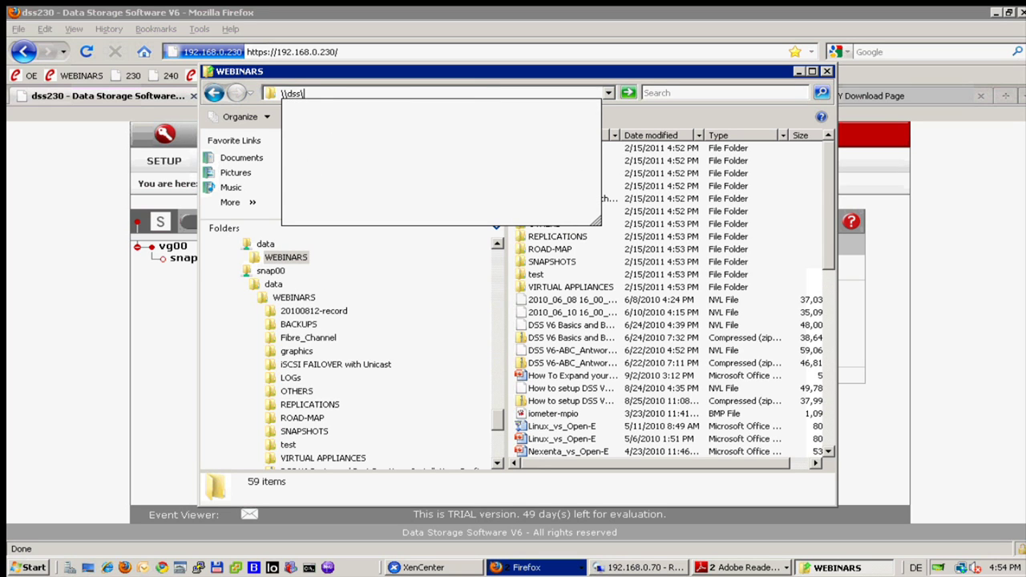
{"action": "key", "text": "BackSpace"}
{"action": "type", "text": "230"}
{"action": "key", "text": "Down"}
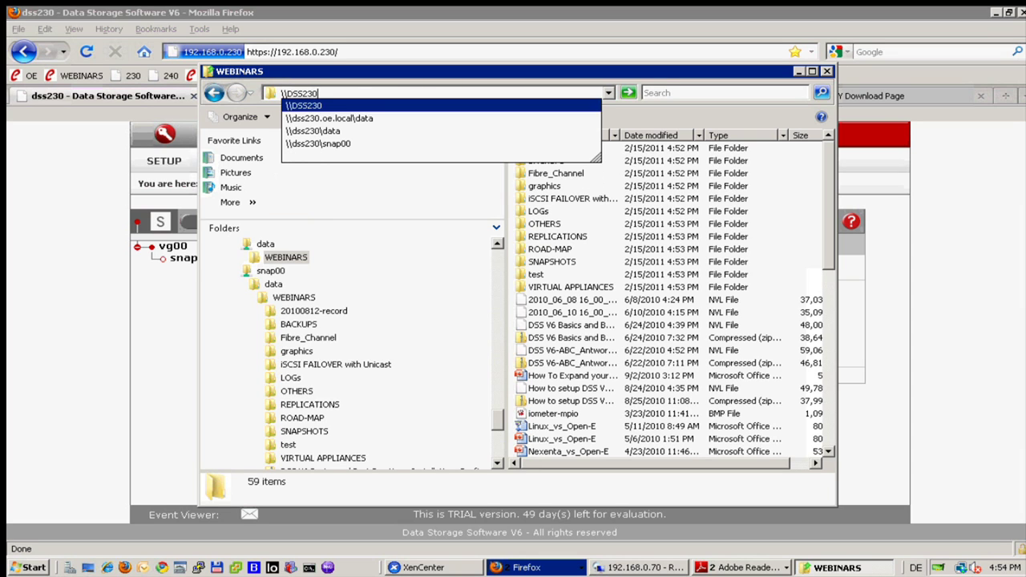
{"action": "key", "text": "Down"}
{"action": "key", "text": "Down"}
{"action": "key", "text": "Down"}
{"action": "key", "text": "Return"}
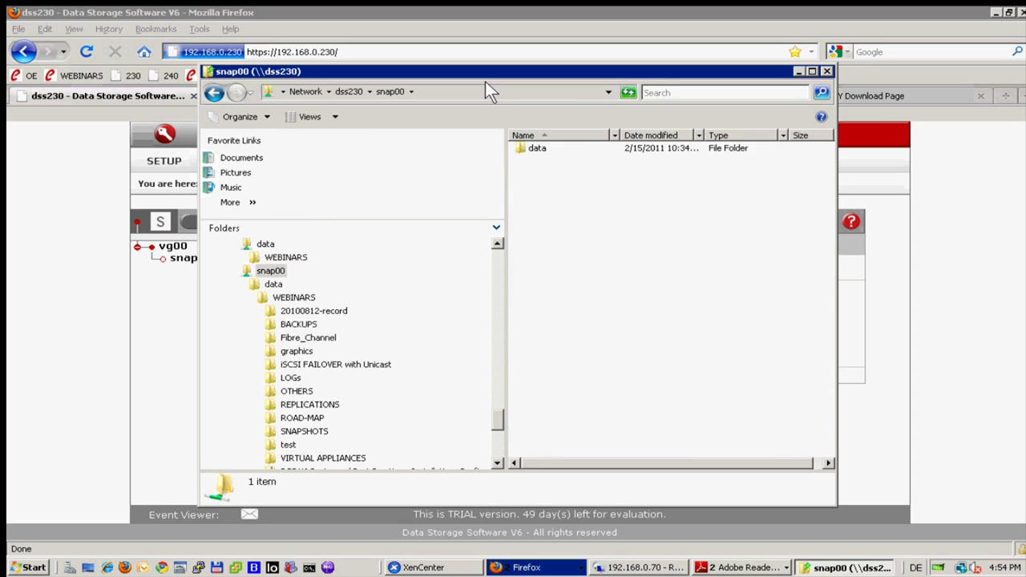
Step: Copy testfile.tst from the snapshot's data folder
{"action": "double_click", "coordinate": [520, 146]}
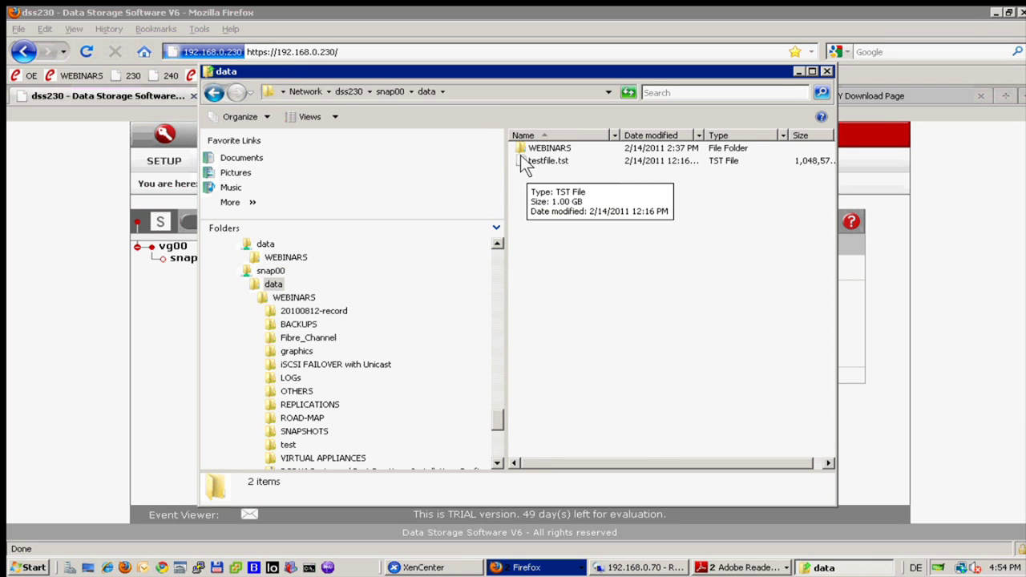
{"action": "left_click", "coordinate": [545, 161]}
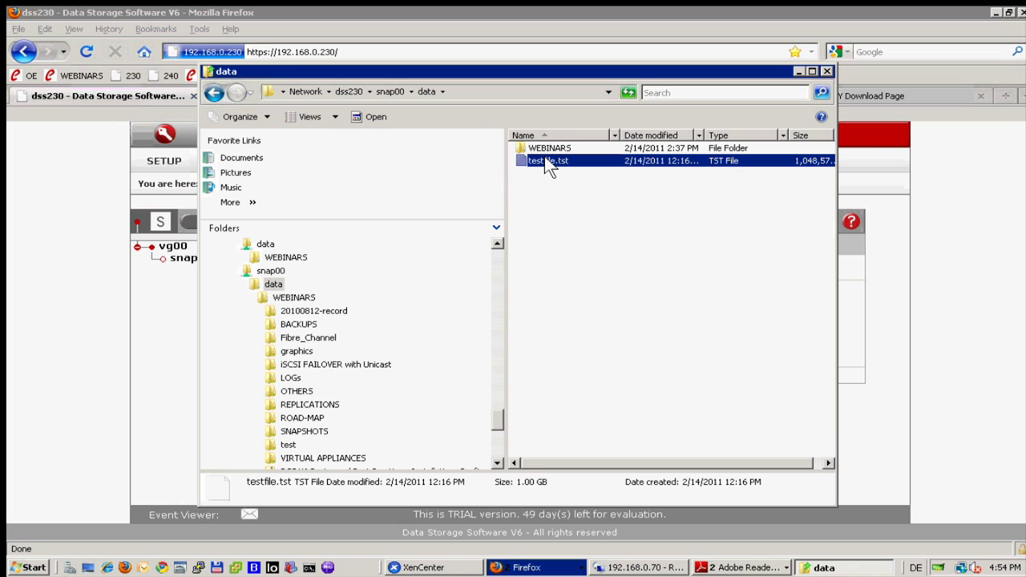
{"action": "right_click", "coordinate": [544, 157]}
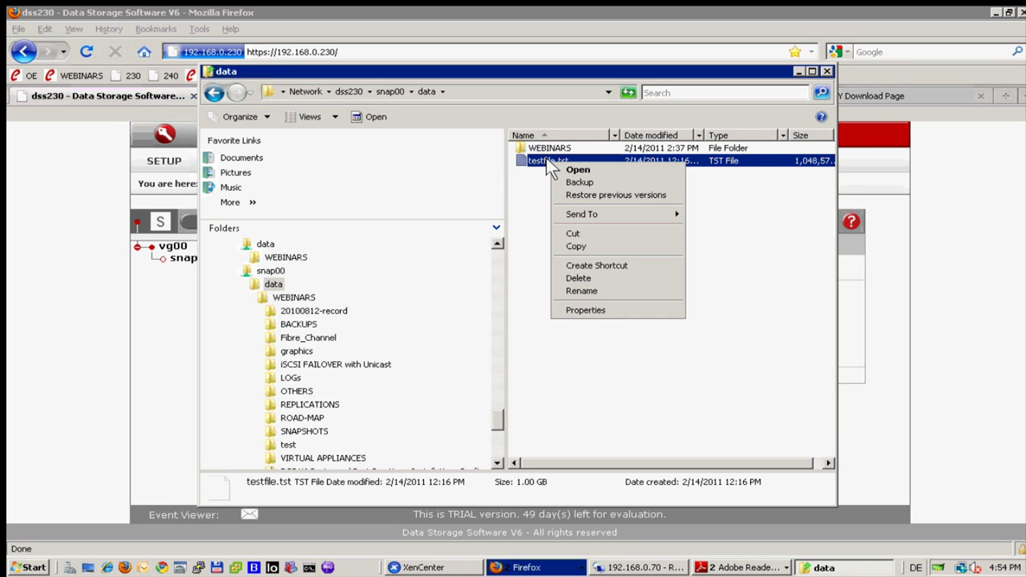
{"action": "left_click", "coordinate": [590, 244]}
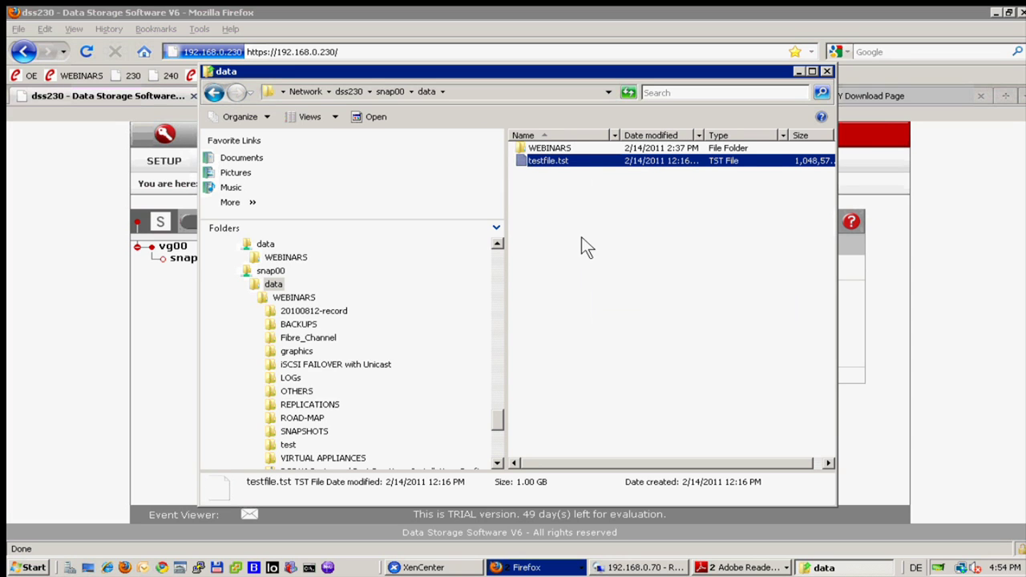
Step: Paste the 1.00 GB testfile.tst into \\dss230\data while the copy runs
{"action": "left_click", "coordinate": [216, 91]}
{"action": "left_click", "coordinate": [214, 92]}
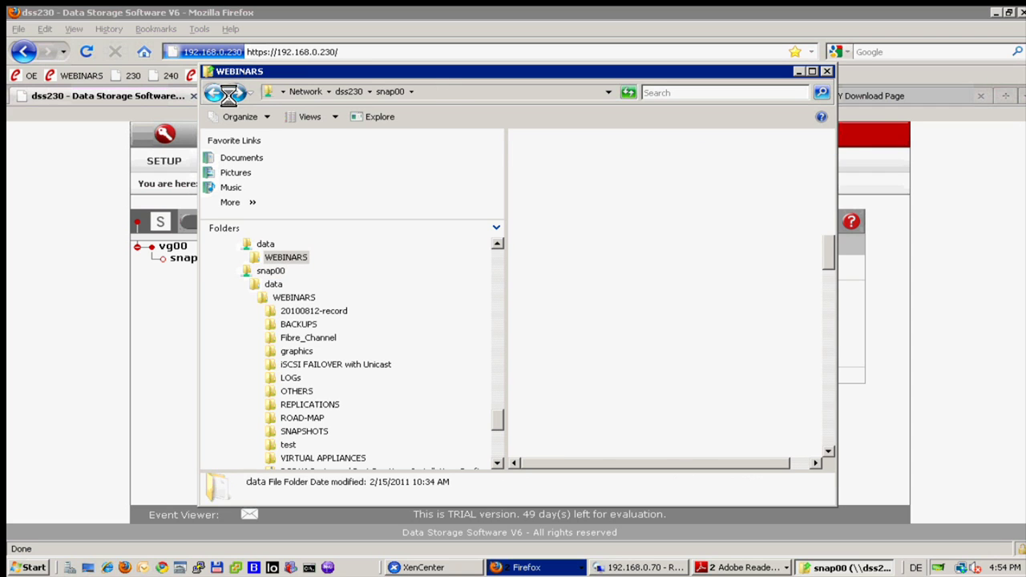
{"action": "left_click", "coordinate": [214, 92]}
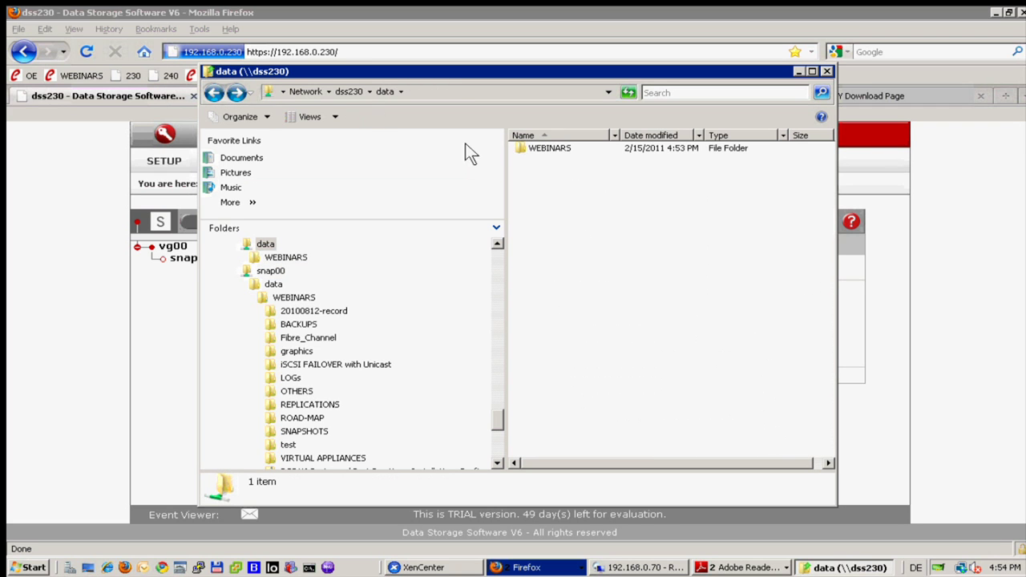
{"action": "left_click", "coordinate": [368, 91]}
{"action": "left_click", "coordinate": [535, 231]}
{"action": "right_click", "coordinate": [539, 178]}
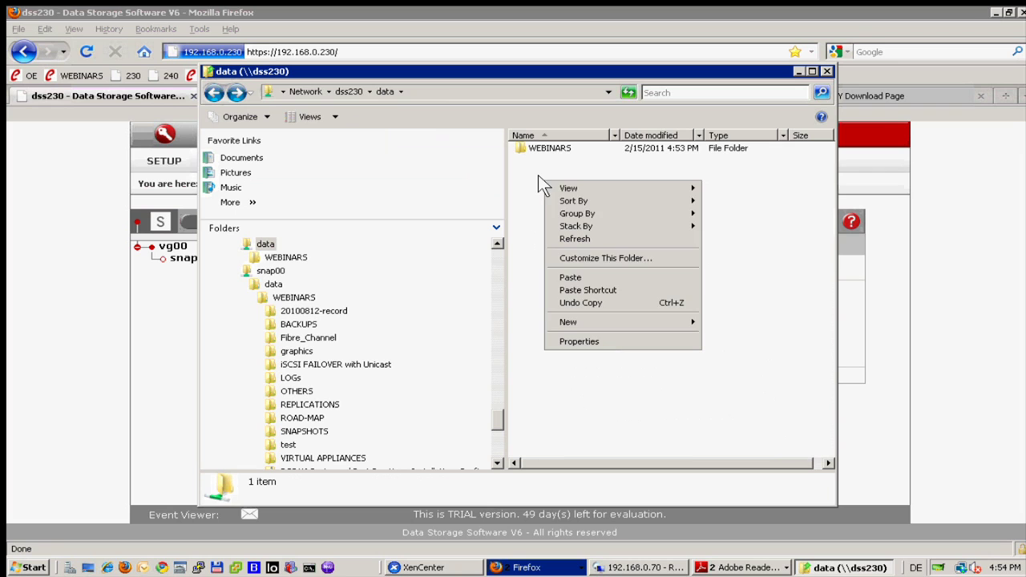
{"action": "left_click", "coordinate": [576, 274]}
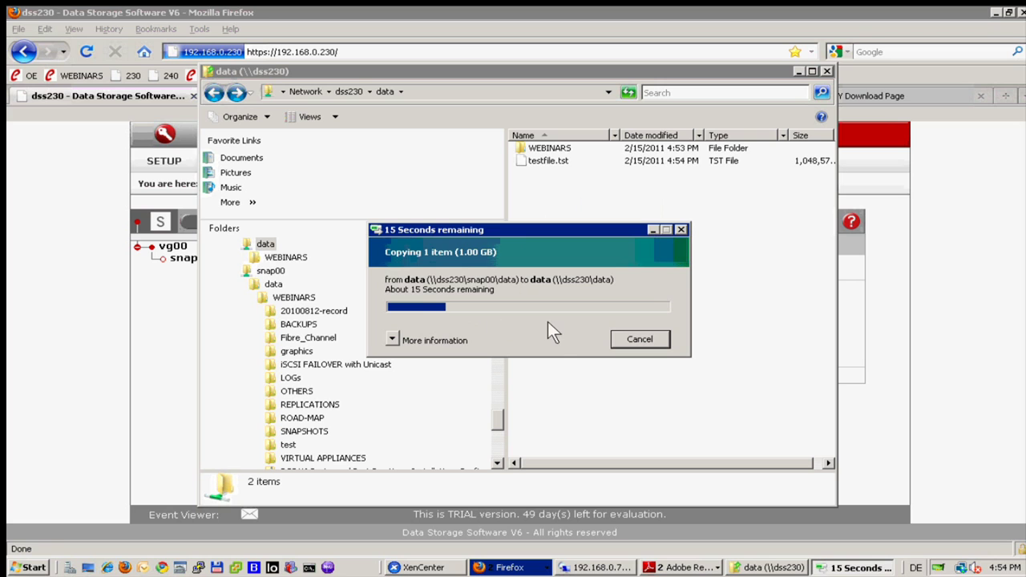
{"action": "left_click", "coordinate": [866, 415]}
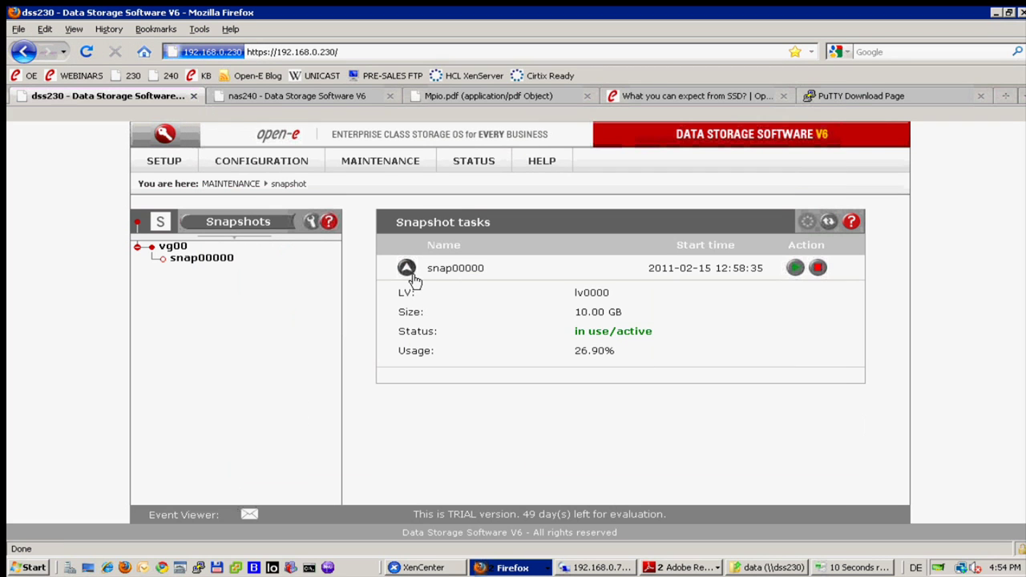
Step: Refresh snap00000's details while the 1.00 GB testfile.tst copy finishes in Explorer
{"action": "left_click", "coordinate": [406, 271]}
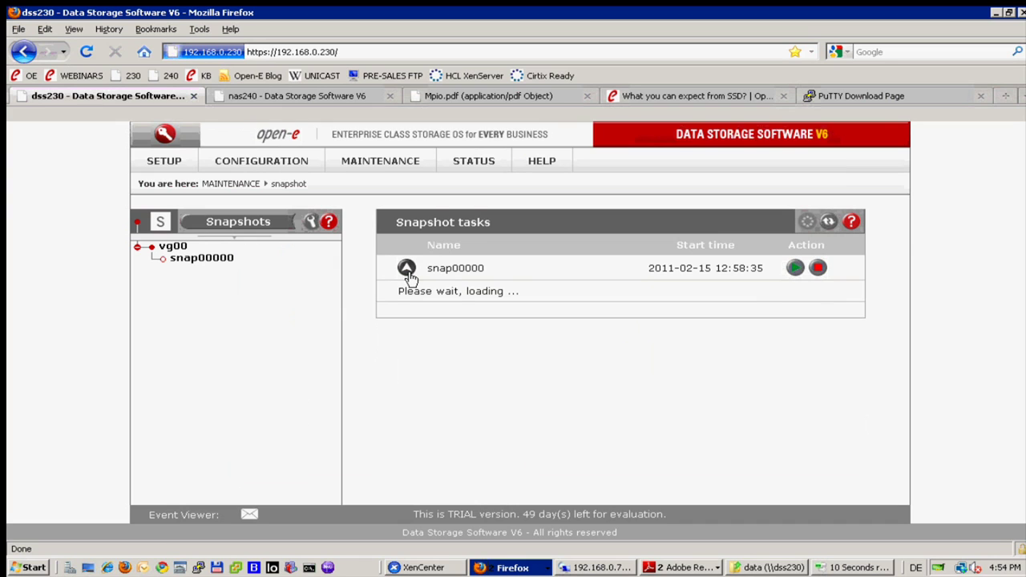
{"action": "left_click", "coordinate": [407, 270]}
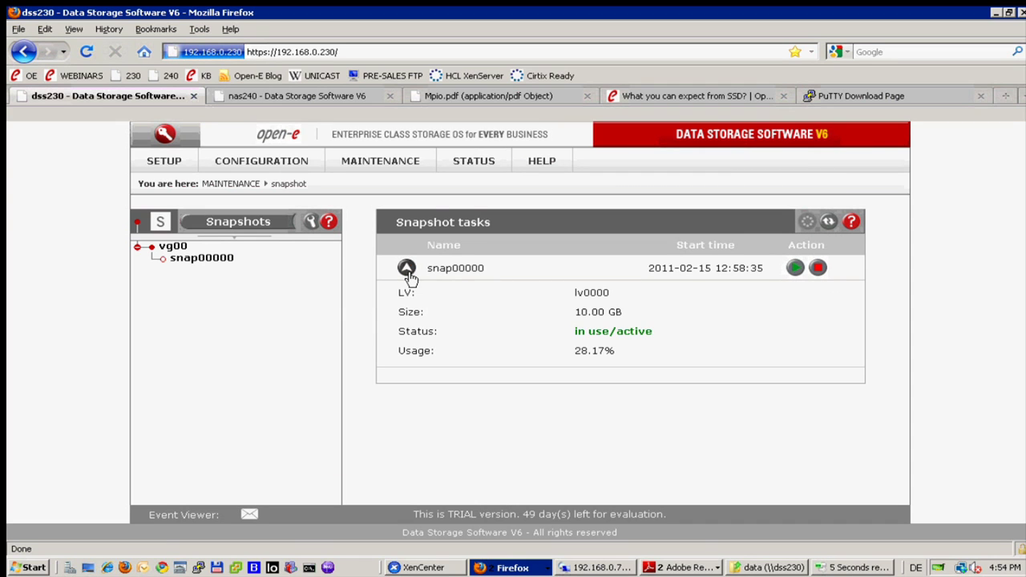
{"action": "left_click", "coordinate": [407, 269]}
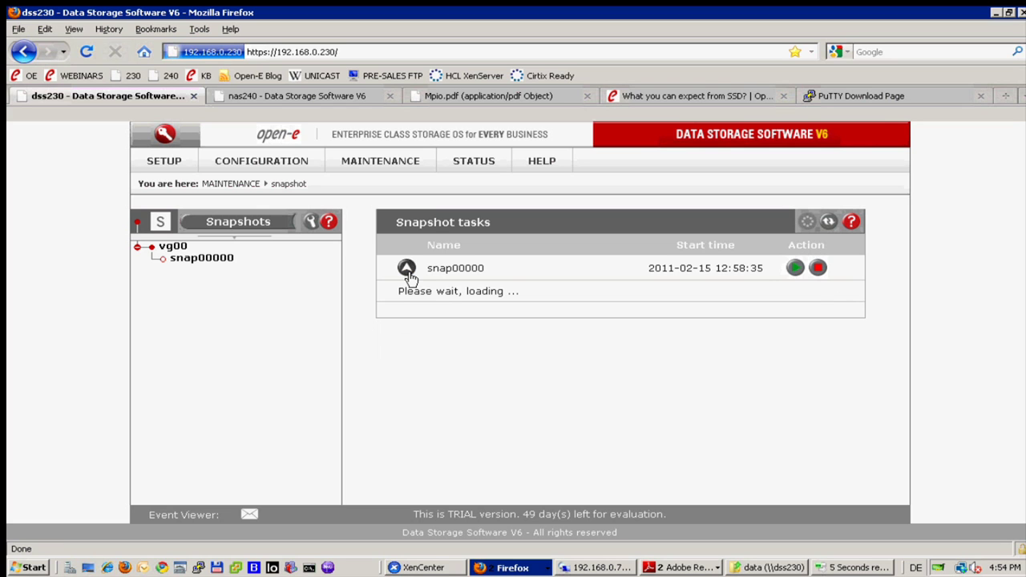
{"action": "key", "text": "alt+Tab"}
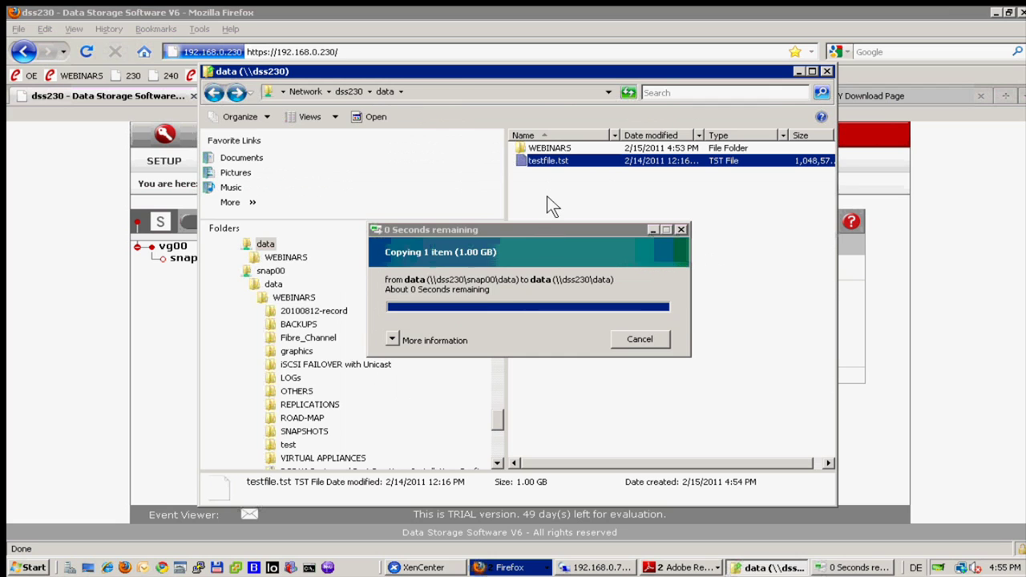
{"action": "key", "text": "alt+Tab"}
Step: Re-expand snap00000 to read lv0000, 10.00 GB, active, 28.17% used
{"action": "left_click", "coordinate": [407, 269]}
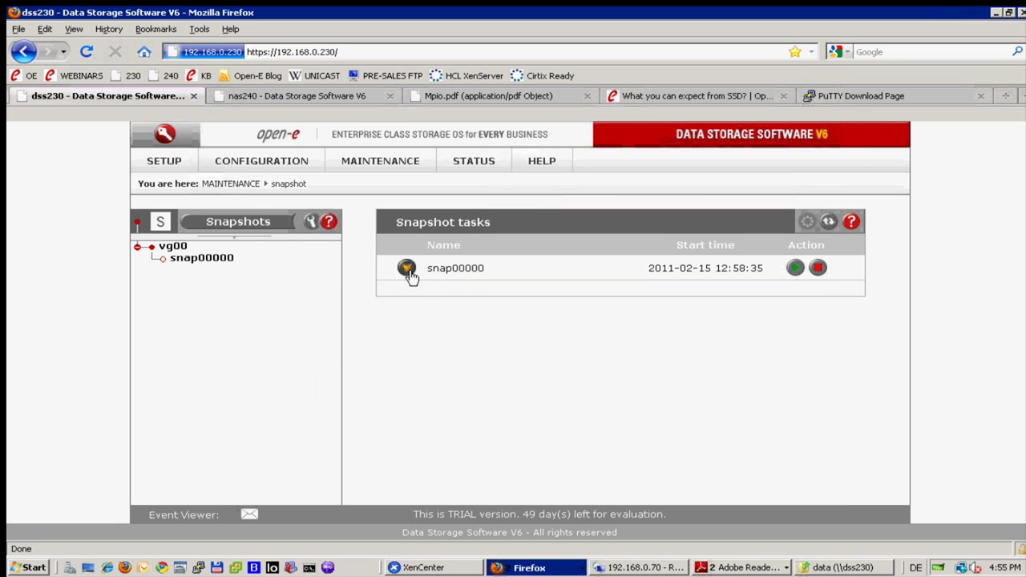
{"action": "left_click", "coordinate": [407, 269]}
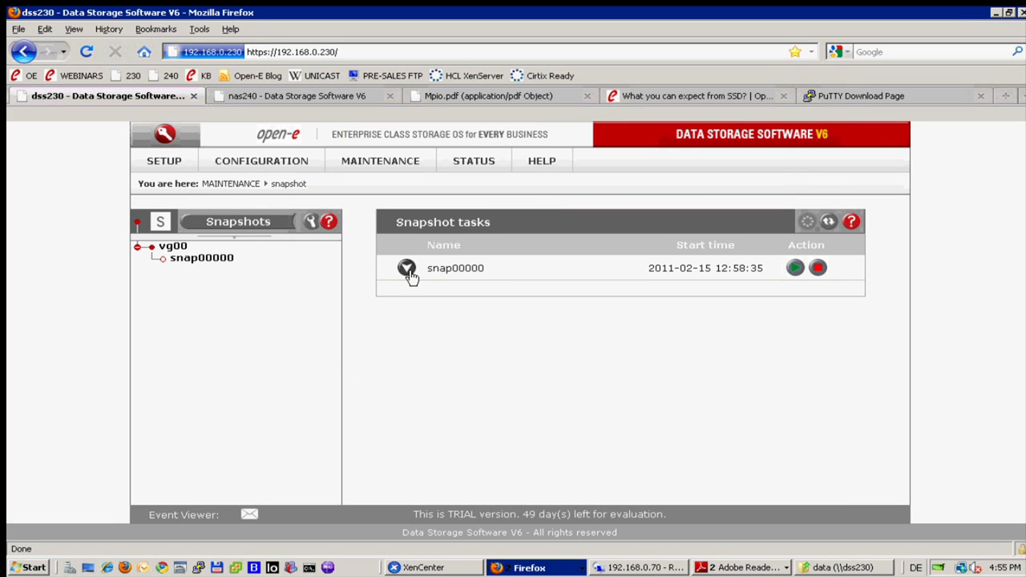
{"action": "left_click", "coordinate": [407, 269]}
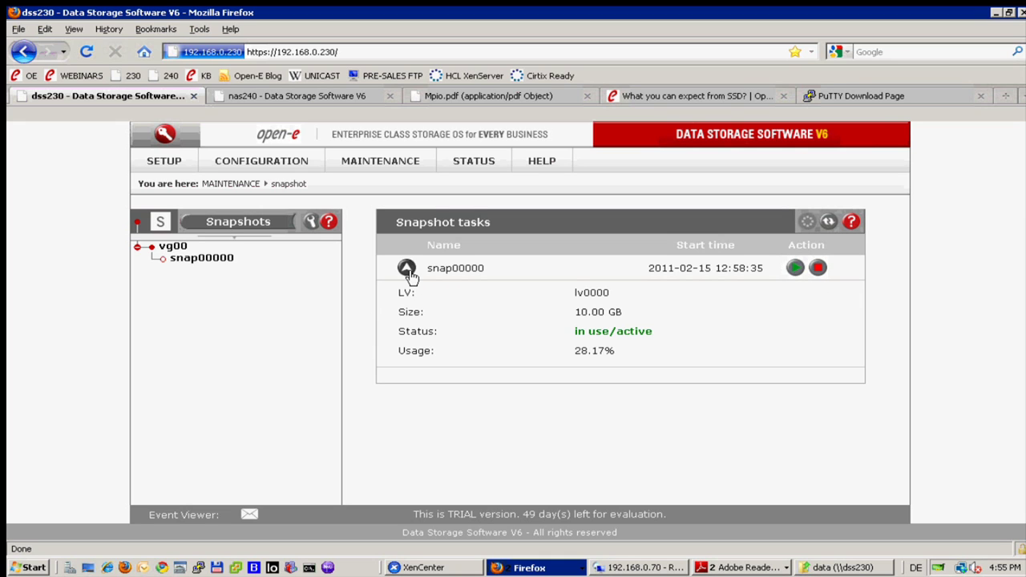
{"action": "left_click", "coordinate": [409, 270]}
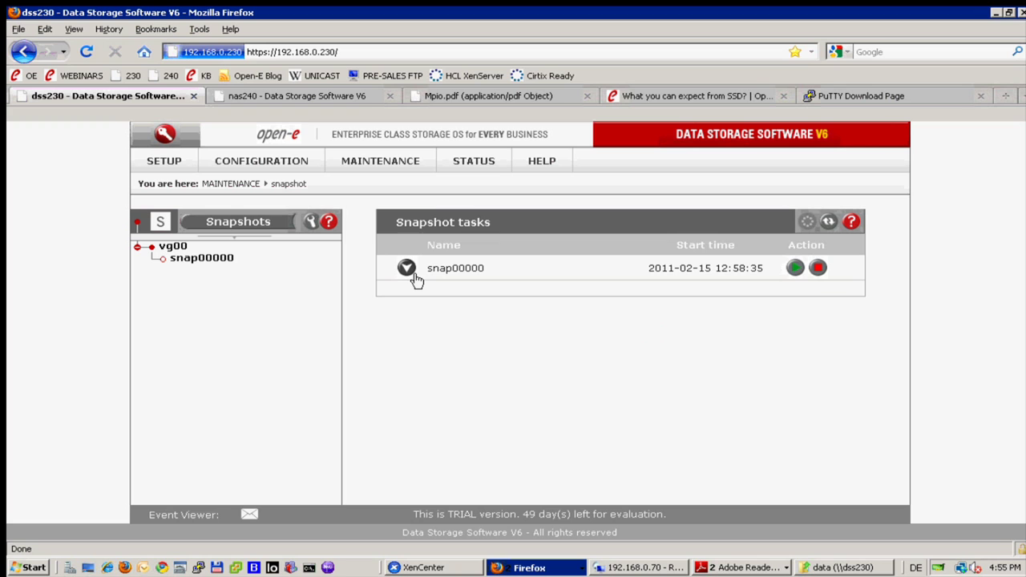
{"action": "left_click", "coordinate": [412, 271]}
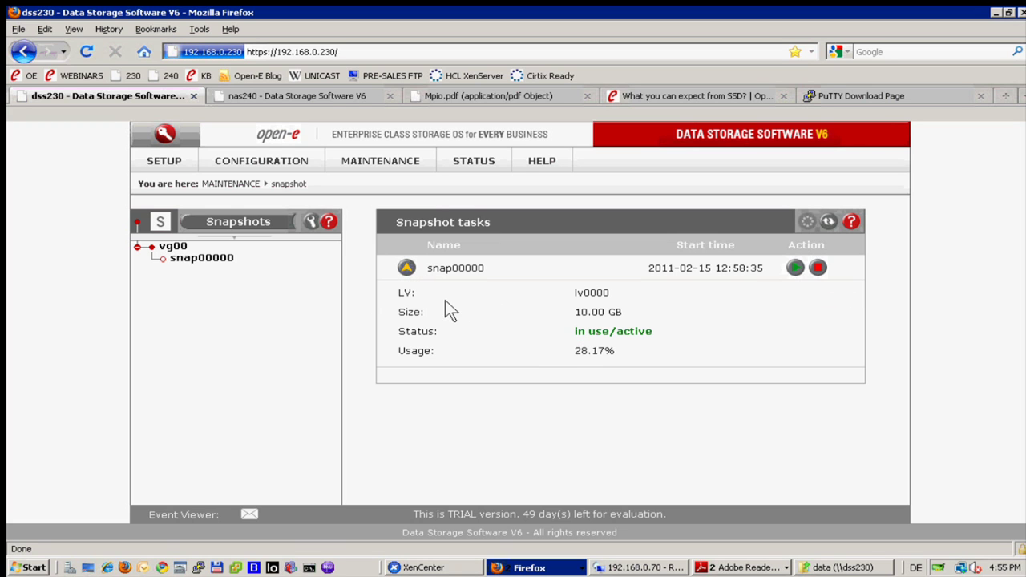
{"action": "key", "text": "alt+Tab"}
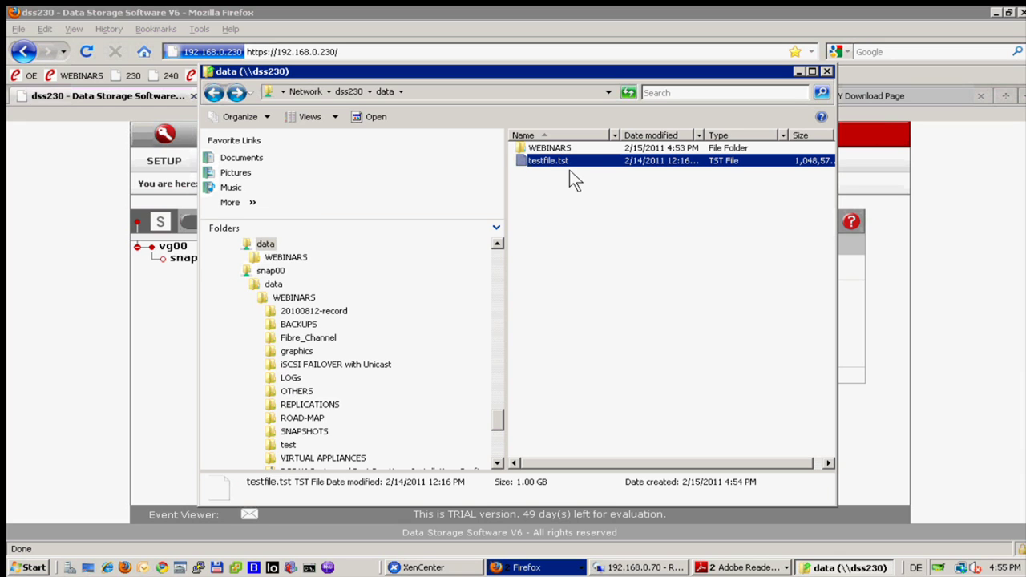
{"action": "left_click", "coordinate": [74, 288]}
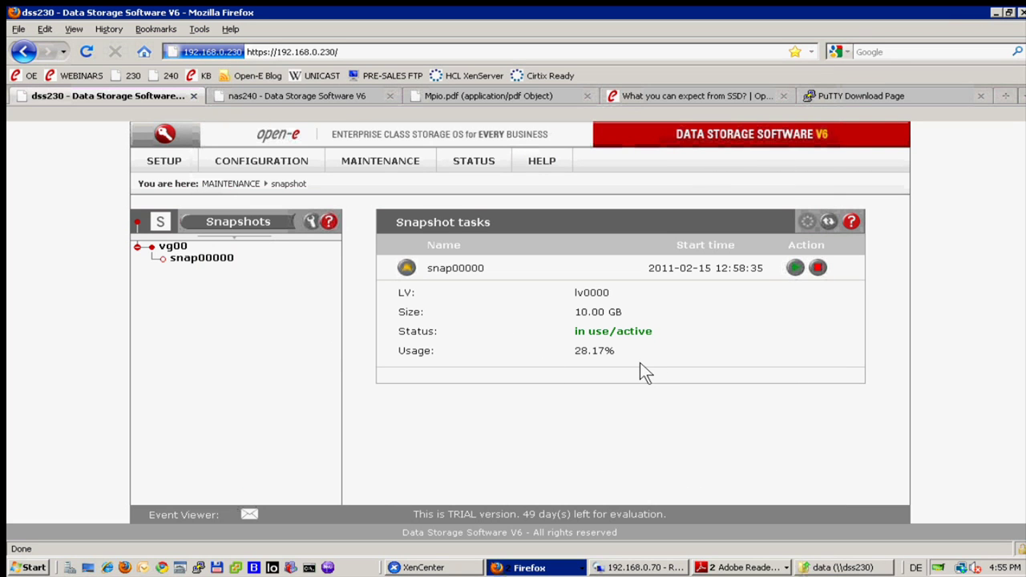
Step: Stop snapshot snap00000 from its Action column so its start time reads n/a
{"action": "left_click", "coordinate": [406, 268]}
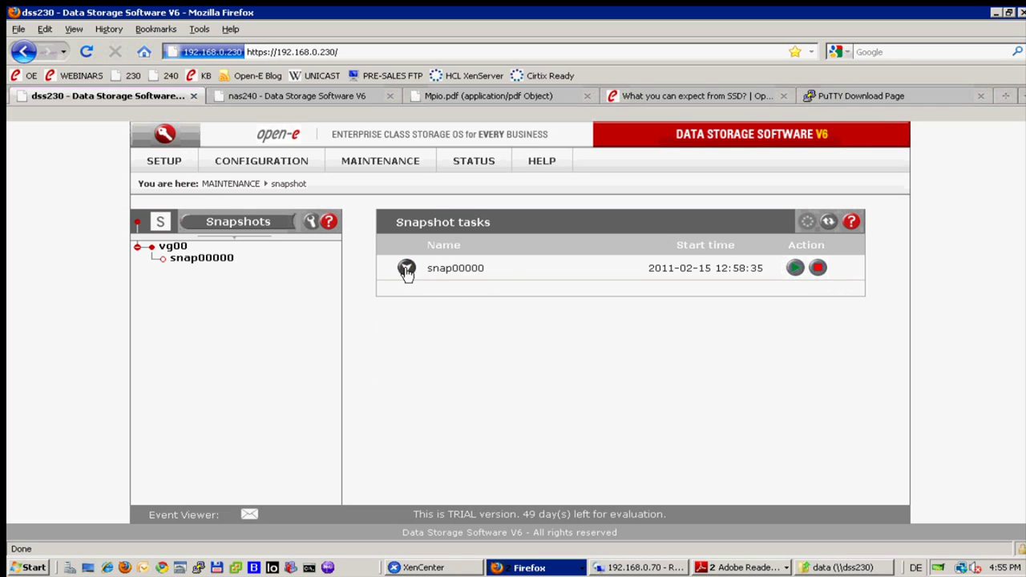
{"action": "left_click", "coordinate": [406, 268]}
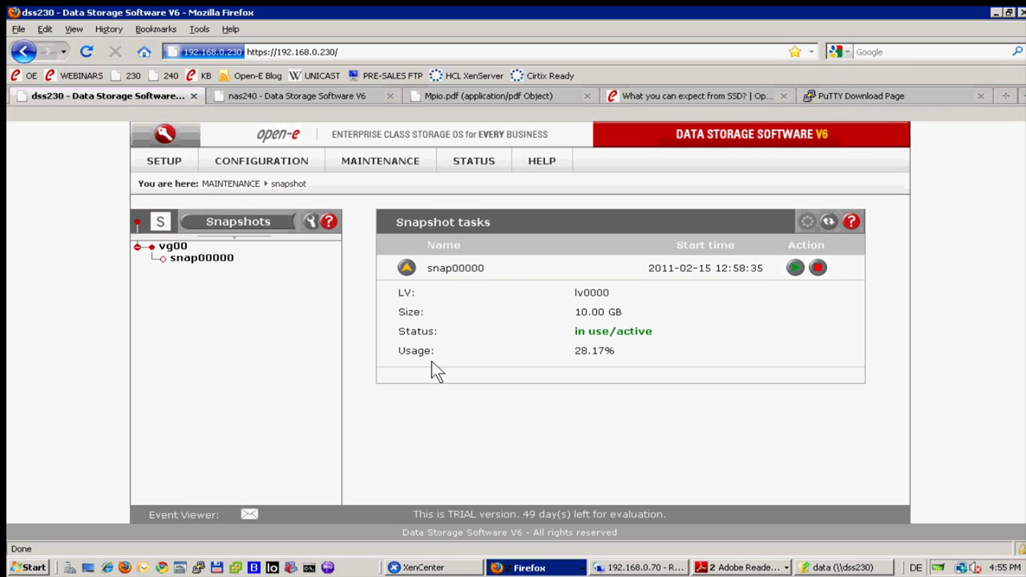
{"action": "left_click", "coordinate": [817, 268]}
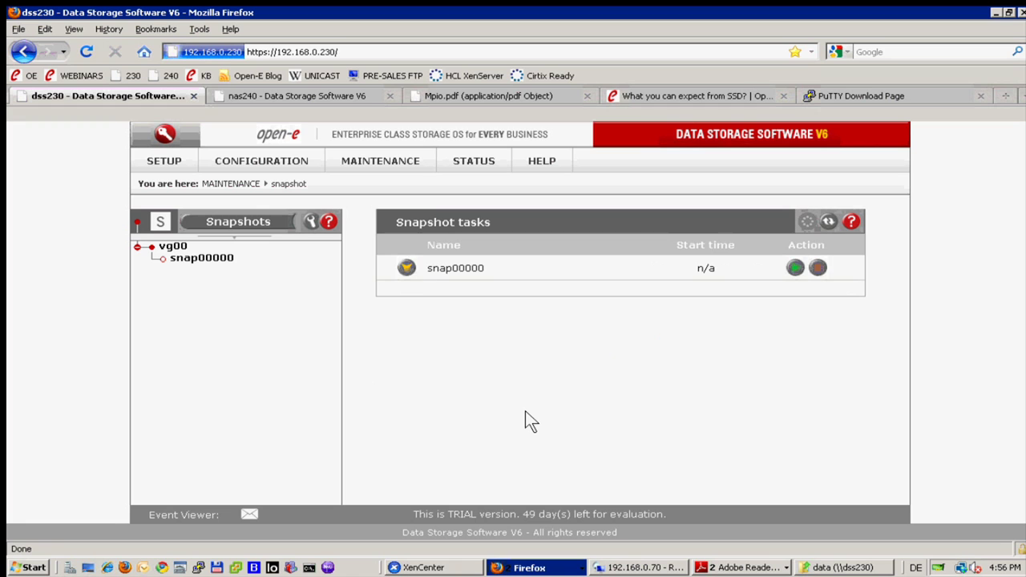
{"action": "key", "text": "alt+Tab"}
Step: Browse into WEBINARS and Fibre_Channel on the data share, then go back
{"action": "key", "text": "alt+Tab"}
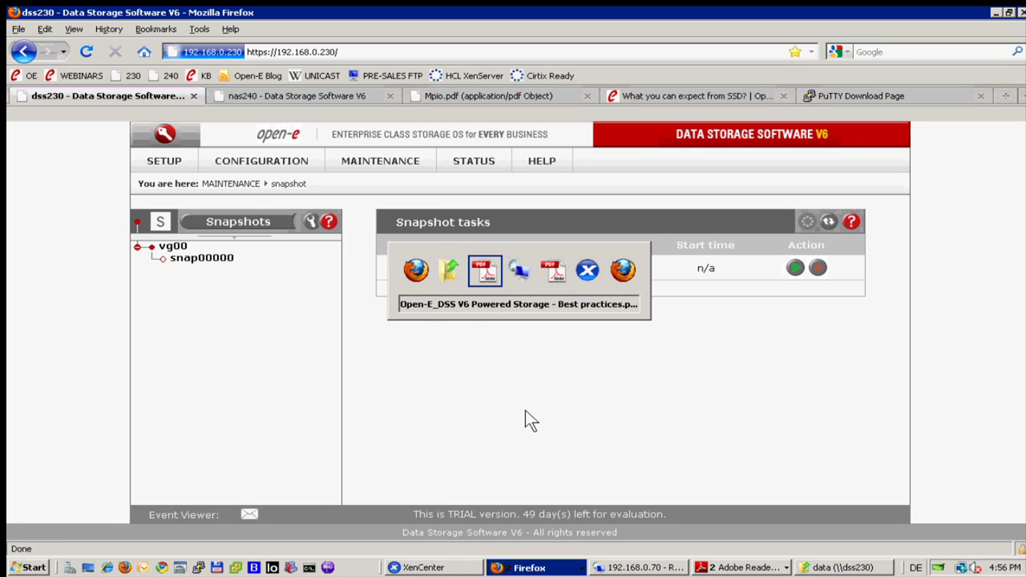
{"action": "key", "text": "alt+Tab"}
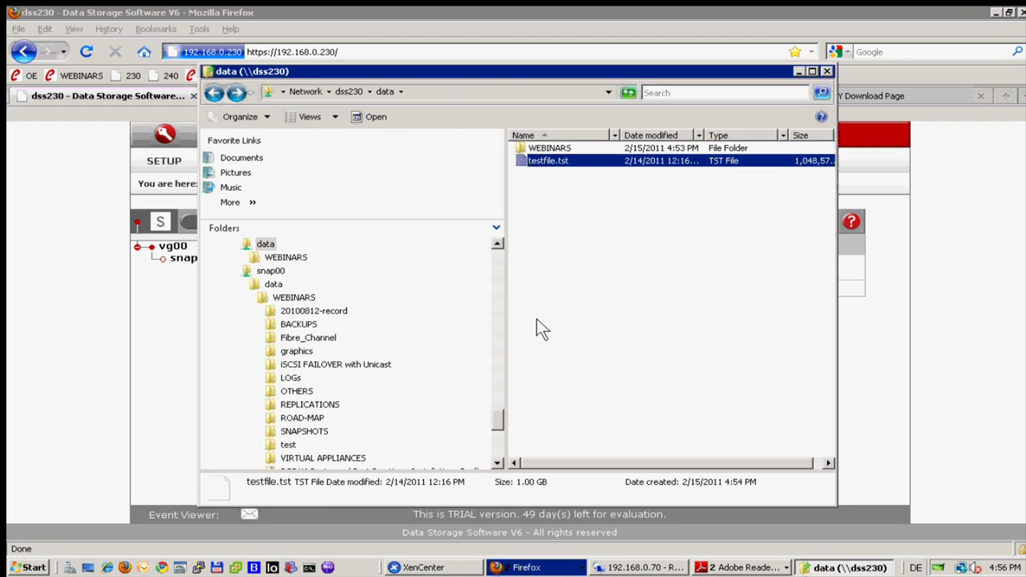
{"action": "double_click", "coordinate": [533, 148]}
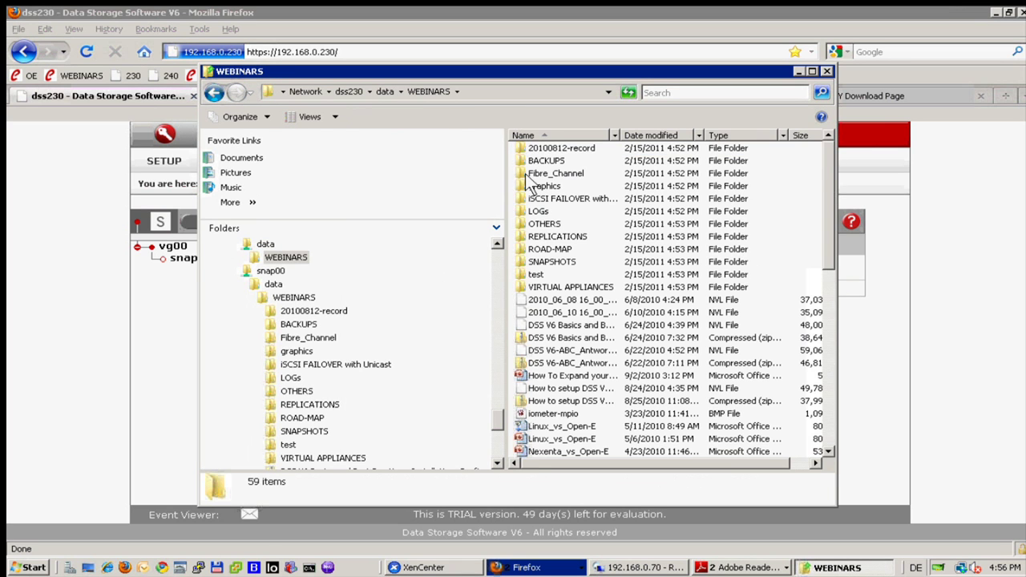
{"action": "double_click", "coordinate": [519, 173]}
{"action": "left_click", "coordinate": [211, 88]}
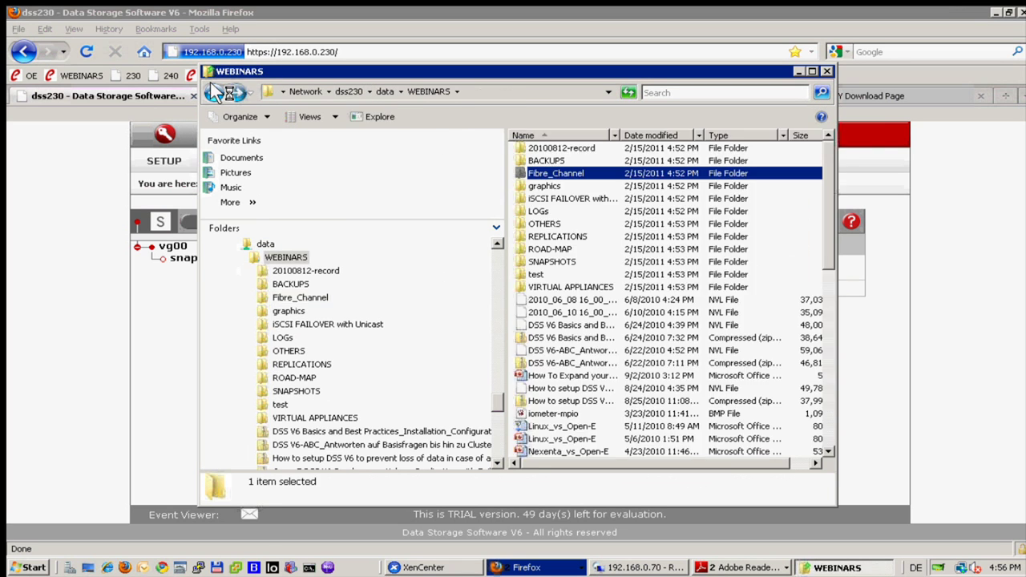
{"action": "left_click", "coordinate": [211, 88]}
Step: Try opening \\dss230\snap00 from the address bar, which fails, then return to Firefox
{"action": "left_click", "coordinate": [454, 93]}
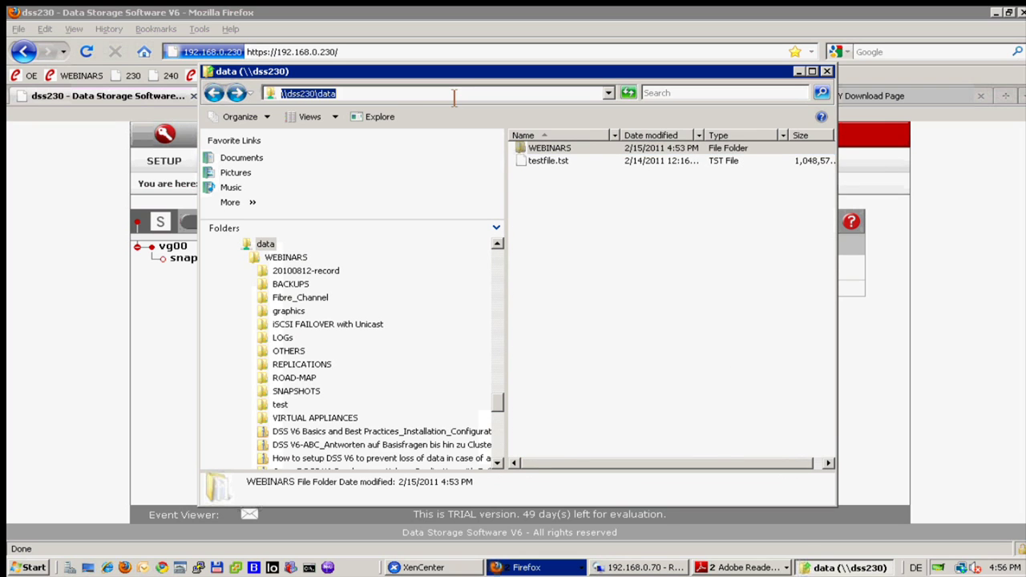
{"action": "left_click", "coordinate": [453, 94]}
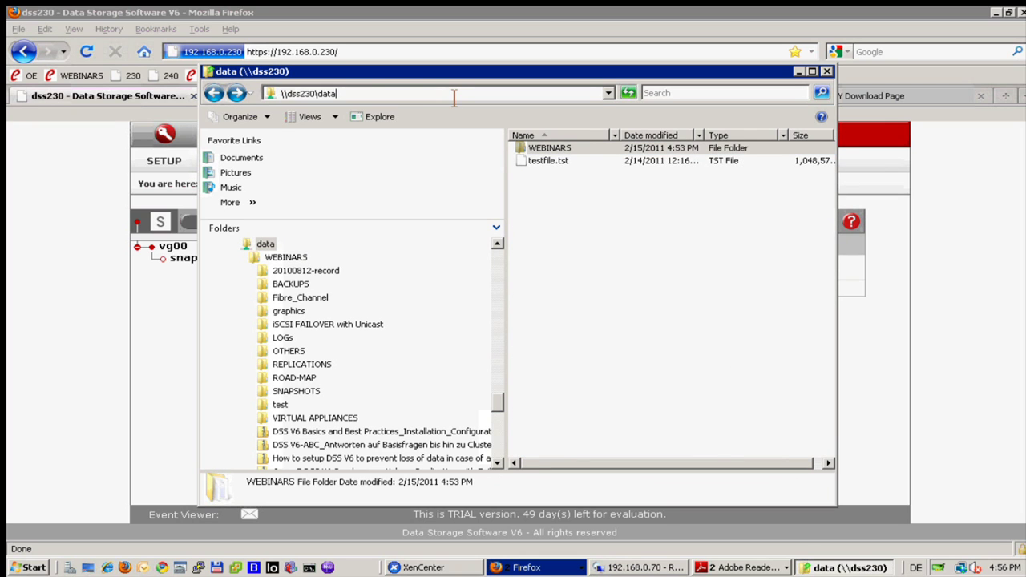
{"action": "key", "text": "BackSpace"}
{"action": "key", "text": "BackSpace"}
{"action": "key", "text": "BackSpace"}
{"action": "key", "text": "BackSpace"}
{"action": "key", "text": "Down"}
{"action": "key", "text": "Down"}
{"action": "key", "text": "Down"}
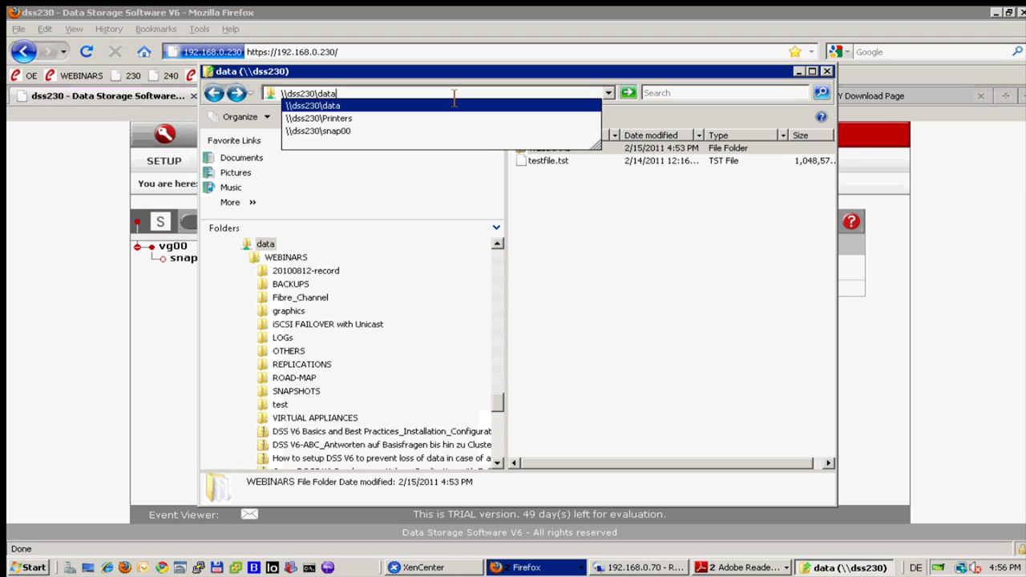
{"action": "key", "text": "Return"}
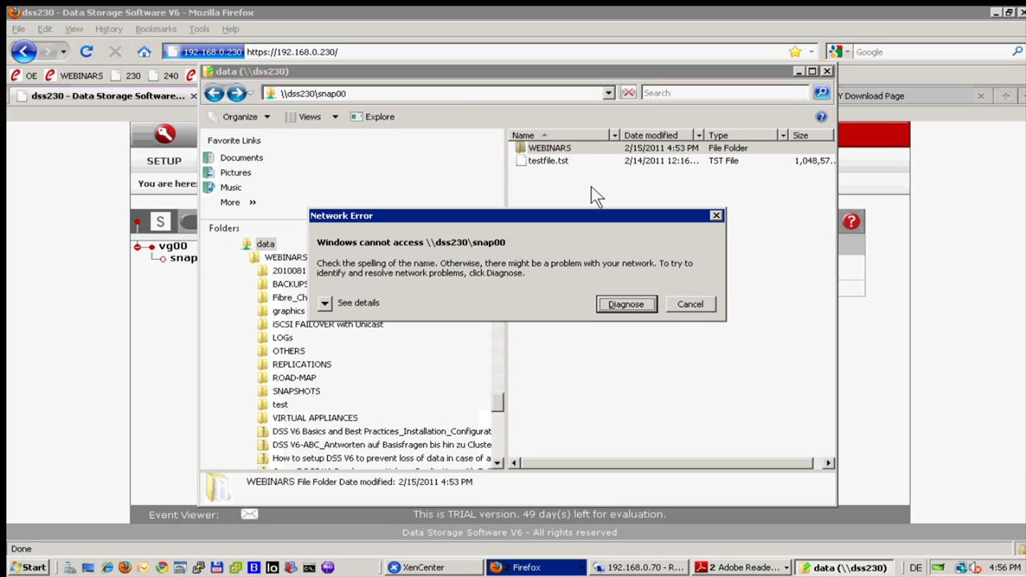
{"action": "key", "text": "alt+Tab"}
{"action": "key", "text": "alt+Tab"}
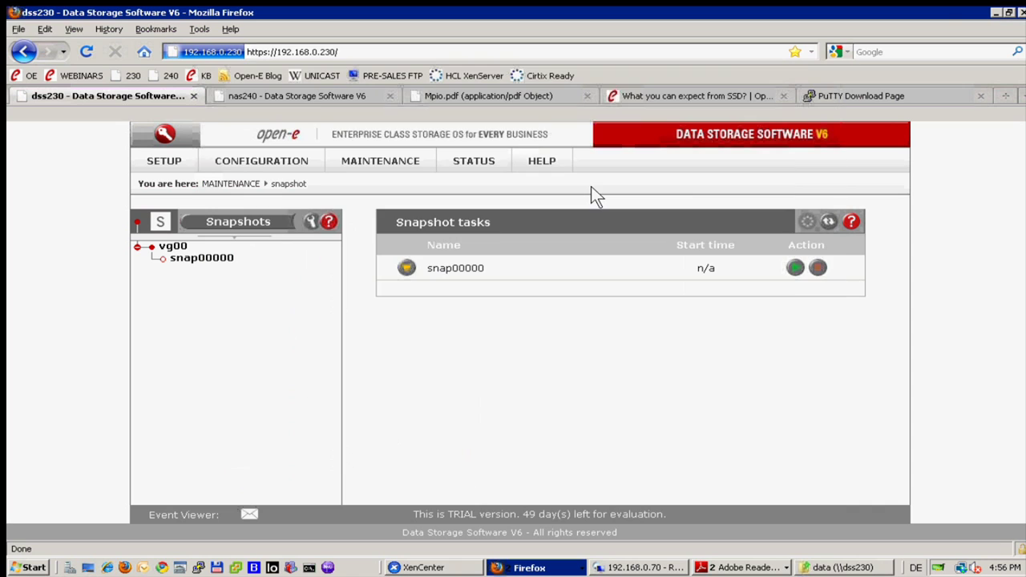
{"action": "left_click", "coordinate": [796, 270]}
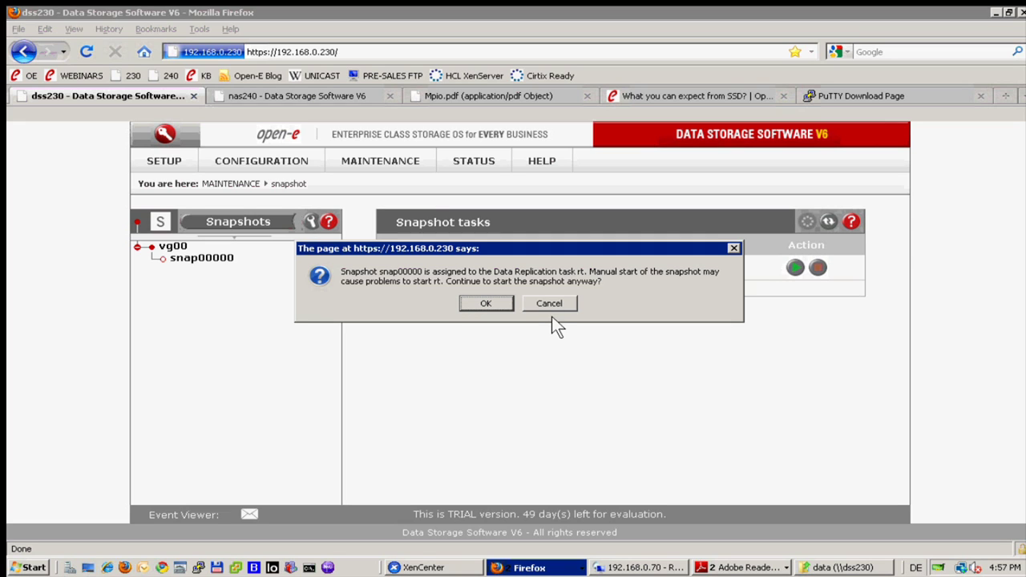
{"action": "left_click", "coordinate": [488, 303]}
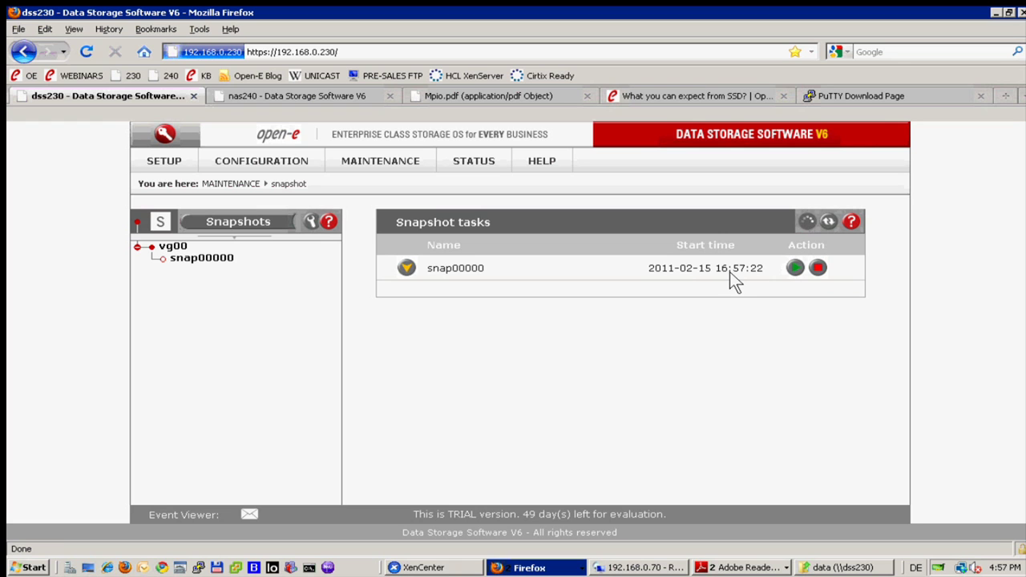
Step: Dismiss the network error and retry snap00, briefly opening the WEBINARS folder
{"action": "key", "text": "alt+Tab"}
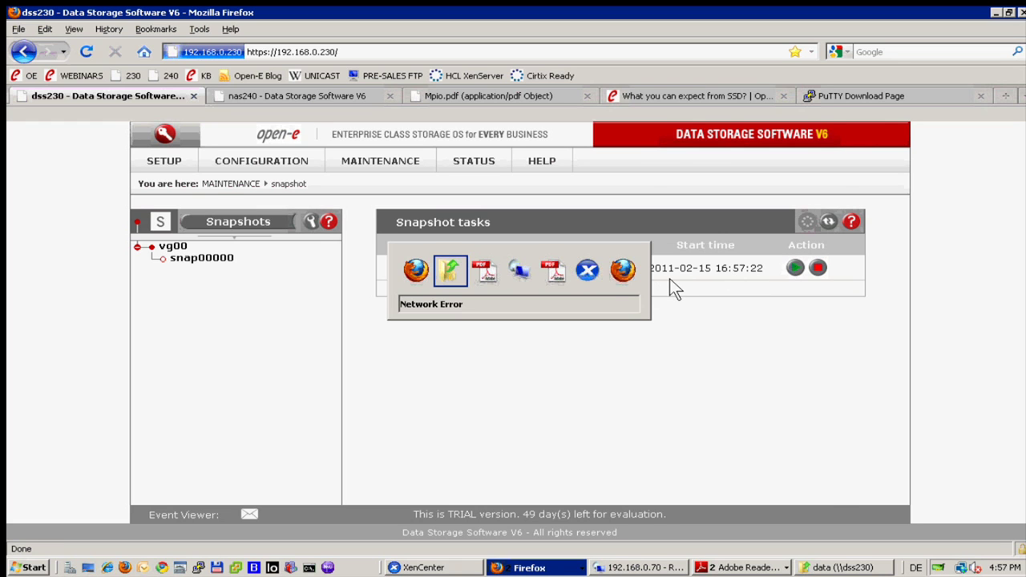
{"action": "key", "text": "Escape"}
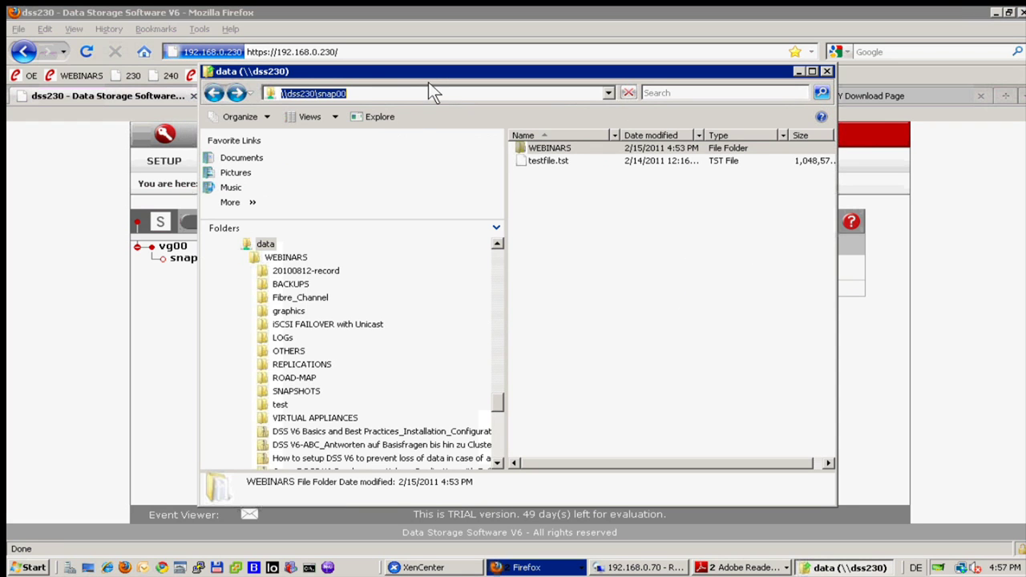
{"action": "left_click", "coordinate": [422, 88]}
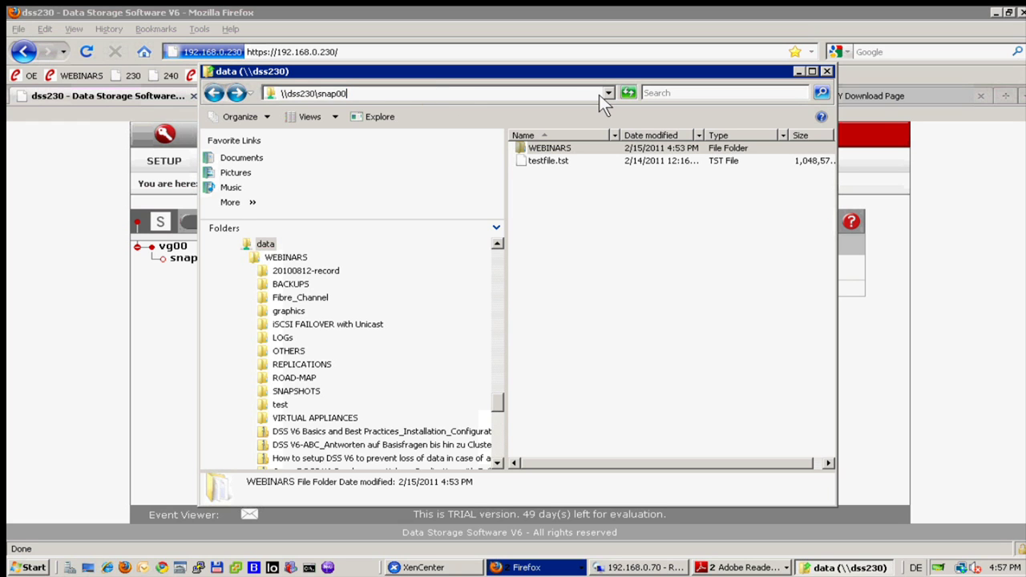
{"action": "left_click", "coordinate": [629, 94]}
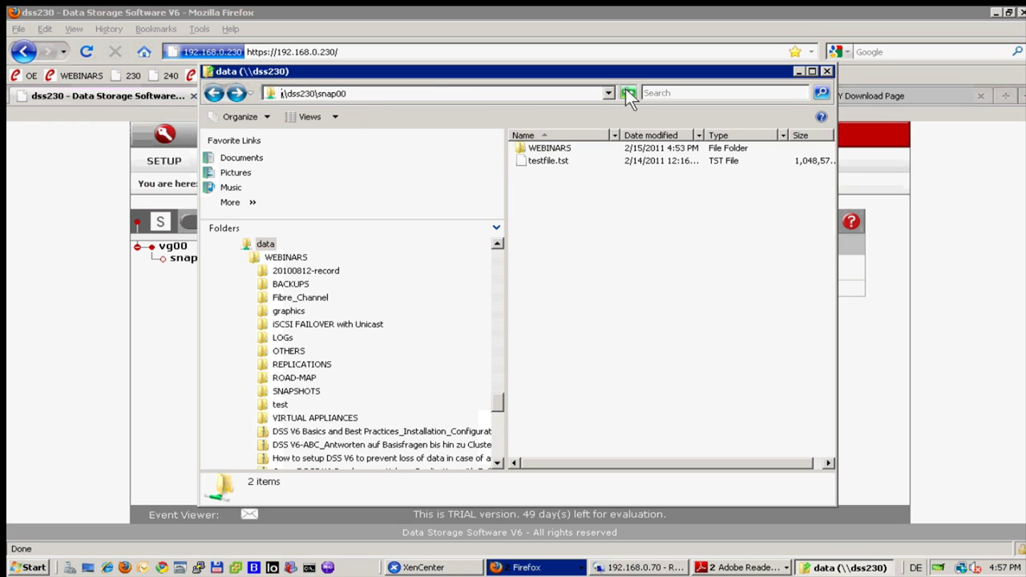
{"action": "double_click", "coordinate": [554, 149]}
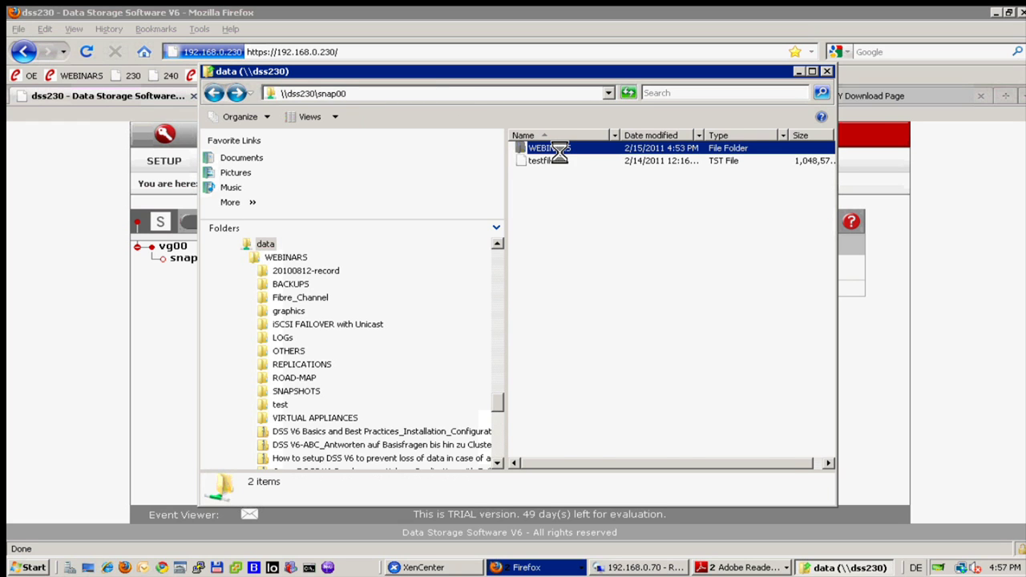
{"action": "left_click", "coordinate": [606, 85]}
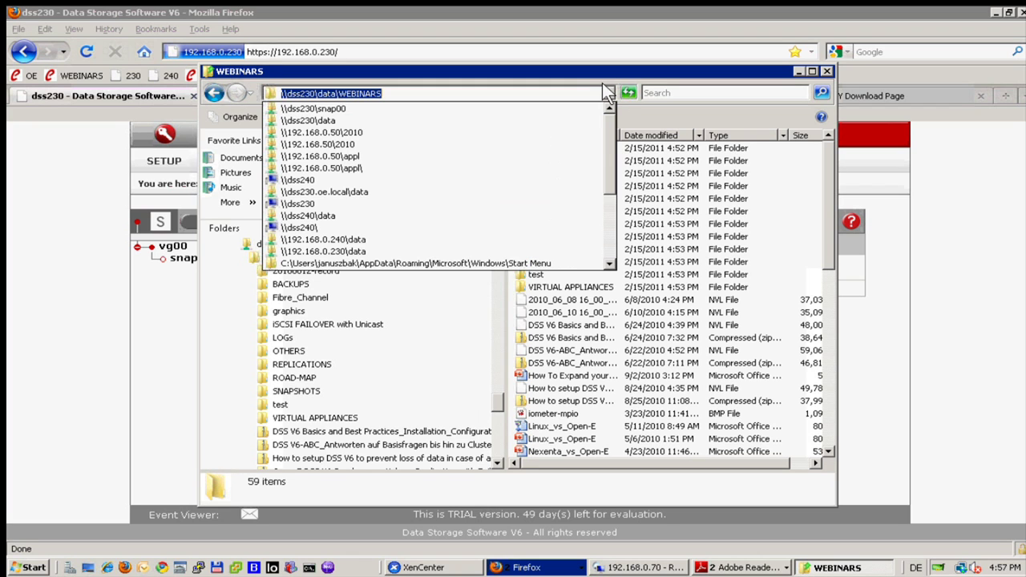
{"action": "left_click", "coordinate": [320, 108]}
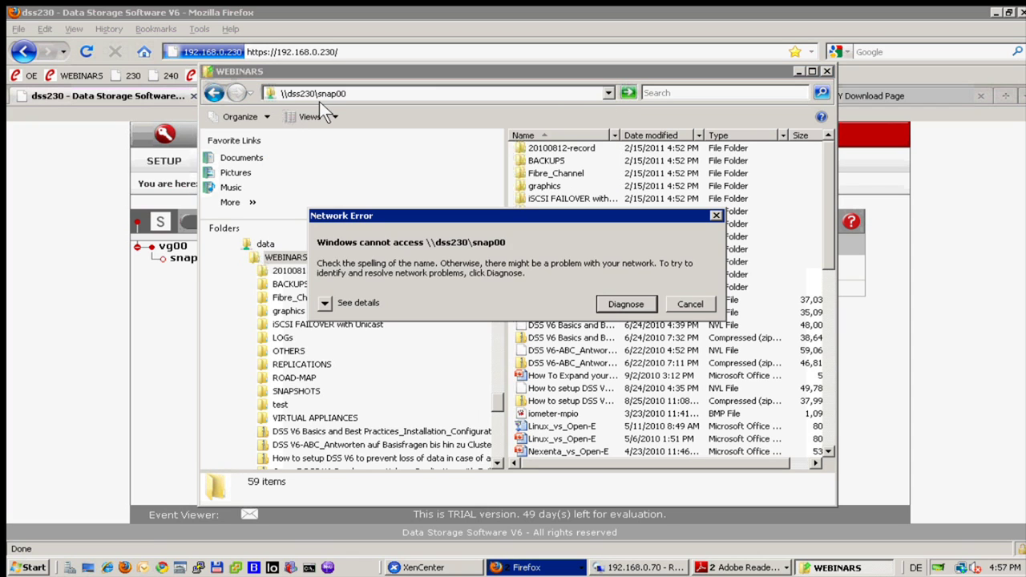
{"action": "left_click", "coordinate": [686, 302]}
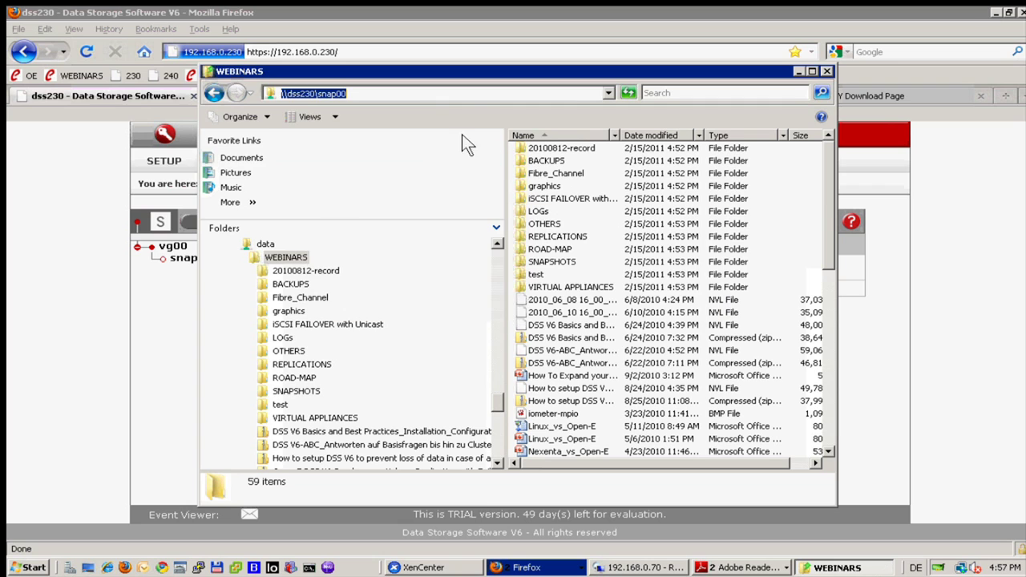
Step: Repeatedly retry \\dss230\snap00, dismissing each cannot-access network error
{"action": "left_click", "coordinate": [461, 93]}
{"action": "key", "text": "Return"}
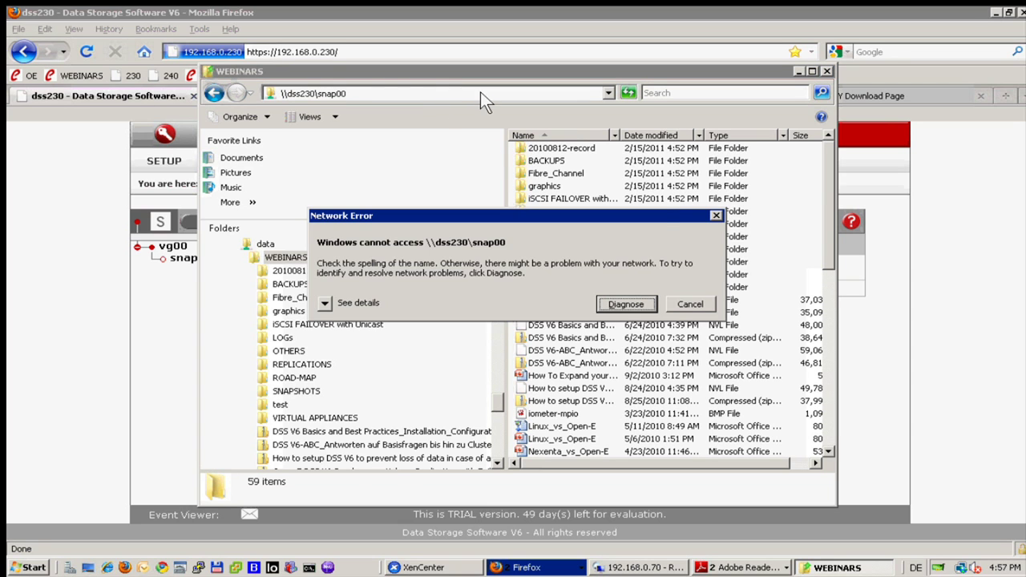
{"action": "left_click", "coordinate": [690, 303]}
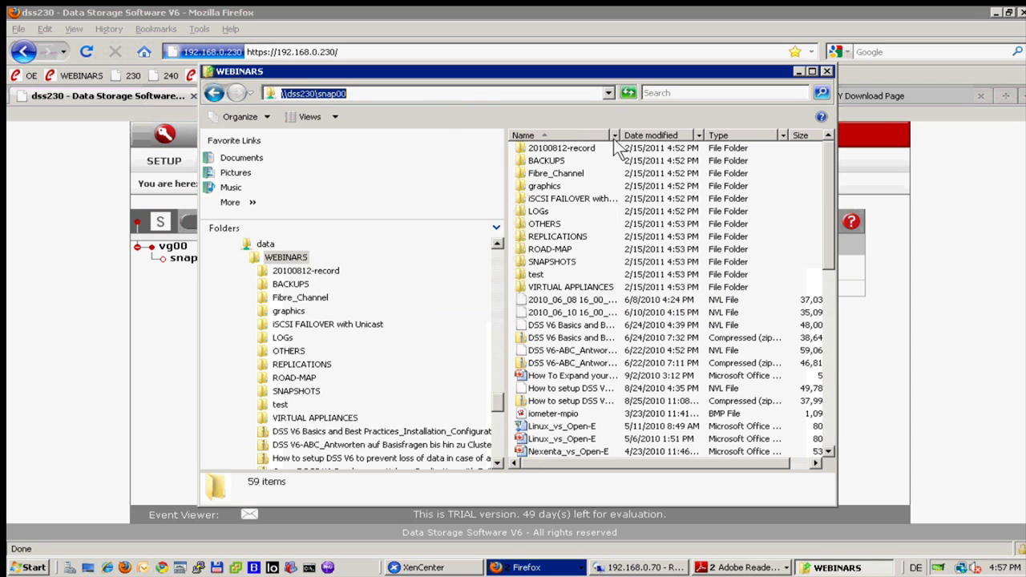
{"action": "left_click", "coordinate": [529, 98]}
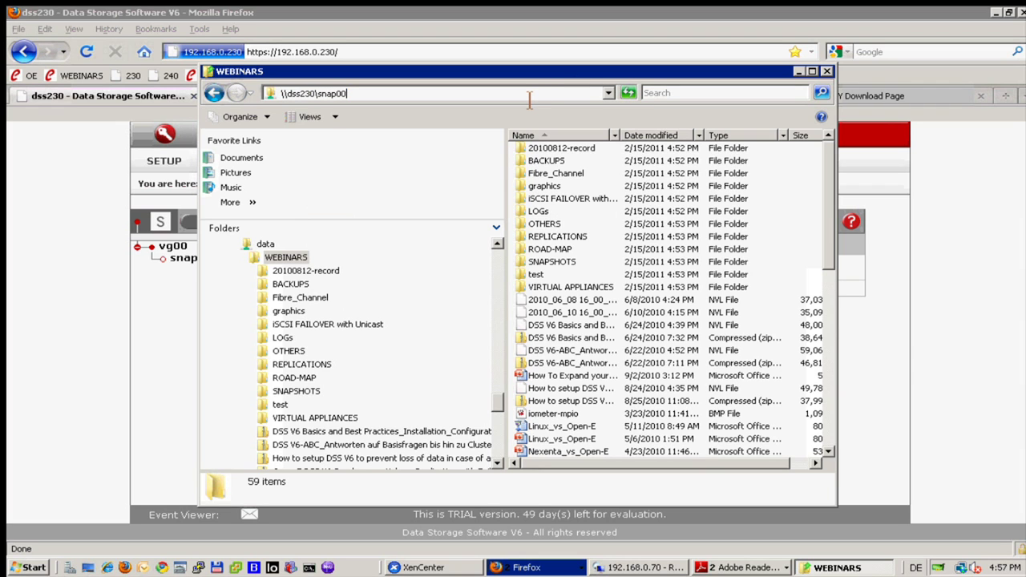
{"action": "key", "text": "Return"}
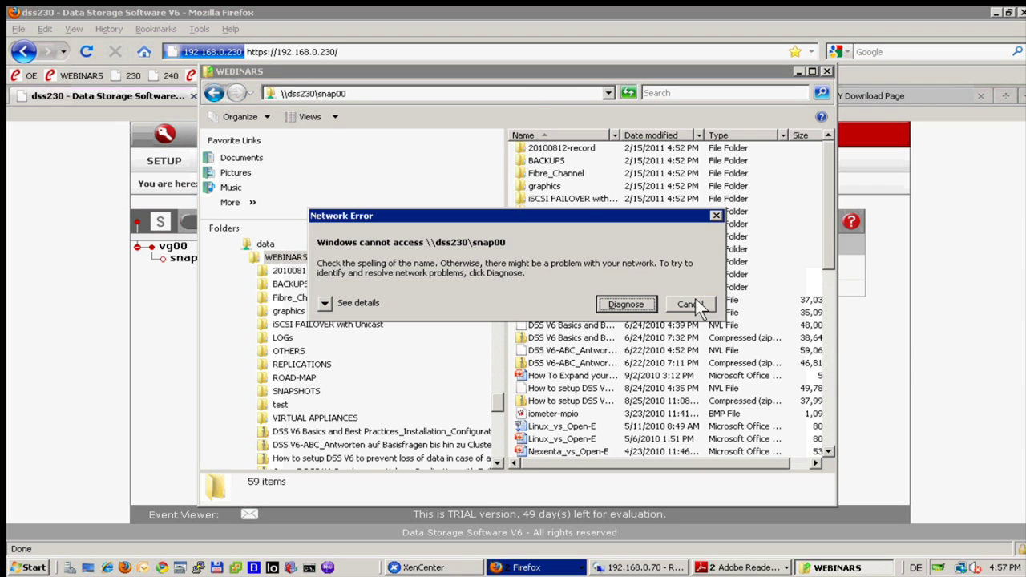
{"action": "left_click", "coordinate": [693, 302]}
{"action": "left_click", "coordinate": [475, 94]}
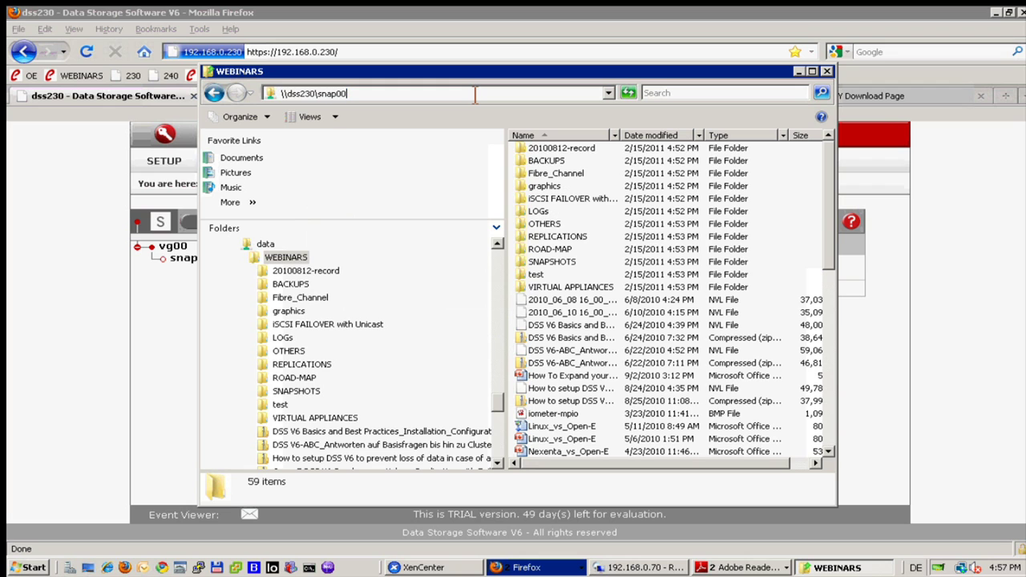
{"action": "key", "text": "Return"}
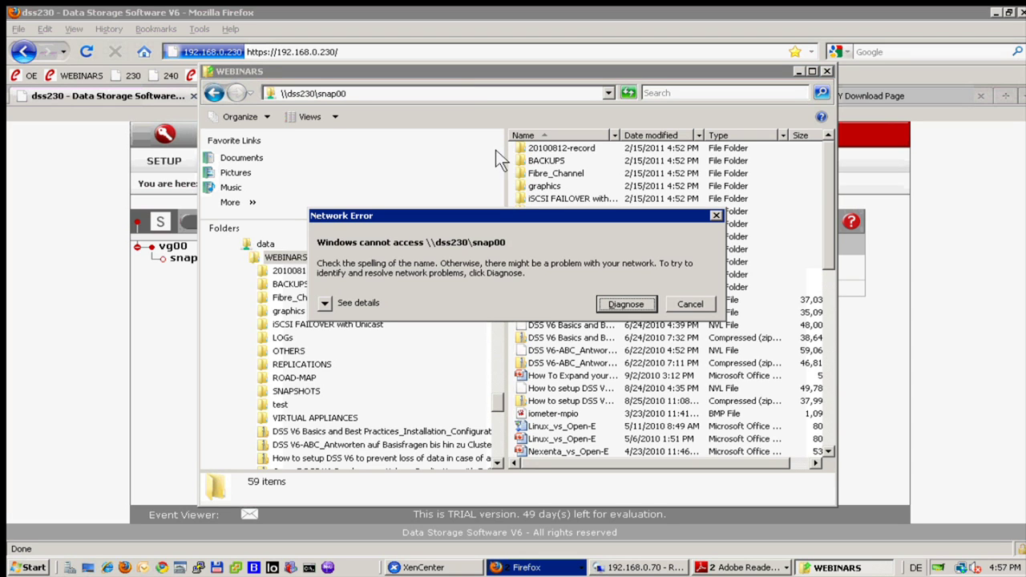
{"action": "left_click", "coordinate": [681, 303]}
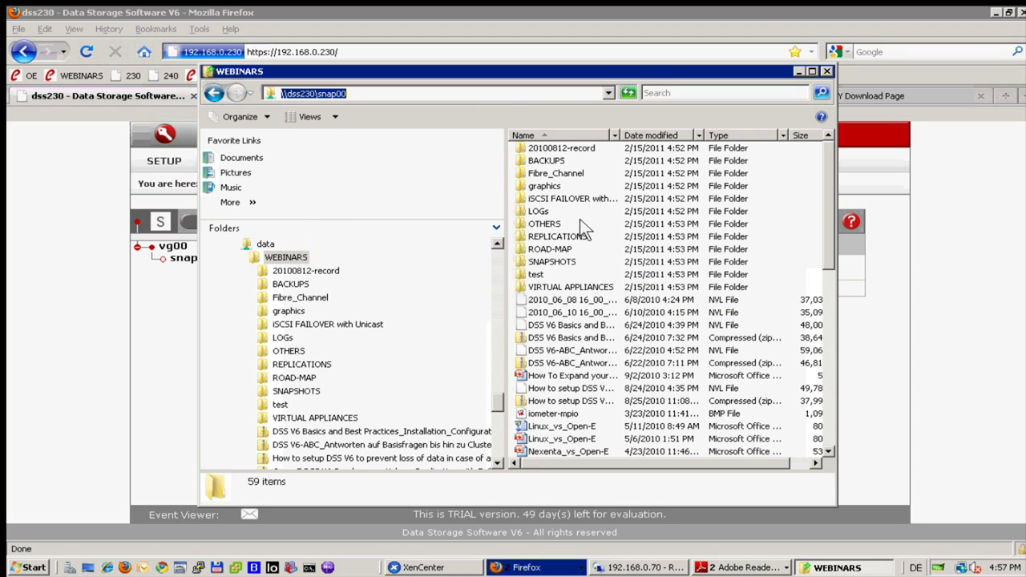
{"action": "left_click", "coordinate": [490, 98]}
{"action": "key", "text": "Return"}
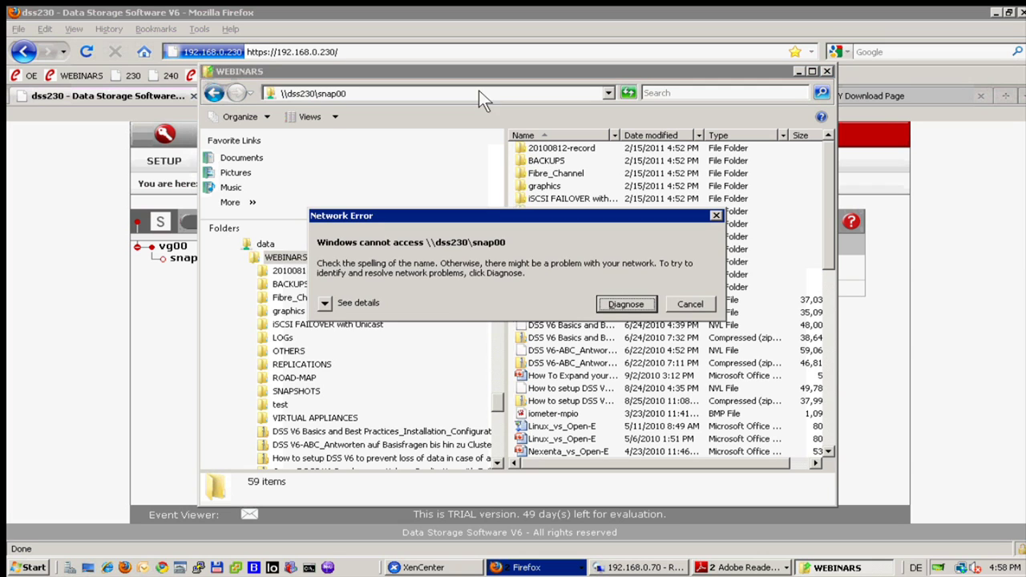
{"action": "left_click", "coordinate": [689, 303]}
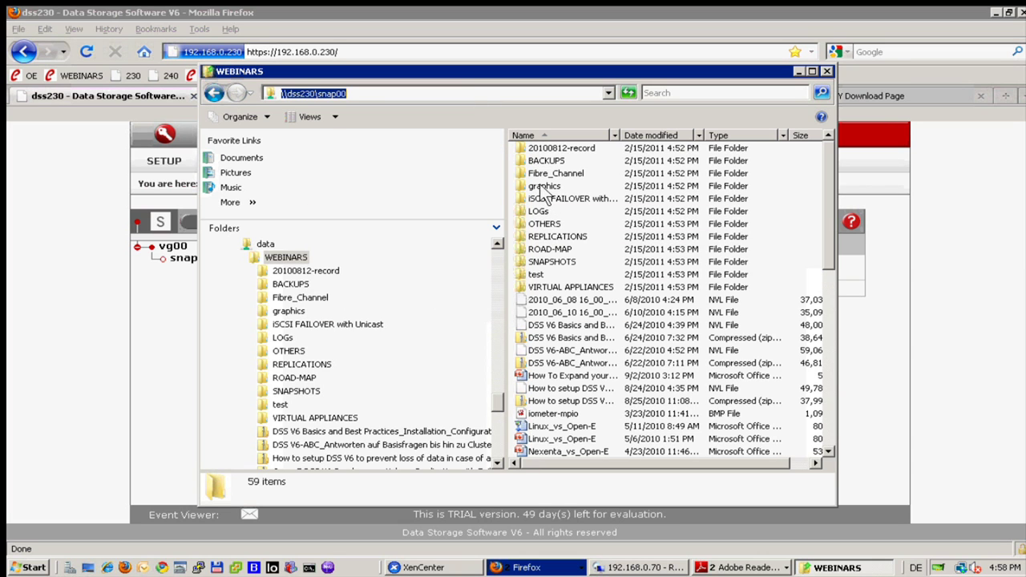
{"action": "left_click", "coordinate": [464, 97]}
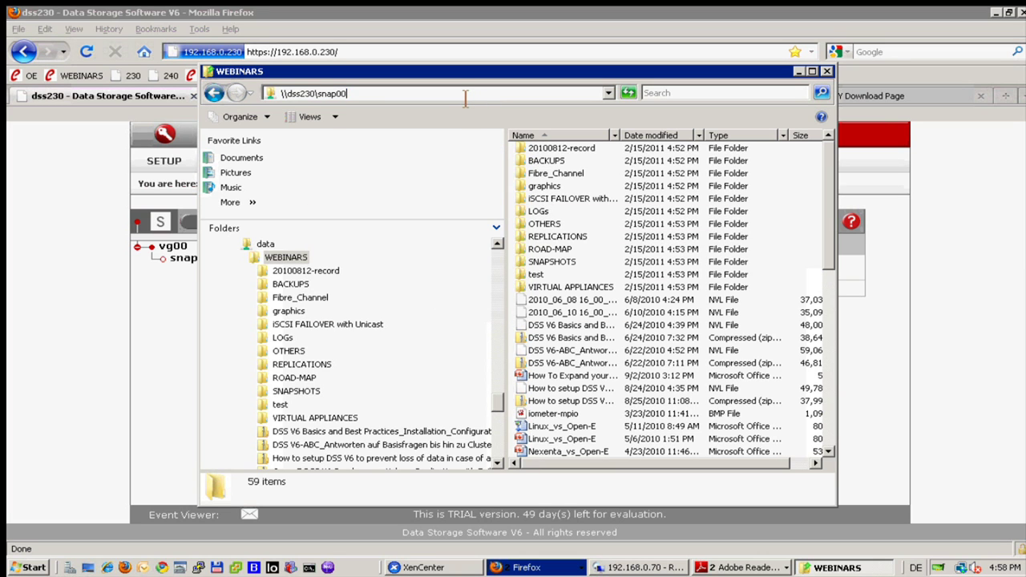
{"action": "key", "text": "Return"}
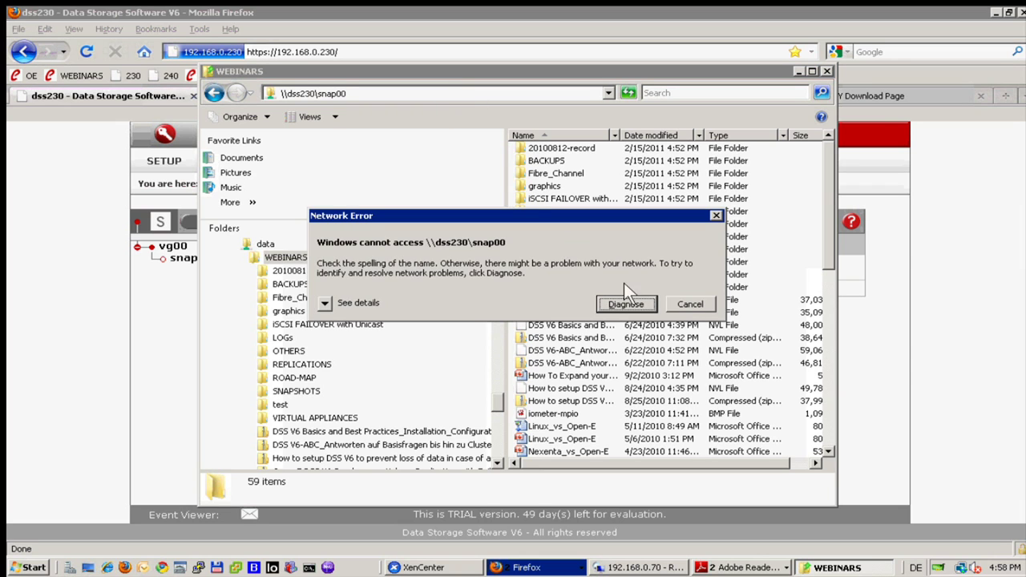
{"action": "left_click", "coordinate": [700, 309]}
{"action": "left_click", "coordinate": [519, 94]}
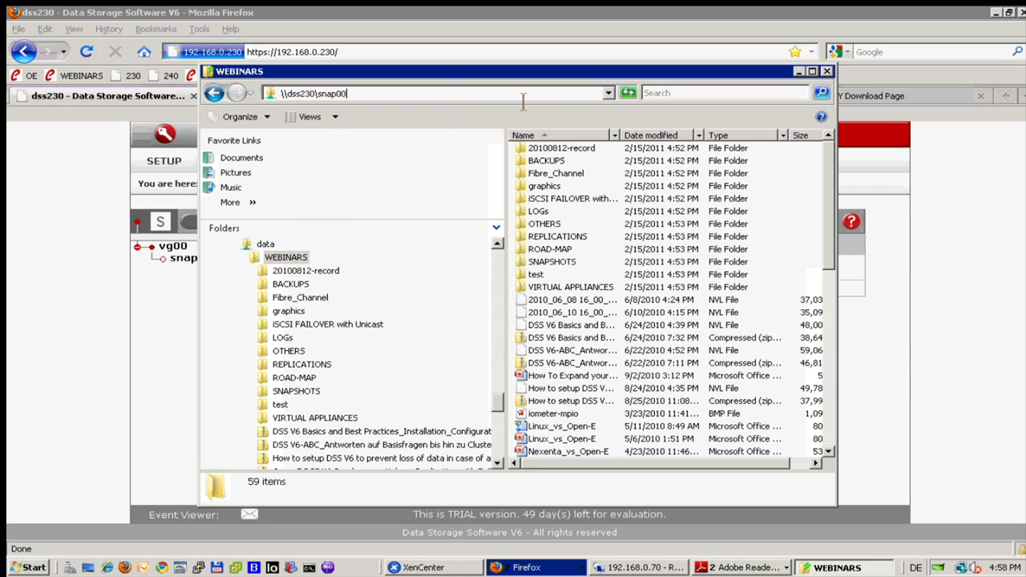
{"action": "key", "text": "Return"}
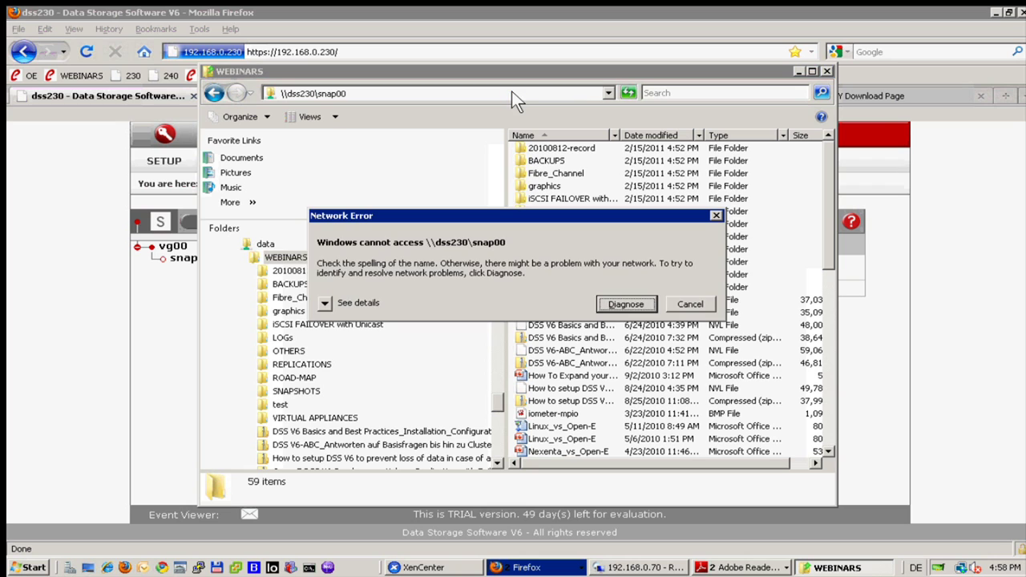
{"action": "left_click", "coordinate": [678, 304]}
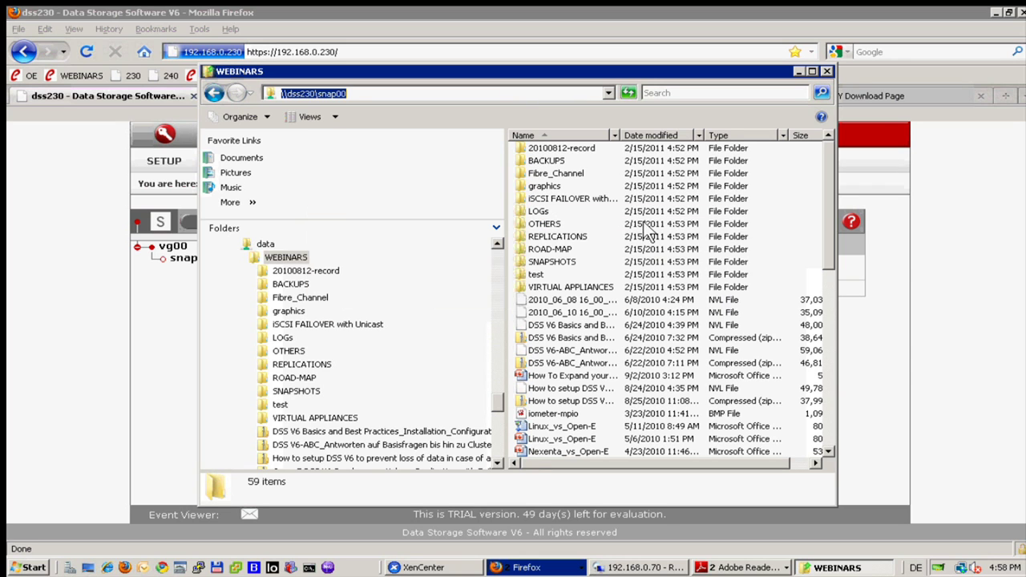
{"action": "left_click", "coordinate": [628, 93]}
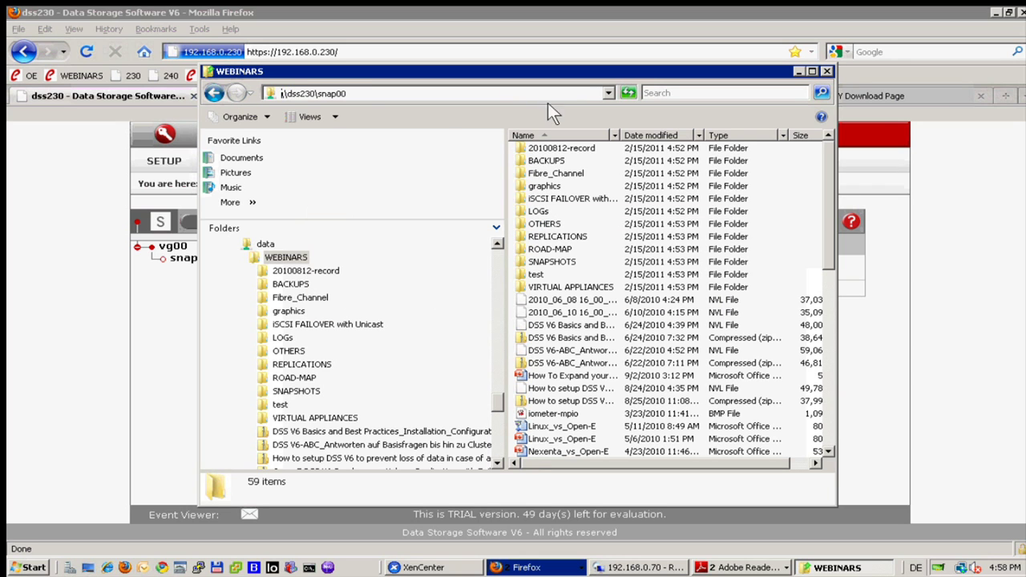
{"action": "key", "text": "Return"}
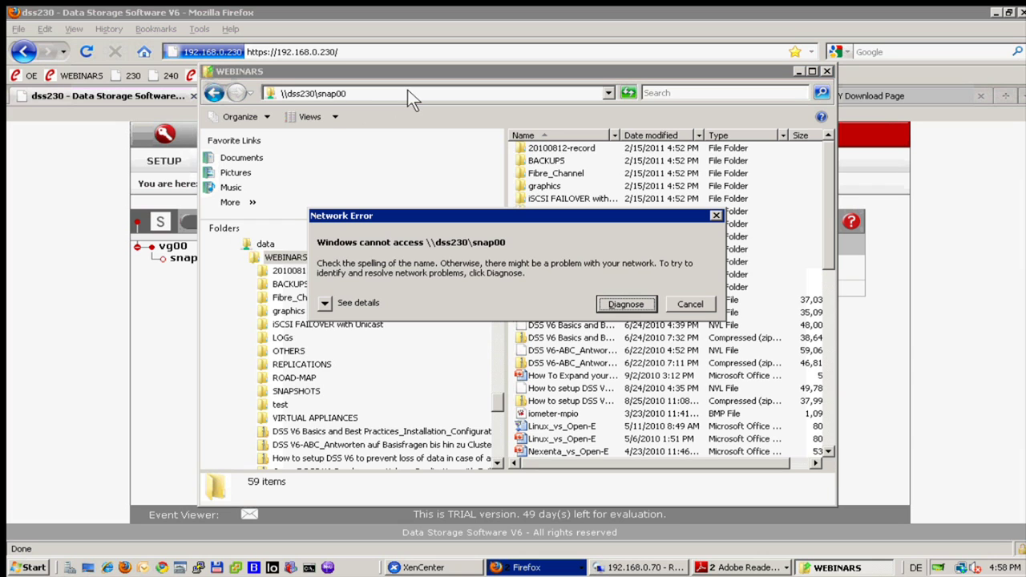
{"action": "left_click", "coordinate": [689, 304]}
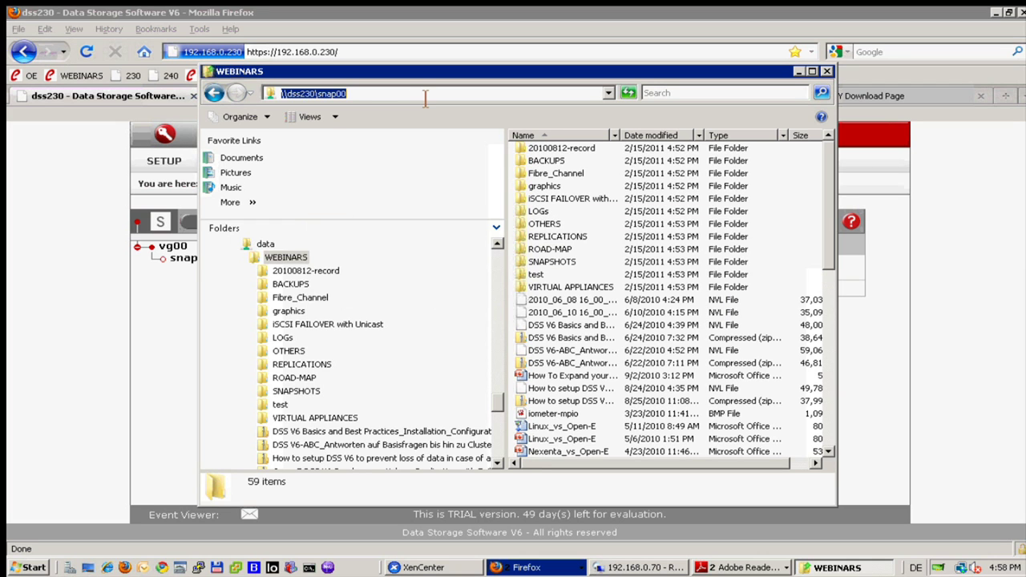
{"action": "left_click", "coordinate": [425, 94]}
{"action": "key", "text": "Return"}
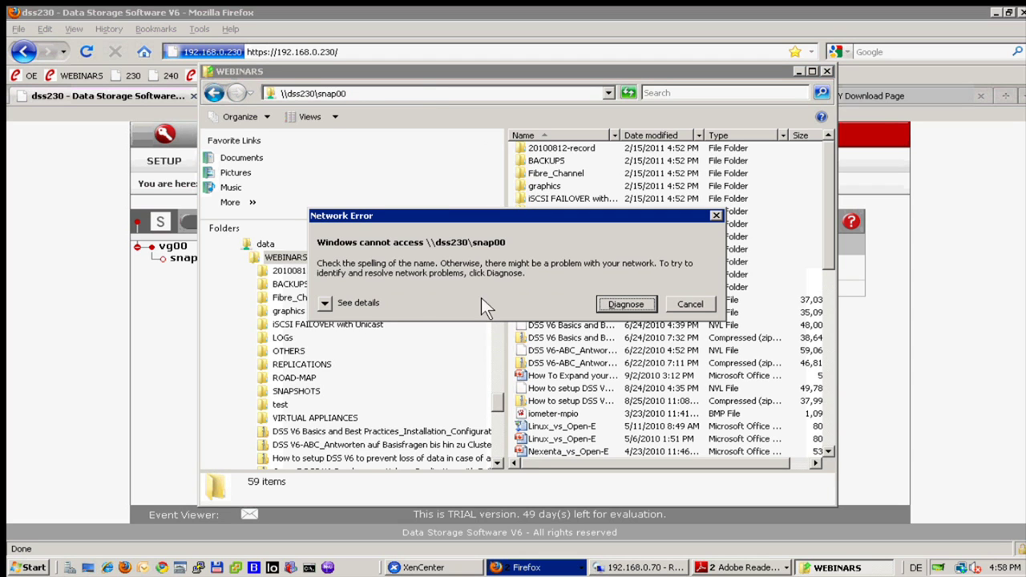
Step: Read the help on verifying the shared folder name, then retry snap00
{"action": "left_click", "coordinate": [619, 303]}
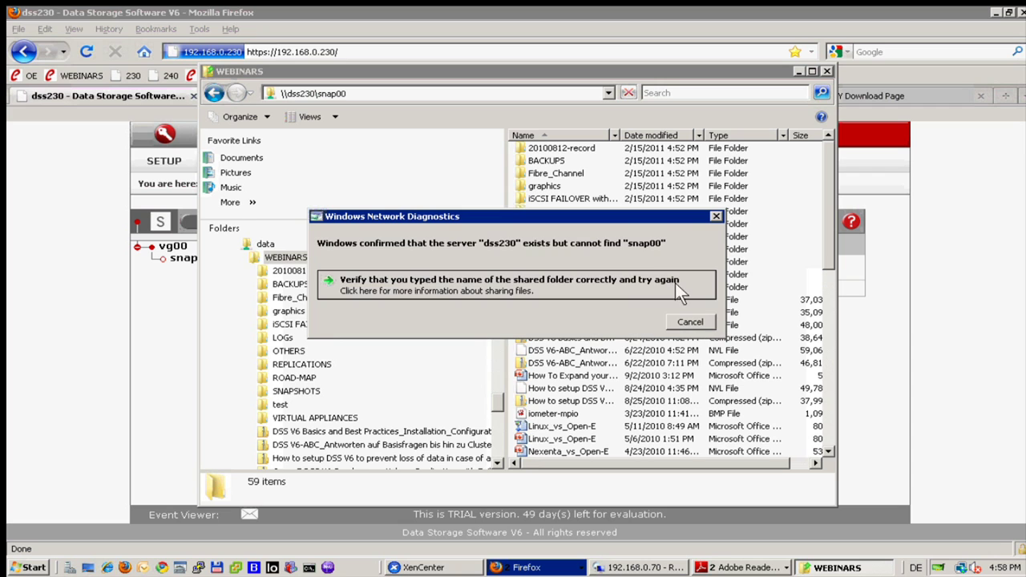
{"action": "left_click", "coordinate": [618, 279]}
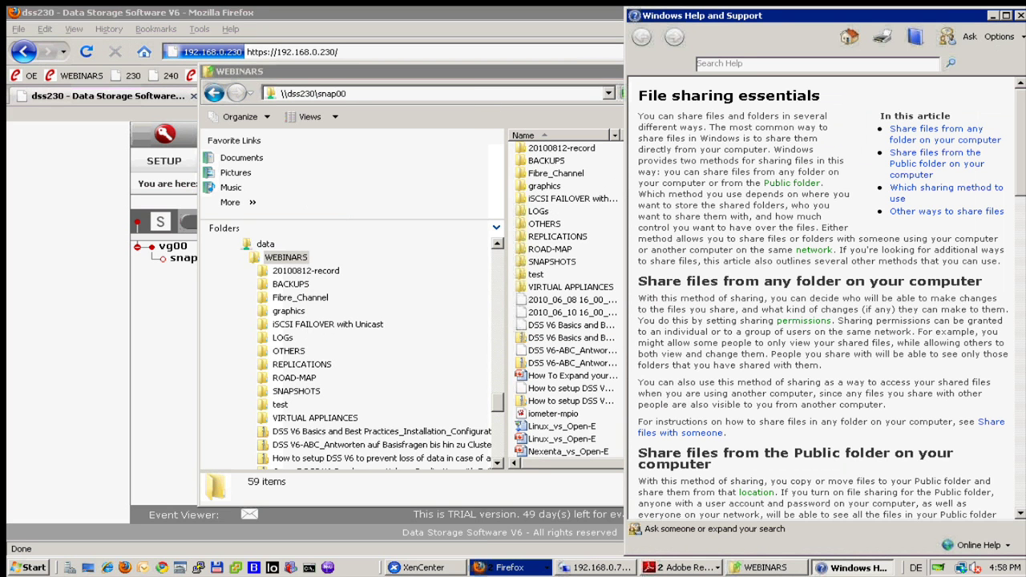
{"action": "left_click", "coordinate": [1020, 16]}
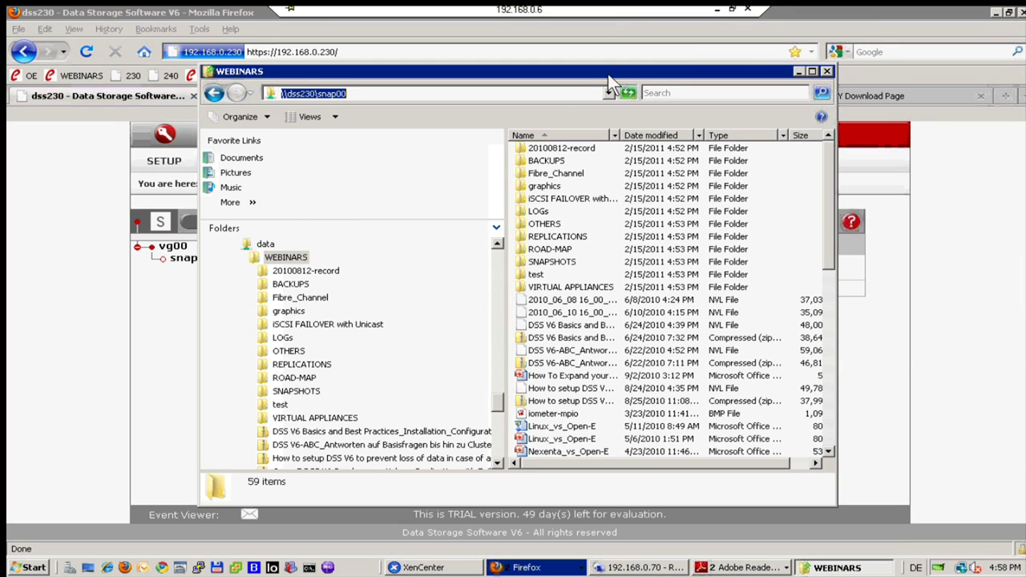
{"action": "left_click", "coordinate": [556, 94]}
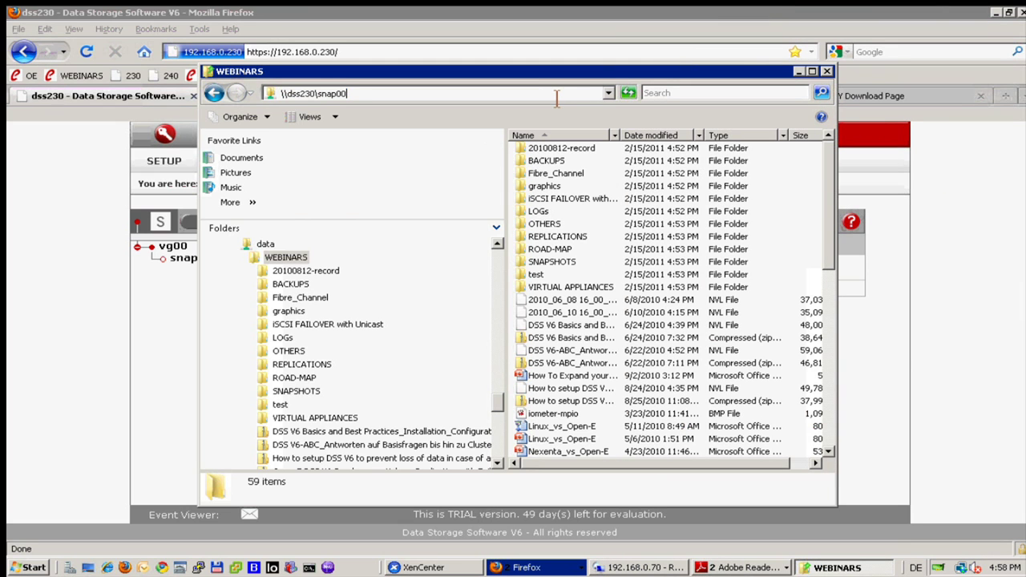
{"action": "key", "text": "Return"}
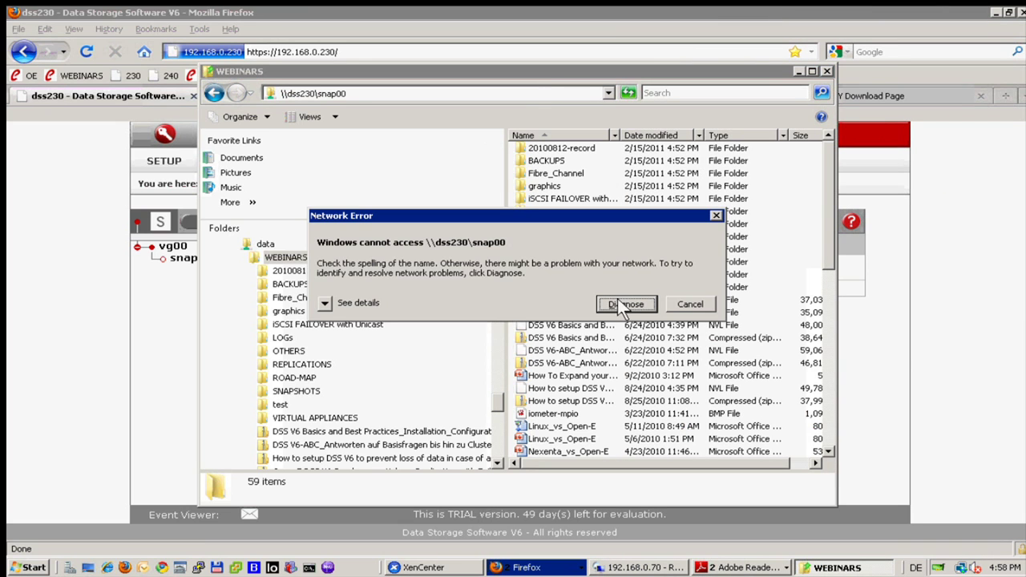
Step: Check snap00000's details in the DSS web interface
{"action": "key", "text": "alt+Tab"}
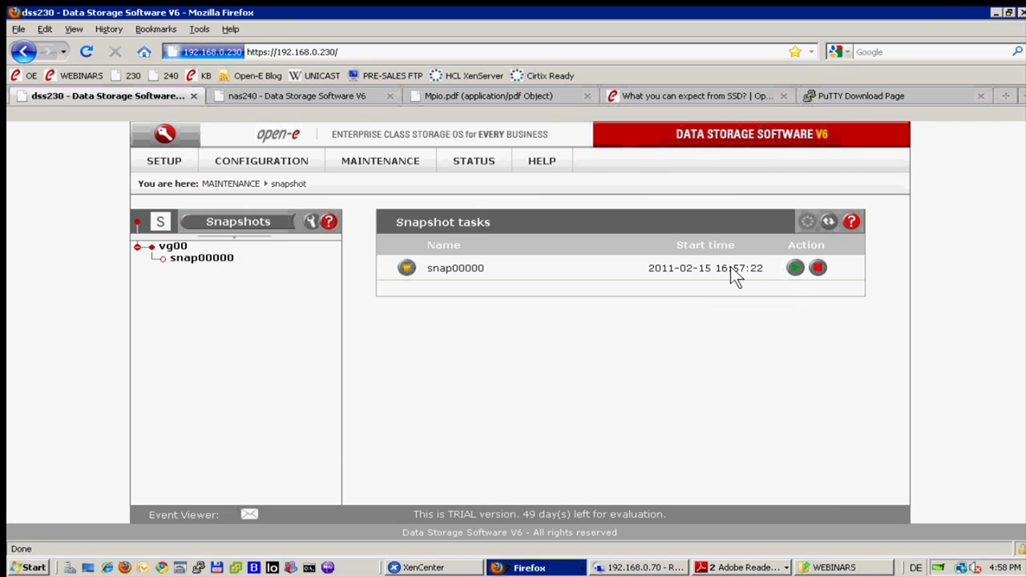
{"action": "left_click", "coordinate": [407, 269]}
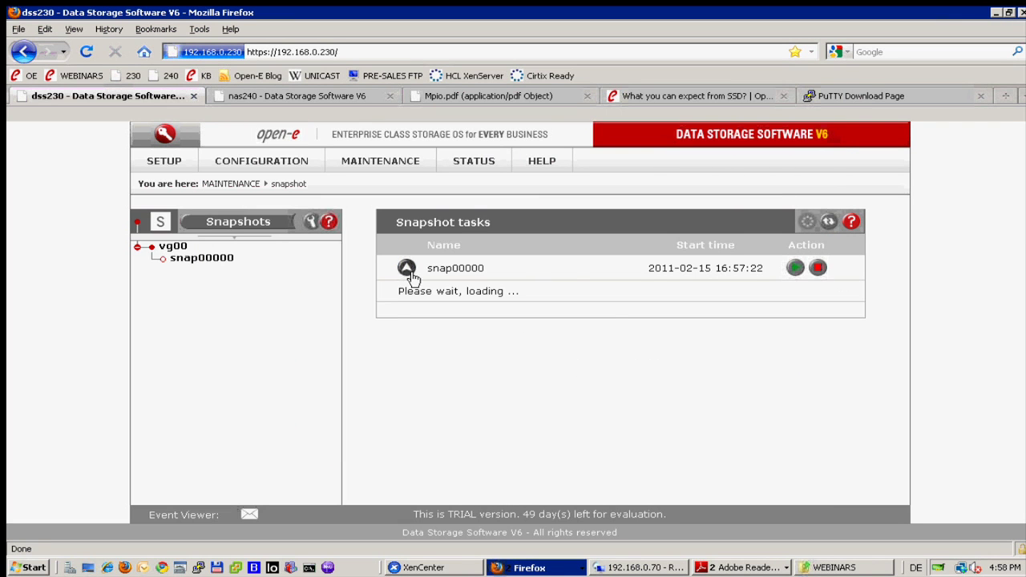
{"action": "left_click", "coordinate": [408, 269]}
{"action": "key", "text": "alt+Tab"}
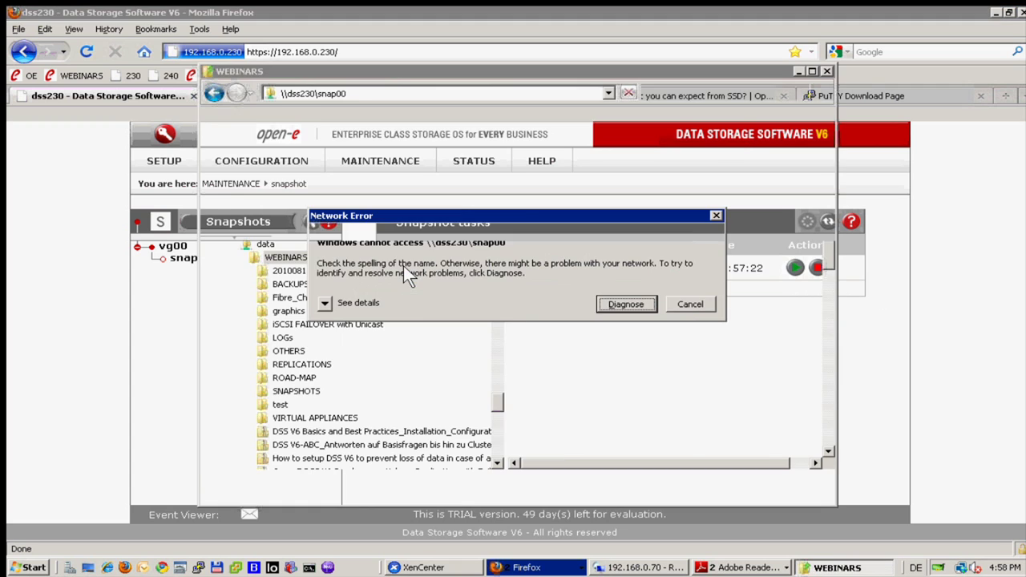
Step: Dismiss the error, retry snap00 once more, then open the graphics folder
{"action": "left_click", "coordinate": [689, 306]}
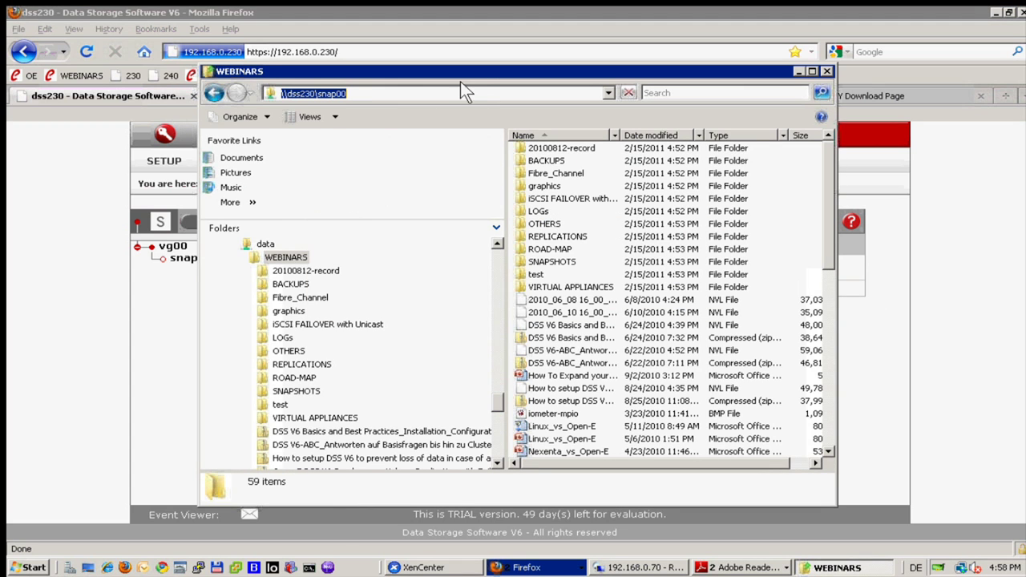
{"action": "left_click", "coordinate": [472, 95]}
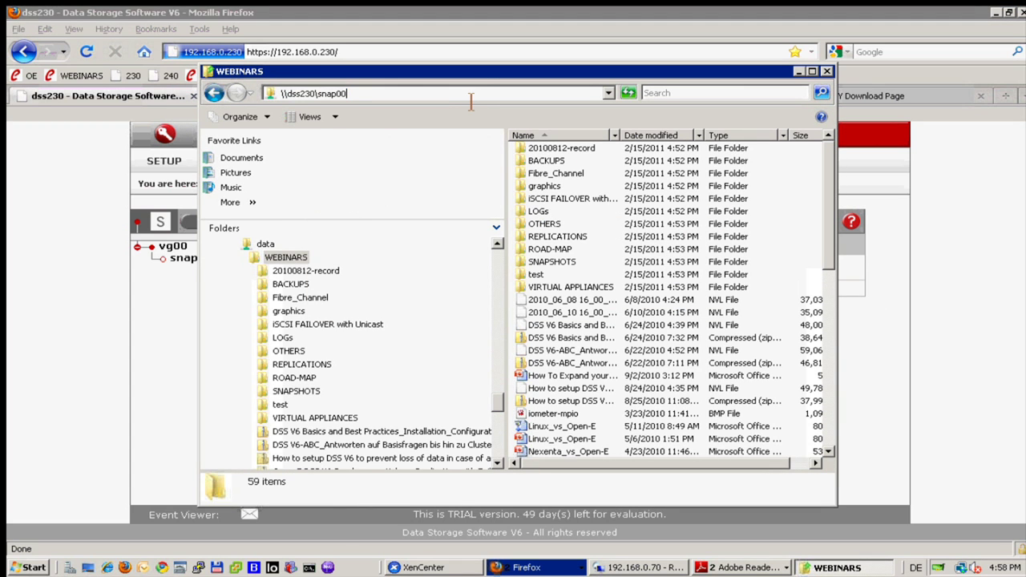
{"action": "key", "text": "Return"}
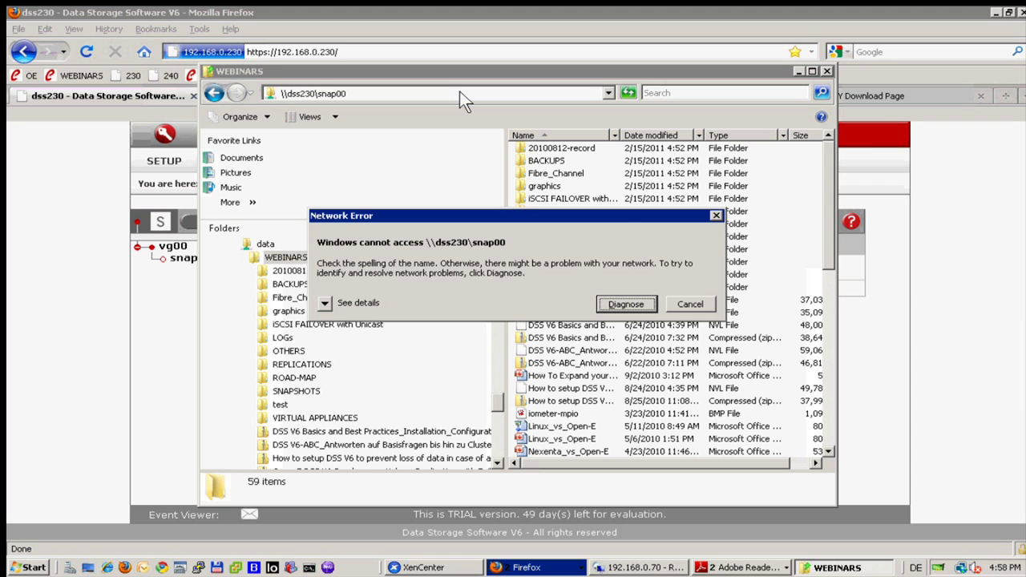
{"action": "left_click", "coordinate": [689, 304]}
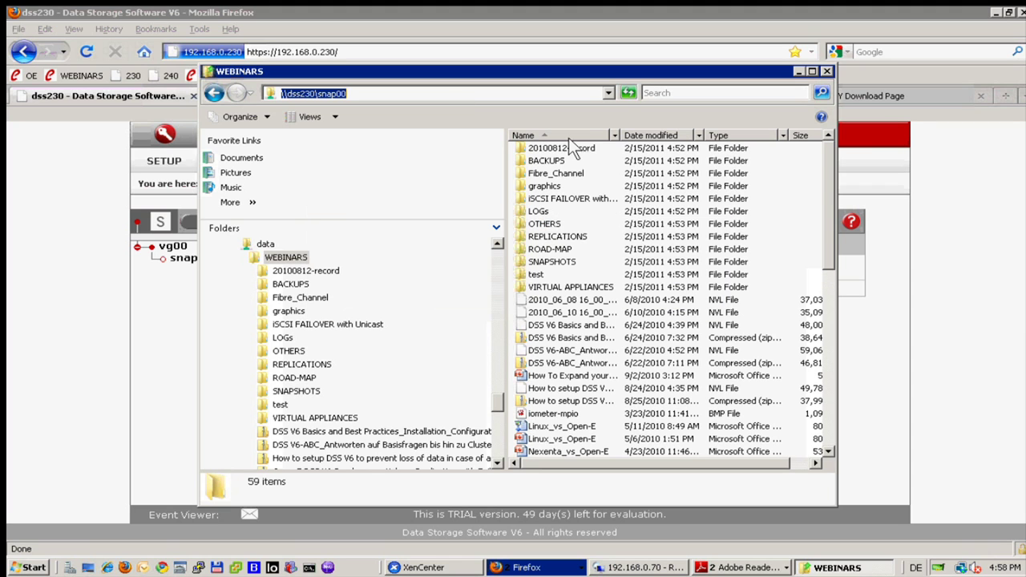
{"action": "left_click", "coordinate": [620, 85]}
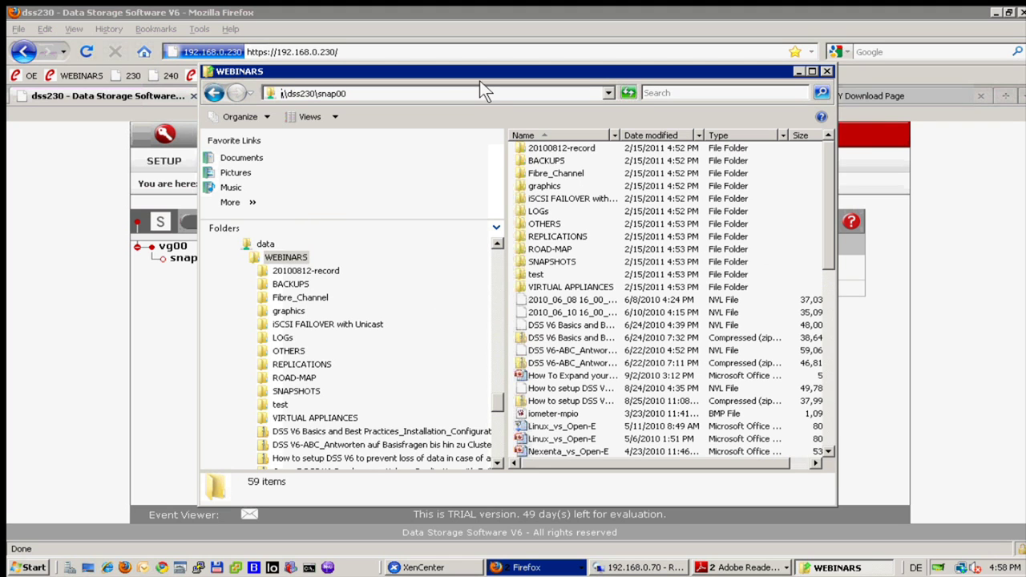
{"action": "double_click", "coordinate": [547, 184]}
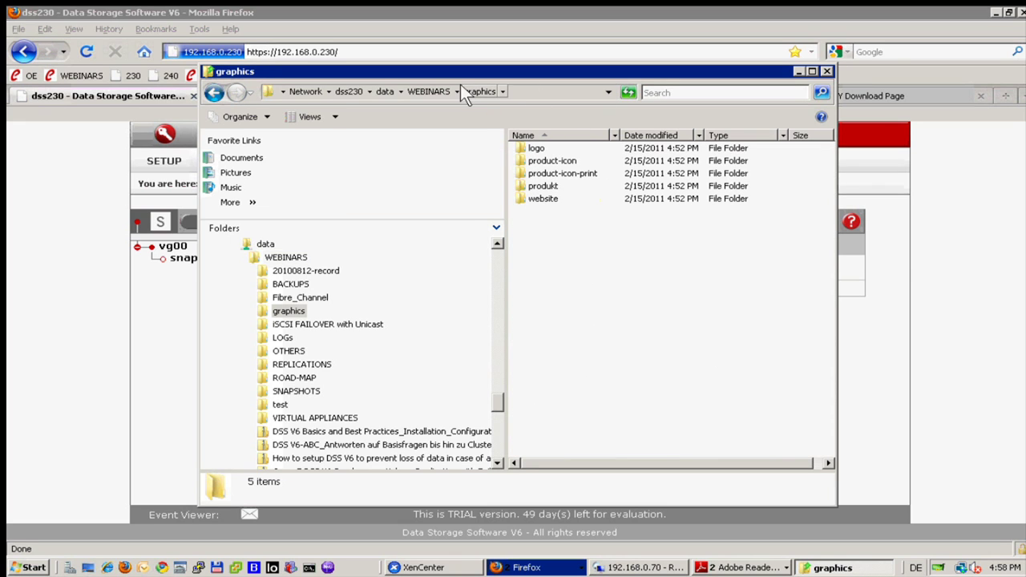
Step: Go up to \\dss230\data, change the path to snap00 (Network Error), and return to Firefox
{"action": "left_click", "coordinate": [394, 90]}
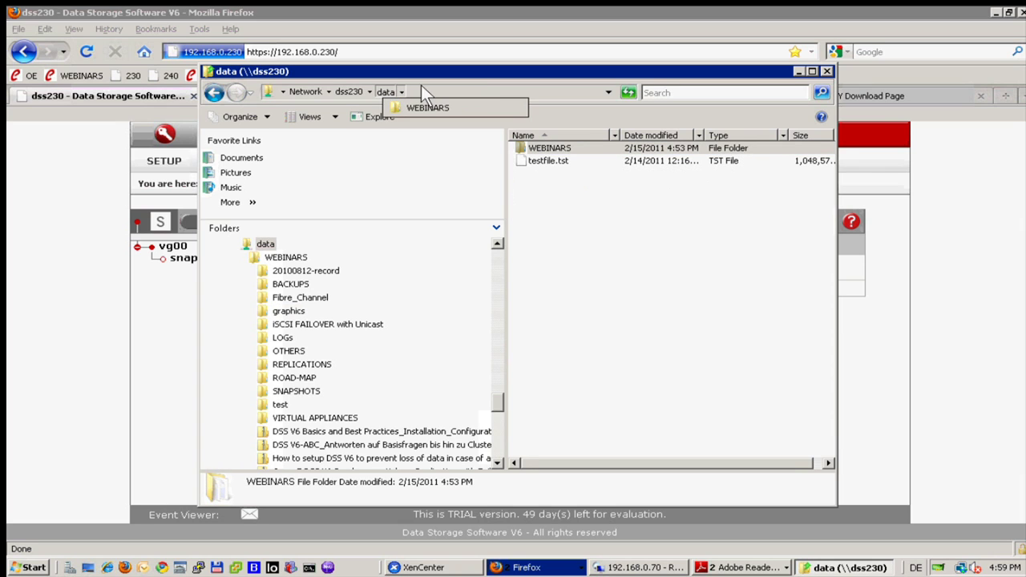
{"action": "left_click", "coordinate": [431, 92]}
{"action": "left_click", "coordinate": [432, 92]}
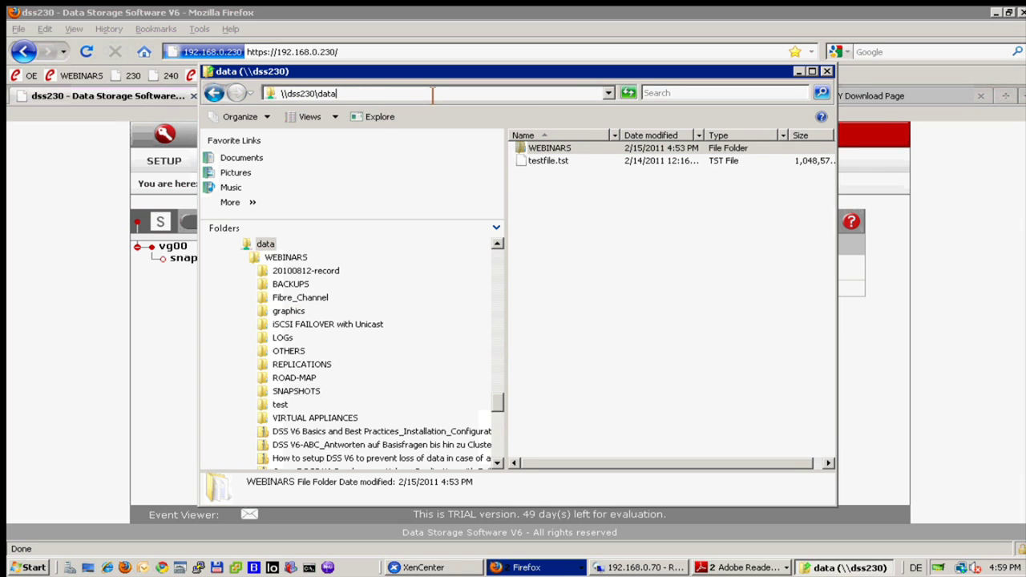
{"action": "key", "text": "BackSpace"}
{"action": "key", "text": "BackSpace"}
{"action": "key", "text": "BackSpace"}
{"action": "key", "text": "BackSpace"}
{"action": "type", "text": "s"}
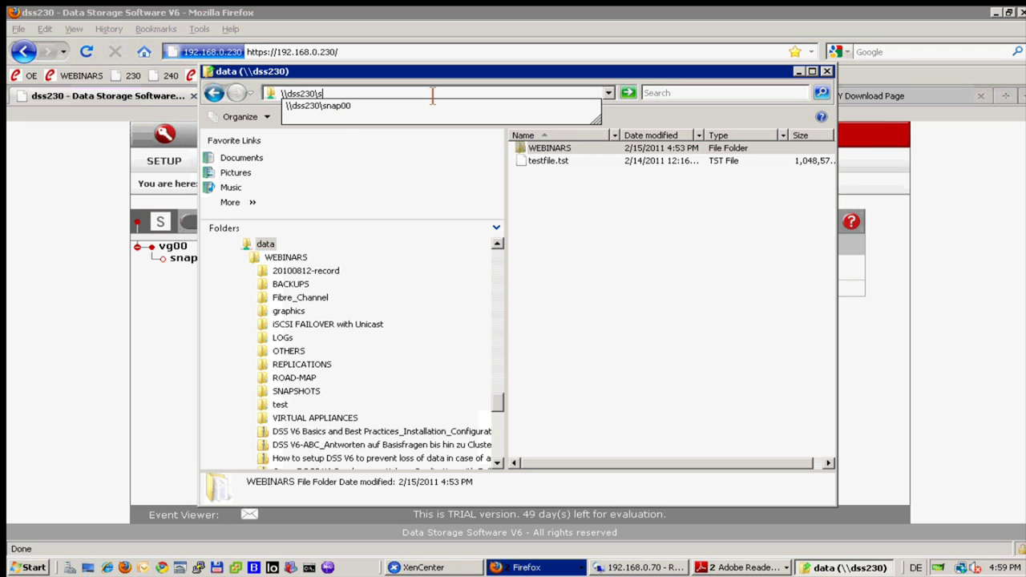
{"action": "type", "text": "nap00"}
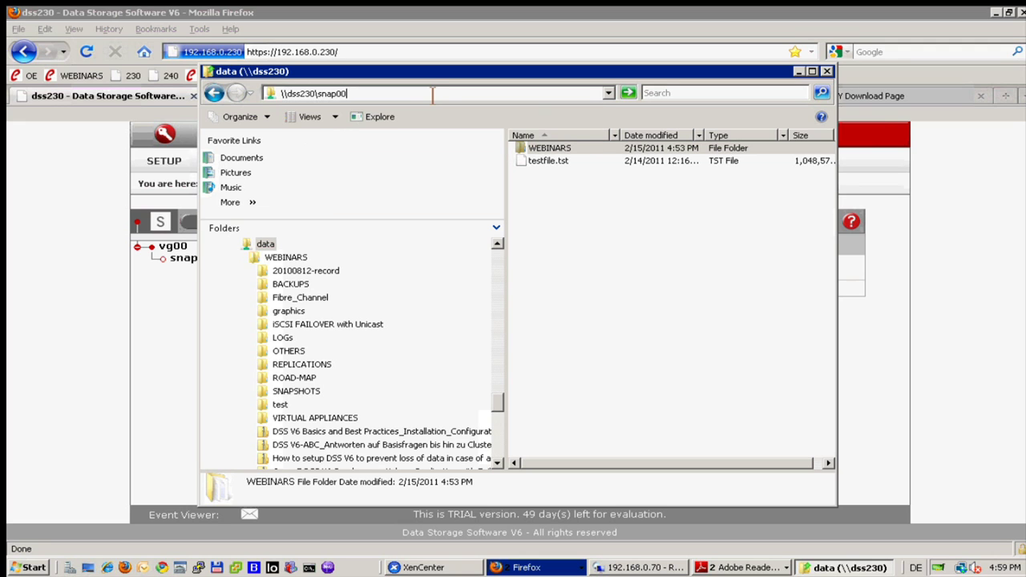
{"action": "key", "text": "Return"}
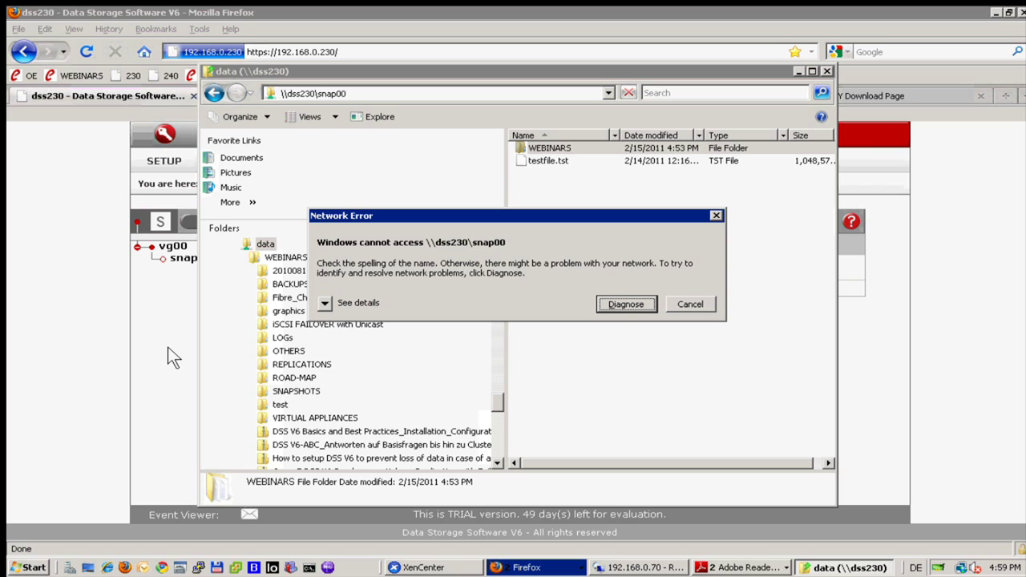
{"action": "left_click", "coordinate": [102, 335]}
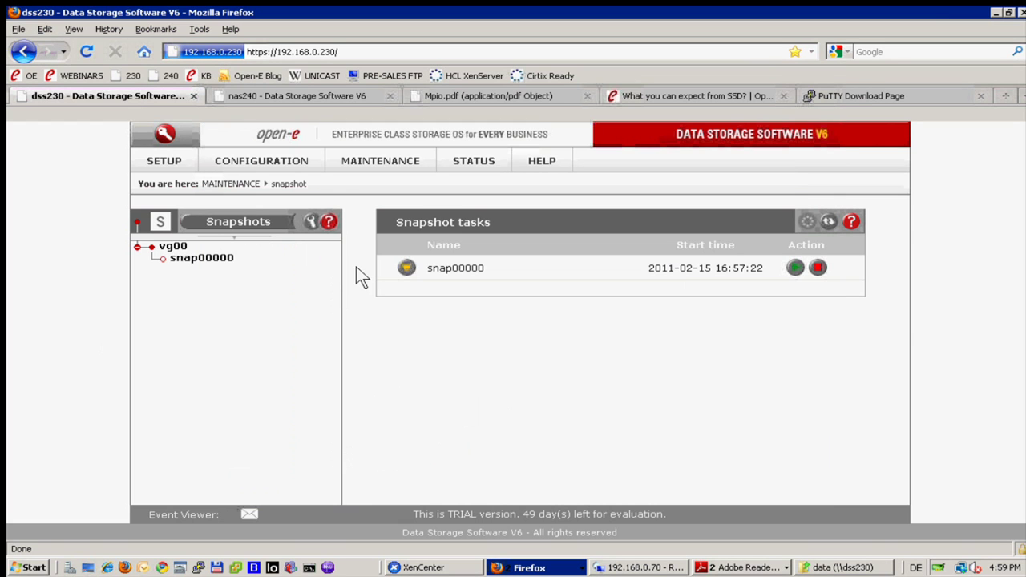
Step: Under NAS resources > Shares, open snap00, confirm path /snap00000/, and apply it
{"action": "left_click", "coordinate": [276, 161]}
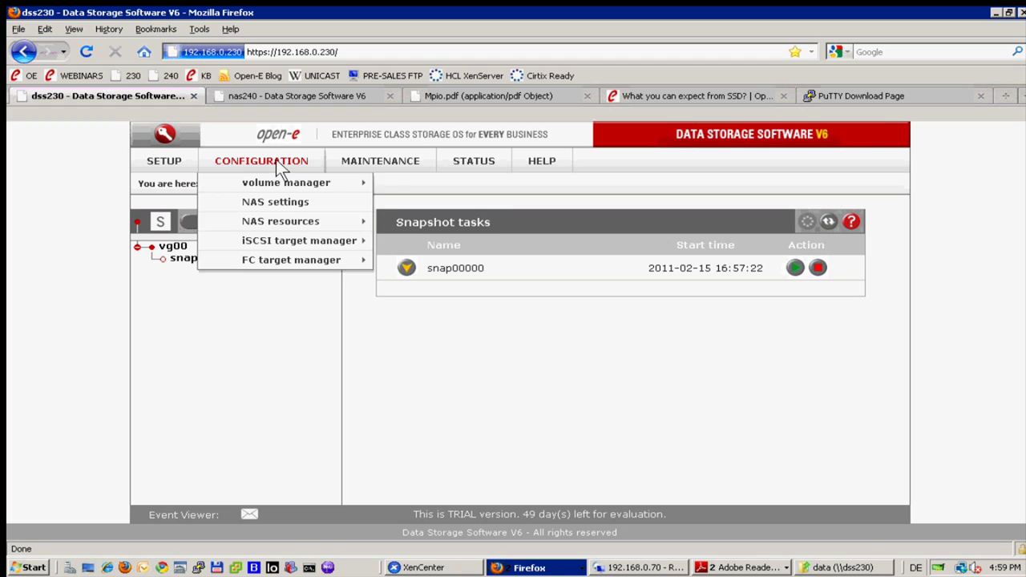
{"action": "mouse_move", "coordinate": [293, 222]}
{"action": "left_click", "coordinate": [399, 223]}
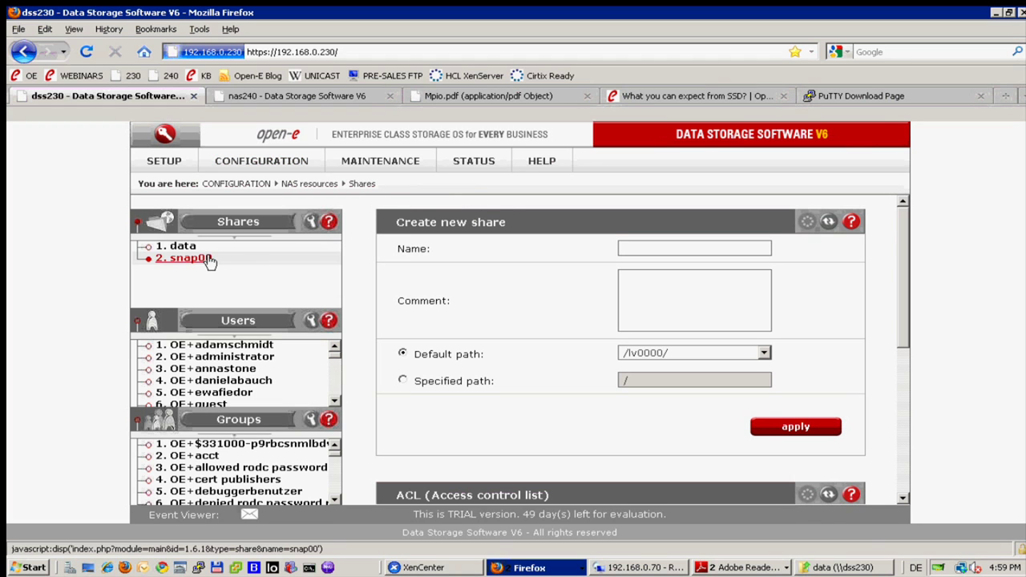
{"action": "left_click", "coordinate": [180, 247]}
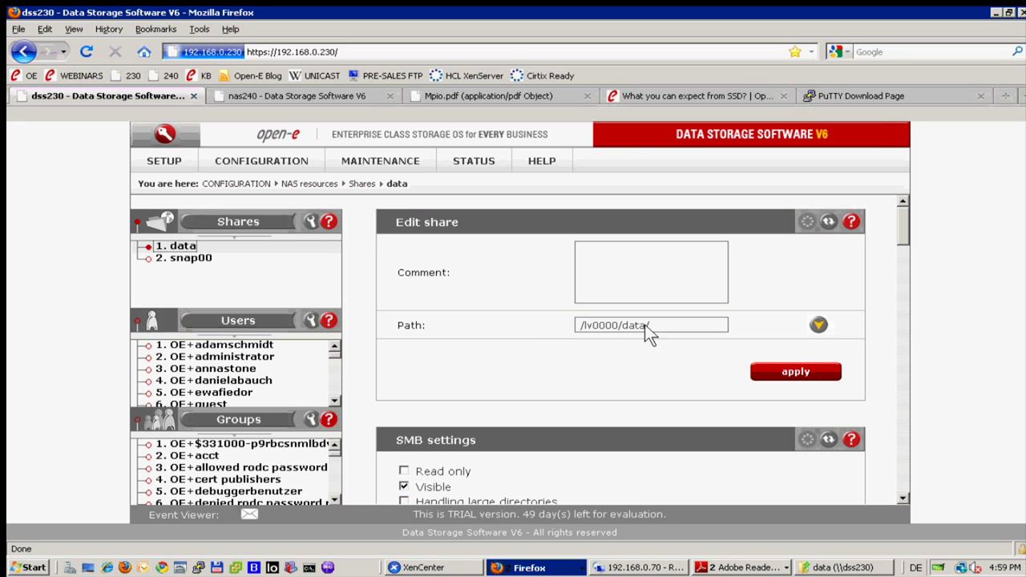
{"action": "left_click", "coordinate": [200, 265]}
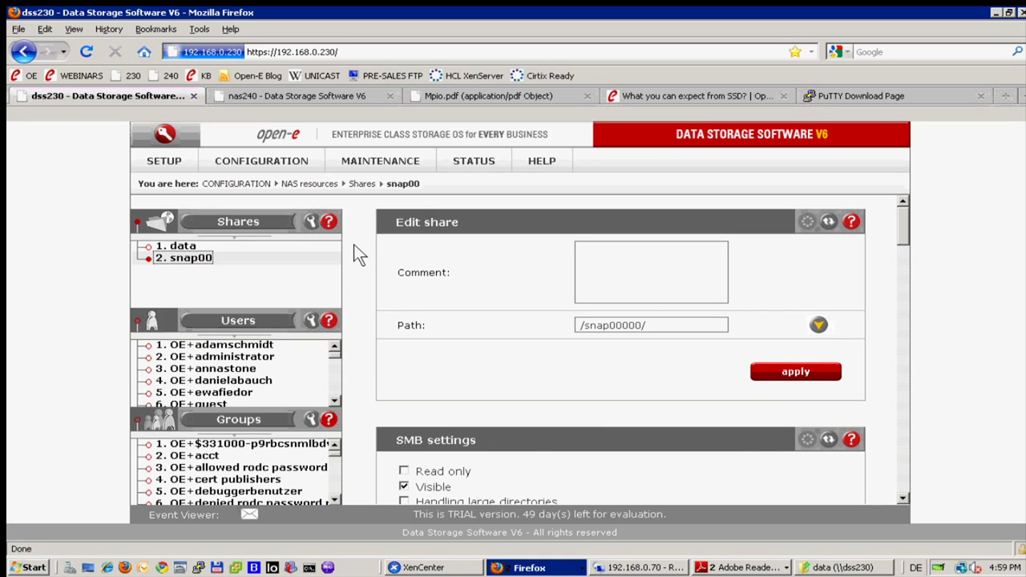
{"action": "left_click", "coordinate": [820, 326]}
{"action": "left_click", "coordinate": [790, 383]}
Step: Dismiss the network error and retry \\dss230\snap00 in the address bar several times
{"action": "key", "text": "alt+Tab"}
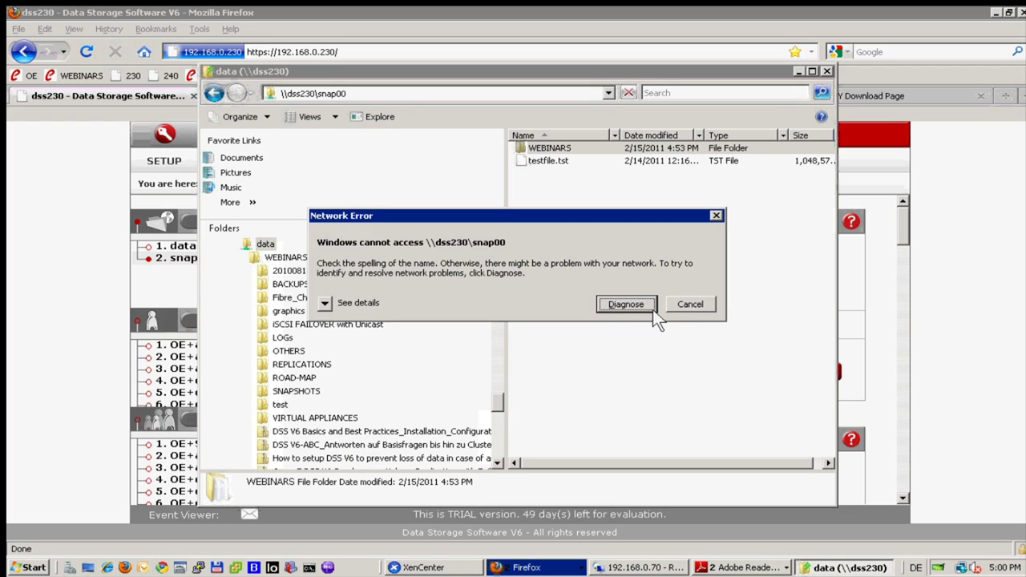
{"action": "left_click", "coordinate": [680, 302]}
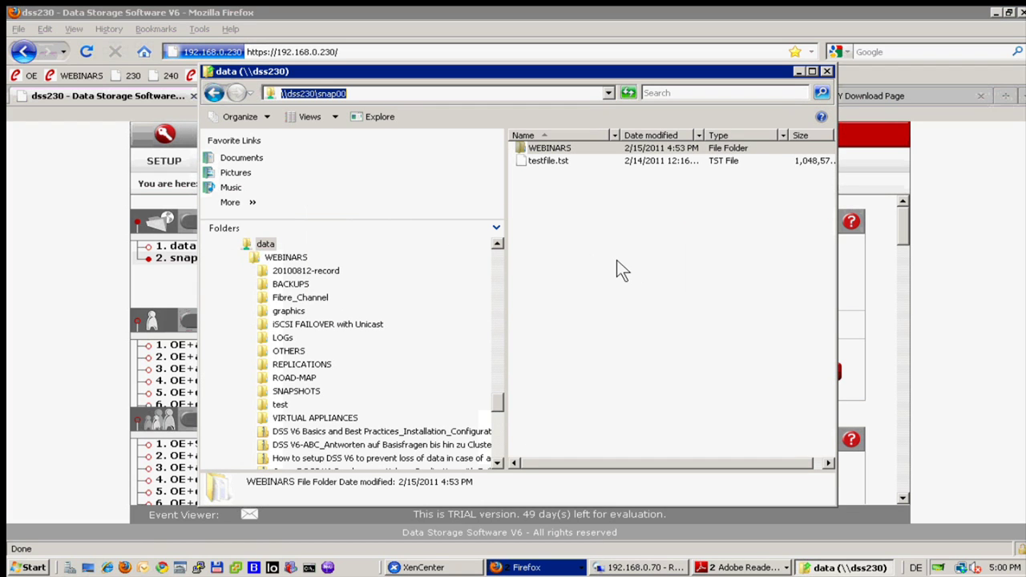
{"action": "left_click", "coordinate": [450, 95]}
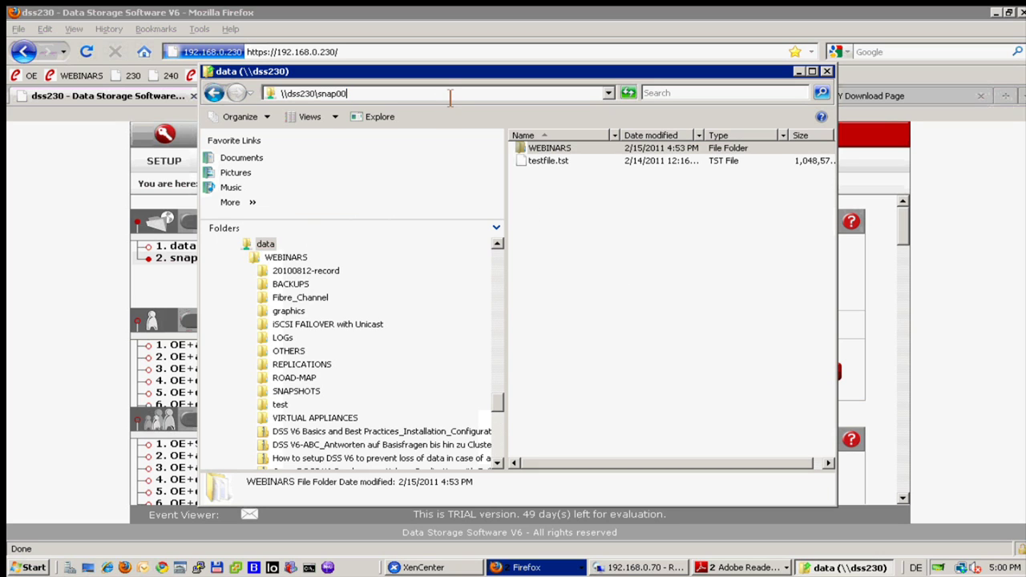
{"action": "key", "text": "Return"}
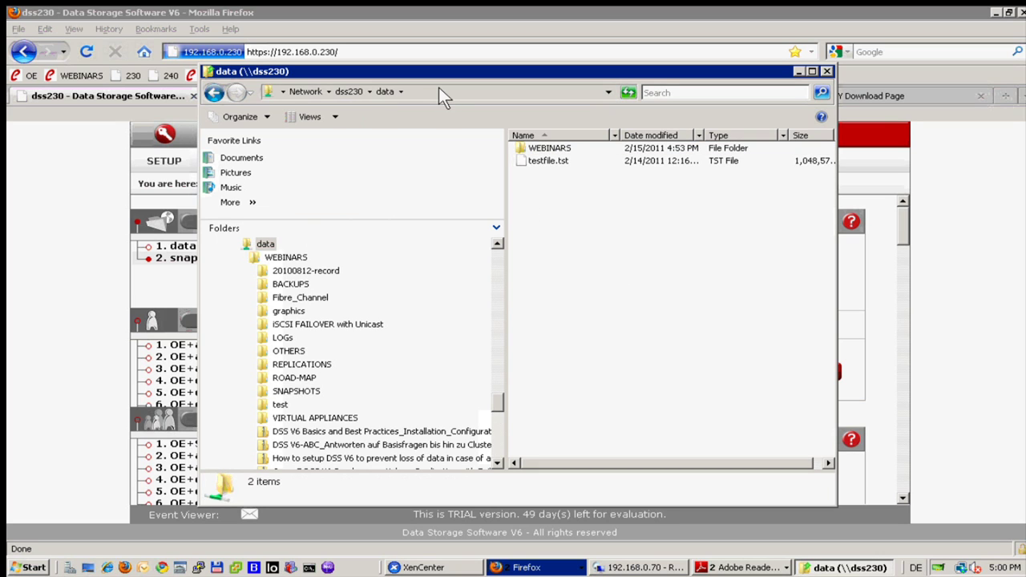
{"action": "left_click", "coordinate": [439, 88]}
{"action": "left_click", "coordinate": [450, 95]}
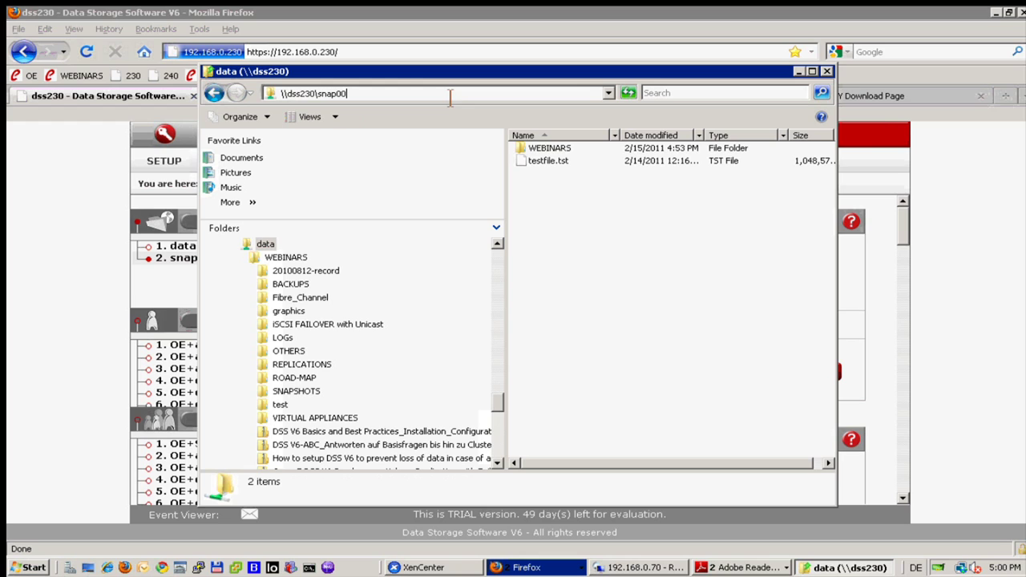
{"action": "key", "text": "Return"}
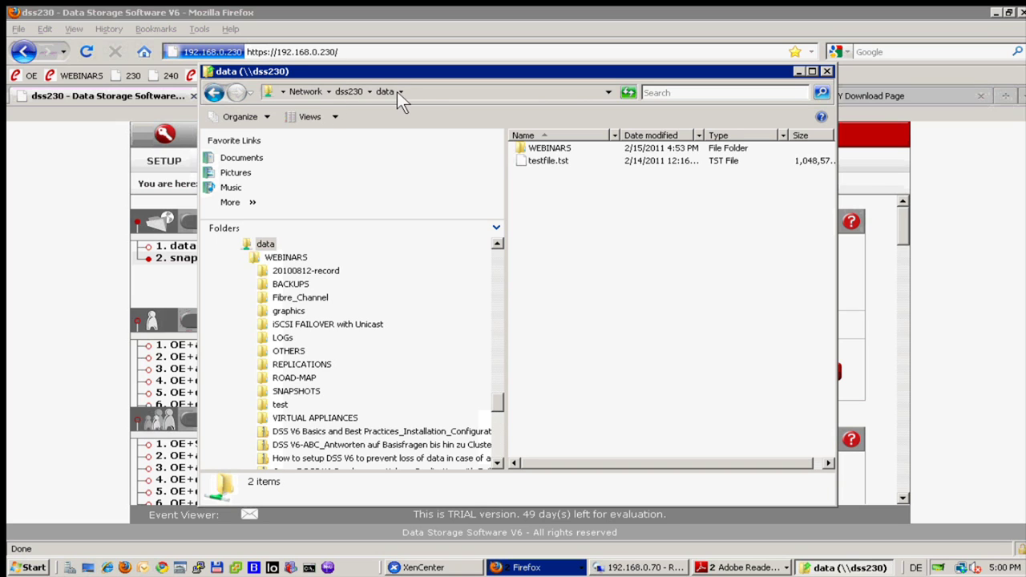
{"action": "left_click", "coordinate": [439, 93]}
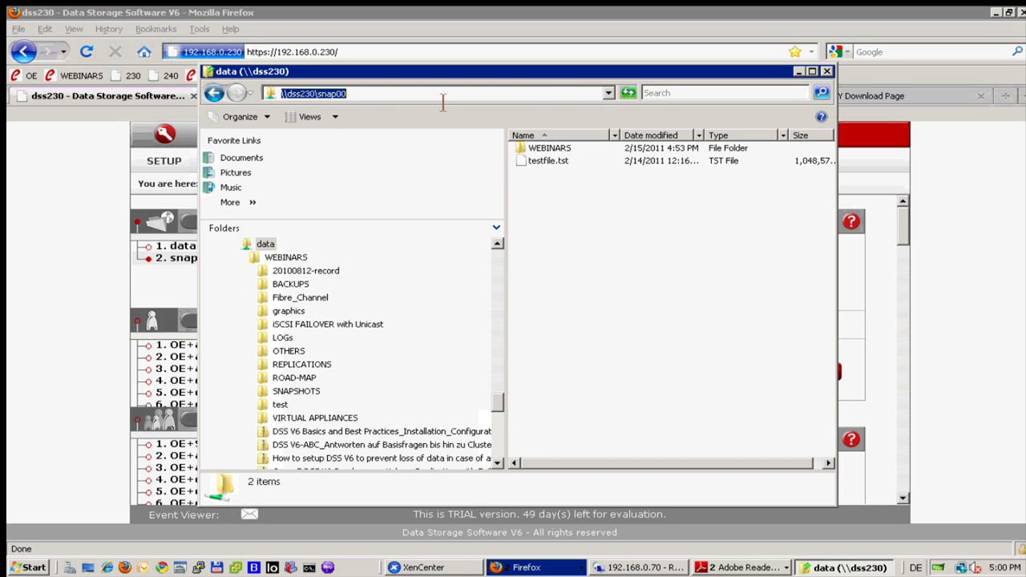
{"action": "type", "text": "\\\\dss230"}
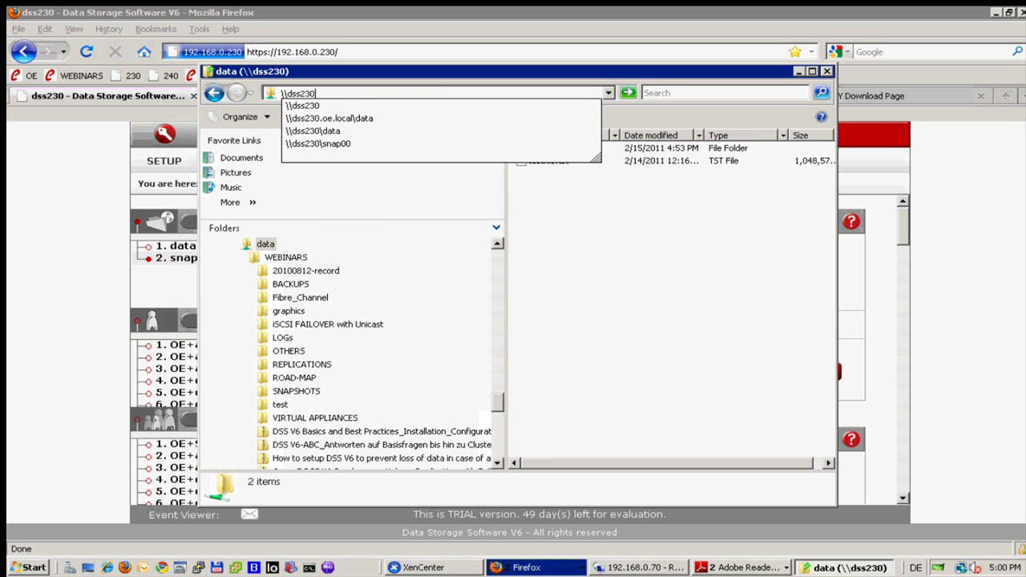
{"action": "type", "text": "\\s"}
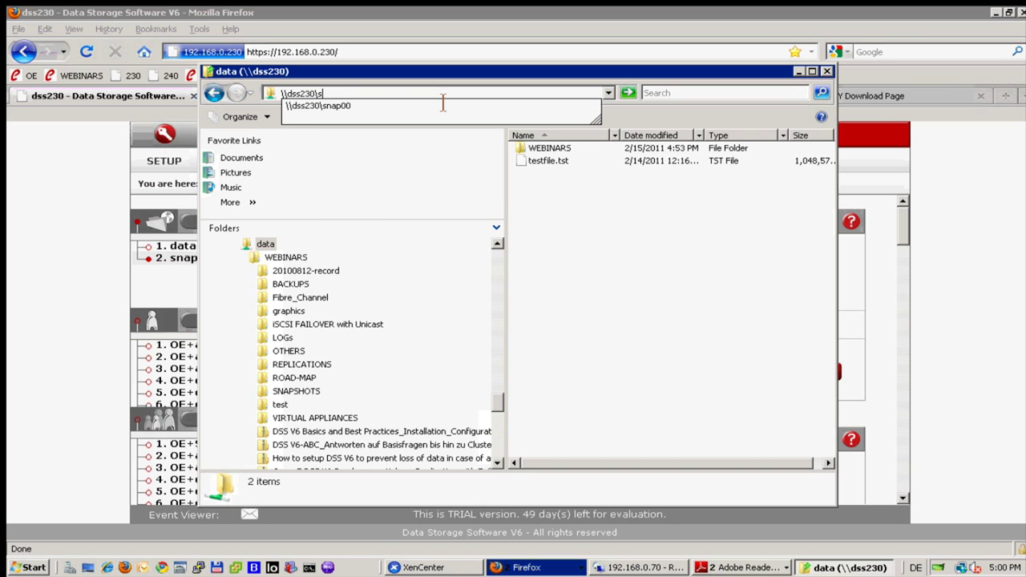
{"action": "type", "text": "nap00"}
{"action": "key", "text": "Escape"}
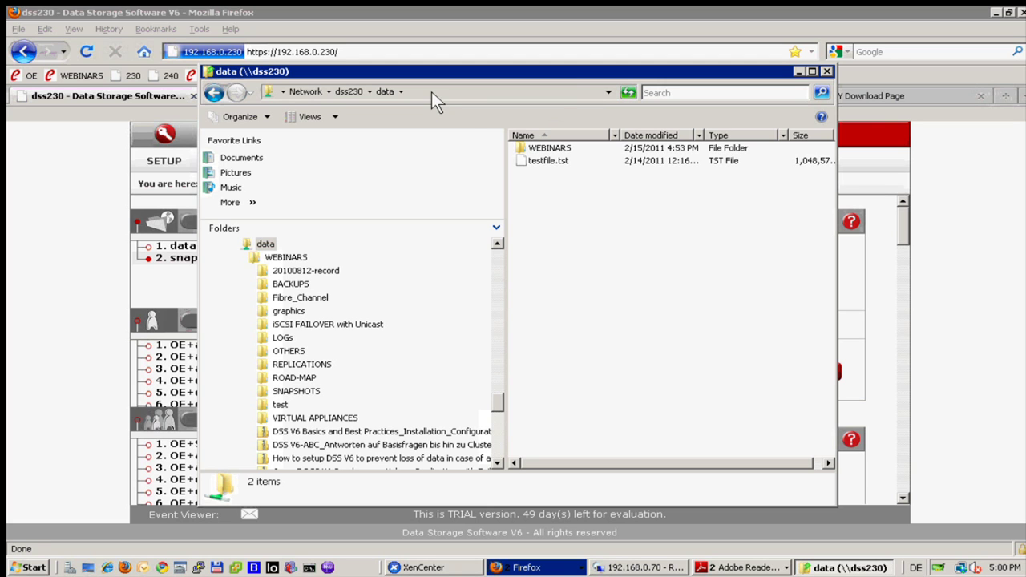
Step: Browse WEBINARS and graphics, then trim the path back to \\dss230\data
{"action": "left_click", "coordinate": [525, 147]}
{"action": "double_click", "coordinate": [525, 146]}
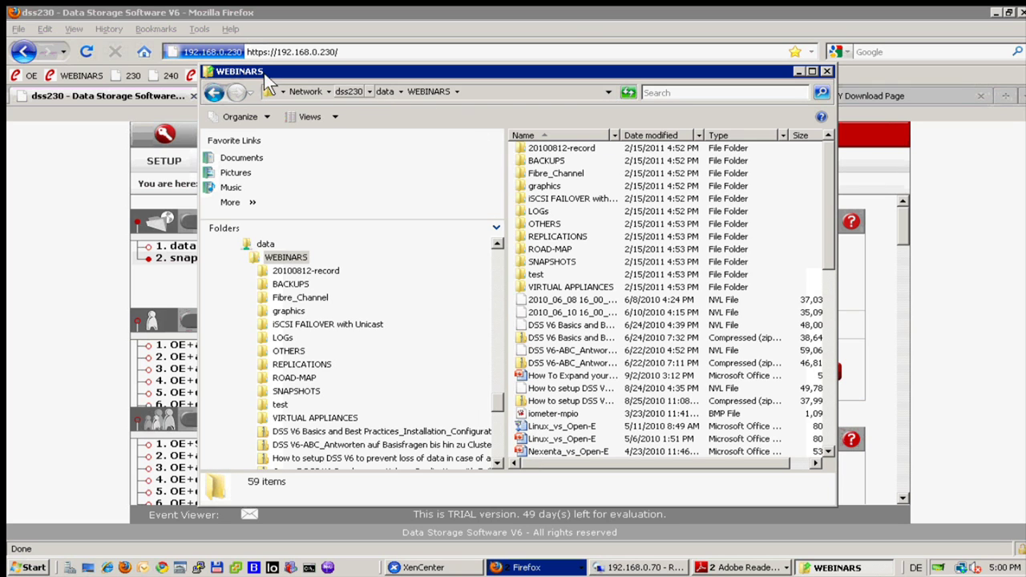
{"action": "left_click", "coordinate": [213, 92]}
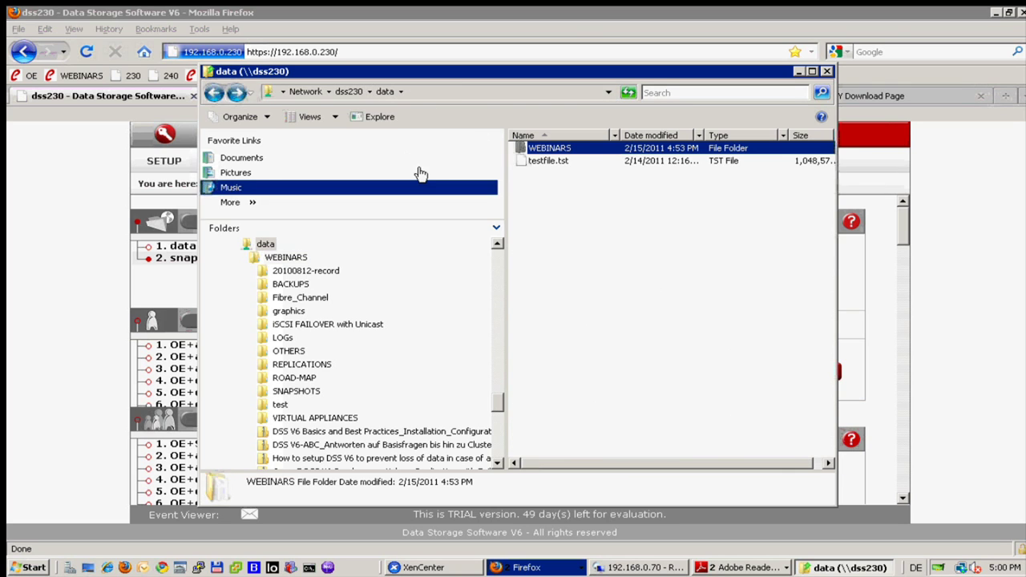
{"action": "left_click", "coordinate": [213, 92]}
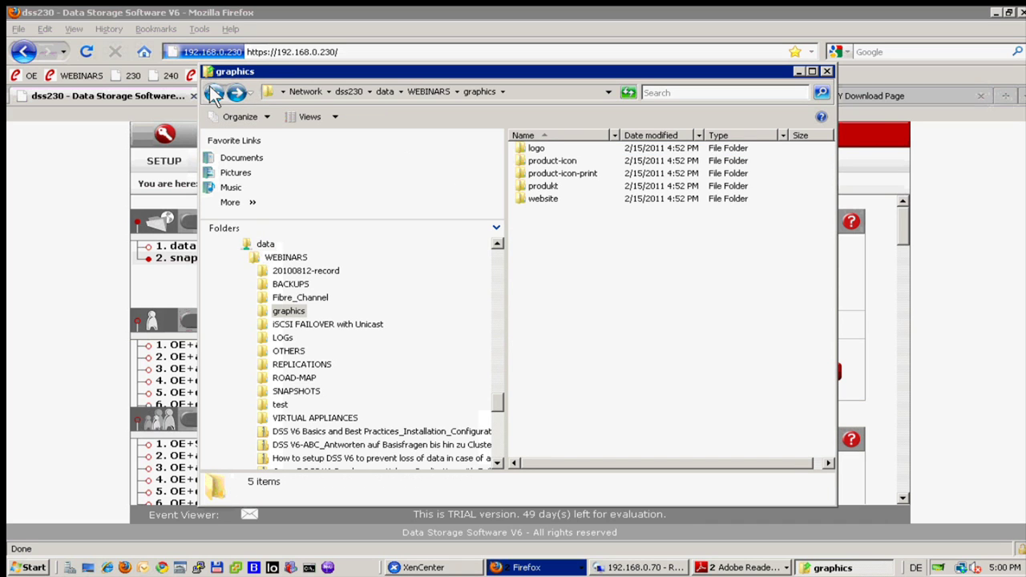
{"action": "left_click", "coordinate": [214, 92]}
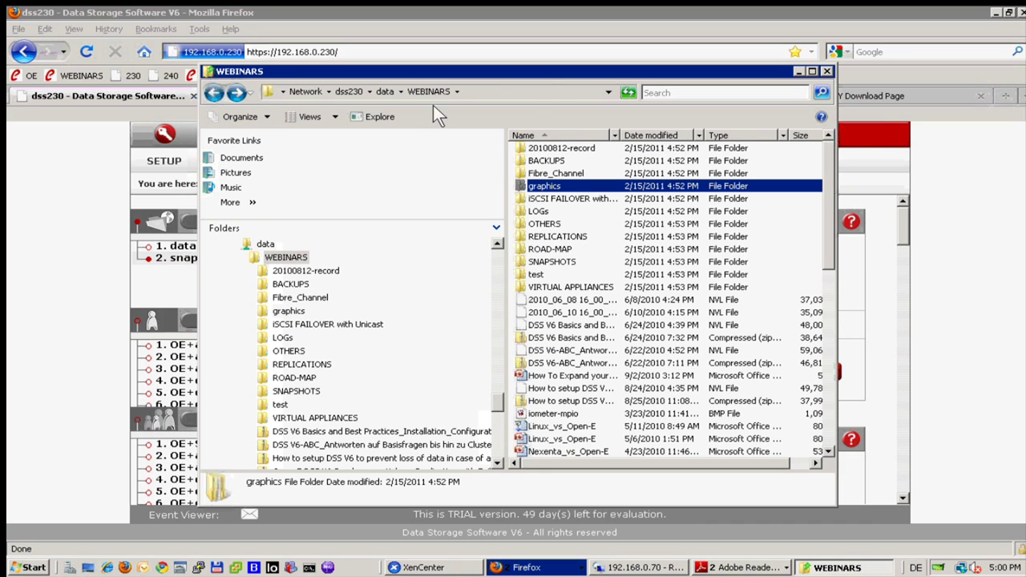
{"action": "left_click", "coordinate": [546, 93]}
{"action": "left_click", "coordinate": [546, 93]}
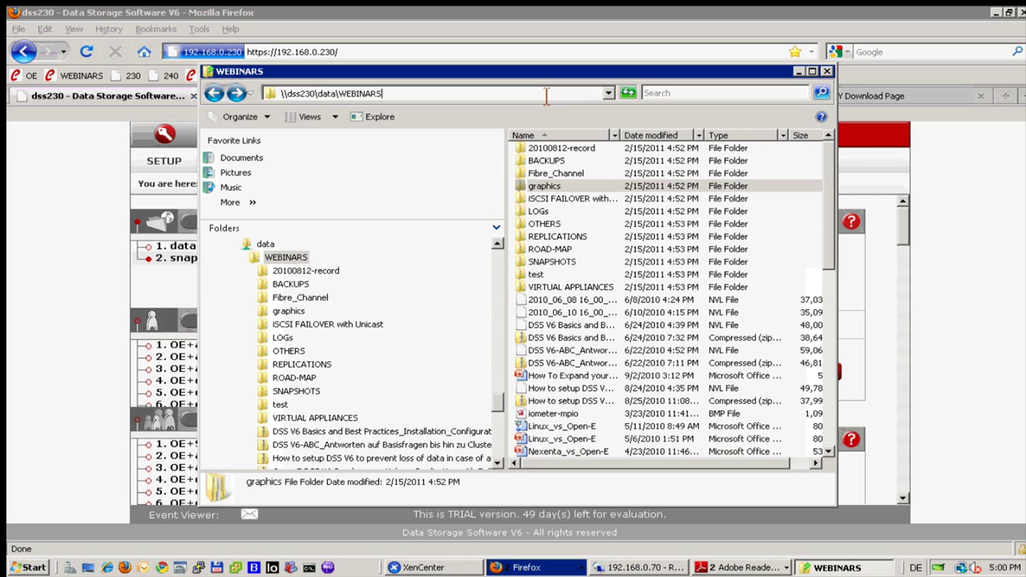
{"action": "key", "text": "BackSpace"}
{"action": "key", "text": "BackSpace"}
{"action": "key", "text": "BackSpace"}
{"action": "key", "text": "BackSpace"}
{"action": "key", "text": "BackSpace"}
{"action": "key", "text": "BackSpace"}
{"action": "key", "text": "BackSpace"}
{"action": "key", "text": "BackSpace"}
{"action": "key", "text": "BackSpace"}
{"action": "key", "text": "Return"}
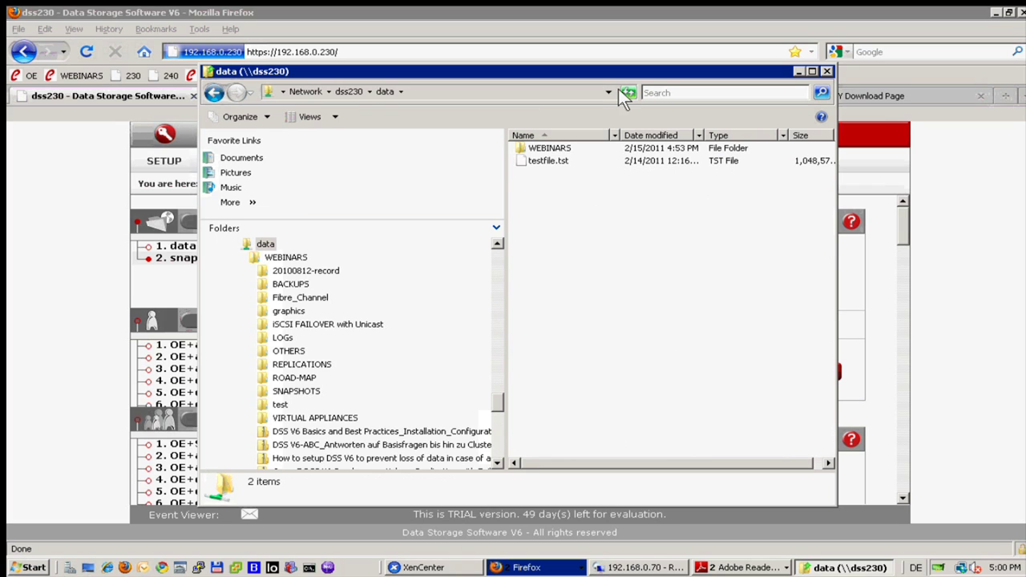
Step: Change the address to \\dss230\snap00, which now opens showing a data folder
{"action": "left_click", "coordinate": [464, 91]}
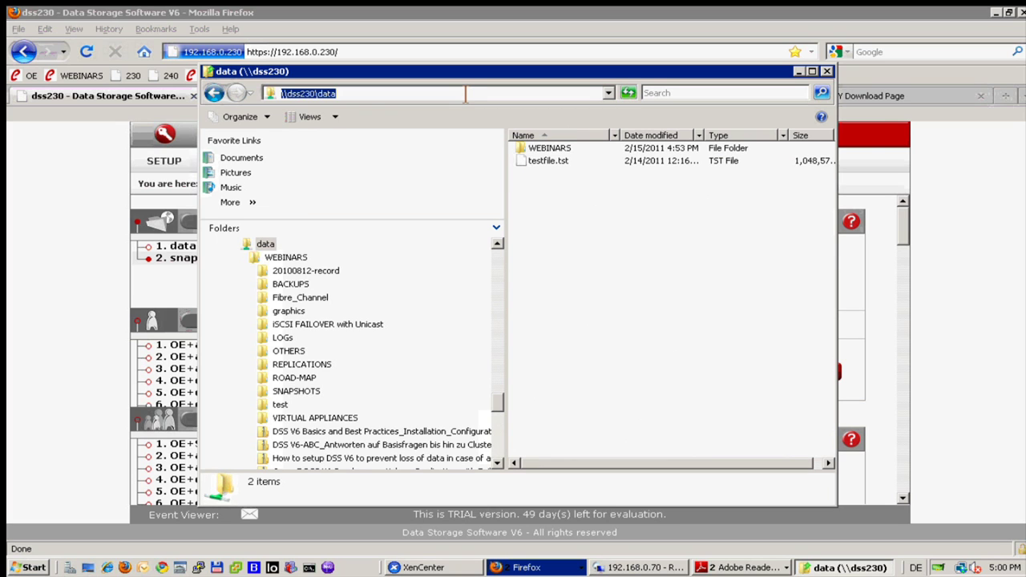
{"action": "left_click", "coordinate": [464, 93]}
{"action": "type", "text": "\\"}
{"action": "key", "text": "BackSpace"}
{"action": "key", "text": "BackSpace"}
{"action": "key", "text": "BackSpace"}
{"action": "key", "text": "BackSpace"}
{"action": "key", "text": "BackSpace"}
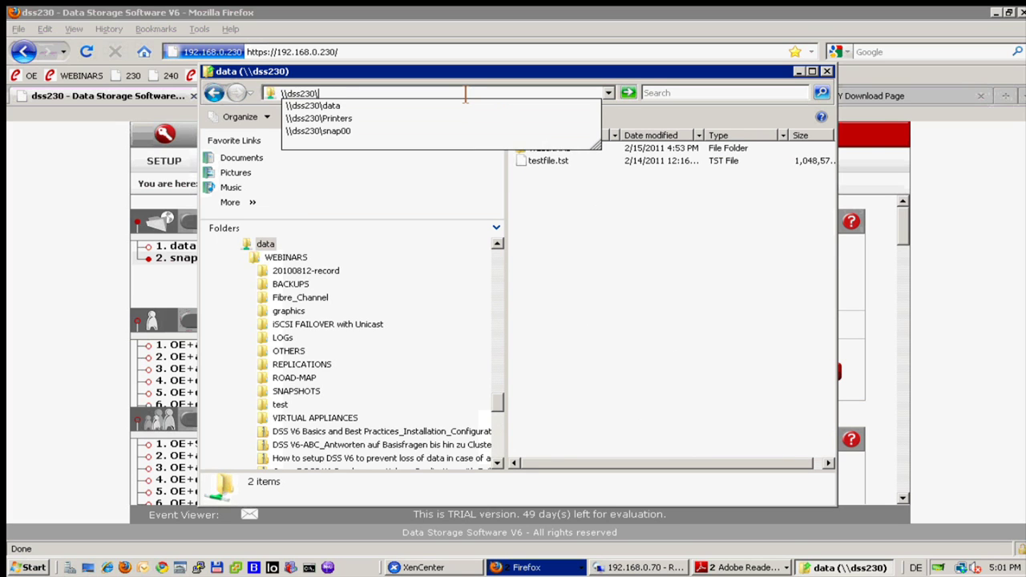
{"action": "type", "text": "s"}
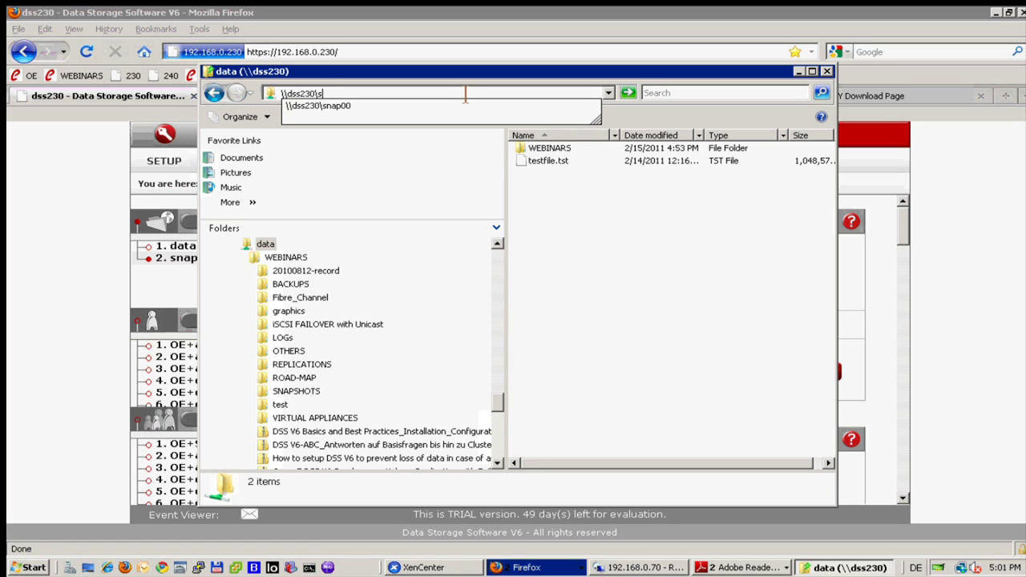
{"action": "type", "text": "nap00"}
{"action": "key", "text": "Return"}
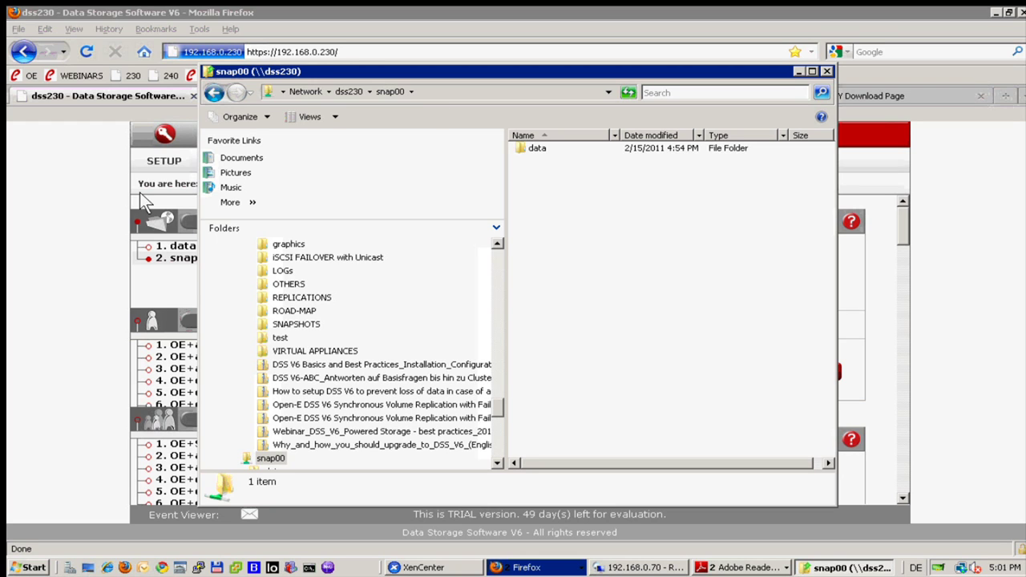
Step: Tick Reset SMB connections under MAINTENANCE > connections, then cancel at the 1-connected-user warning
{"action": "left_click", "coordinate": [60, 205]}
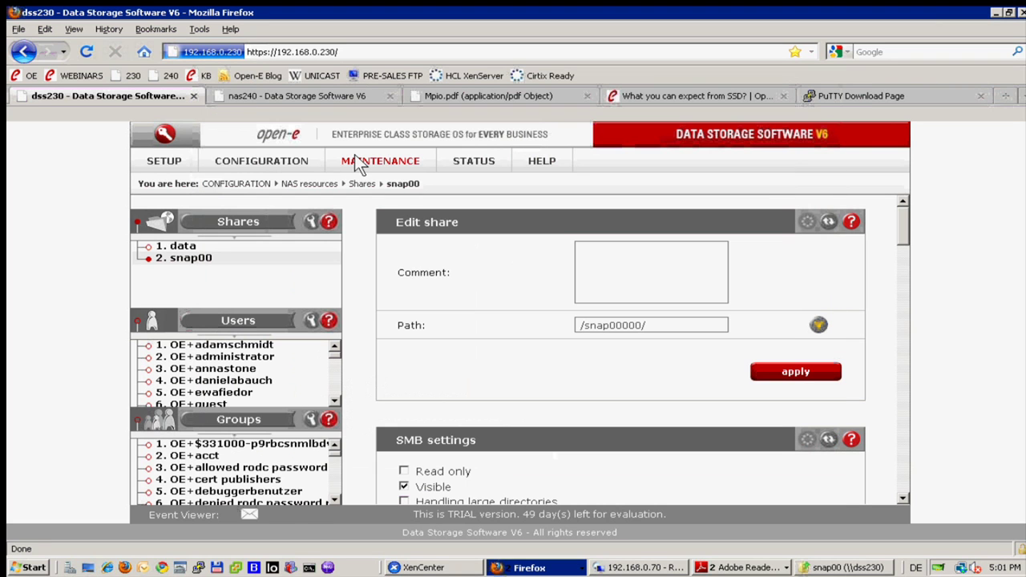
{"action": "mouse_move", "coordinate": [358, 162]}
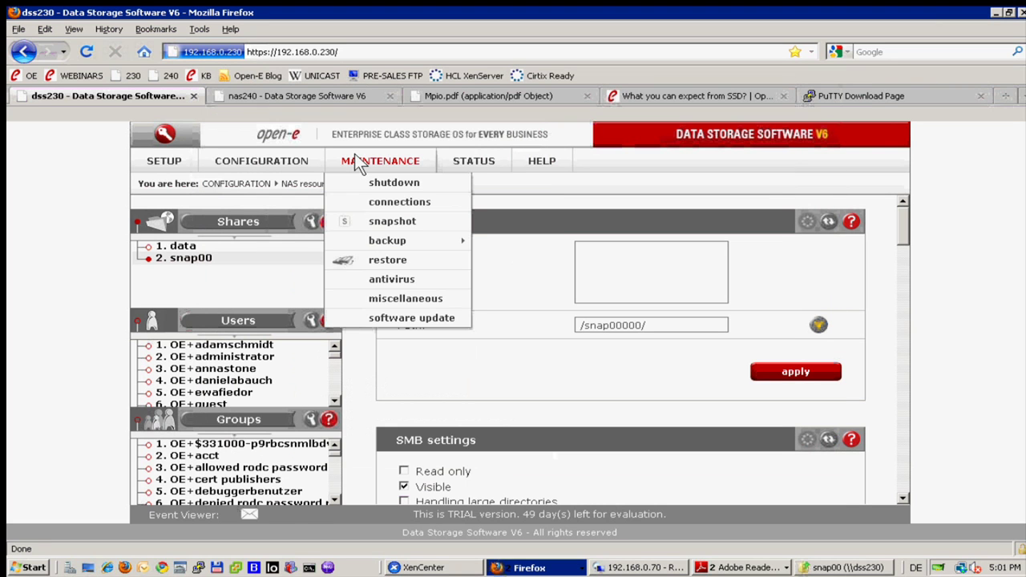
{"action": "left_click", "coordinate": [386, 200]}
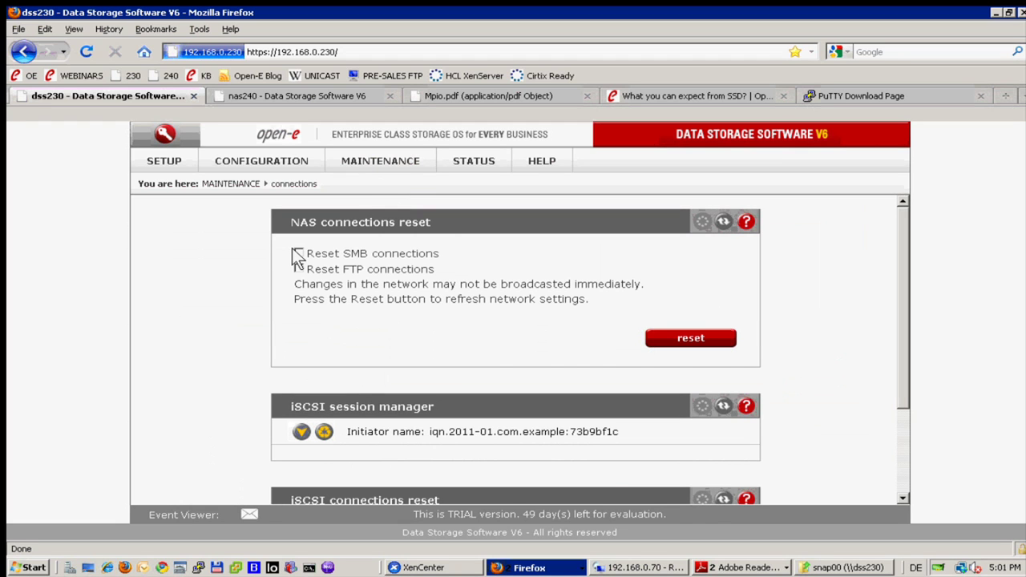
{"action": "left_click", "coordinate": [298, 254]}
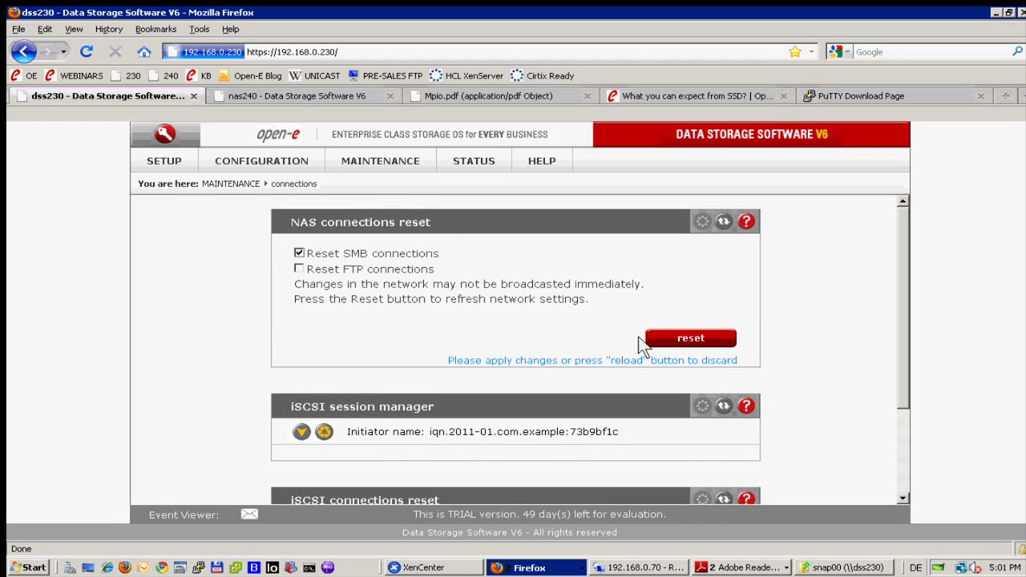
{"action": "left_click", "coordinate": [688, 338]}
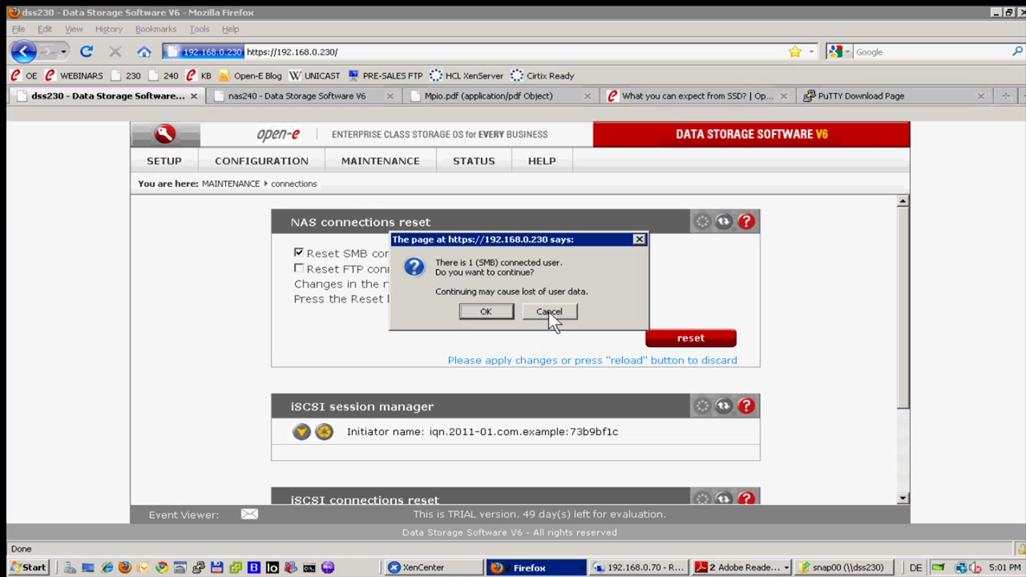
{"action": "left_click", "coordinate": [548, 311]}
Step: Check the active connections to confirm the SMB user is accessing snap00 and note the IP
{"action": "mouse_move", "coordinate": [464, 158]}
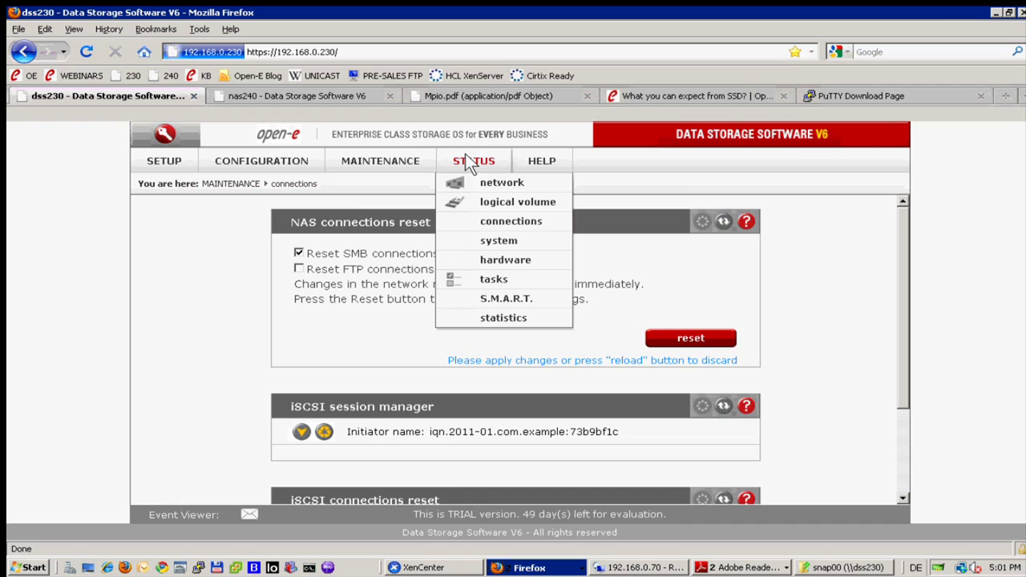
{"action": "left_click", "coordinate": [485, 222]}
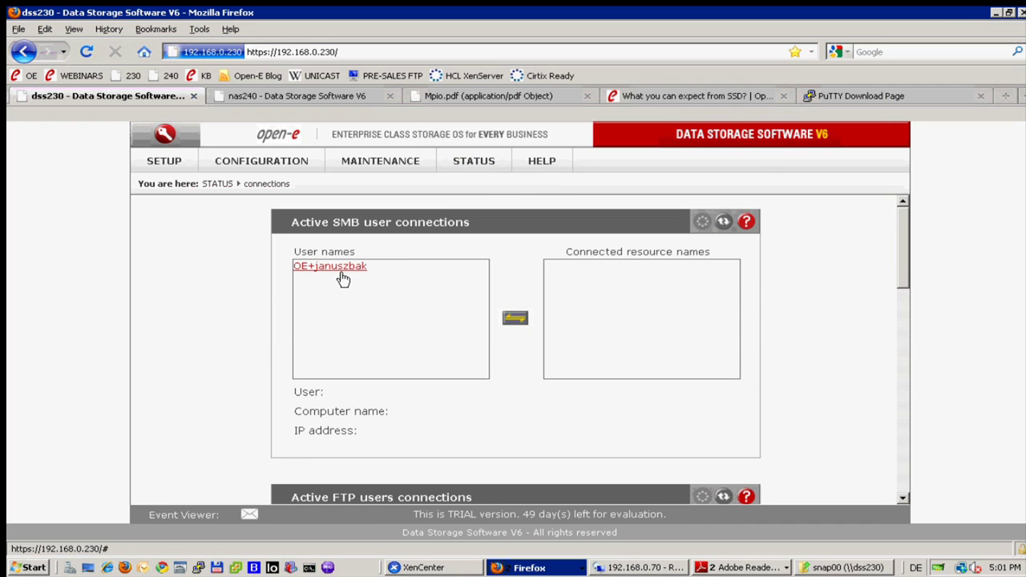
{"action": "left_click", "coordinate": [340, 270]}
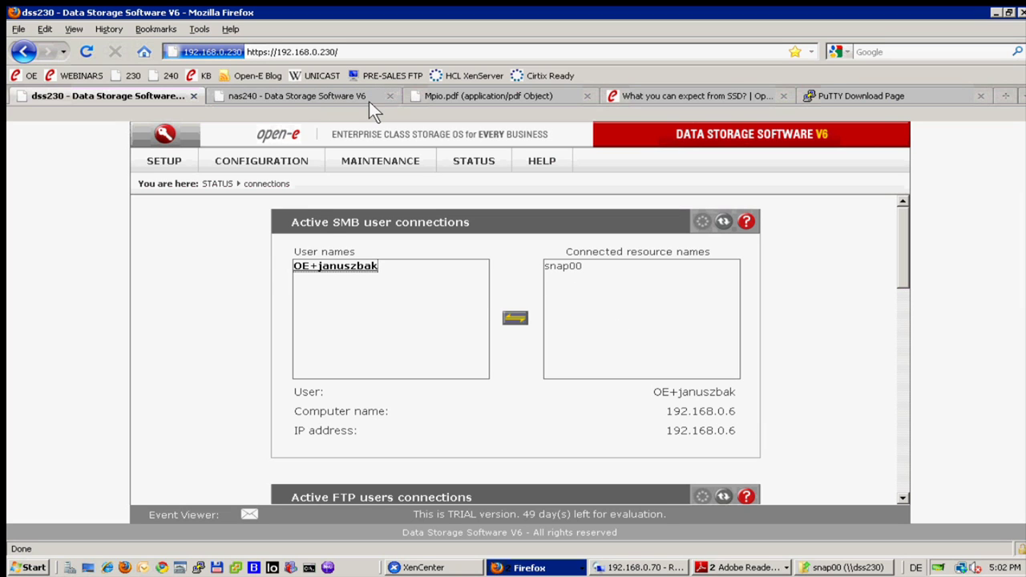
Step: Browse into the data folder of the snap00 share in Explorer, then return to the Maintenance menu
{"action": "key", "text": "alt+Tab"}
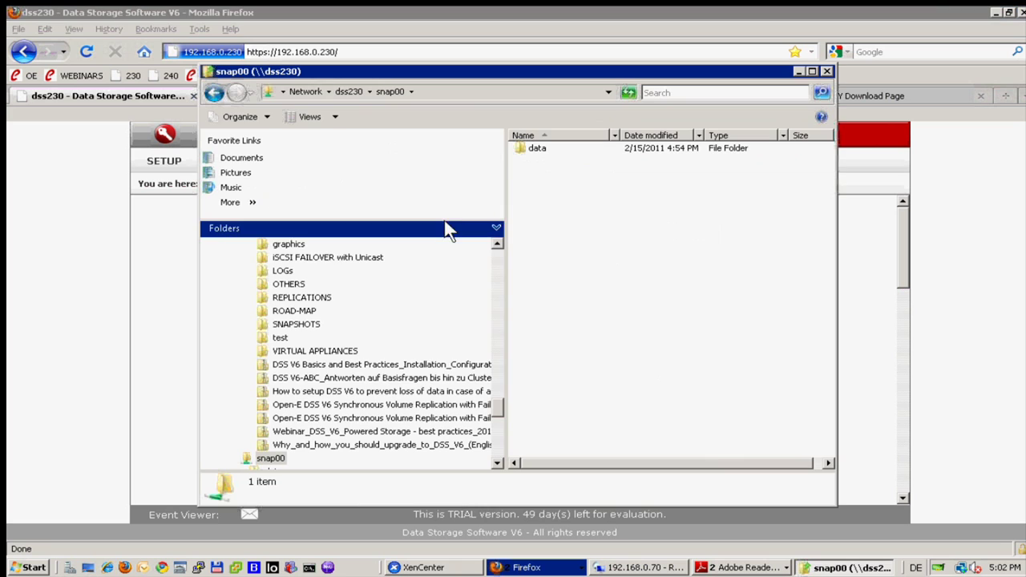
{"action": "double_click", "coordinate": [533, 150]}
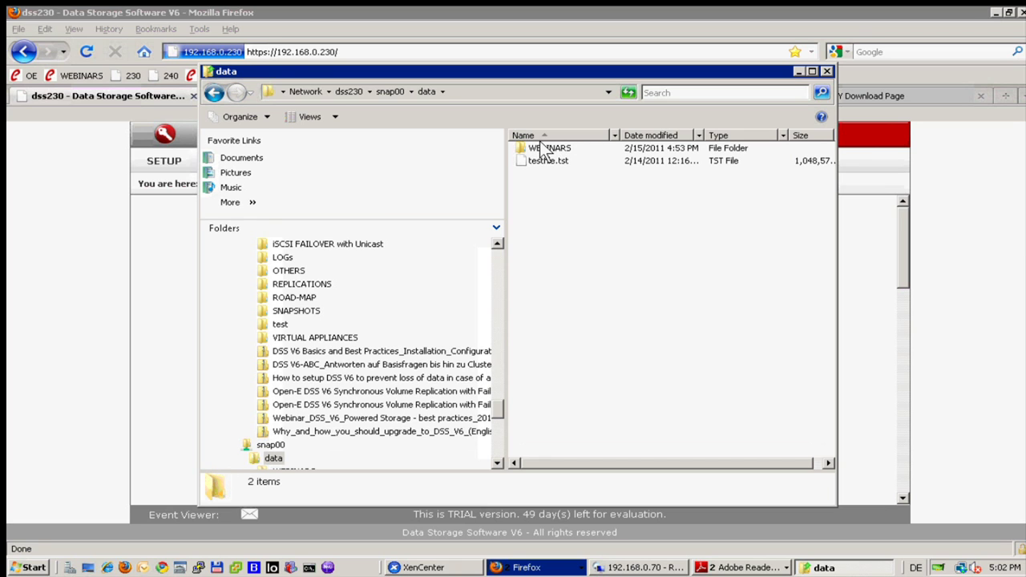
{"action": "left_click", "coordinate": [86, 251]}
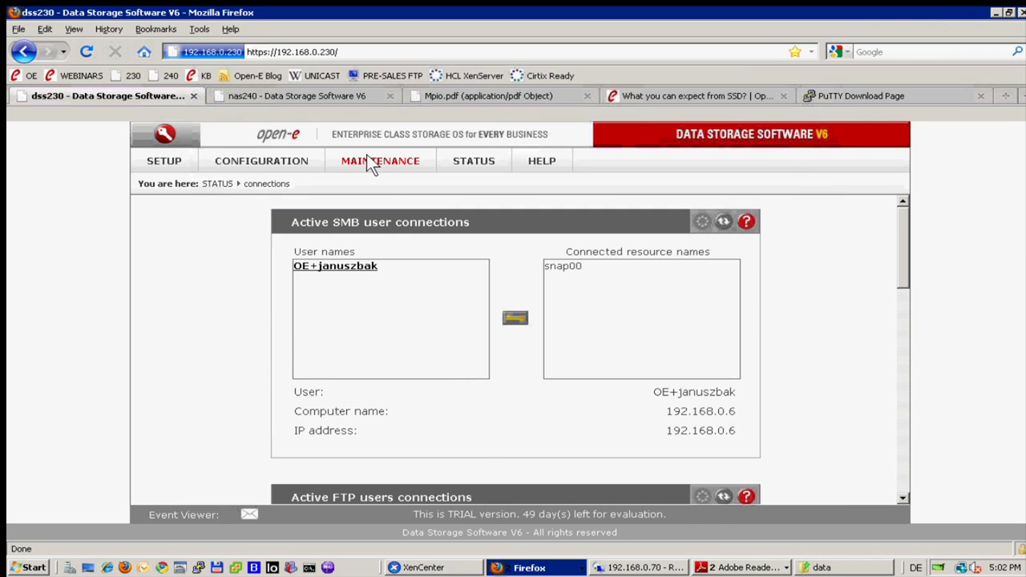
{"action": "left_click", "coordinate": [371, 164]}
Step: Expand snap00000 in Snapshot tasks to show lv0000, 10.00 GB, active, 0.04% usage
{"action": "left_click", "coordinate": [362, 213]}
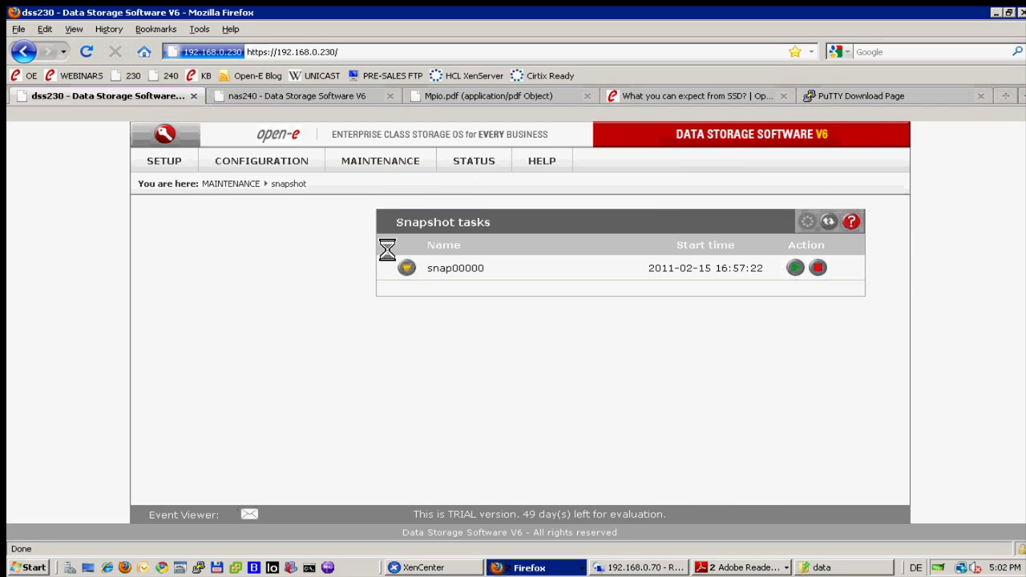
{"action": "left_click", "coordinate": [407, 271]}
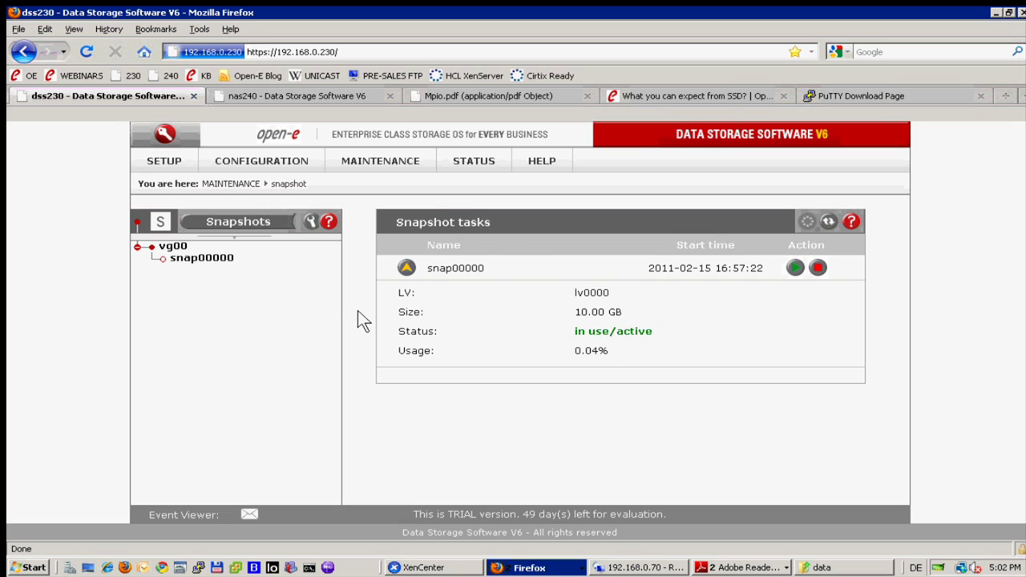
{"action": "key", "text": "alt+Tab"}
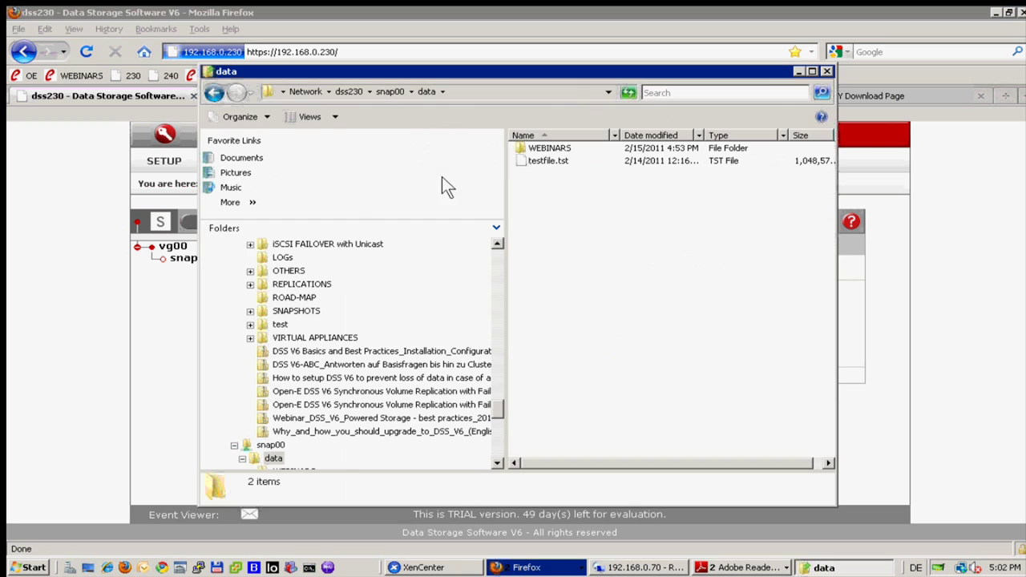
Step: Navigate Explorer to the original \\dss230\data share
{"action": "left_click", "coordinate": [213, 89]}
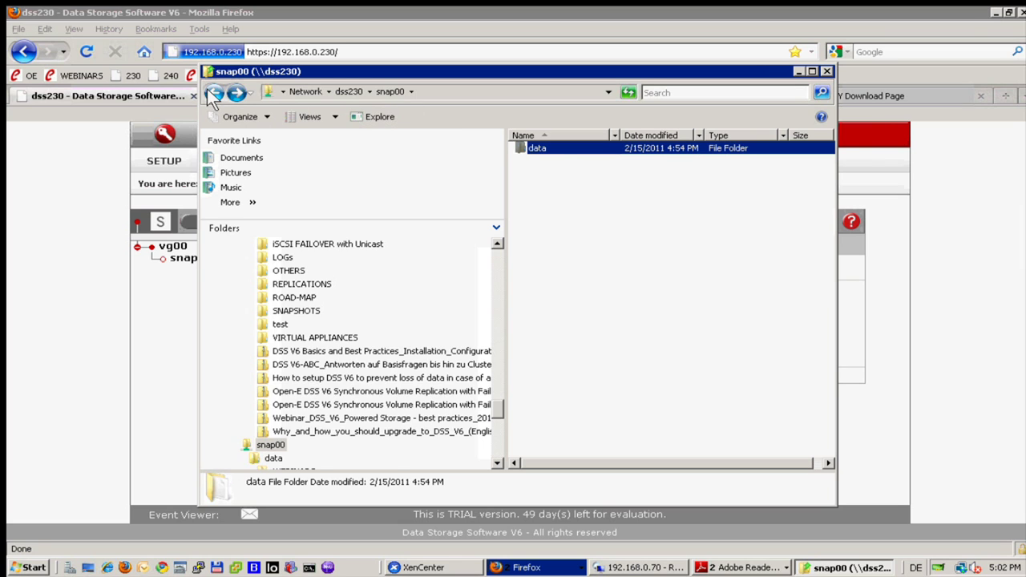
{"action": "left_click", "coordinate": [235, 92]}
{"action": "left_click", "coordinate": [454, 100]}
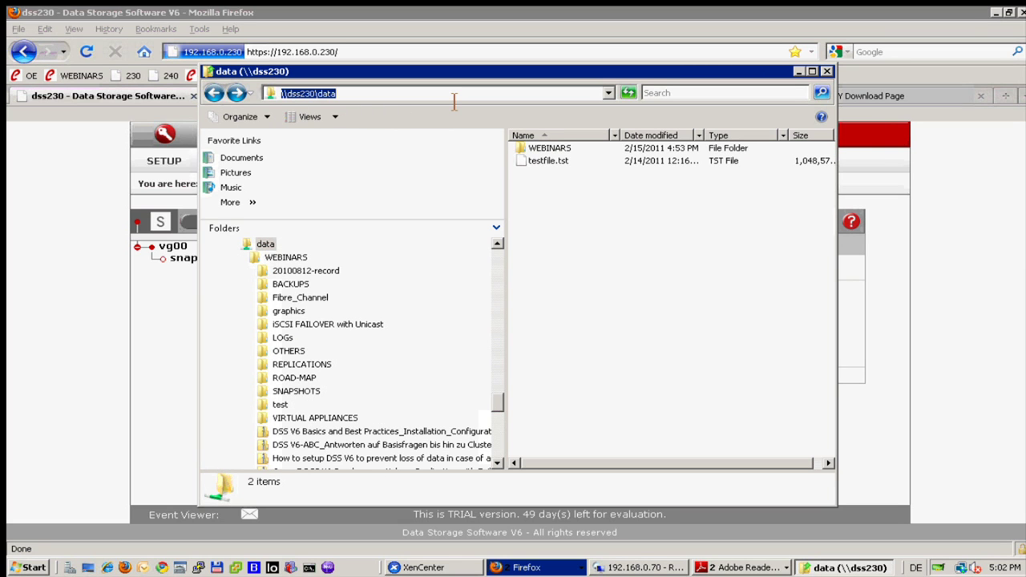
{"action": "key", "text": "Escape"}
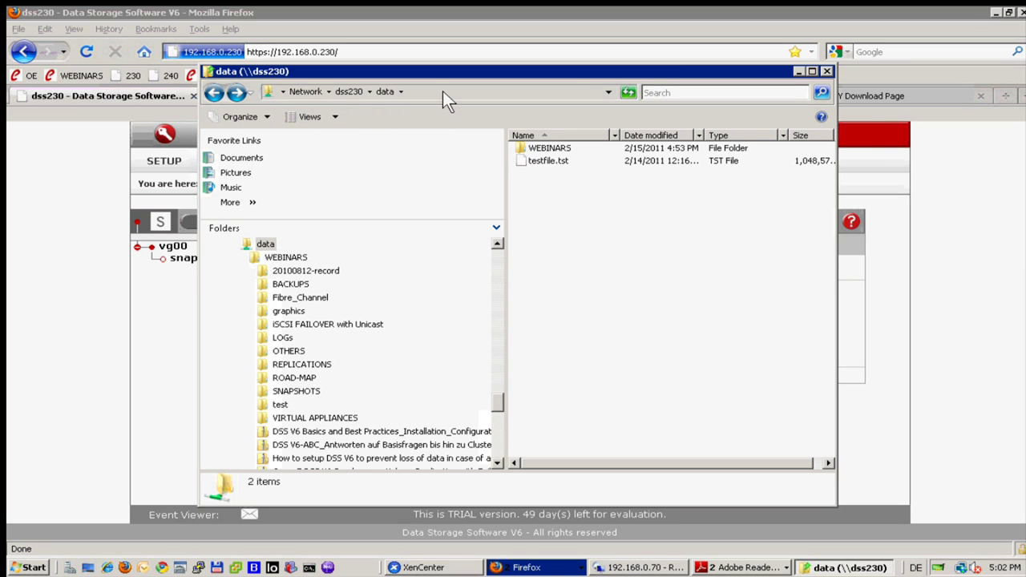
Step: Permanently delete WEBINARS and testfile.tst, including the Thumbs file, leaving the share empty
{"action": "left_click", "coordinate": [550, 152]}
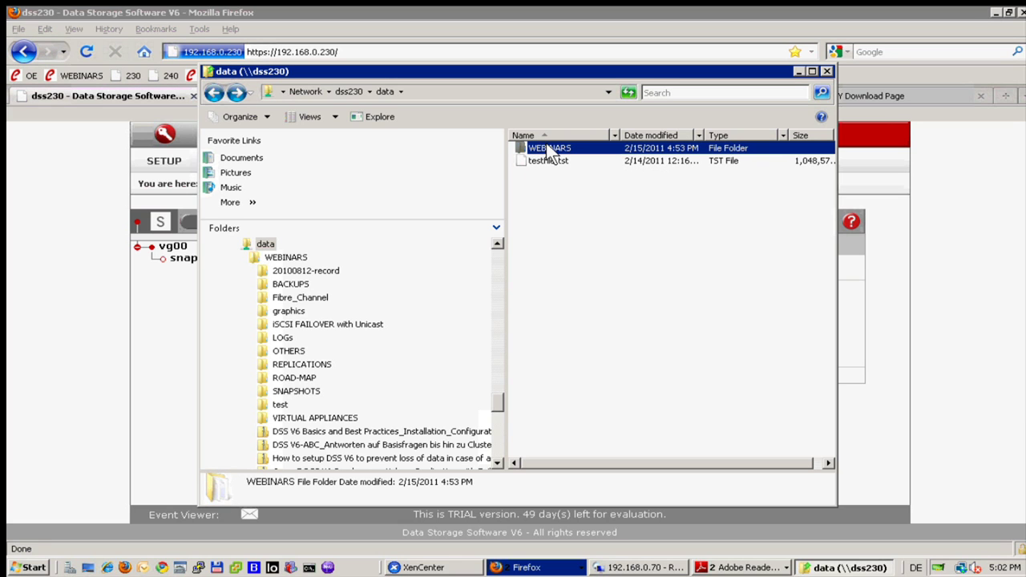
{"action": "key", "text": "ctrl+a"}
{"action": "key", "text": "shift+Delete"}
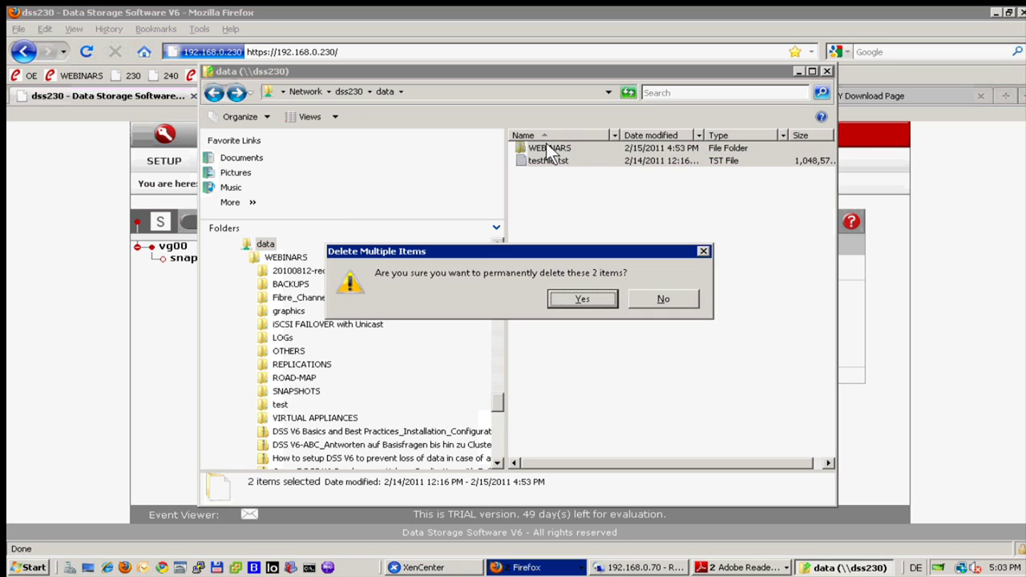
{"action": "key", "text": "Return"}
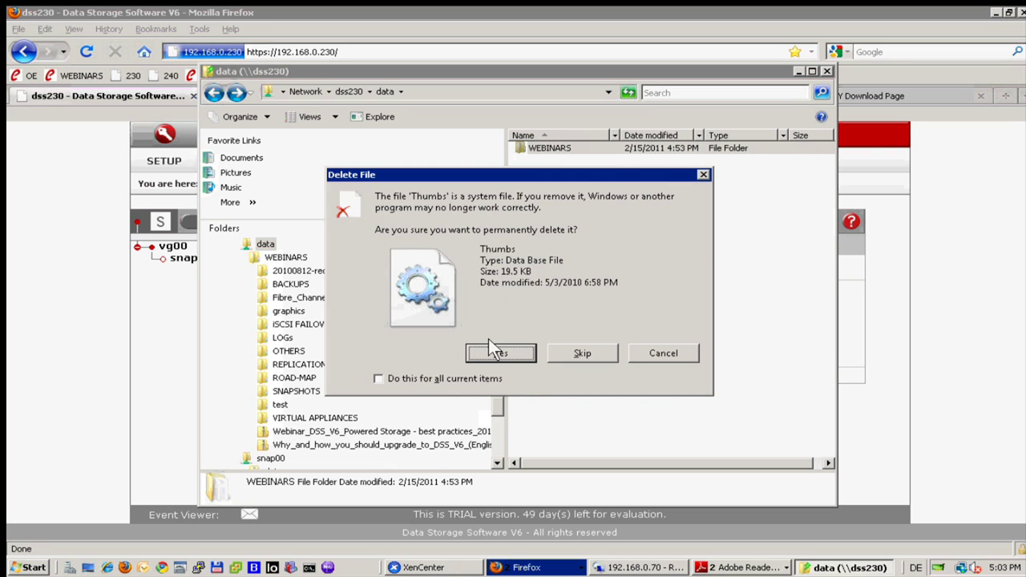
{"action": "left_click", "coordinate": [498, 353]}
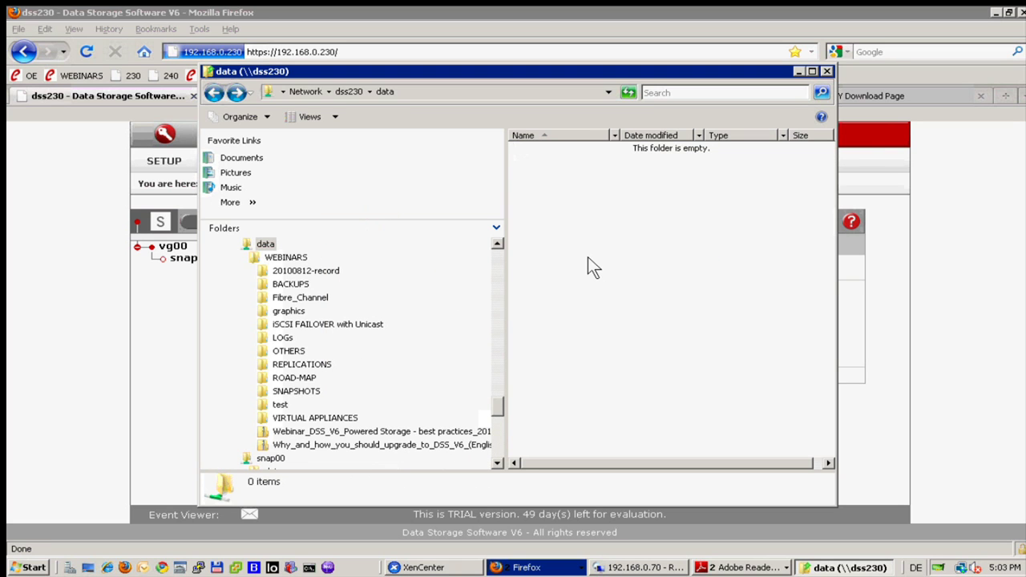
{"action": "left_click", "coordinate": [94, 336]}
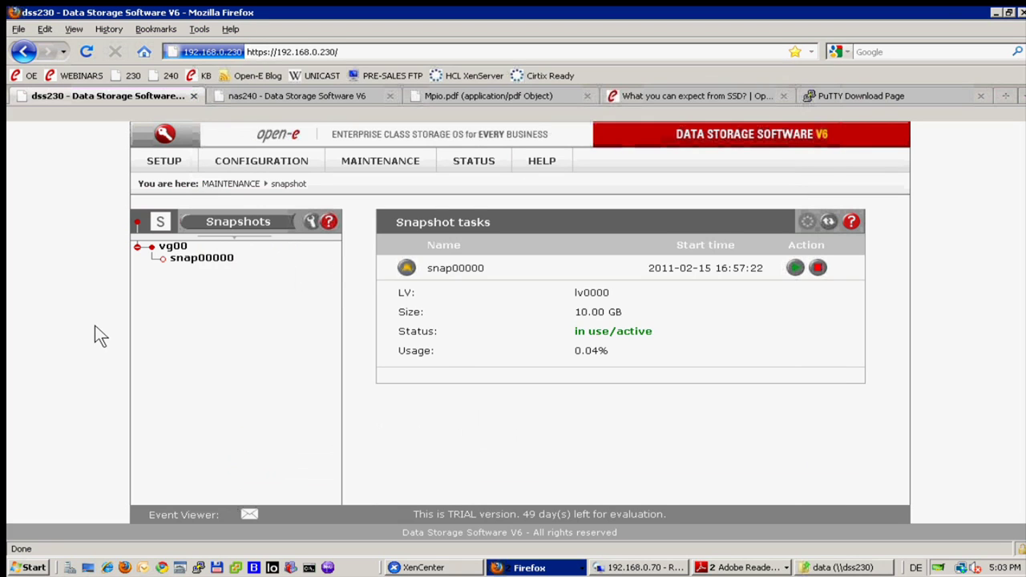
{"action": "left_click", "coordinate": [407, 269]}
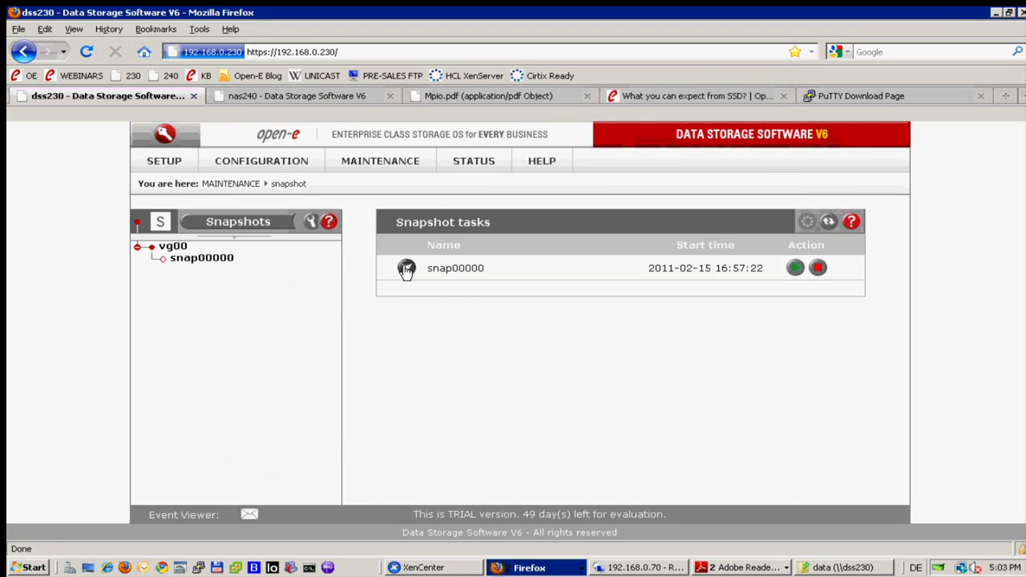
{"action": "left_click", "coordinate": [407, 269]}
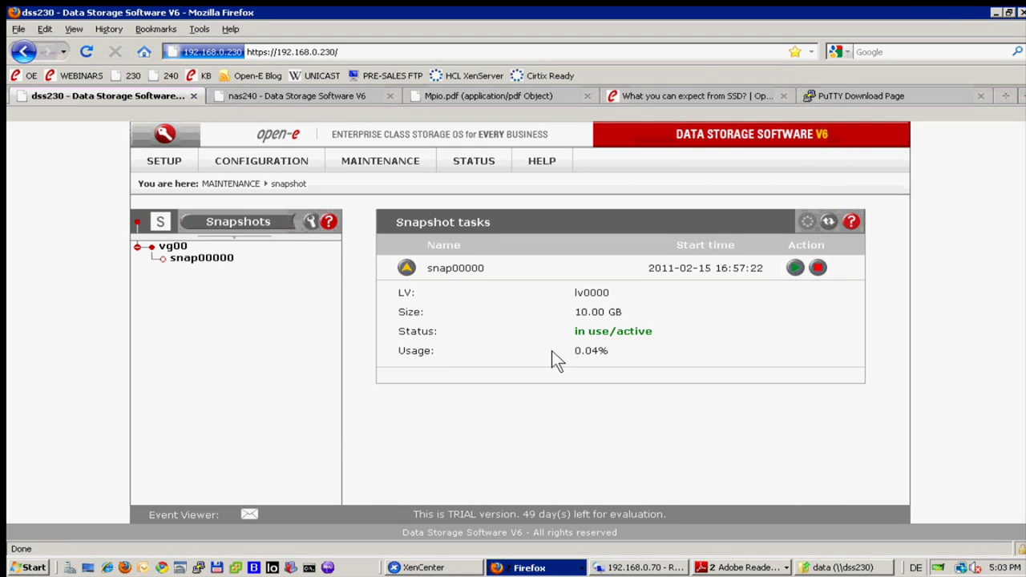
{"action": "left_click", "coordinate": [407, 269]}
{"action": "left_click", "coordinate": [407, 269]}
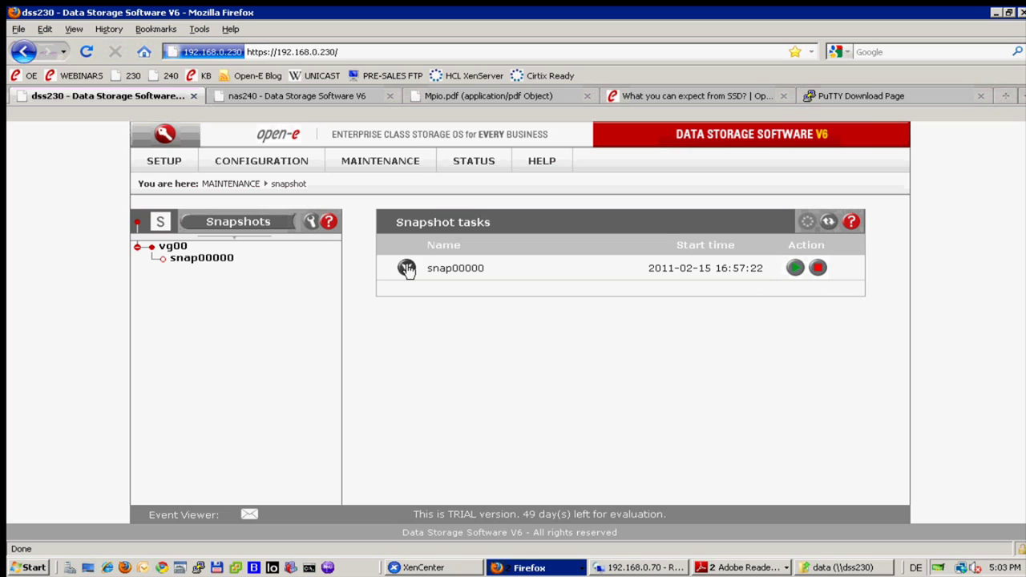
{"action": "left_click", "coordinate": [407, 269]}
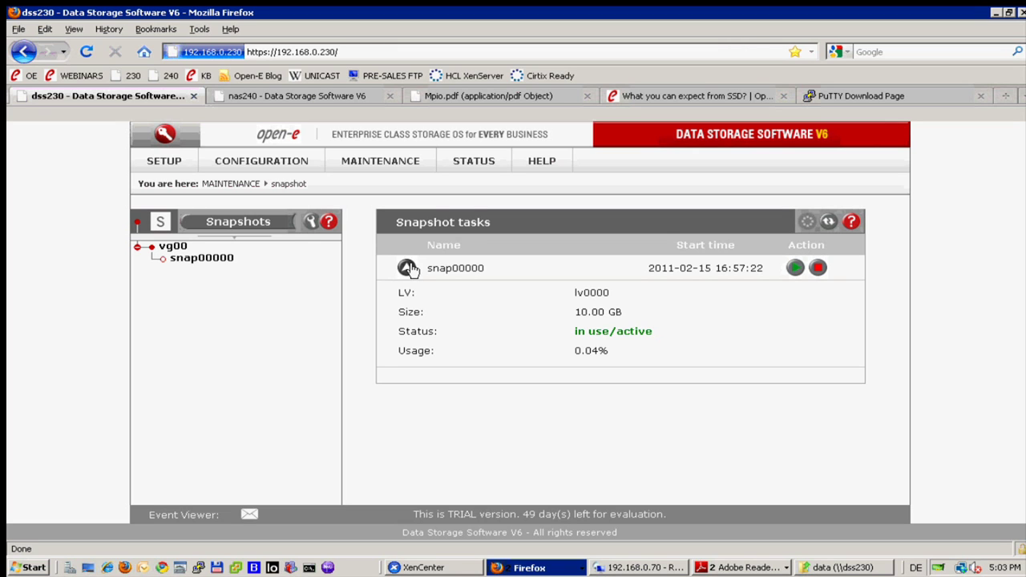
Step: Bring the dss230 data share Explorer window to the front
{"action": "left_click", "coordinate": [407, 268]}
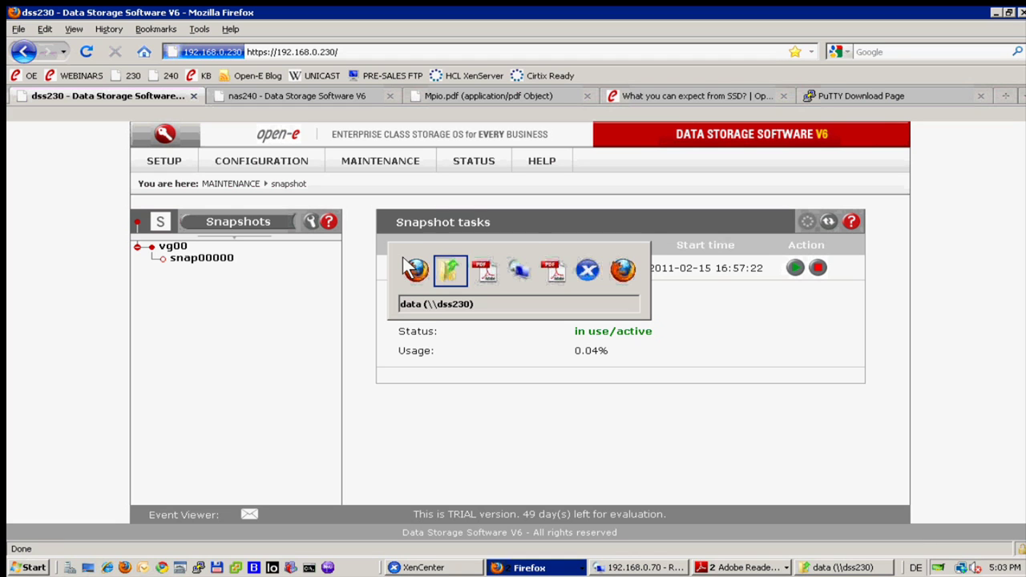
{"action": "left_click", "coordinate": [408, 269]}
{"action": "key", "text": "alt+Tab"}
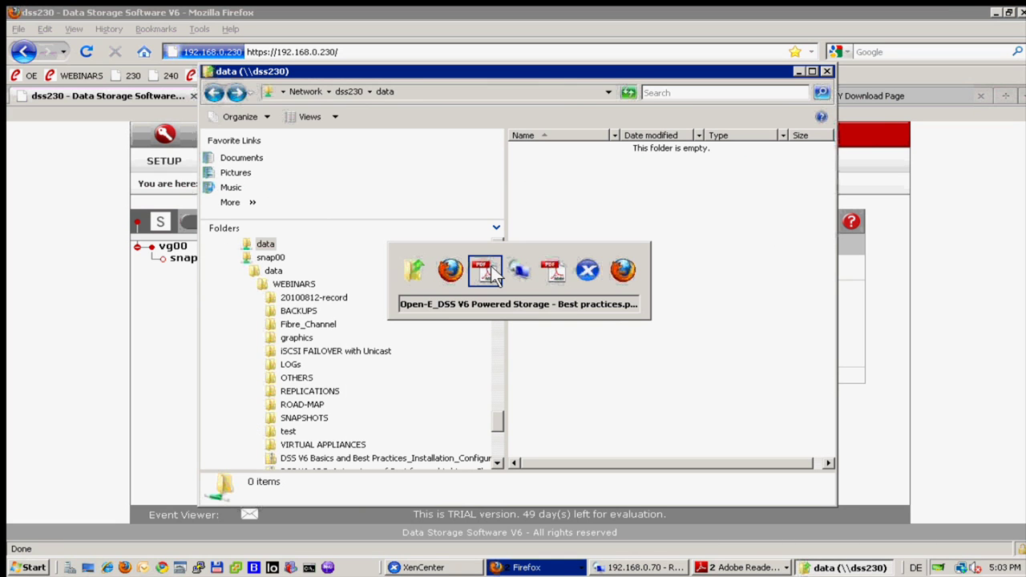
{"action": "key", "text": "alt+shift+Tab"}
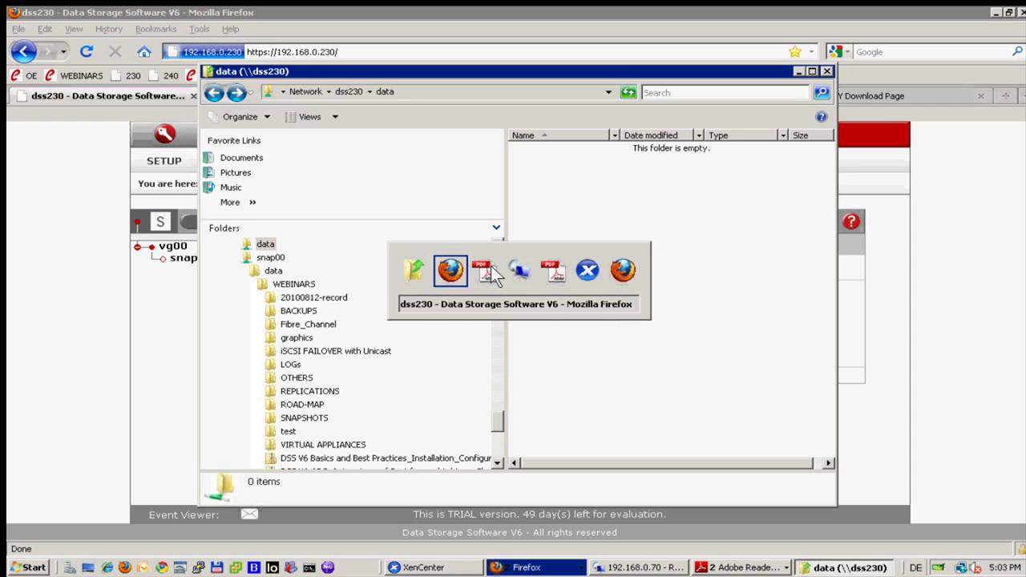
{"action": "key", "text": "alt+Tab"}
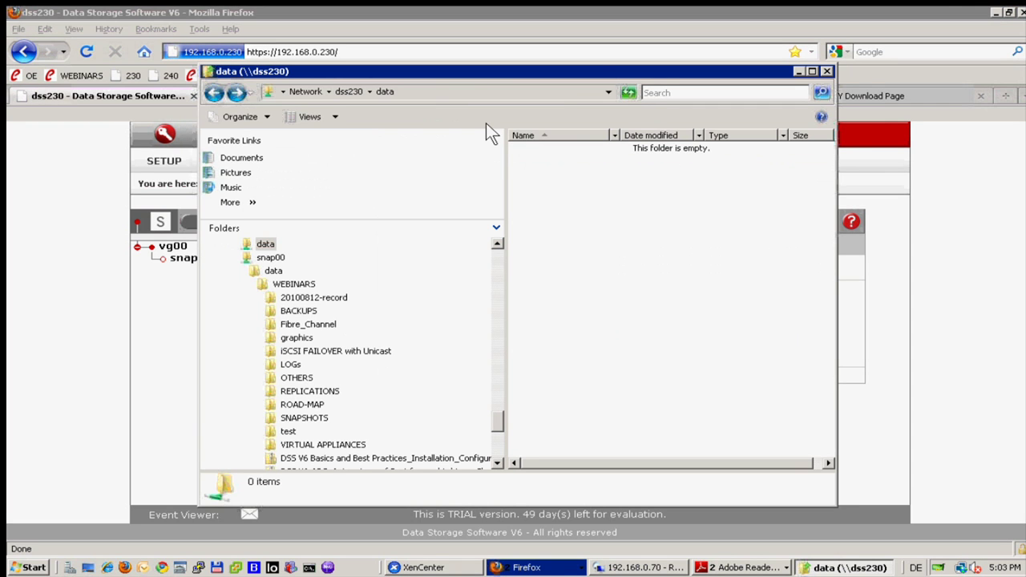
Step: Open \\dss230\snap00\data and copy all its contents, WEBINARS and testfile.tst
{"action": "left_click", "coordinate": [607, 92]}
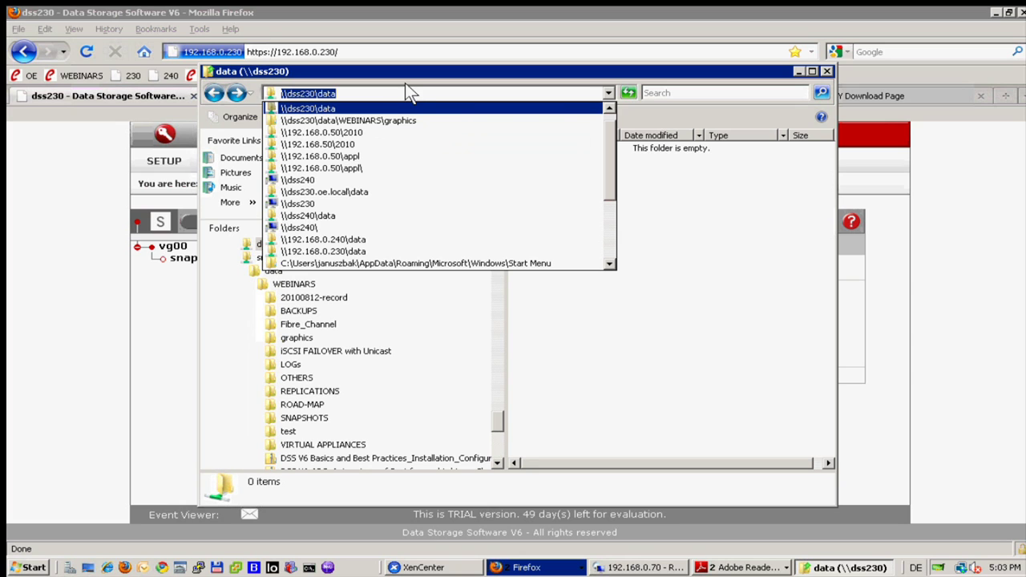
{"action": "left_click", "coordinate": [409, 97]}
{"action": "left_click", "coordinate": [408, 97]}
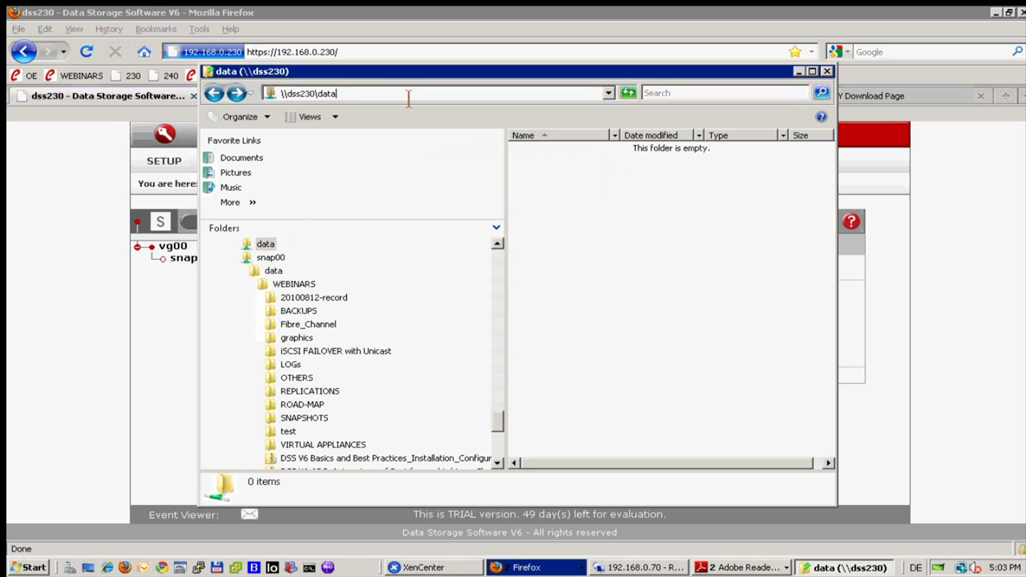
{"action": "key", "text": "BackSpace"}
{"action": "key", "text": "BackSpace"}
{"action": "key", "text": "BackSpace"}
{"action": "key", "text": "BackSpace"}
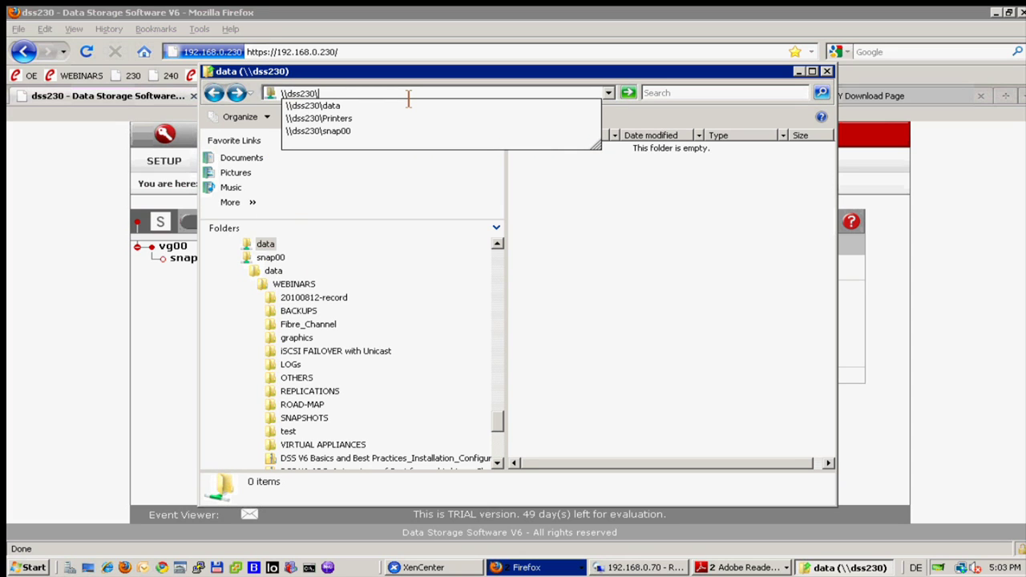
{"action": "key", "text": "Down"}
{"action": "key", "text": "Down"}
{"action": "key", "text": "Down"}
{"action": "key", "text": "Return"}
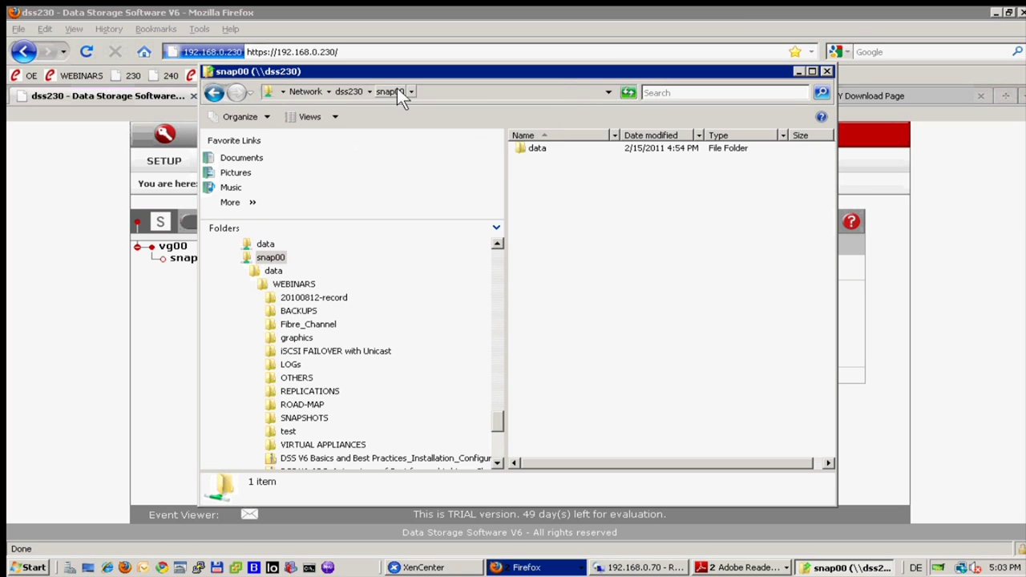
{"action": "double_click", "coordinate": [526, 150]}
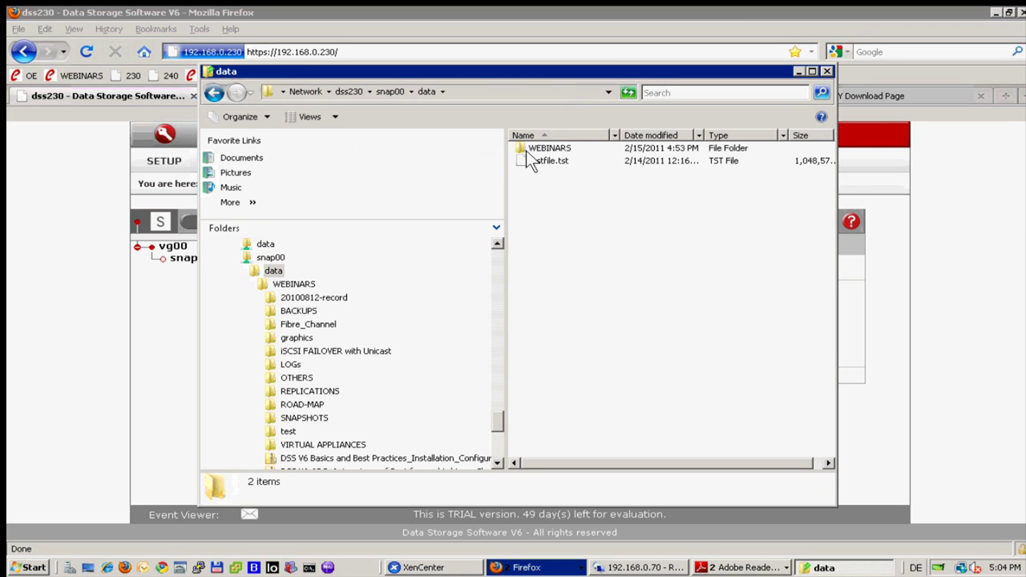
{"action": "key", "text": "ctrl+a"}
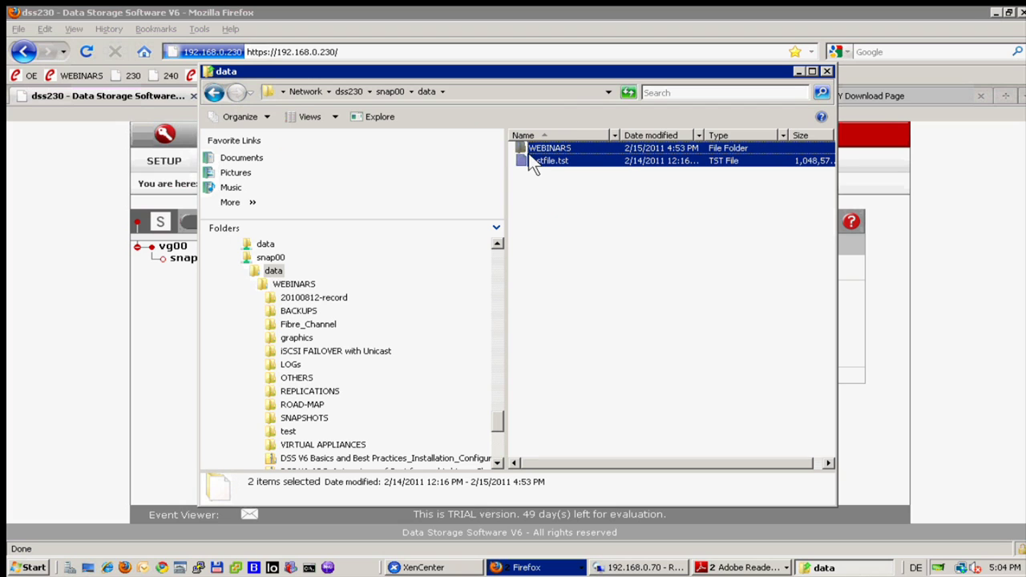
{"action": "right_click", "coordinate": [534, 158]}
{"action": "left_click", "coordinate": [583, 218]}
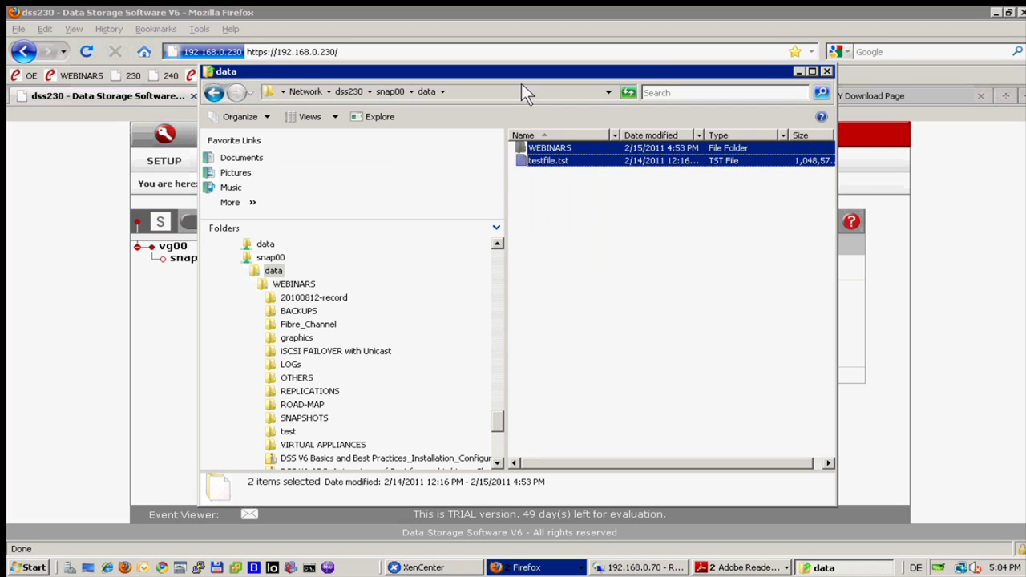
Step: Paste the copied items into the empty \\dss230\data share and show detailed progress
{"action": "left_click", "coordinate": [214, 93]}
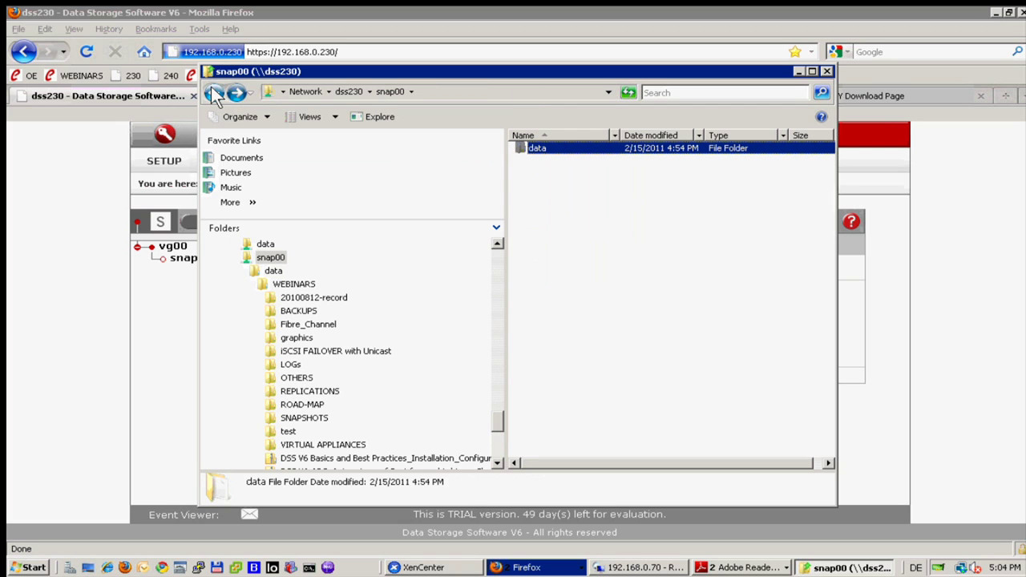
{"action": "left_click", "coordinate": [214, 93]}
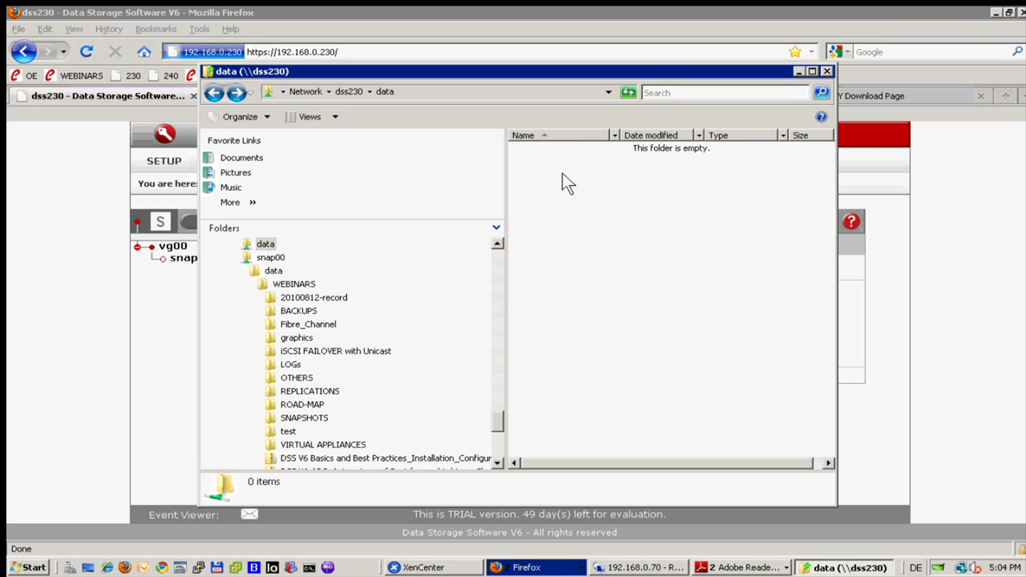
{"action": "right_click", "coordinate": [536, 168]}
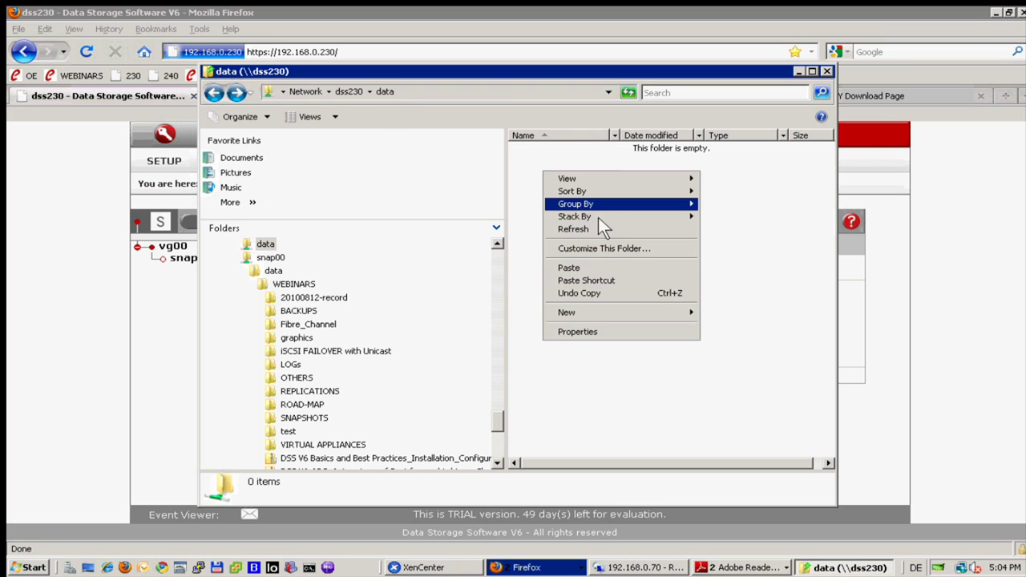
{"action": "left_click", "coordinate": [585, 264]}
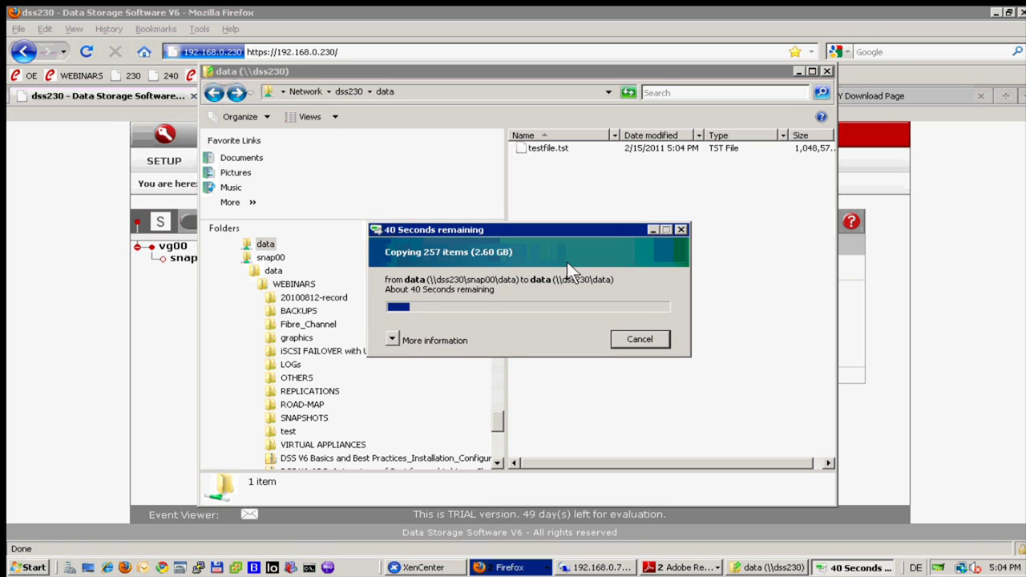
{"action": "left_click", "coordinate": [389, 337]}
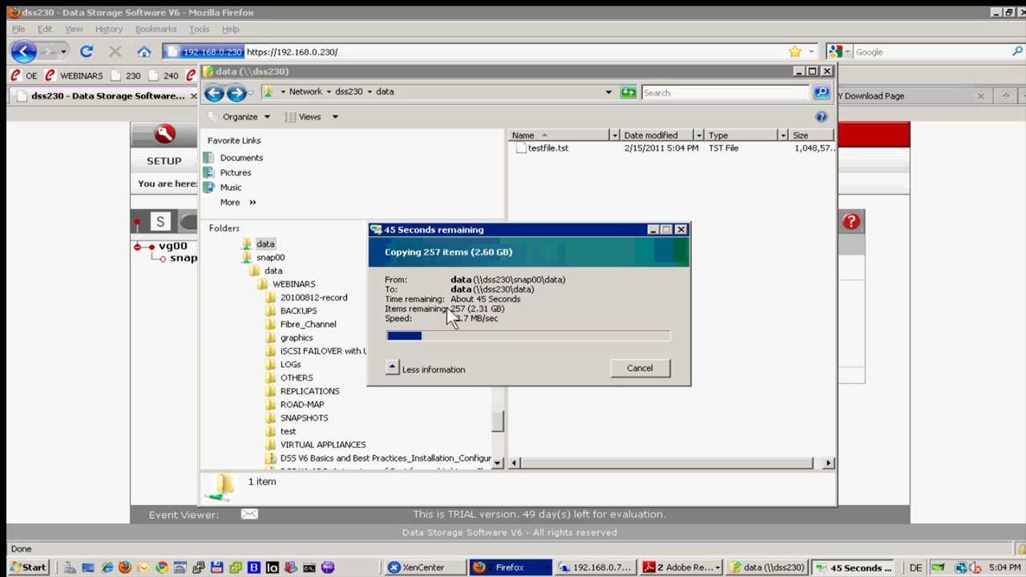
Step: Reload the snap00000 snapshot details in Firefox until usage reads 7.18%
{"action": "left_click", "coordinate": [94, 325]}
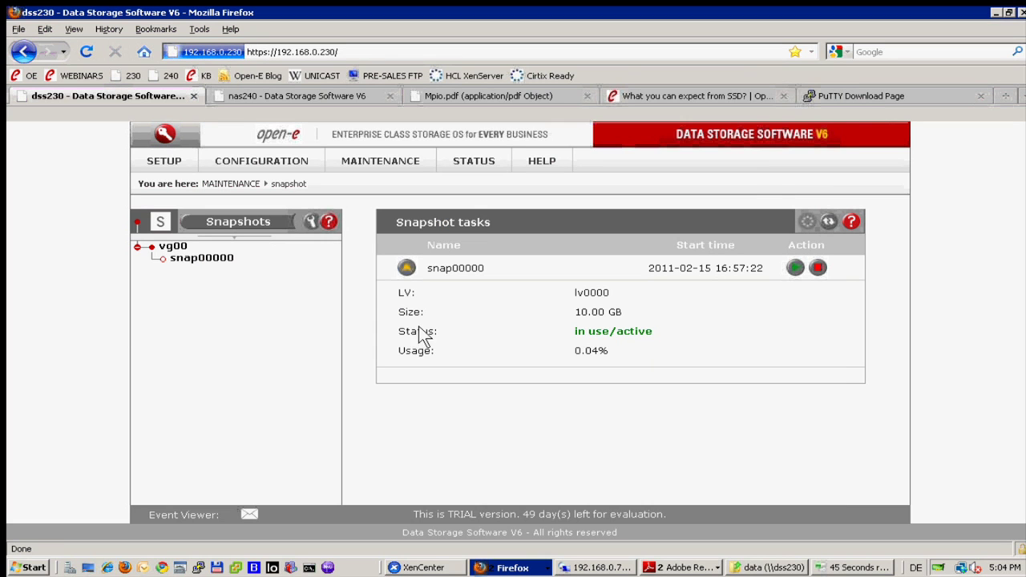
{"action": "left_click", "coordinate": [406, 269]}
{"action": "left_click", "coordinate": [406, 268]}
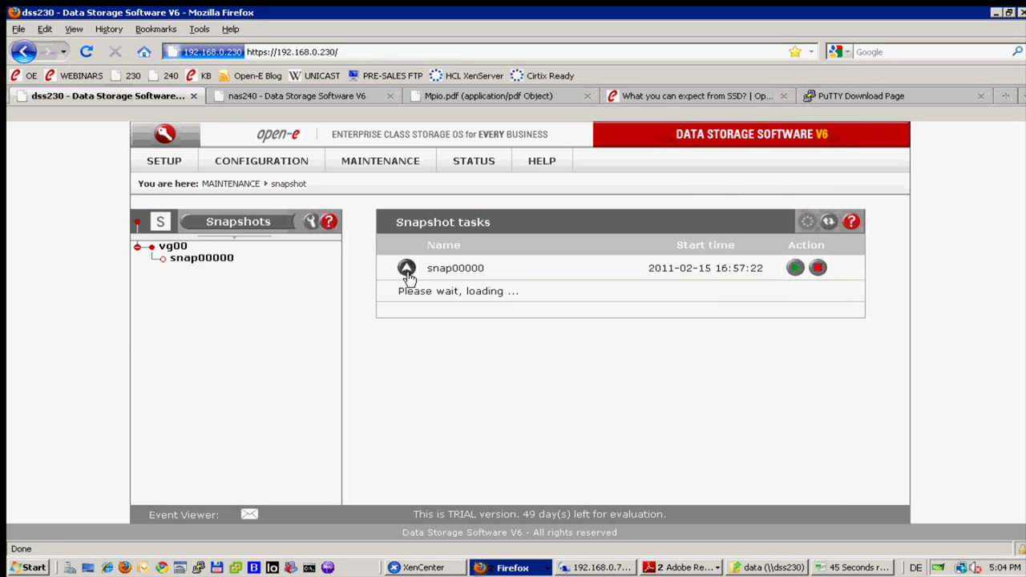
{"action": "left_click", "coordinate": [406, 268]}
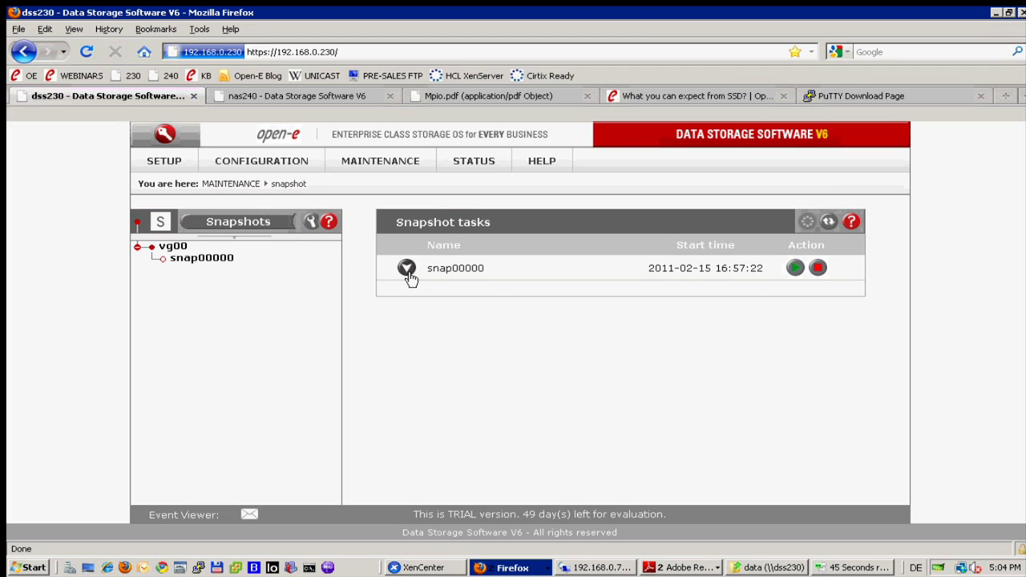
{"action": "left_click", "coordinate": [406, 269]}
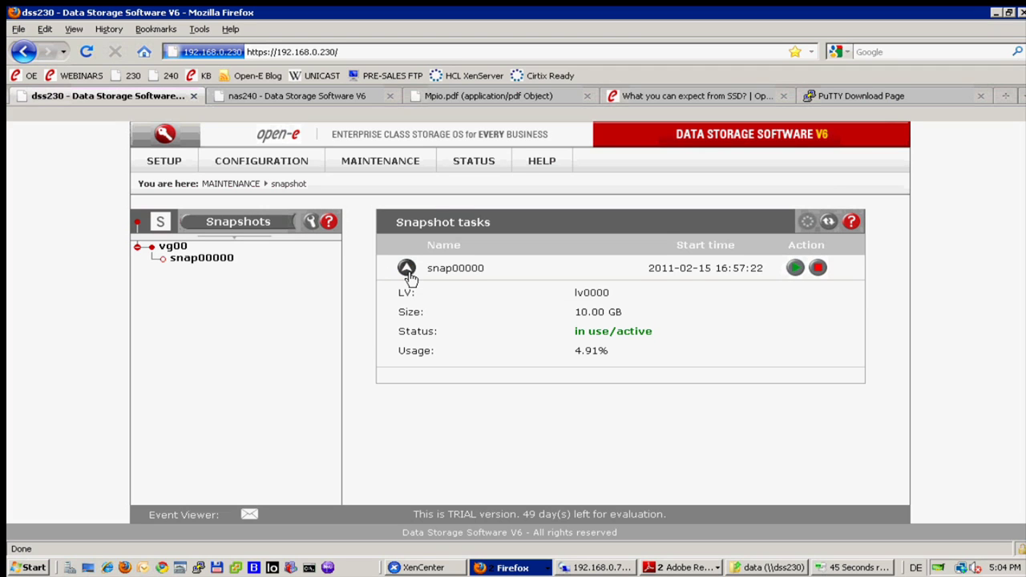
{"action": "left_click", "coordinate": [407, 269]}
{"action": "left_click", "coordinate": [407, 268]}
{"action": "left_click", "coordinate": [406, 268]}
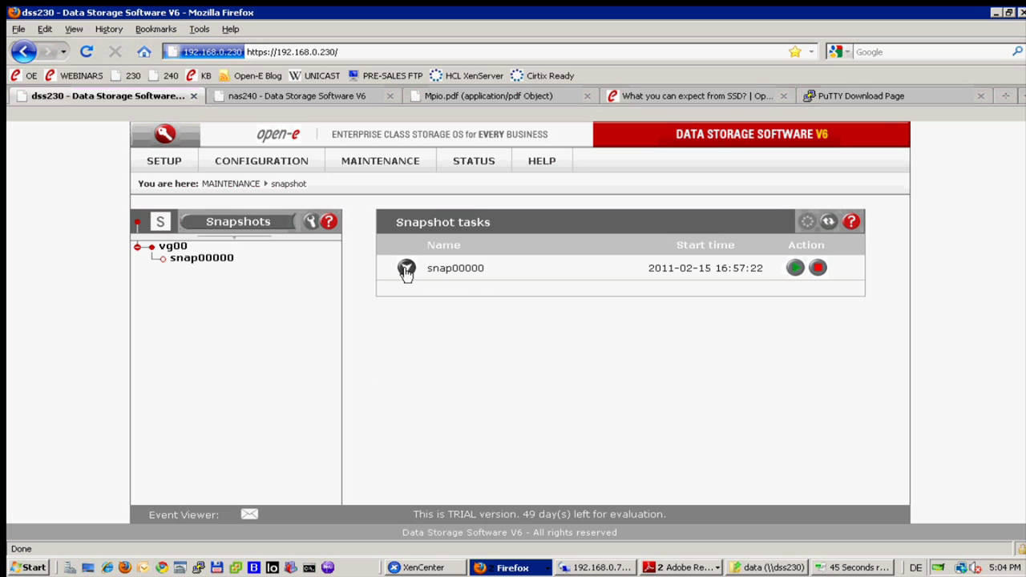
{"action": "left_click", "coordinate": [407, 268]}
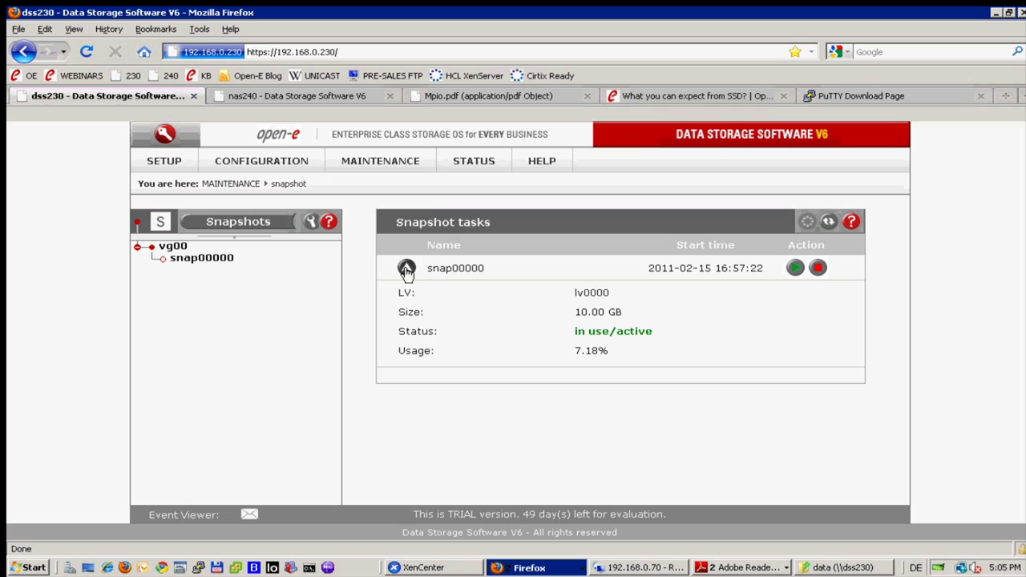
Step: Refresh snap00000 to 24.17% usage and check the copied files in the data share
{"action": "left_click", "coordinate": [406, 268]}
{"action": "left_click", "coordinate": [407, 268]}
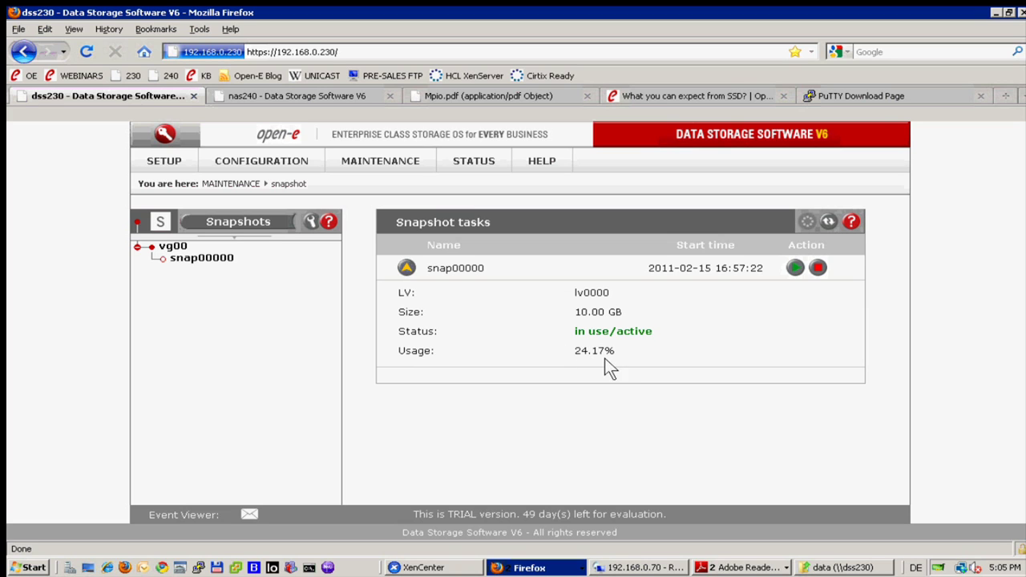
{"action": "left_click", "coordinate": [408, 270]}
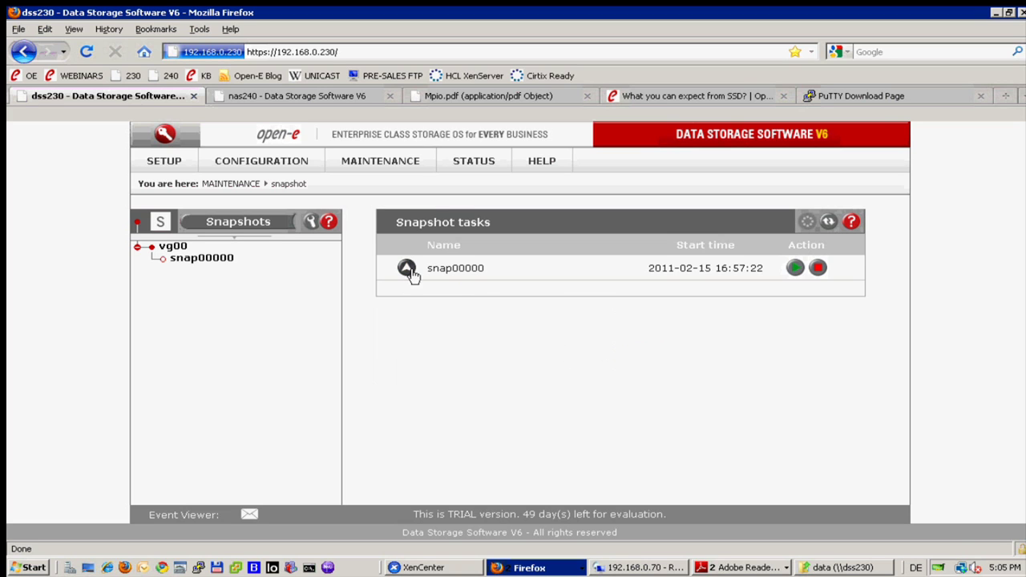
{"action": "left_click", "coordinate": [408, 269]}
{"action": "key", "text": "alt+Tab"}
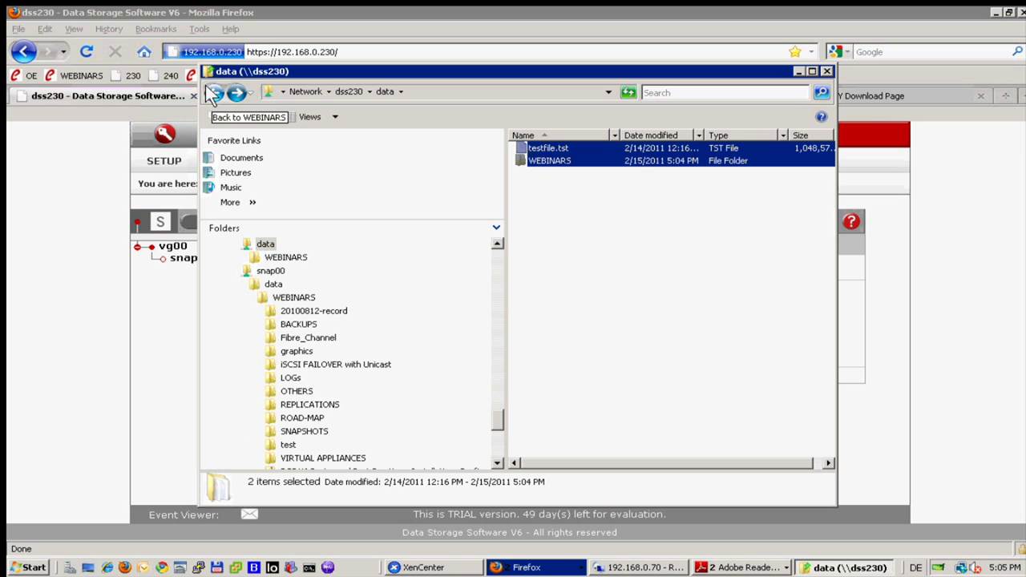
{"action": "left_click", "coordinate": [86, 189]}
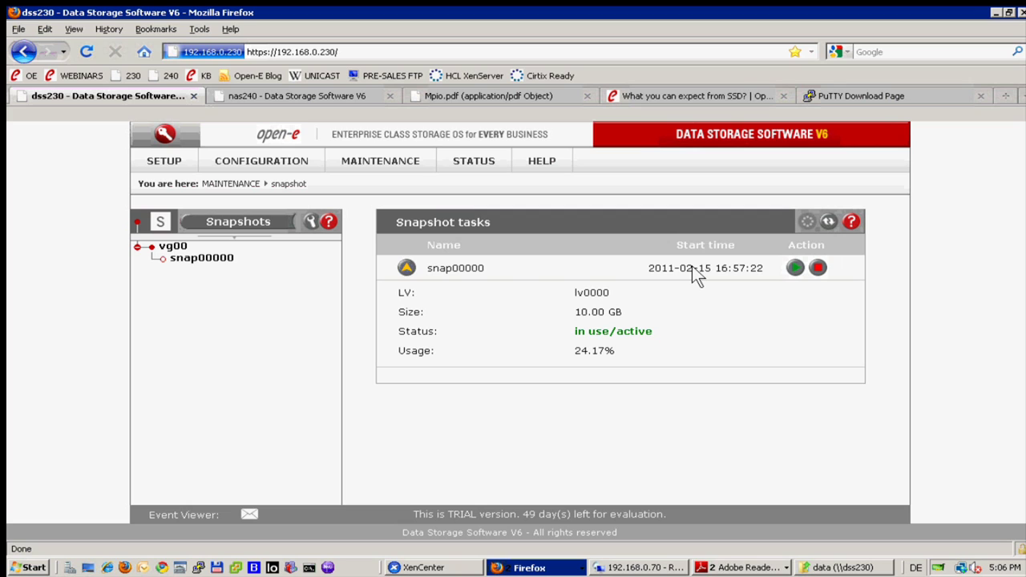
Step: Scroll dss230's NAS settings to the Data replication Agent panel and confirm Enable is ticked
{"action": "left_click", "coordinate": [336, 155]}
{"action": "mouse_move", "coordinate": [377, 244]}
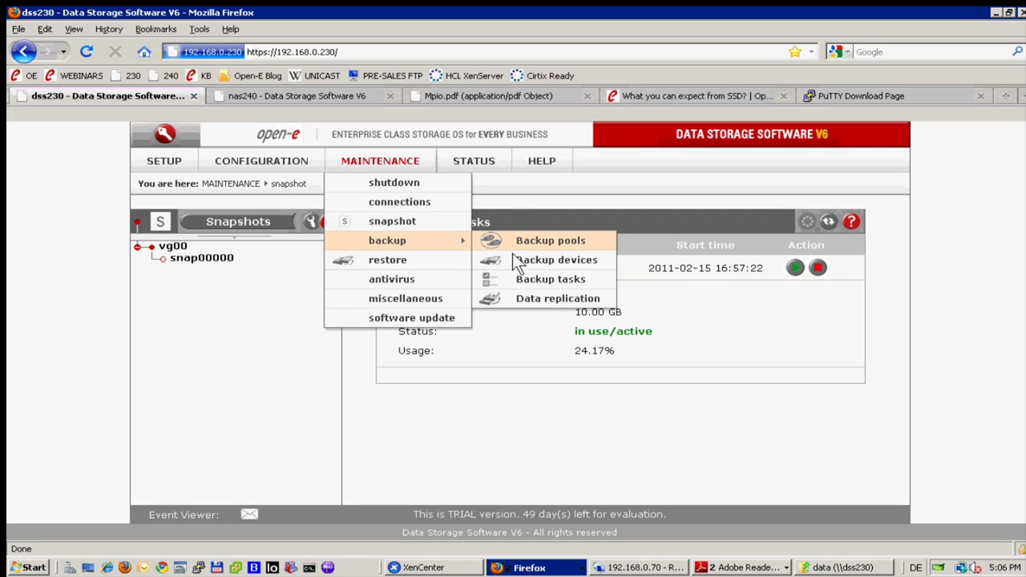
{"action": "left_click", "coordinate": [496, 297]}
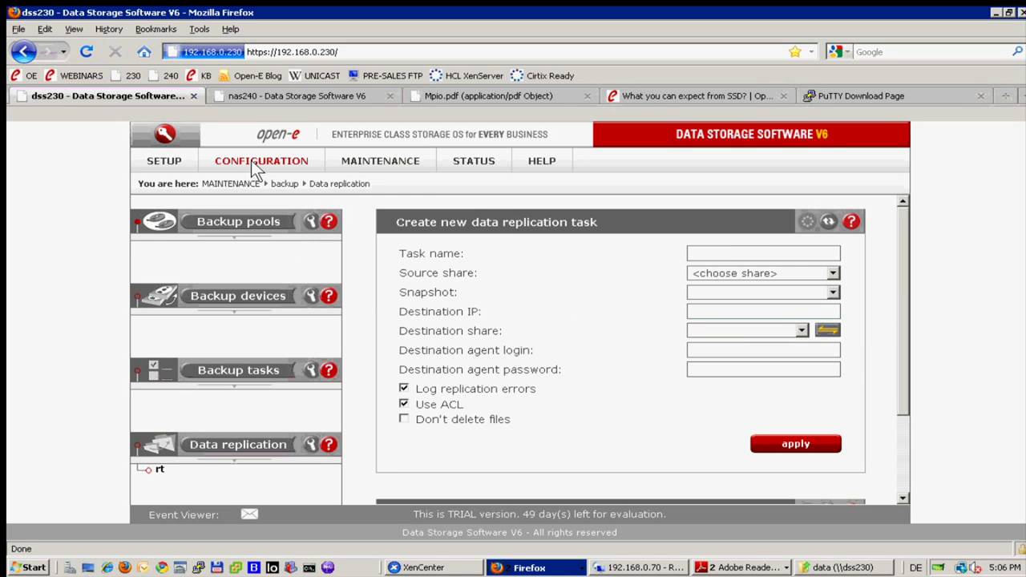
{"action": "mouse_move", "coordinate": [251, 160]}
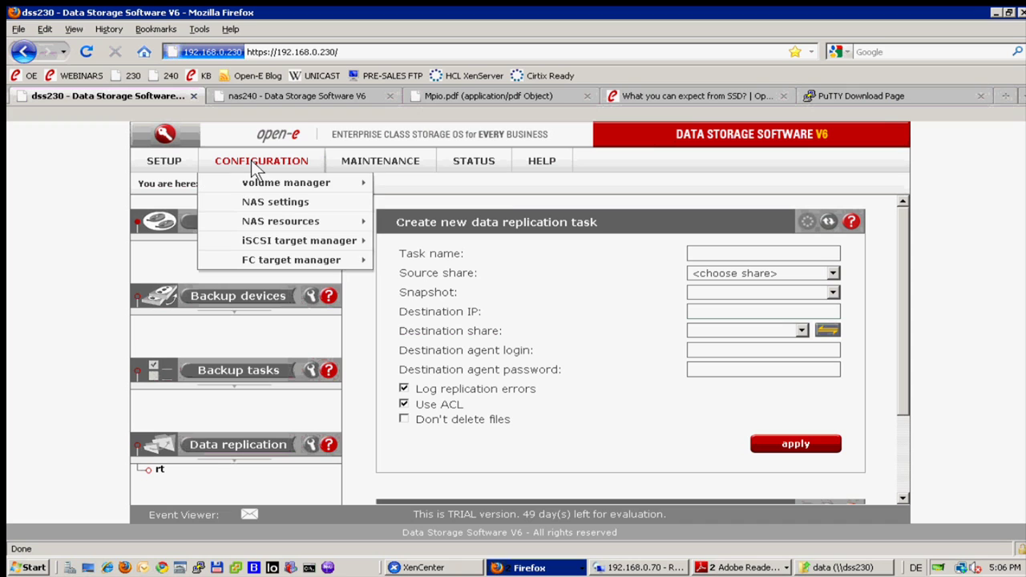
{"action": "left_click", "coordinate": [253, 201]}
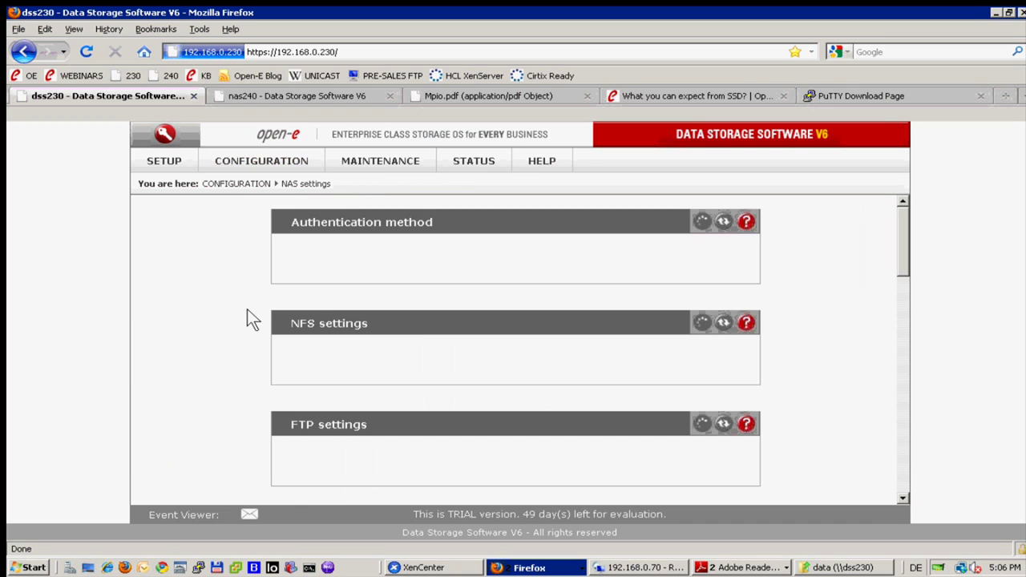
{"action": "scroll", "coordinate": [191, 345], "scroll_direction": "down", "scroll_amount": 5}
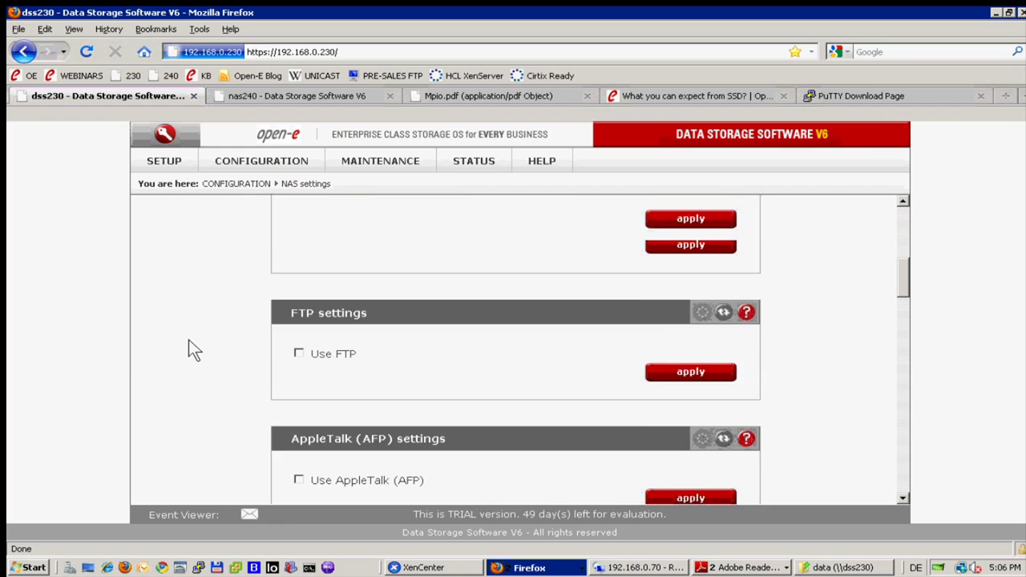
{"action": "scroll", "coordinate": [188, 340], "scroll_direction": "down", "scroll_amount": 12}
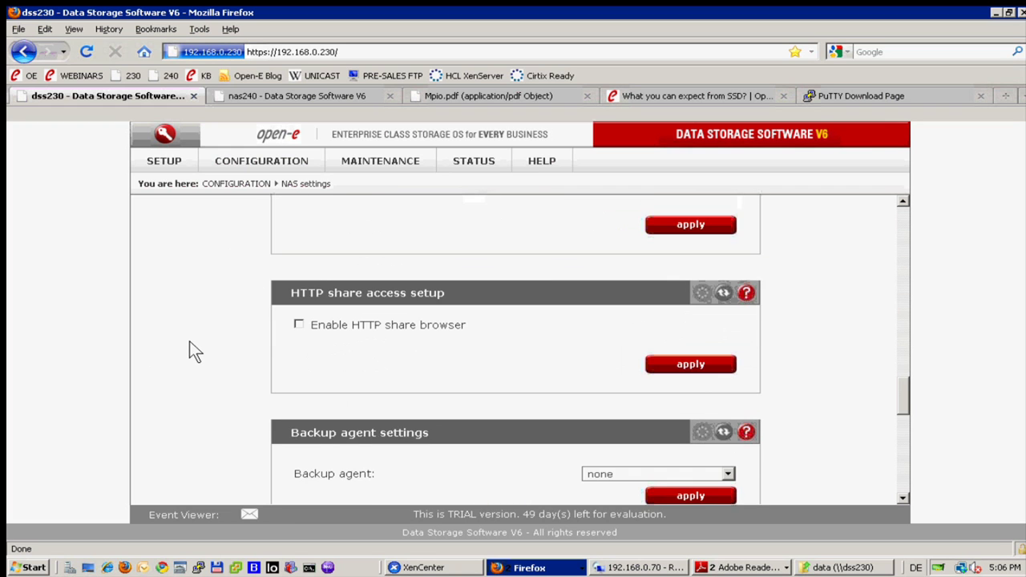
{"action": "scroll", "coordinate": [189, 343], "scroll_direction": "down", "scroll_amount": 8}
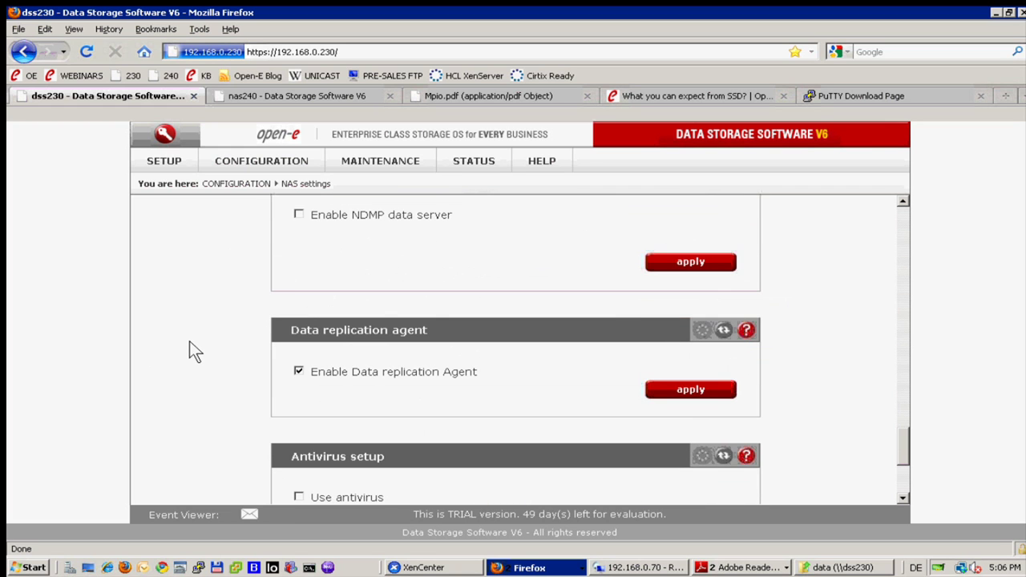
{"action": "scroll", "coordinate": [324, 356], "scroll_direction": "down", "scroll_amount": 1}
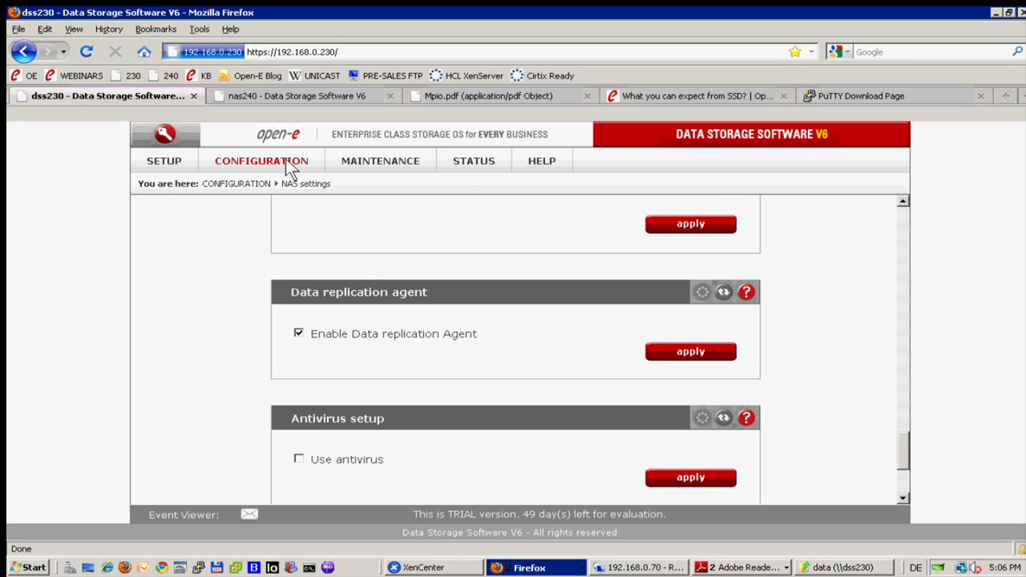
{"action": "mouse_move", "coordinate": [286, 158]}
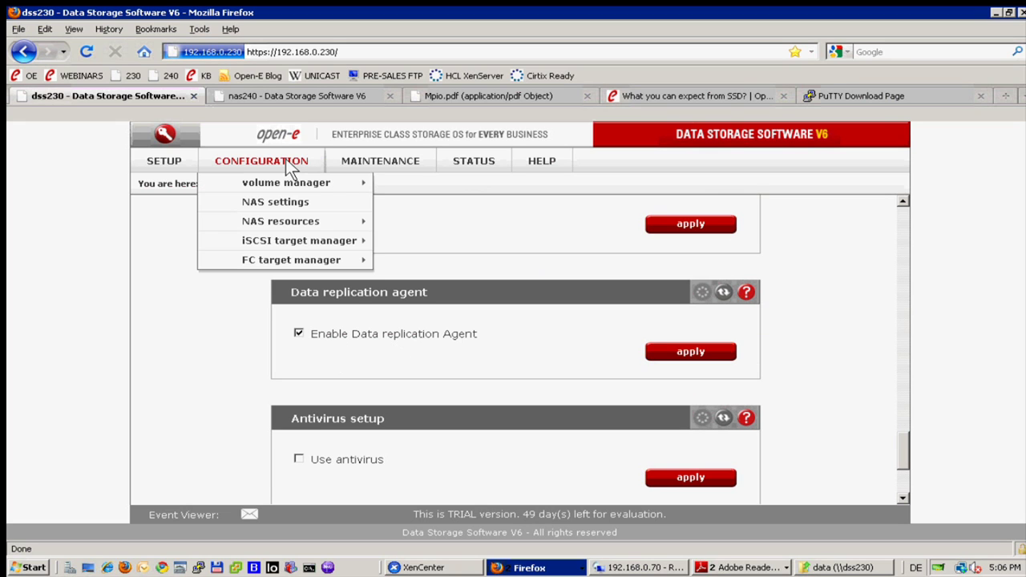
Step: On the nas240 tab, open the data_repl share's settings under NAS resources > Shares
{"action": "left_click", "coordinate": [278, 91]}
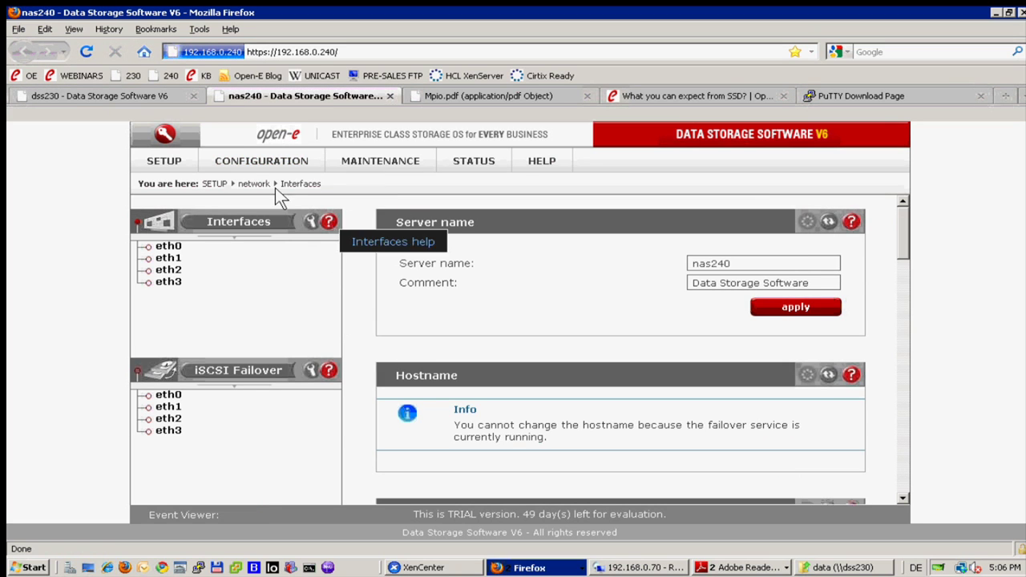
{"action": "mouse_move", "coordinate": [237, 152]}
{"action": "mouse_move", "coordinate": [299, 221]}
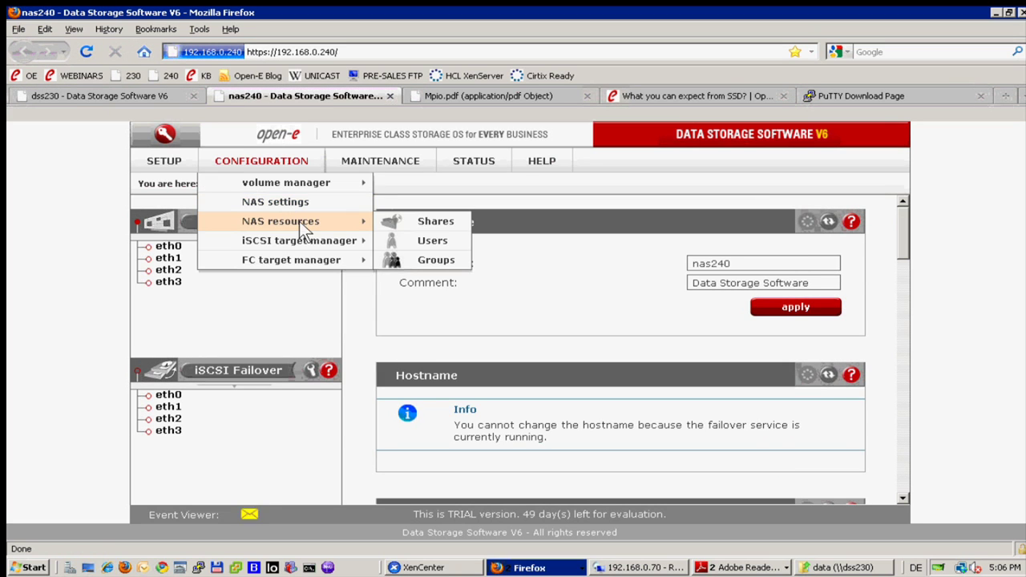
{"action": "left_click", "coordinate": [418, 219]}
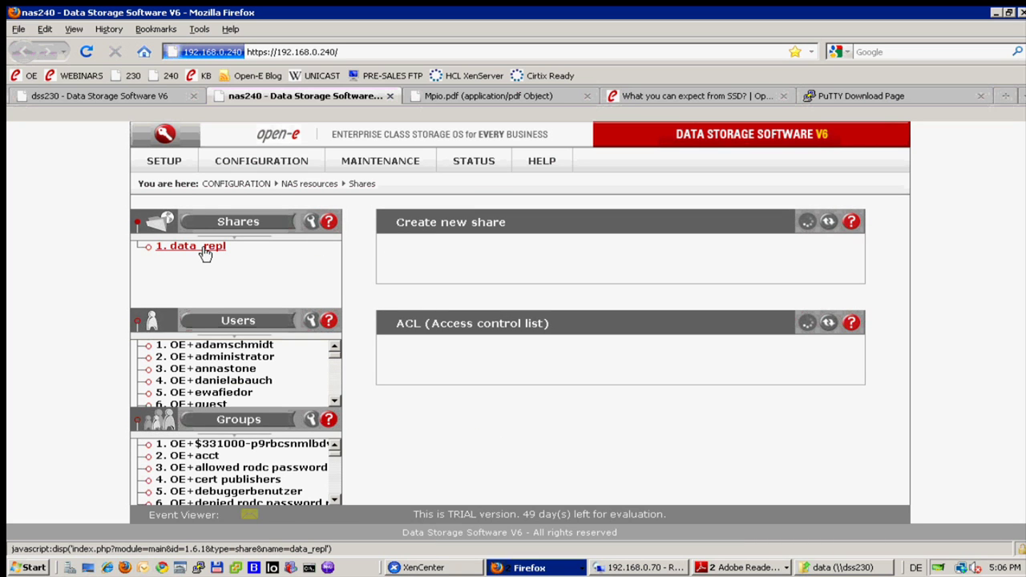
{"action": "left_click", "coordinate": [205, 248]}
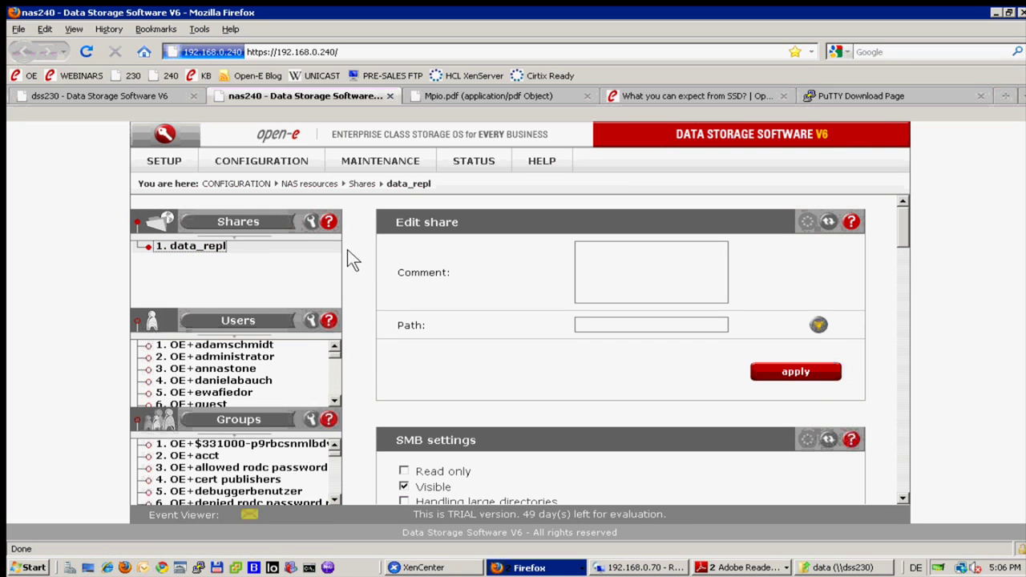
{"action": "left_click", "coordinate": [356, 251]}
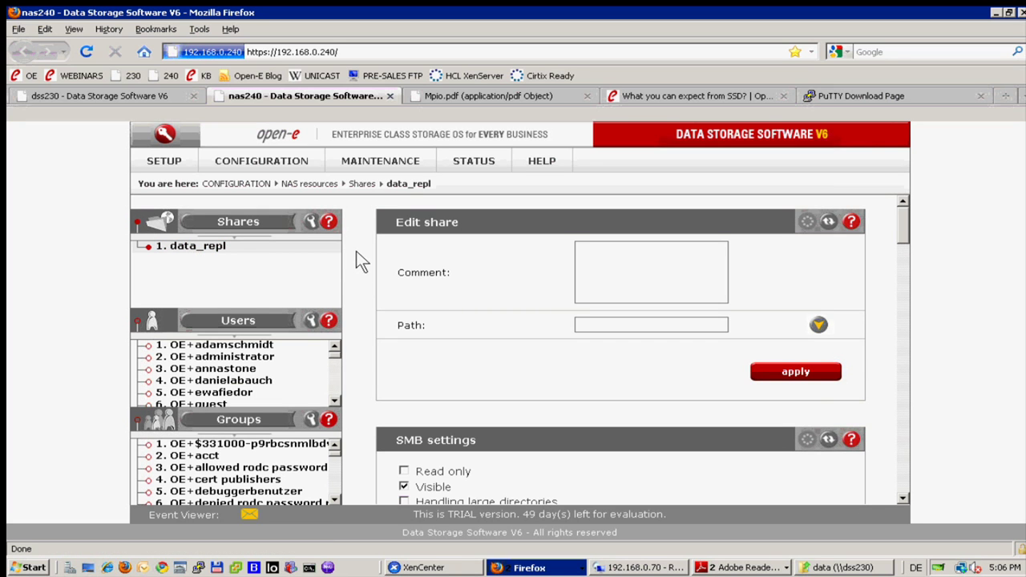
{"action": "scroll", "coordinate": [355, 251], "scroll_direction": "down", "scroll_amount": 3}
{"action": "scroll", "coordinate": [356, 251], "scroll_direction": "down", "scroll_amount": 10}
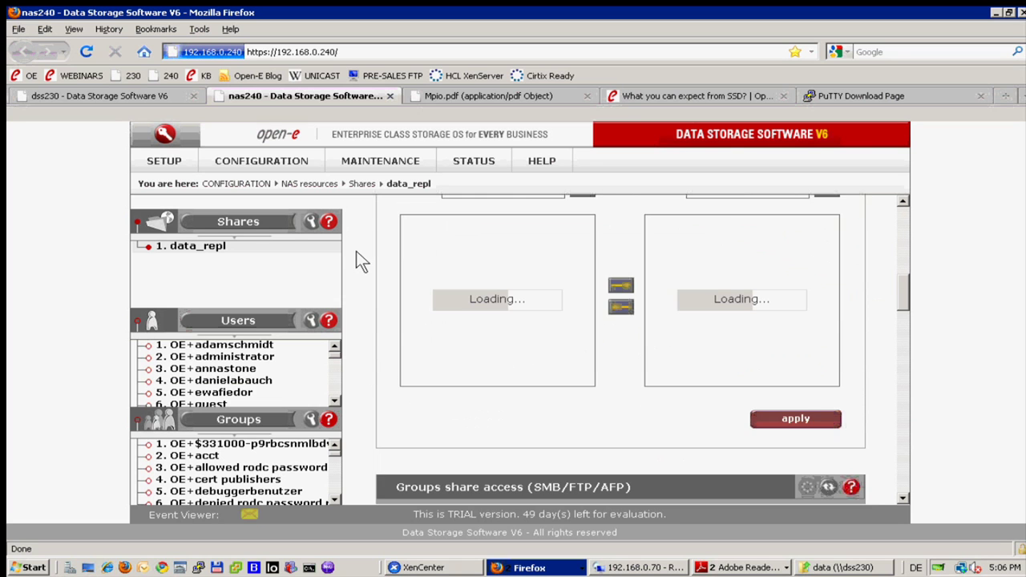
{"action": "scroll", "coordinate": [355, 251], "scroll_direction": "down", "scroll_amount": 10}
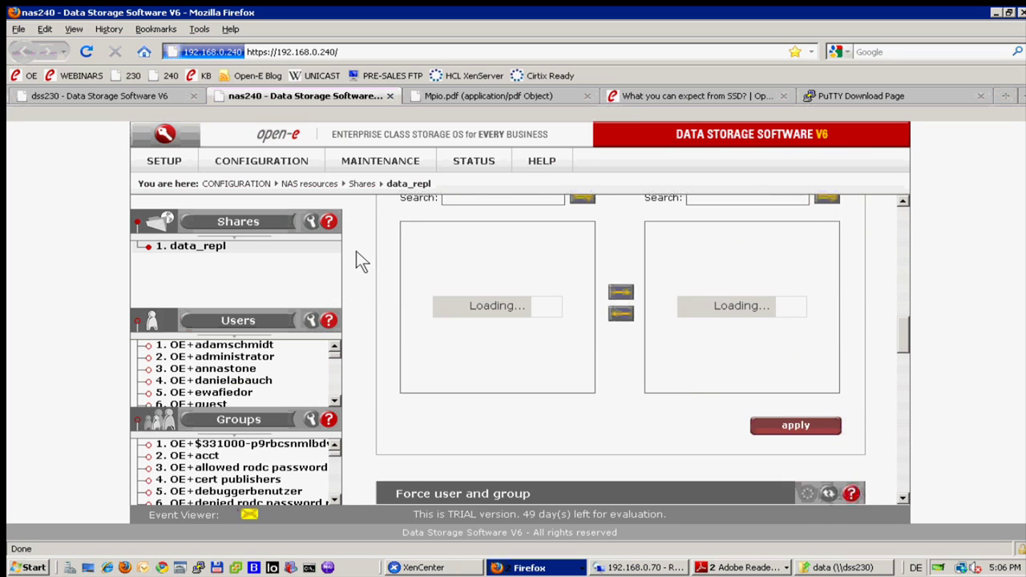
{"action": "scroll", "coordinate": [356, 251], "scroll_direction": "down", "scroll_amount": 10}
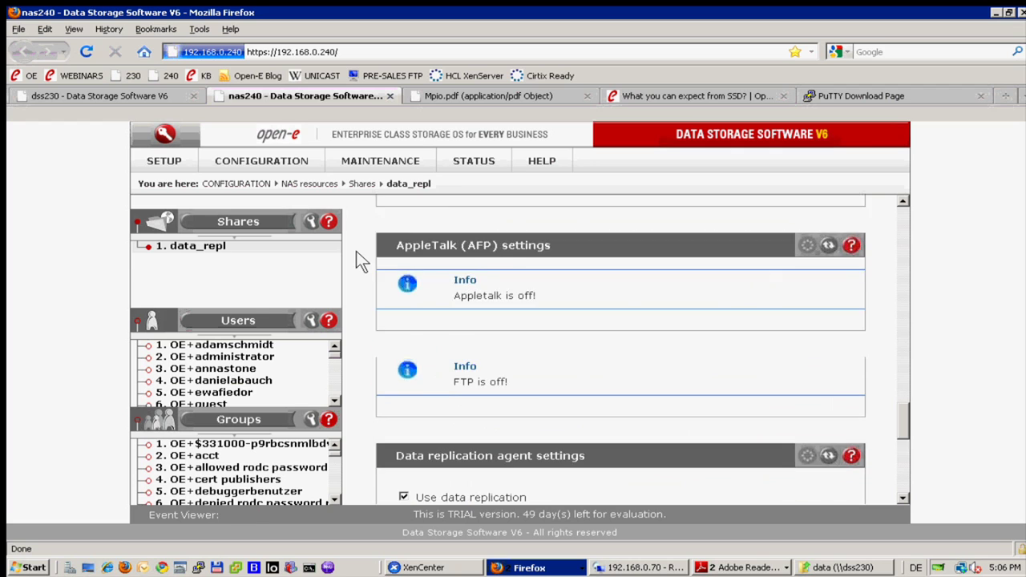
{"action": "scroll", "coordinate": [361, 260], "scroll_direction": "down", "scroll_amount": 5}
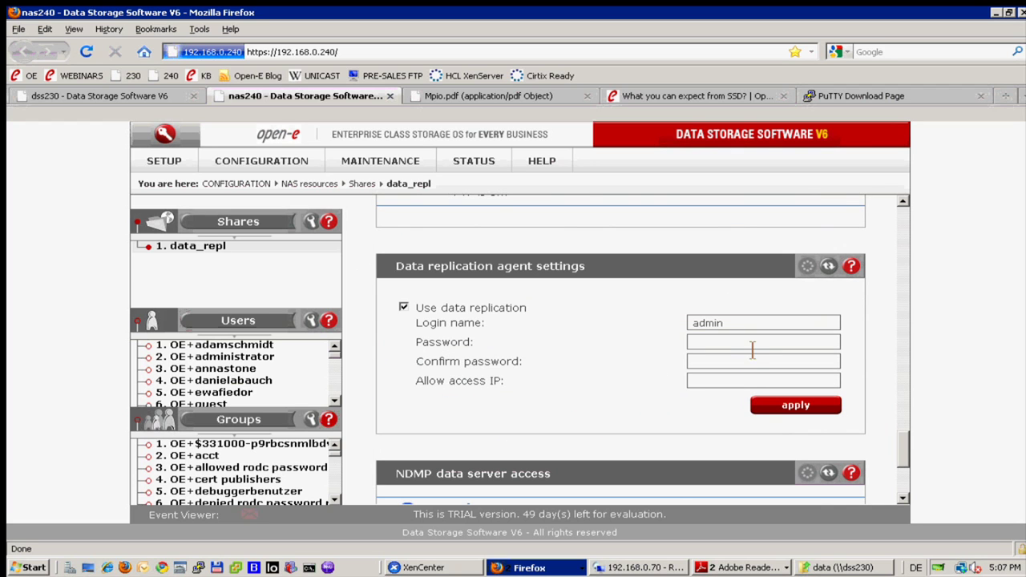
Step: Confirm Use data replication stays ticked with login admin, then return to dss230
{"action": "left_click", "coordinate": [404, 310]}
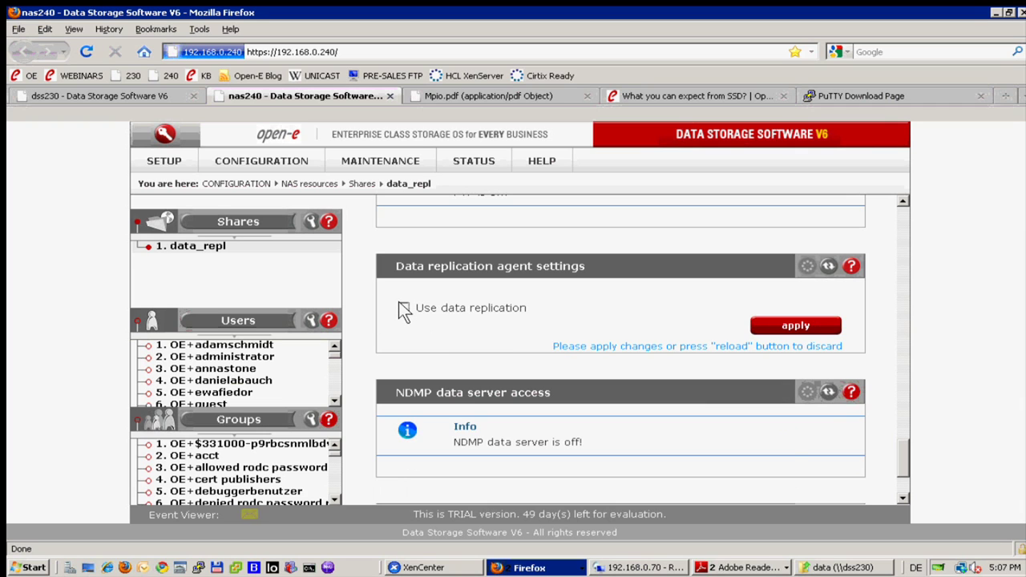
{"action": "left_click", "coordinate": [403, 309]}
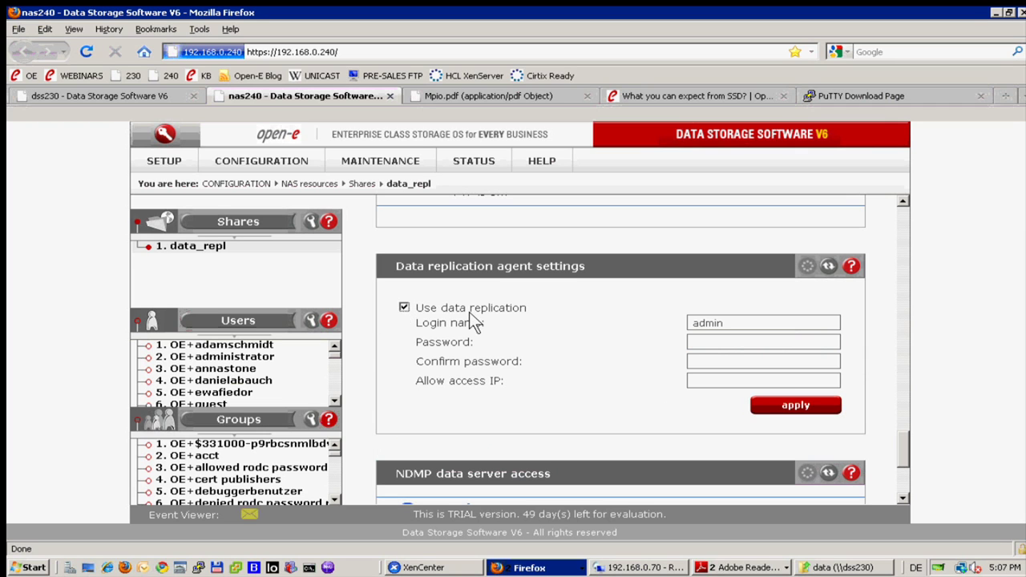
{"action": "left_click", "coordinate": [745, 327]}
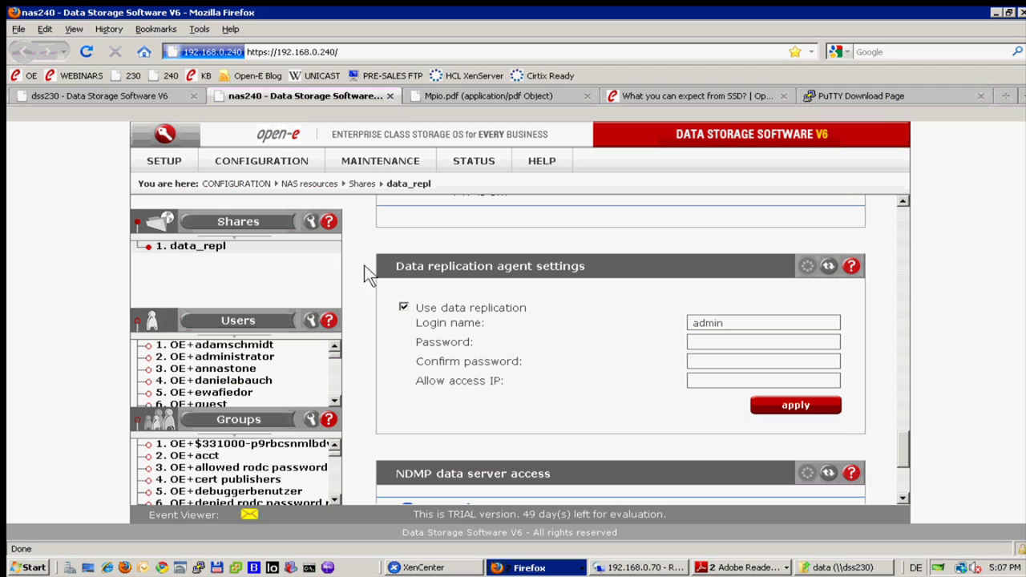
{"action": "left_click", "coordinate": [145, 90]}
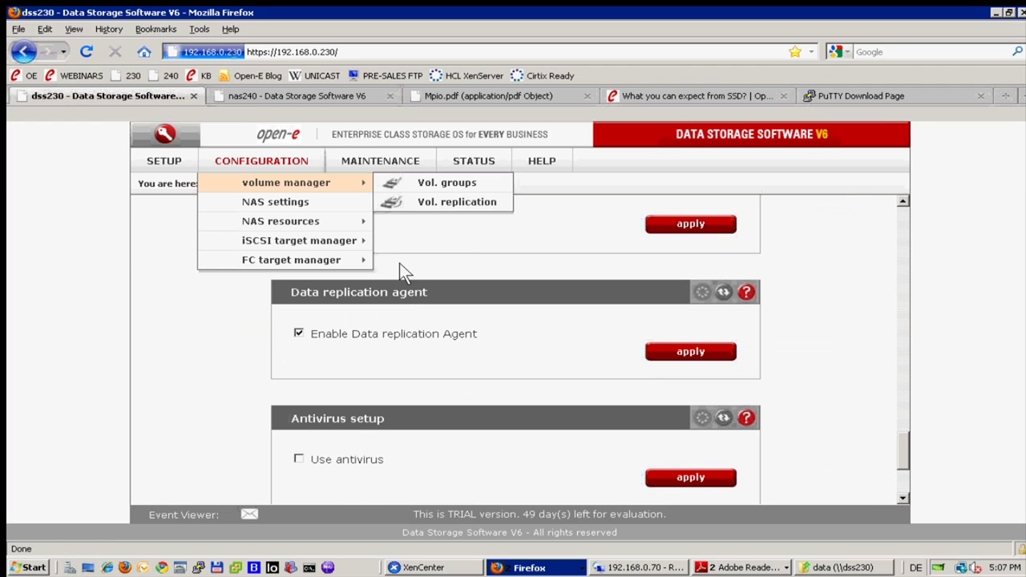
Step: Open the Data replication tasks page and expand the existing rt task's details
{"action": "mouse_move", "coordinate": [391, 213]}
{"action": "mouse_move", "coordinate": [410, 238]}
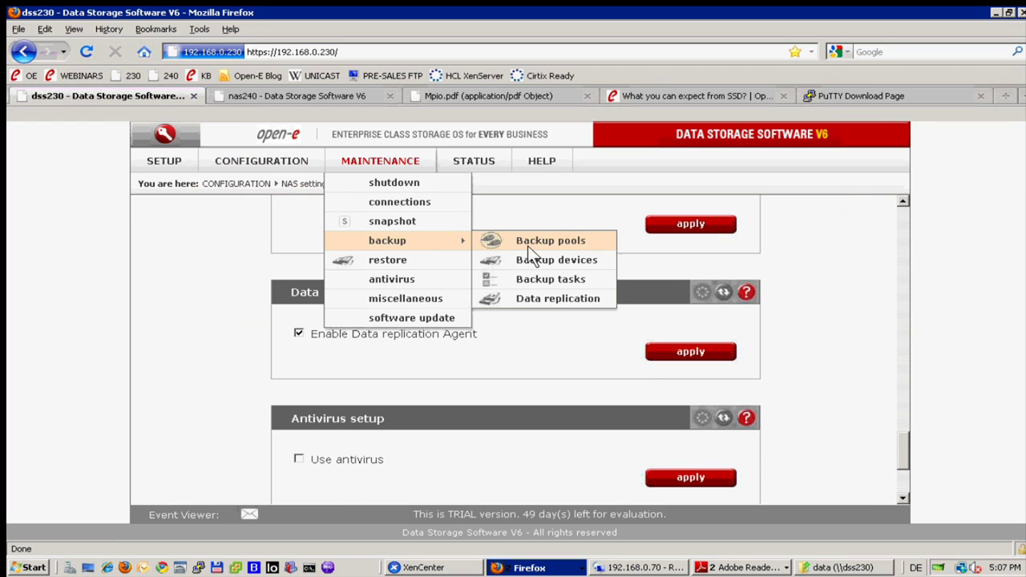
{"action": "left_click", "coordinate": [548, 298]}
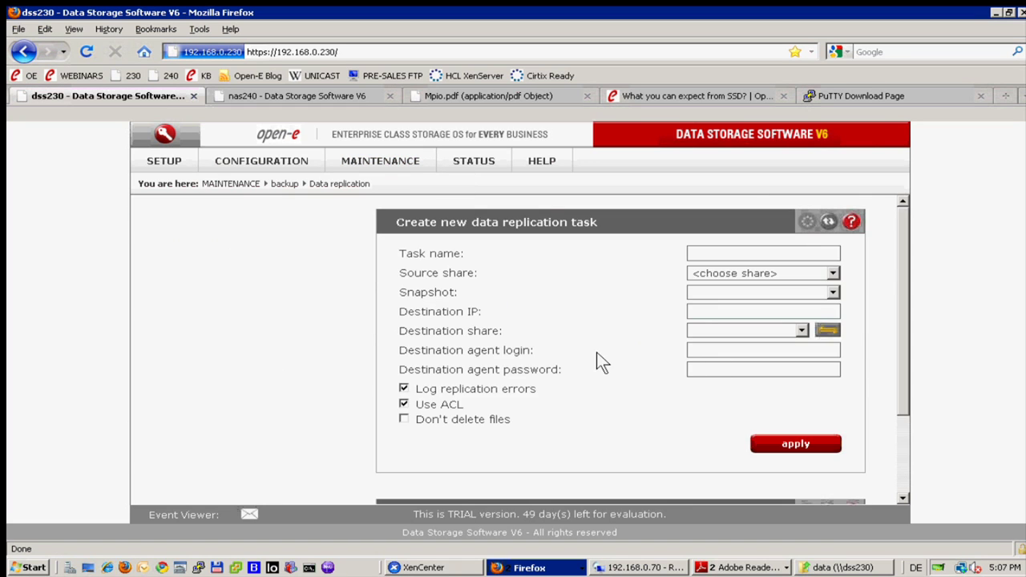
{"action": "scroll", "coordinate": [597, 354], "scroll_direction": "down", "scroll_amount": 2}
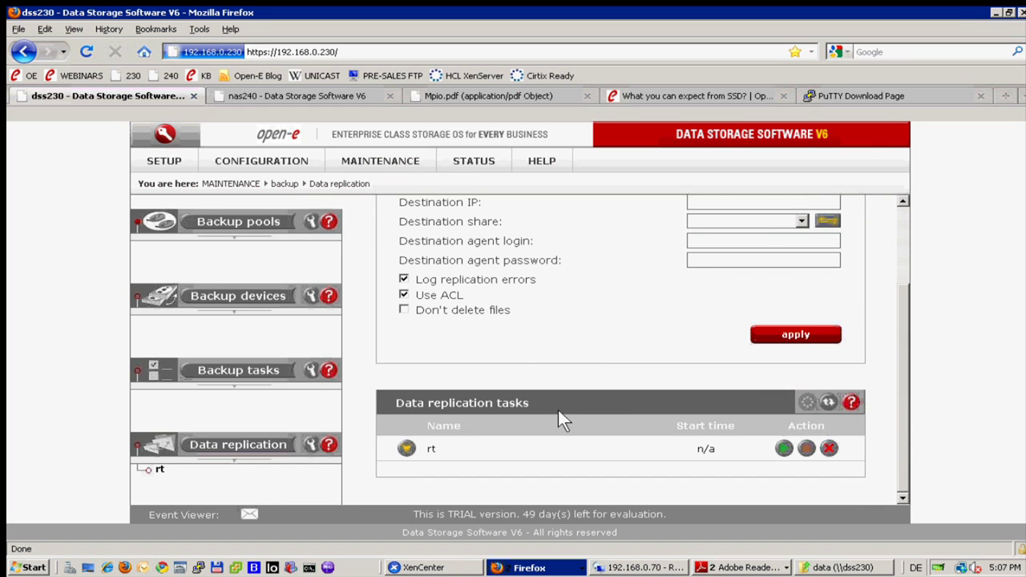
{"action": "left_click", "coordinate": [396, 446]}
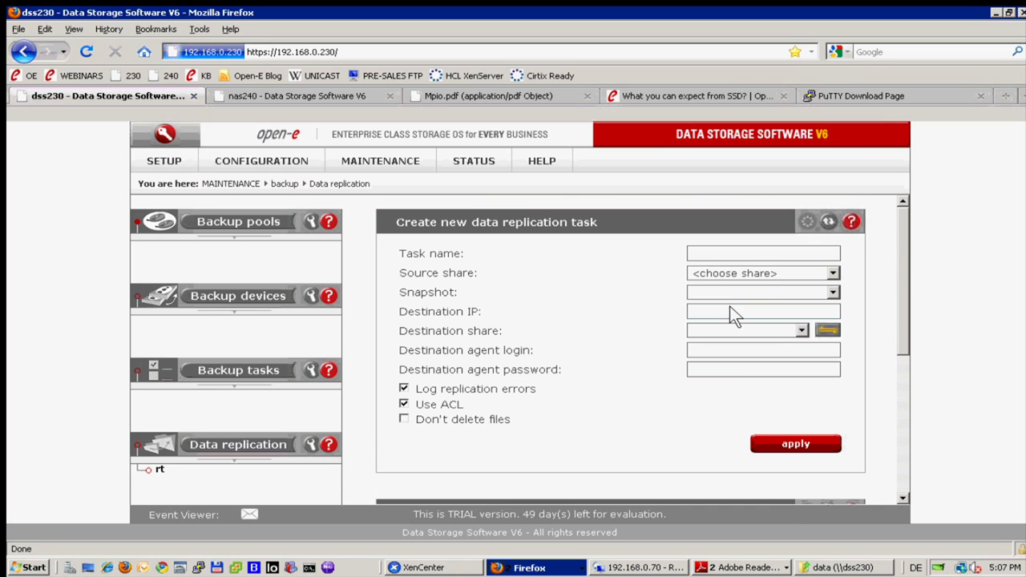
Step: Name the new task rr with source share data and snapshot snap00000
{"action": "left_click", "coordinate": [775, 258]}
{"action": "type", "text": "rr"}
{"action": "left_click", "coordinate": [833, 274]}
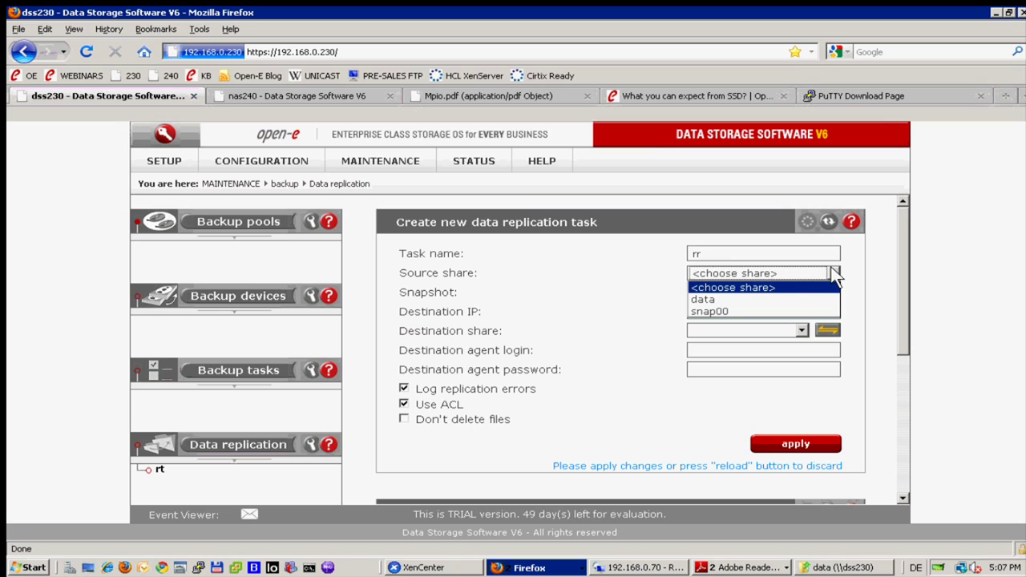
{"action": "left_click", "coordinate": [721, 301]}
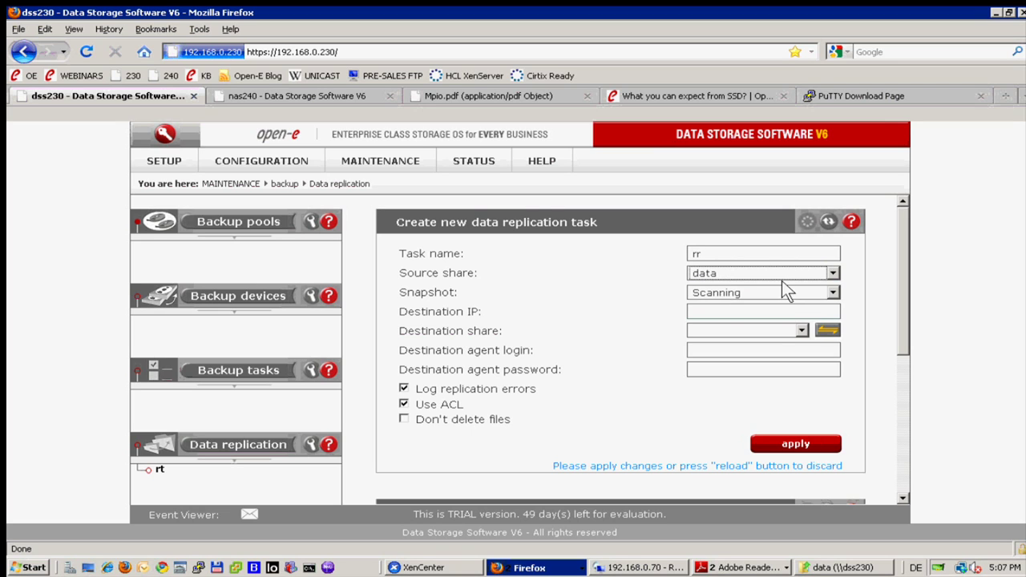
{"action": "left_click", "coordinate": [833, 293]}
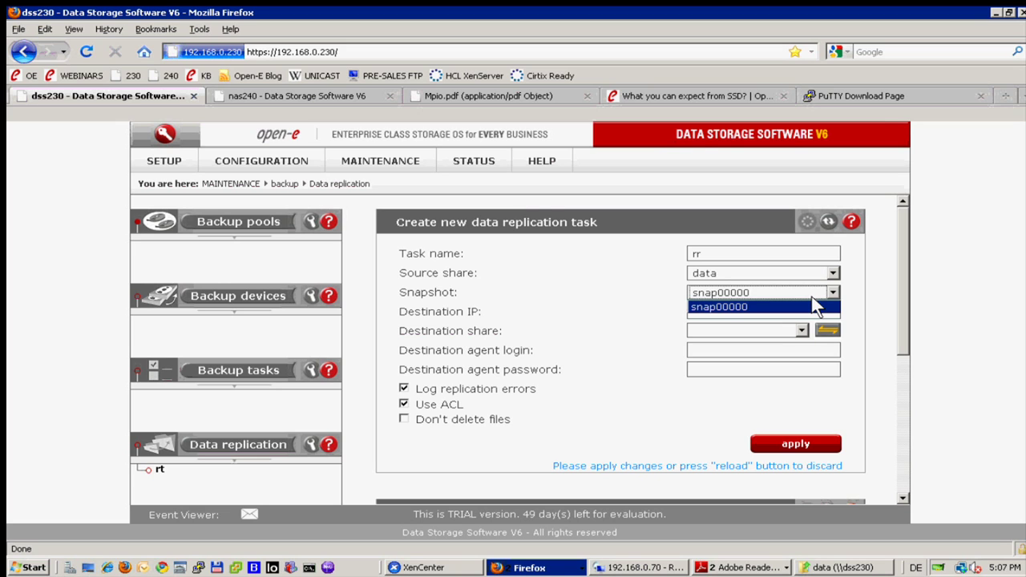
{"action": "left_click", "coordinate": [812, 306]}
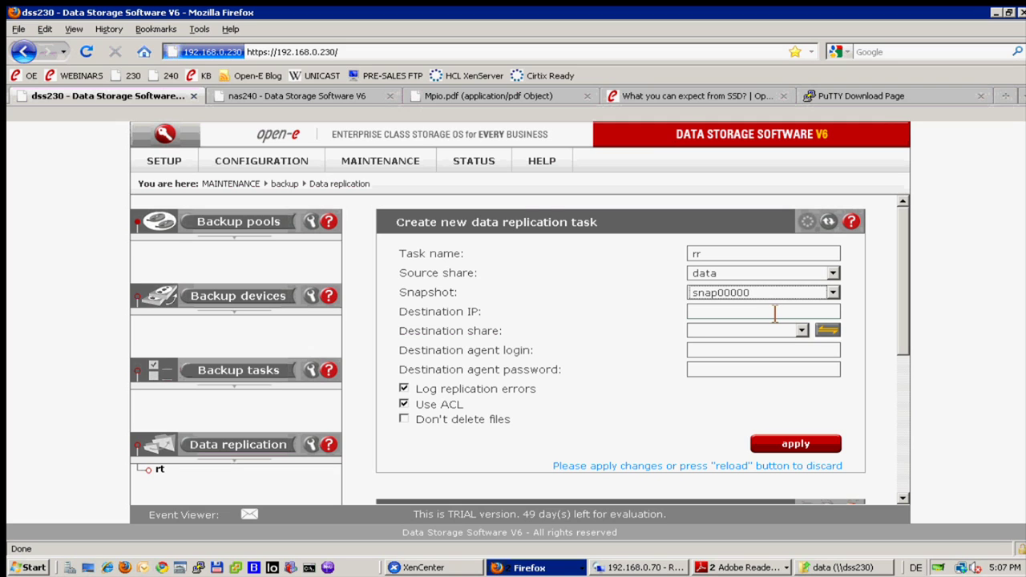
Step: Set destination IP 192.168.0.240 and scan it, finding 1 share
{"action": "left_click", "coordinate": [775, 314]}
{"action": "type", "text": "1"}
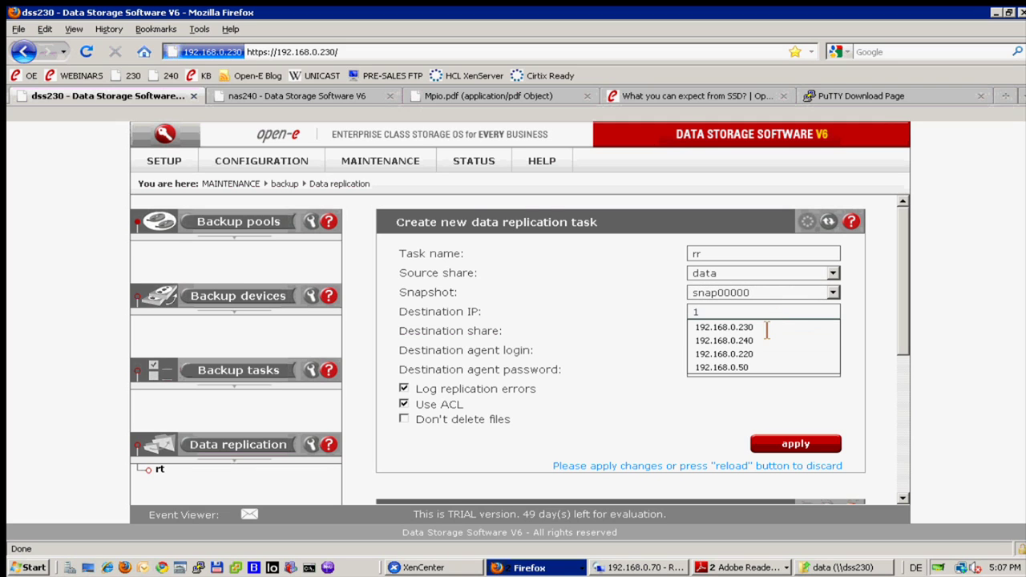
{"action": "left_click", "coordinate": [765, 340]}
{"action": "left_click", "coordinate": [827, 329]}
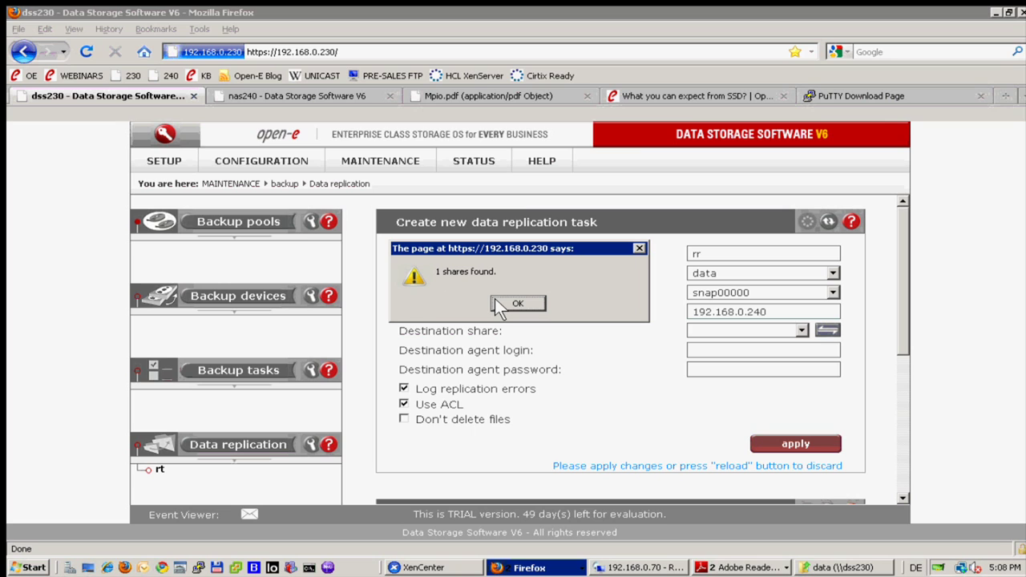
{"action": "left_click", "coordinate": [497, 303]}
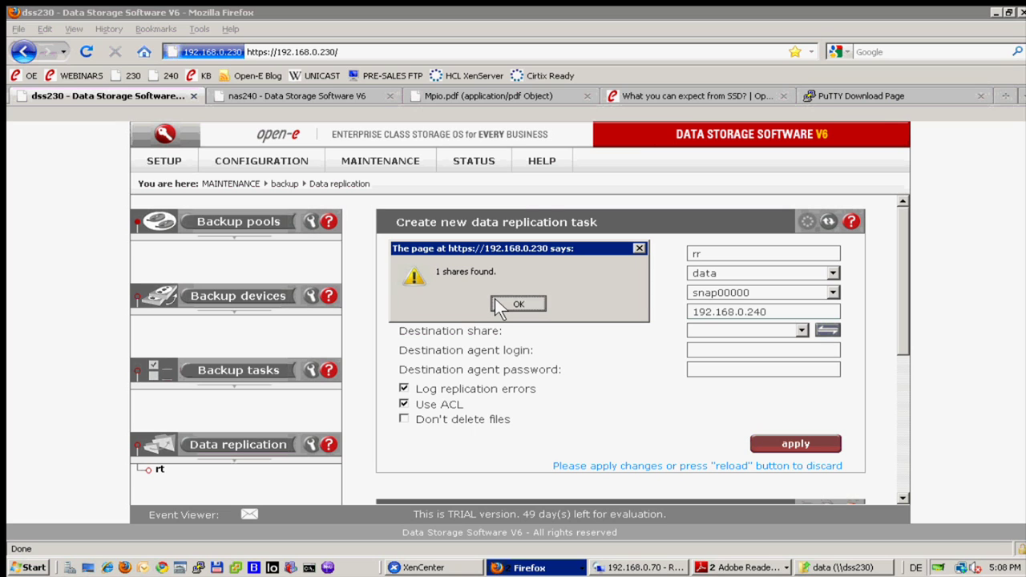
Step: Choose destination share data_repl, enter login admin and the password, and apply task rr
{"action": "left_click", "coordinate": [792, 328]}
{"action": "left_click", "coordinate": [713, 357]}
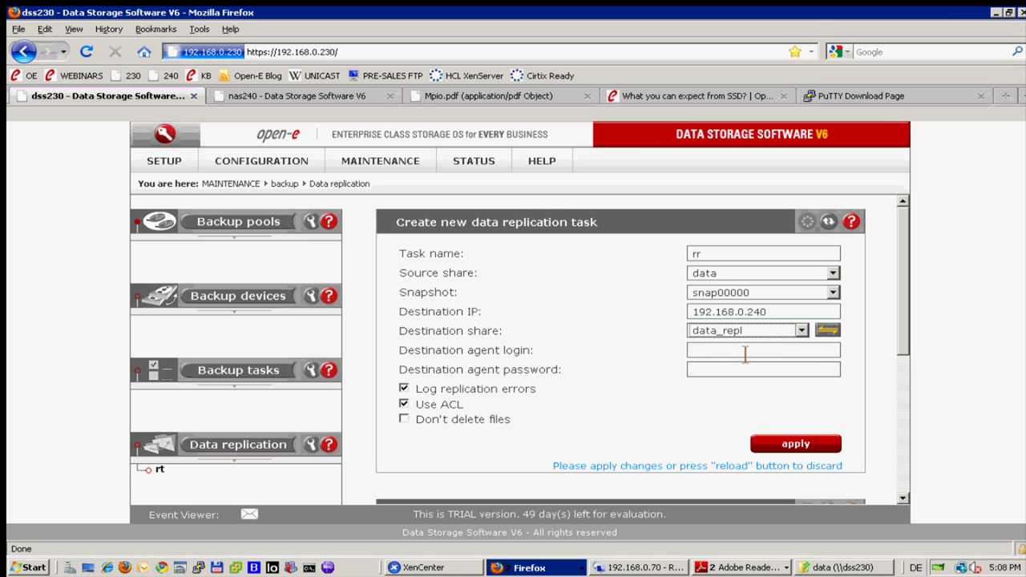
{"action": "left_click", "coordinate": [745, 353]}
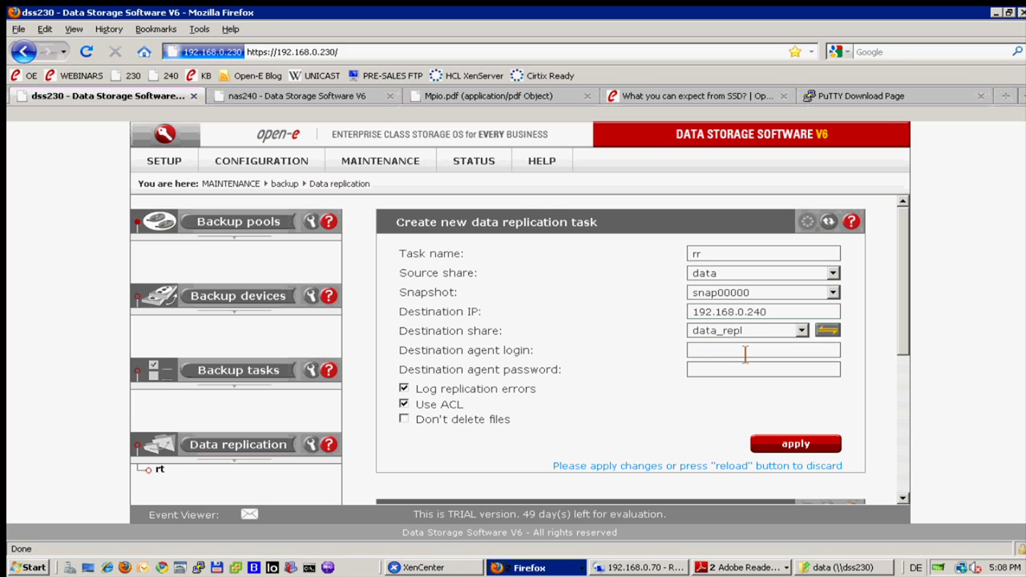
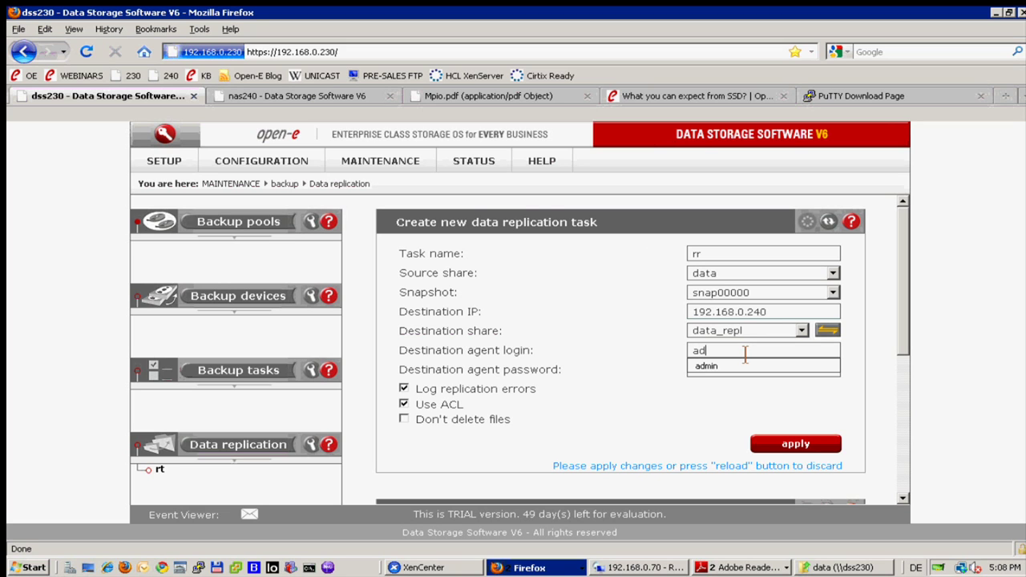
{"action": "key", "text": "Tab"}
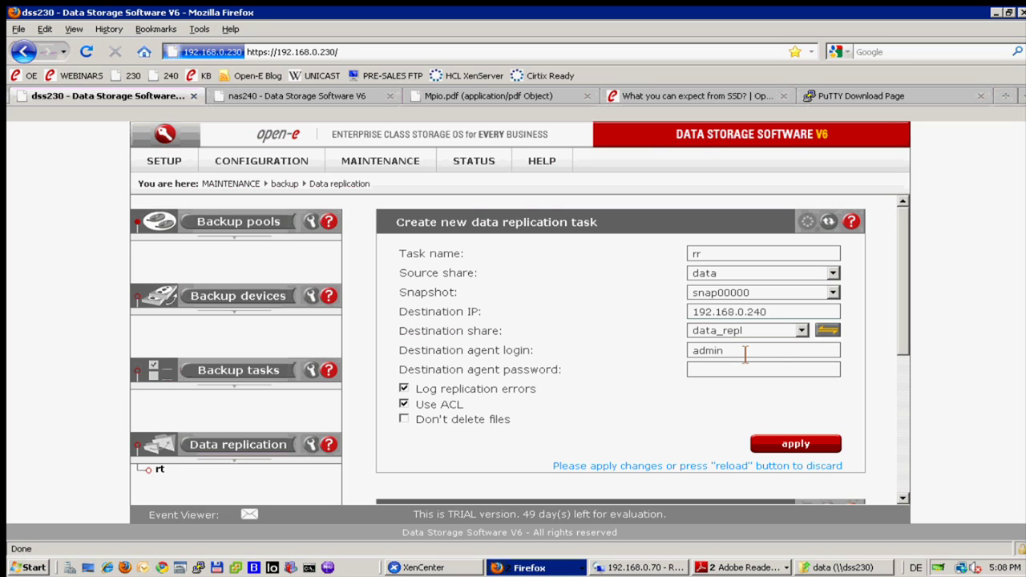
{"action": "scroll", "coordinate": [675, 292], "scroll_direction": "down", "scroll_amount": 2}
{"action": "left_click", "coordinate": [771, 365]}
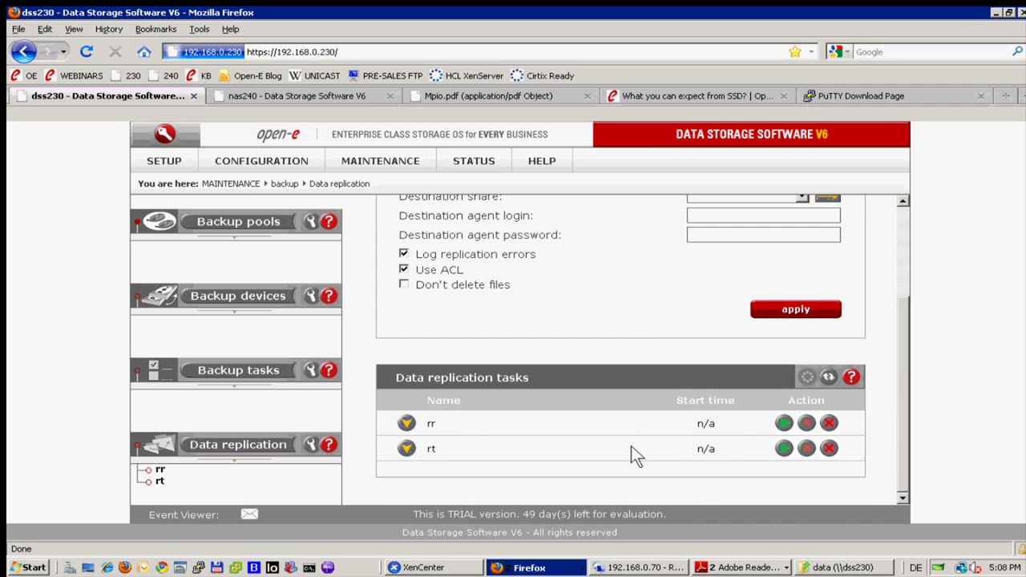
Step: Delete the rt replication task and start task rr
{"action": "left_click", "coordinate": [827, 454]}
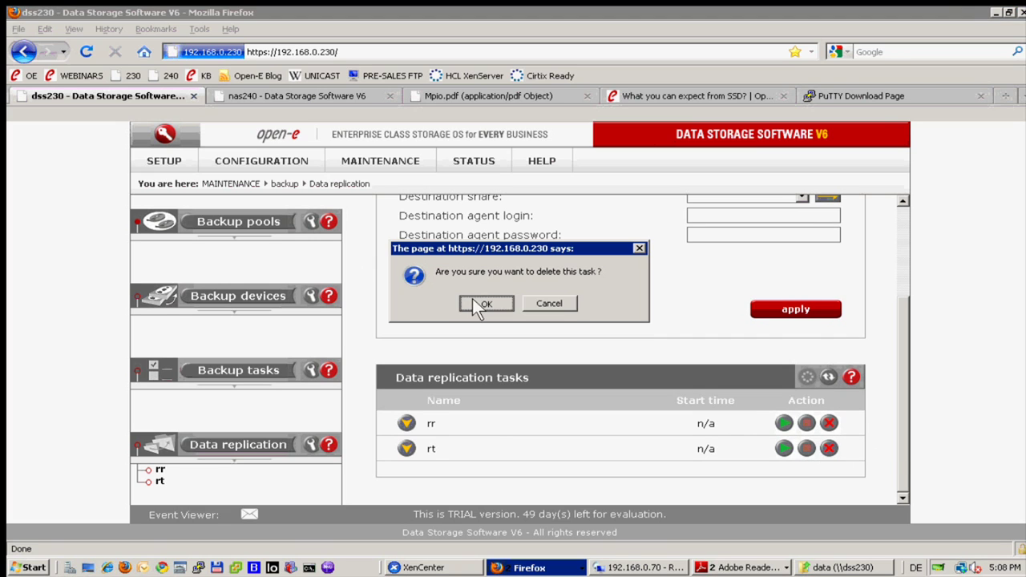
{"action": "left_click", "coordinate": [472, 298]}
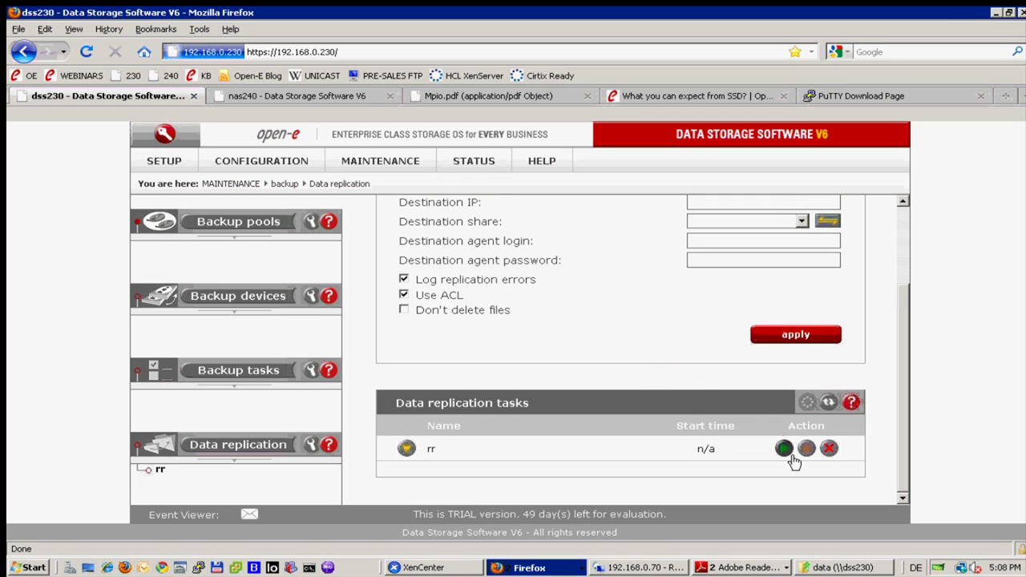
{"action": "left_click", "coordinate": [784, 450]}
Step: In STATUS > tasks, expand rr's failed log entry showing Error 109
{"action": "left_click", "coordinate": [473, 163]}
{"action": "left_click", "coordinate": [478, 281]}
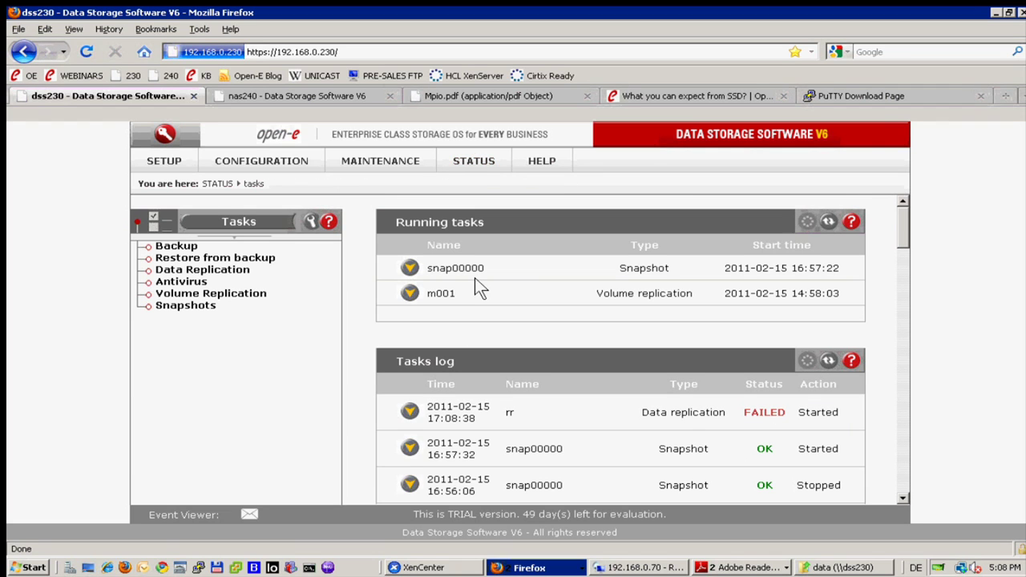
{"action": "scroll", "coordinate": [478, 287], "scroll_direction": "down", "scroll_amount": 1}
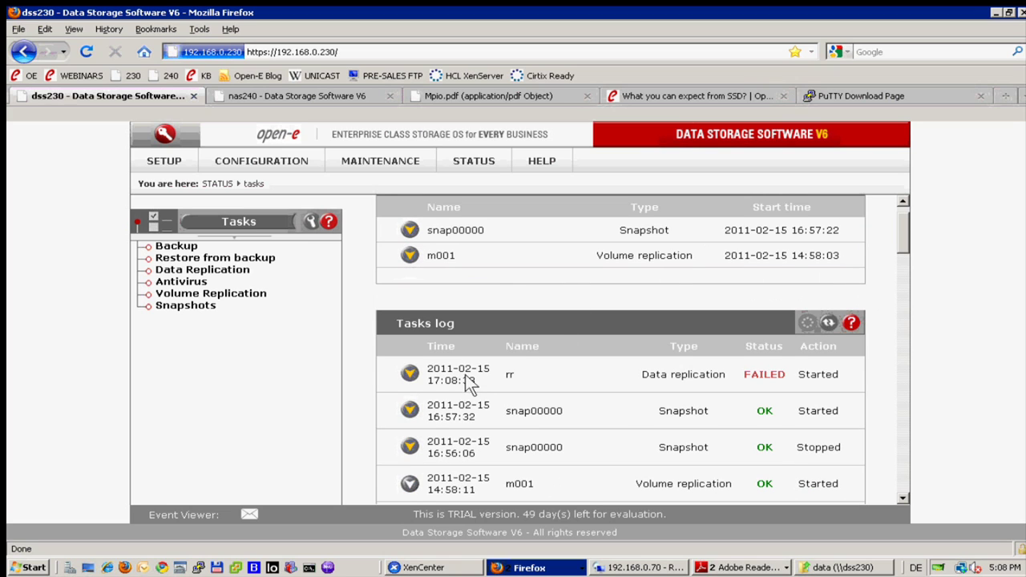
{"action": "left_click", "coordinate": [410, 374]}
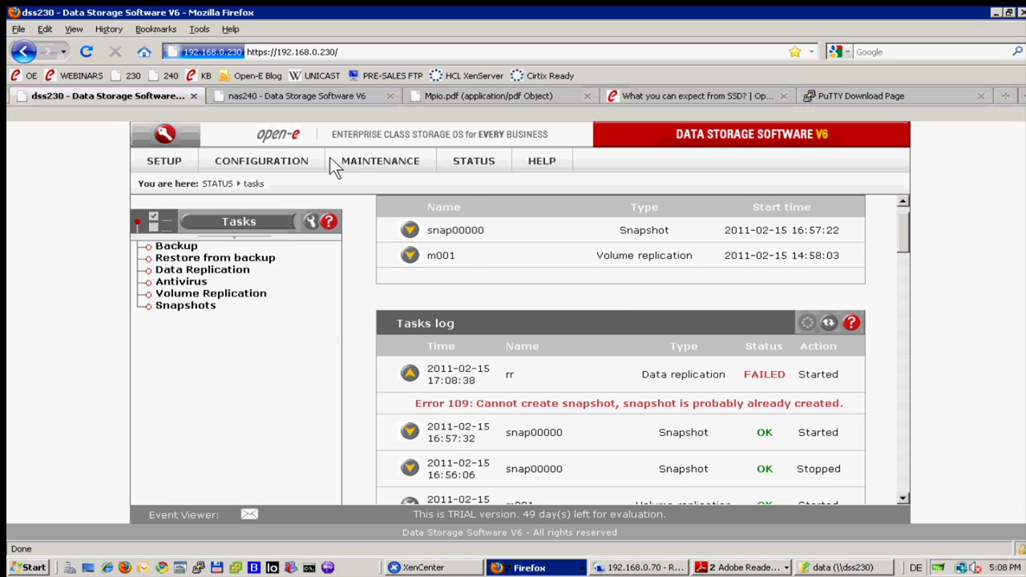
Step: Open the snap00000 task settings under MAINTENANCE > snapshot
{"action": "mouse_move", "coordinate": [354, 167]}
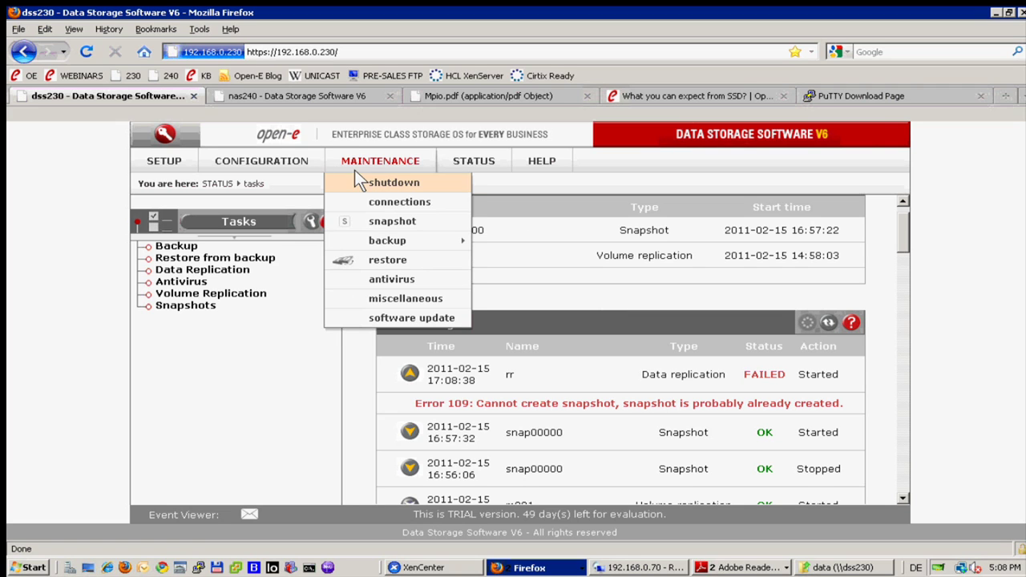
{"action": "left_click", "coordinate": [359, 214]}
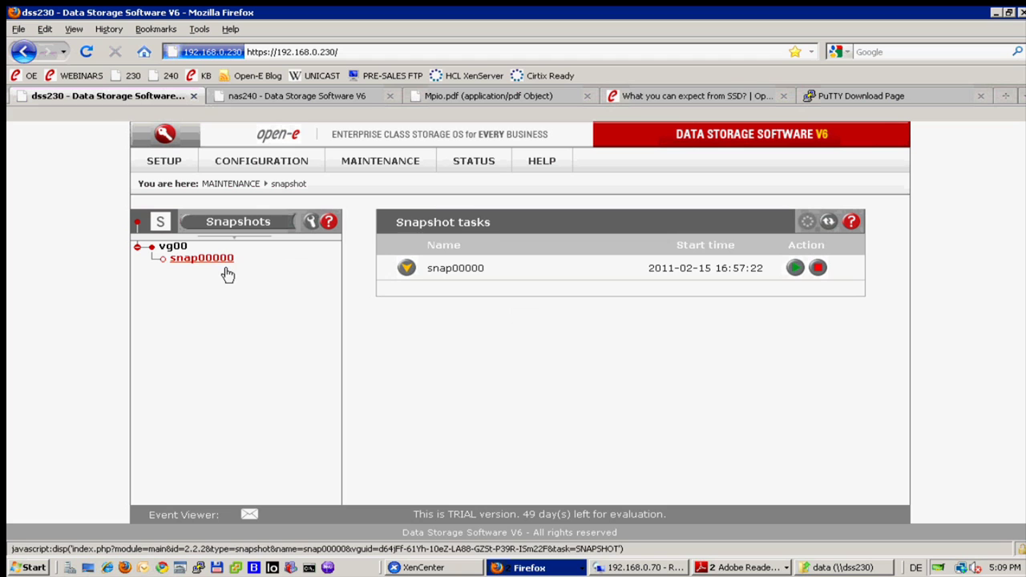
{"action": "left_click", "coordinate": [198, 259]}
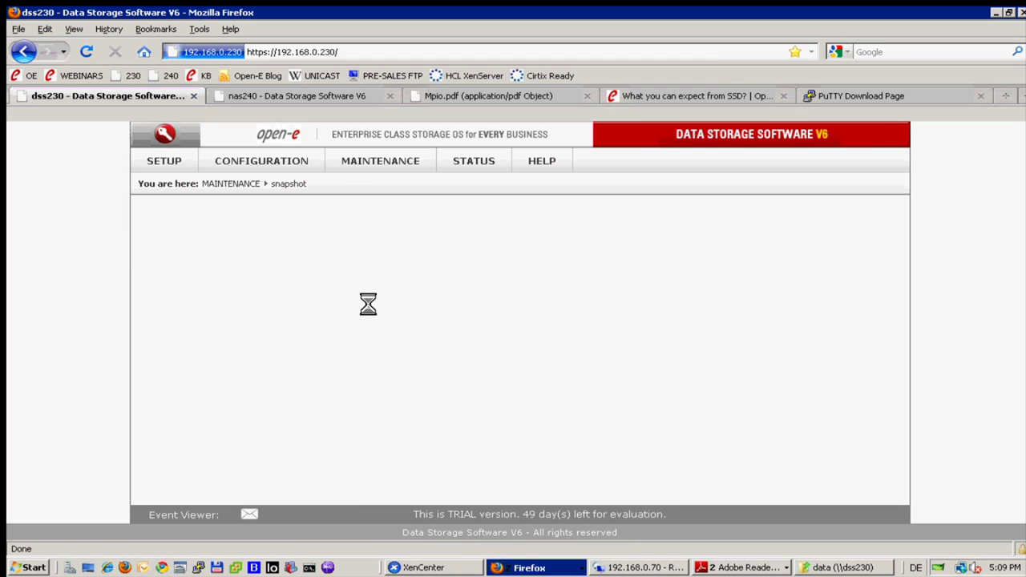
{"action": "scroll", "coordinate": [348, 306], "scroll_direction": "down", "scroll_amount": 5}
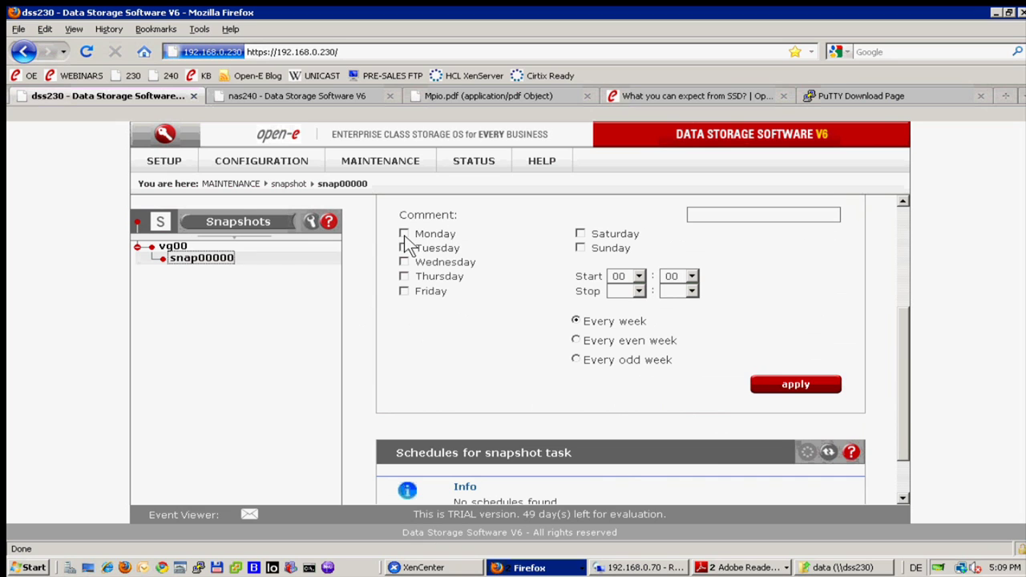
Step: Schedule snap00000 for Monday through Sunday at start hour 05 and apply
{"action": "left_click", "coordinate": [403, 233]}
{"action": "left_click", "coordinate": [404, 248]}
{"action": "left_click", "coordinate": [404, 262]}
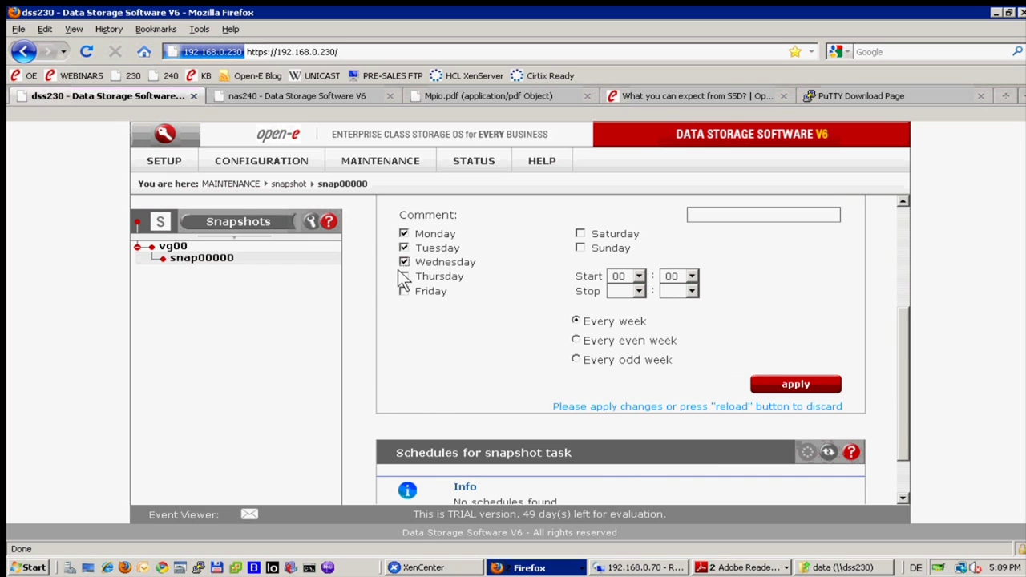
{"action": "left_click", "coordinate": [404, 277]}
{"action": "left_click", "coordinate": [403, 291]}
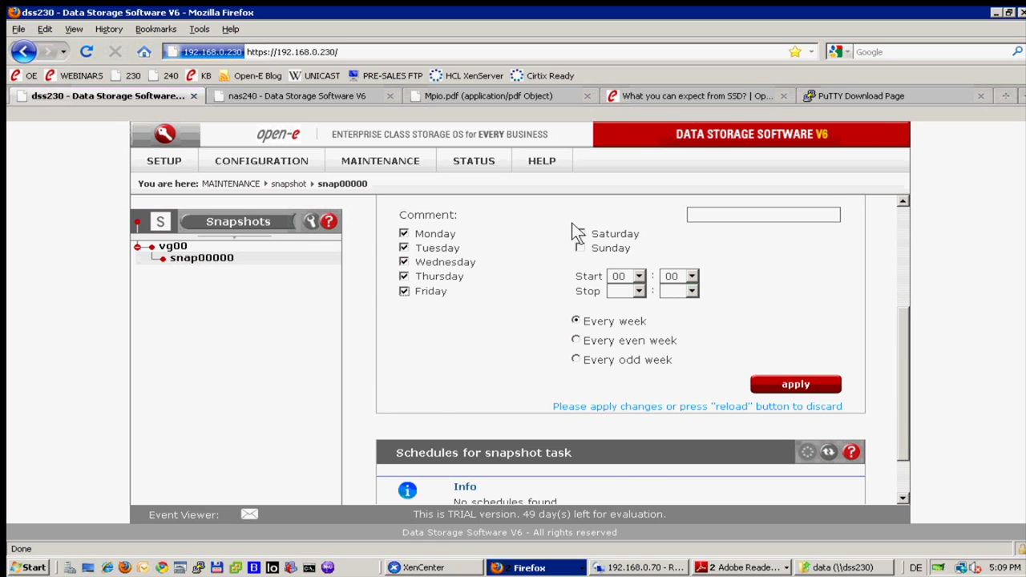
{"action": "left_click", "coordinate": [579, 233]}
{"action": "left_click", "coordinate": [581, 247]}
{"action": "left_click", "coordinate": [640, 276]}
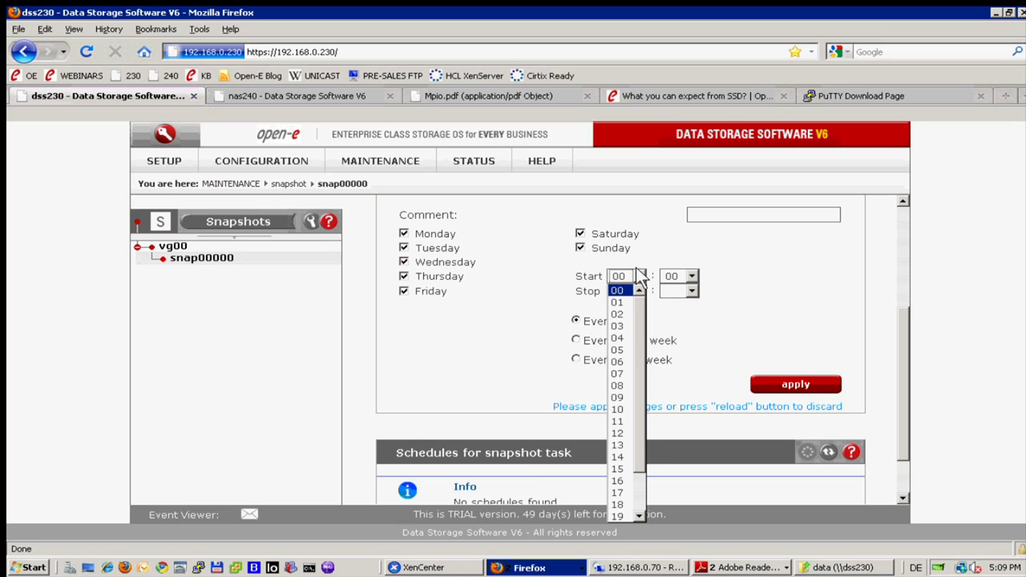
{"action": "left_click", "coordinate": [620, 350]}
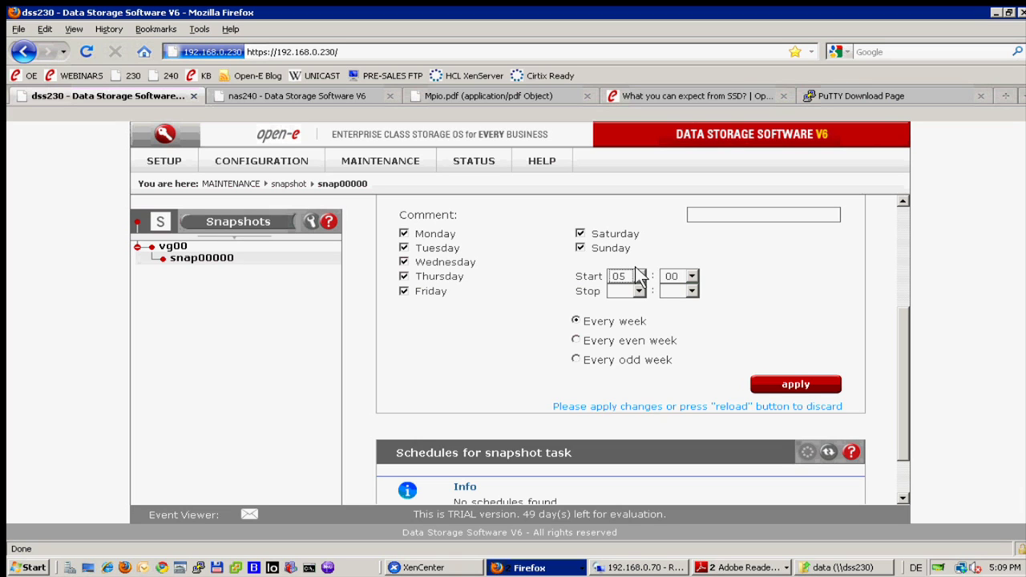
{"action": "left_click", "coordinate": [792, 384]}
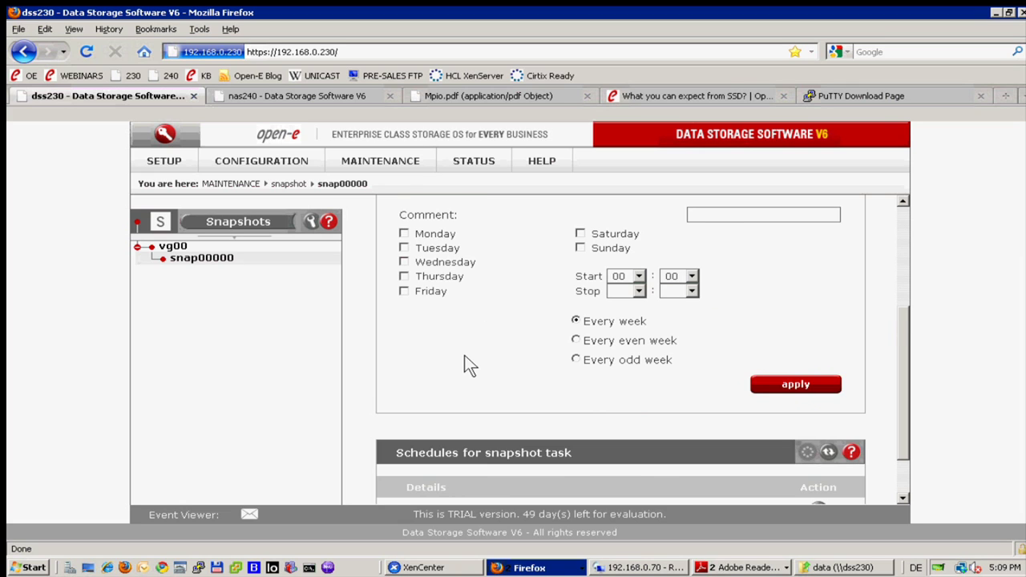
Step: Delete the weekly 05:00 schedule row from snap00000 and confirm with OK
{"action": "scroll", "coordinate": [470, 364], "scroll_direction": "down", "scroll_amount": 2}
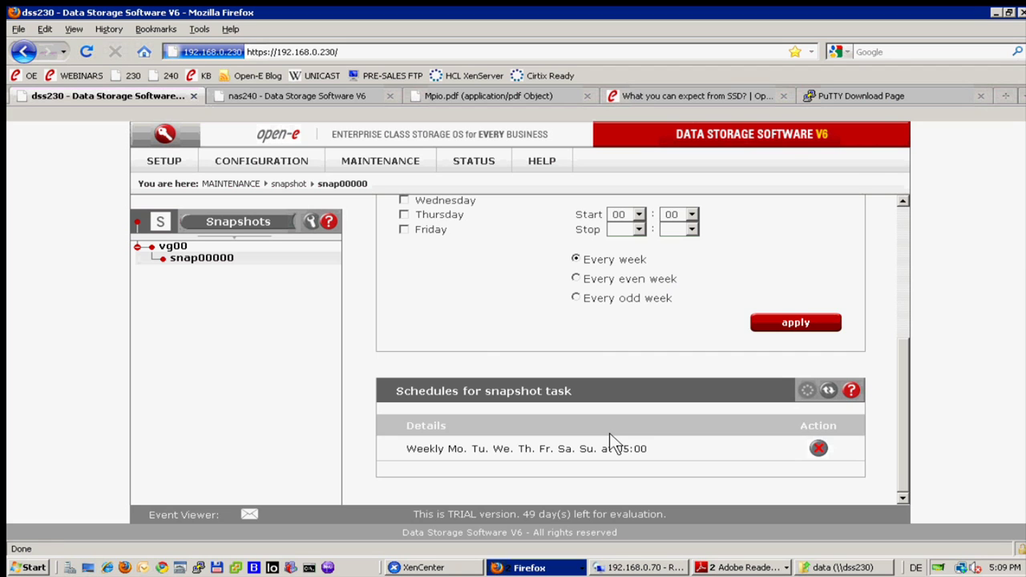
{"action": "scroll", "coordinate": [609, 433], "scroll_direction": "up", "scroll_amount": 2}
{"action": "scroll", "coordinate": [610, 432], "scroll_direction": "down", "scroll_amount": 2}
{"action": "left_click", "coordinate": [817, 448]}
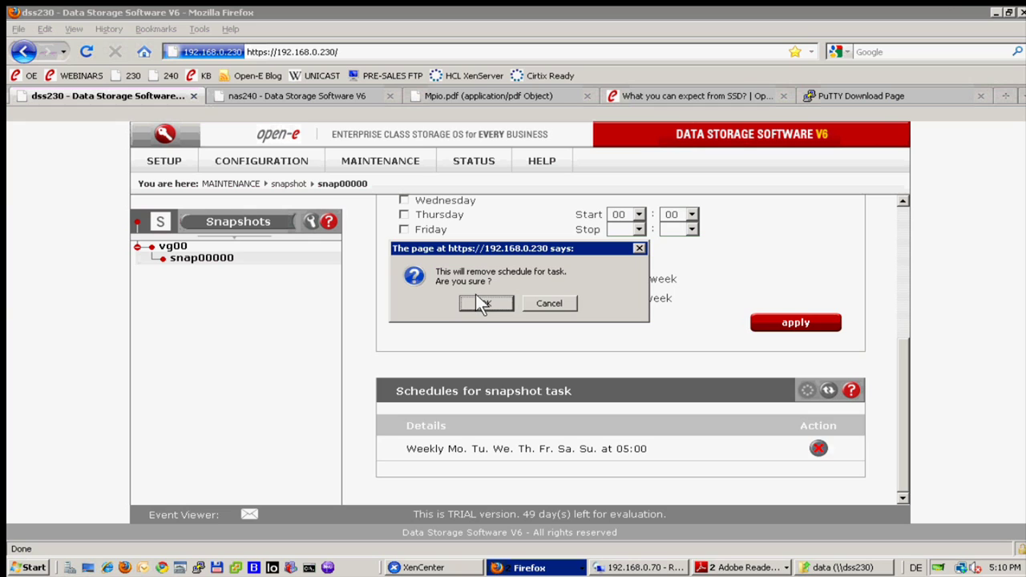
{"action": "left_click", "coordinate": [481, 303]}
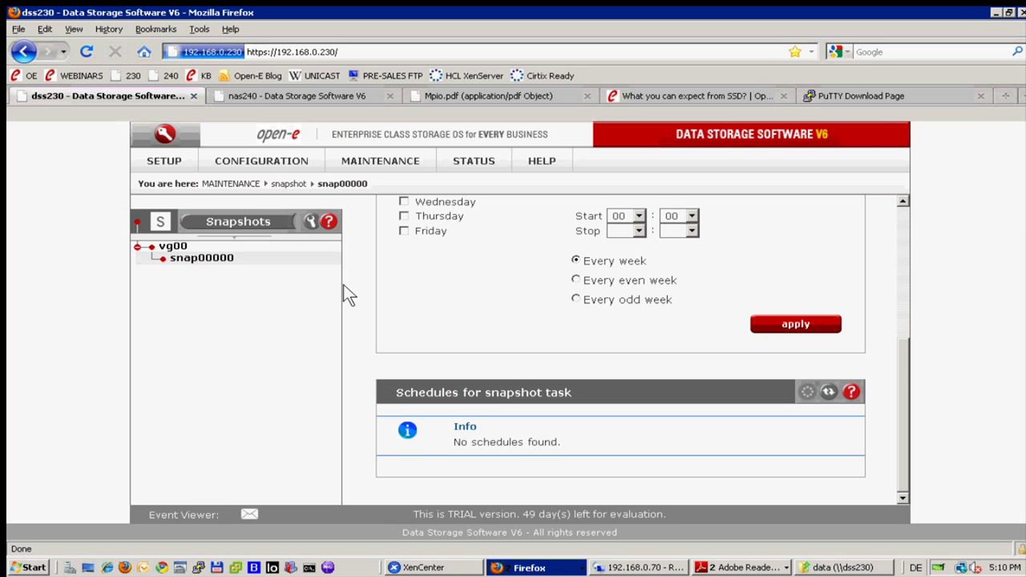
{"action": "left_click", "coordinate": [376, 153]}
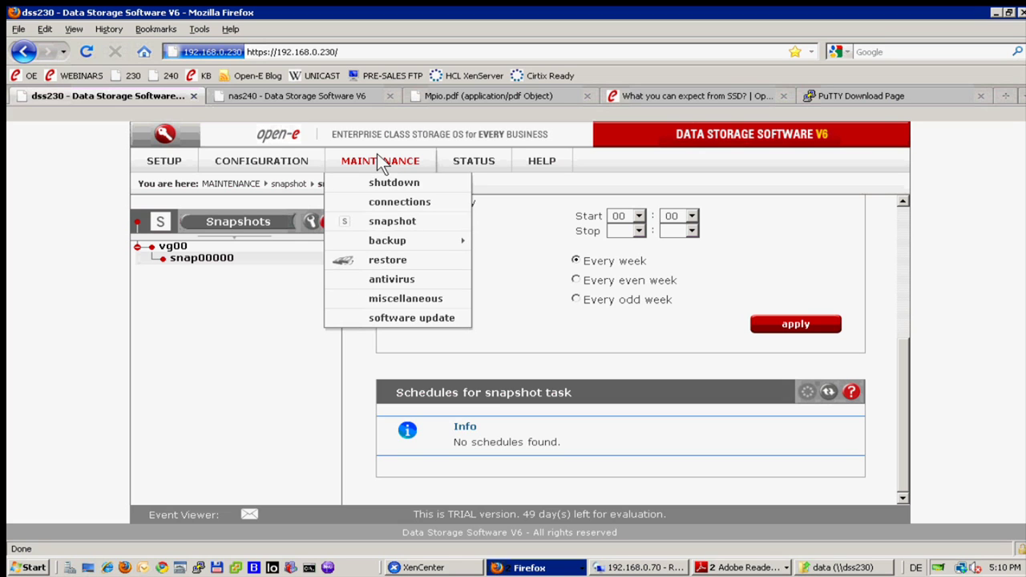
Step: Stop the running snap00000 task from the snapshot tasks list, leaving its start time n/a
{"action": "left_click", "coordinate": [381, 222]}
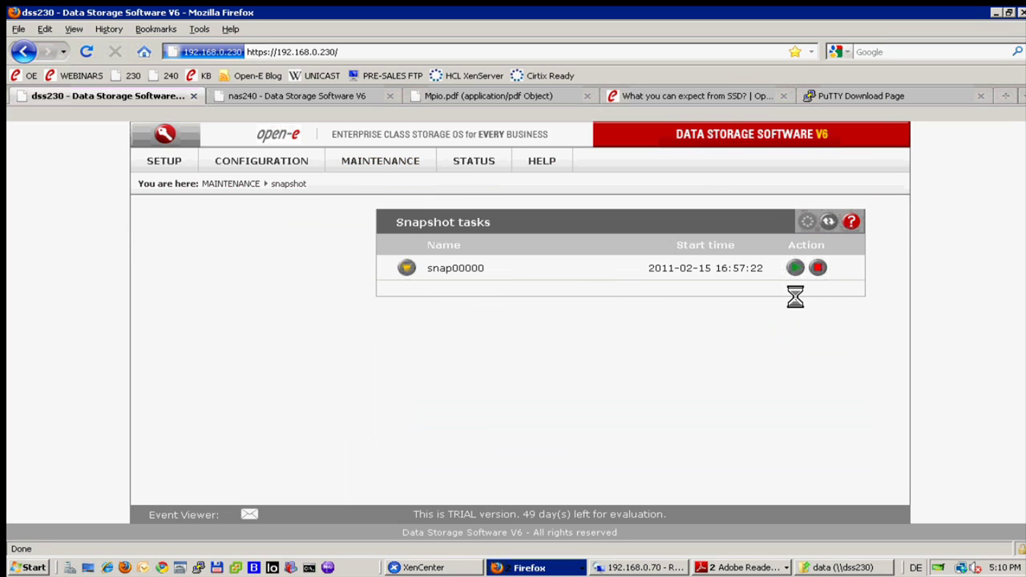
{"action": "left_click", "coordinate": [817, 267]}
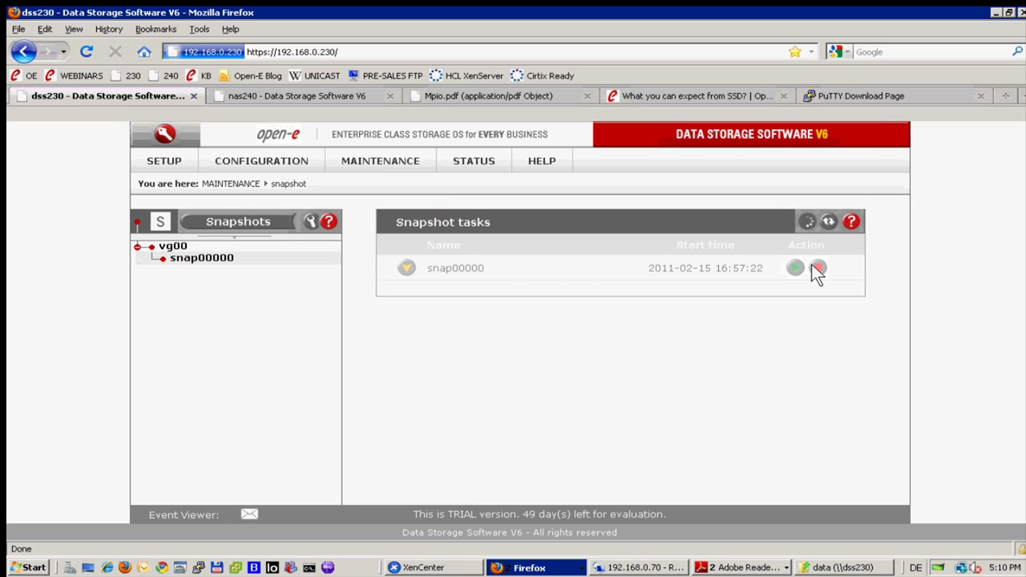
{"action": "left_click", "coordinate": [384, 160]}
Step: Open task rr's replication settings, keep the 10-minute interval and switch the schedule to weekly
{"action": "mouse_move", "coordinate": [382, 244]}
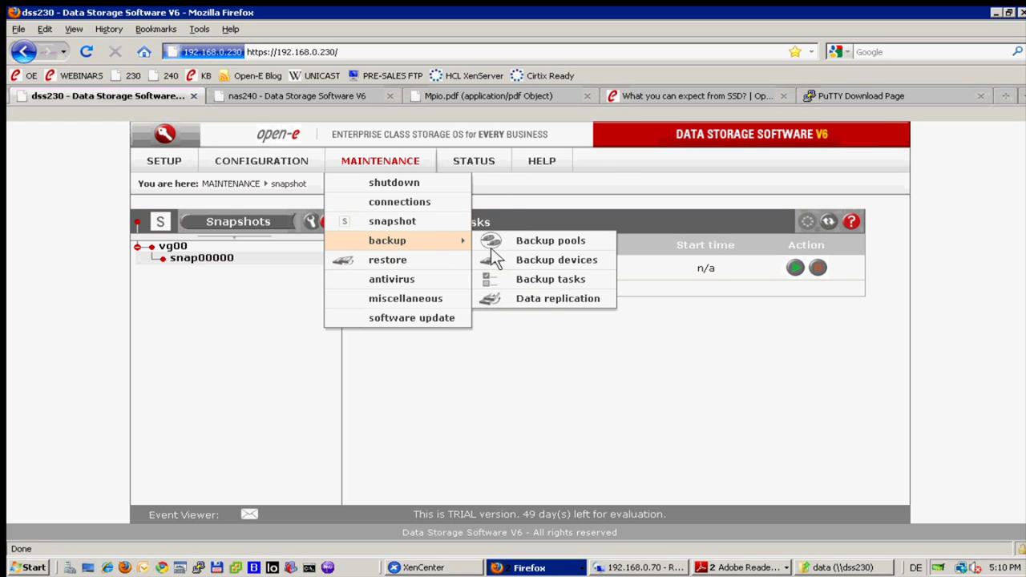
{"action": "left_click", "coordinate": [539, 292]}
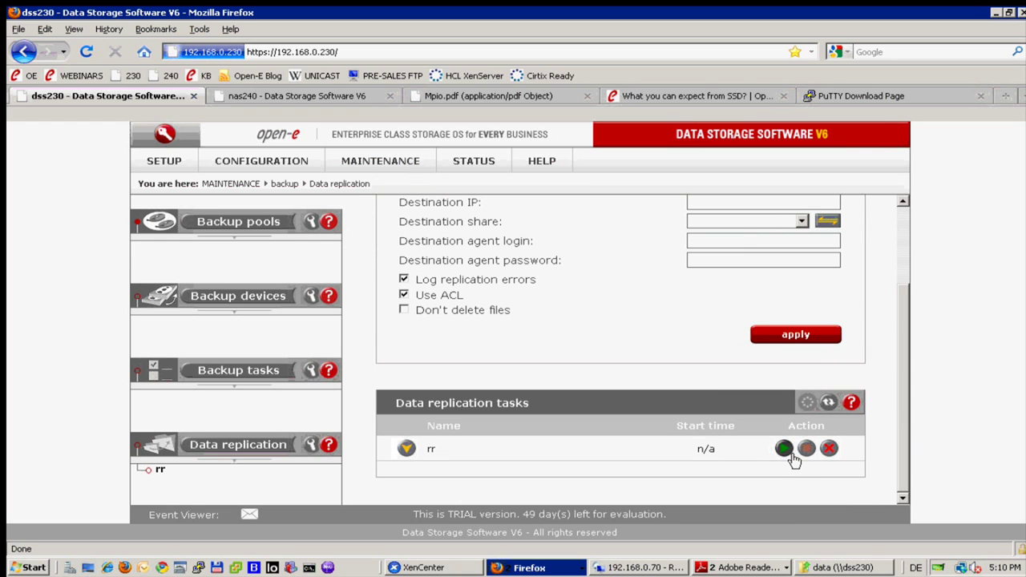
{"action": "left_click", "coordinate": [161, 471]}
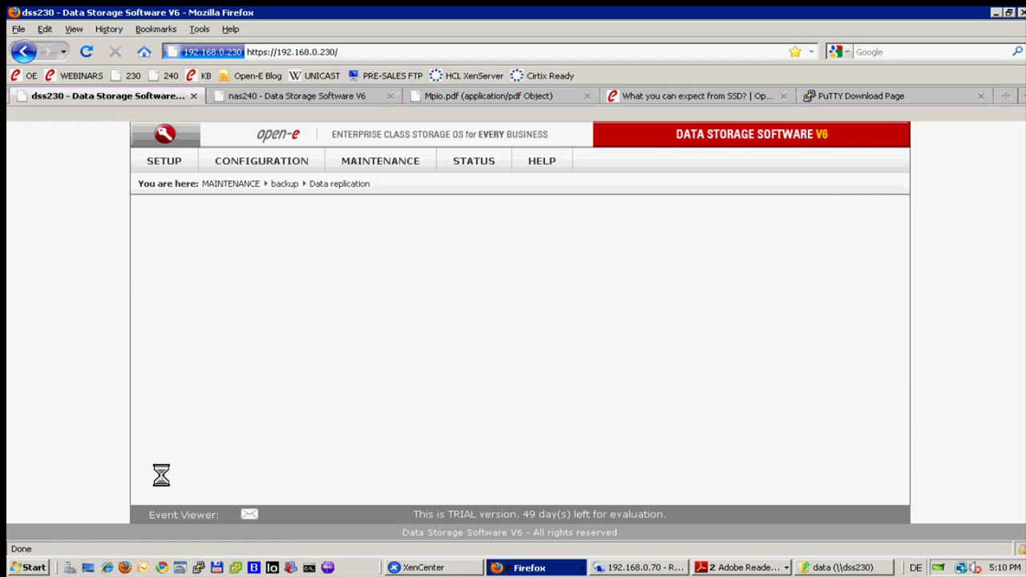
{"action": "scroll", "coordinate": [609, 360], "scroll_direction": "down", "scroll_amount": 5}
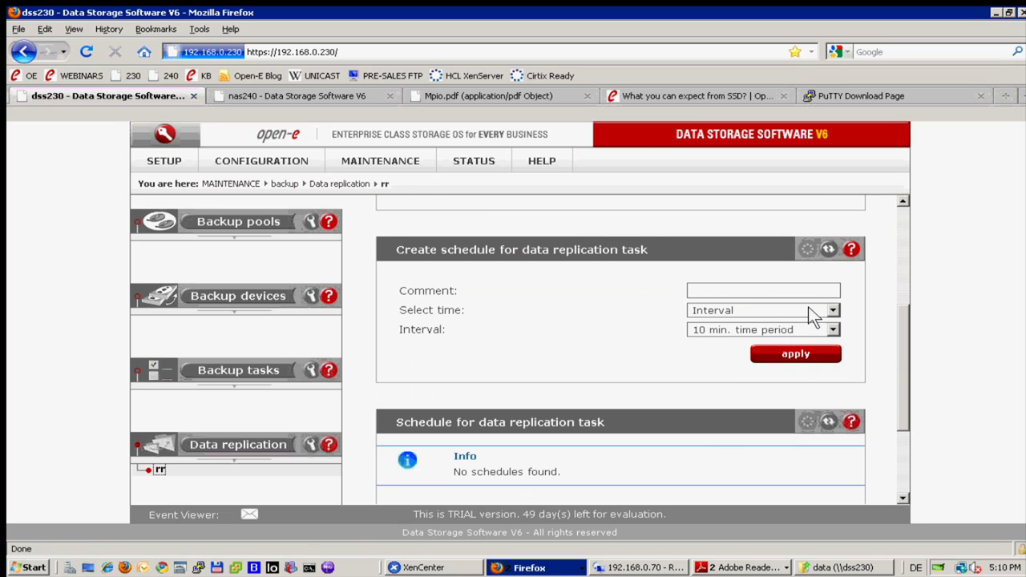
{"action": "left_click", "coordinate": [829, 327]}
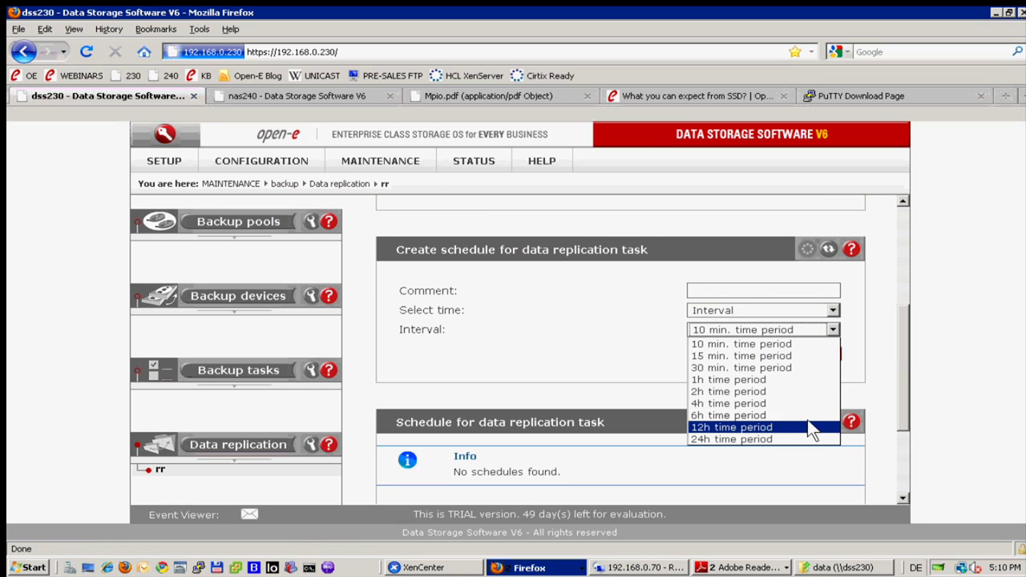
{"action": "left_click", "coordinate": [834, 313]}
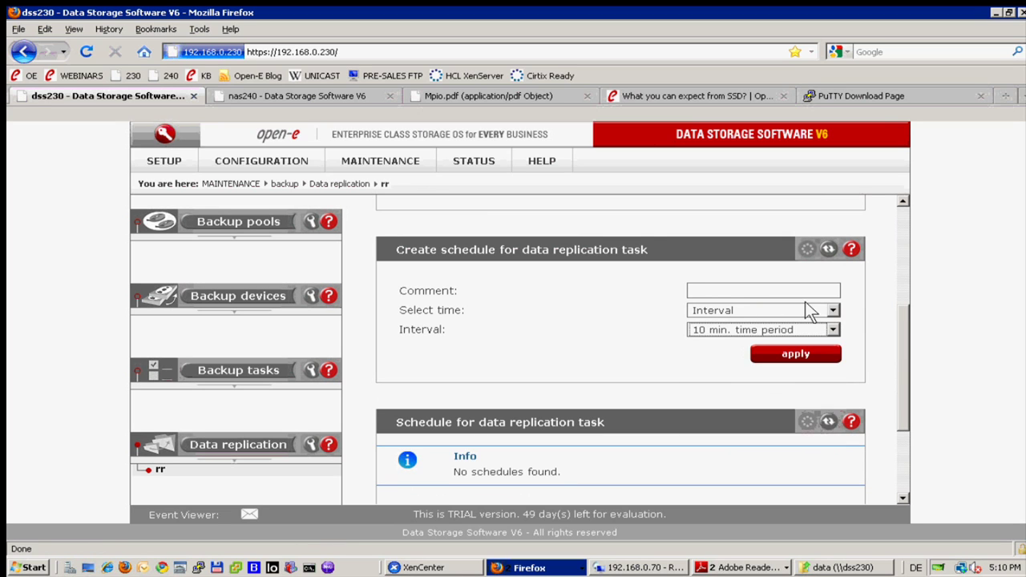
{"action": "left_click", "coordinate": [833, 311]}
{"action": "left_click", "coordinate": [745, 338]}
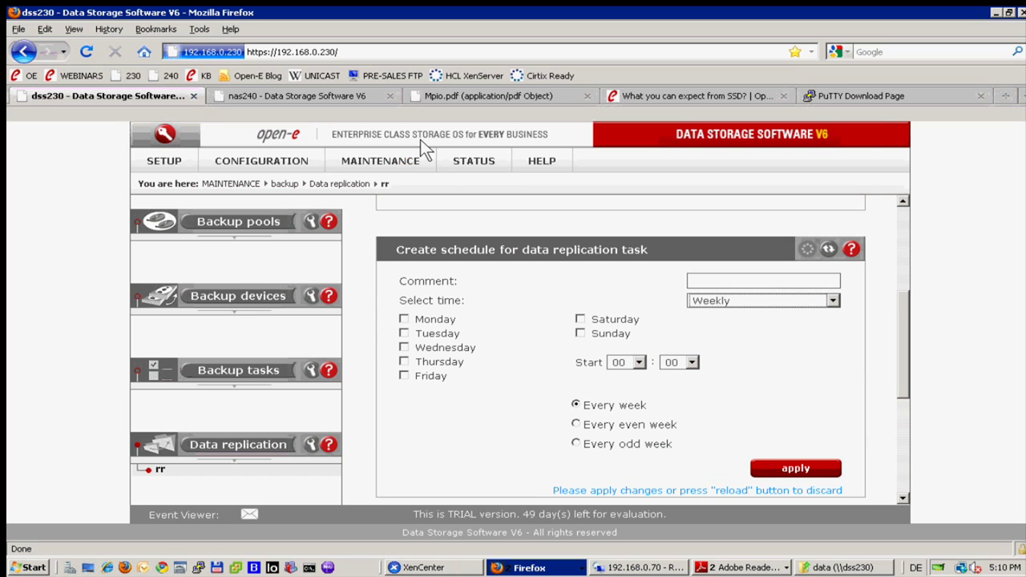
Step: Go back to the data replication task list showing task rr
{"action": "left_click", "coordinate": [385, 157]}
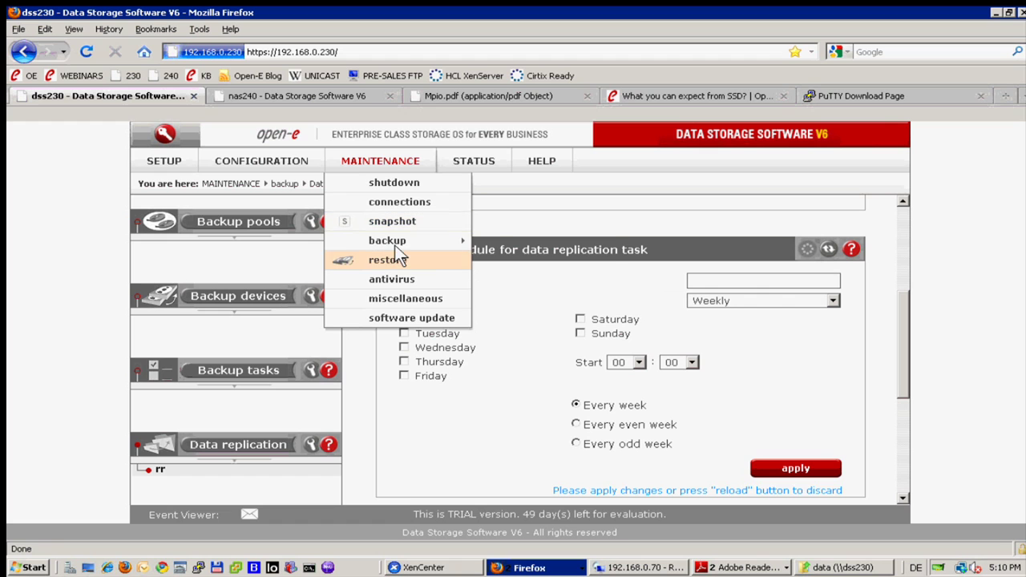
{"action": "mouse_move", "coordinate": [394, 241]}
{"action": "left_click", "coordinate": [539, 296]}
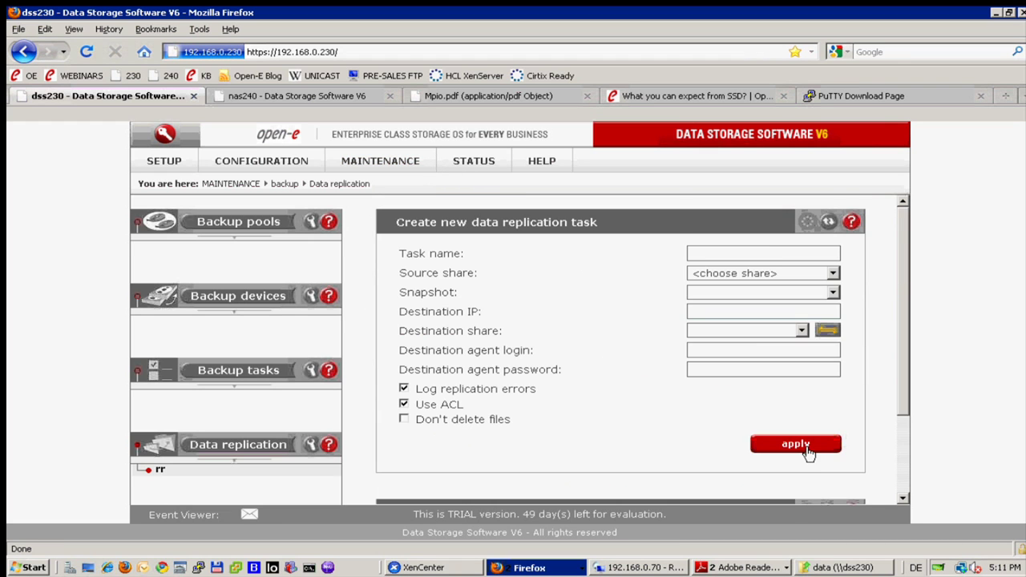
{"action": "scroll", "coordinate": [802, 441], "scroll_direction": "down", "scroll_amount": 1}
{"action": "scroll", "coordinate": [801, 435], "scroll_direction": "down", "scroll_amount": 2}
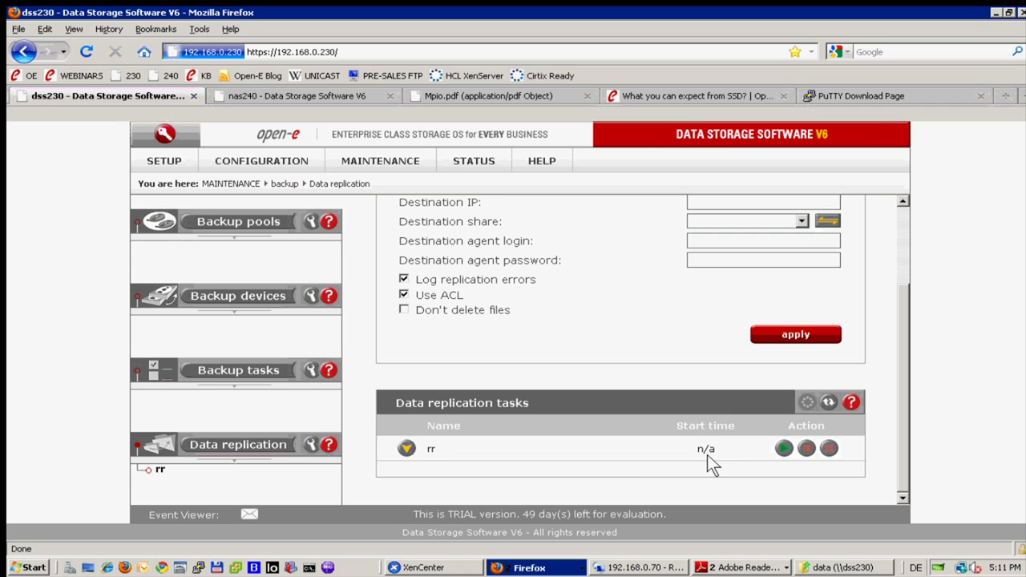
Step: In the tasks log, expand the finished rr replication and highlight its 40.16 MB/s transfer rate
{"action": "mouse_move", "coordinate": [475, 160]}
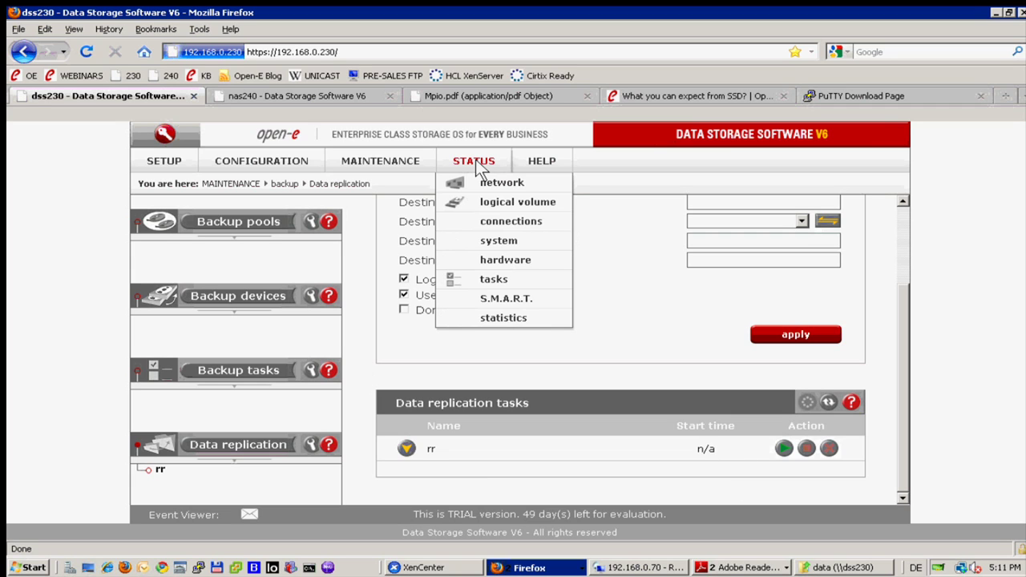
{"action": "left_click", "coordinate": [497, 274]}
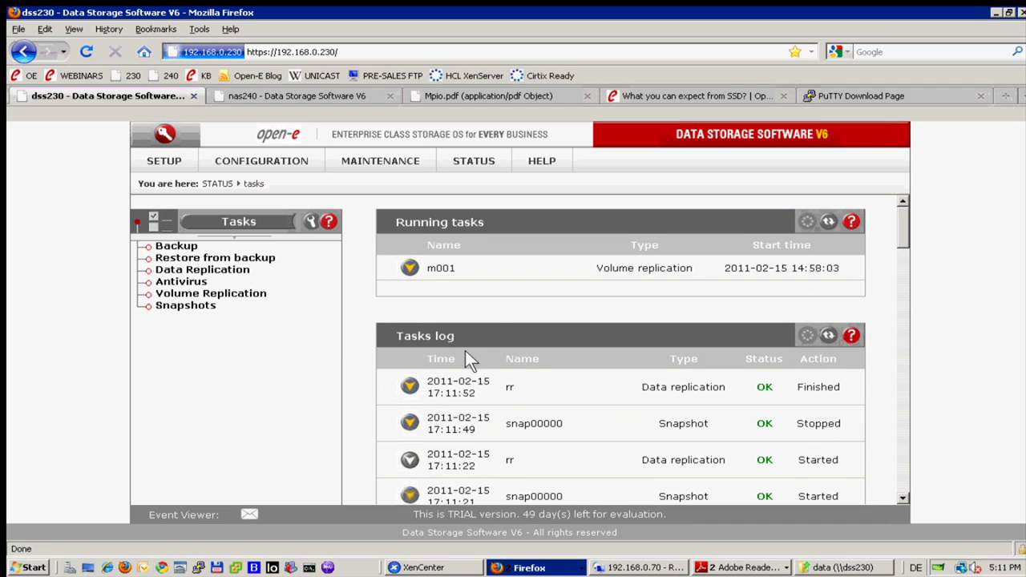
{"action": "left_click", "coordinate": [411, 387]}
{"action": "scroll", "coordinate": [401, 436], "scroll_direction": "down", "scroll_amount": 2}
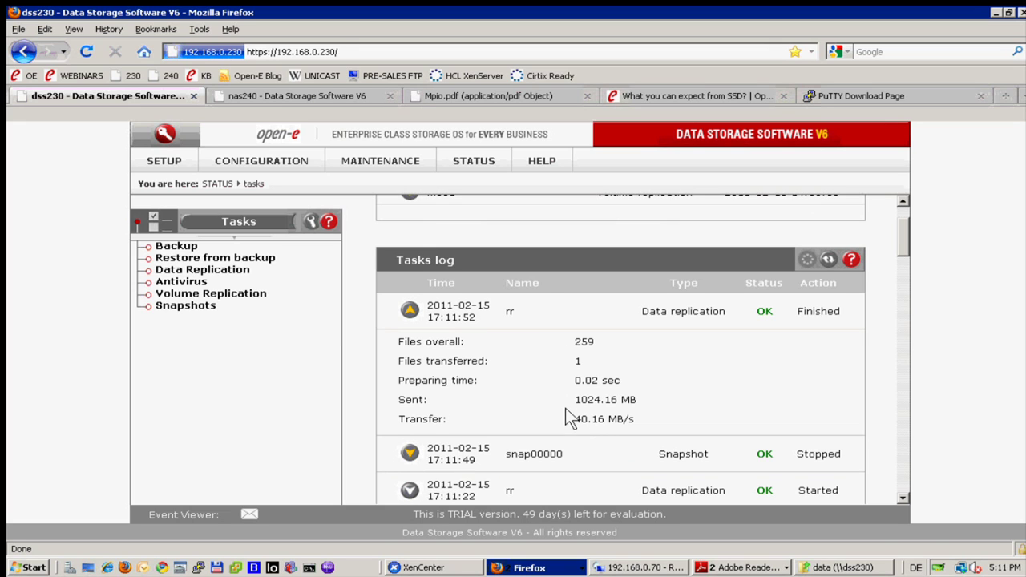
{"action": "left_click_drag", "start_coordinate": [563, 412], "coordinate": [597, 421]}
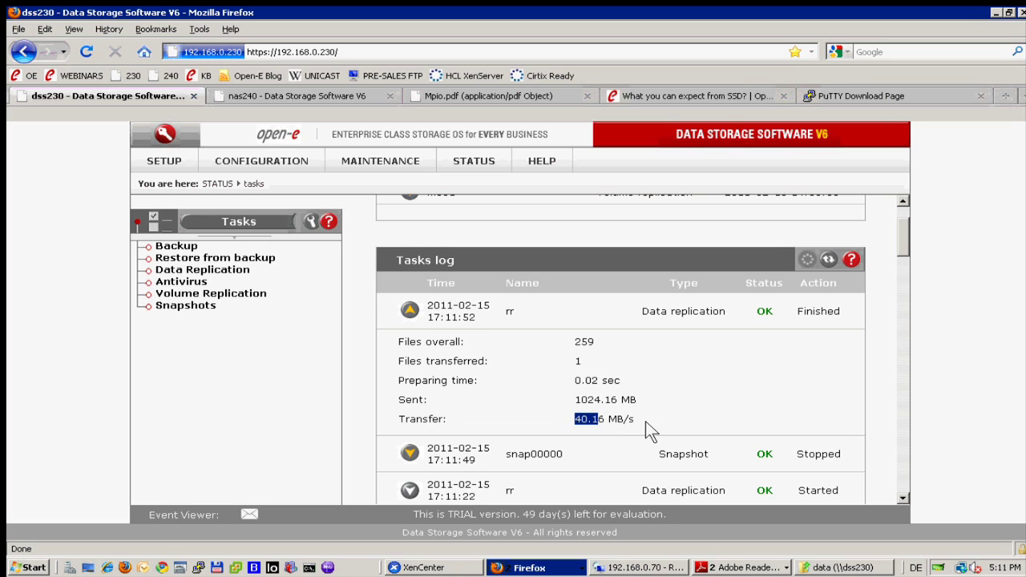
{"action": "left_click", "coordinate": [361, 392]}
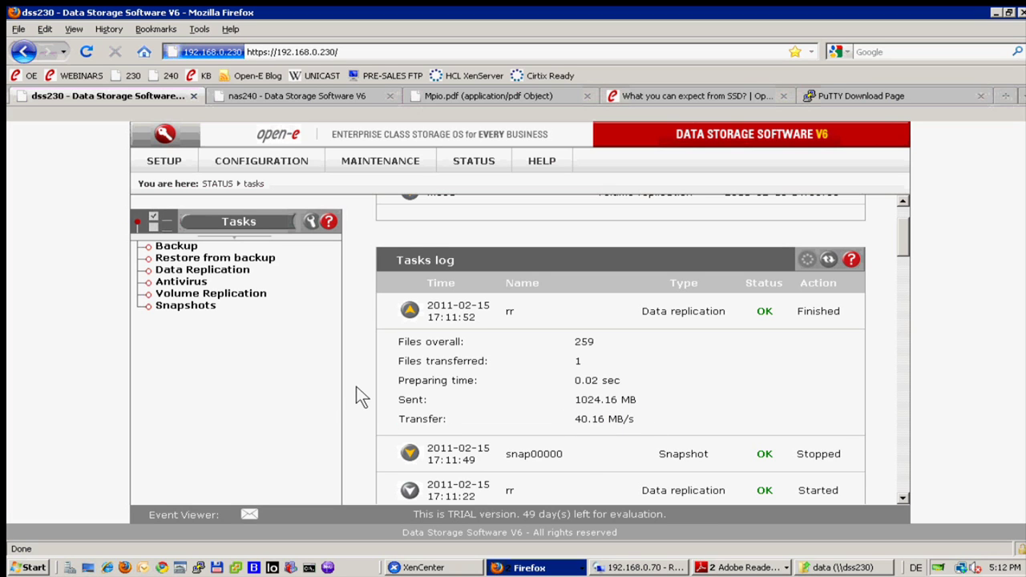
{"action": "scroll", "coordinate": [356, 386], "scroll_direction": "up", "scroll_amount": 2}
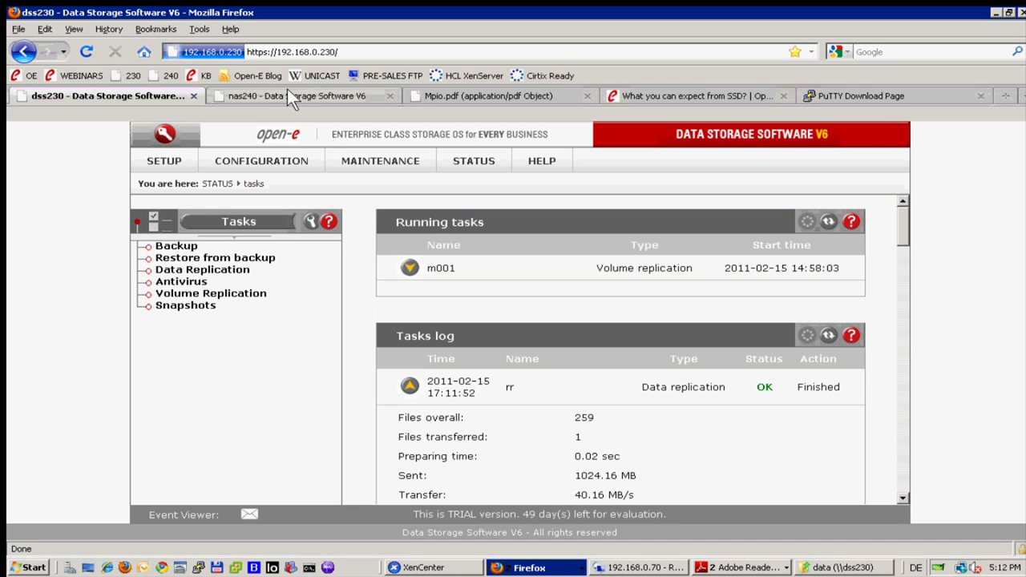
Step: Look over the Mpio.pdf multipath failover diagram, then return to dss230's network setup options
{"action": "left_click", "coordinate": [522, 95]}
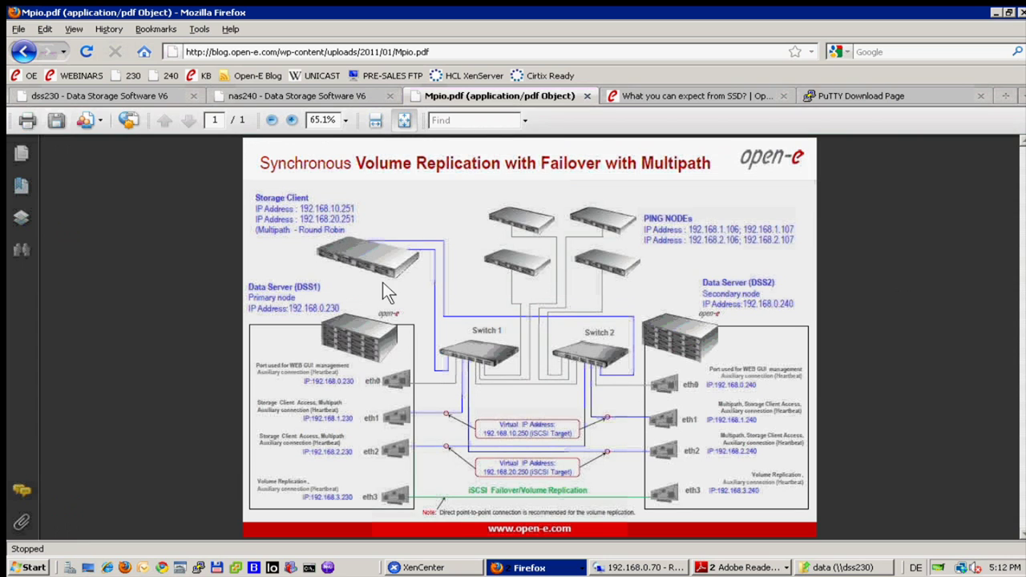
{"action": "left_click", "coordinate": [124, 96]}
{"action": "left_click", "coordinate": [165, 160]}
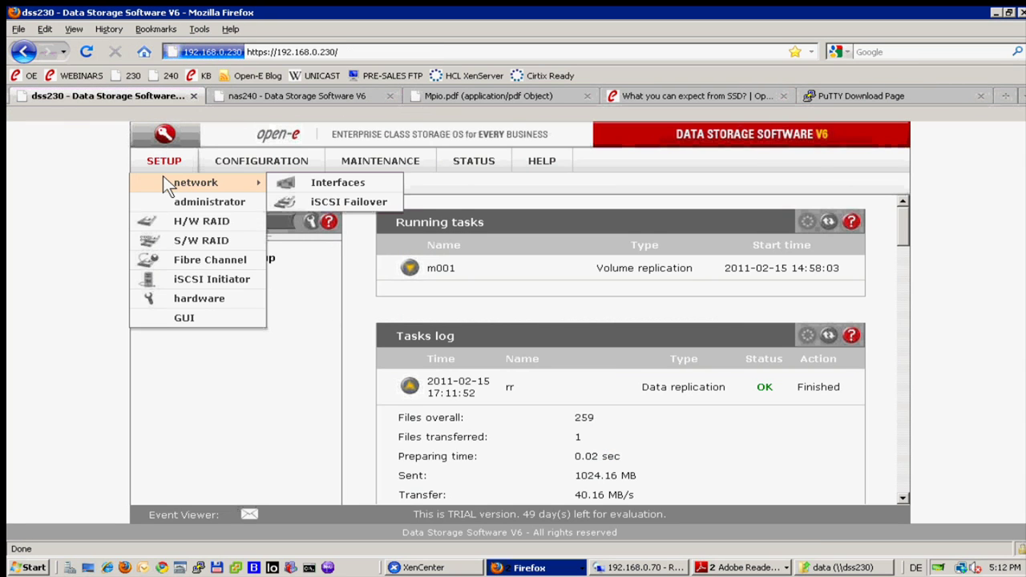
Step: Check dss230's eth1 iSCSI failover virtual IP 192.168.10.250/255.255.255.0, then move to the nas240 console
{"action": "left_click", "coordinate": [311, 200]}
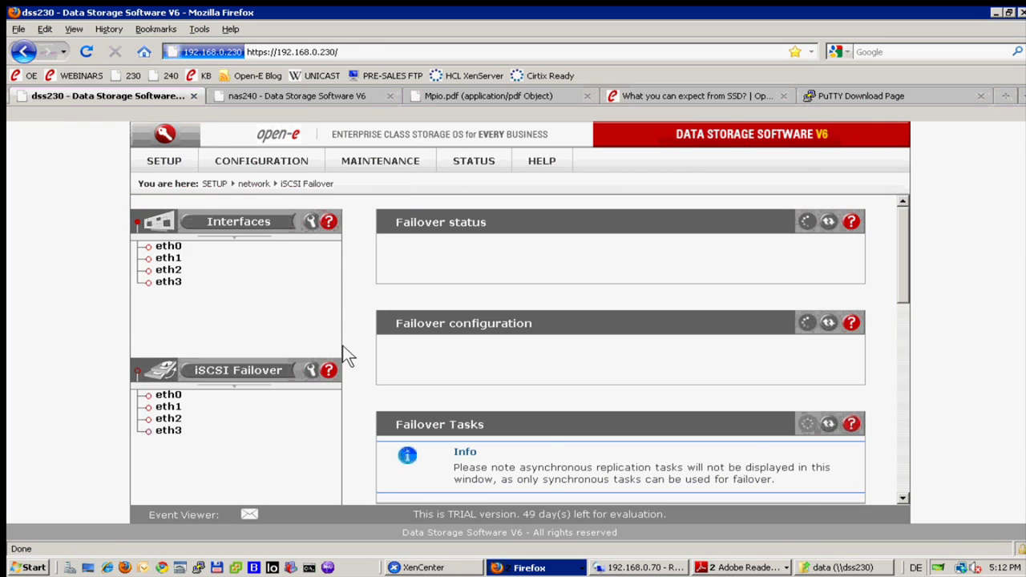
{"action": "left_click", "coordinate": [168, 407]}
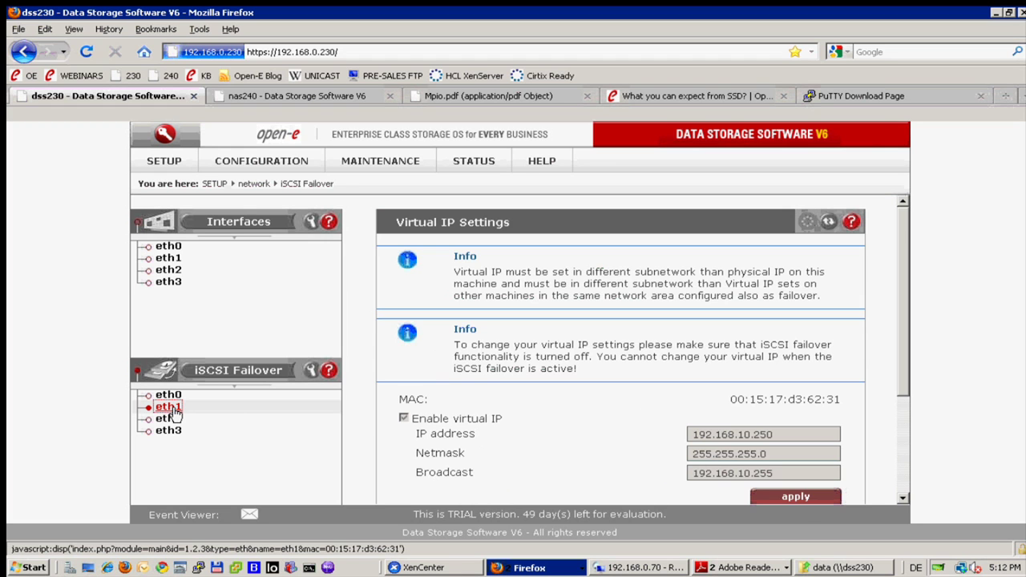
{"action": "scroll", "coordinate": [413, 405], "scroll_direction": "down", "scroll_amount": 2}
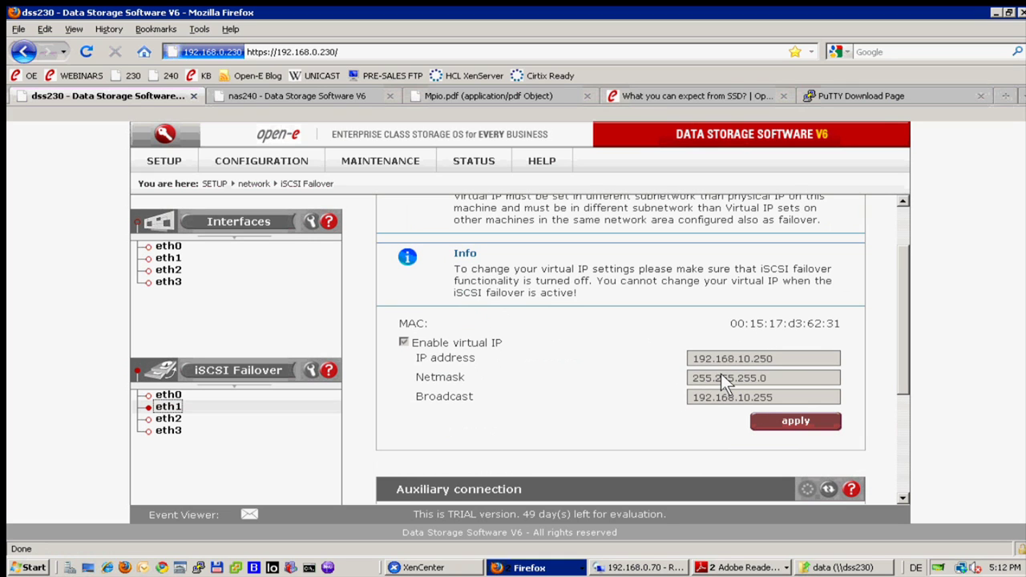
{"action": "left_click", "coordinate": [280, 94]}
Step: Review nas240's eth1 failover settings, virtual IP 192.168.10.250 and remote IP 192.168.1.230, then return to dss230
{"action": "mouse_move", "coordinate": [165, 164]}
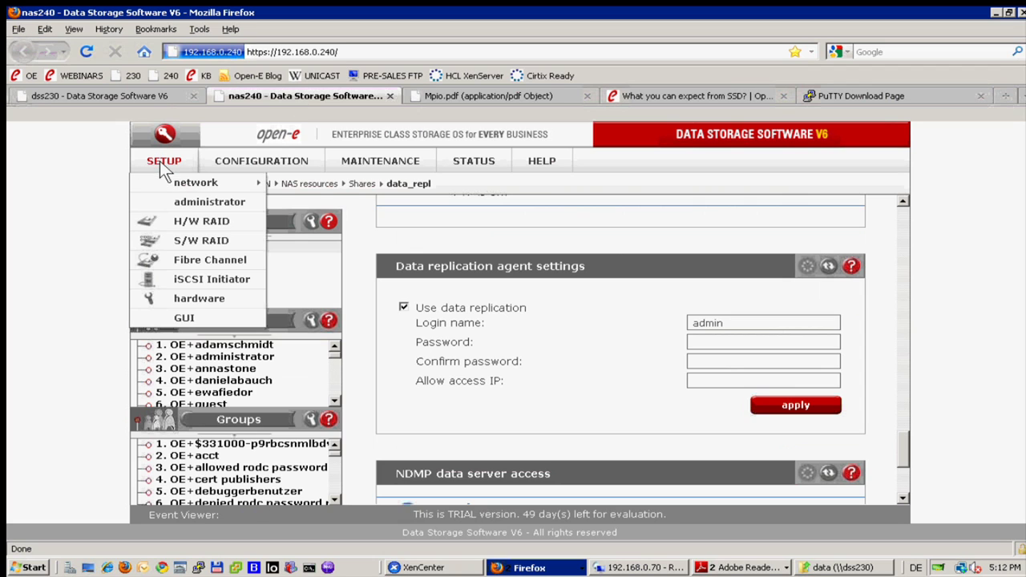
{"action": "mouse_move", "coordinate": [264, 182]}
{"action": "left_click", "coordinate": [312, 201]}
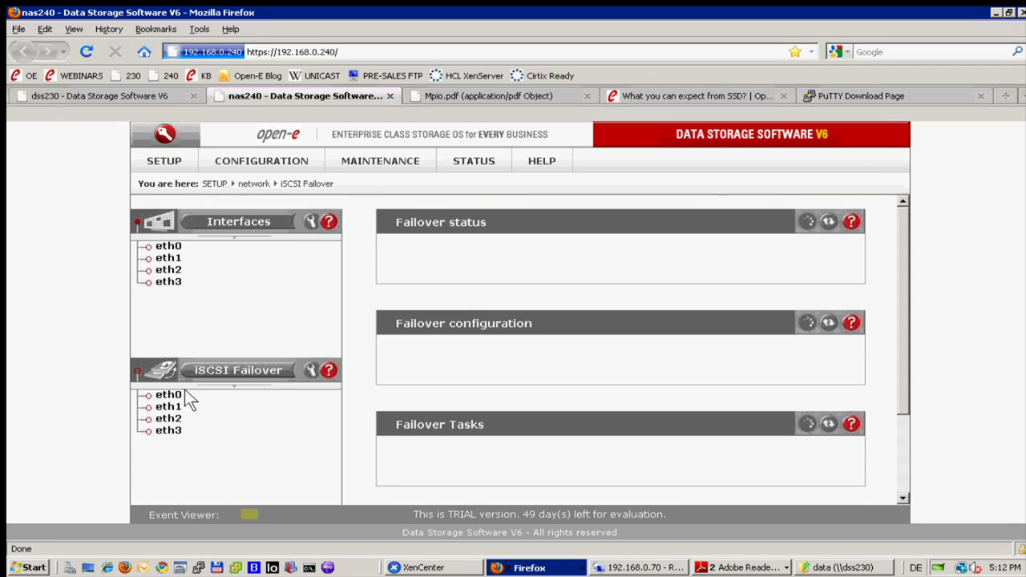
{"action": "left_click", "coordinate": [190, 408]}
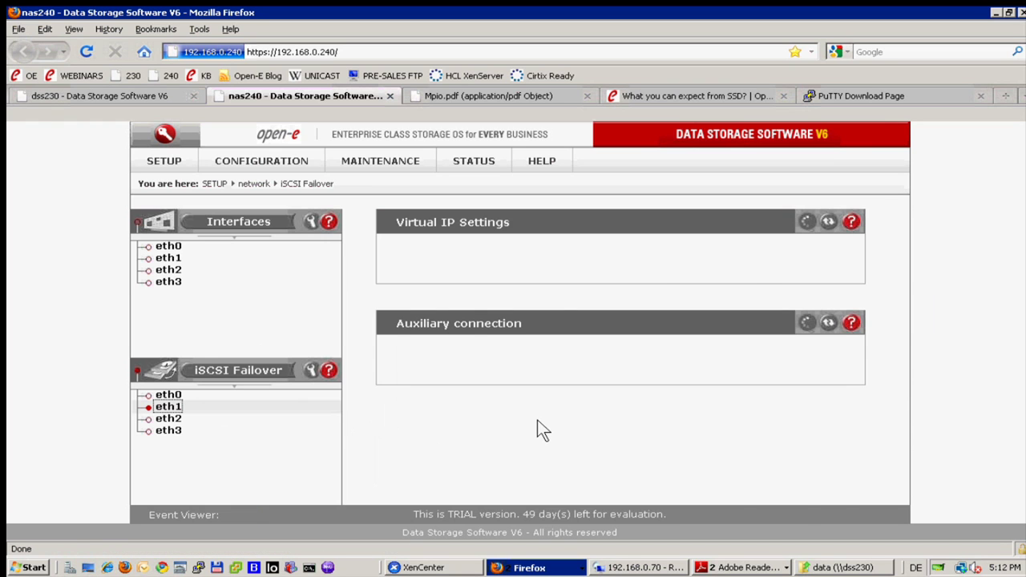
{"action": "scroll", "coordinate": [597, 393], "scroll_direction": "down", "scroll_amount": 2}
{"action": "scroll", "coordinate": [602, 388], "scroll_direction": "down", "scroll_amount": 3}
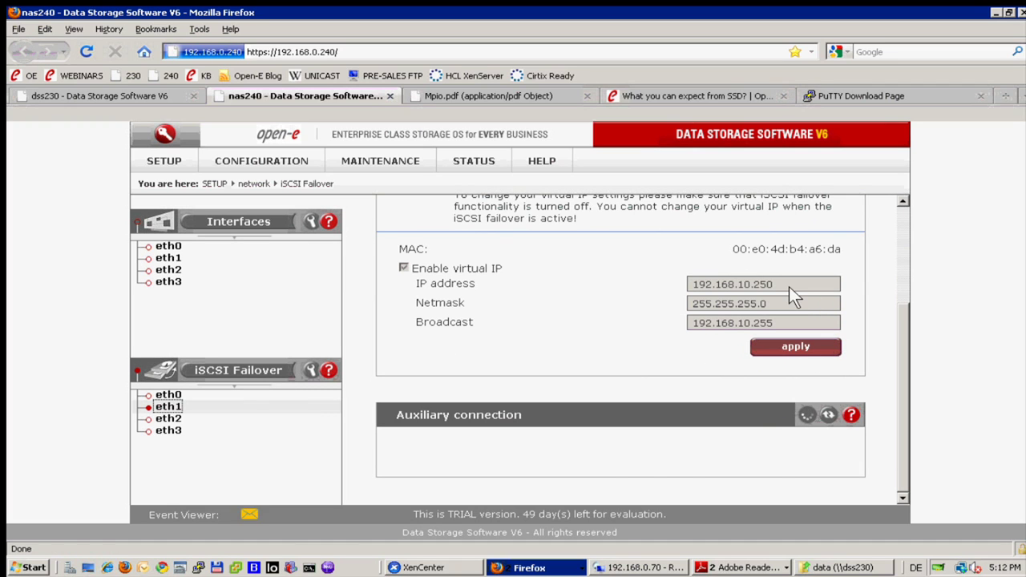
{"action": "scroll", "coordinate": [767, 305], "scroll_direction": "down", "scroll_amount": 2}
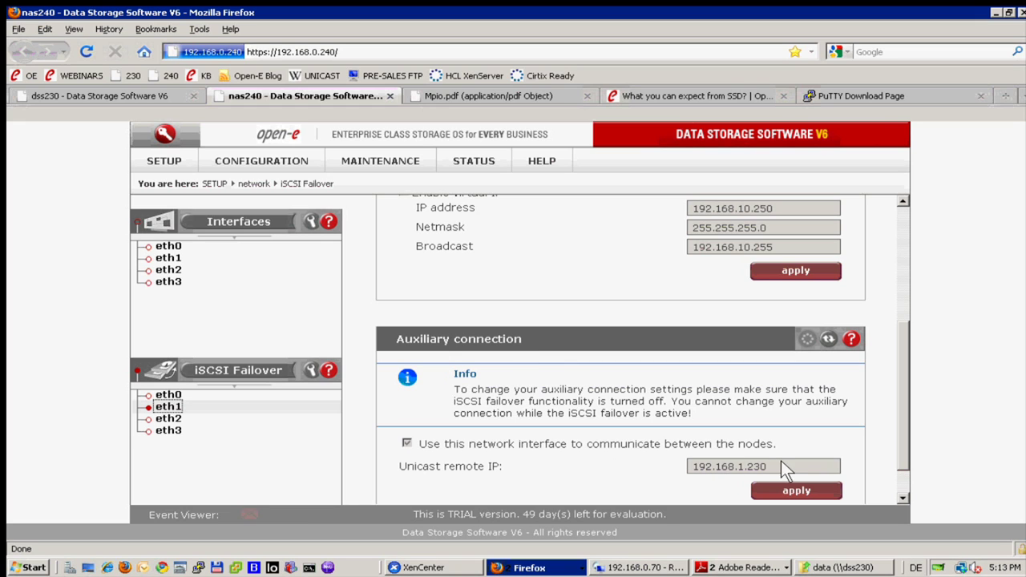
{"action": "left_click", "coordinate": [122, 90]}
{"action": "scroll", "coordinate": [359, 325], "scroll_direction": "down", "scroll_amount": 4}
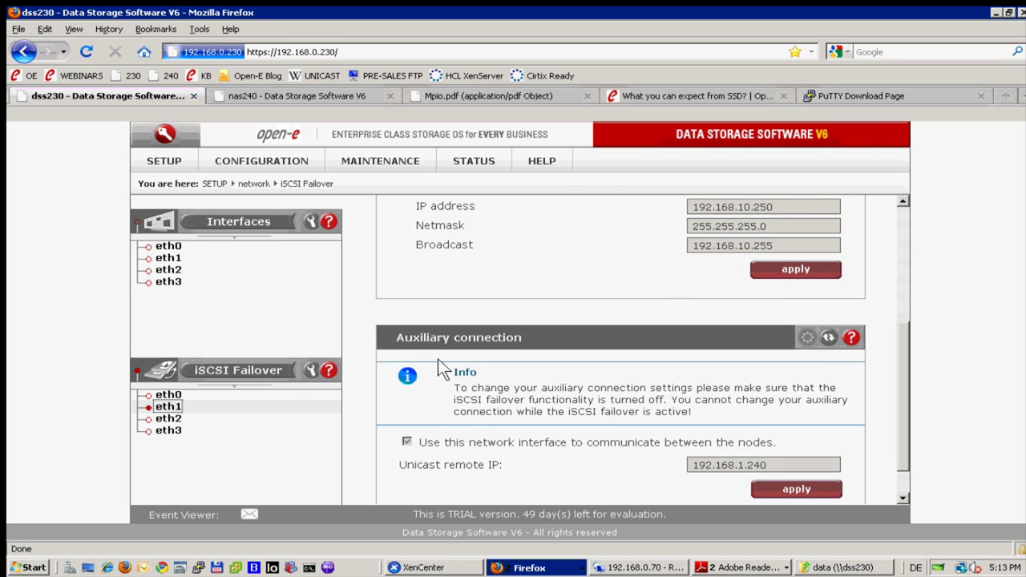
Step: Review dss230's eth2 virtual IP 192.168.20.250 and auxiliary connection settings, then reopen the Mpio.pdf diagram
{"action": "left_click", "coordinate": [170, 418]}
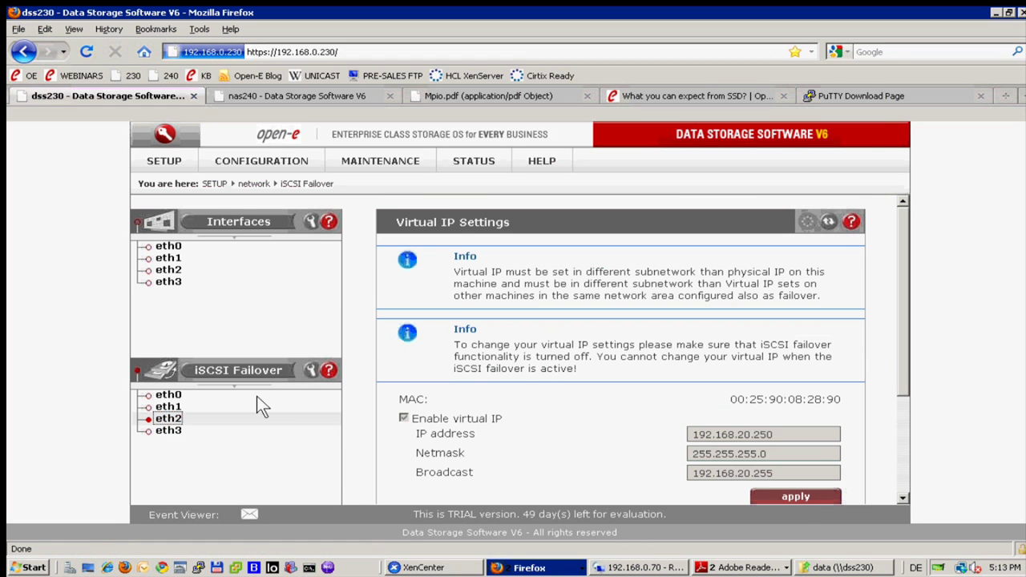
{"action": "scroll", "coordinate": [355, 366], "scroll_direction": "down", "scroll_amount": 5}
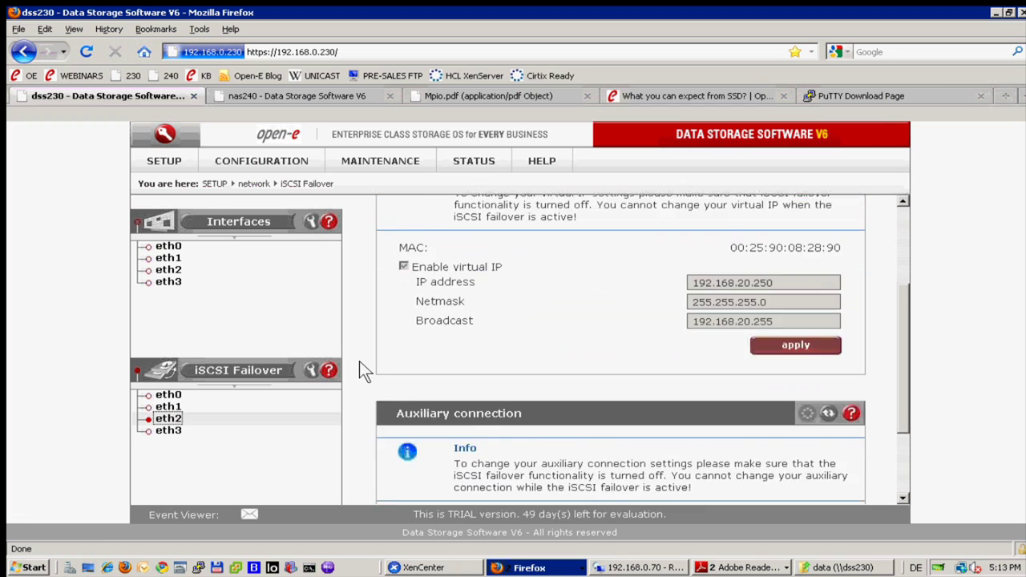
{"action": "scroll", "coordinate": [389, 361], "scroll_direction": "down", "scroll_amount": 1}
{"action": "scroll", "coordinate": [391, 356], "scroll_direction": "up", "scroll_amount": 1}
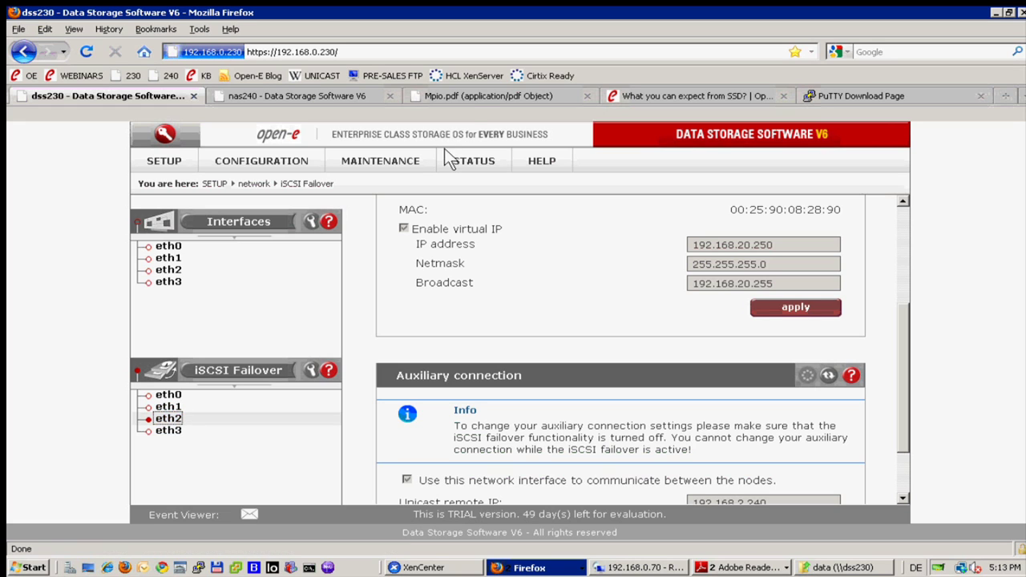
{"action": "left_click", "coordinate": [468, 95]}
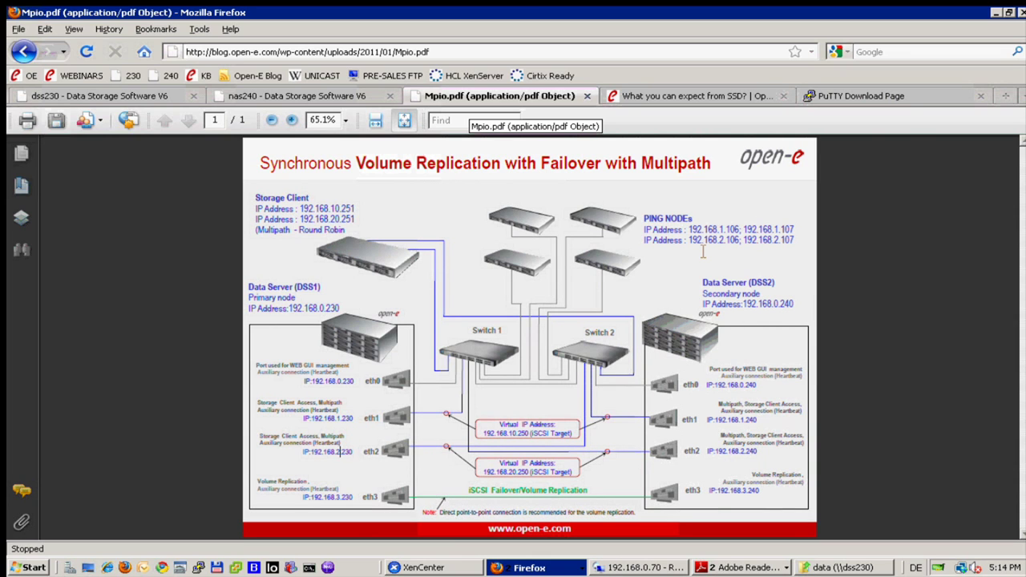
Step: Open dss230's iSCSI Failover status page and scroll to the failover configuration with secondary node 192.168.0.240
{"action": "left_click", "coordinate": [153, 97]}
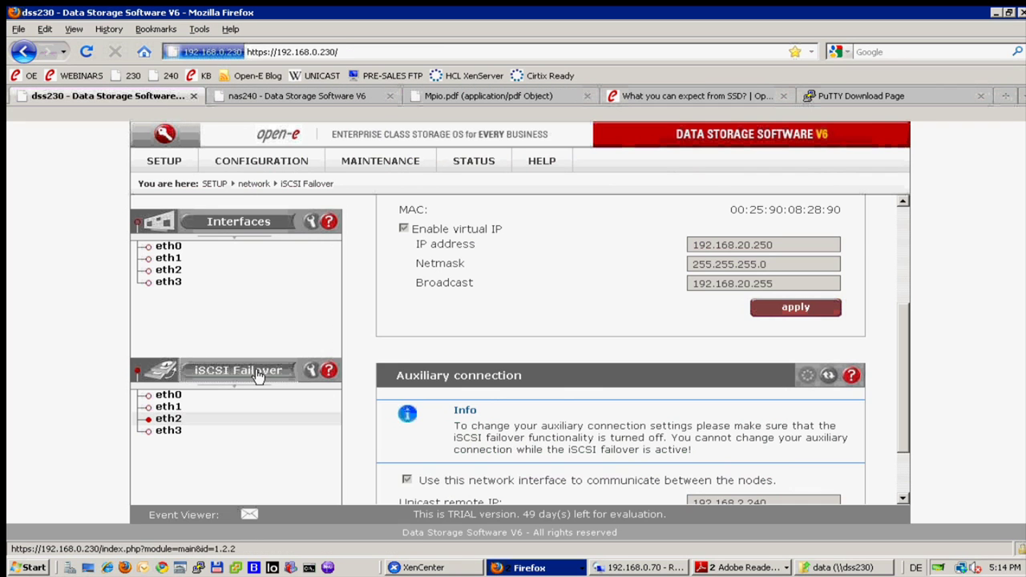
{"action": "left_click", "coordinate": [257, 372]}
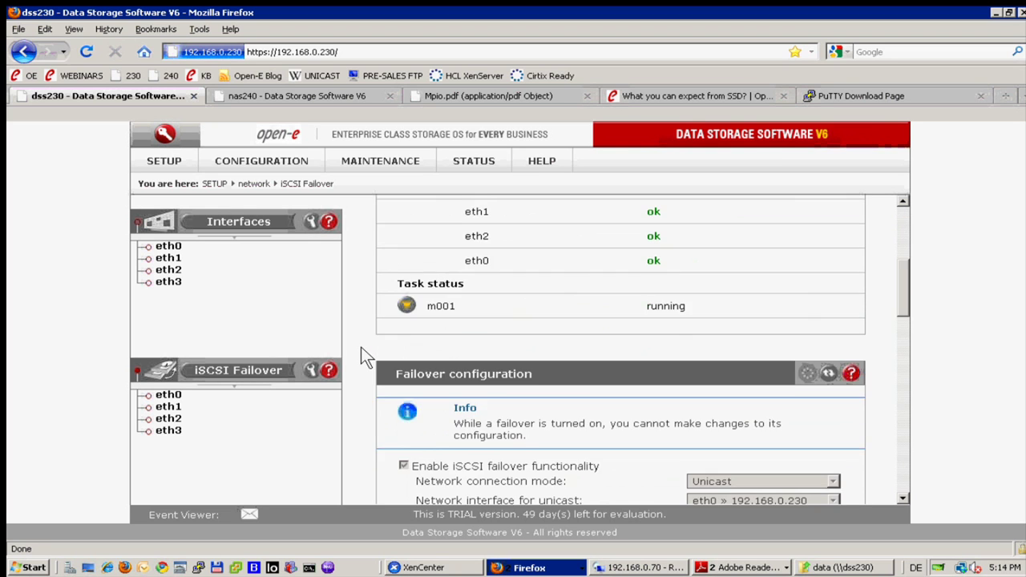
{"action": "scroll", "coordinate": [361, 357], "scroll_direction": "down", "scroll_amount": 2}
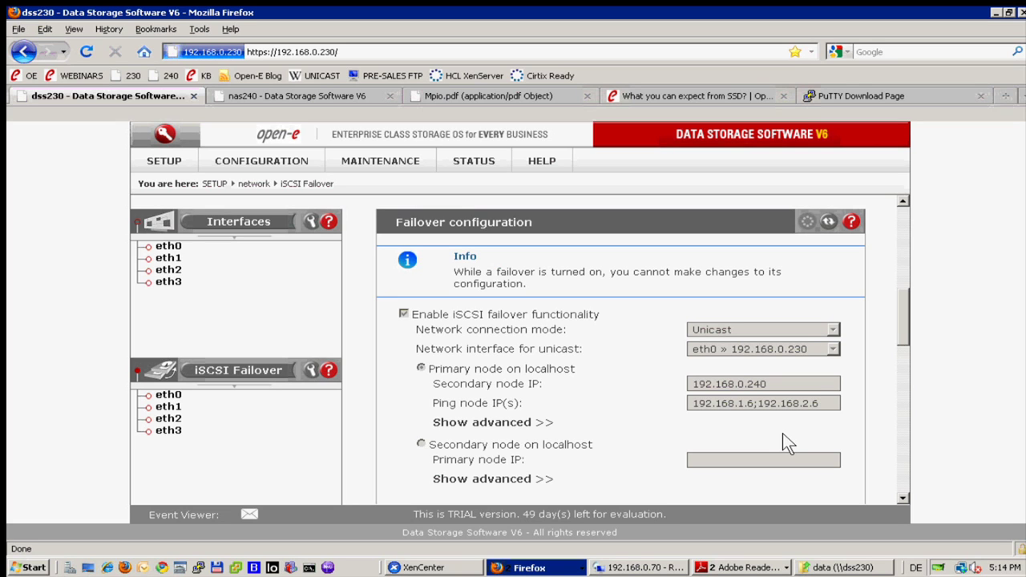
Step: Start and cancel network diagnostics, then open the Network and Sharing Center
{"action": "right_click", "coordinate": [957, 566]}
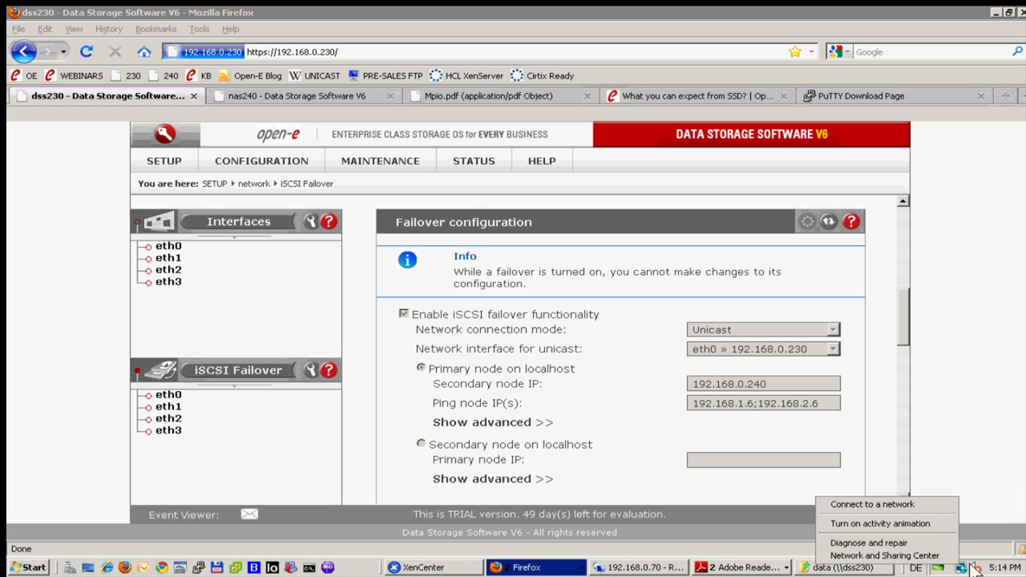
{"action": "left_click", "coordinate": [928, 546]}
{"action": "left_click", "coordinate": [708, 306]}
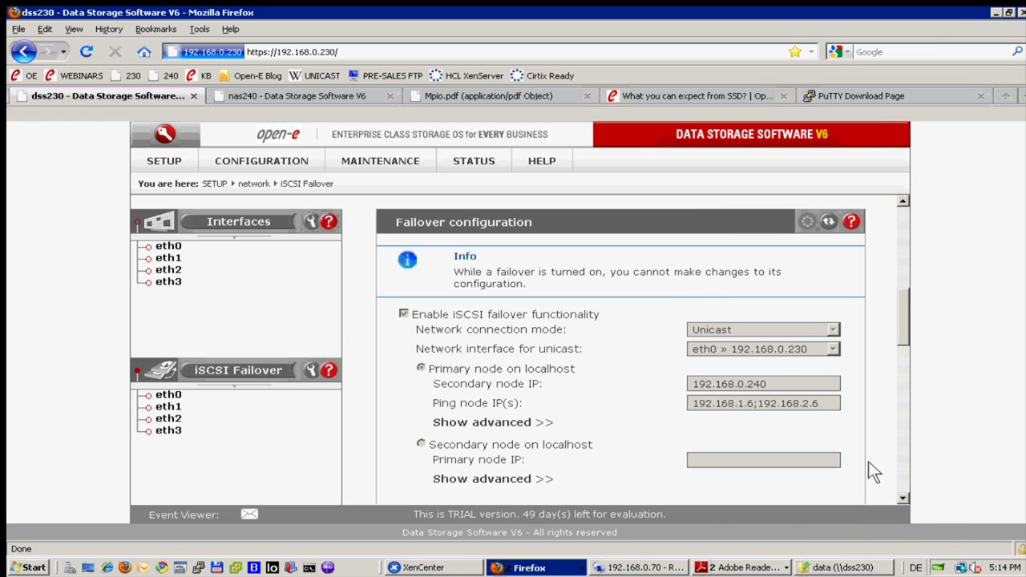
{"action": "left_click", "coordinate": [958, 567]}
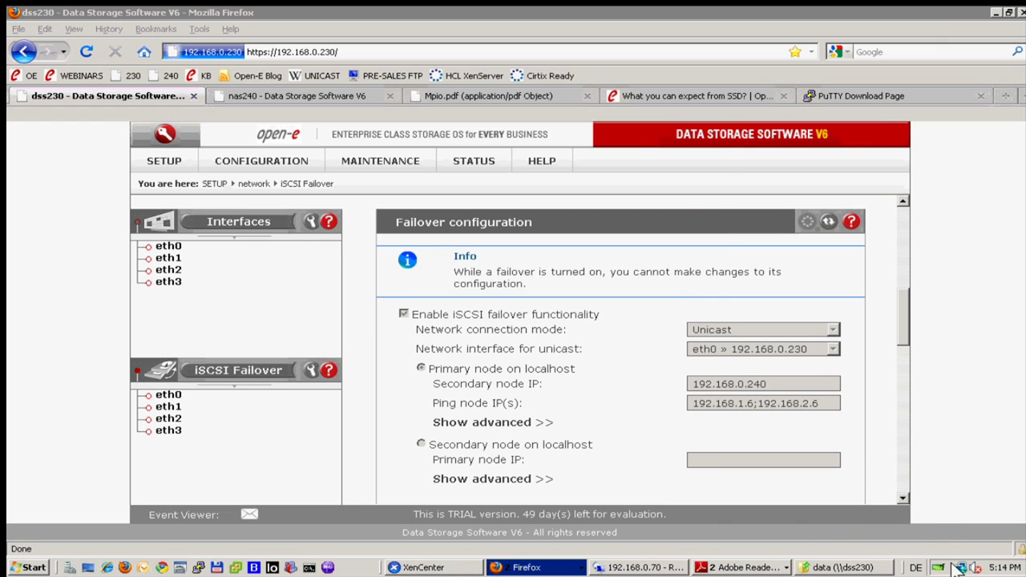
{"action": "right_click", "coordinate": [958, 567]}
{"action": "left_click", "coordinate": [873, 554]}
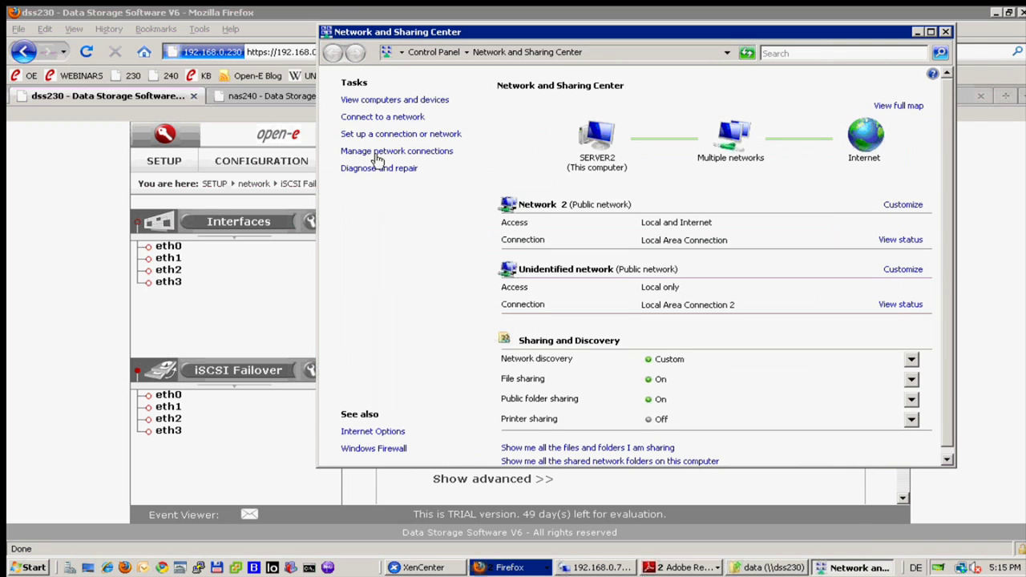
Step: Open Local Area Connection's advanced IPv4 TCP/IP settings, approving the administrator prompt
{"action": "left_click", "coordinate": [369, 149]}
{"action": "right_click", "coordinate": [380, 147]}
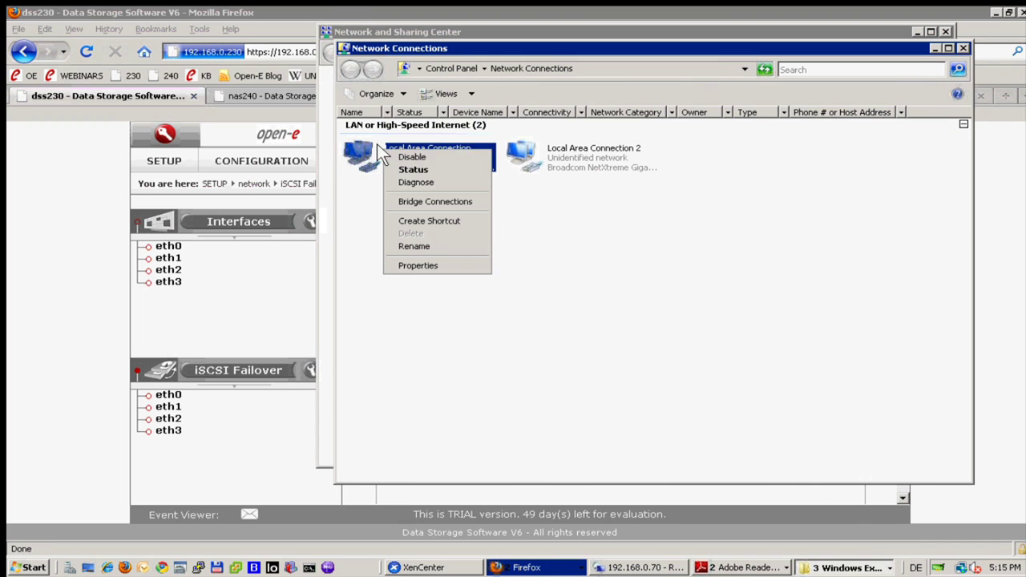
{"action": "left_click", "coordinate": [407, 263]}
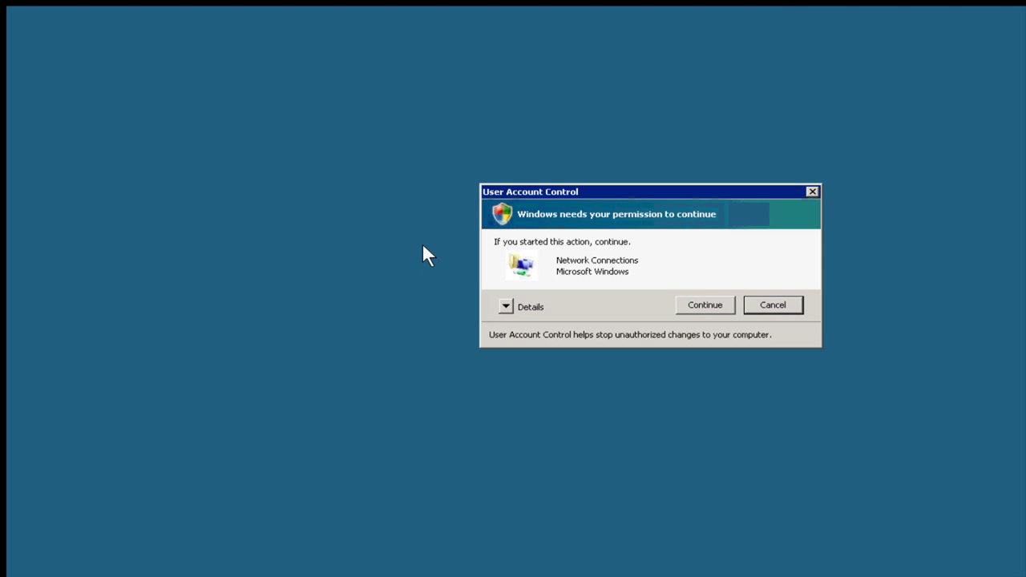
{"action": "left_click", "coordinate": [697, 306]}
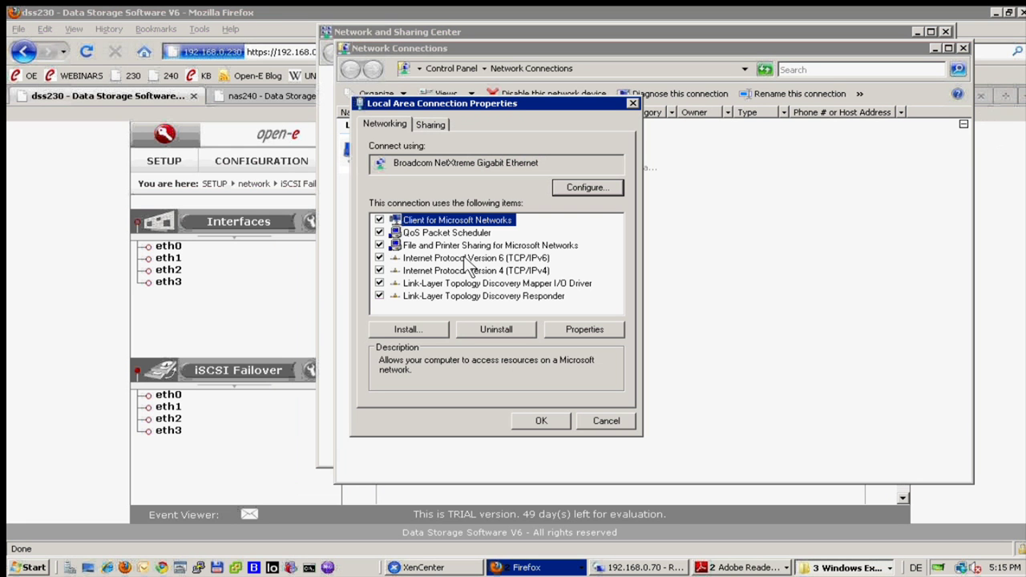
{"action": "double_click", "coordinate": [473, 270]}
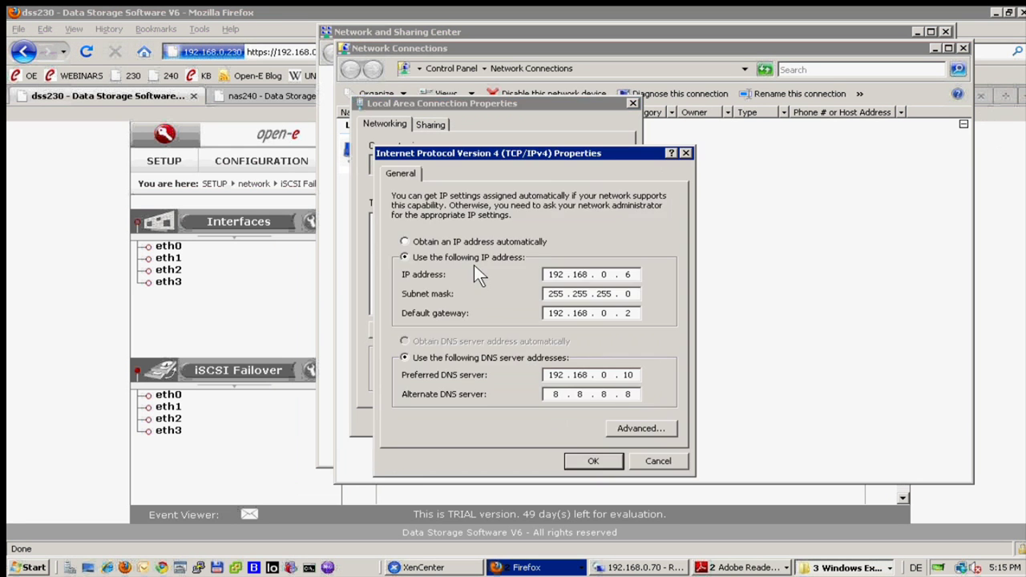
{"action": "left_click", "coordinate": [645, 429]}
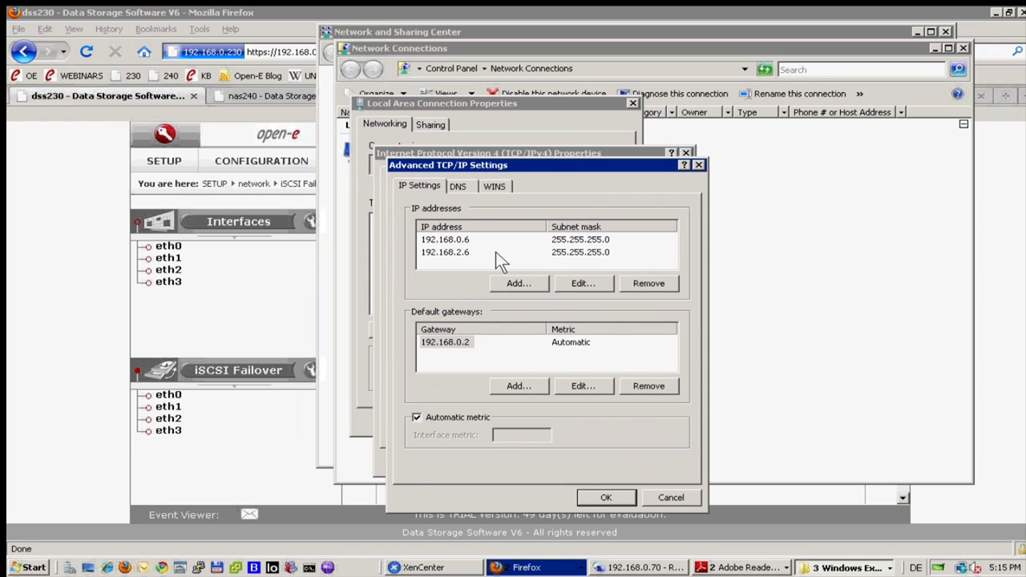
Step: Inspect the 192.168.0.6 and 192.168.2.6 address entries, then cancel every dialog and close Network Connections
{"action": "left_click", "coordinate": [449, 253]}
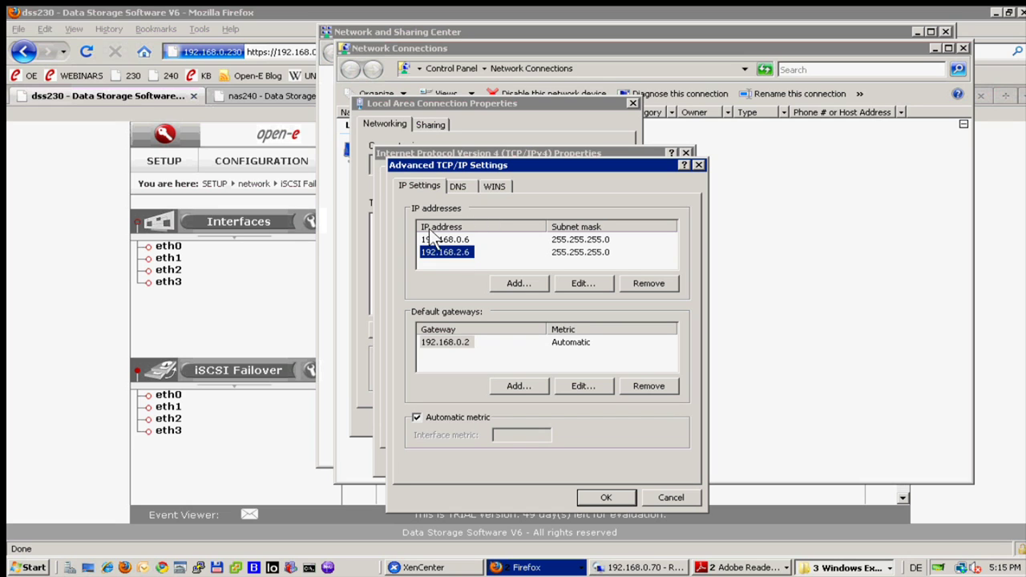
{"action": "left_click", "coordinate": [437, 238]}
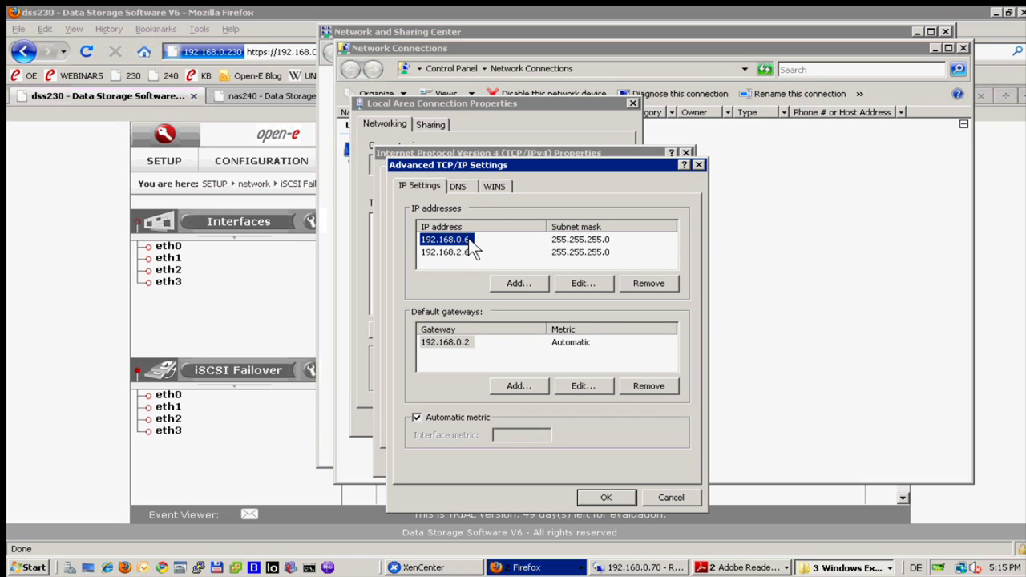
{"action": "left_click", "coordinate": [453, 251]}
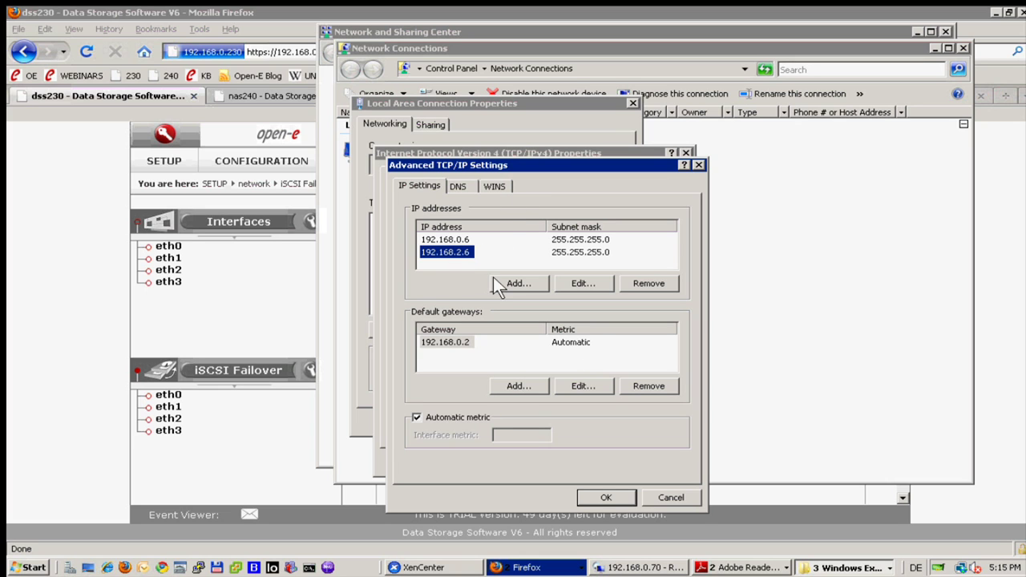
{"action": "left_click", "coordinate": [680, 491]}
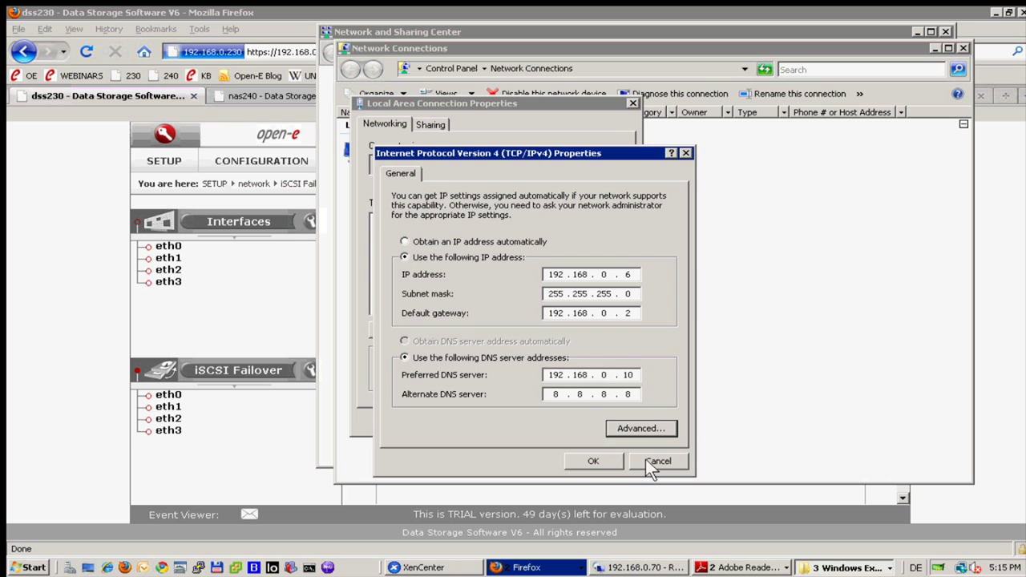
{"action": "left_click", "coordinate": [649, 463]}
{"action": "left_click", "coordinate": [605, 420]}
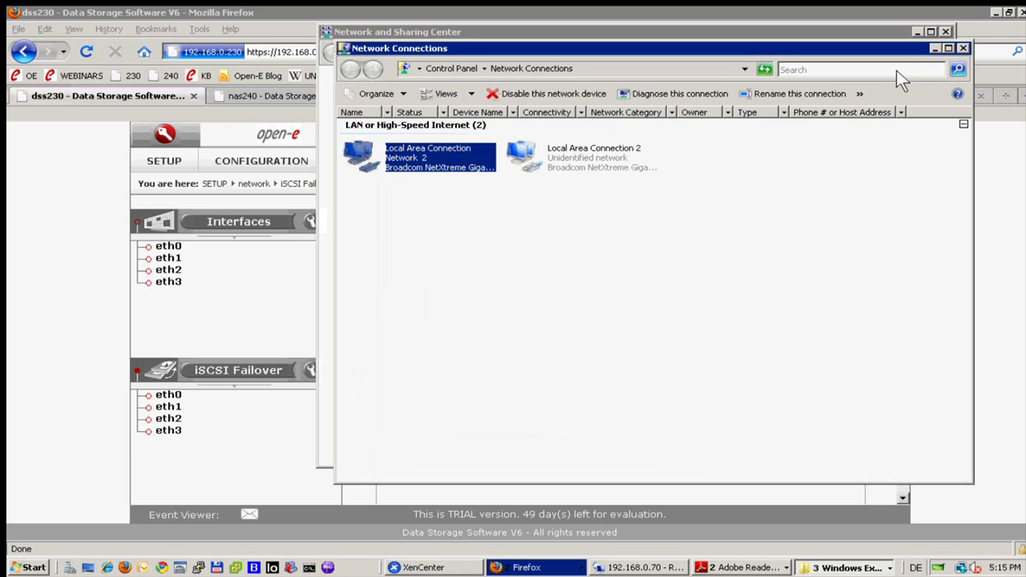
{"action": "left_click", "coordinate": [963, 49]}
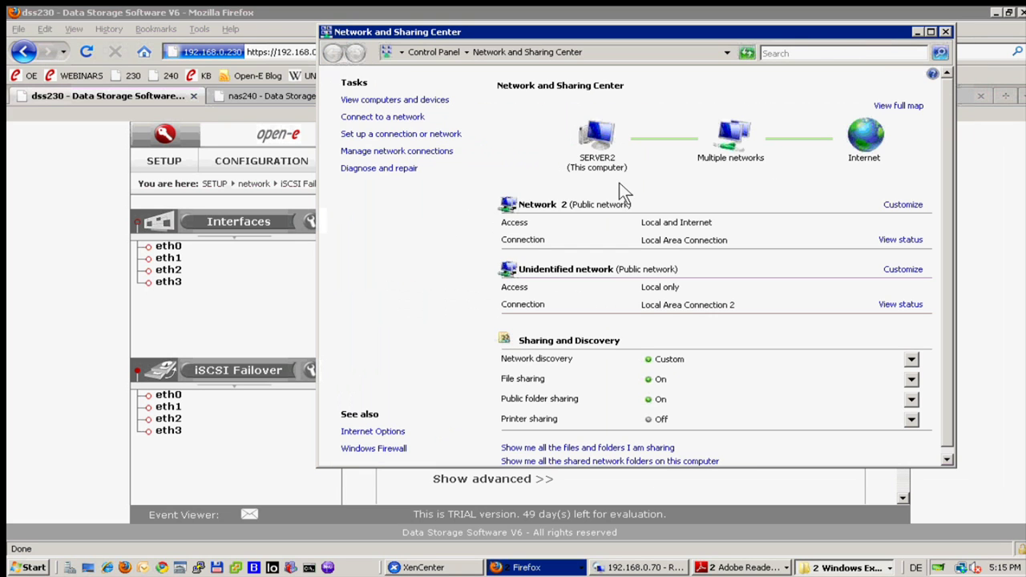
Step: Close the Network and Sharing Center and scroll dss230's failover page to ping nodes 192.168.2.6, 192.168.1.6 and task m001
{"action": "left_click", "coordinate": [946, 33]}
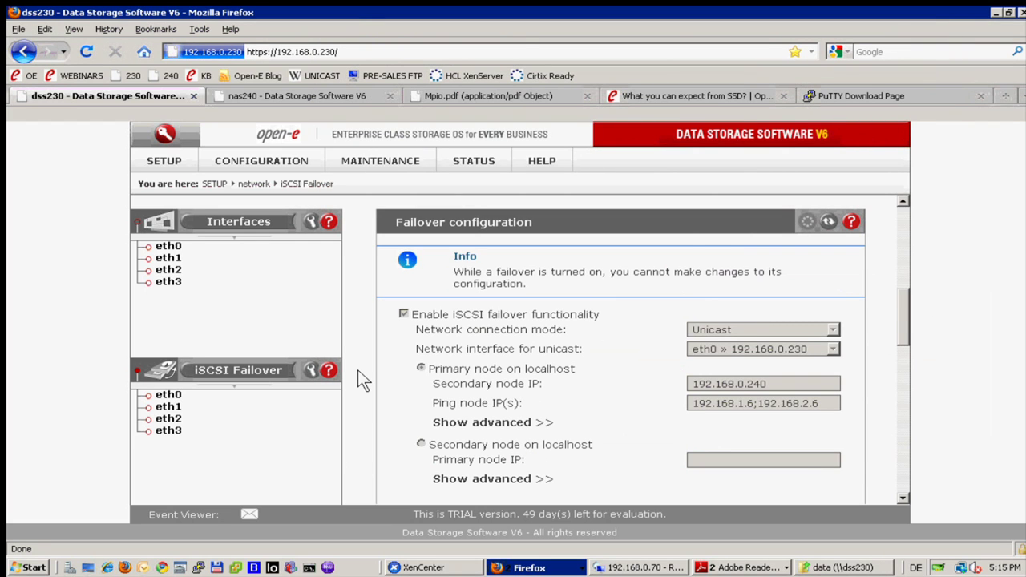
{"action": "scroll", "coordinate": [358, 371], "scroll_direction": "down", "scroll_amount": 1}
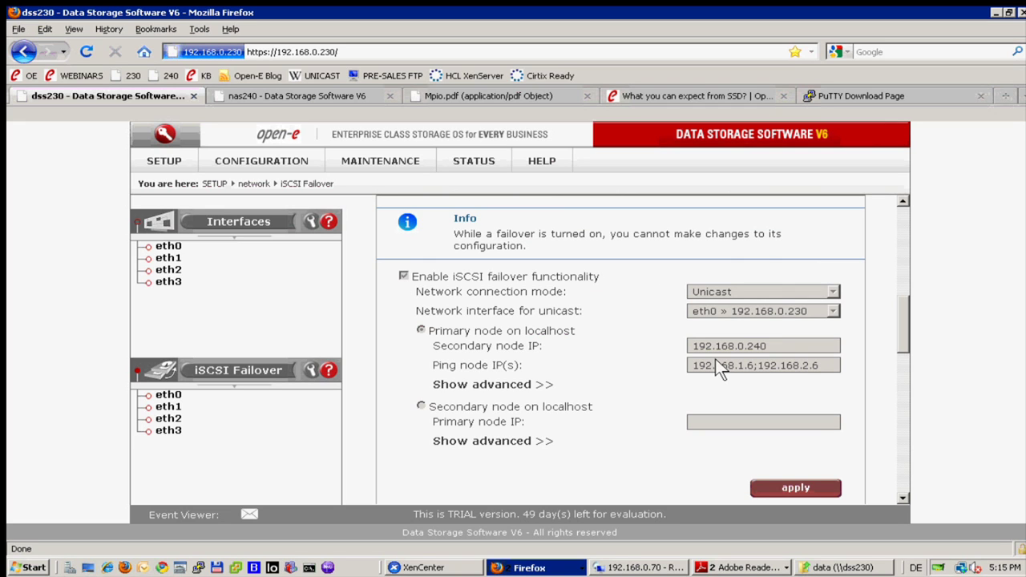
{"action": "scroll", "coordinate": [559, 352], "scroll_direction": "down", "scroll_amount": 6}
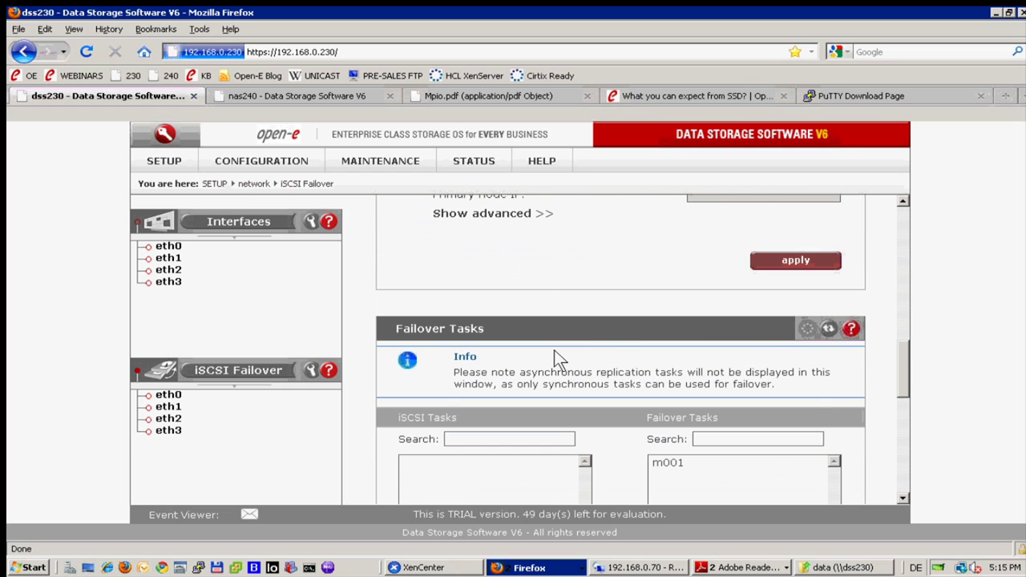
{"action": "scroll", "coordinate": [551, 269], "scroll_direction": "up", "scroll_amount": 4}
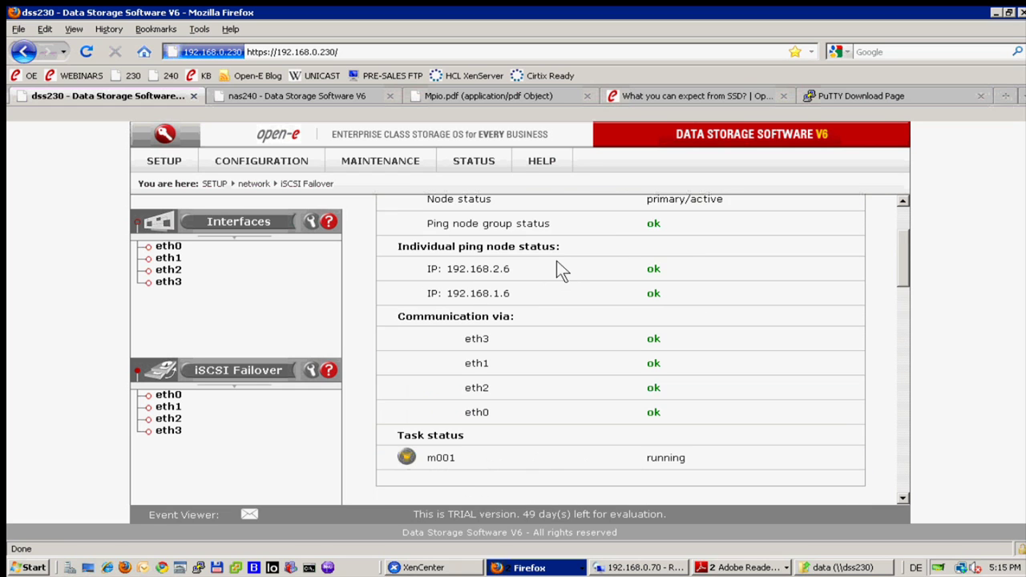
{"action": "scroll", "coordinate": [585, 244], "scroll_direction": "up", "scroll_amount": 2}
{"action": "scroll", "coordinate": [630, 232], "scroll_direction": "down", "scroll_amount": 5}
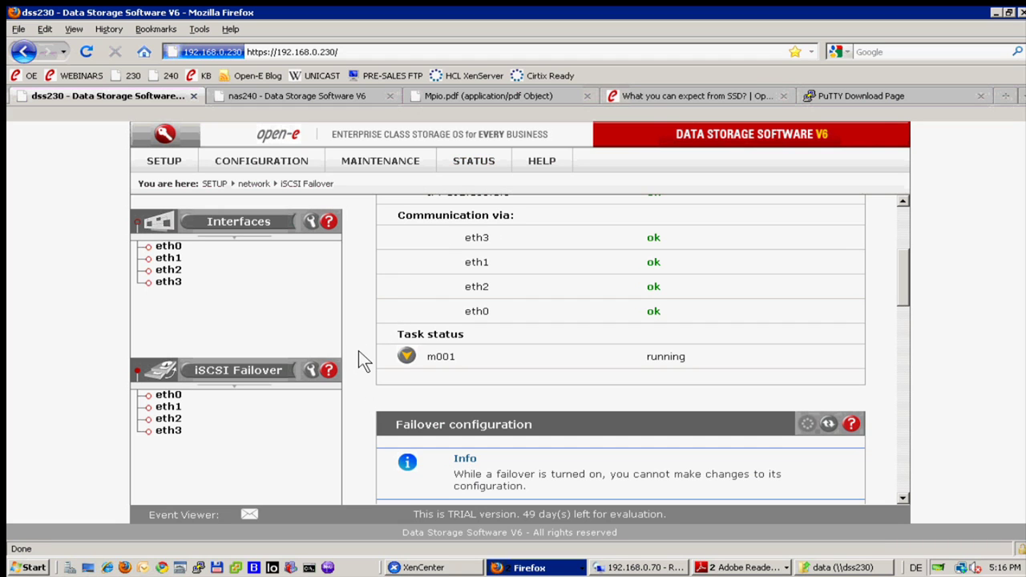
Step: From the SSD blog tab, go to Open-E's How-To Resources and expand the Open-E Replications document list
{"action": "left_click", "coordinate": [648, 94]}
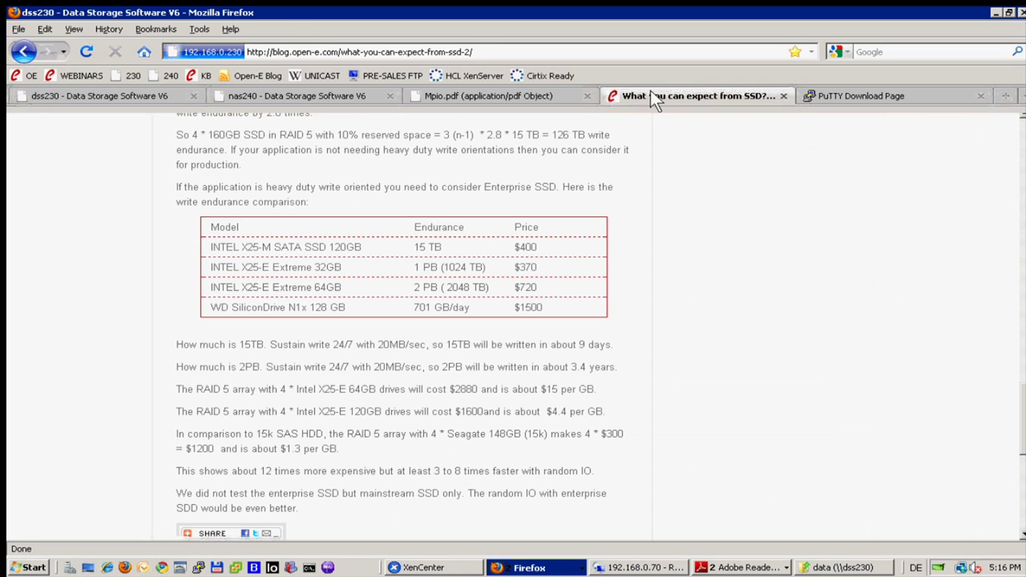
{"action": "left_click", "coordinate": [22, 74]}
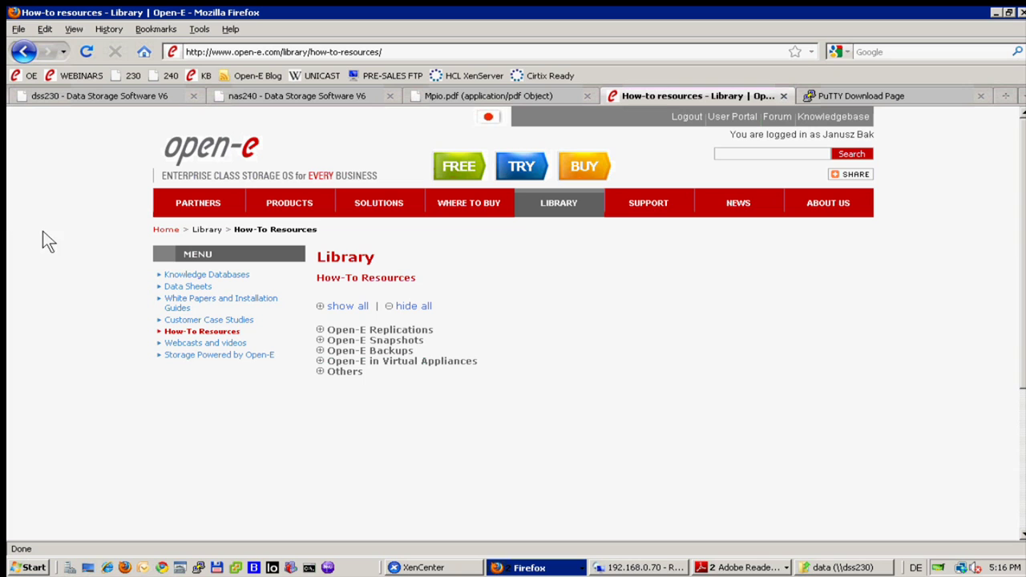
{"action": "left_click", "coordinate": [325, 332]}
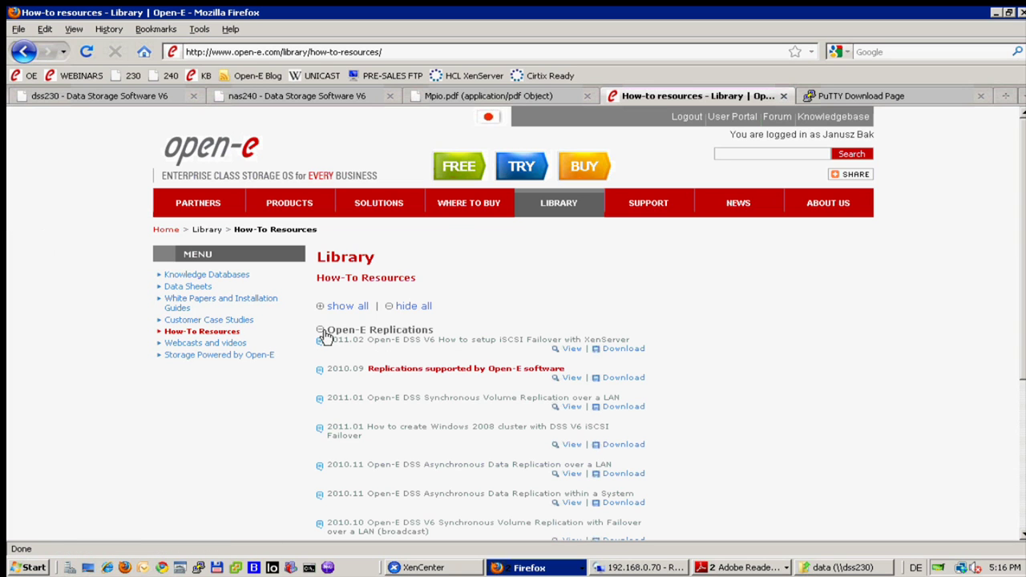
{"action": "left_click", "coordinate": [569, 213]}
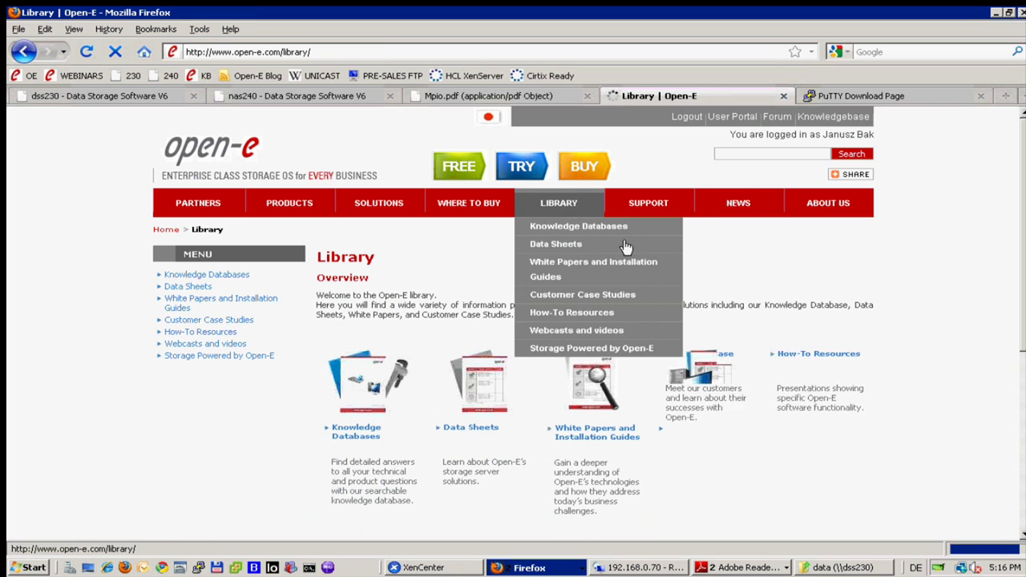
{"action": "left_click", "coordinate": [828, 433]}
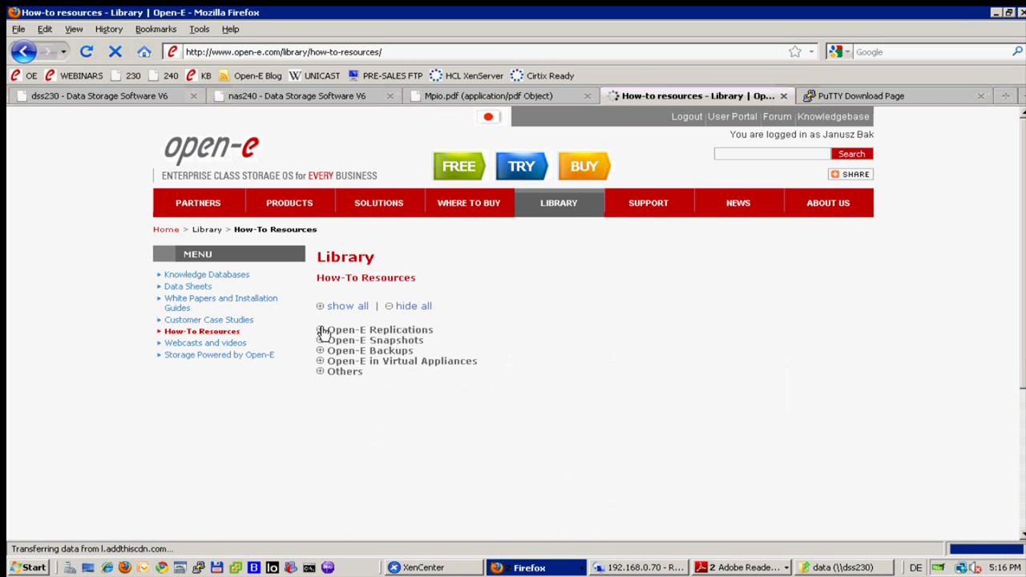
{"action": "left_click", "coordinate": [322, 331]}
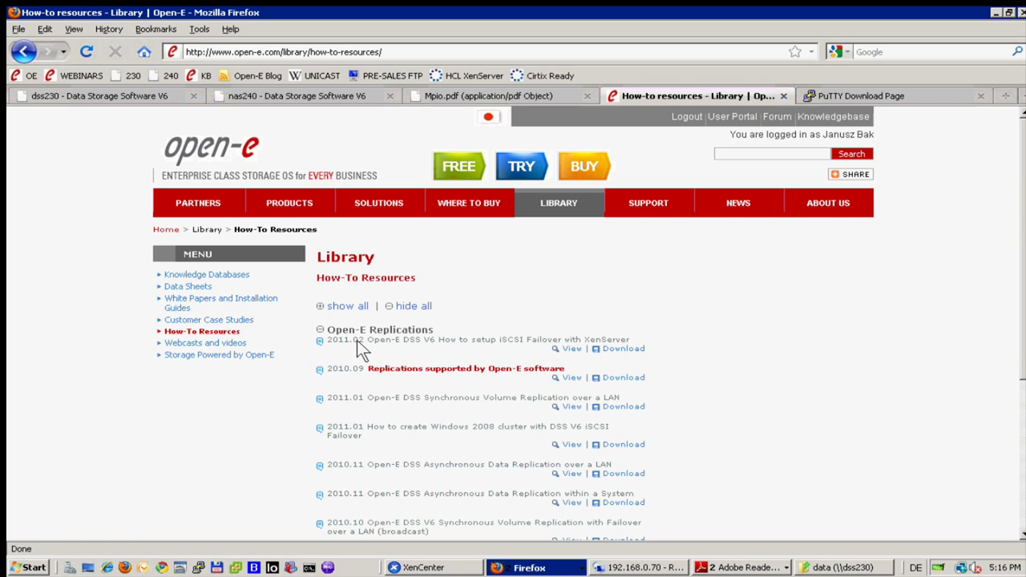
{"action": "mouse_move", "coordinate": [337, 346]}
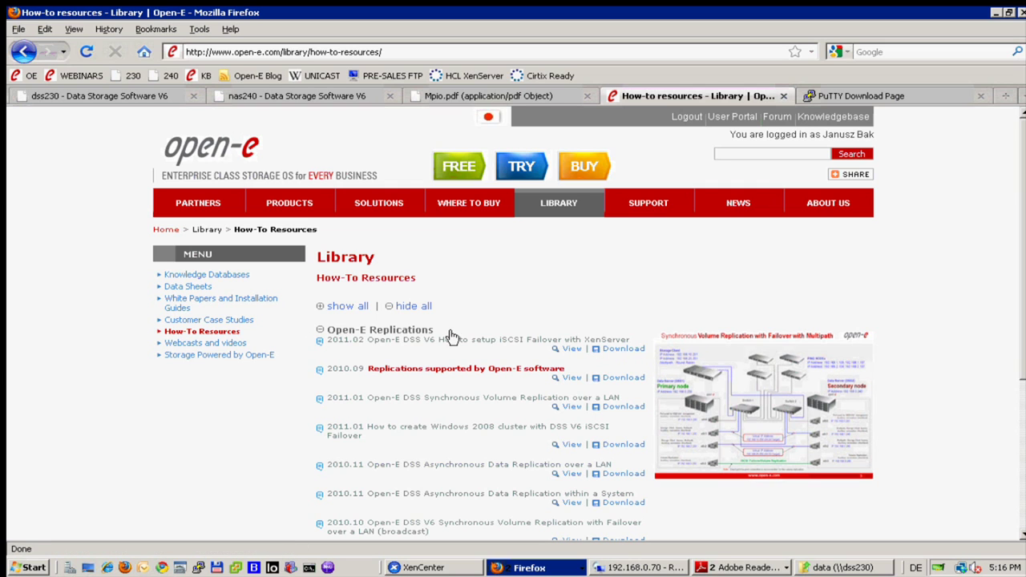
Step: Return to dss230's page and scroll through its failover status panels
{"action": "left_click", "coordinate": [137, 92]}
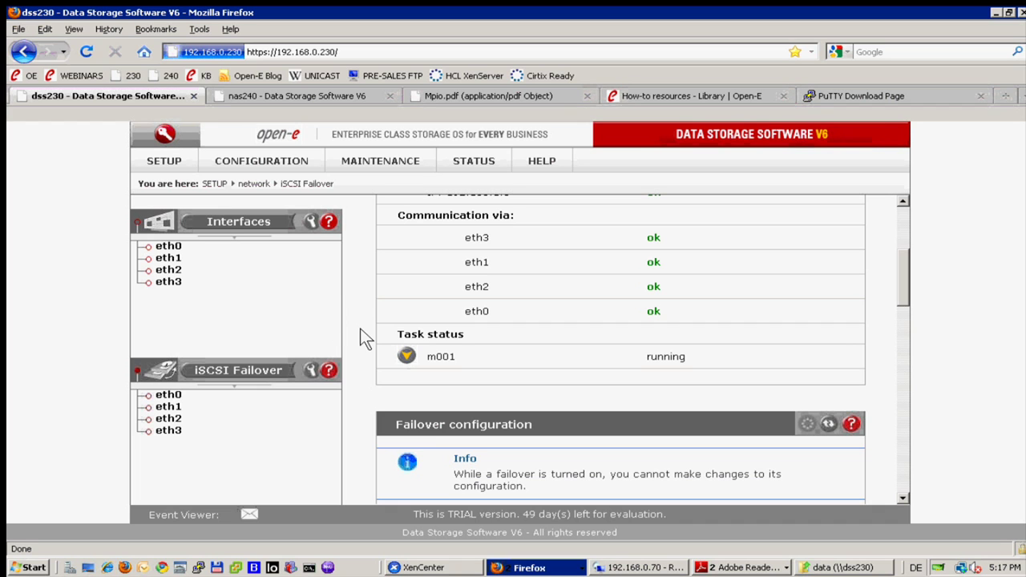
{"action": "scroll", "coordinate": [359, 327], "scroll_direction": "down", "scroll_amount": 6}
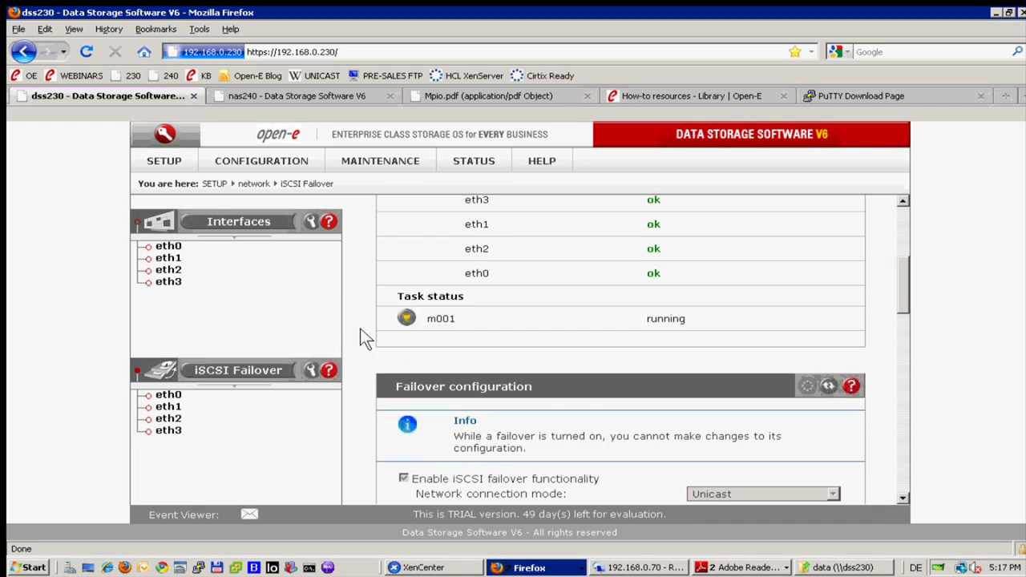
{"action": "scroll", "coordinate": [360, 329], "scroll_direction": "up", "scroll_amount": 6}
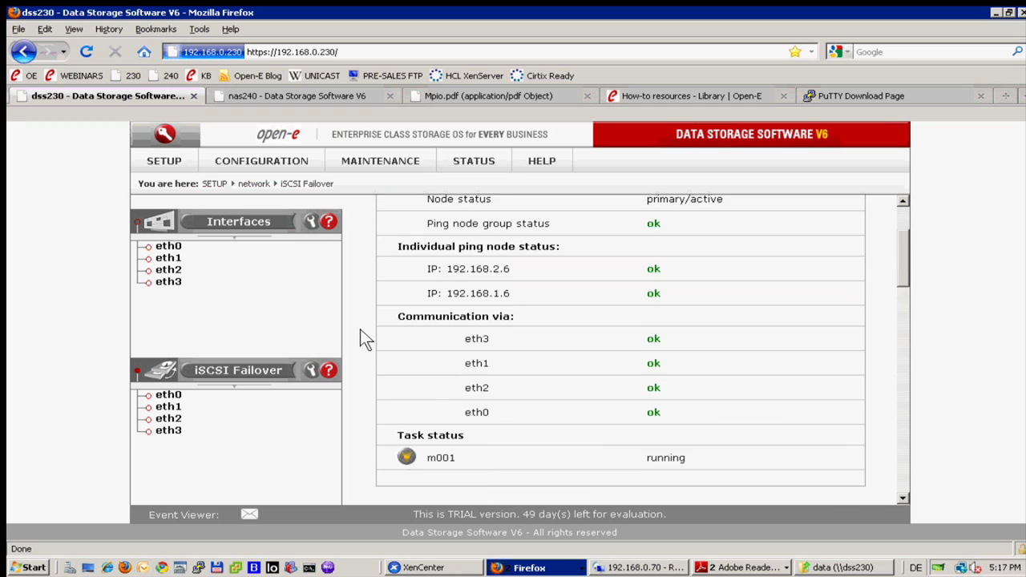
{"action": "scroll", "coordinate": [689, 322], "scroll_direction": "down", "scroll_amount": 8}
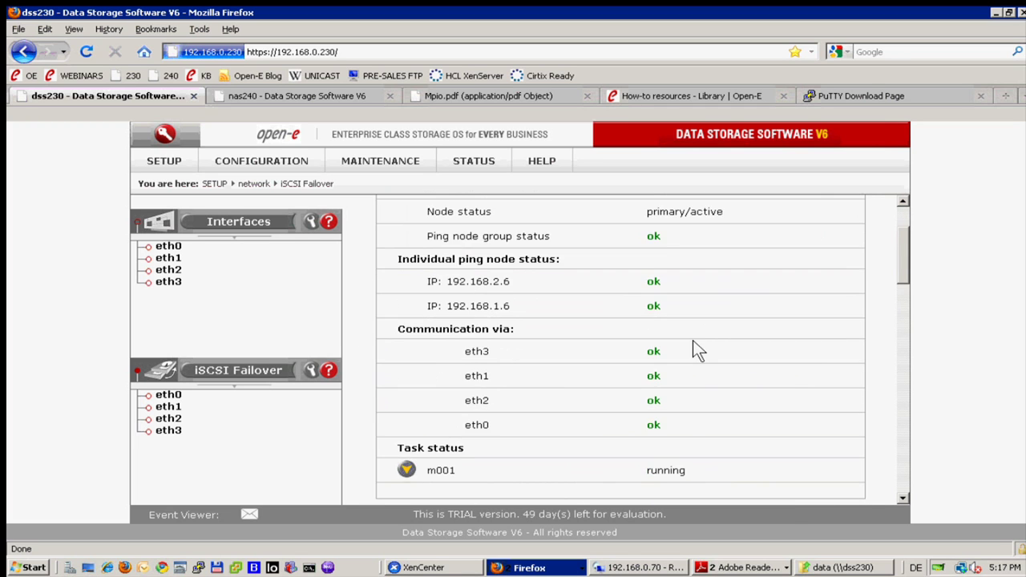
{"action": "scroll", "coordinate": [560, 328], "scroll_direction": "down", "scroll_amount": 15}
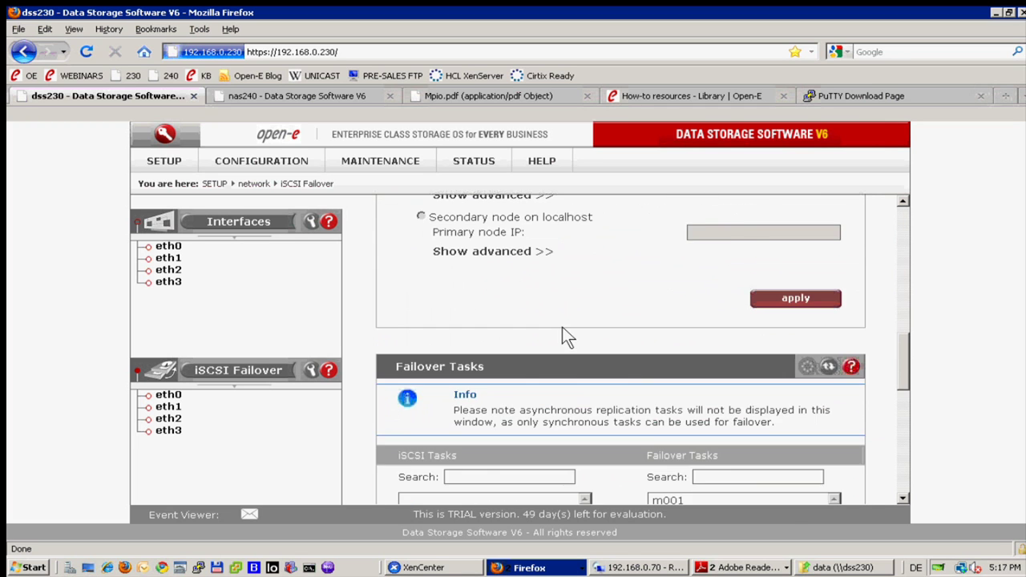
Step: Open nas240's iSCSI Failover page under SETUP > network
{"action": "left_click", "coordinate": [279, 90]}
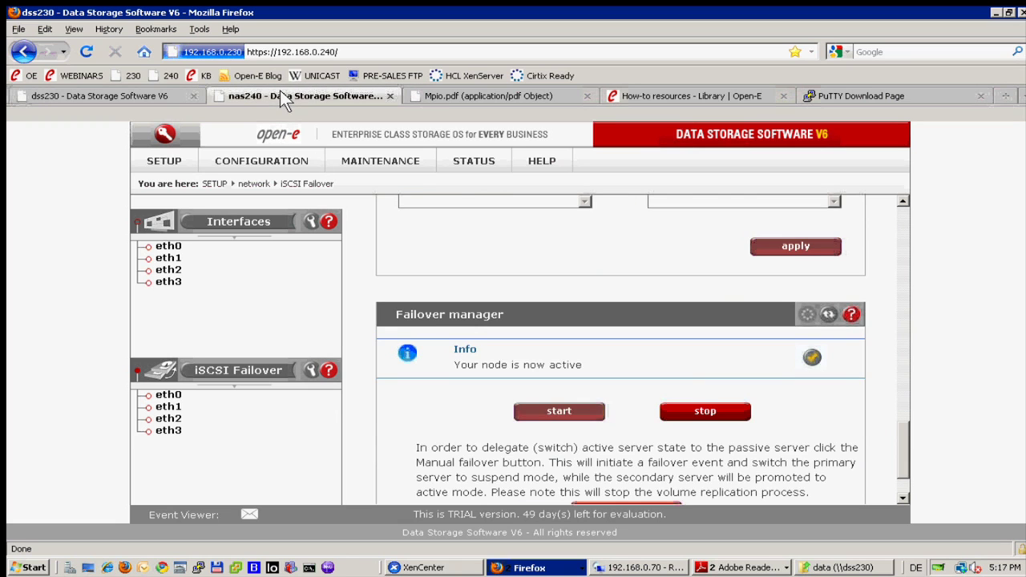
{"action": "mouse_move", "coordinate": [162, 165]}
{"action": "mouse_move", "coordinate": [221, 174]}
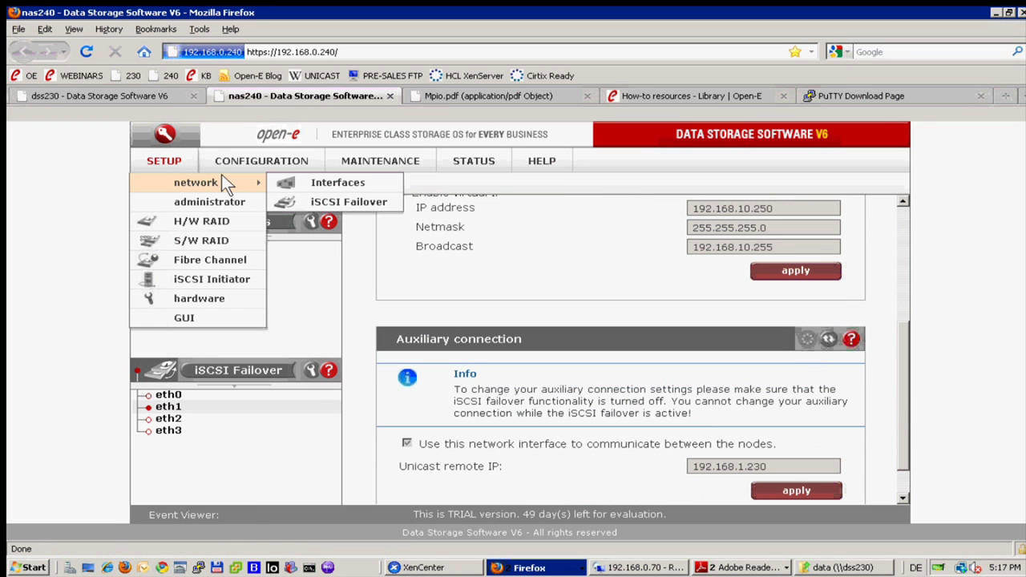
{"action": "left_click", "coordinate": [304, 199]}
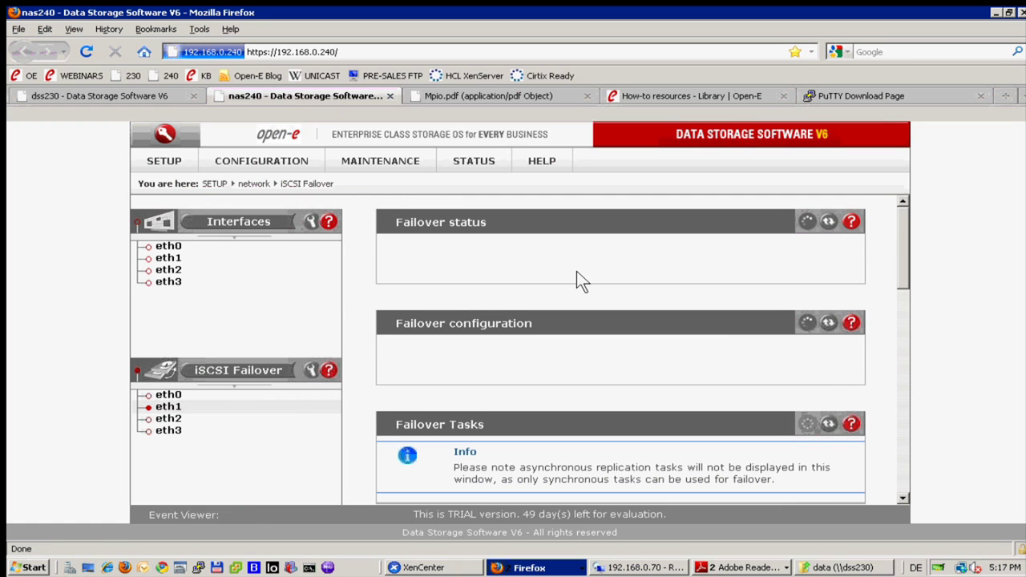
Step: In XenCenter, inspect the iSCSI storage's virtual disks and multipathing active paths
{"action": "left_click", "coordinate": [431, 568]}
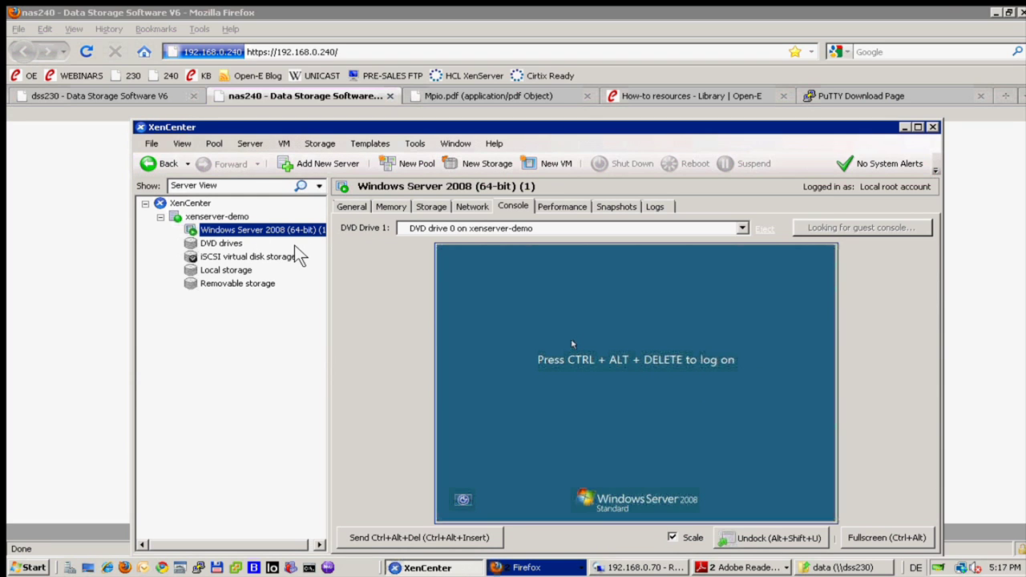
{"action": "left_click", "coordinate": [214, 256]}
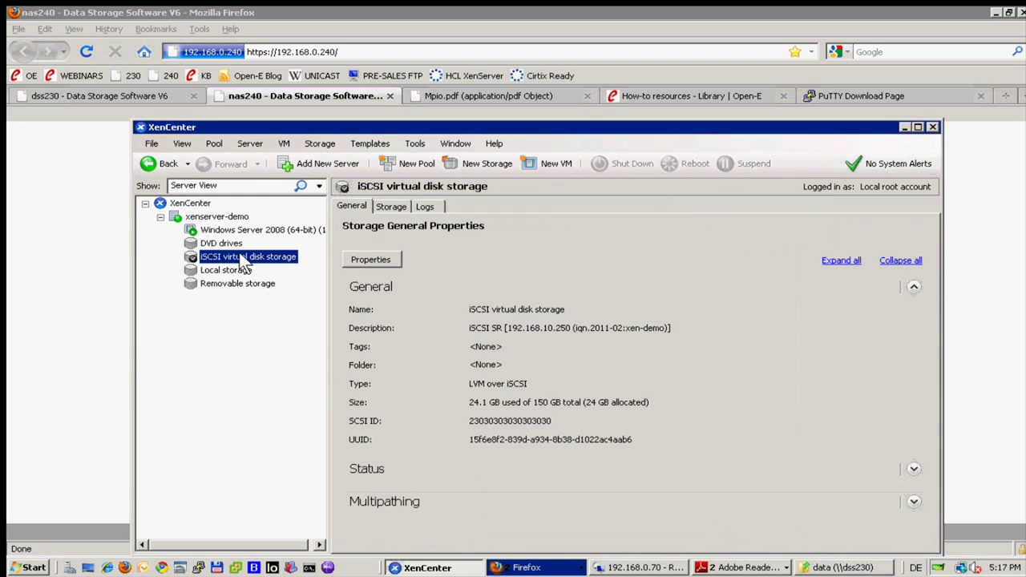
{"action": "left_click", "coordinate": [388, 206]}
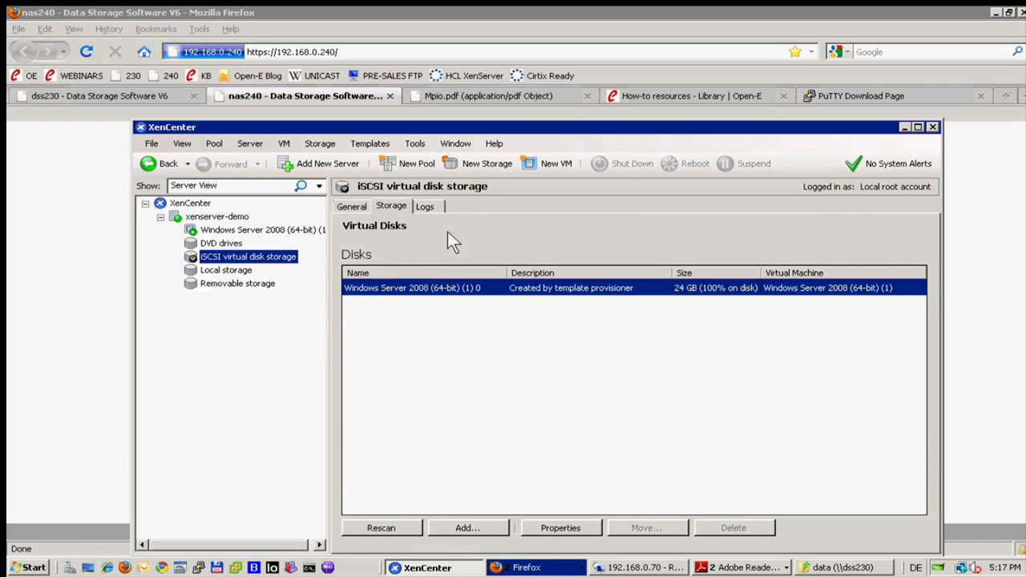
{"action": "left_click", "coordinate": [338, 200]}
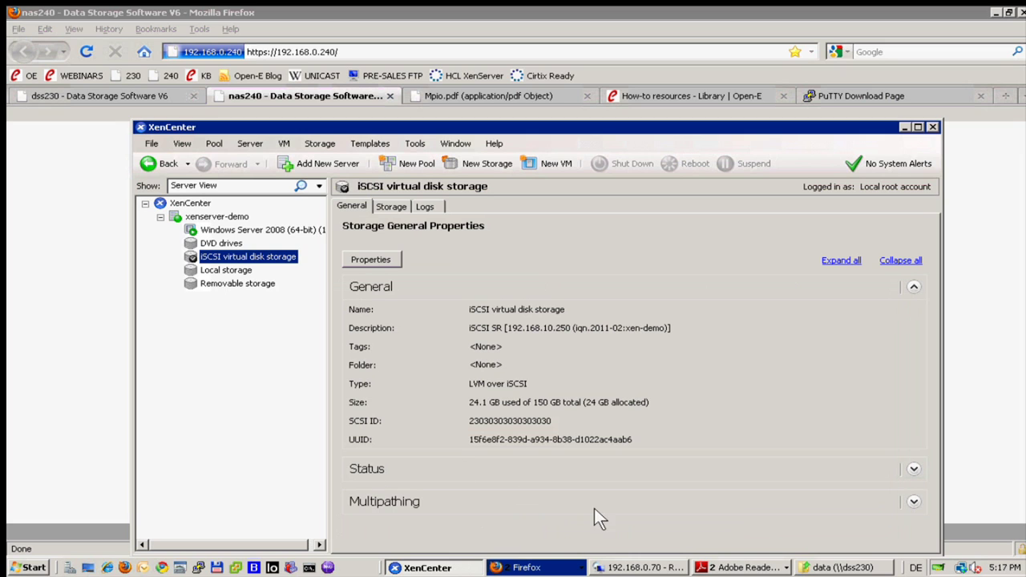
{"action": "left_click", "coordinate": [914, 501]}
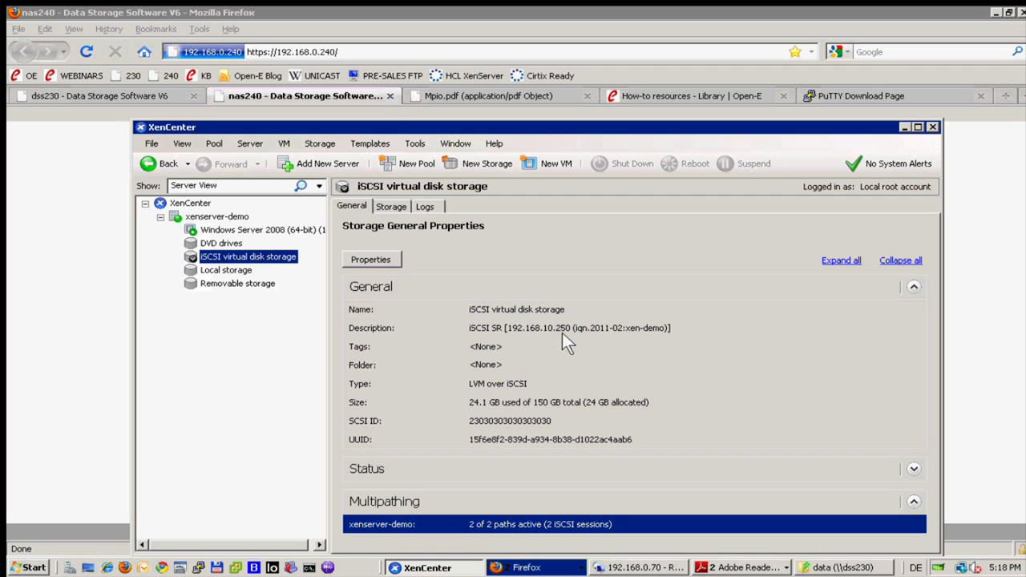
Step: Check the Windows Server 2008 VM's 24 GB virtual disk, then minimize XenCenter
{"action": "left_click", "coordinate": [232, 230]}
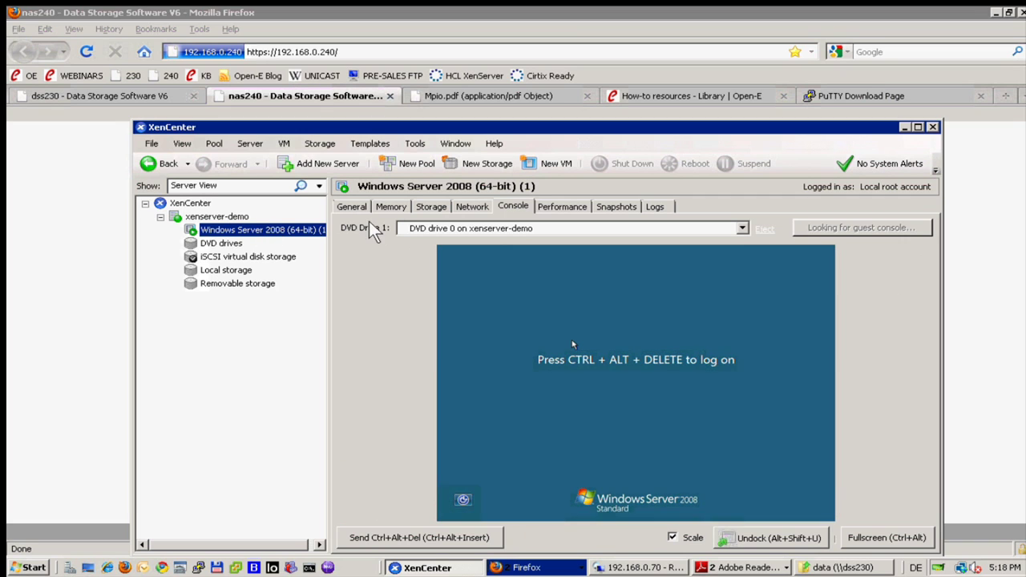
{"action": "left_click", "coordinate": [427, 203]}
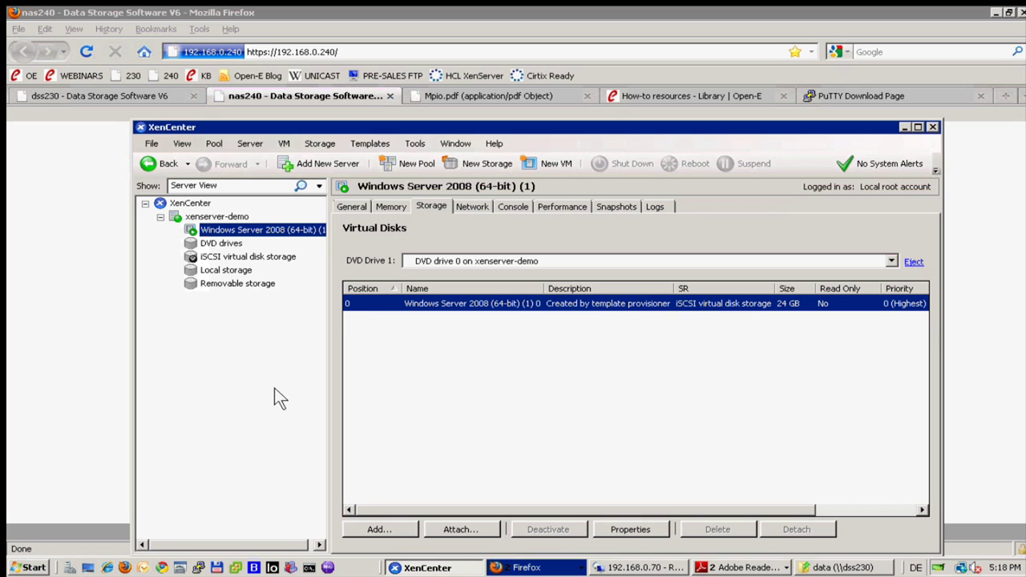
{"action": "left_click", "coordinate": [900, 125]}
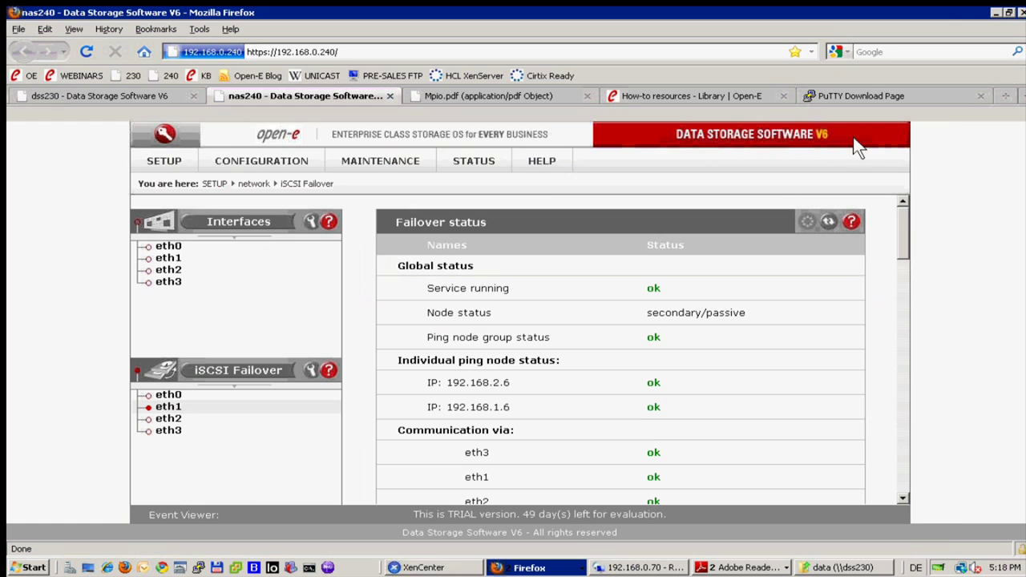
Step: Unlock the Remote Desktop server session with the account password
{"action": "left_click", "coordinate": [637, 567]}
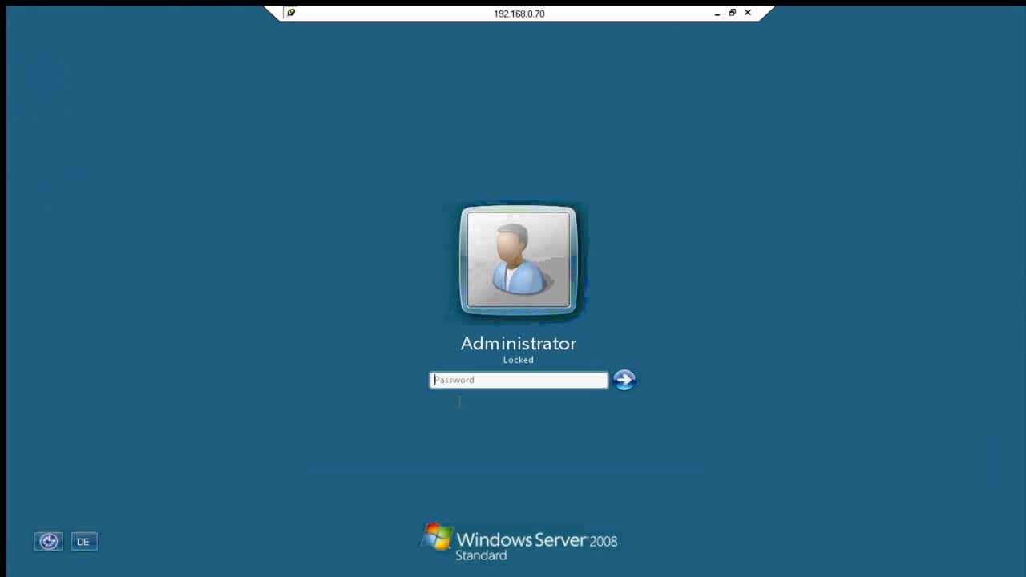
{"action": "type", "text": "*********"}
{"action": "key", "text": "Return"}
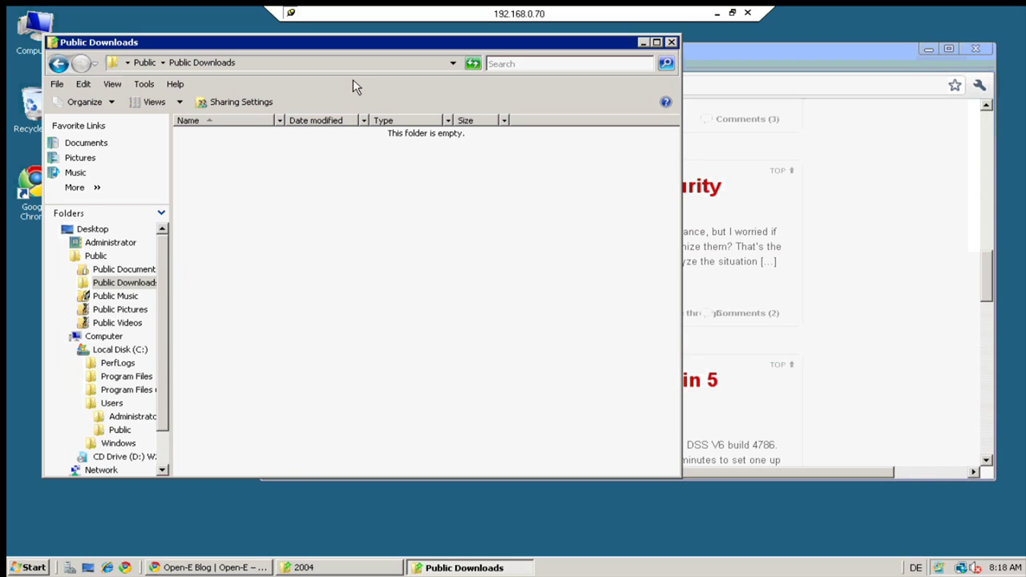
Step: Browse to \\nas-oe\appl and open the ANCOM-Images_ISO\2004 folder
{"action": "left_click", "coordinate": [58, 64]}
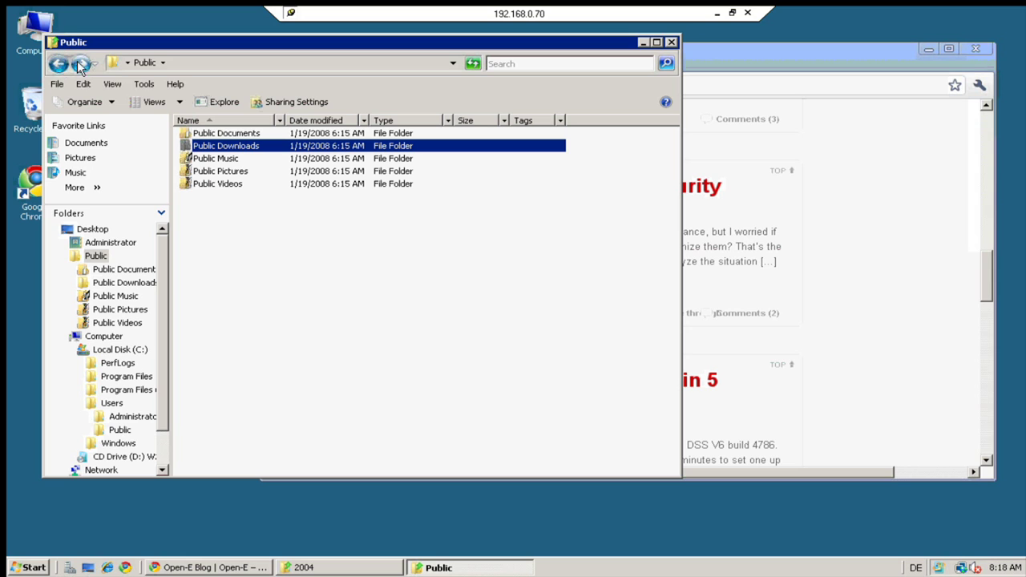
{"action": "left_click", "coordinate": [230, 65]}
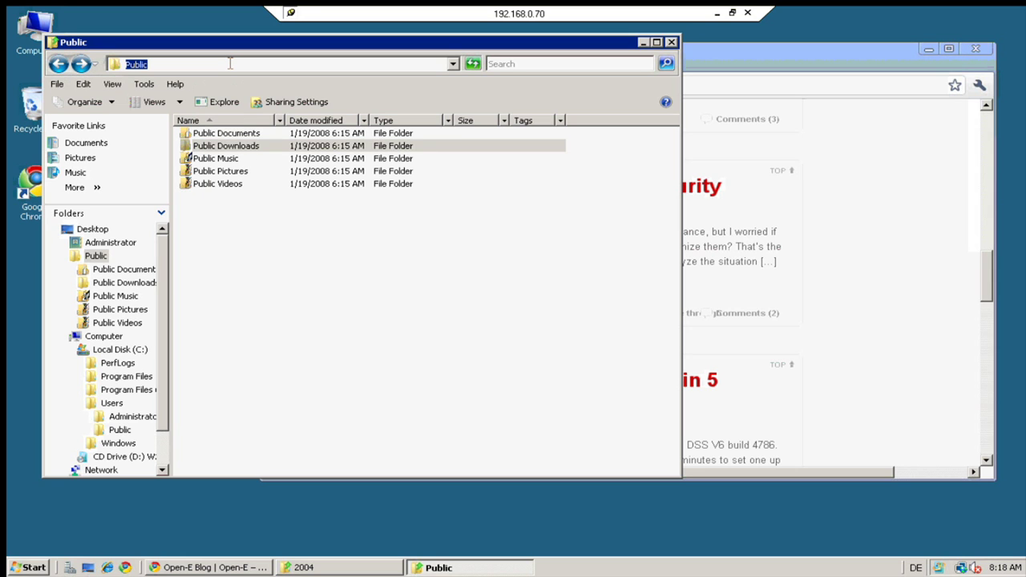
{"action": "type", "text": "\\\\nas-oe\\"}
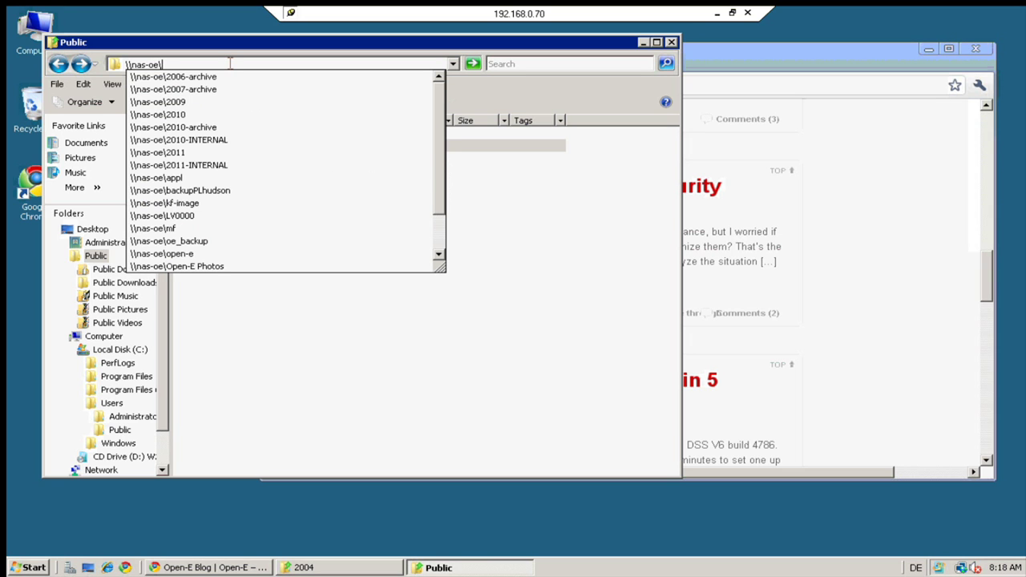
{"action": "type", "text": "a"}
{"action": "key", "text": "Down"}
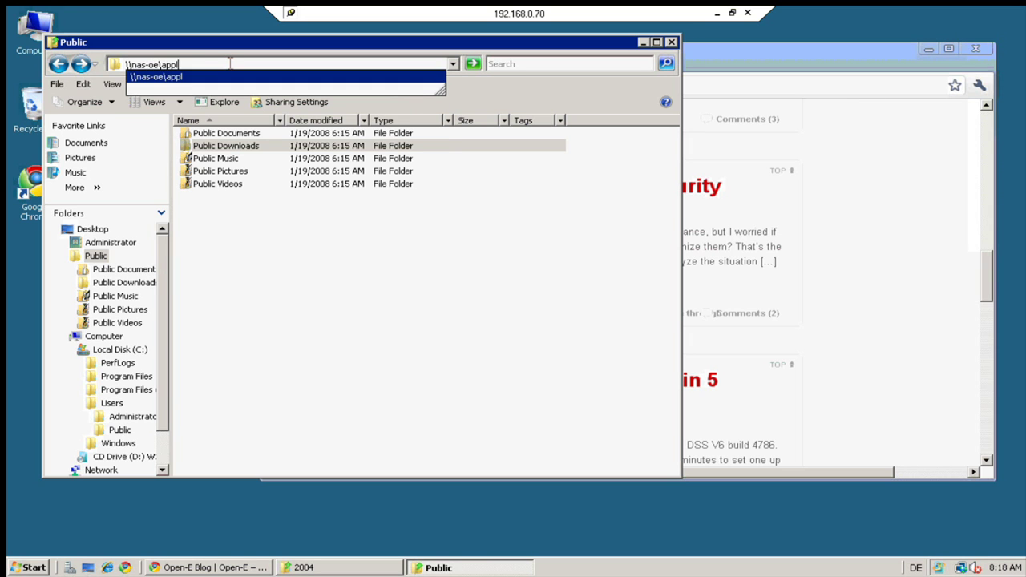
{"action": "key", "text": "Return"}
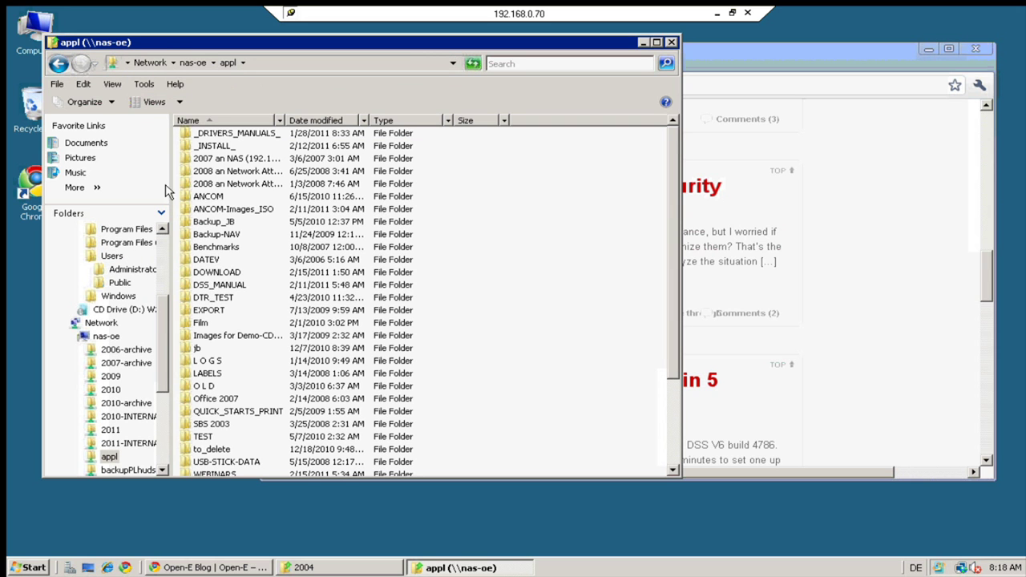
{"action": "double_click", "coordinate": [202, 210]}
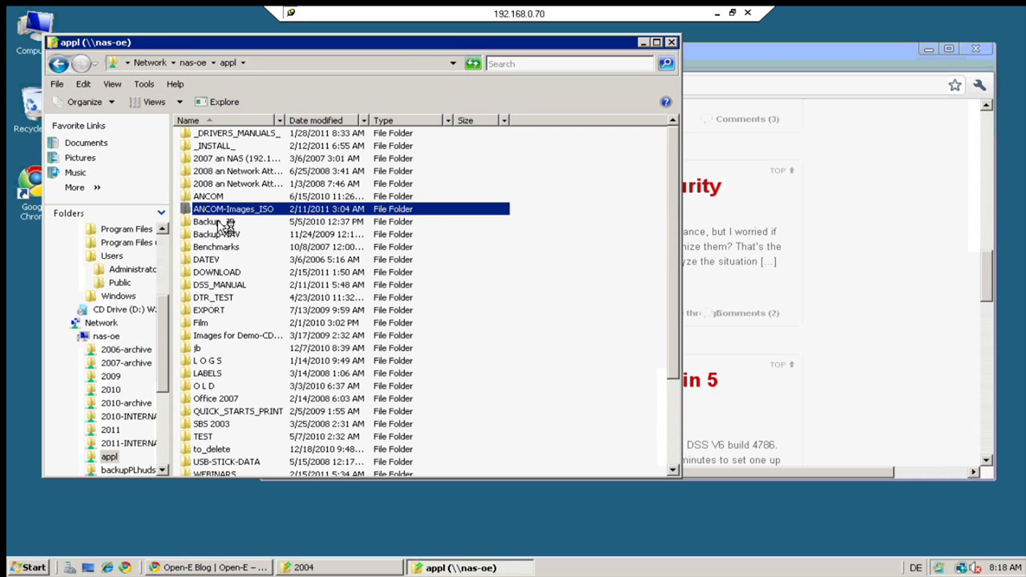
{"action": "double_click", "coordinate": [202, 259]}
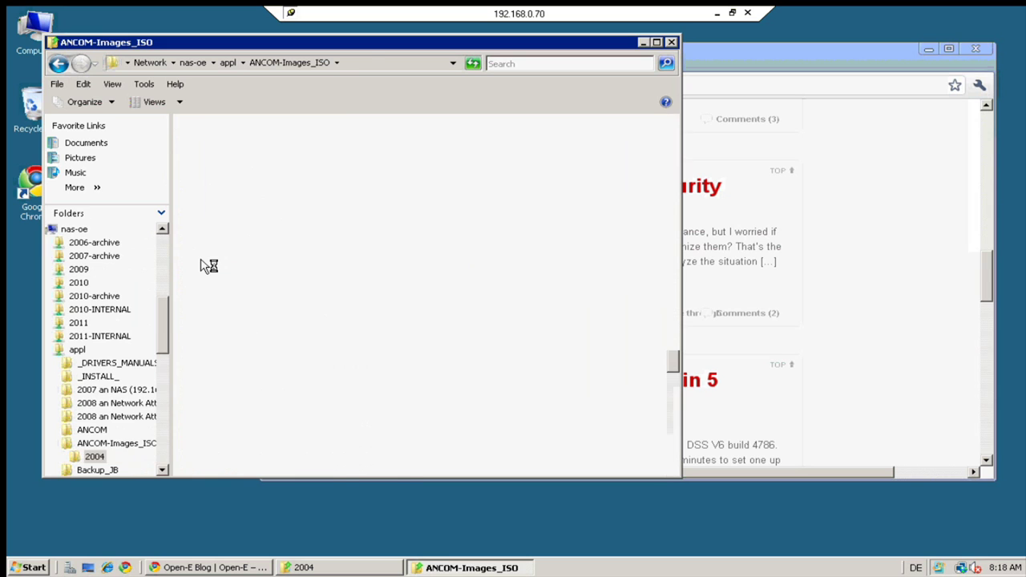
Step: Select folders 20041014 through 20041122 and paste them into Documents
{"action": "left_click", "coordinate": [197, 210]}
{"action": "key", "text": "shift+Down"}
{"action": "key", "text": "shift+Down"}
{"action": "key", "text": "shift+Down"}
{"action": "key", "text": "shift+Down"}
{"action": "key", "text": "shift+Down"}
{"action": "key", "text": "shift+Down"}
{"action": "key", "text": "shift+Down"}
{"action": "key", "text": "shift+Down"}
{"action": "key", "text": "shift+Down"}
{"action": "key", "text": "shift+Down"}
{"action": "key", "text": "shift+Down"}
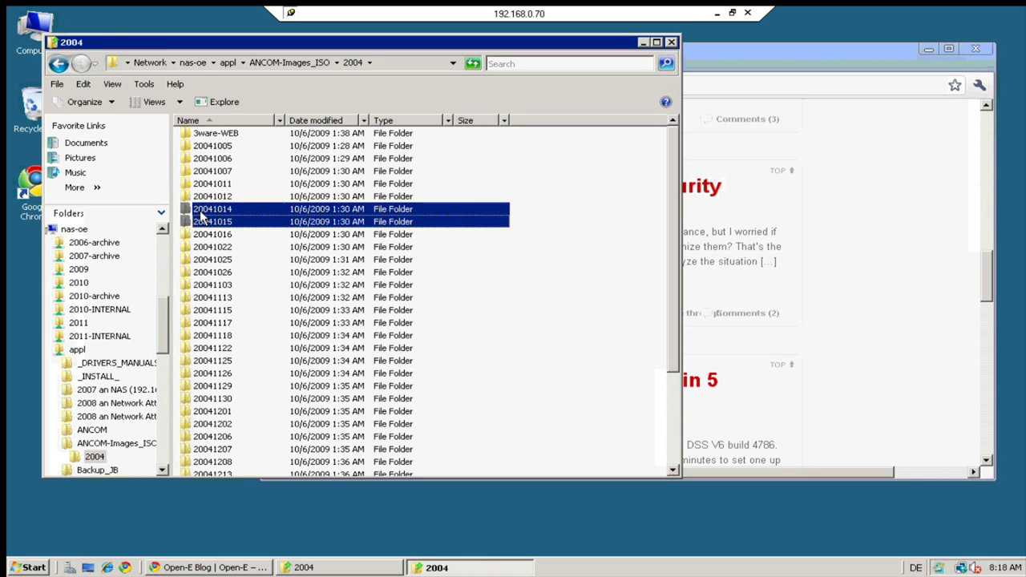
{"action": "left_click_drag", "start_coordinate": [200, 216], "coordinate": [88, 145]}
{"action": "left_click", "coordinate": [88, 144]}
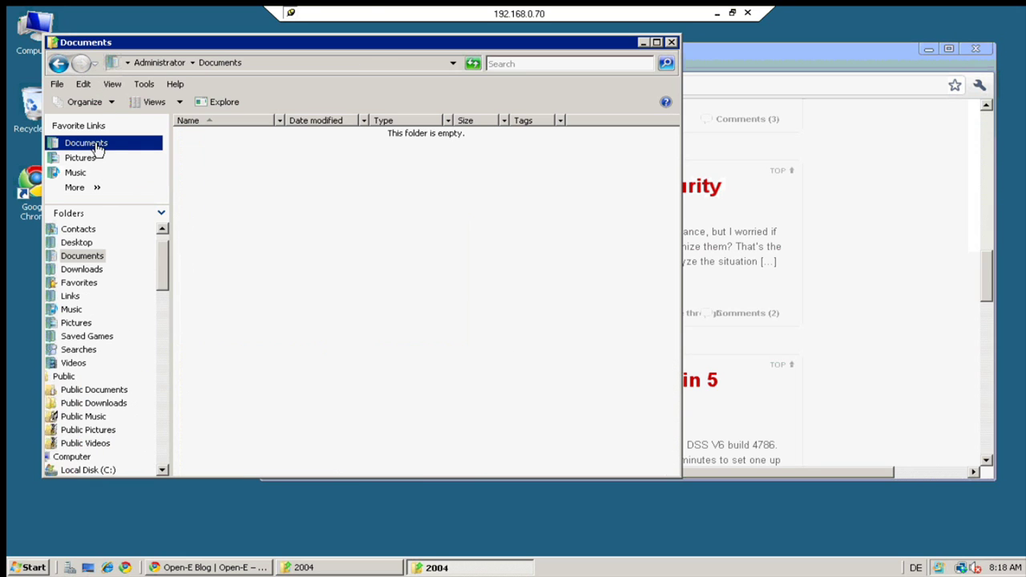
{"action": "right_click", "coordinate": [218, 170]}
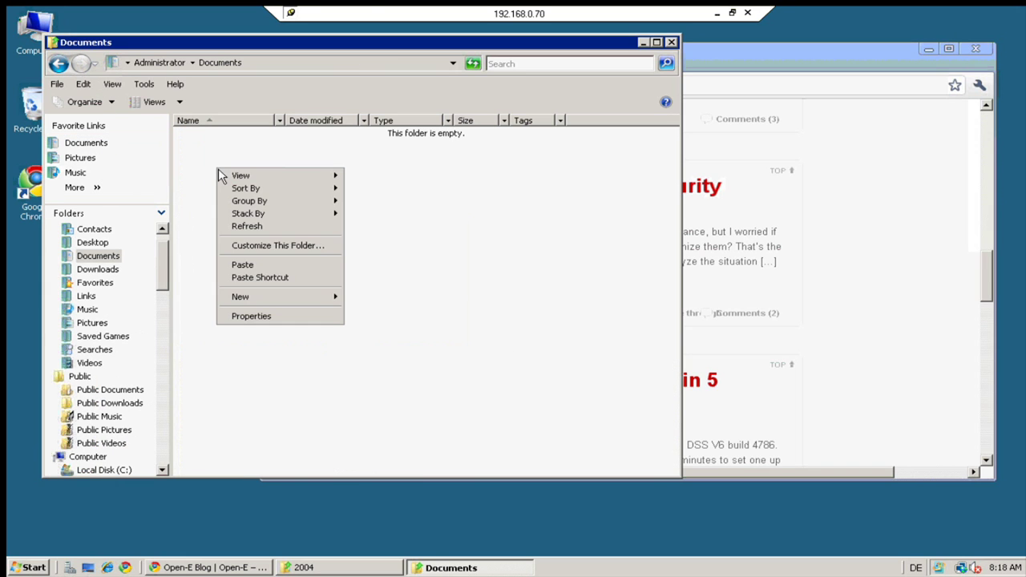
{"action": "left_click", "coordinate": [240, 264]}
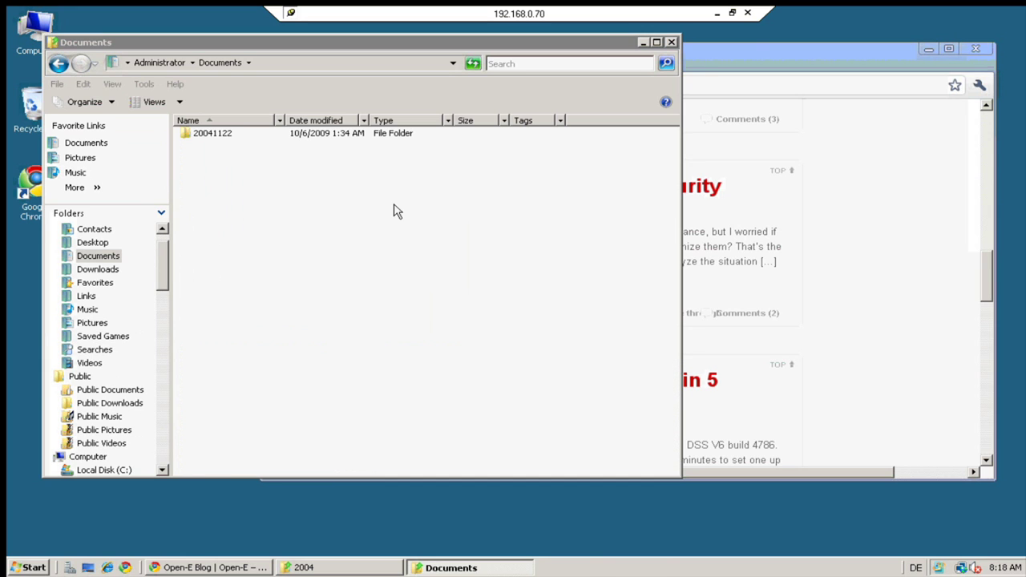
Step: Trigger and confirm a manual failover from dss230's Failover manager
{"action": "left_click", "coordinate": [729, 13]}
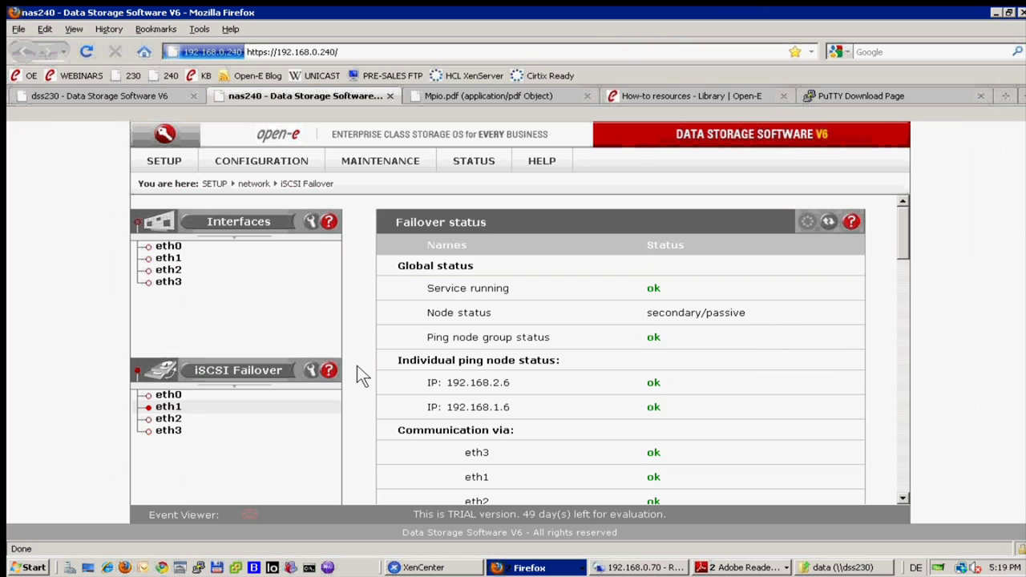
{"action": "scroll", "coordinate": [355, 367], "scroll_direction": "down", "scroll_amount": 8}
{"action": "scroll", "coordinate": [355, 370], "scroll_direction": "down", "scroll_amount": 10}
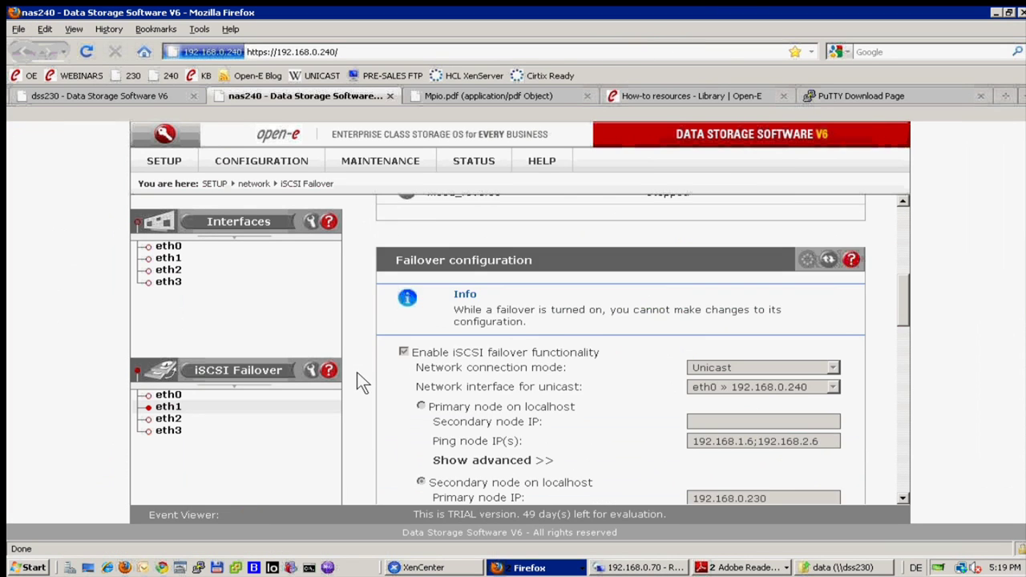
{"action": "scroll", "coordinate": [356, 379], "scroll_direction": "down", "scroll_amount": 2}
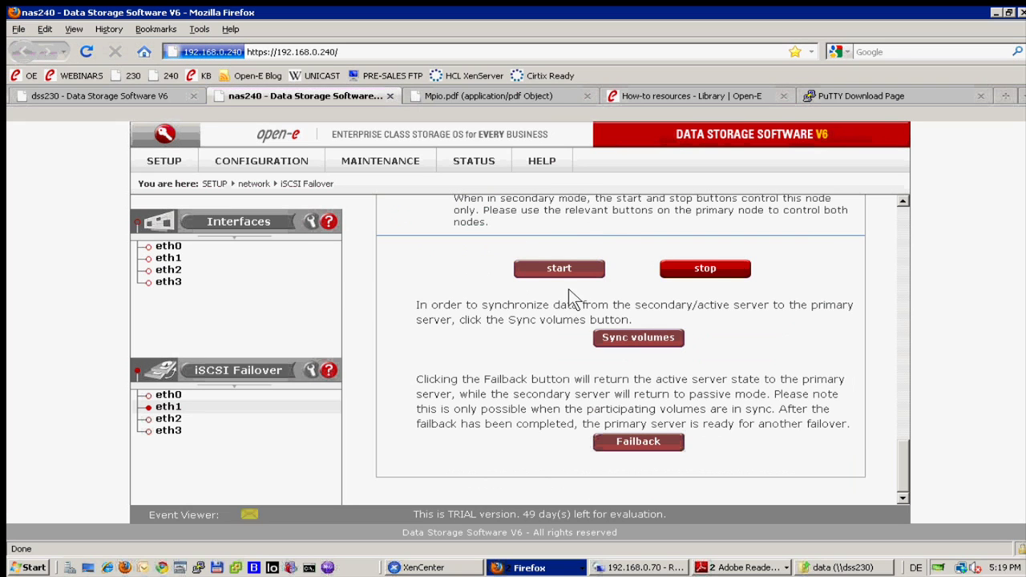
{"action": "left_click", "coordinate": [108, 90]}
{"action": "scroll", "coordinate": [353, 277], "scroll_direction": "down", "scroll_amount": 2}
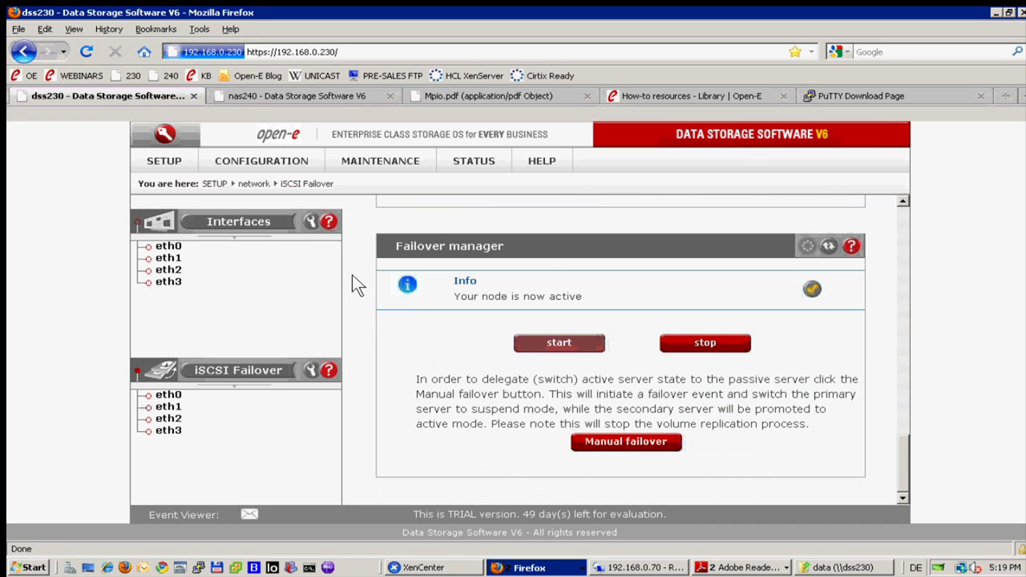
{"action": "left_click", "coordinate": [623, 446]}
{"action": "left_click", "coordinate": [480, 311]}
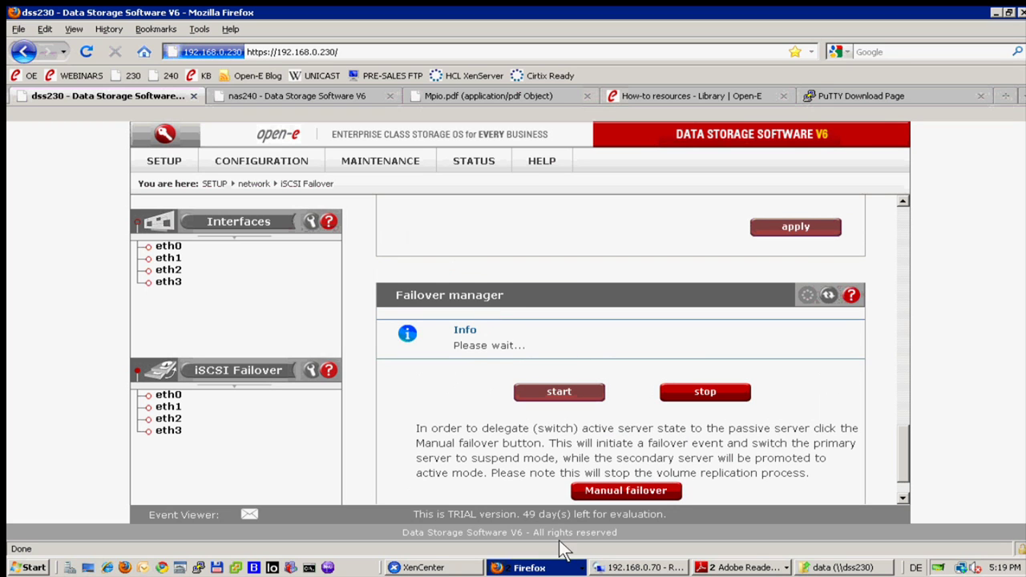
Step: Shrink the Remote Desktop window and reposition the copy progress beside the failover page
{"action": "left_click", "coordinate": [622, 567]}
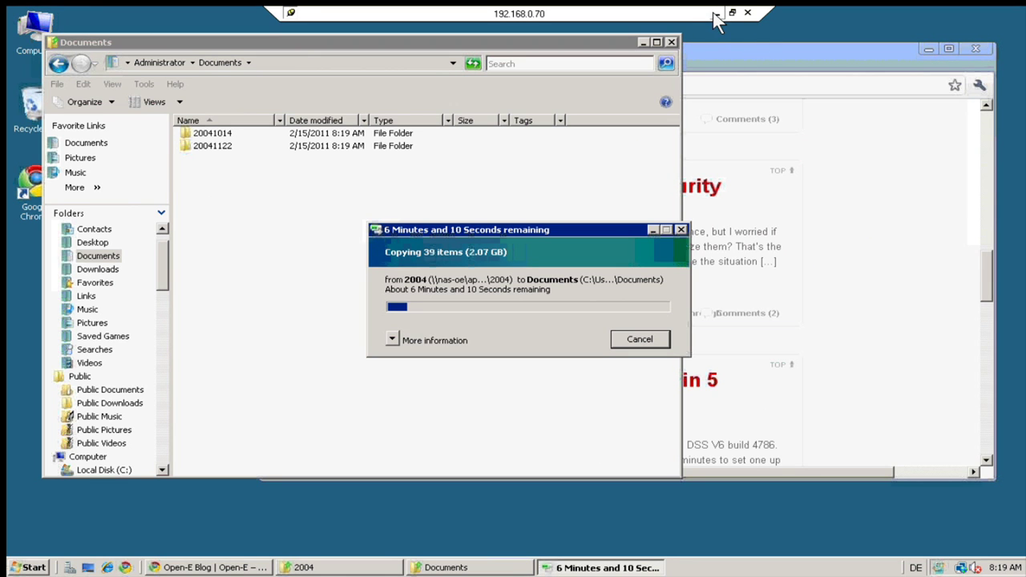
{"action": "left_click", "coordinate": [731, 12]}
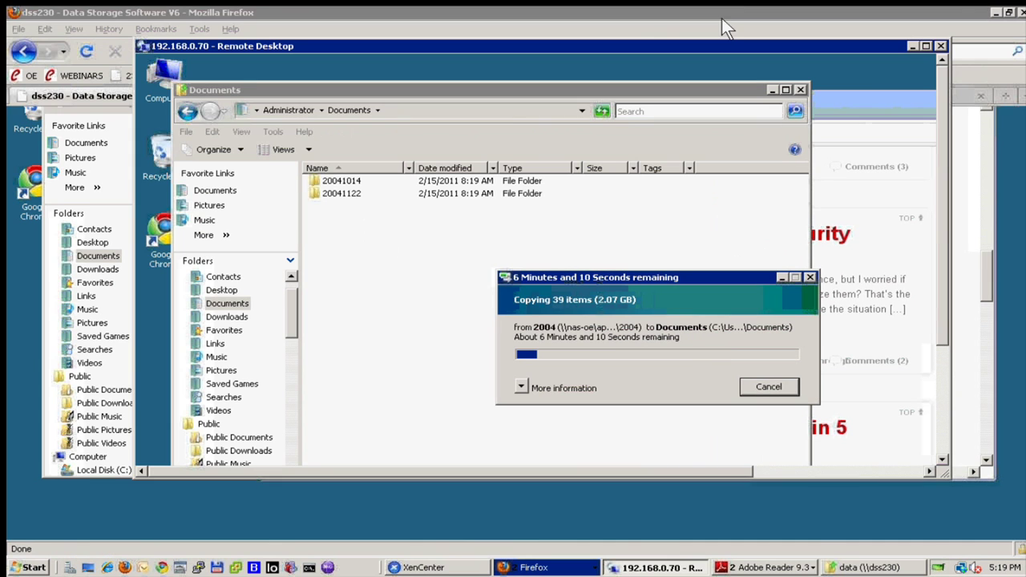
{"action": "left_click_drag", "start_coordinate": [949, 477], "coordinate": [808, 342]}
{"action": "left_click_drag", "start_coordinate": [636, 276], "coordinate": [521, 224]}
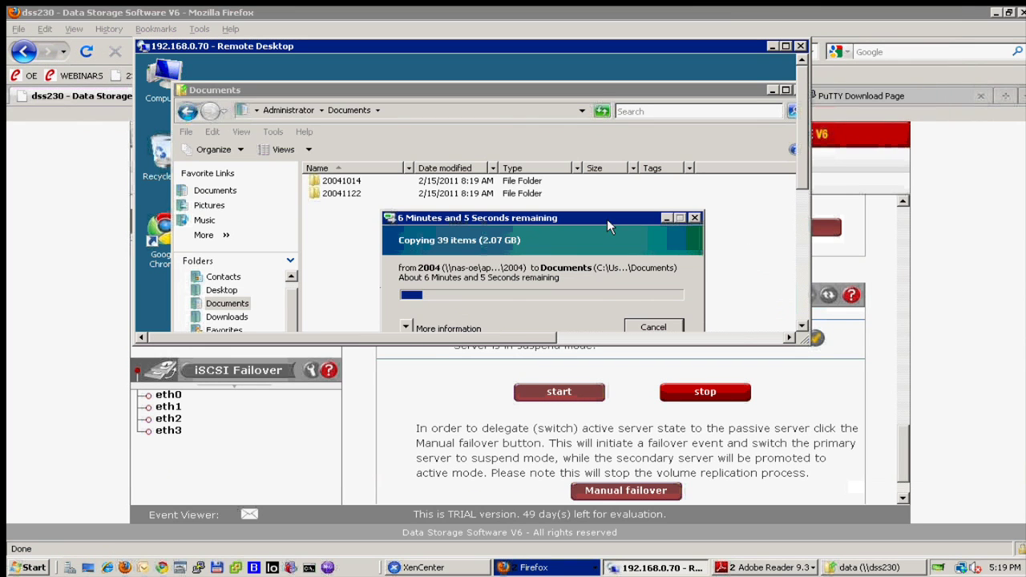
{"action": "left_click", "coordinate": [358, 342]}
{"action": "key", "text": "alt+Tab"}
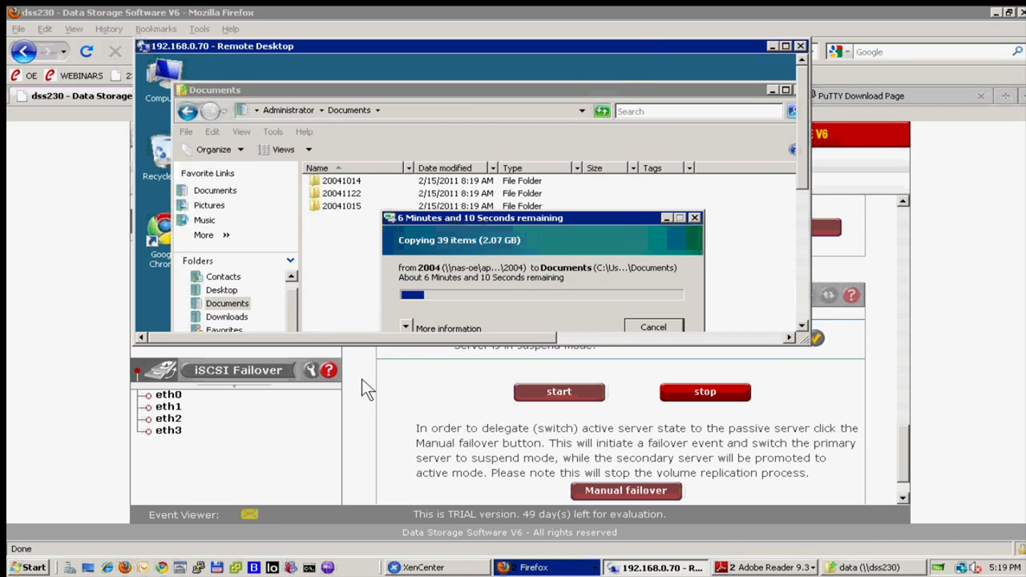
{"action": "left_click", "coordinate": [361, 378]}
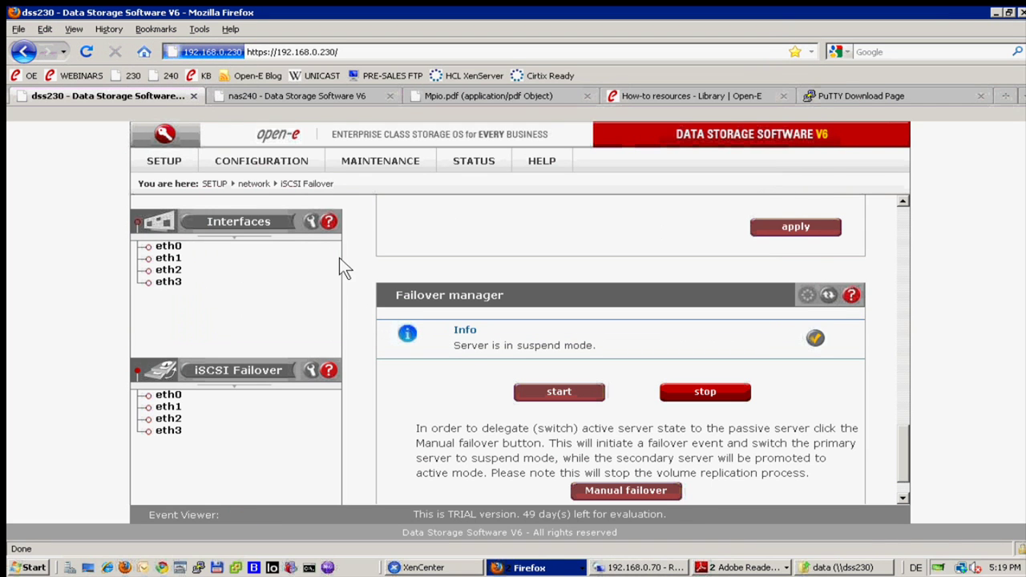
Step: Switch to nas240's failover page and move the copy progress window up and left
{"action": "left_click", "coordinate": [310, 92]}
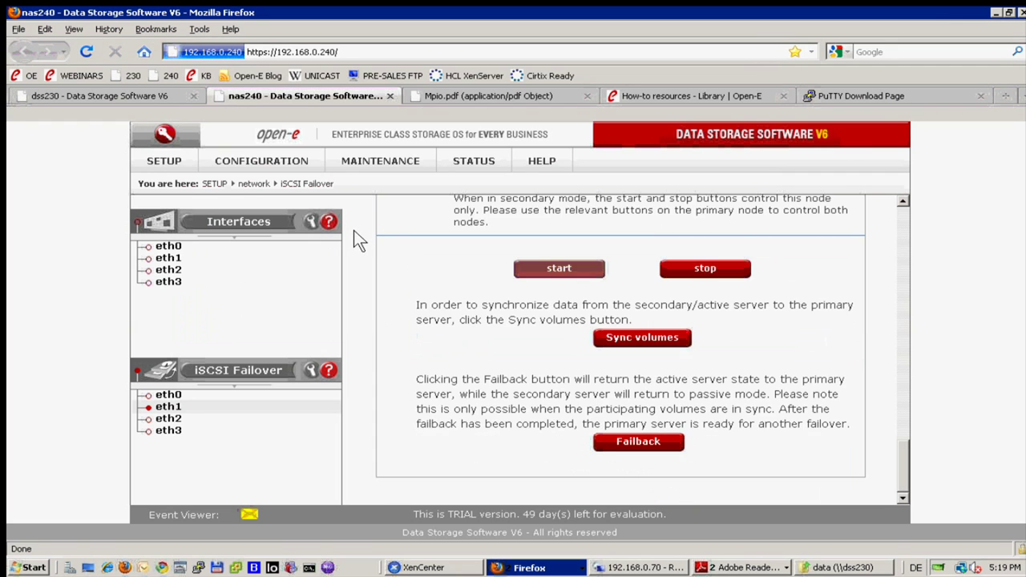
{"action": "scroll", "coordinate": [352, 235], "scroll_direction": "up", "scroll_amount": 5}
{"action": "scroll", "coordinate": [345, 240], "scroll_direction": "up", "scroll_amount": 10}
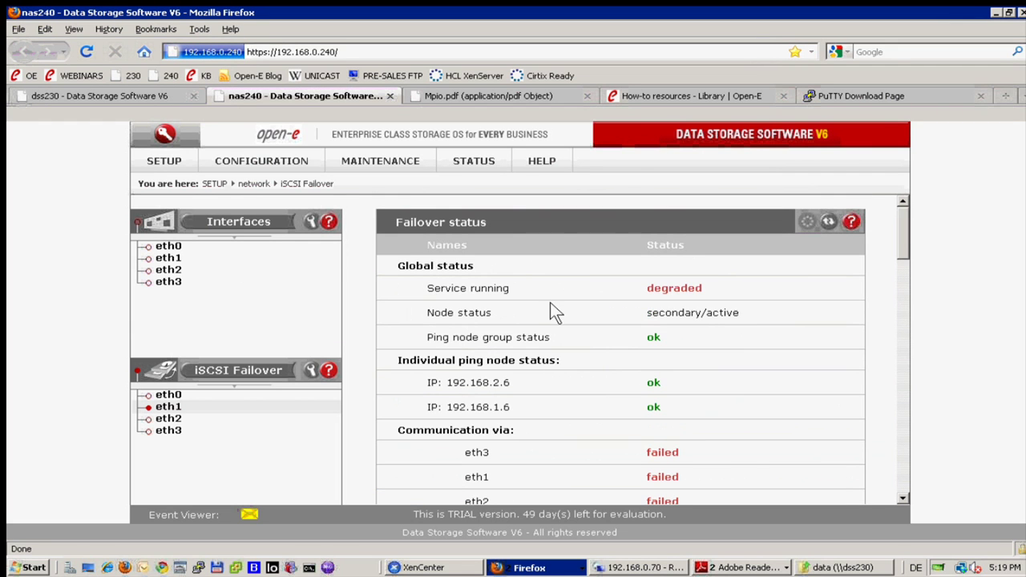
{"action": "scroll", "coordinate": [481, 296], "scroll_direction": "down", "scroll_amount": 3}
{"action": "key", "text": "alt+Tab"}
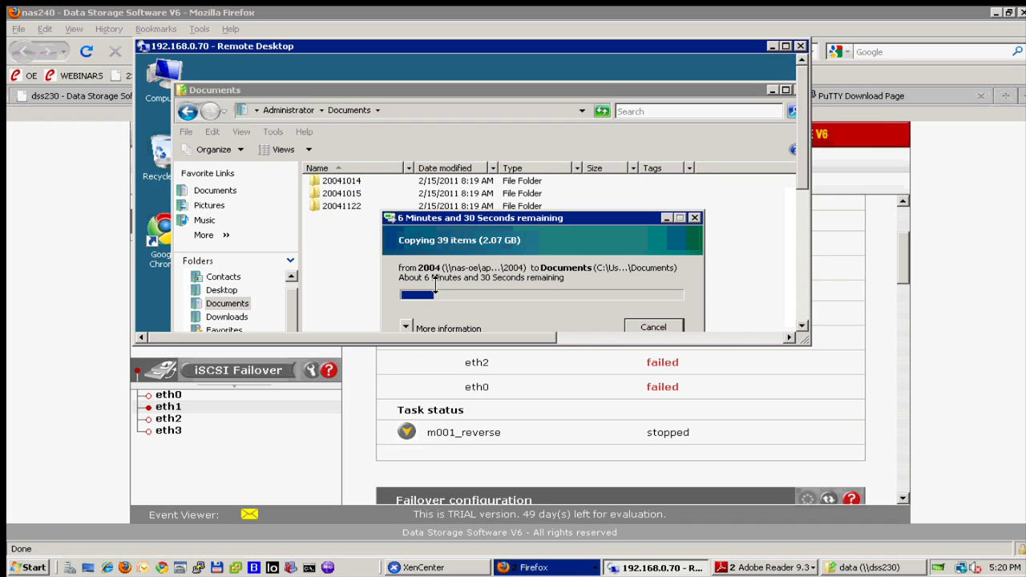
{"action": "left_click_drag", "start_coordinate": [510, 225], "coordinate": [485, 151]}
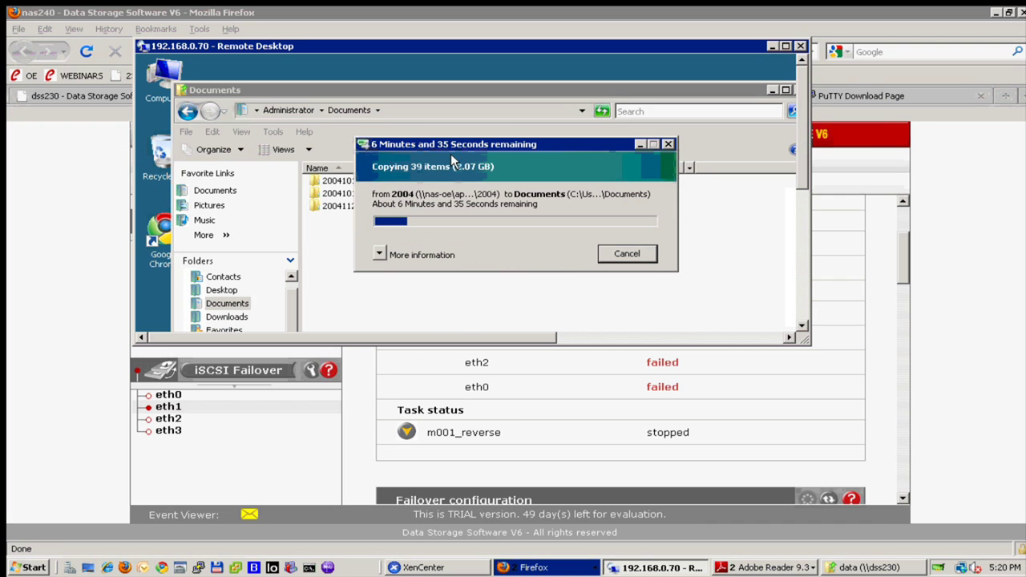
{"action": "left_click", "coordinate": [375, 355]}
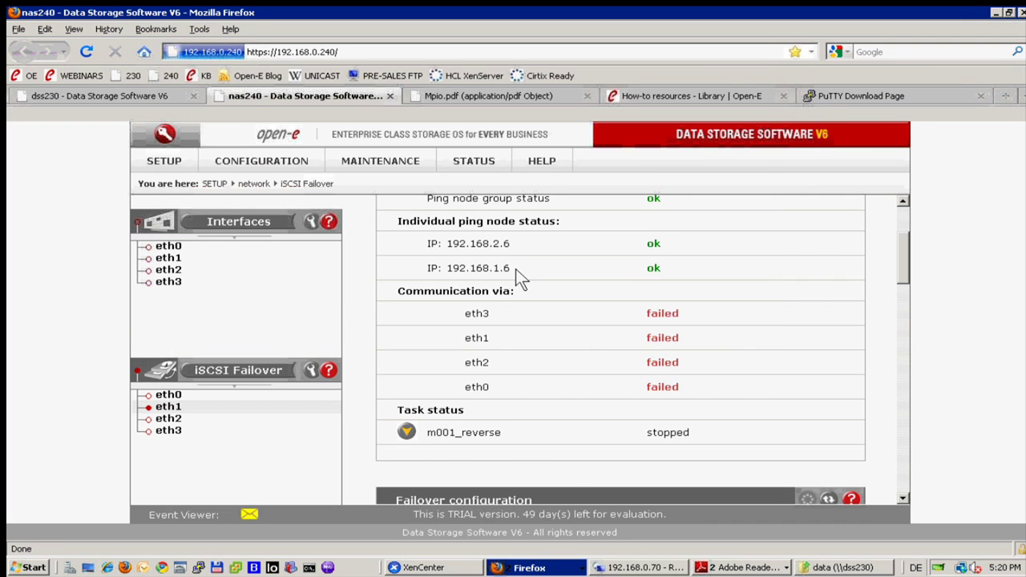
Step: Run Sync volumes on nas240 and watch the m001_reverse task in Task status
{"action": "scroll", "coordinate": [515, 269], "scroll_direction": "down", "scroll_amount": 8}
{"action": "scroll", "coordinate": [516, 276], "scroll_direction": "down", "scroll_amount": 12}
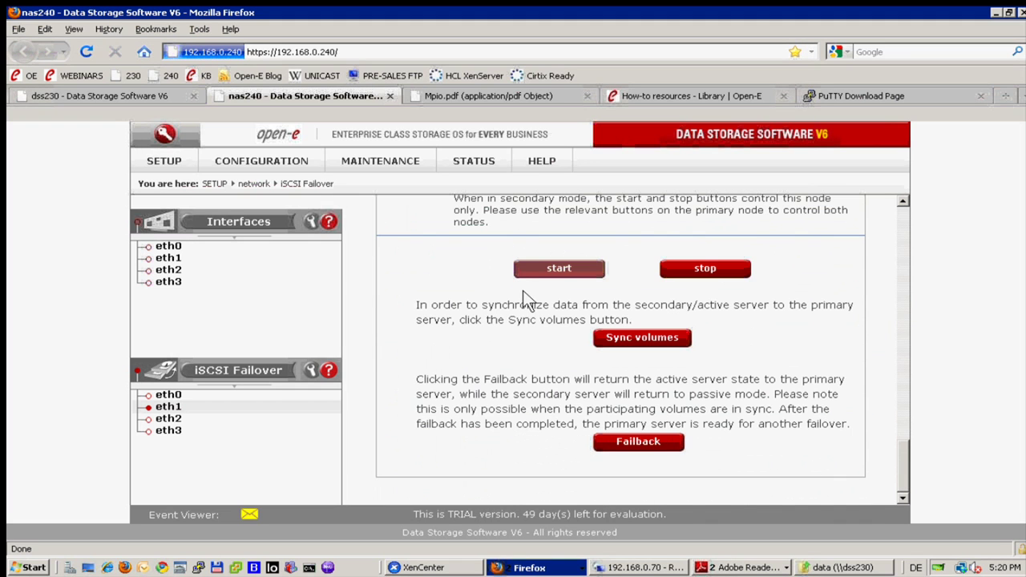
{"action": "scroll", "coordinate": [589, 332], "scroll_direction": "up", "scroll_amount": 3}
{"action": "scroll", "coordinate": [633, 393], "scroll_direction": "down", "scroll_amount": 1}
{"action": "left_click", "coordinate": [626, 417]}
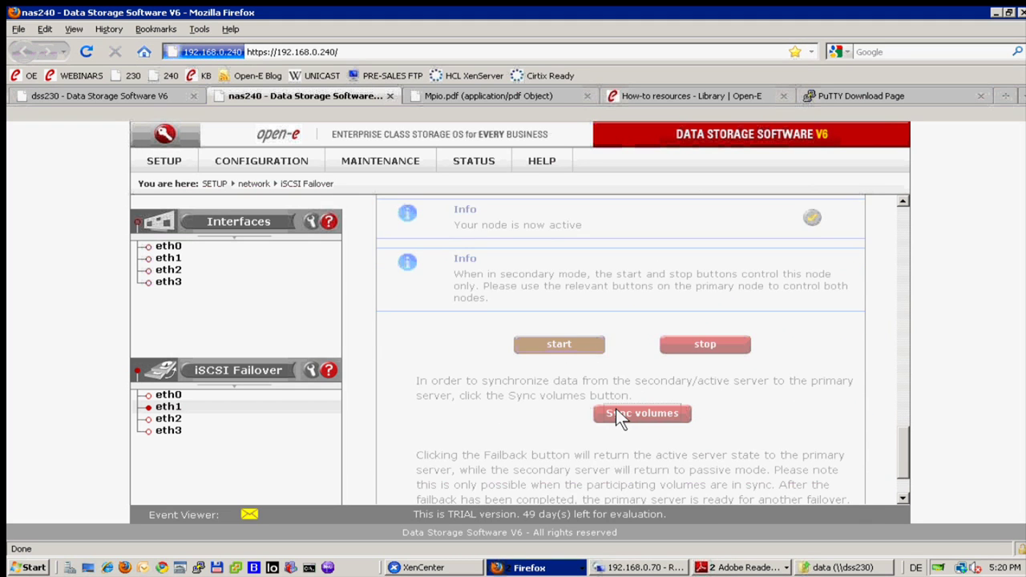
{"action": "scroll", "coordinate": [360, 282], "scroll_direction": "up", "scroll_amount": 8}
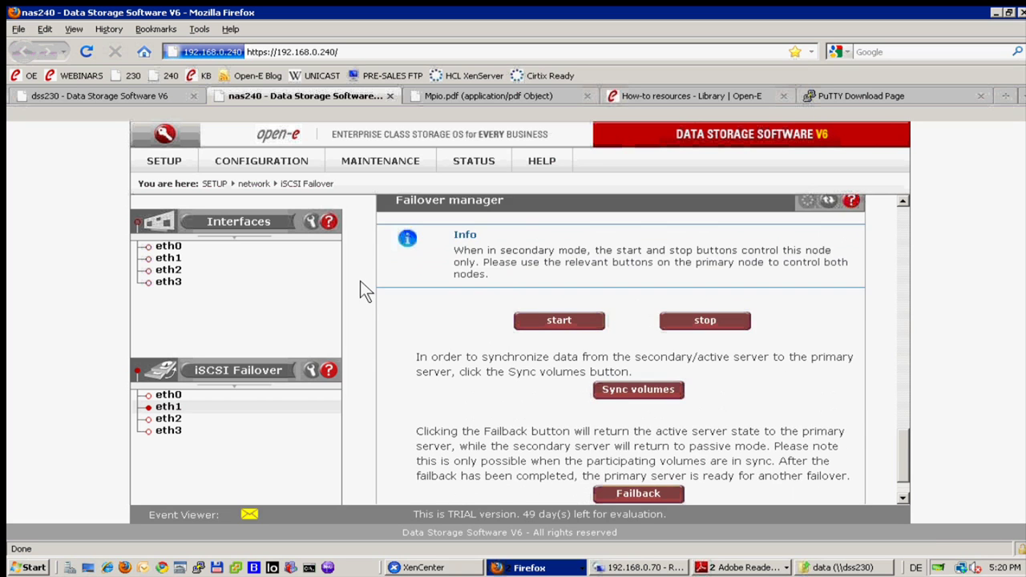
{"action": "scroll", "coordinate": [360, 282], "scroll_direction": "up", "scroll_amount": 5}
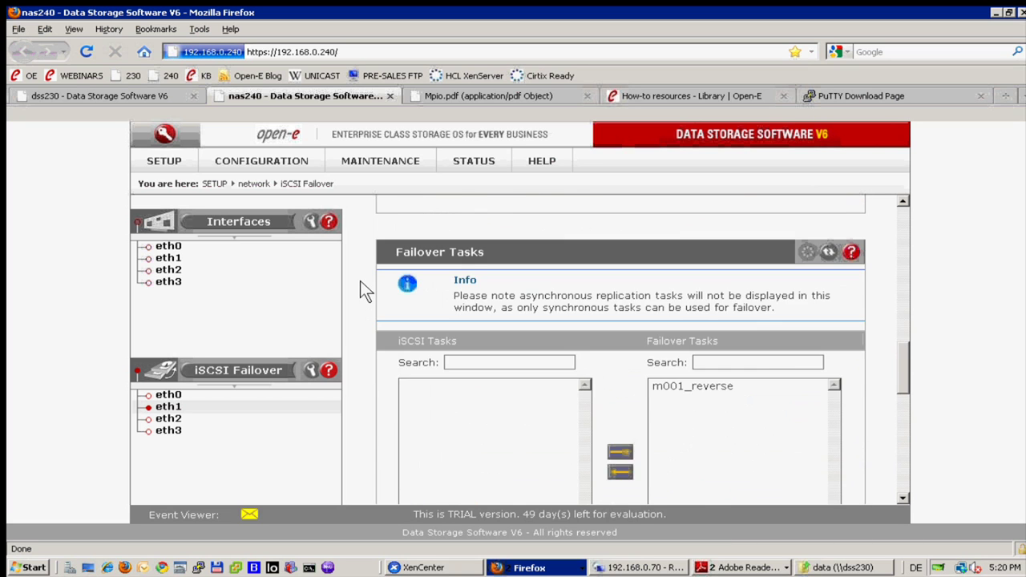
{"action": "scroll", "coordinate": [360, 282], "scroll_direction": "up", "scroll_amount": 3}
{"action": "scroll", "coordinate": [360, 281], "scroll_direction": "up", "scroll_amount": 5}
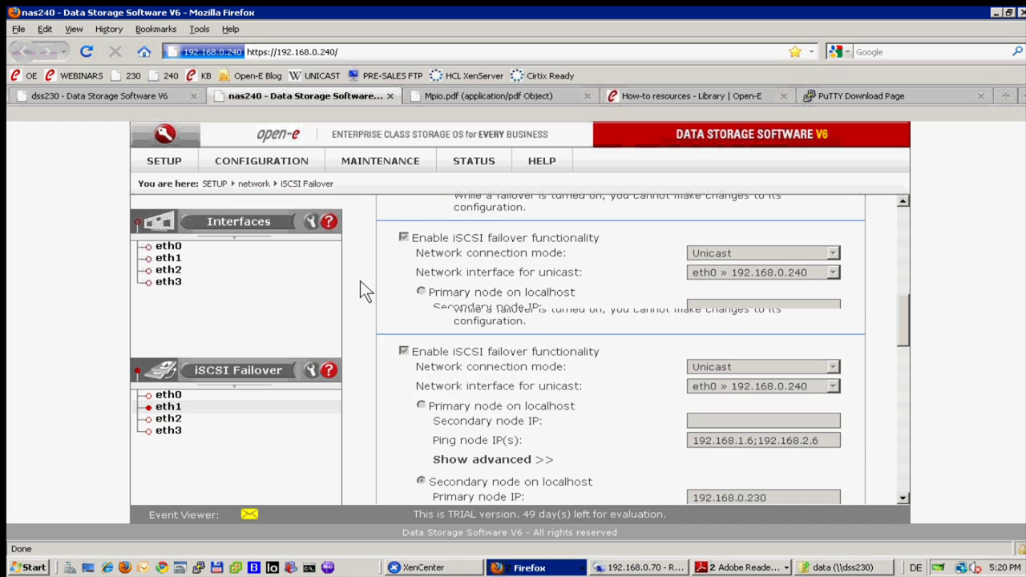
{"action": "scroll", "coordinate": [504, 314], "scroll_direction": "down", "scroll_amount": 2}
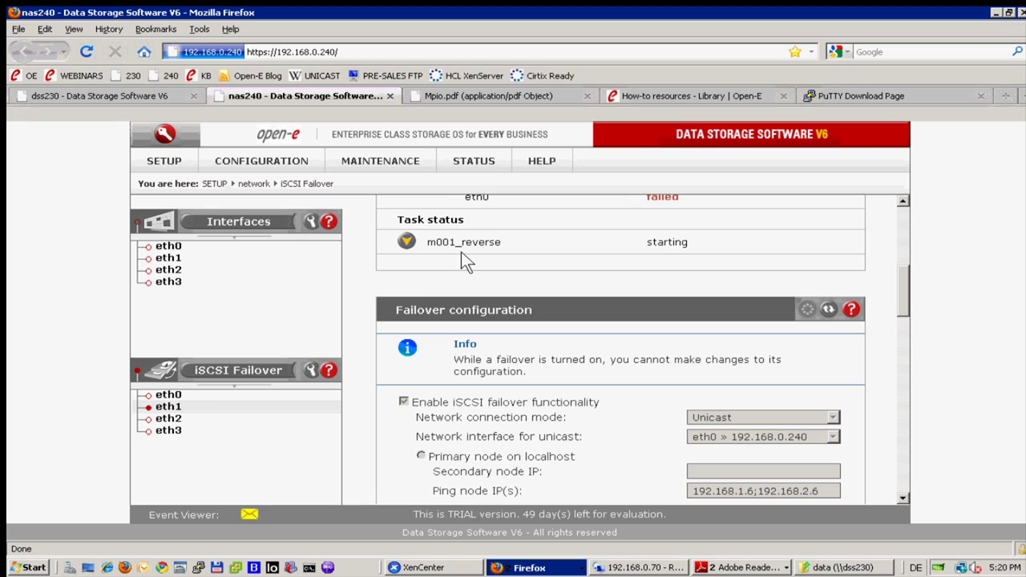
Step: Expand the m001_reverse task details to verify its volumes are Consistent
{"action": "left_click", "coordinate": [408, 243]}
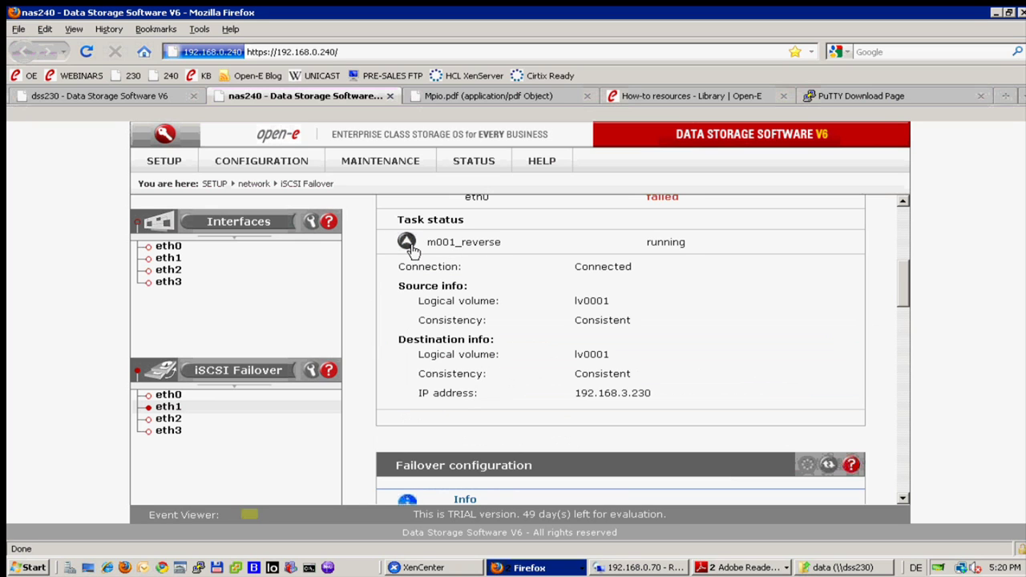
{"action": "left_click", "coordinate": [408, 245]}
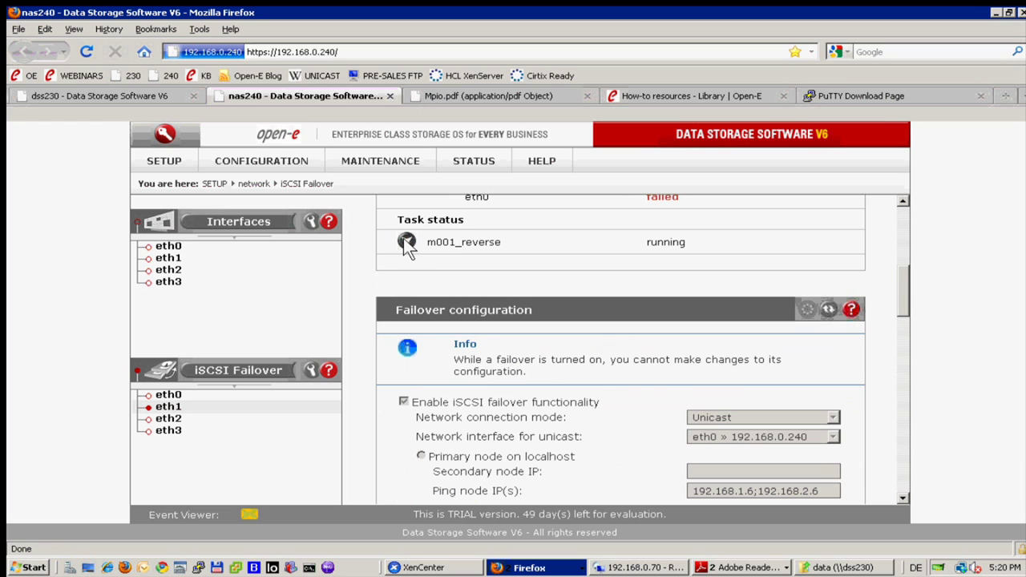
{"action": "left_click", "coordinate": [408, 244]}
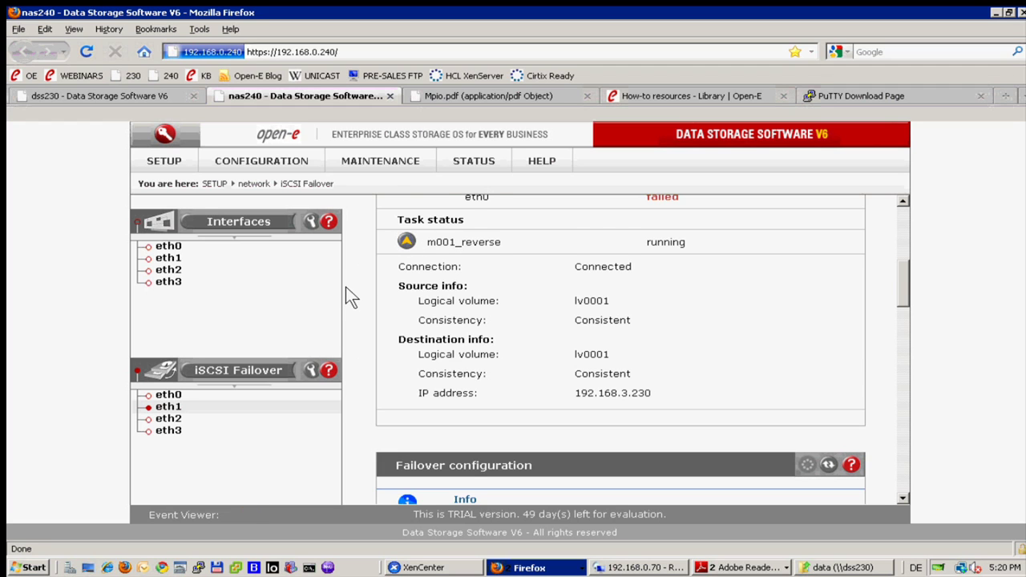
Step: Fail back to the primary, then shorten the Remote Desktop window showing the copy
{"action": "scroll", "coordinate": [345, 286], "scroll_direction": "down", "scroll_amount": 4}
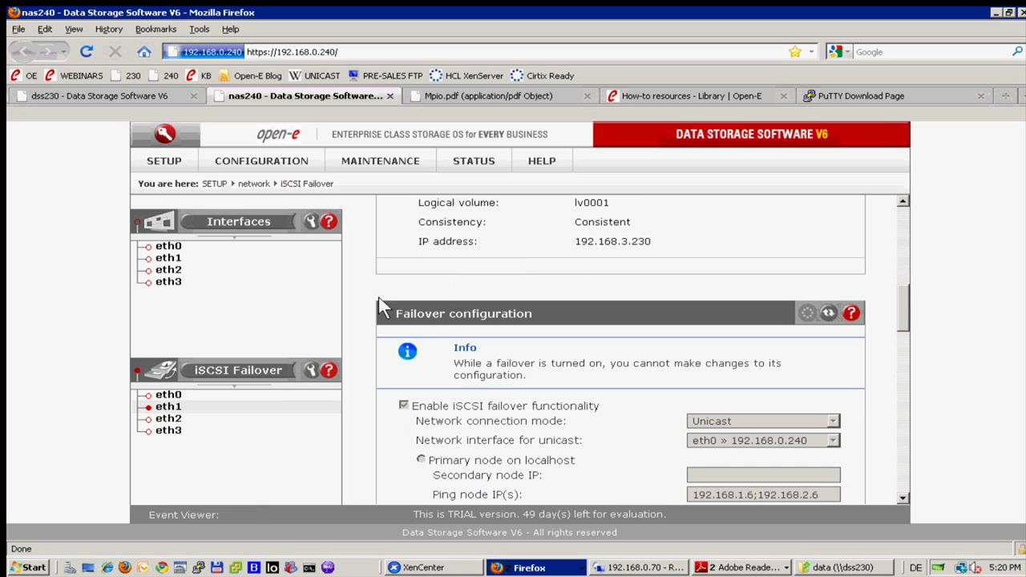
{"action": "scroll", "coordinate": [361, 300], "scroll_direction": "down", "scroll_amount": 15}
{"action": "scroll", "coordinate": [348, 308], "scroll_direction": "down", "scroll_amount": 7}
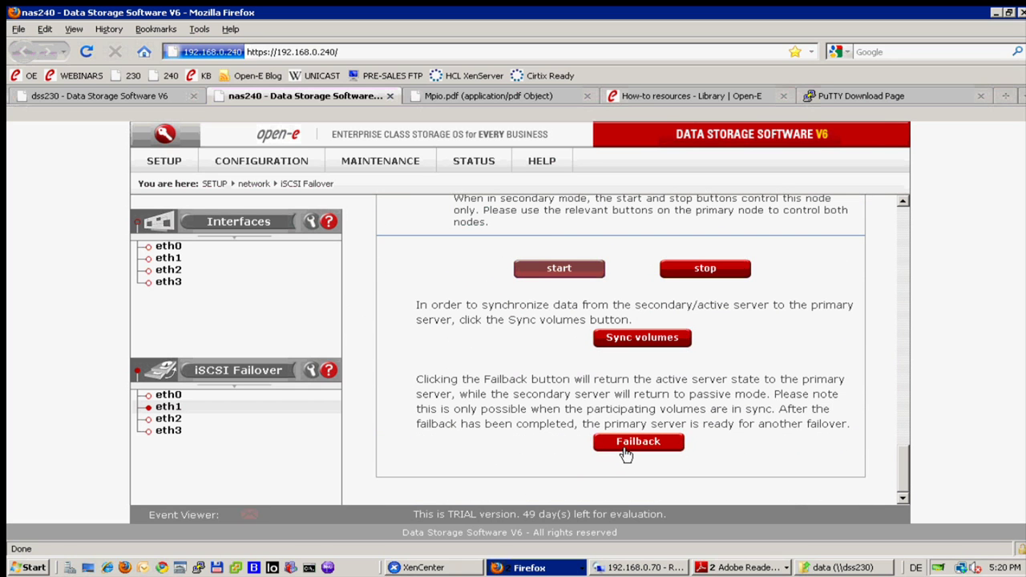
{"action": "left_click", "coordinate": [619, 443]}
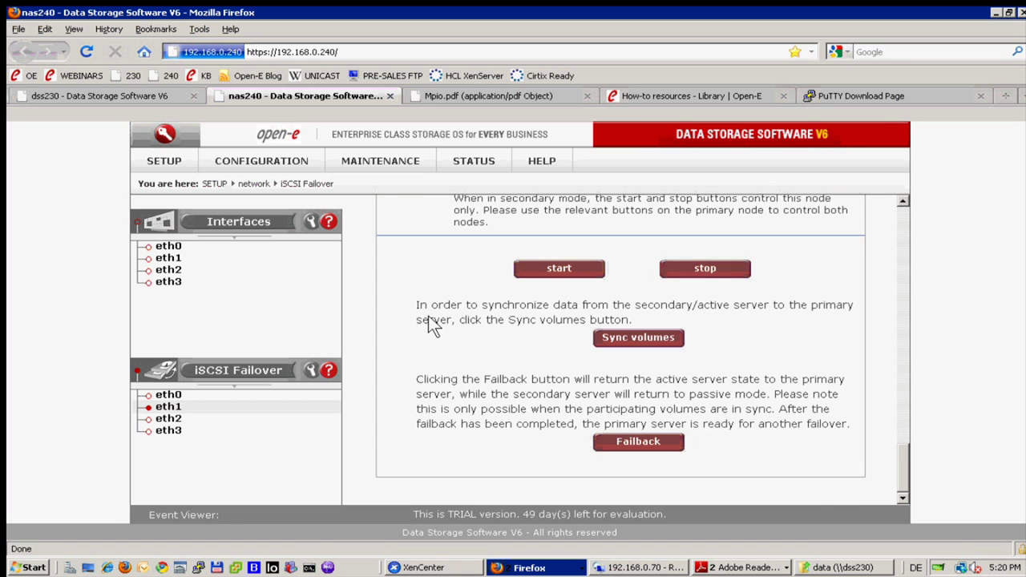
{"action": "key", "text": "alt+Tab"}
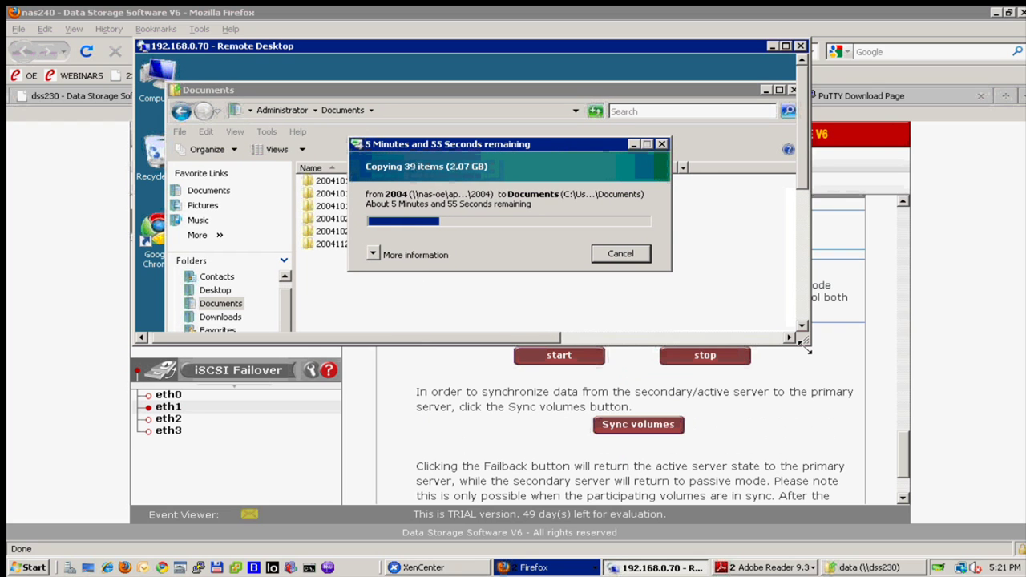
{"action": "left_click_drag", "start_coordinate": [812, 346], "coordinate": [799, 260]}
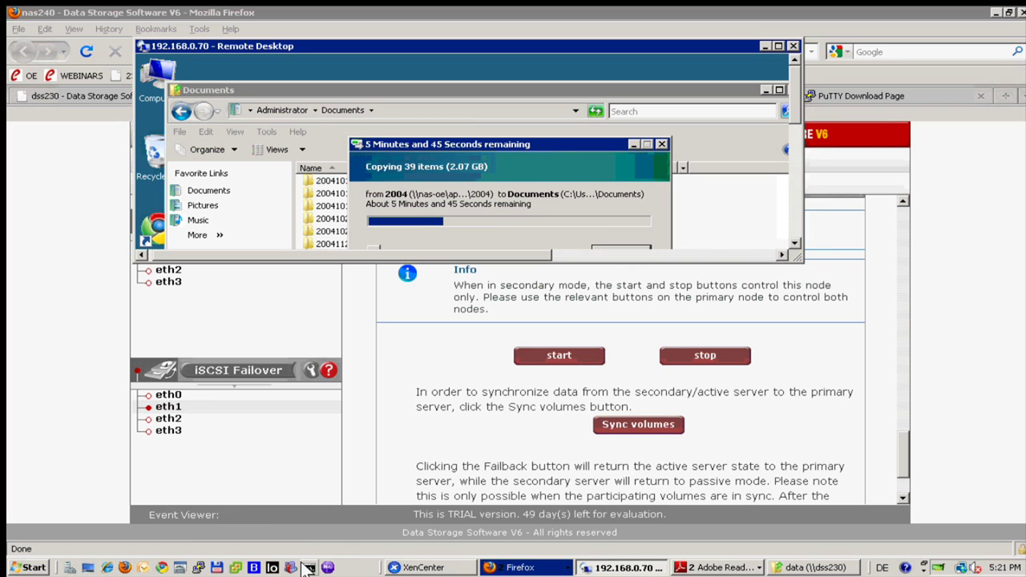
Step: Log into xenserver-demo as root via PuTTY session 7 and run ping 192.168.10.250
{"action": "left_click", "coordinate": [198, 567]}
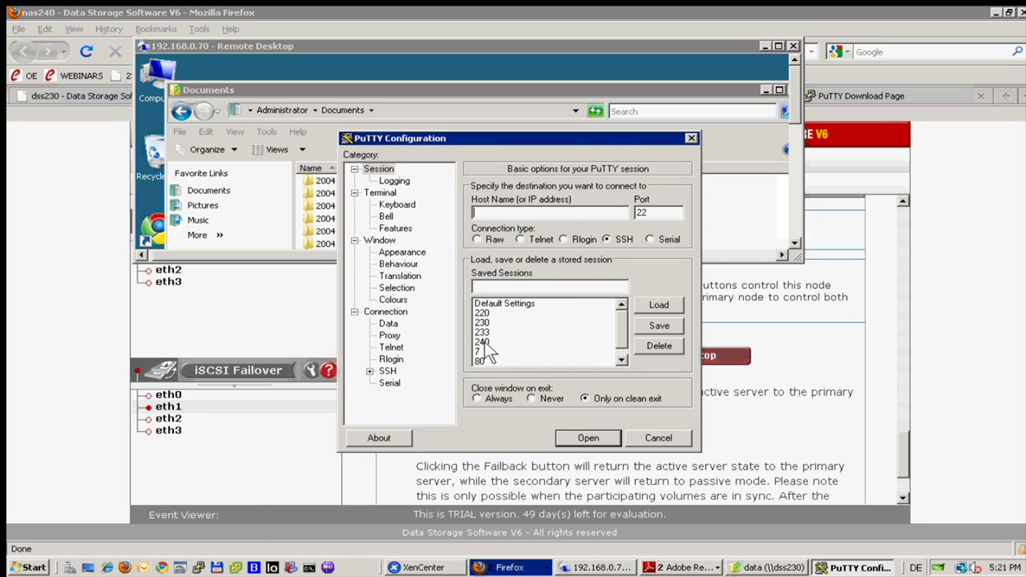
{"action": "double_click", "coordinate": [483, 351]}
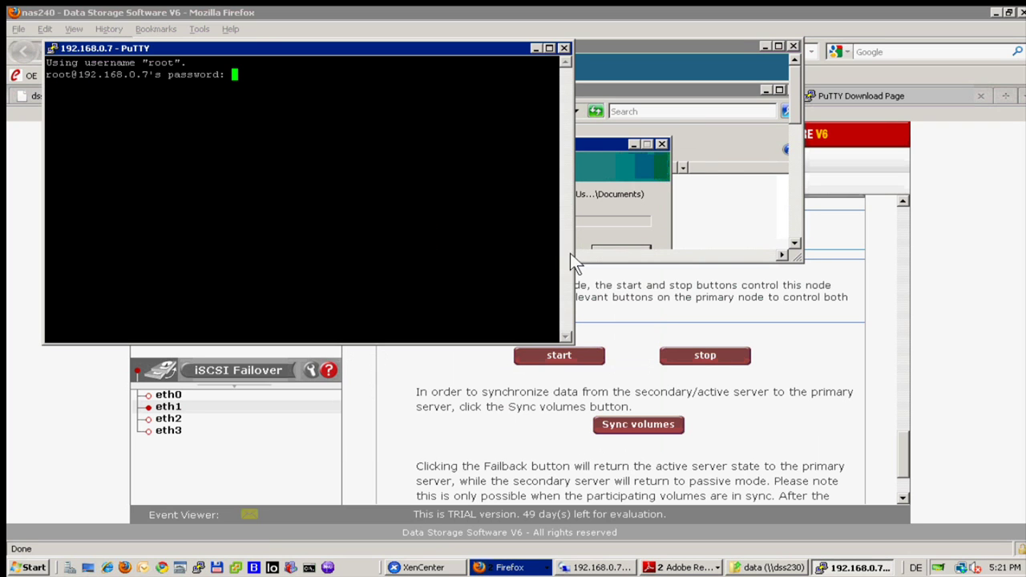
{"action": "left_click_drag", "start_coordinate": [572, 252], "coordinate": [491, 252]}
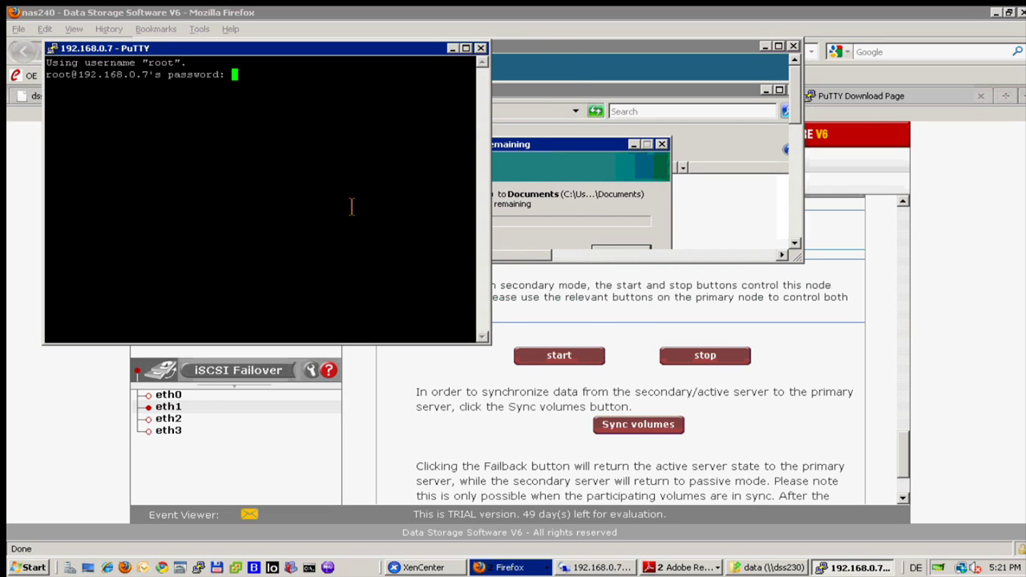
{"action": "key", "text": "Return"}
{"action": "key", "text": "Return"}
{"action": "key", "text": "Return"}
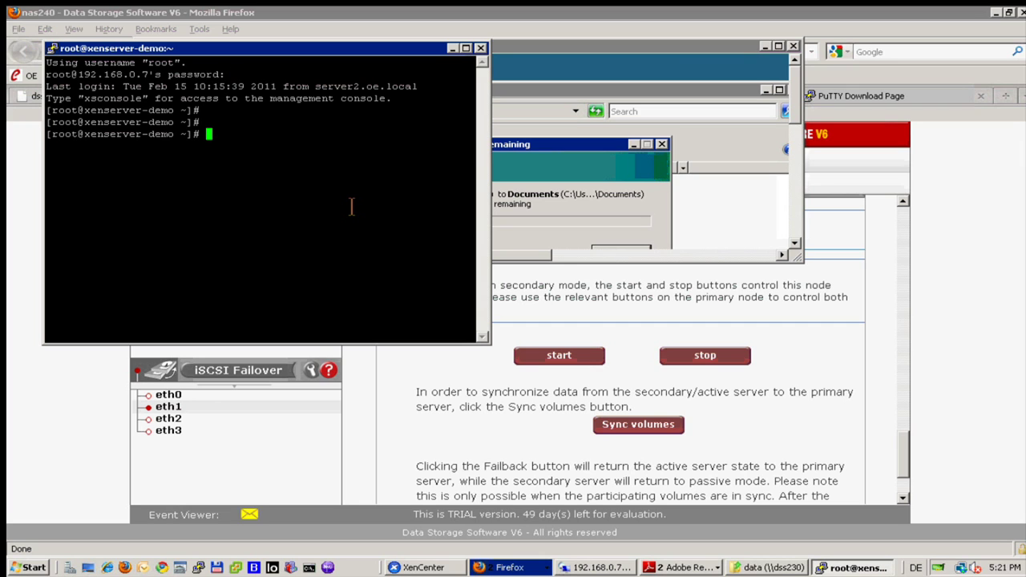
{"action": "type", "text": "ping 192.168"}
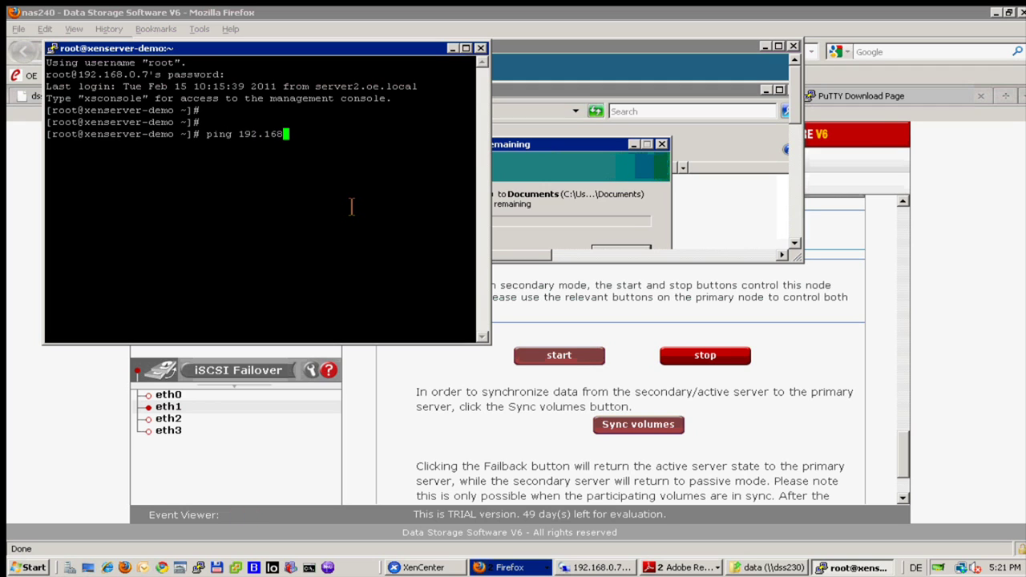
{"action": "type", "text": ".10.250"}
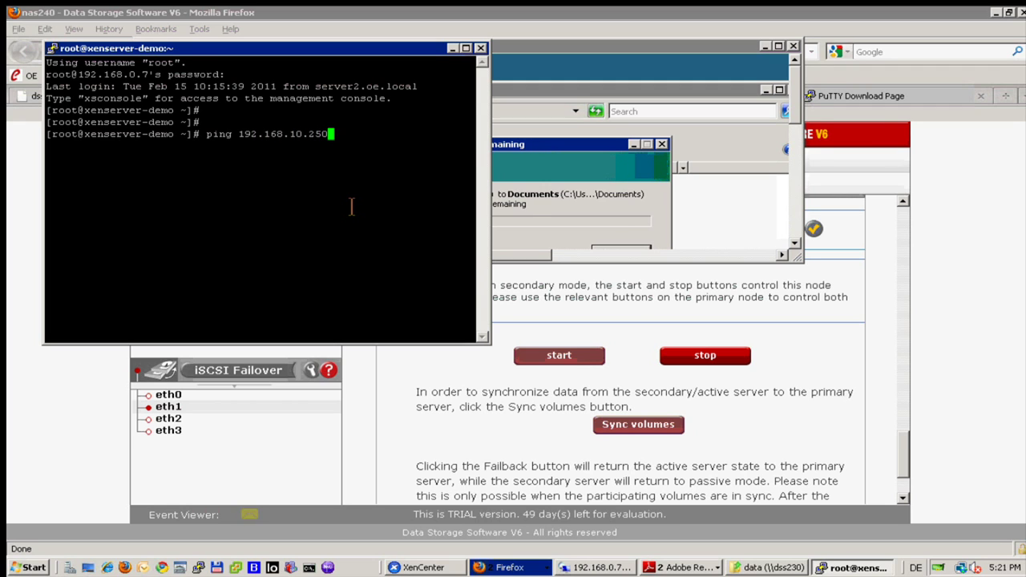
{"action": "key", "text": "Return"}
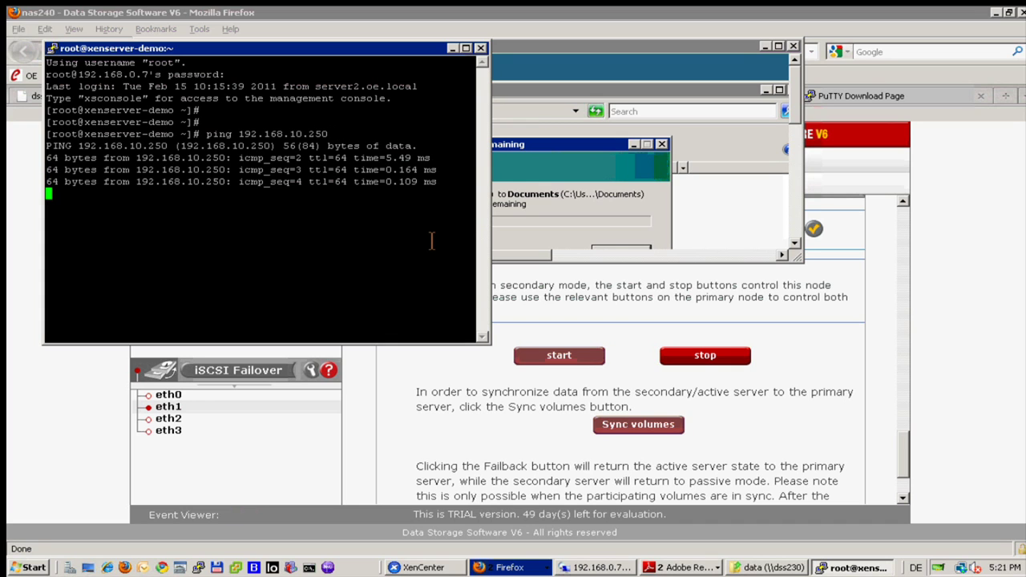
{"action": "left_click", "coordinate": [504, 215]}
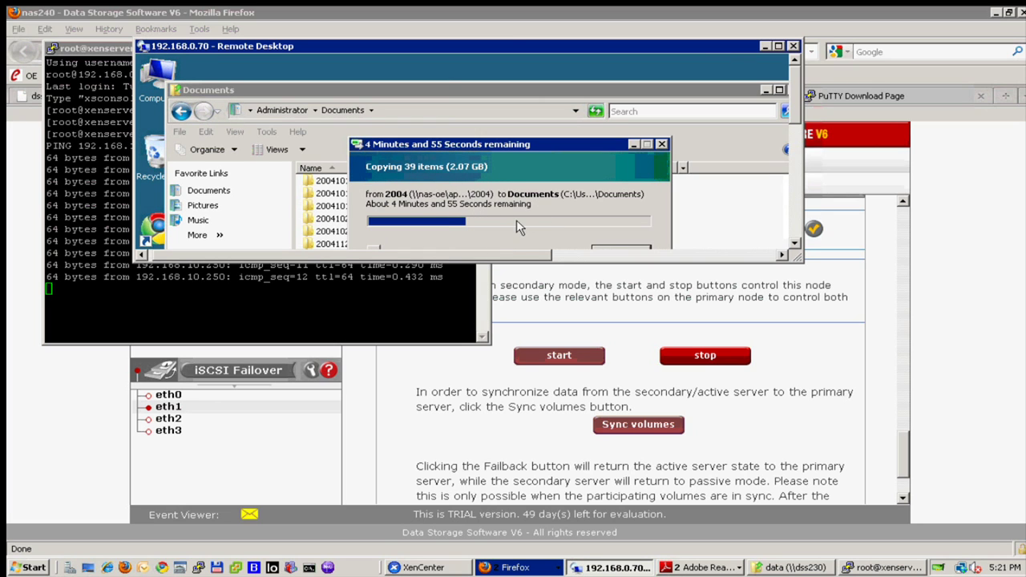
Step: Bring up dss230's console and view its Failover status panel showing primary/active
{"action": "left_click", "coordinate": [358, 394]}
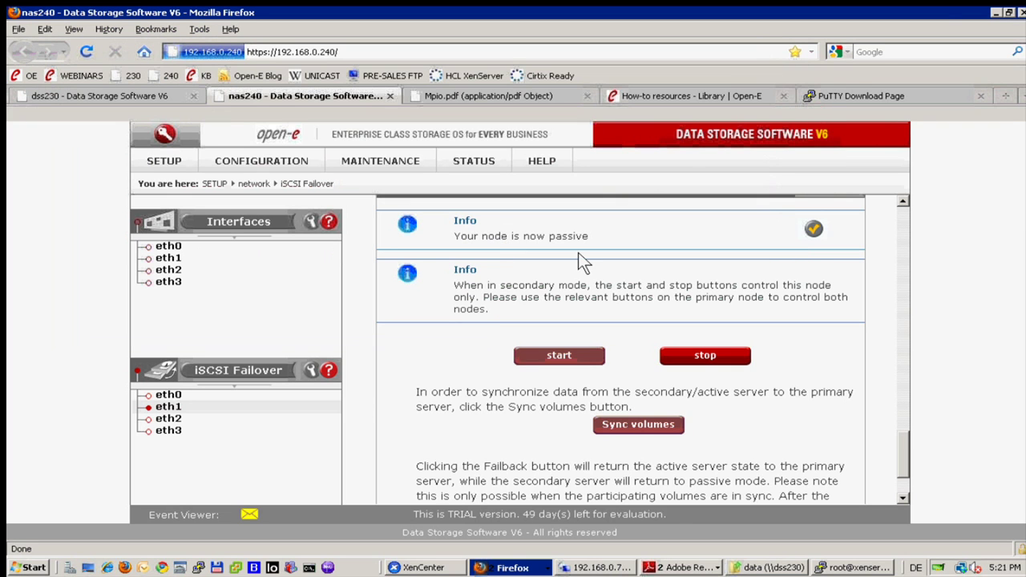
{"action": "left_click", "coordinate": [151, 95]}
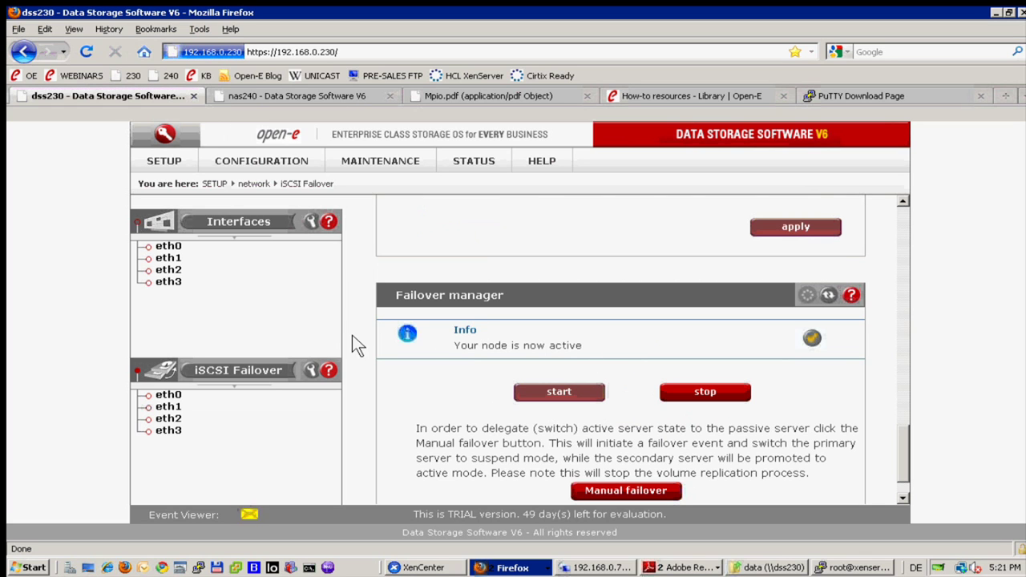
{"action": "scroll", "coordinate": [357, 334], "scroll_direction": "up", "scroll_amount": 15}
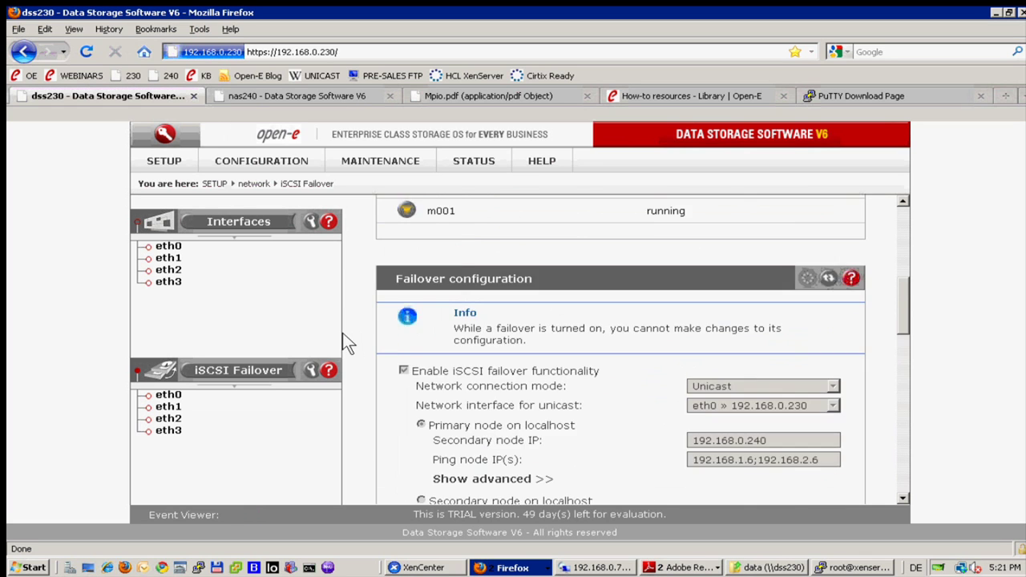
{"action": "scroll", "coordinate": [357, 337], "scroll_direction": "up", "scroll_amount": 3}
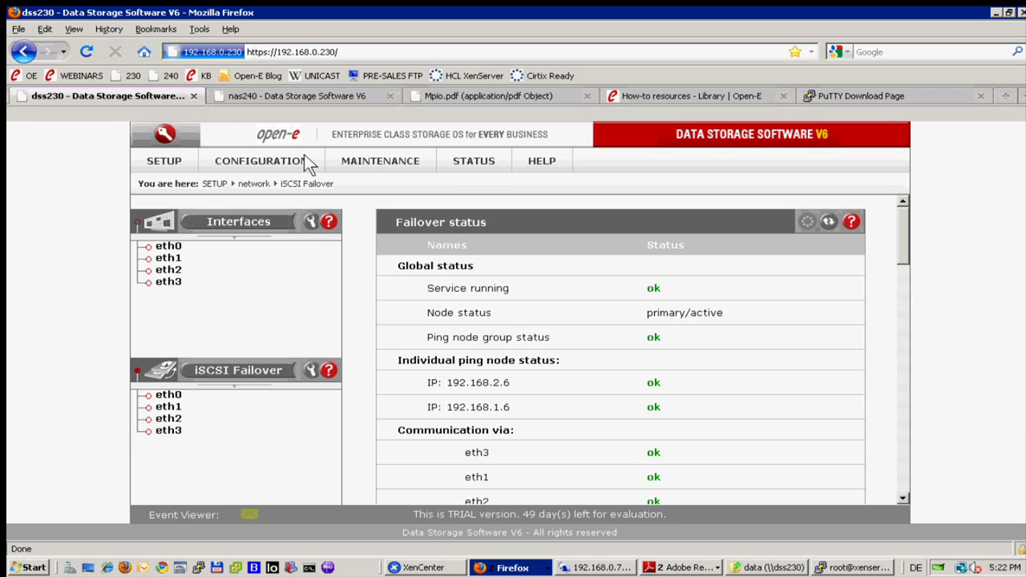
Step: Cancel a dss230 restart from MAINTENANCE > shutdown and open MAINTENANCE > software update
{"action": "left_click", "coordinate": [359, 160]}
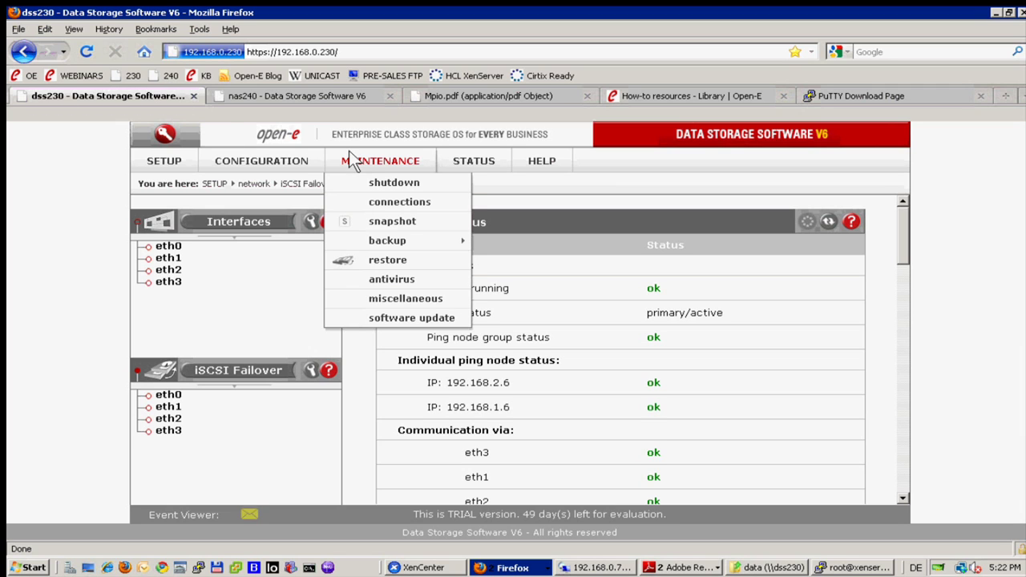
{"action": "left_click", "coordinate": [379, 181]}
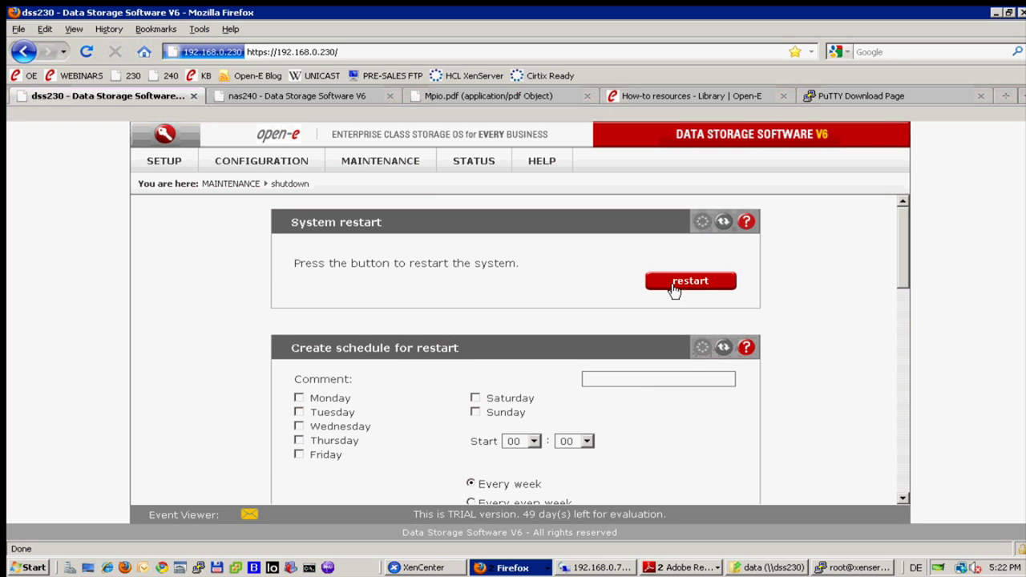
{"action": "left_click", "coordinate": [678, 285]}
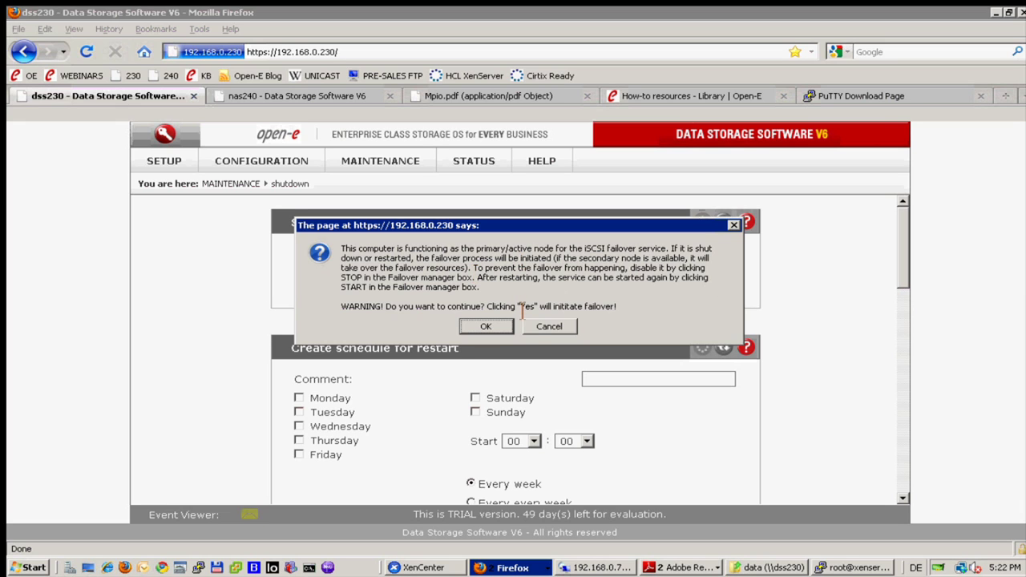
{"action": "left_click", "coordinate": [535, 323]}
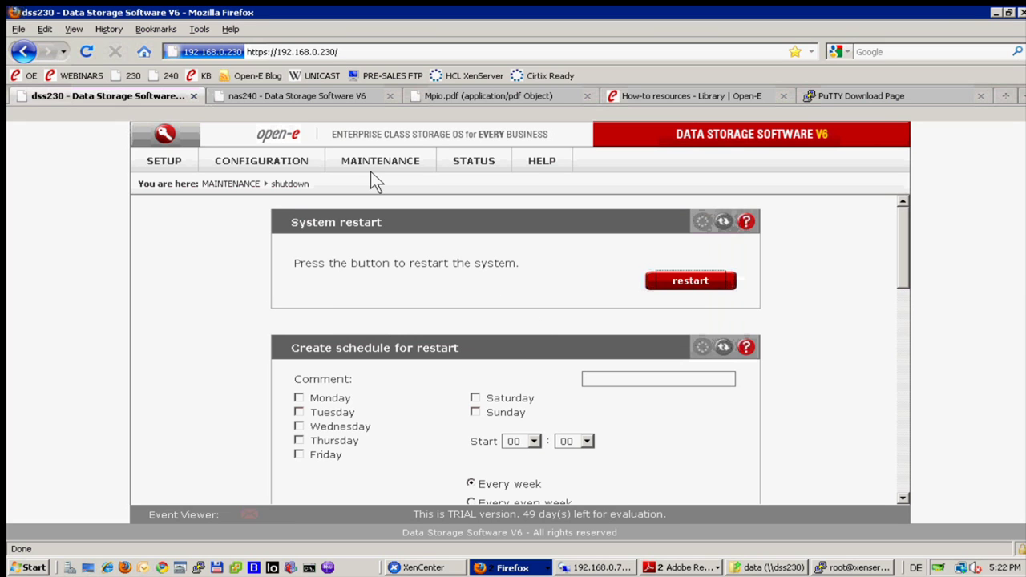
{"action": "mouse_move", "coordinate": [368, 159]}
{"action": "left_click", "coordinate": [391, 313]}
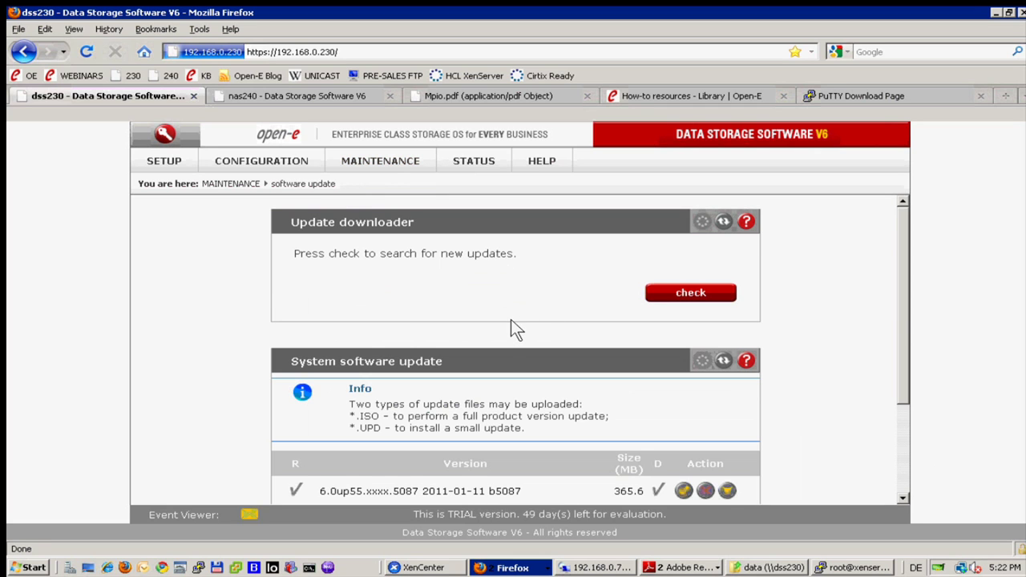
Step: Activate build 6.0up55.xxxx.5087 as dss230's default version, confirming with OK
{"action": "scroll", "coordinate": [509, 320], "scroll_direction": "down", "scroll_amount": 3}
{"action": "scroll", "coordinate": [541, 379], "scroll_direction": "down", "scroll_amount": 1}
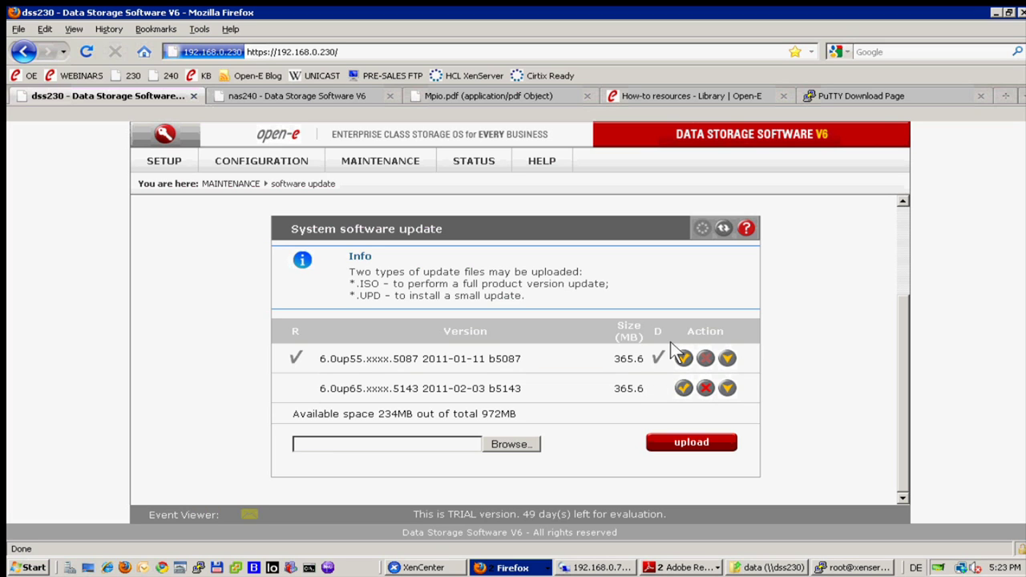
{"action": "left_click", "coordinate": [684, 389]}
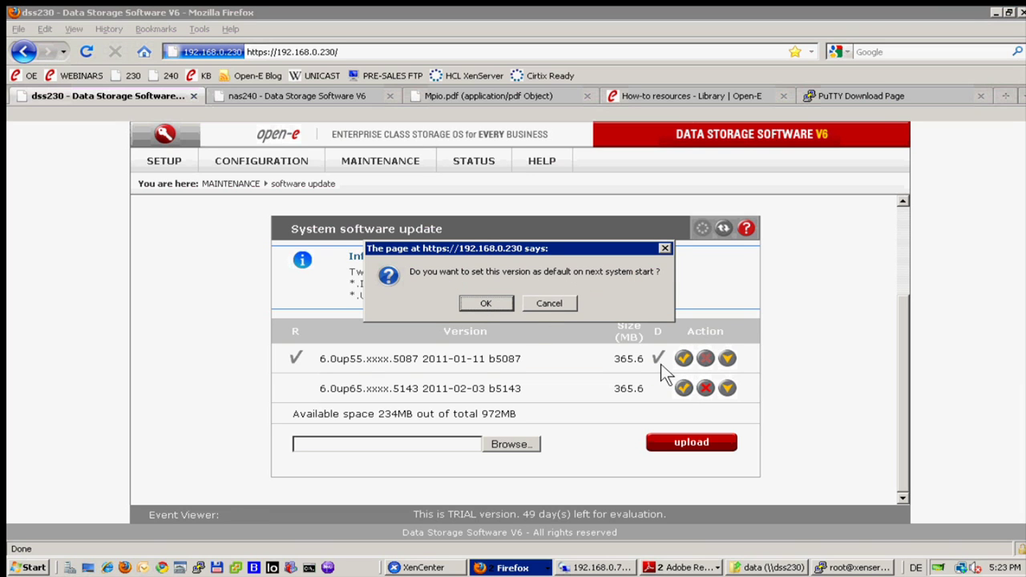
{"action": "left_click", "coordinate": [484, 303]}
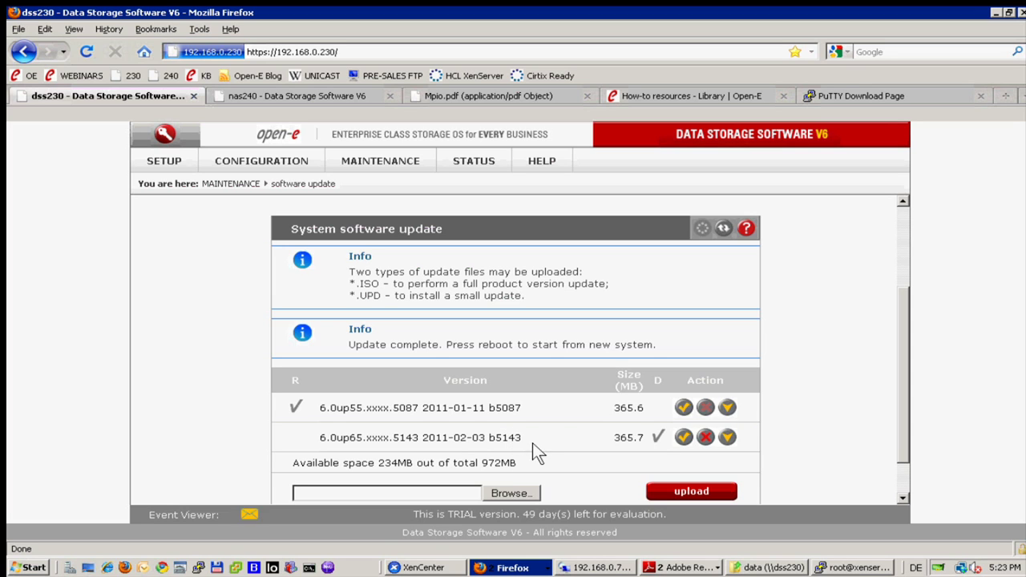
{"action": "left_click", "coordinate": [683, 408]}
{"action": "left_click", "coordinate": [485, 298]}
Step: Start restarting dss230 from Maintenance > shutdown, then open a new Command Prompt
{"action": "mouse_move", "coordinate": [345, 159]}
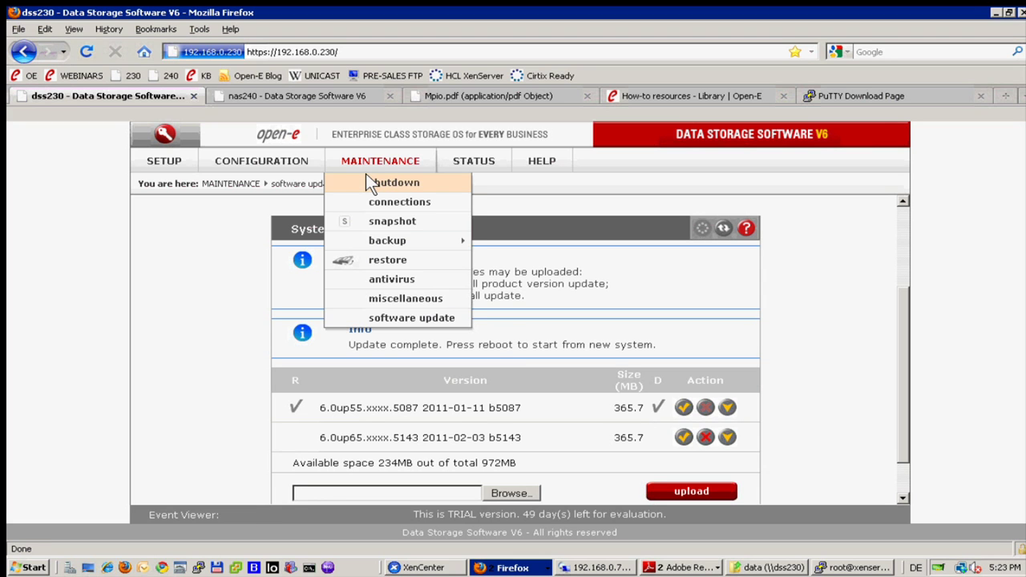
{"action": "left_click", "coordinate": [369, 180]}
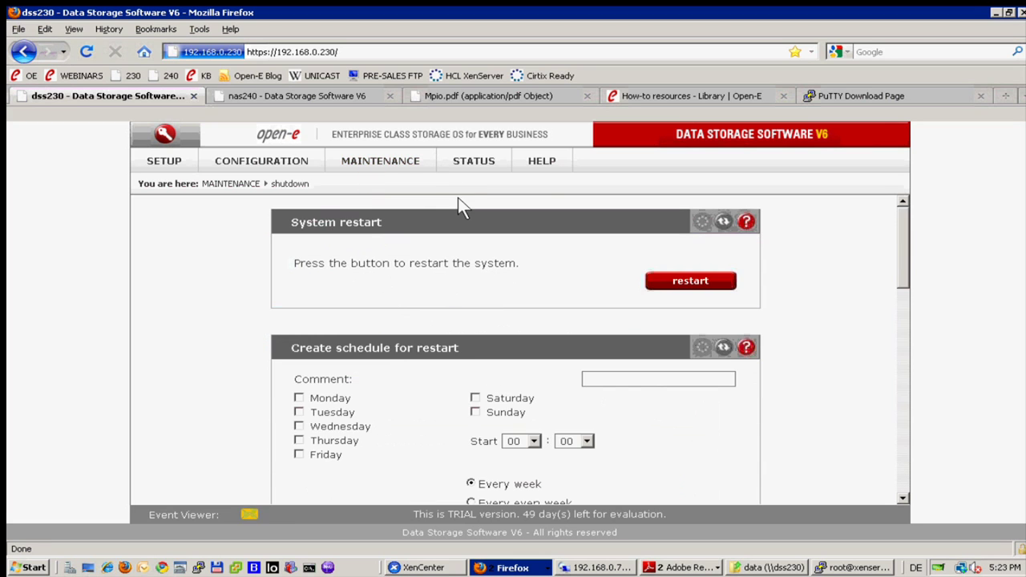
{"action": "left_click", "coordinate": [677, 287]}
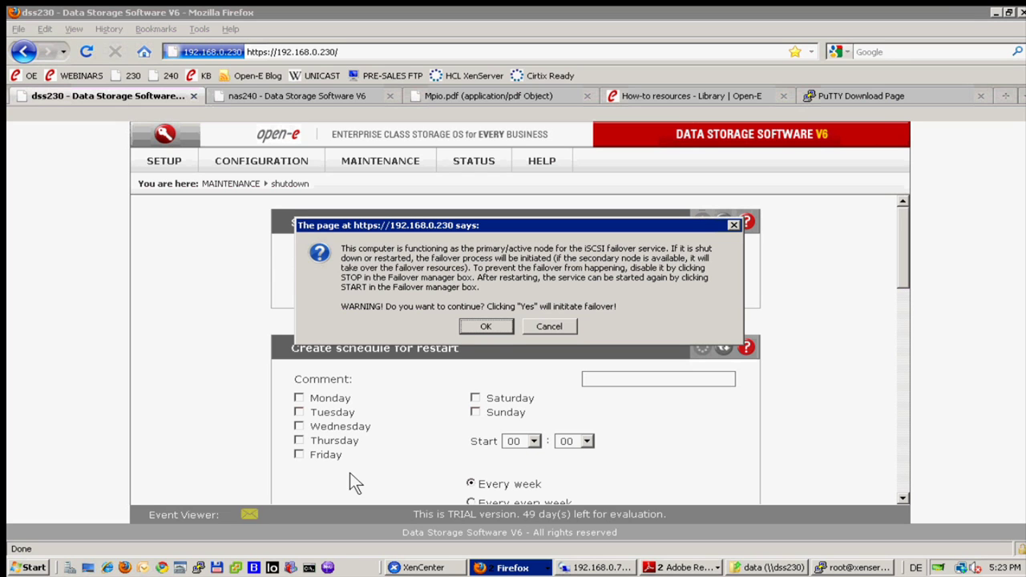
{"action": "left_click", "coordinate": [309, 567]}
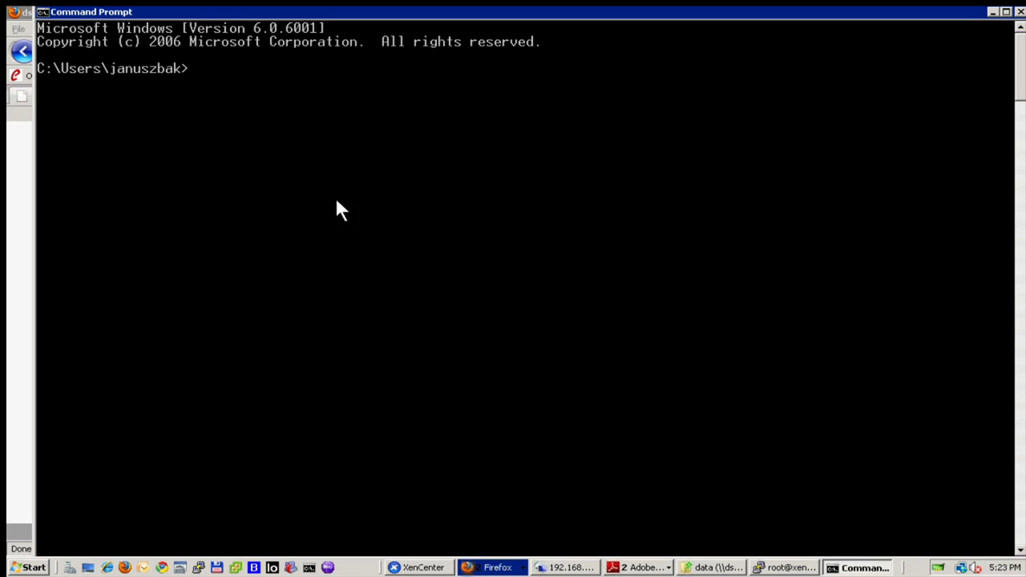
Step: Run ping 192.168.0.230 -t, accept the failover and connected SMB user warnings, and maximize the prompt
{"action": "type", "text": "ping 19"}
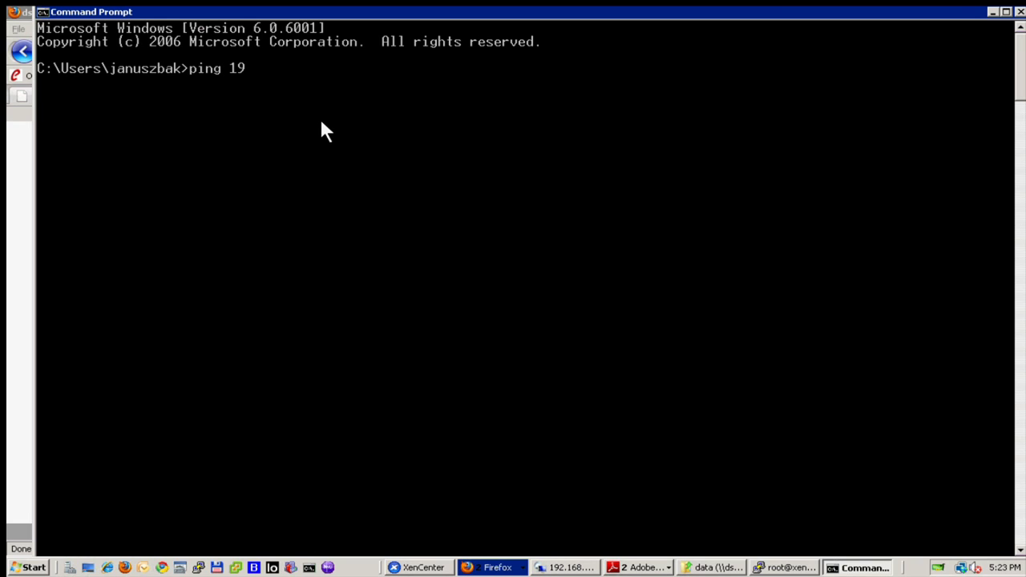
{"action": "type", "text": "2.168.0.230 -t"}
{"action": "key", "text": "Return"}
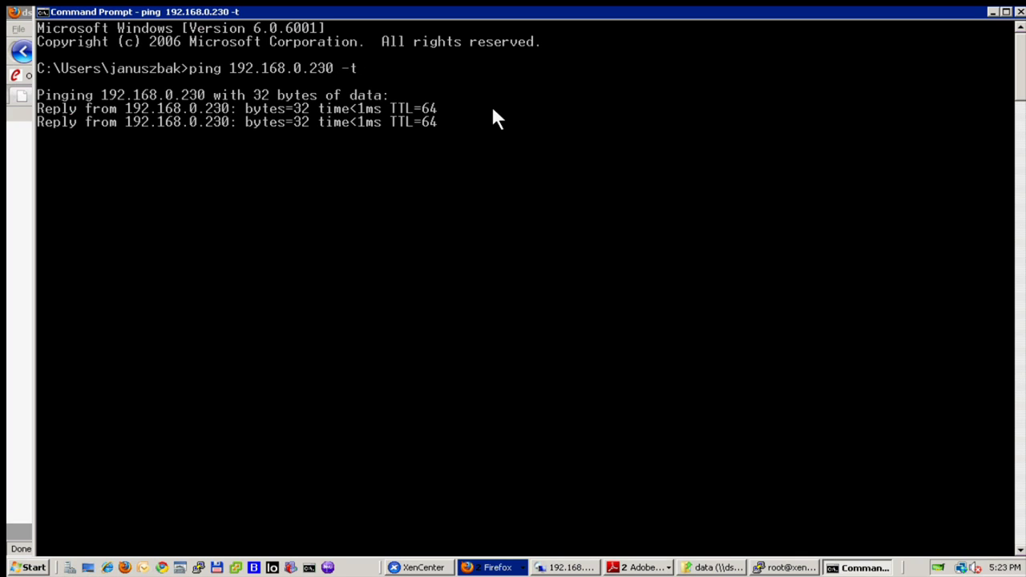
{"action": "key", "text": "alt+Tab"}
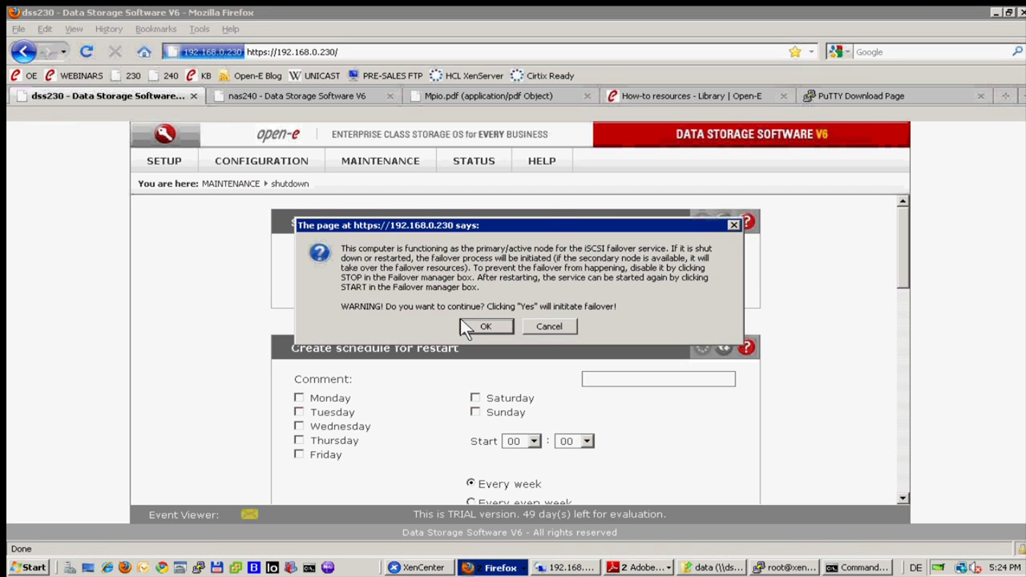
{"action": "left_click", "coordinate": [479, 324]}
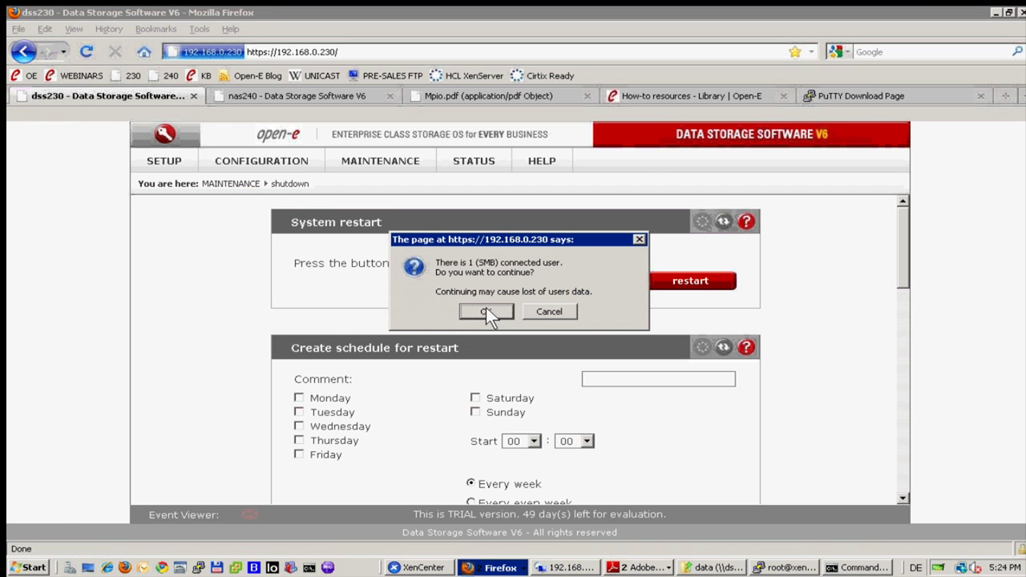
{"action": "left_click", "coordinate": [486, 312]}
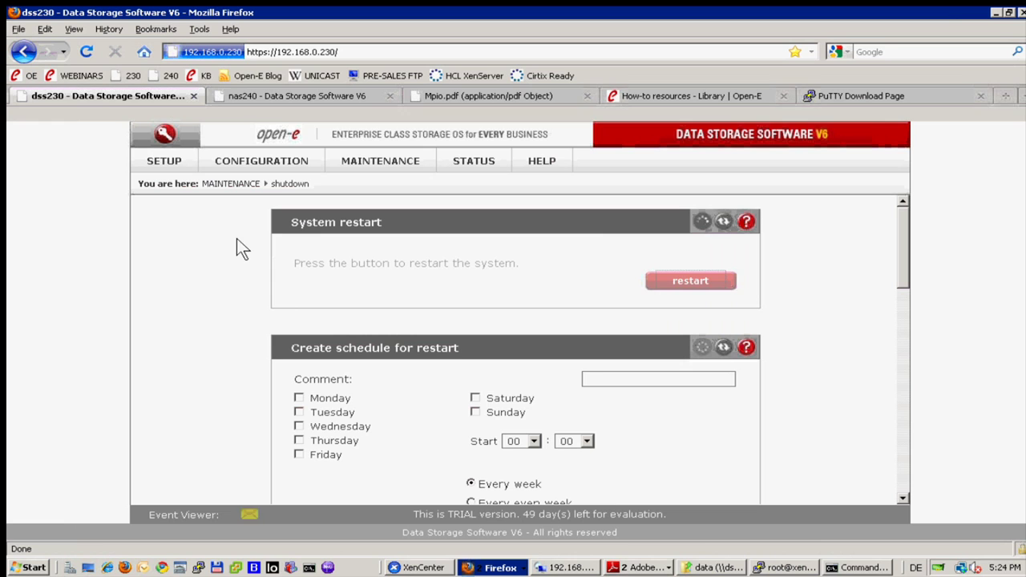
{"action": "key", "text": "alt+Tab"}
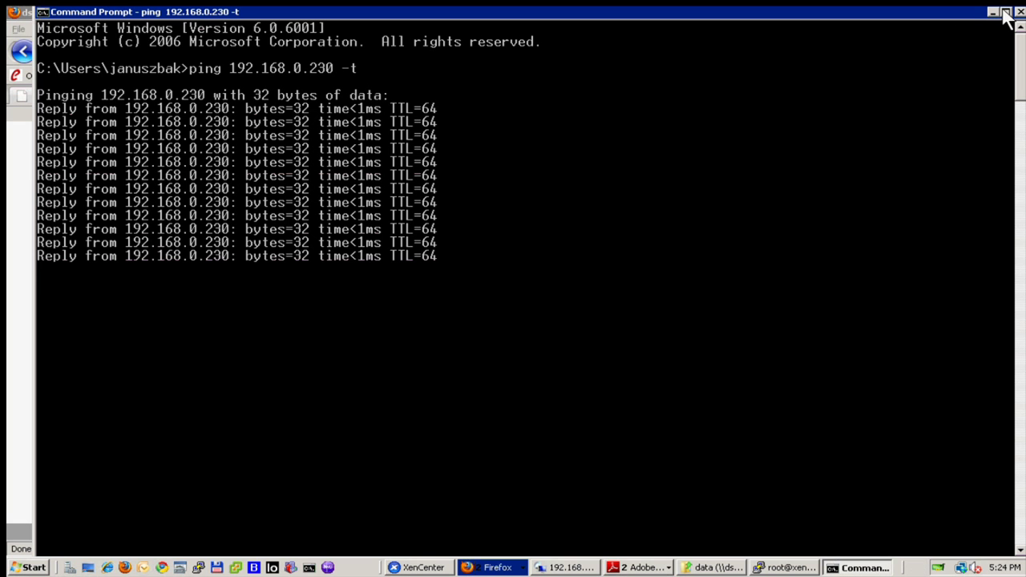
{"action": "left_click", "coordinate": [1005, 14]}
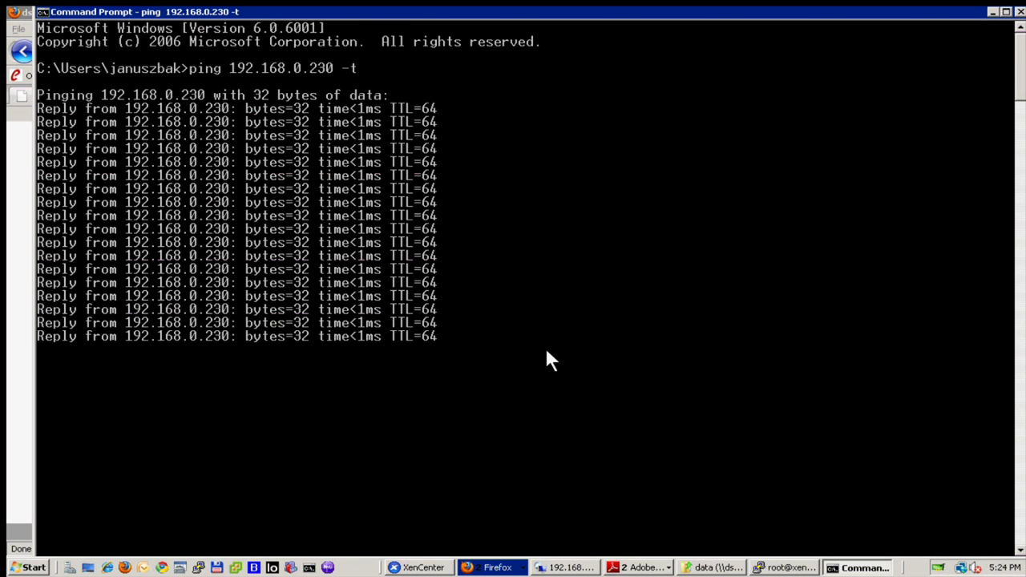
Step: In the Remote Desktop session, reposition the 39-item (2.07 GB) copy-progress window
{"action": "key", "text": "alt+Tab"}
{"action": "key", "text": "alt+Tab"}
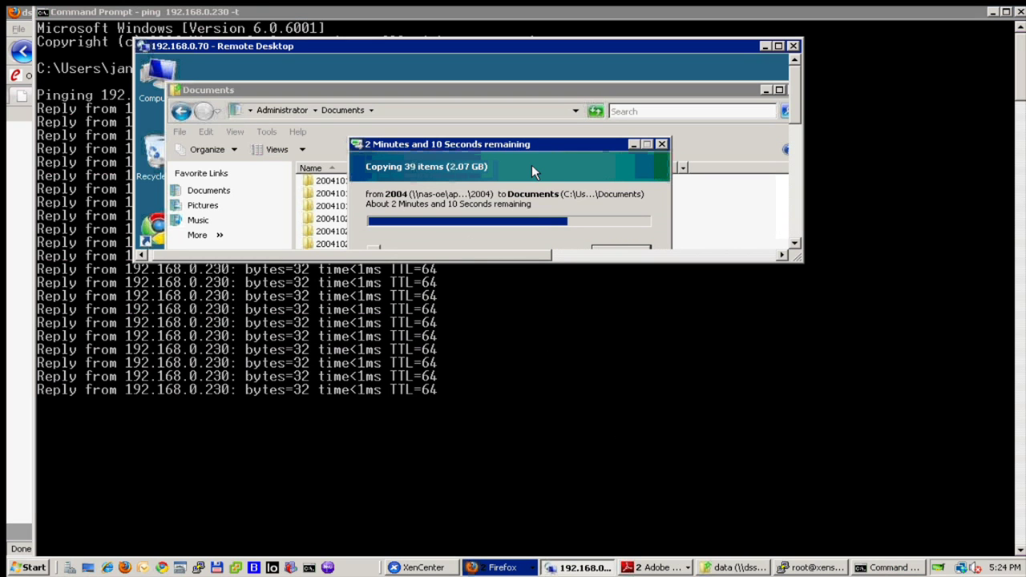
{"action": "left_click_drag", "start_coordinate": [526, 156], "coordinate": [559, 120]}
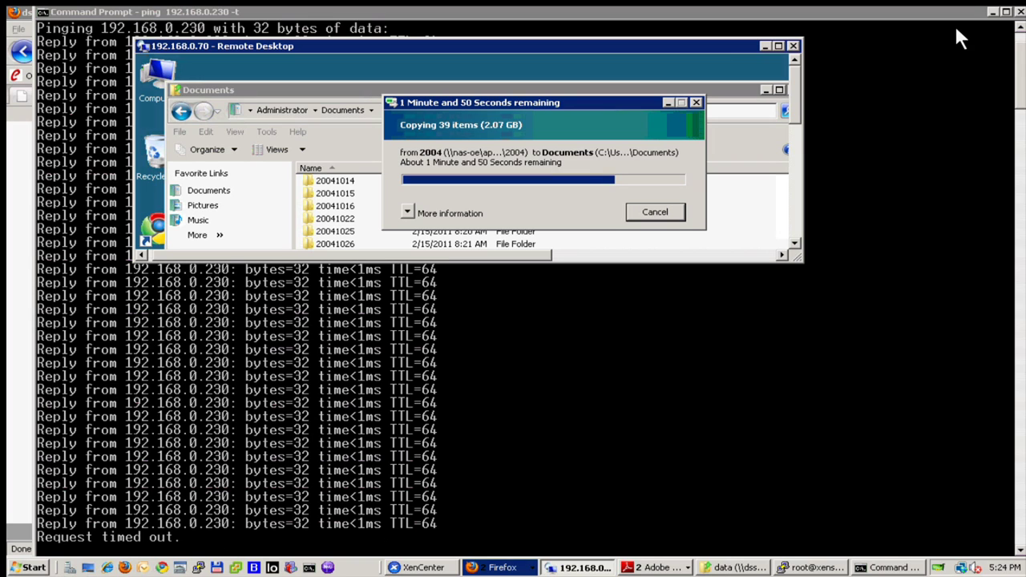
{"action": "mouse_move", "coordinate": [991, 14]}
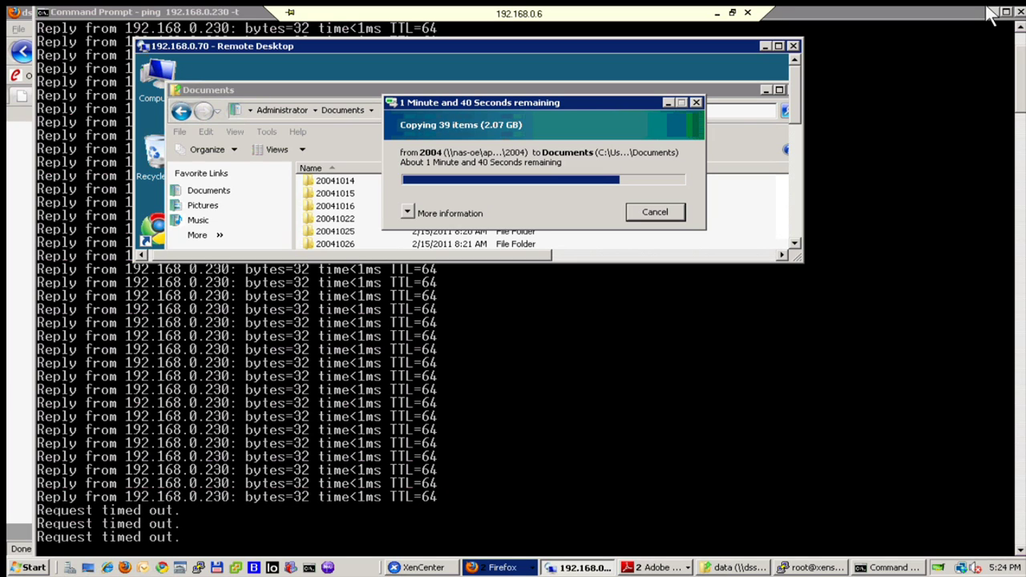
{"action": "left_click_drag", "start_coordinate": [565, 101], "coordinate": [489, 102]}
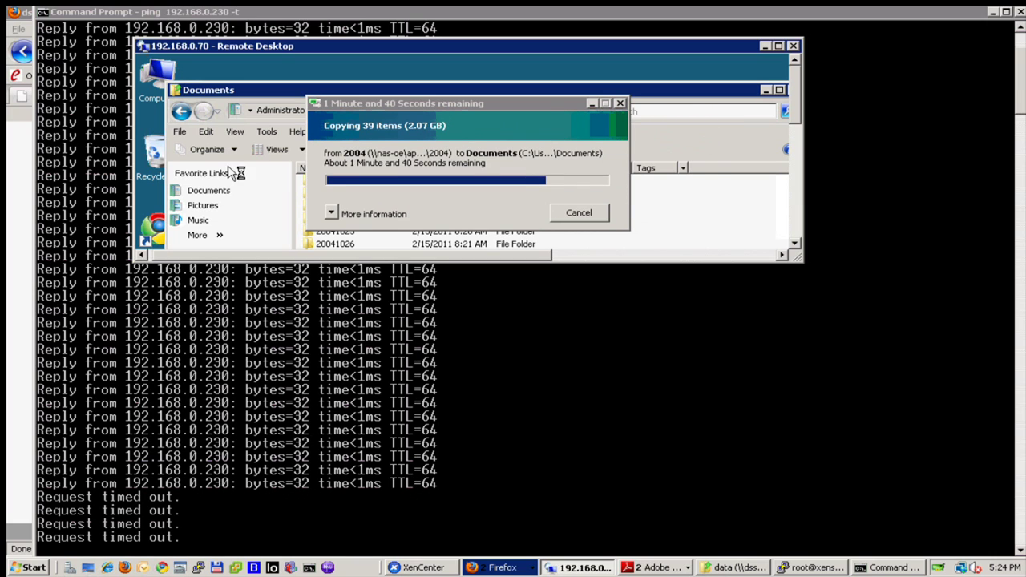
Step: Maximize the remote session and open the Open-E Online Shop via OPEN-E's Where to buy menu
{"action": "left_click", "coordinate": [778, 49]}
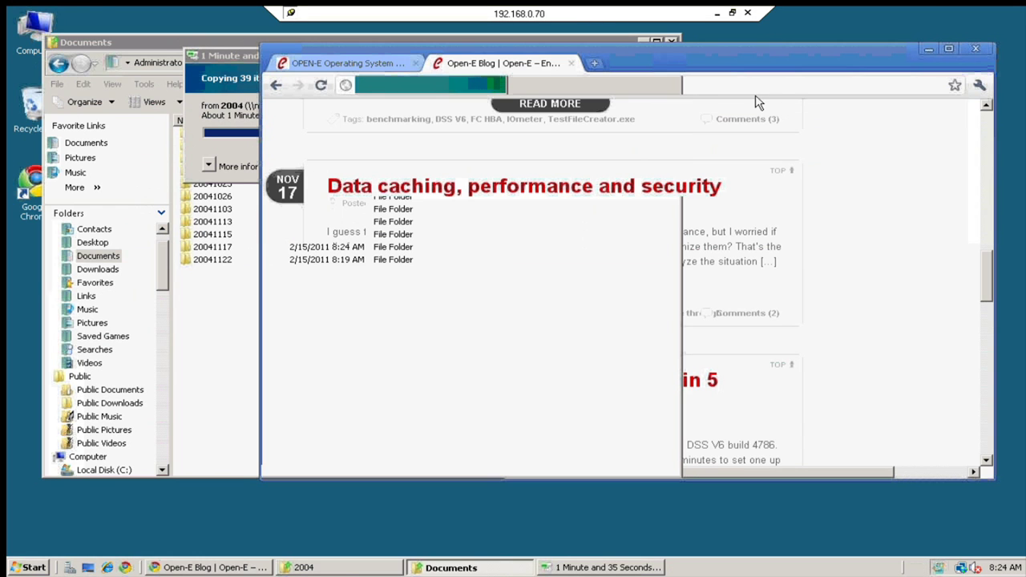
{"action": "left_click", "coordinate": [364, 65]}
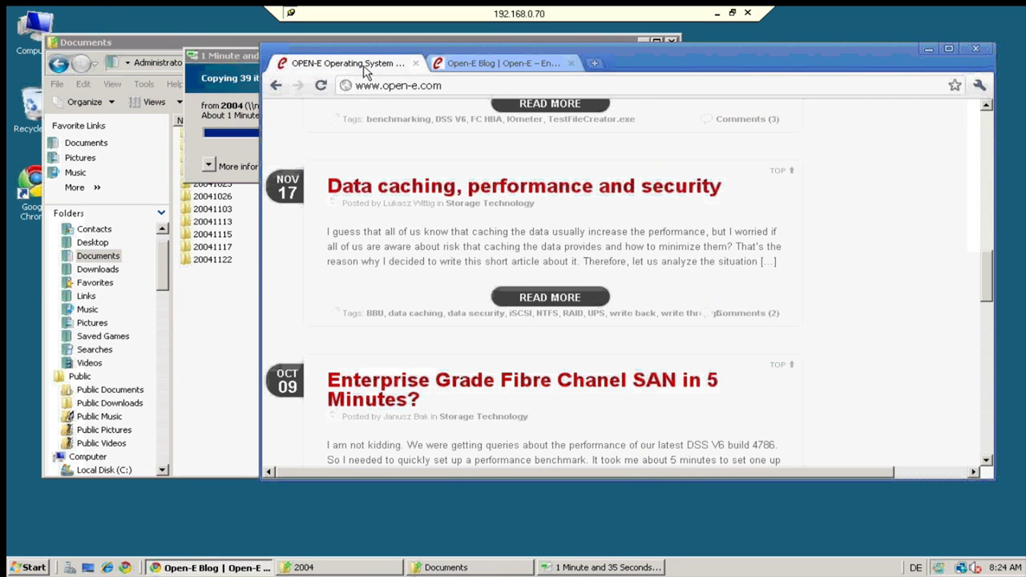
{"action": "mouse_move", "coordinate": [597, 200]}
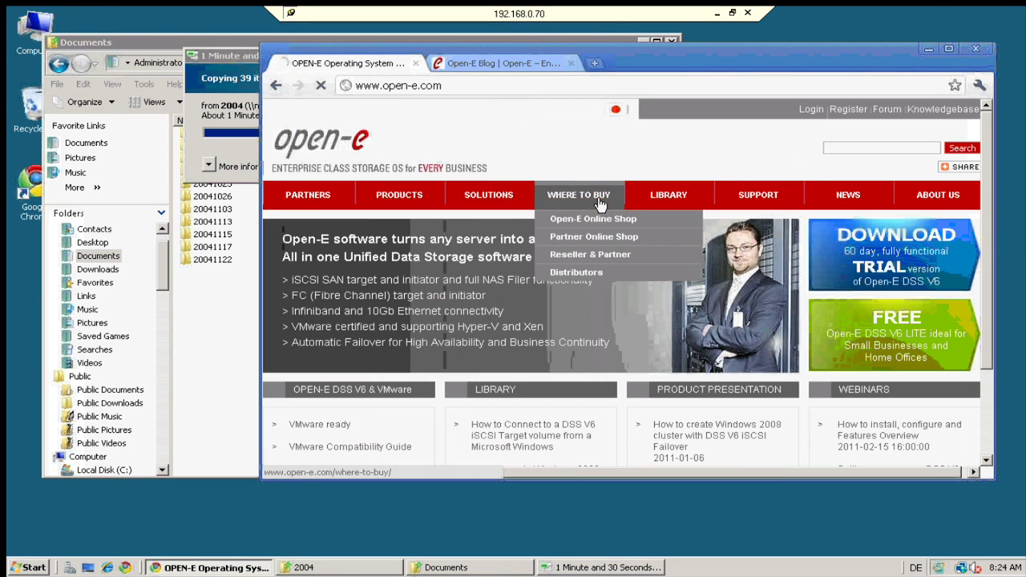
{"action": "left_click", "coordinate": [593, 219]}
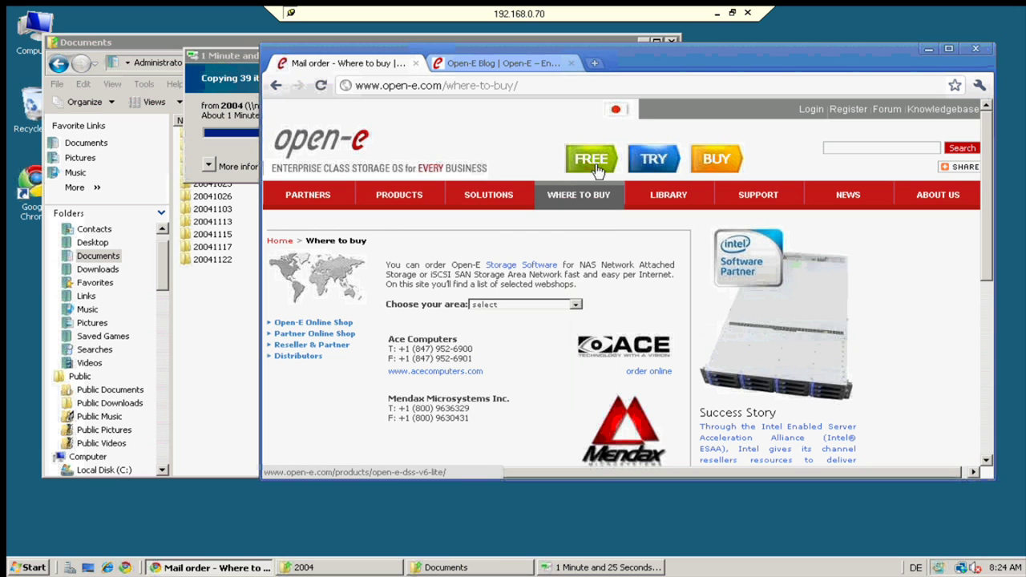
Step: Return to the local desktop and show the nas240 - Data Storage Software V6 tab in Firefox
{"action": "left_click", "coordinate": [712, 14]}
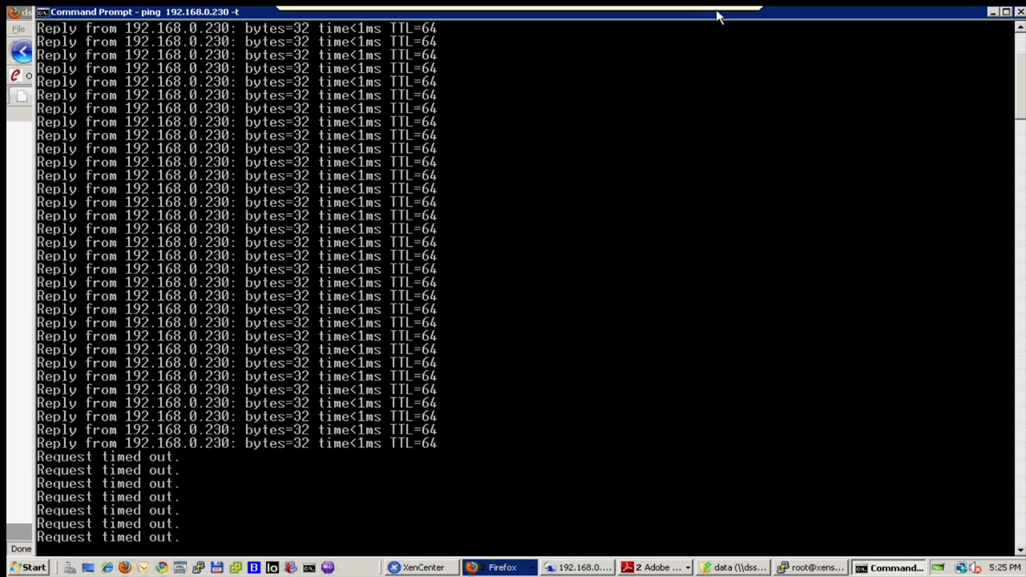
{"action": "key", "text": "alt+Tab"}
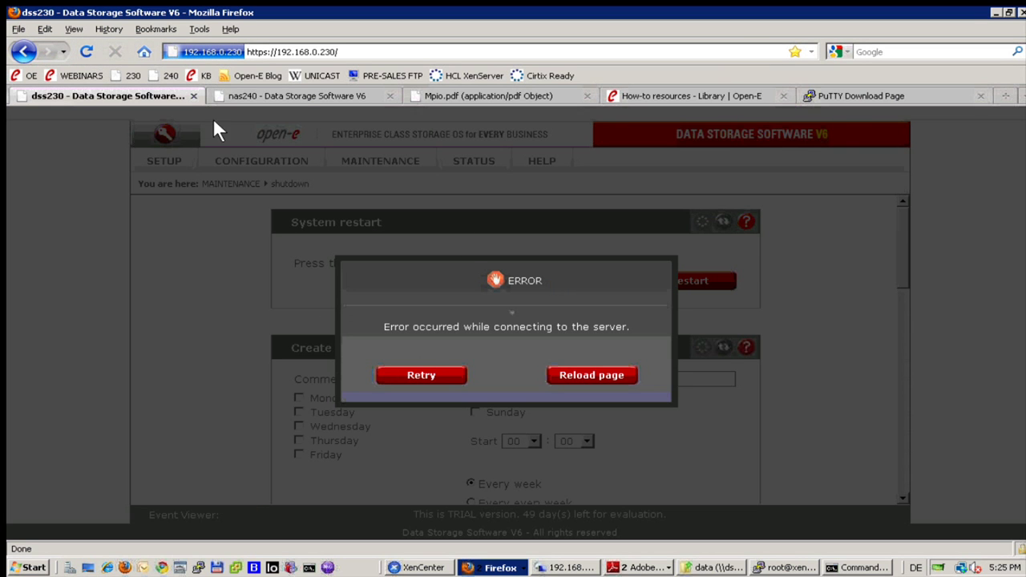
{"action": "left_click", "coordinate": [287, 94]}
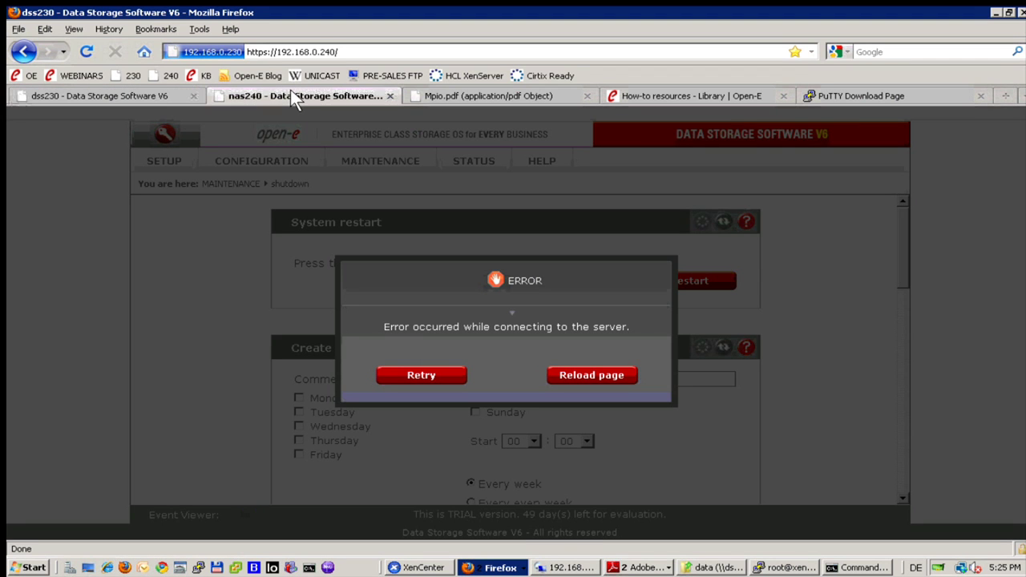
Step: Scroll down nas240's Failover manager and click Sync volumes to sync to the primary server
{"action": "scroll", "coordinate": [413, 240], "scroll_direction": "up", "scroll_amount": 10}
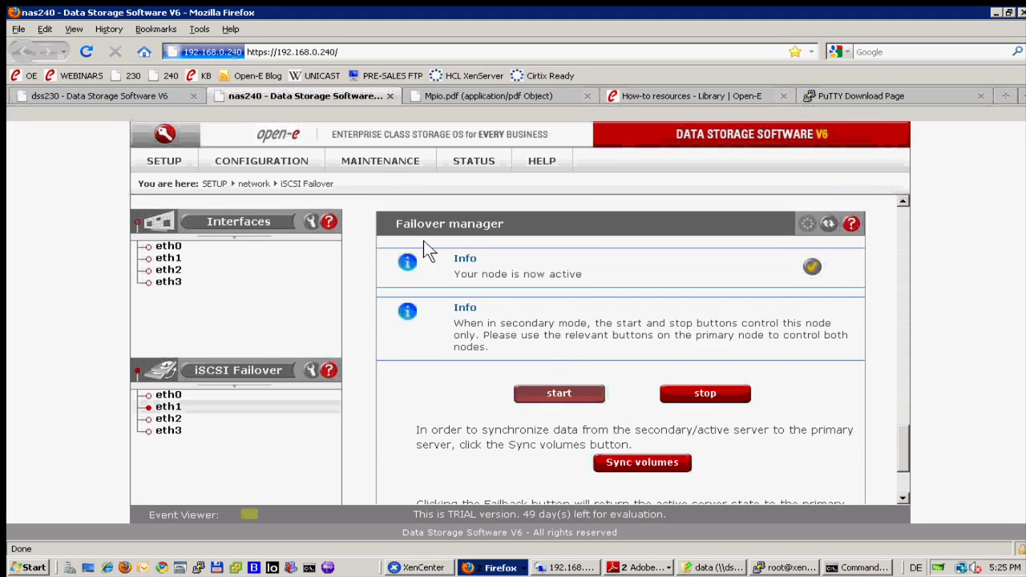
{"action": "scroll", "coordinate": [649, 223], "scroll_direction": "up", "scroll_amount": 5}
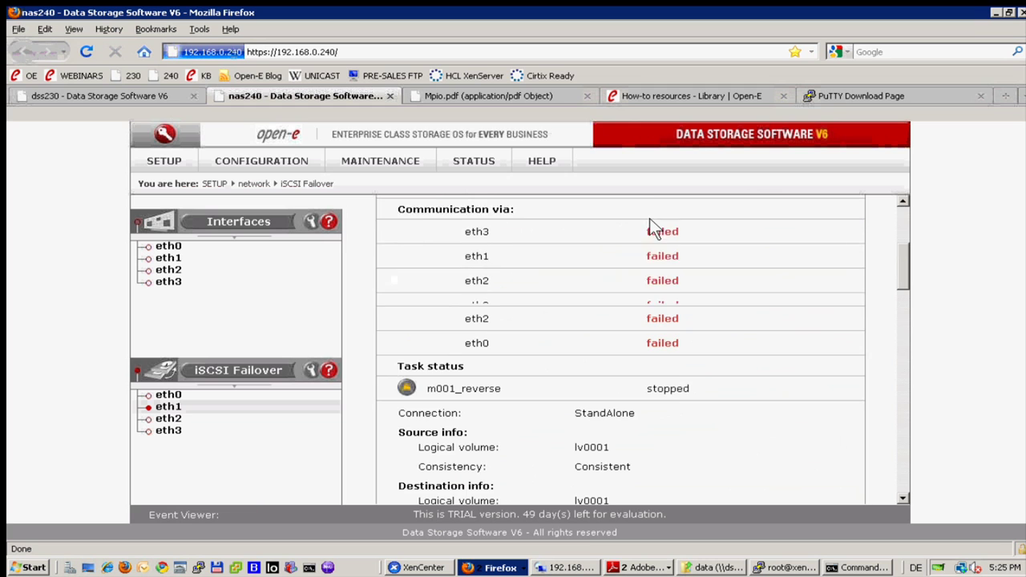
{"action": "scroll", "coordinate": [653, 314], "scroll_direction": "down", "scroll_amount": 5}
{"action": "scroll", "coordinate": [654, 318], "scroll_direction": "down", "scroll_amount": 10}
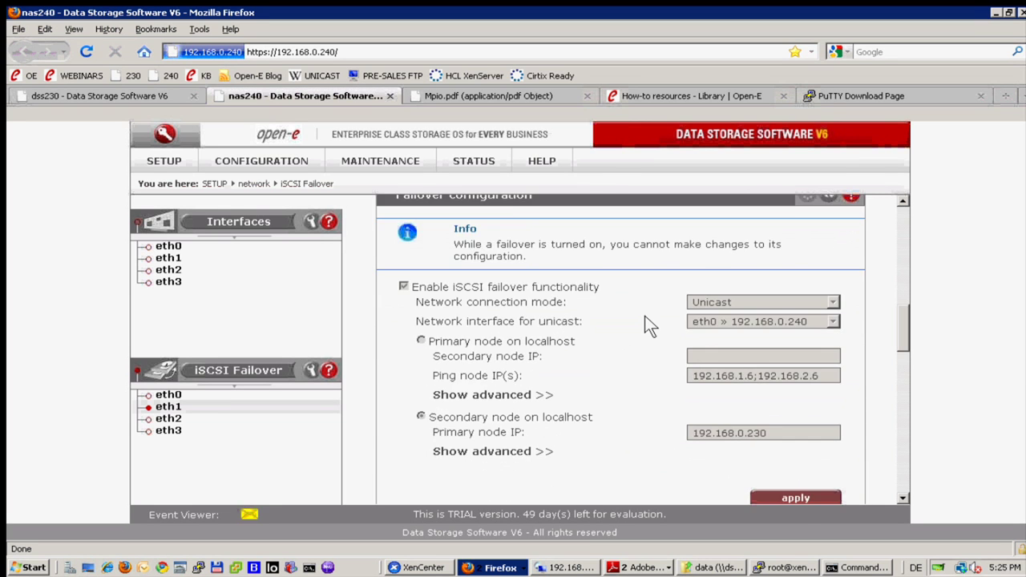
{"action": "scroll", "coordinate": [627, 331], "scroll_direction": "down", "scroll_amount": 4}
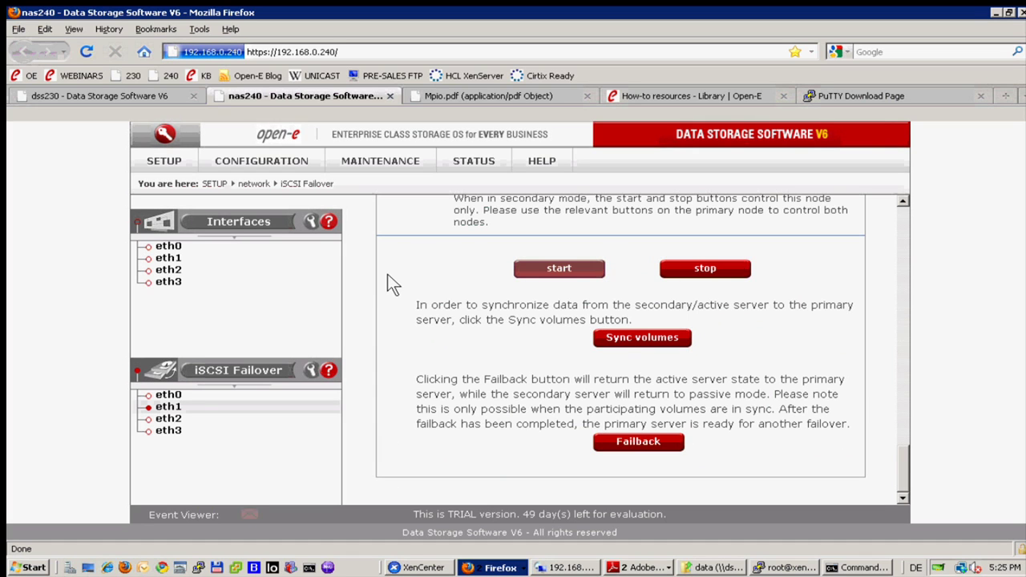
{"action": "left_click", "coordinate": [624, 343]}
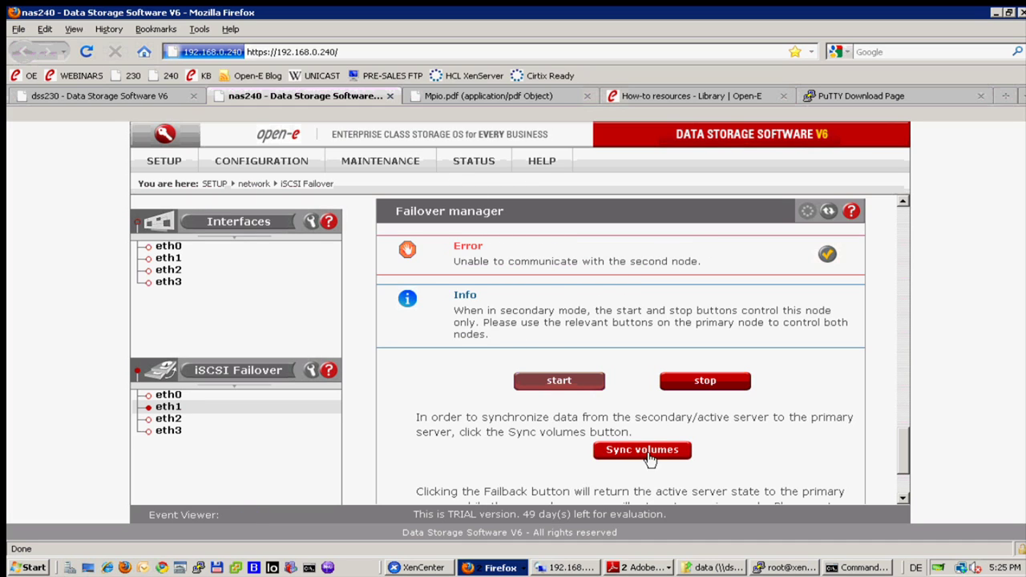
{"action": "scroll", "coordinate": [634, 384], "scroll_direction": "down", "scroll_amount": 1}
{"action": "scroll", "coordinate": [634, 389], "scroll_direction": "down", "scroll_amount": 3}
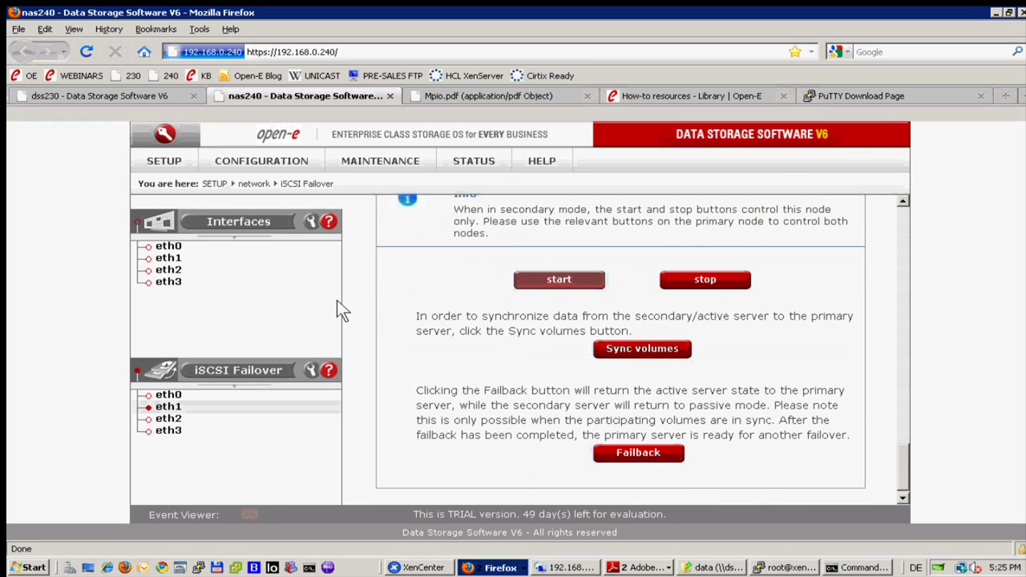
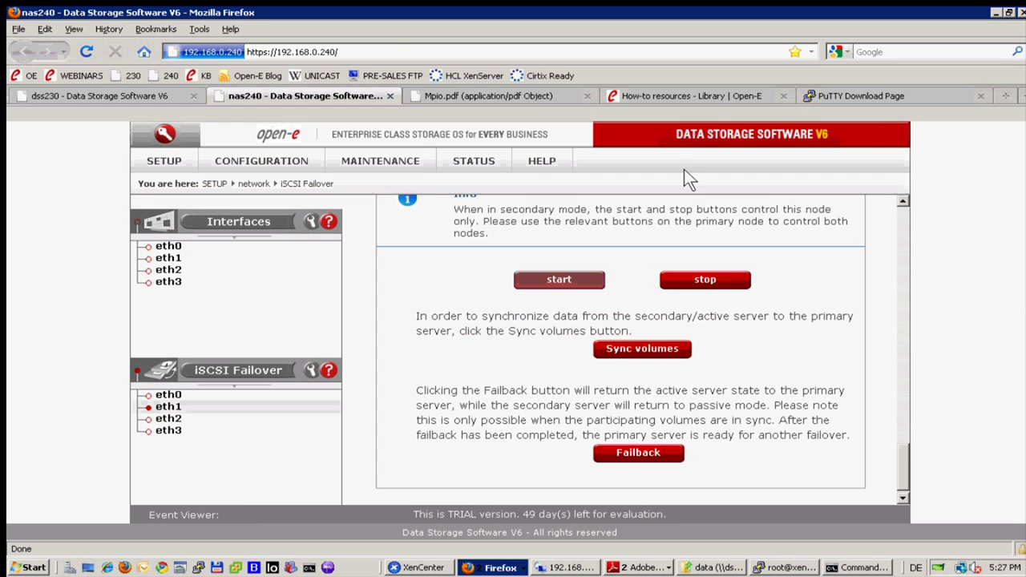
Step: In the How-to resources library, collapse Open-E Replications and expand Open-E Snapshots to list its two guides
{"action": "left_click", "coordinate": [695, 94]}
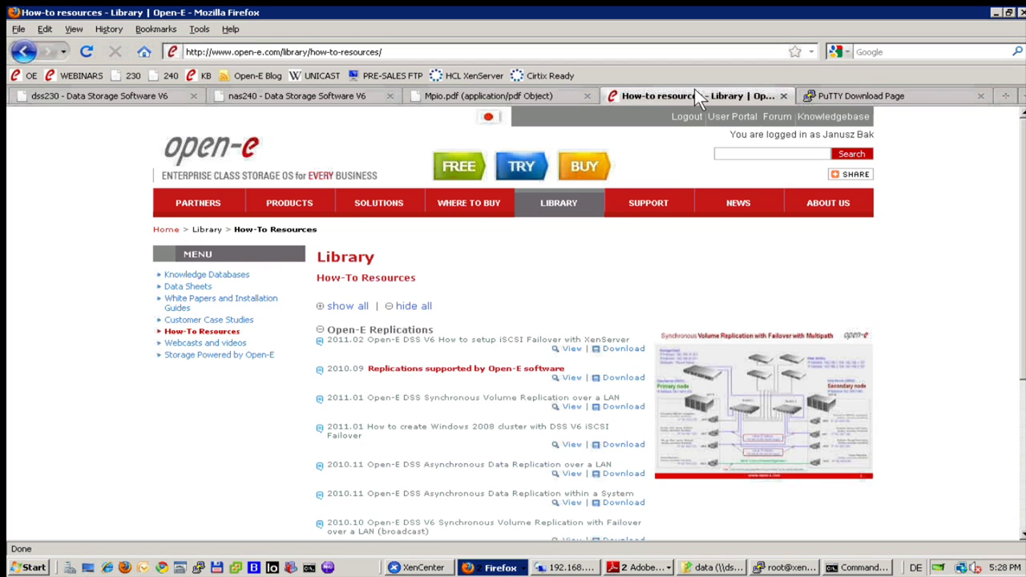
{"action": "left_click", "coordinate": [321, 331]}
{"action": "left_click", "coordinate": [325, 340]}
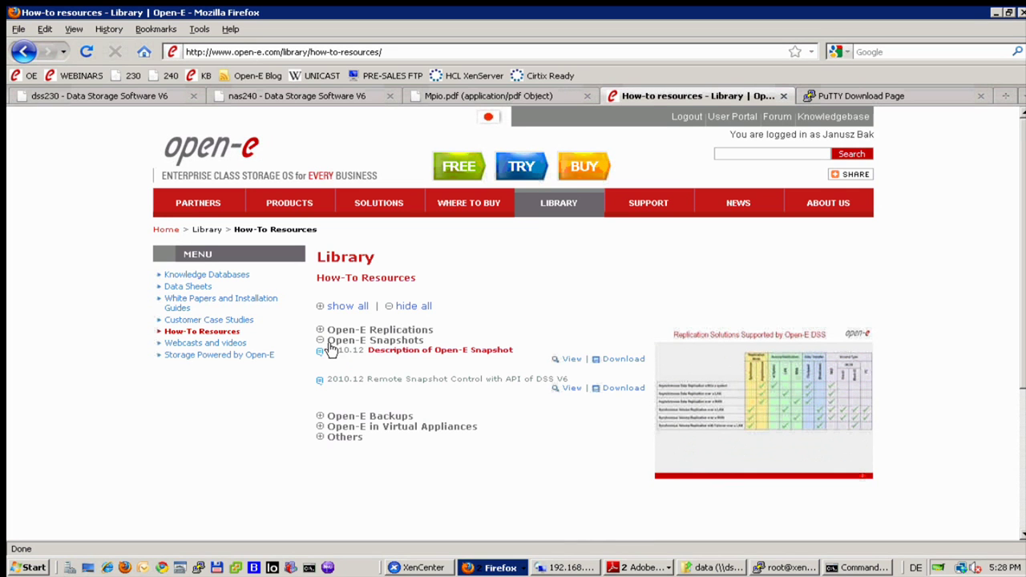
{"action": "mouse_move", "coordinate": [481, 359]}
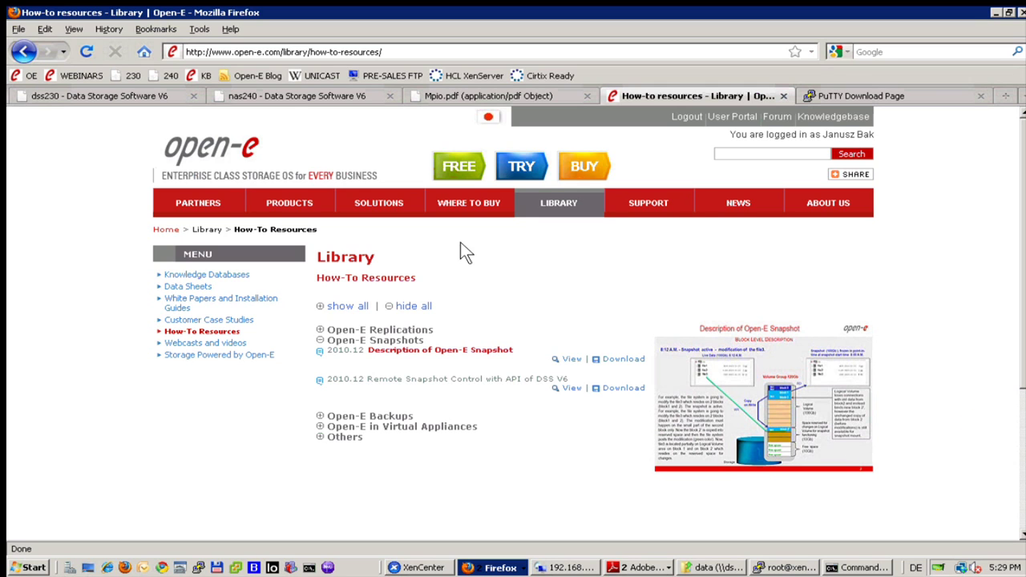
Step: Retry the dss230 connection, view nas240's empty MAINTENANCE > snapshot page, then go back to dss230
{"action": "left_click", "coordinate": [137, 90]}
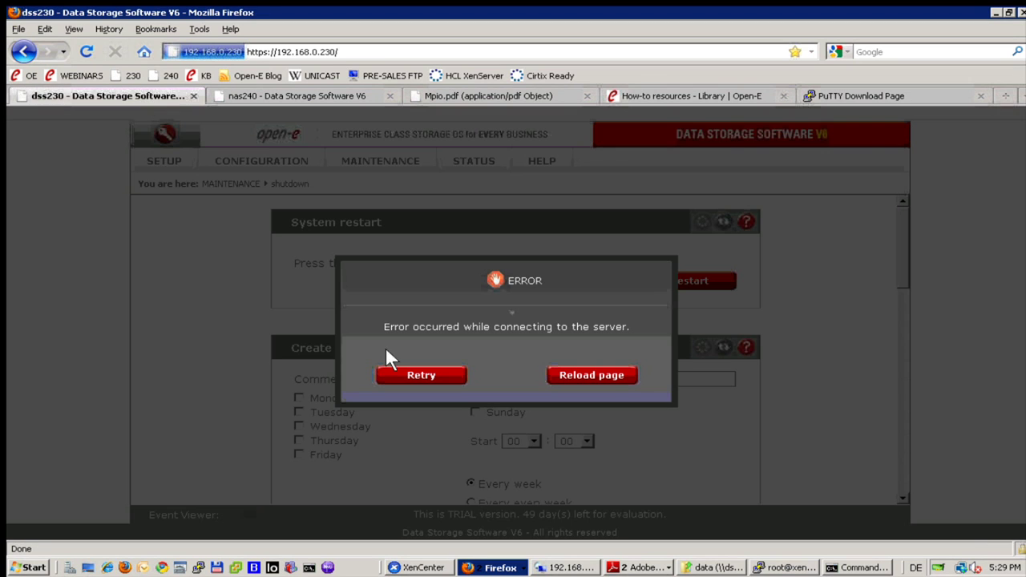
{"action": "left_click", "coordinate": [409, 383]}
{"action": "left_click", "coordinate": [291, 95]}
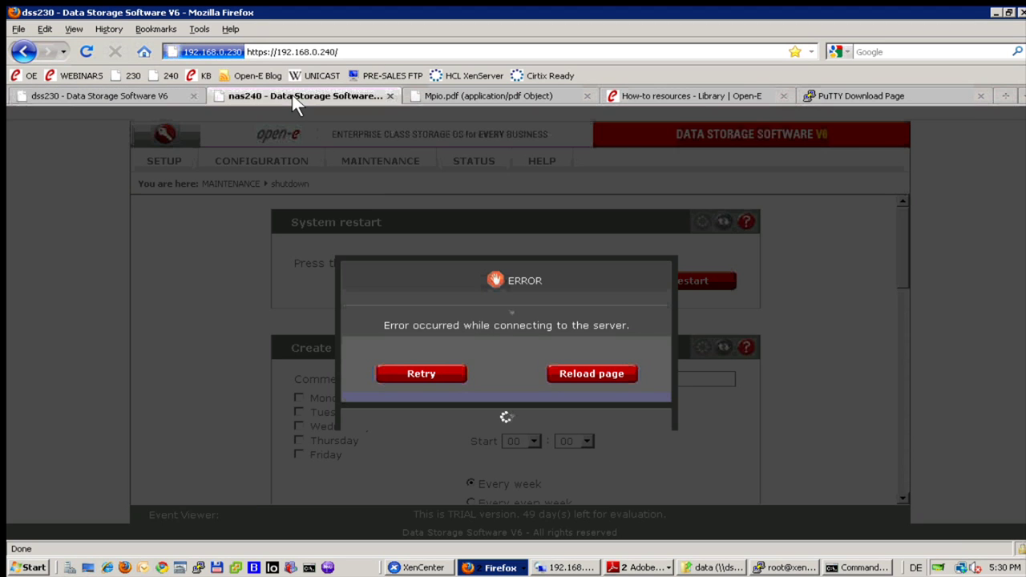
{"action": "mouse_move", "coordinate": [359, 160]}
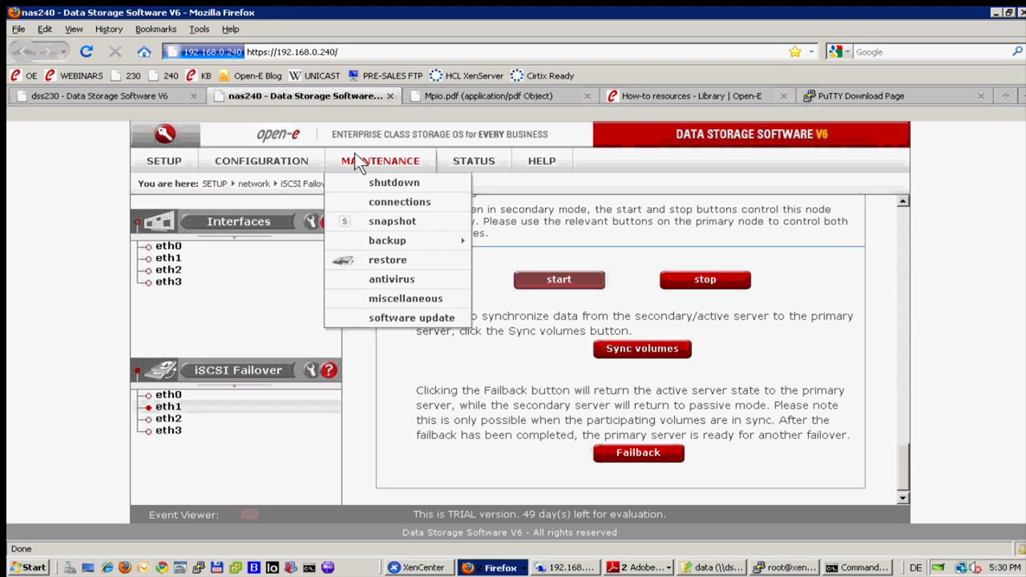
{"action": "left_click", "coordinate": [407, 221]}
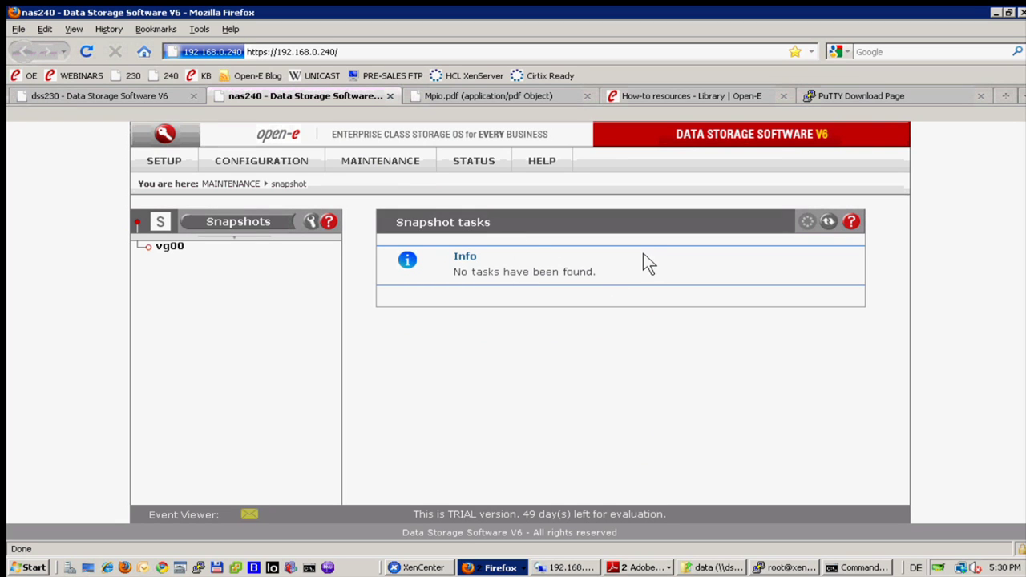
{"action": "left_click", "coordinate": [103, 88]}
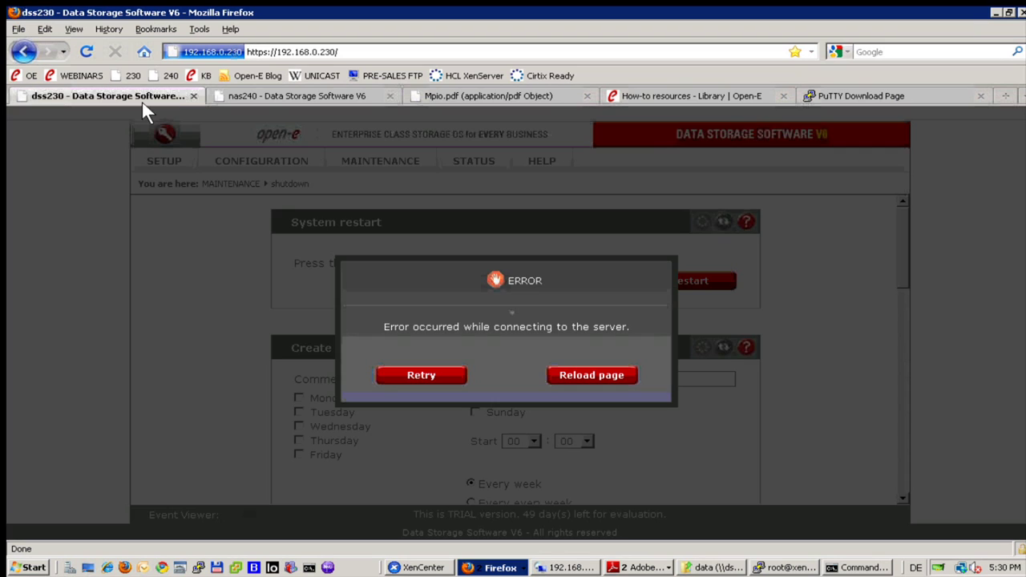
Step: Reload the dss230 console and confirm a security exception for its certificate
{"action": "left_click", "coordinate": [86, 51]}
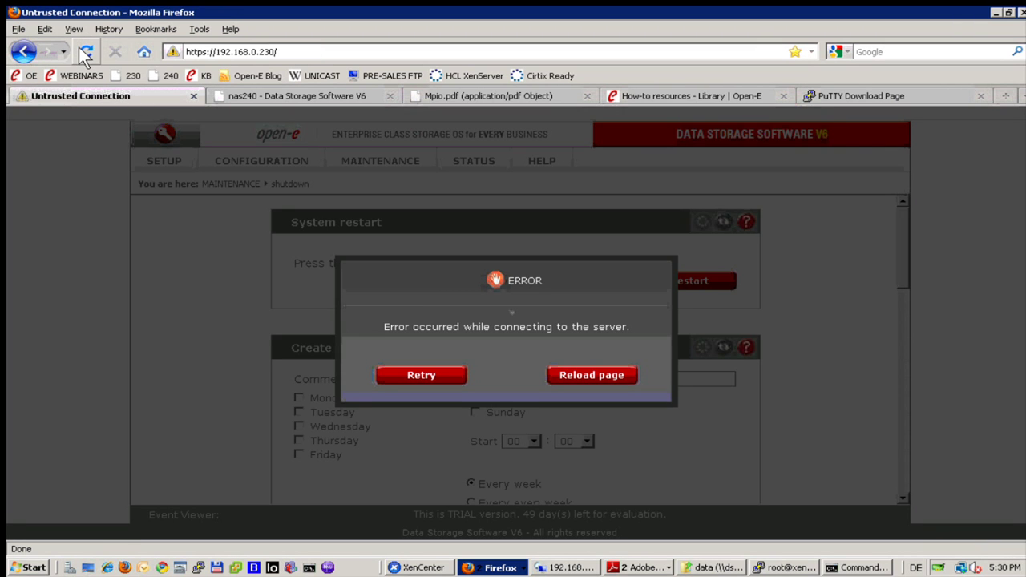
{"action": "left_click", "coordinate": [401, 350]}
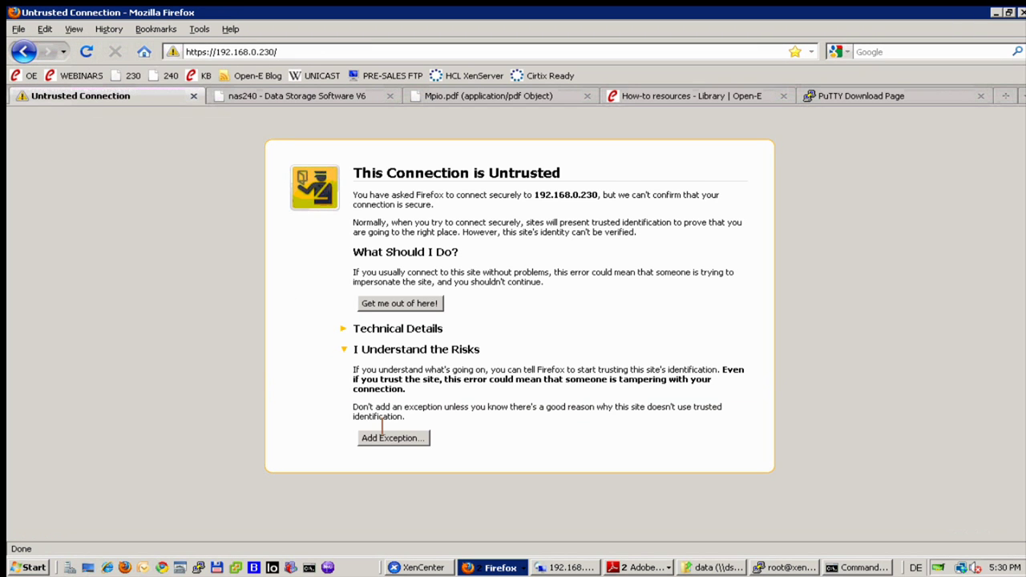
{"action": "left_click", "coordinate": [371, 433]}
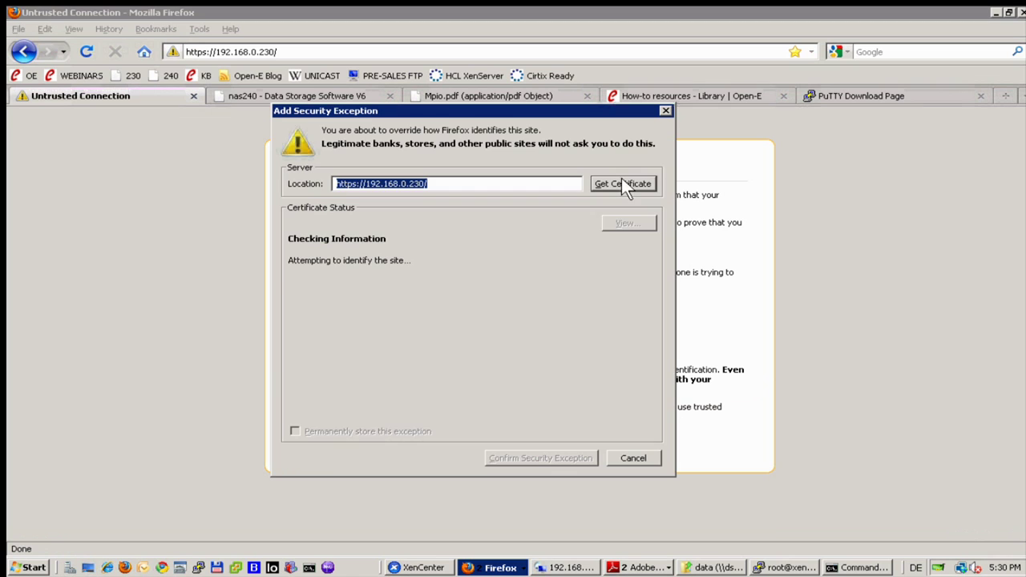
{"action": "left_click", "coordinate": [531, 455]}
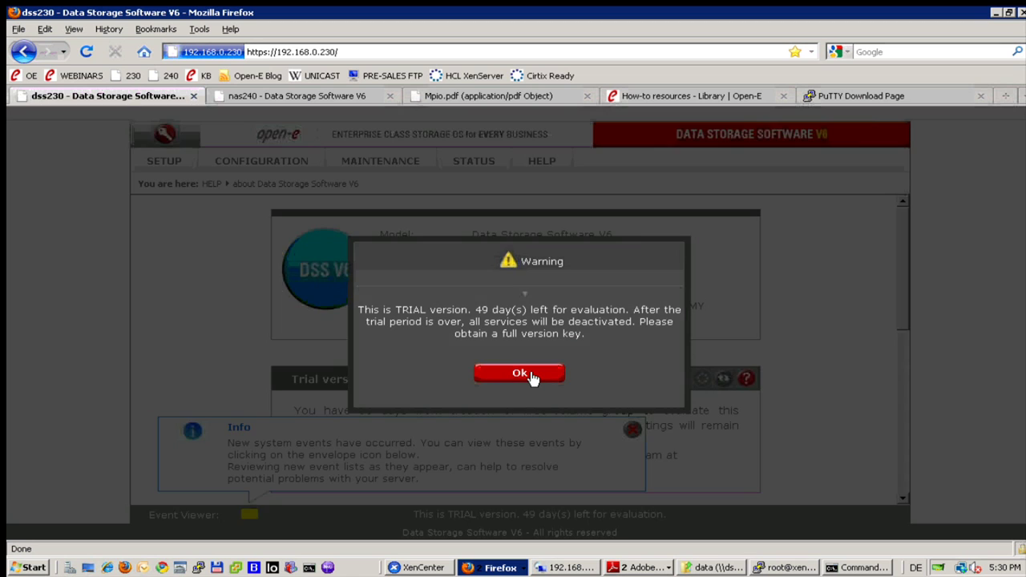
Step: Dismiss the trial and system event notices, then open snapshot snap00000 under MAINTENANCE > snapshot
{"action": "left_click", "coordinate": [520, 373]}
{"action": "left_click", "coordinate": [633, 429]}
{"action": "mouse_move", "coordinate": [356, 163]}
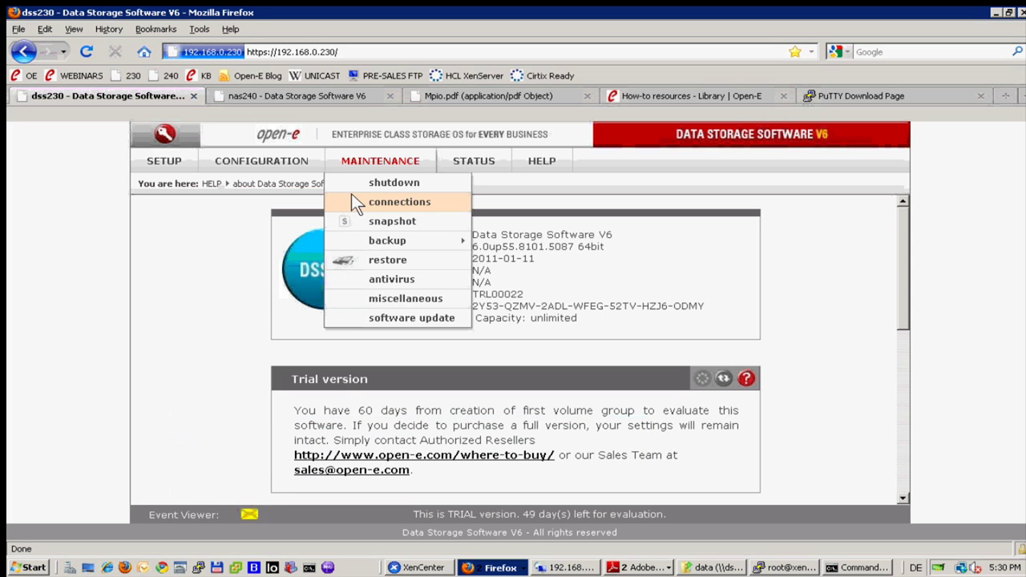
{"action": "left_click", "coordinate": [387, 221]}
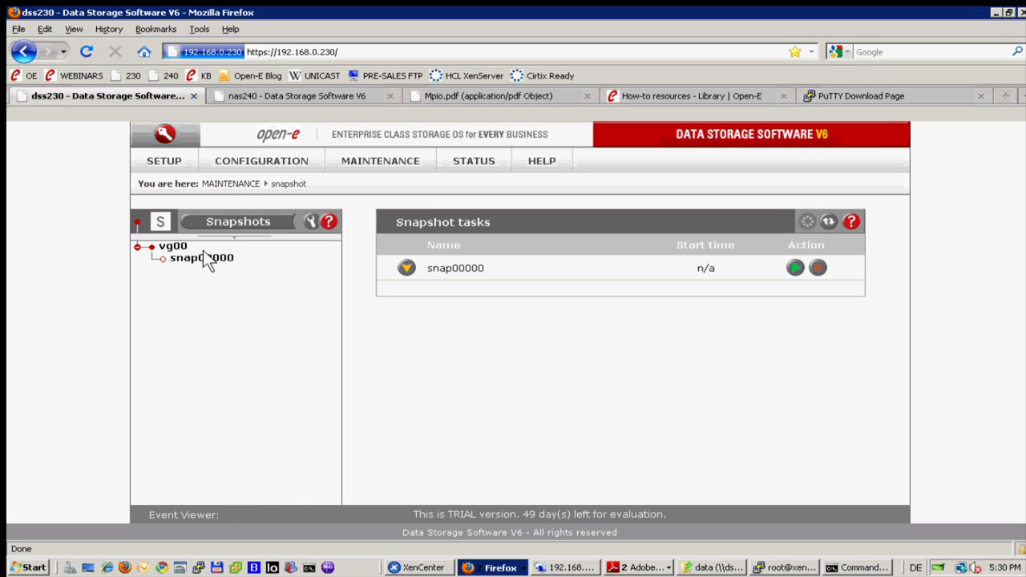
{"action": "left_click", "coordinate": [201, 258]}
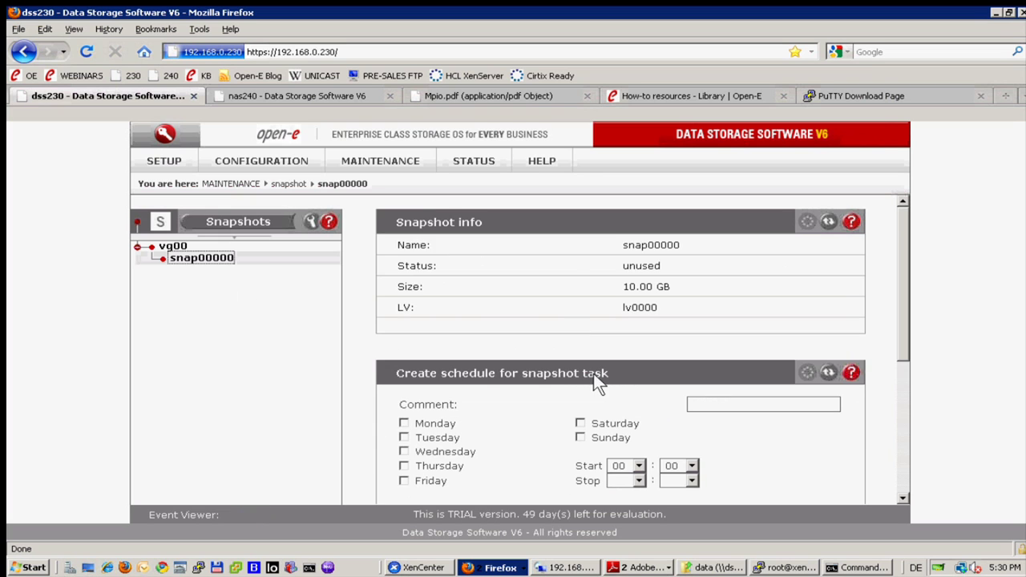
Step: Schedule snap00000 for Mondays starting at 01:00 and apply
{"action": "scroll", "coordinate": [593, 373], "scroll_direction": "down", "scroll_amount": 3}
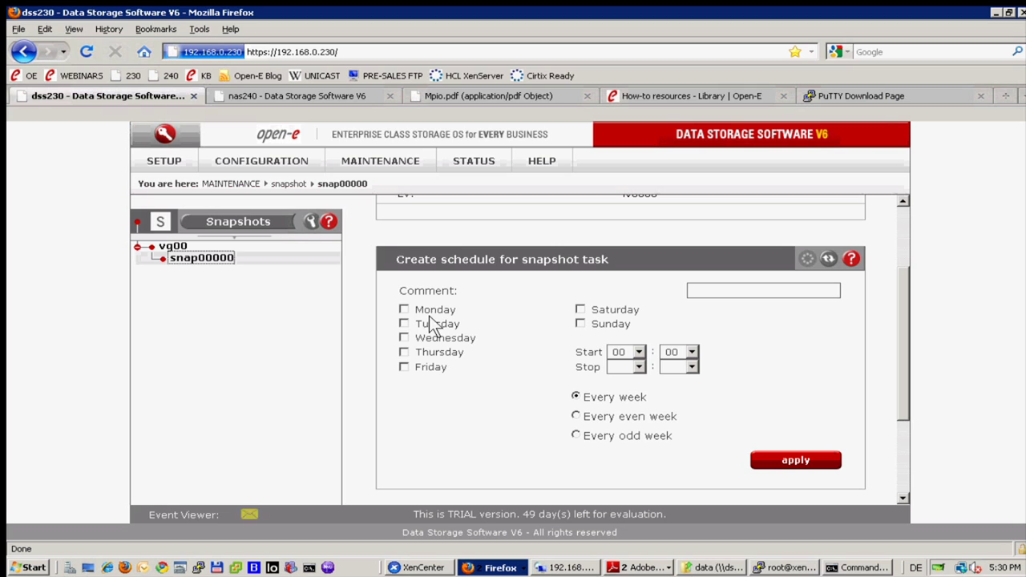
{"action": "left_click", "coordinate": [401, 308]}
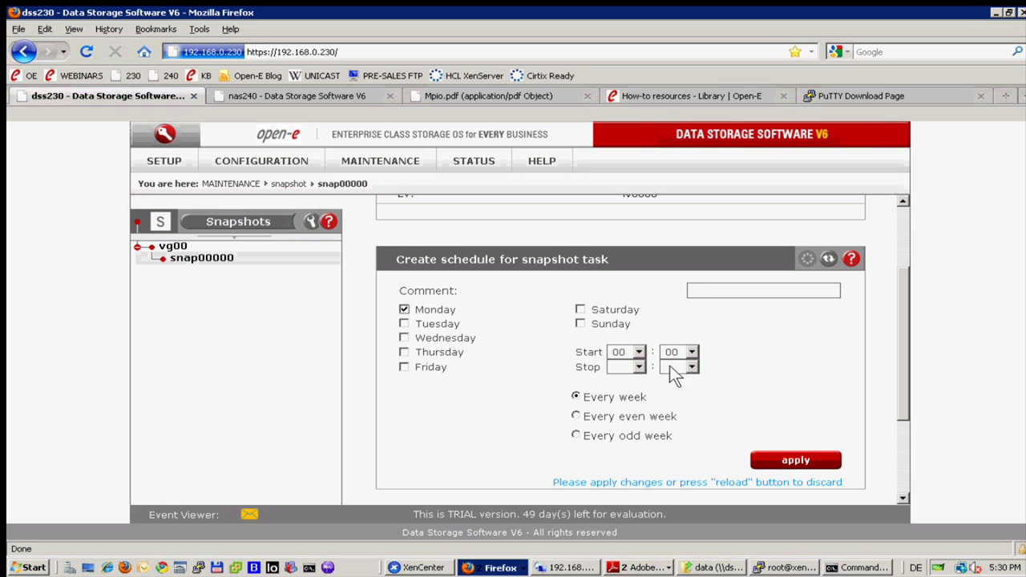
{"action": "left_click", "coordinate": [638, 353]}
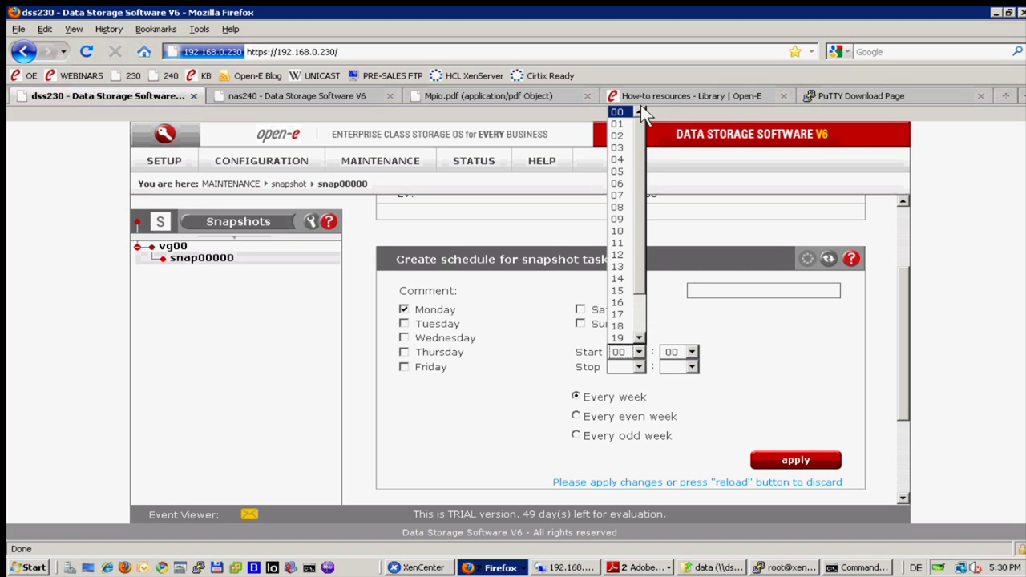
{"action": "left_click", "coordinate": [618, 124]}
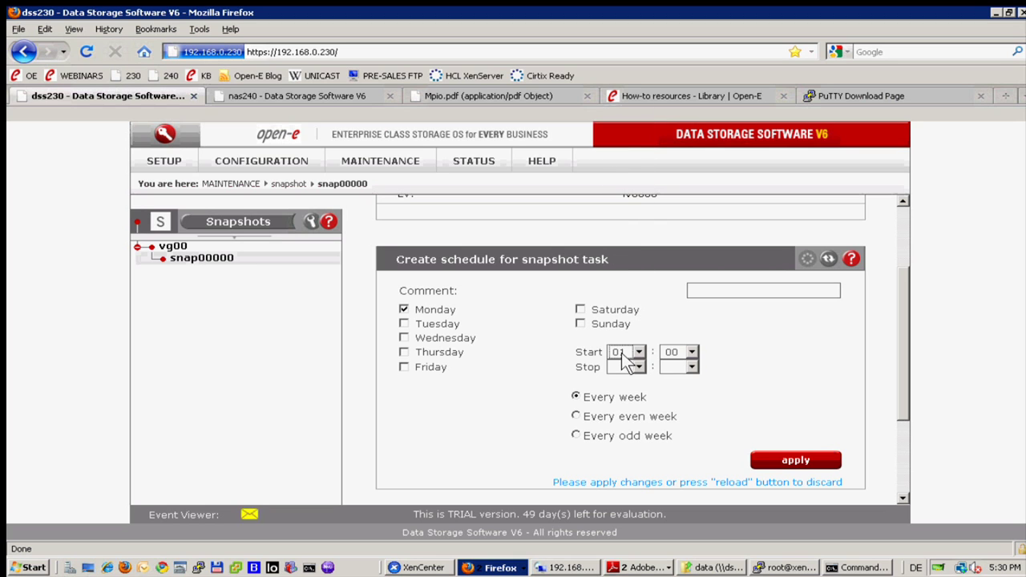
{"action": "left_click", "coordinate": [790, 461]}
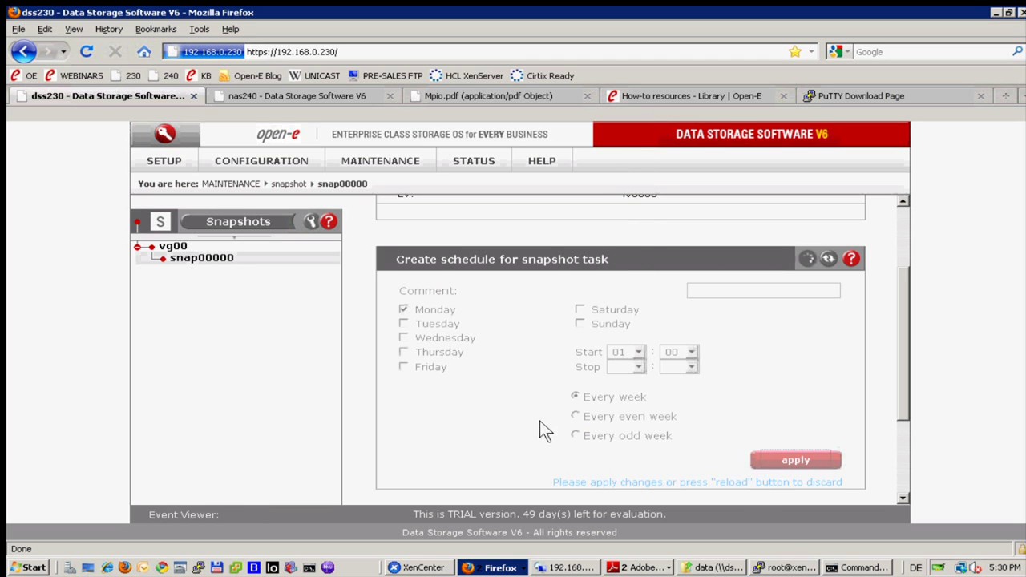
{"action": "scroll", "coordinate": [496, 411], "scroll_direction": "down", "scroll_amount": 3}
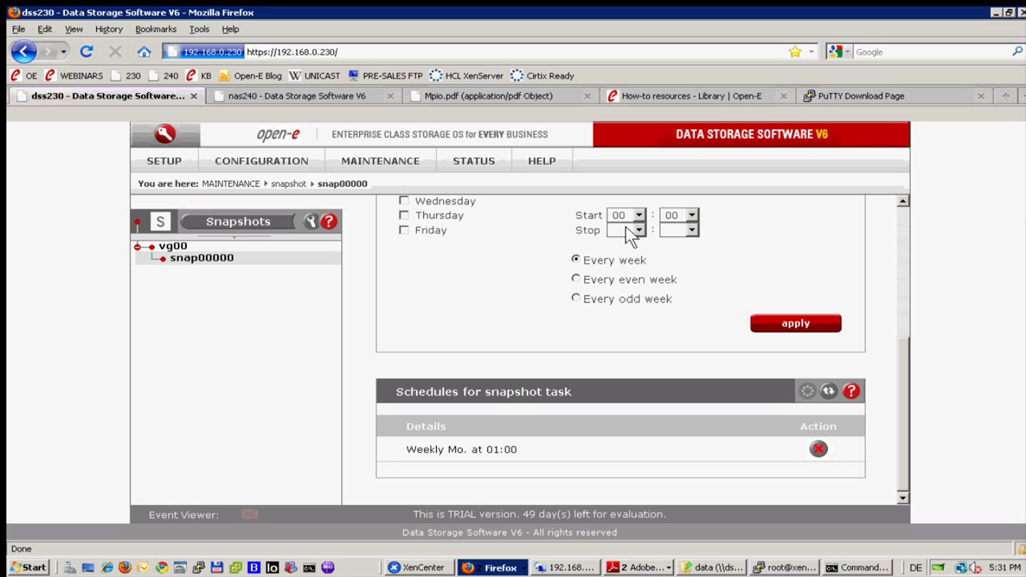
{"action": "scroll", "coordinate": [627, 226], "scroll_direction": "up", "scroll_amount": 2}
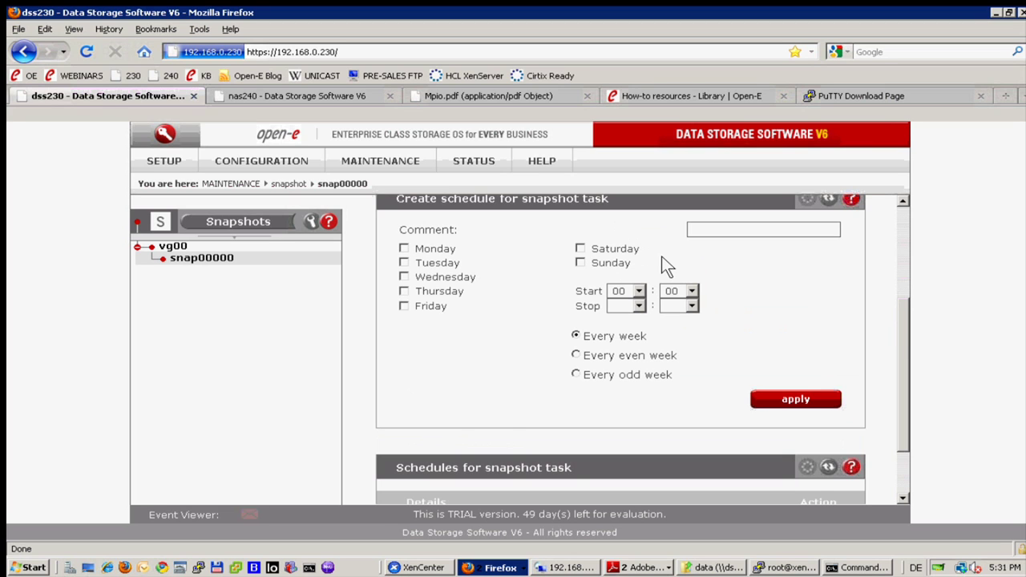
{"action": "scroll", "coordinate": [669, 272], "scroll_direction": "down", "scroll_amount": 2}
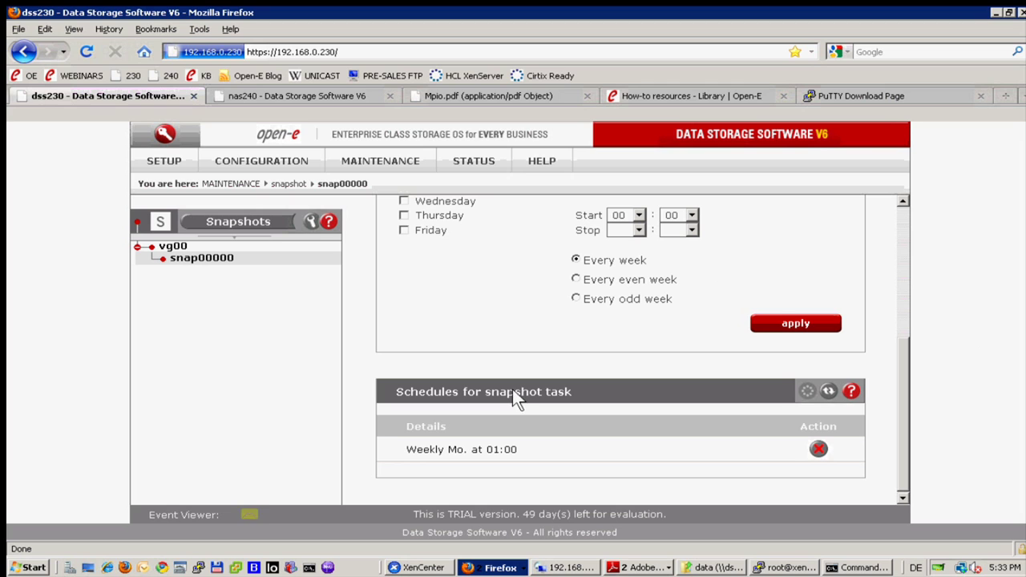
{"action": "left_click", "coordinate": [245, 161]}
{"action": "mouse_move", "coordinate": [312, 220]}
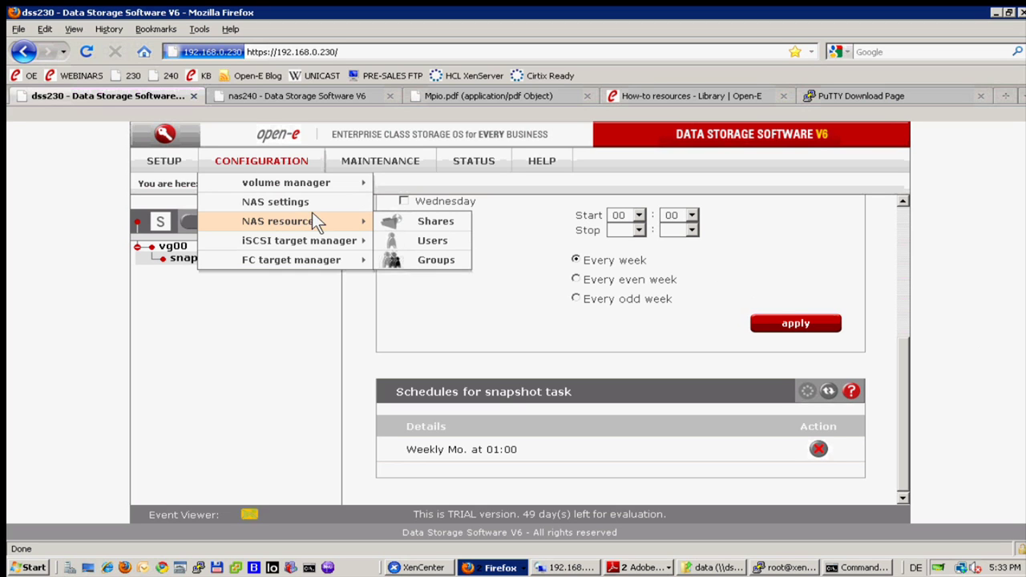
{"action": "left_click", "coordinate": [410, 222]}
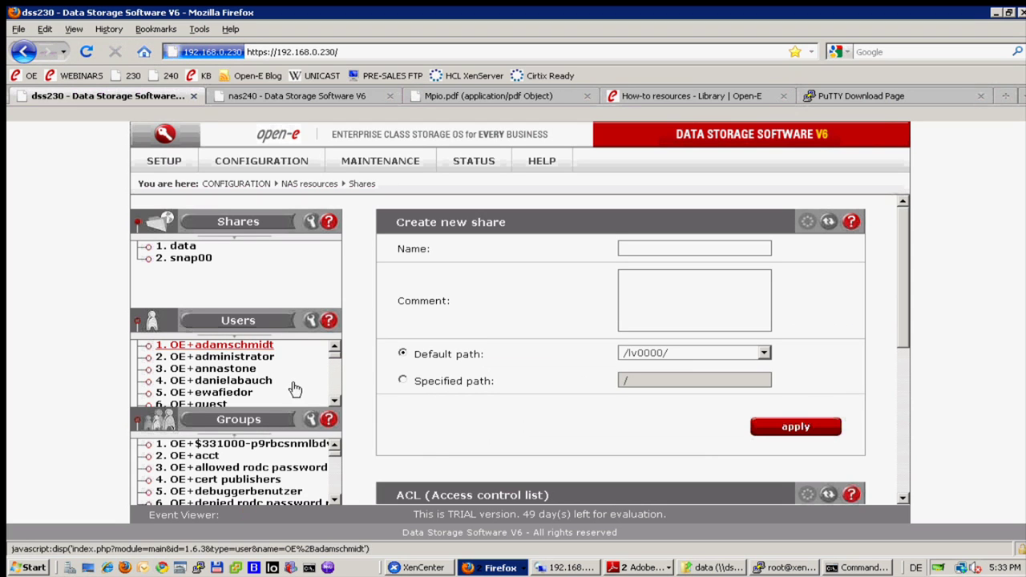
{"action": "scroll", "coordinate": [327, 387], "scroll_direction": "down", "scroll_amount": 3}
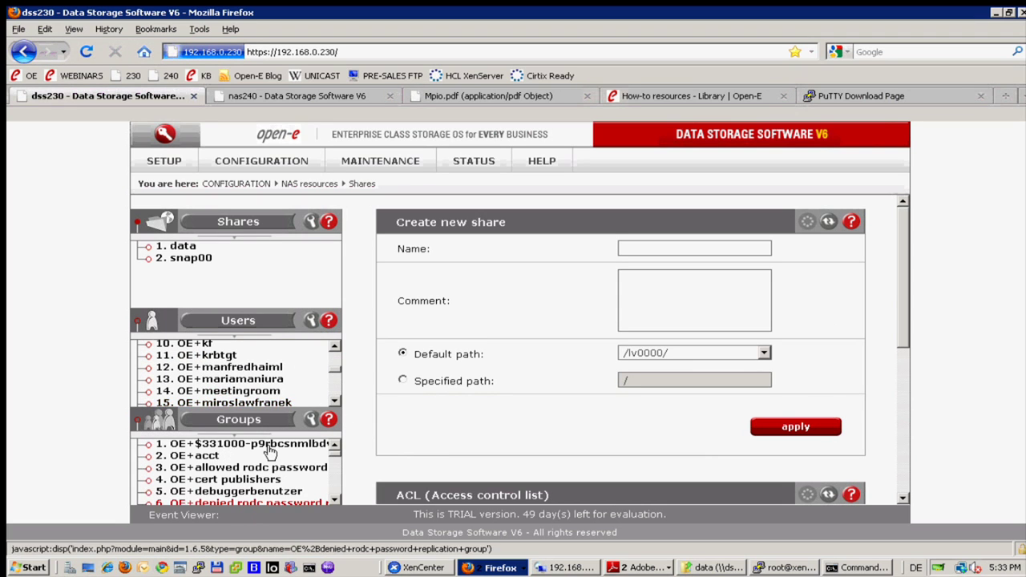
{"action": "left_click", "coordinate": [200, 246]}
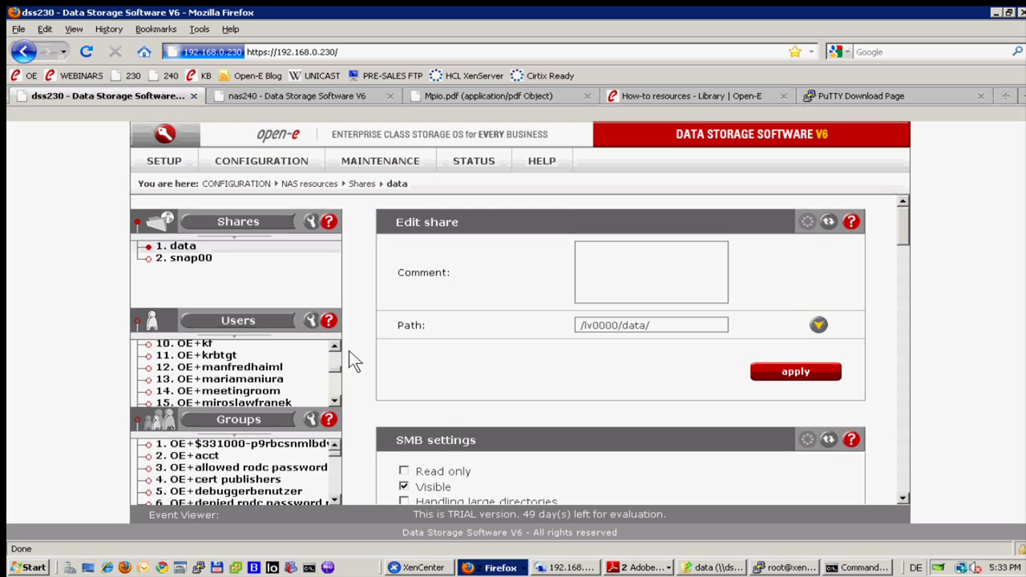
{"action": "scroll", "coordinate": [353, 351], "scroll_direction": "down", "scroll_amount": 5}
{"action": "scroll", "coordinate": [354, 352], "scroll_direction": "down", "scroll_amount": 3}
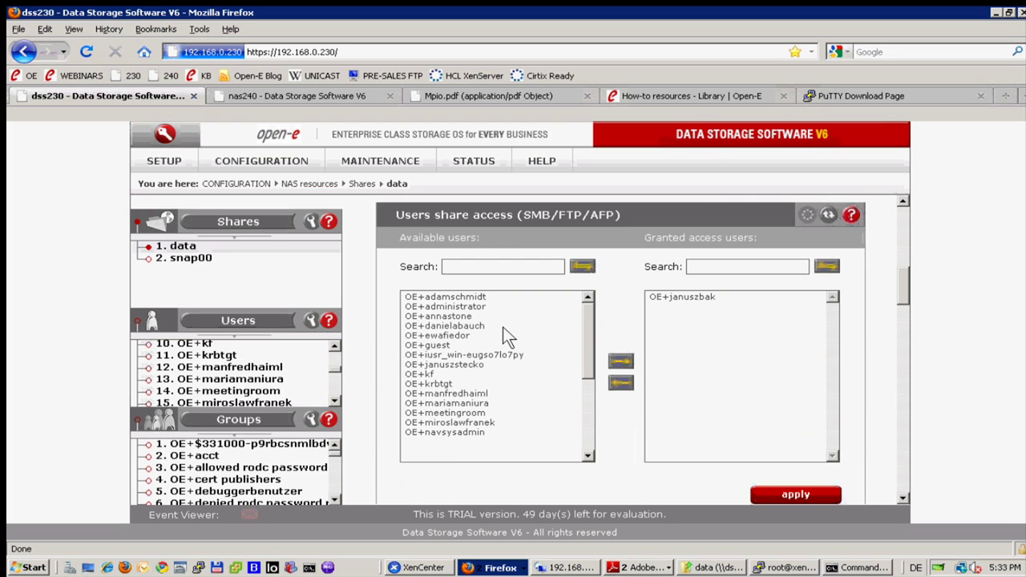
{"action": "scroll", "coordinate": [502, 326], "scroll_direction": "up", "scroll_amount": 1}
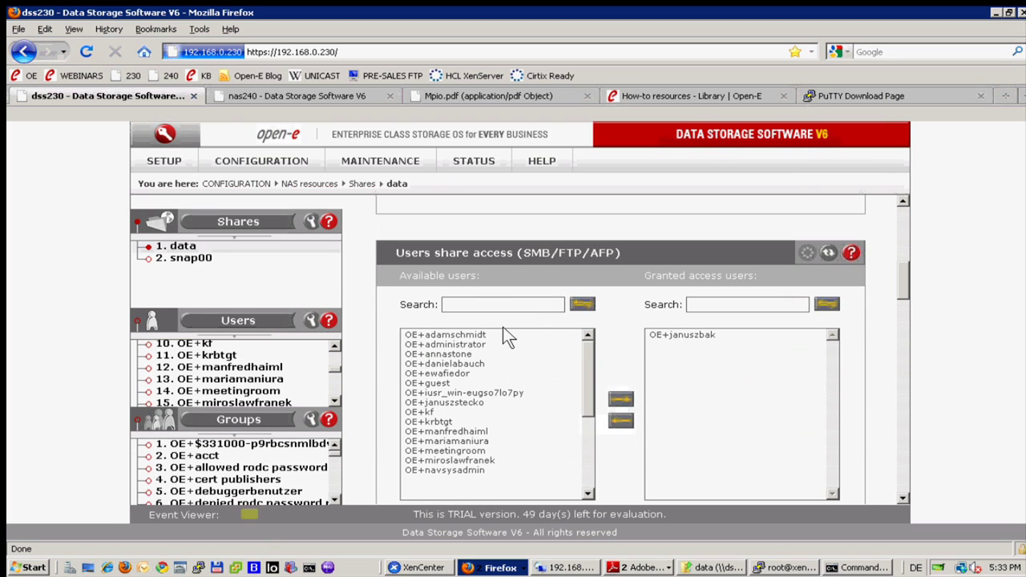
{"action": "scroll", "coordinate": [502, 326], "scroll_direction": "up", "scroll_amount": 1}
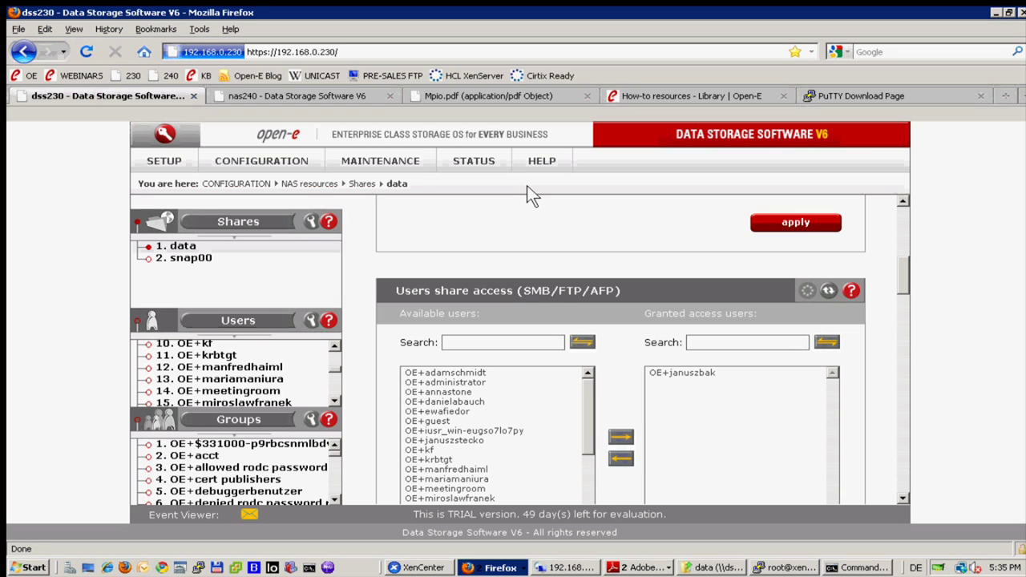
{"action": "left_click", "coordinate": [651, 90]}
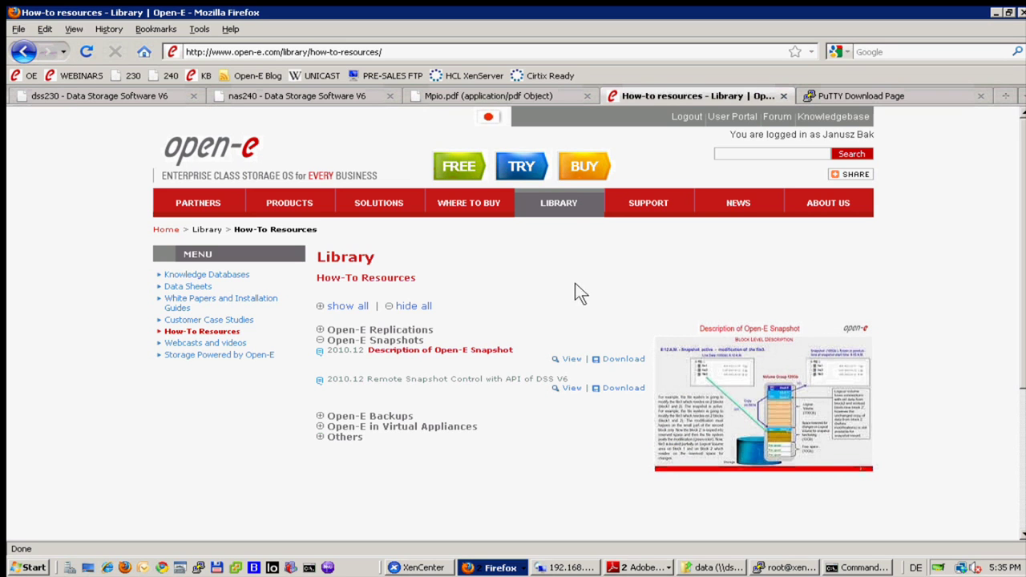
{"action": "left_click", "coordinate": [320, 330]}
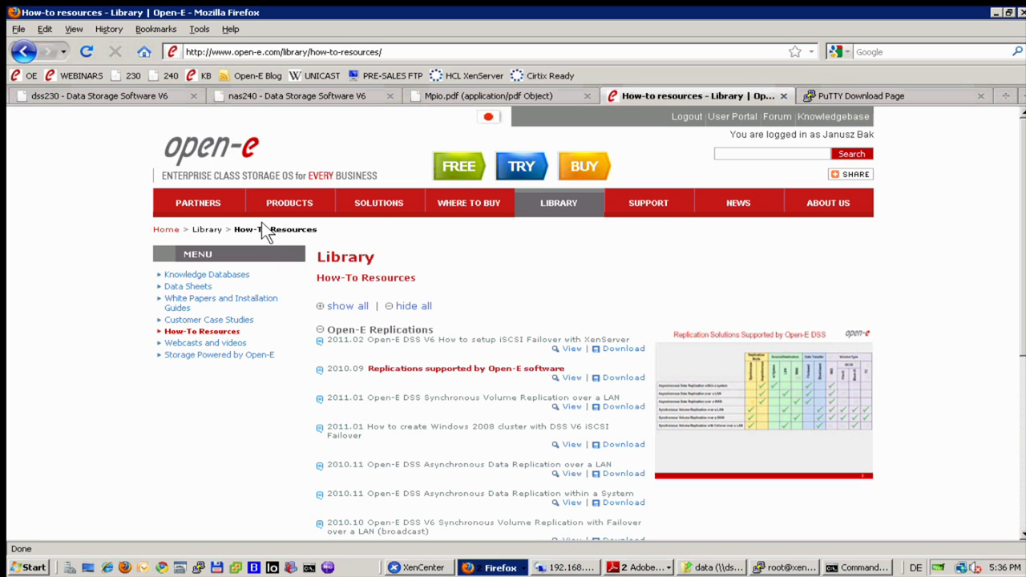
{"action": "left_click", "coordinate": [123, 94]}
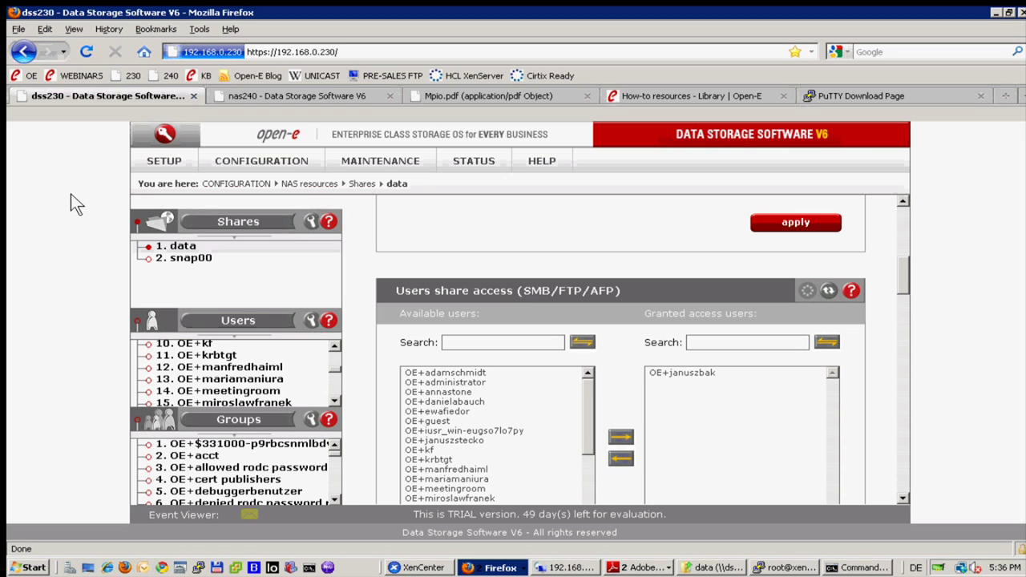
Step: Open SETUP > administrator, scroll to API Configuration and show its advanced key options
{"action": "left_click", "coordinate": [169, 160]}
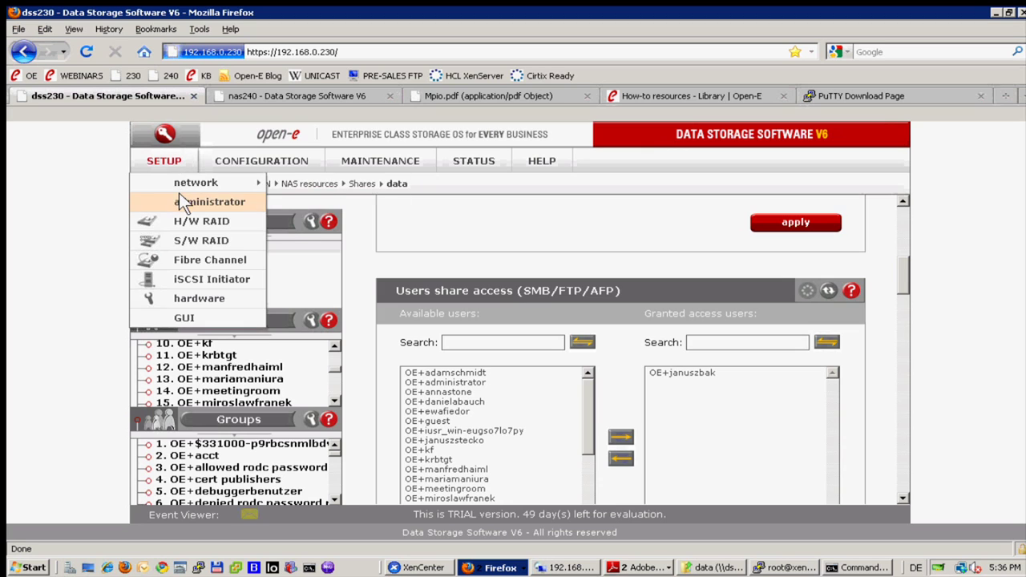
{"action": "left_click", "coordinate": [210, 197]}
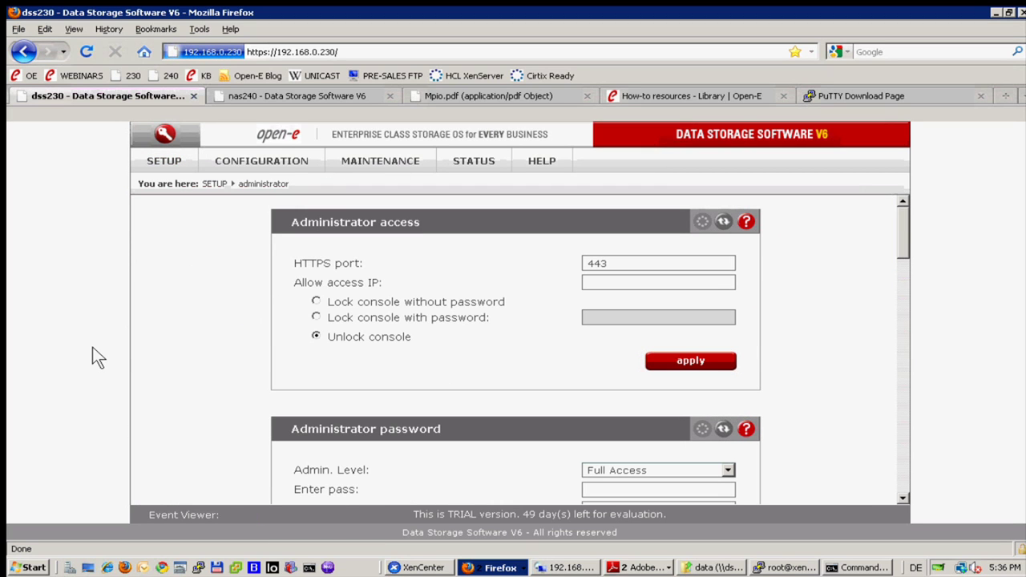
{"action": "scroll", "coordinate": [156, 376], "scroll_direction": "down", "scroll_amount": 10}
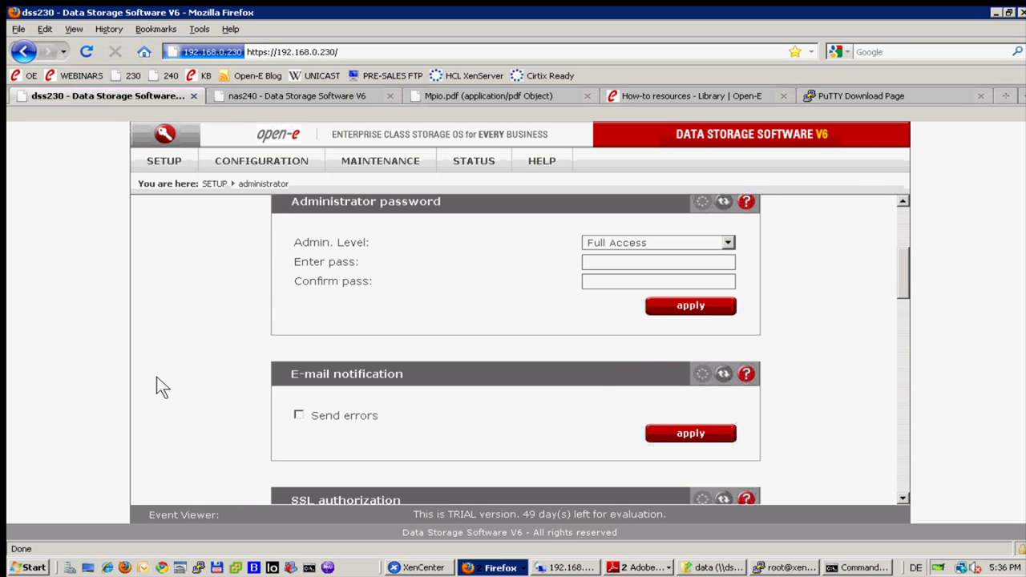
{"action": "scroll", "coordinate": [157, 378], "scroll_direction": "down", "scroll_amount": 8}
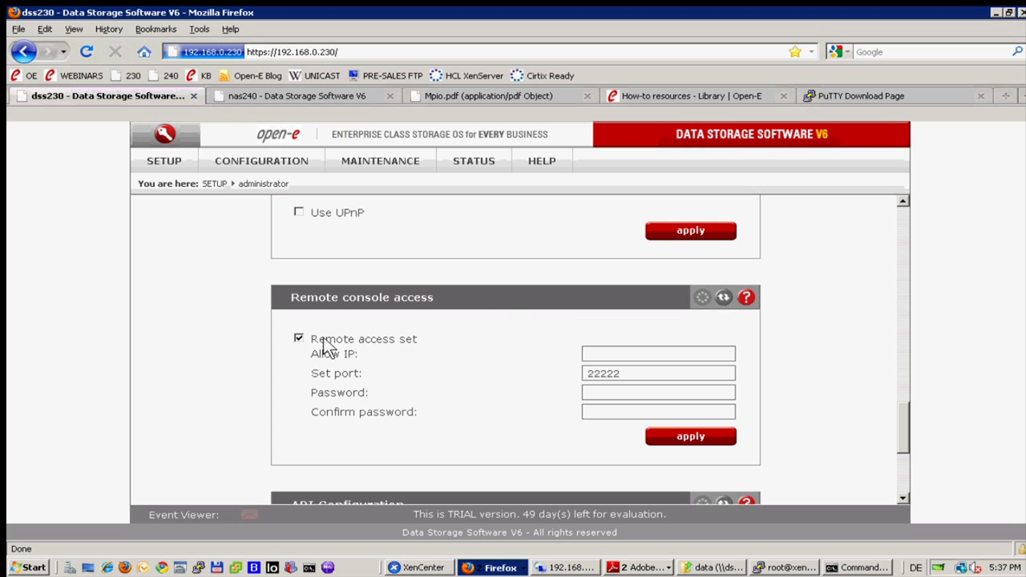
{"action": "scroll", "coordinate": [325, 344], "scroll_direction": "down", "scroll_amount": 4}
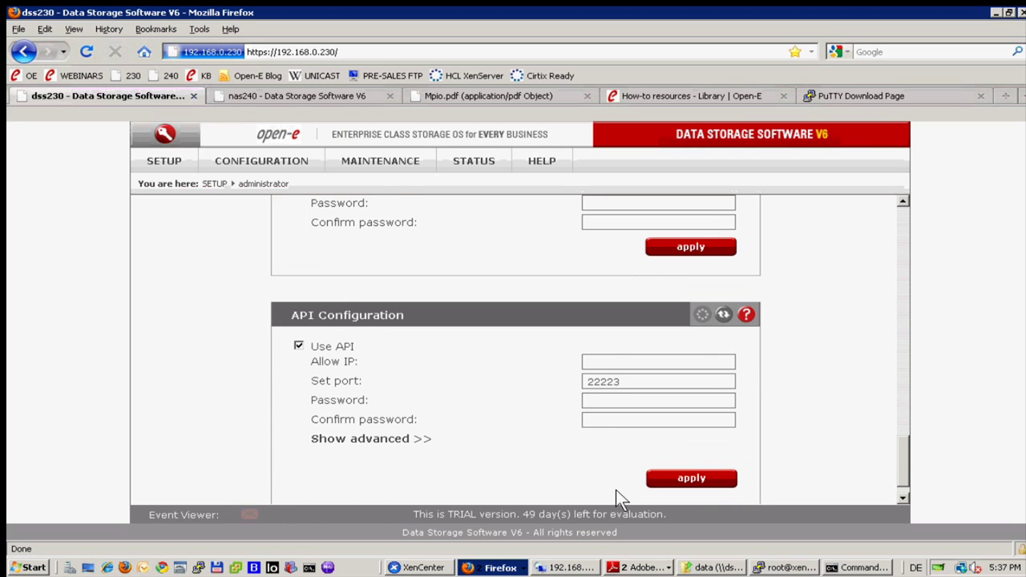
{"action": "scroll", "coordinate": [404, 438], "scroll_direction": "down", "scroll_amount": 1}
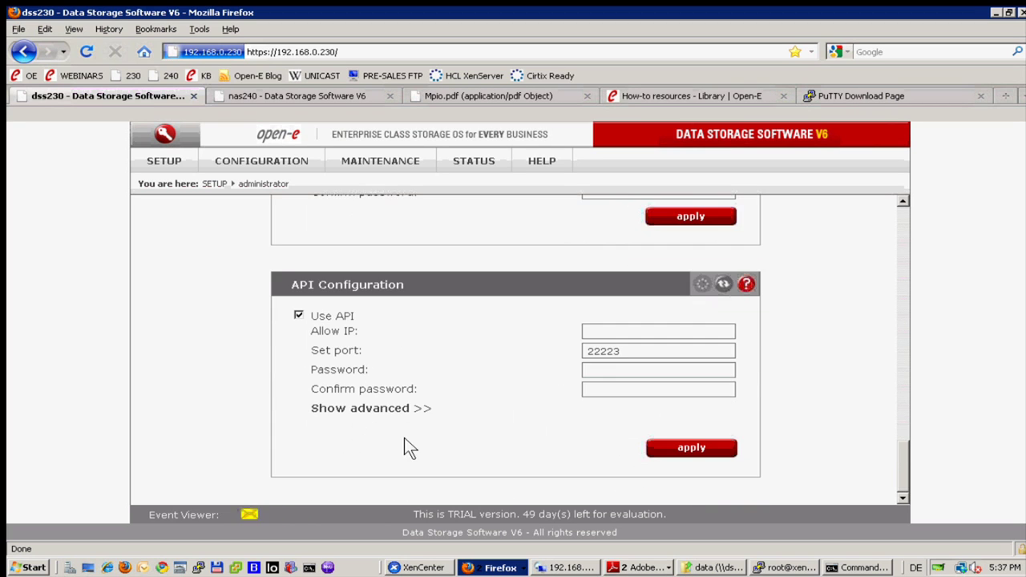
{"action": "left_click", "coordinate": [362, 410]}
{"action": "scroll", "coordinate": [422, 384], "scroll_direction": "down", "scroll_amount": 3}
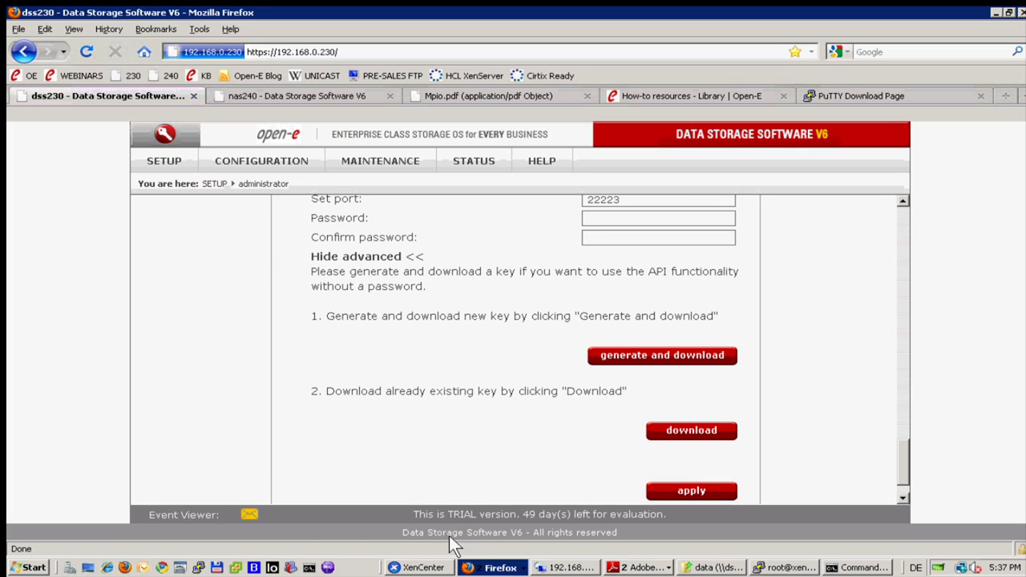
Step: Open a new Command Prompt window, declining the Acronis permission request
{"action": "left_click", "coordinate": [308, 568]}
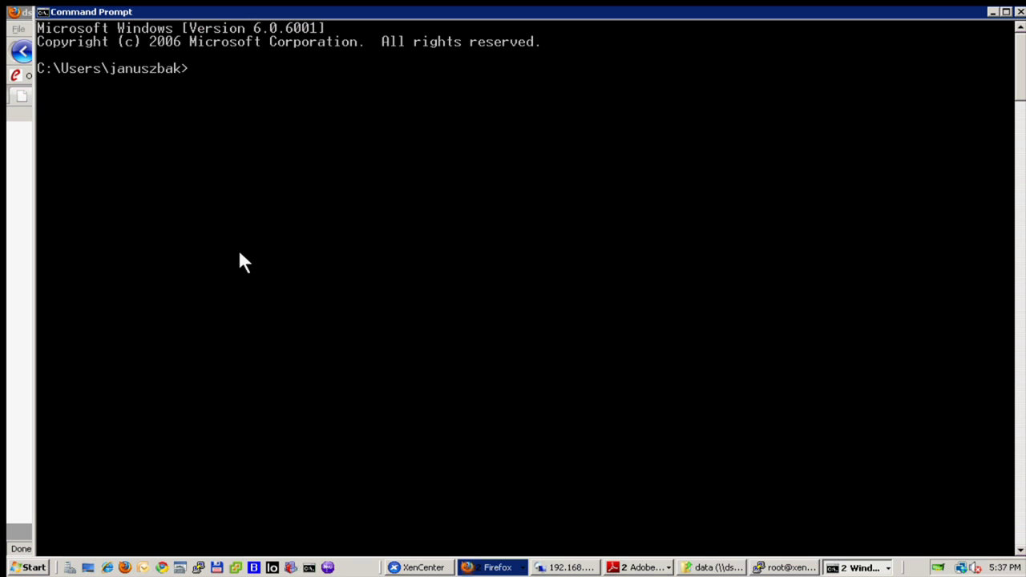
{"action": "type", "text": "c"}
{"action": "left_click", "coordinate": [866, 566]}
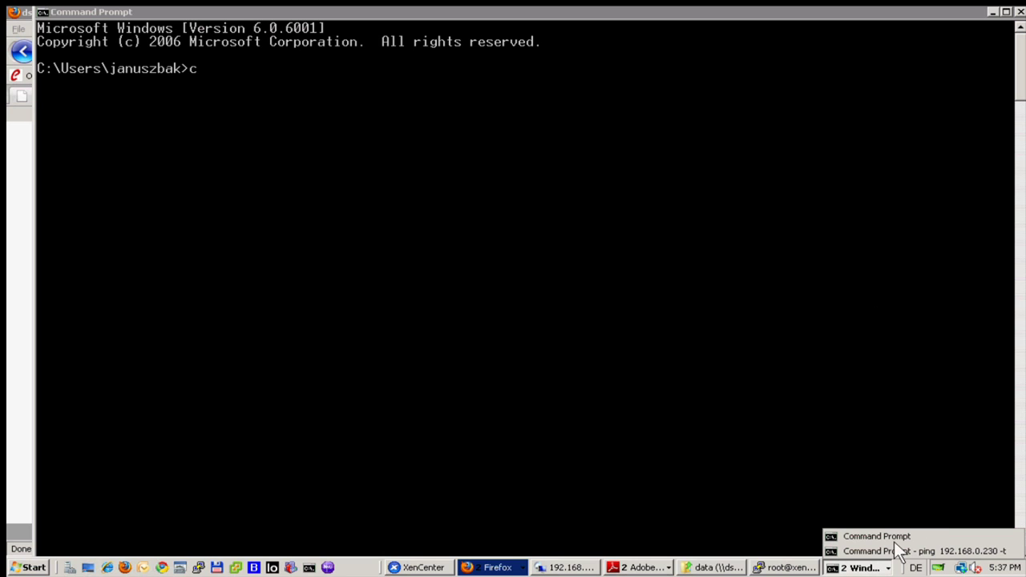
{"action": "key", "text": "Escape"}
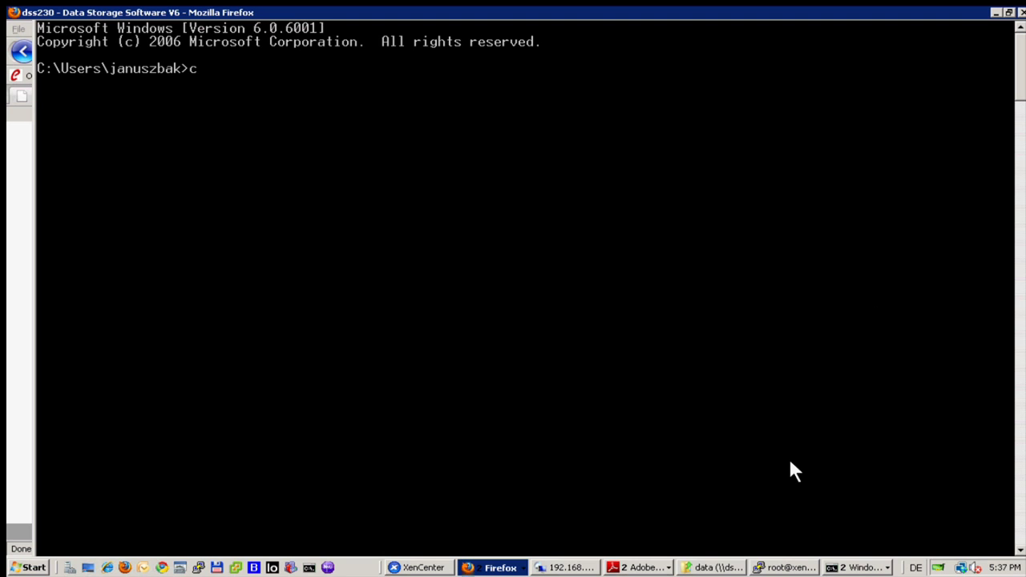
{"action": "left_click", "coordinate": [290, 567]}
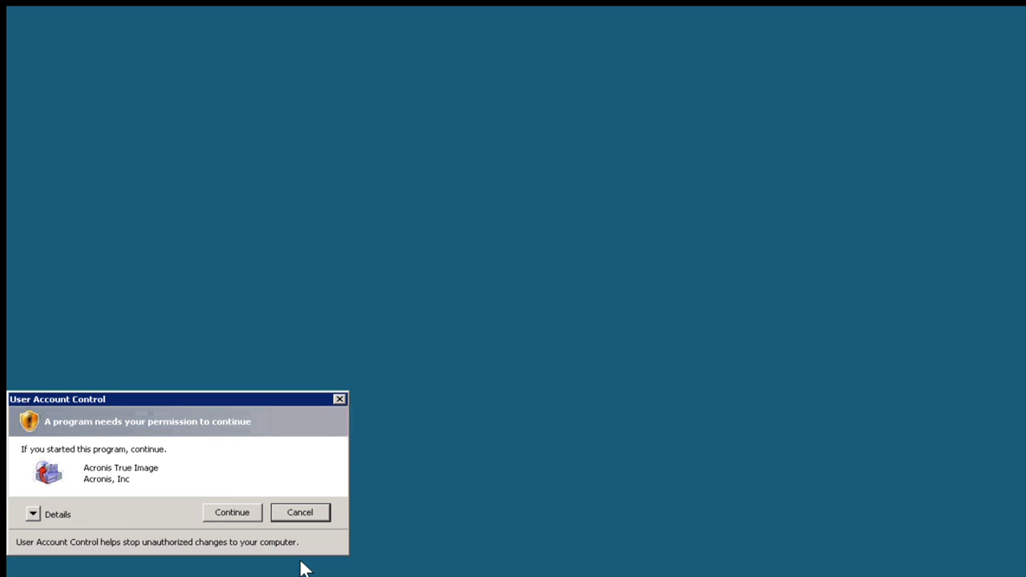
{"action": "left_click", "coordinate": [258, 512]}
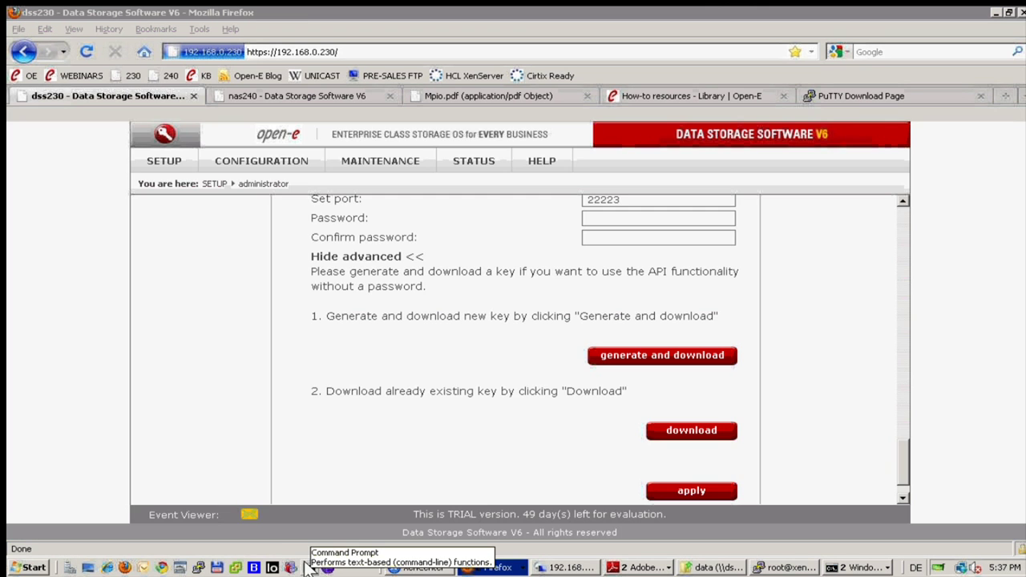
{"action": "left_click", "coordinate": [308, 566]}
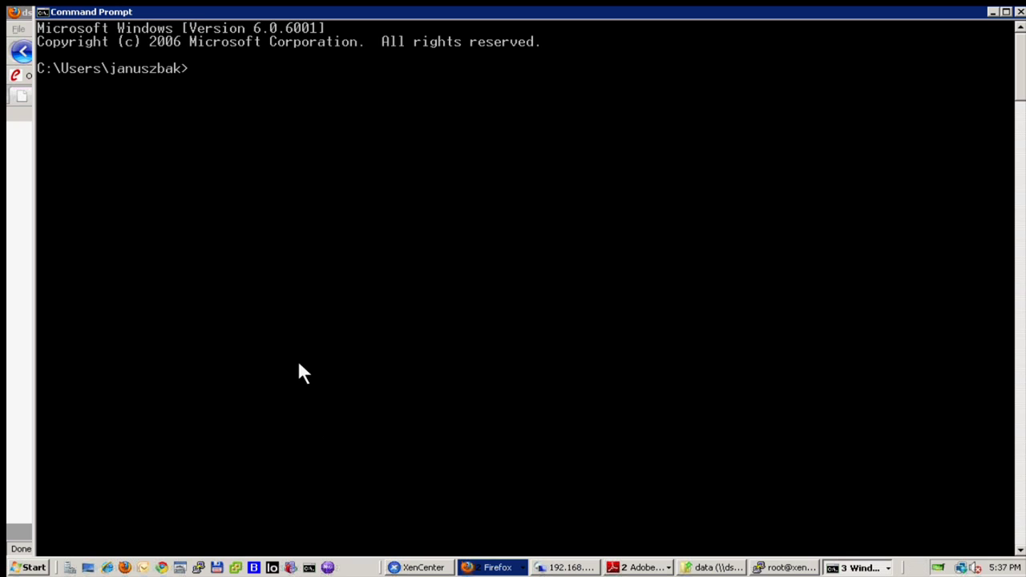
Step: Change to C:\API, list it with dir and display test.bat, then return to Firefox
{"action": "type", "text": "cd \\API"}
{"action": "key", "text": "Return"}
{"action": "key", "text": "Return"}
{"action": "key", "text": "Return"}
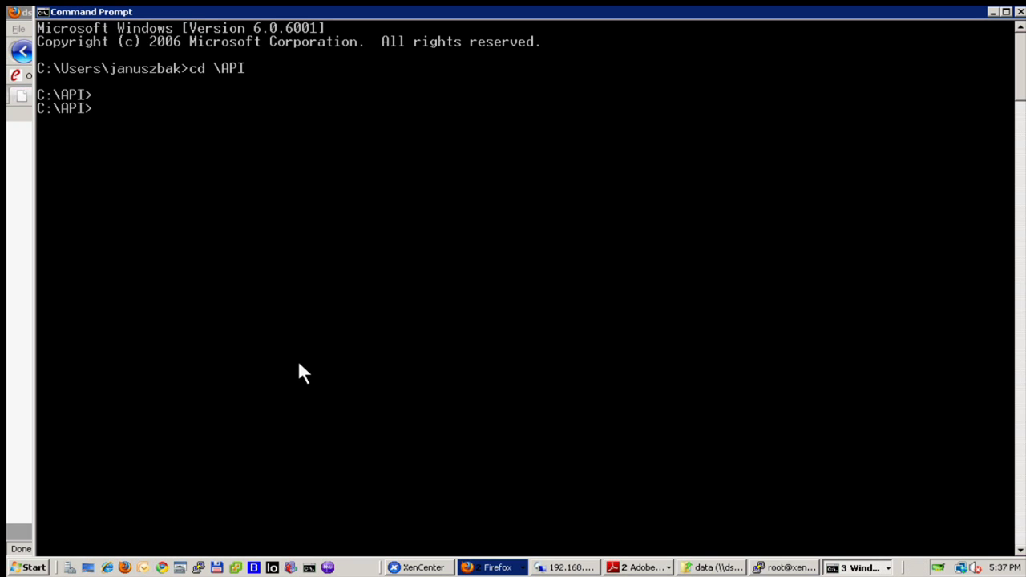
{"action": "type", "text": "dir"}
{"action": "key", "text": "Return"}
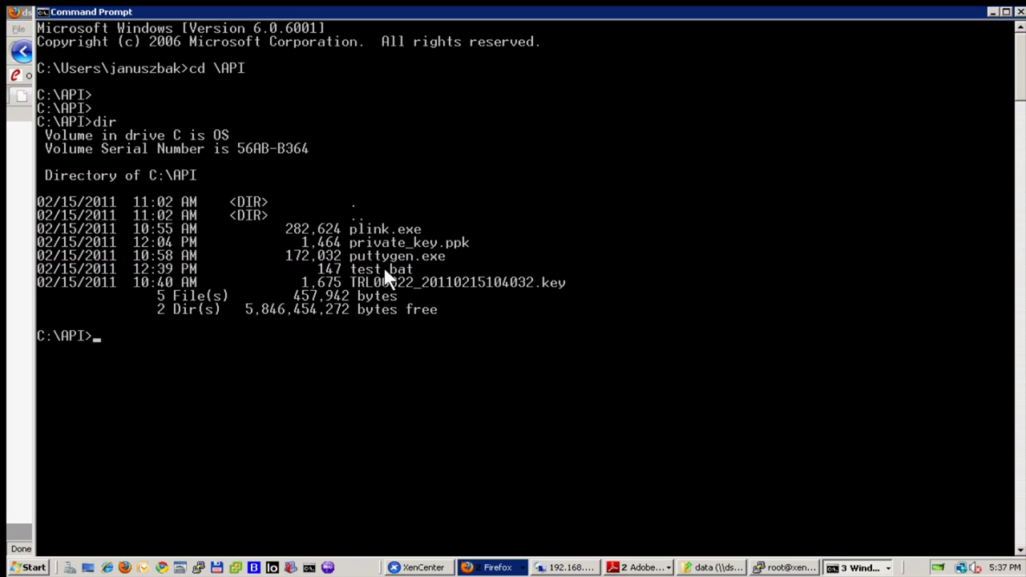
{"action": "type", "text": "type test.bat"}
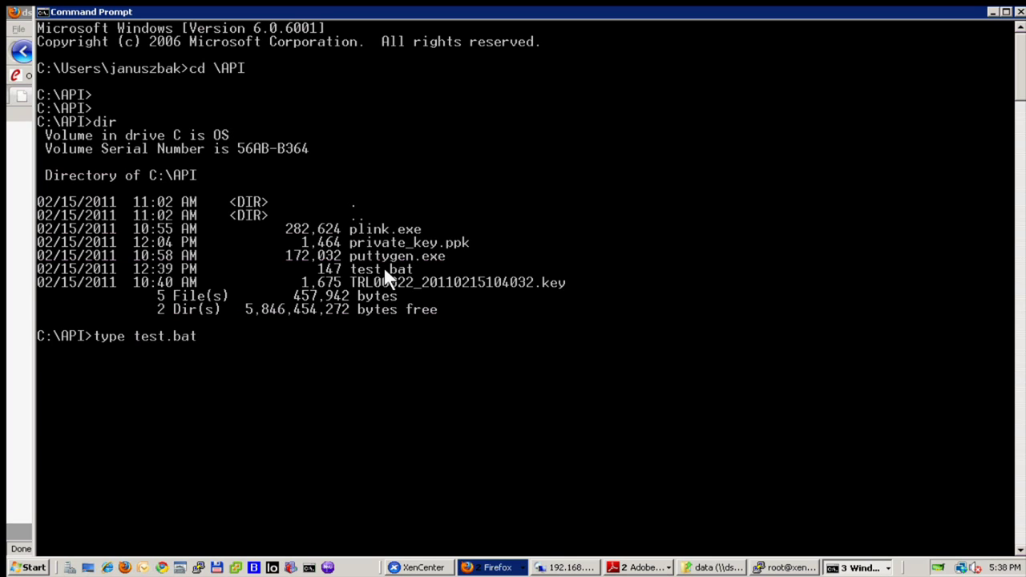
{"action": "key", "text": "Return"}
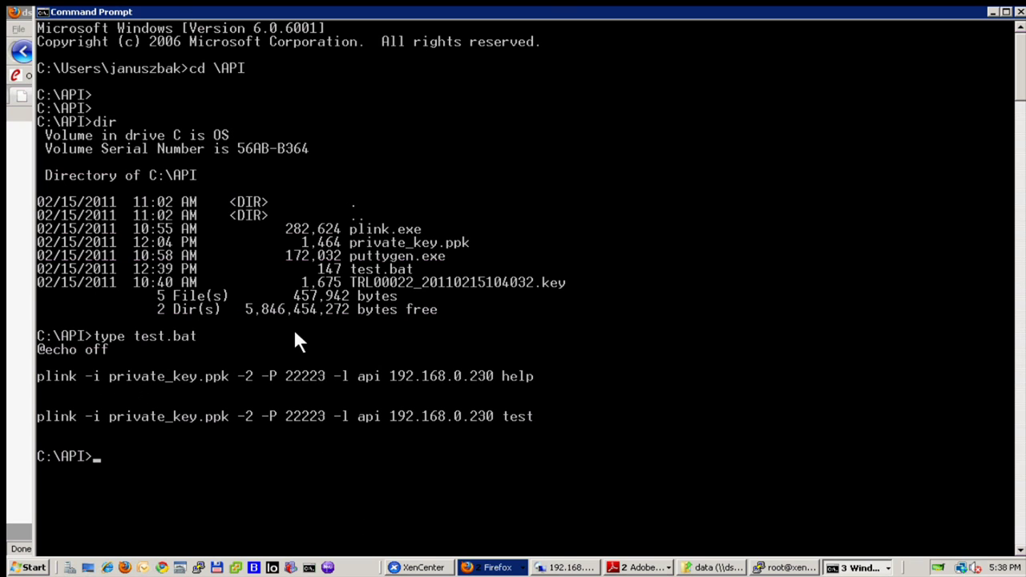
{"action": "key", "text": "alt+Tab"}
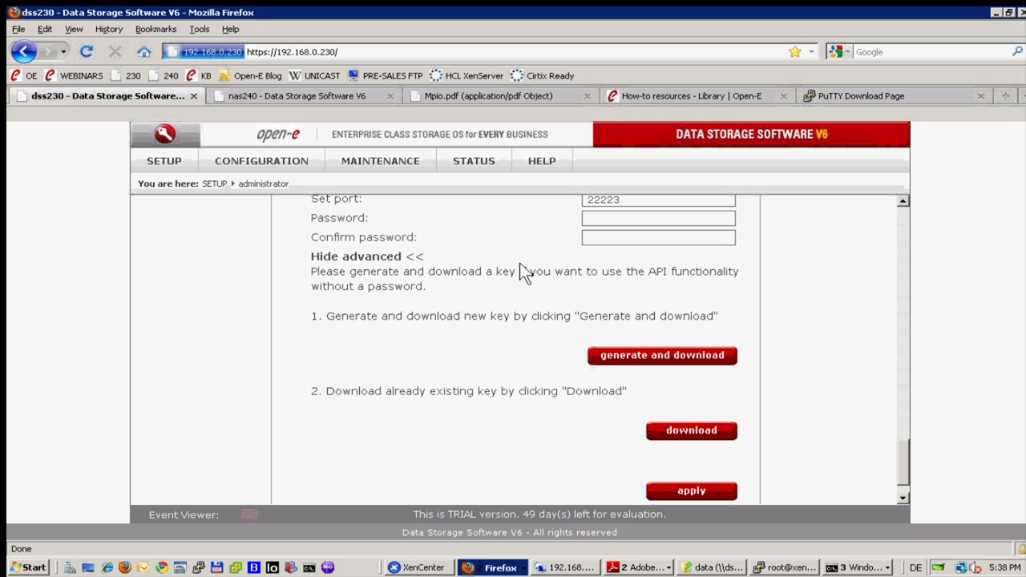
Step: Open the API Configuration help and select its key-based SSH example command
{"action": "scroll", "coordinate": [520, 262], "scroll_direction": "up", "scroll_amount": 2}
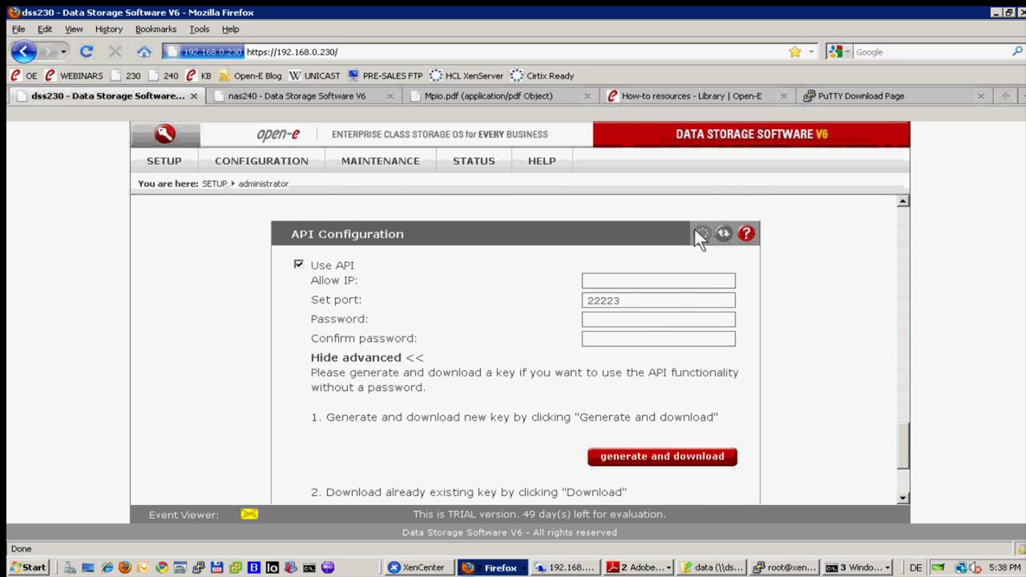
{"action": "left_click", "coordinate": [746, 234]}
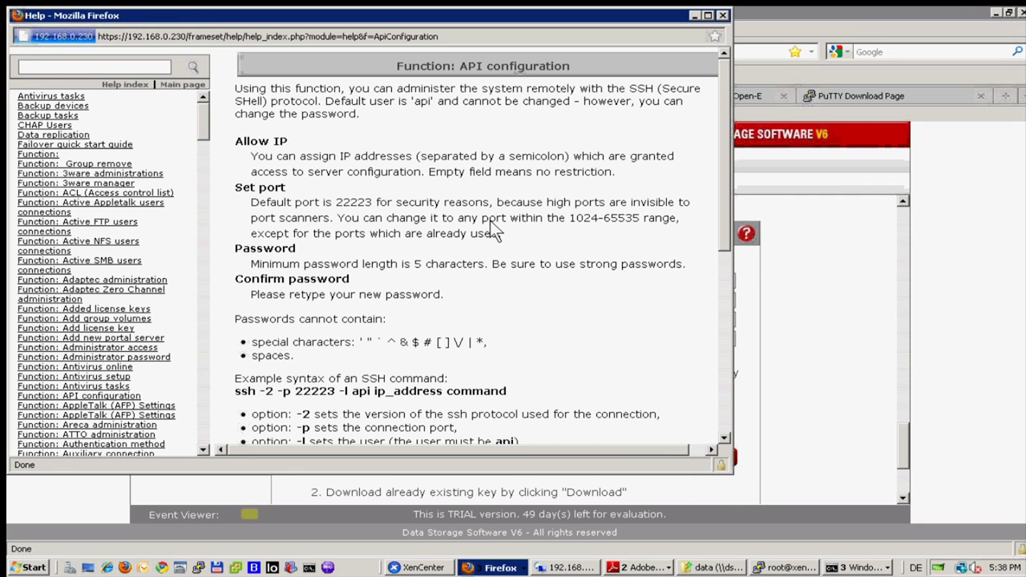
{"action": "scroll", "coordinate": [493, 230], "scroll_direction": "down", "scroll_amount": 8}
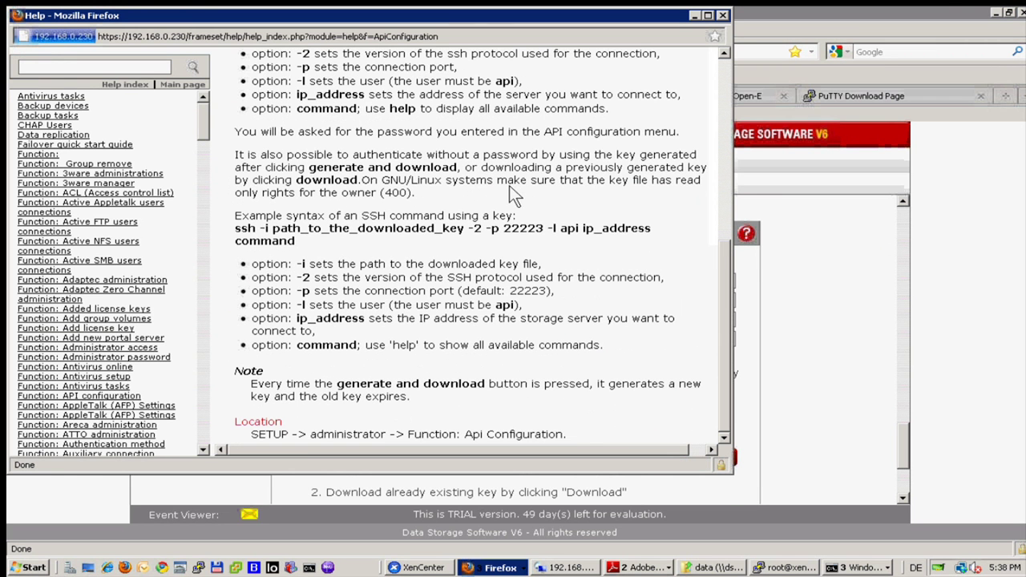
{"action": "scroll", "coordinate": [453, 285], "scroll_direction": "up", "scroll_amount": 2}
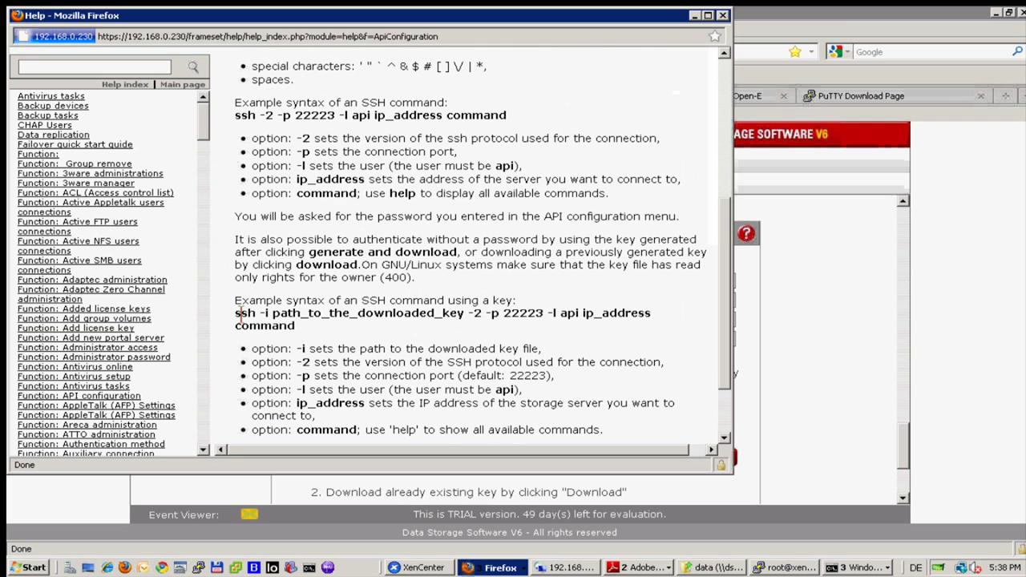
{"action": "left_click_drag", "start_coordinate": [242, 313], "coordinate": [295, 327]}
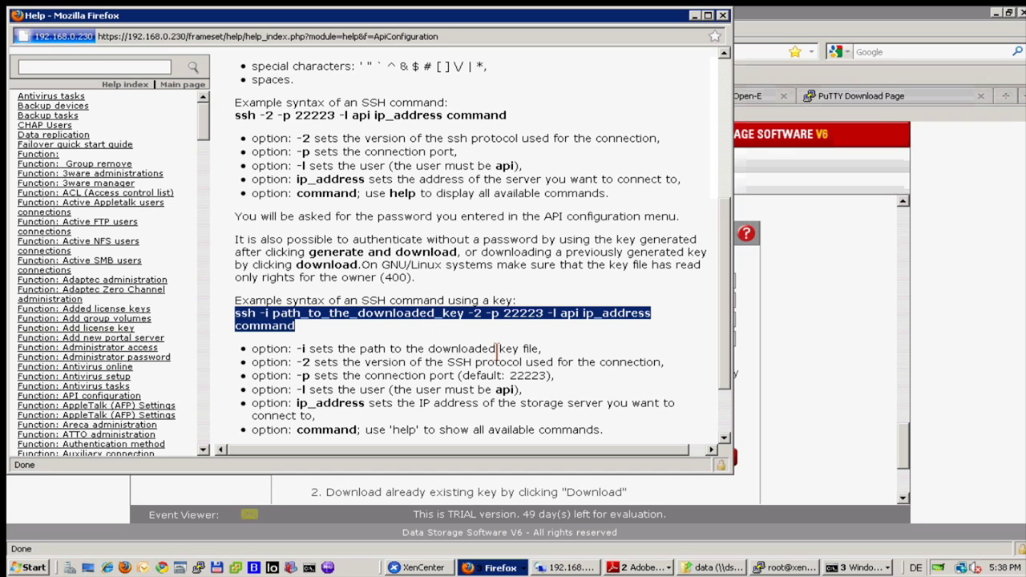
{"action": "key", "text": "alt+Tab"}
{"action": "key", "text": "alt+Tab"}
{"action": "key", "text": "alt+Tab"}
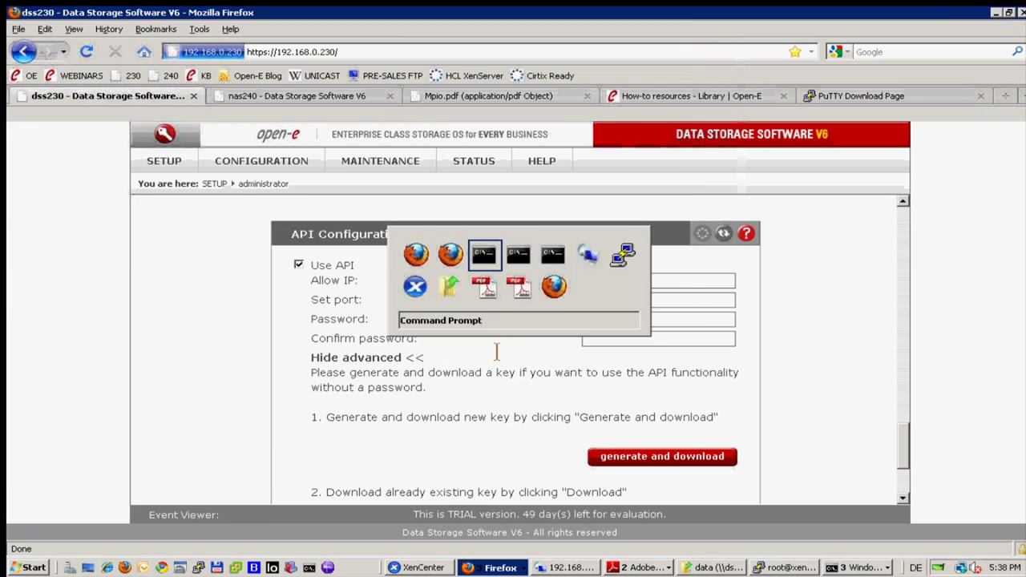